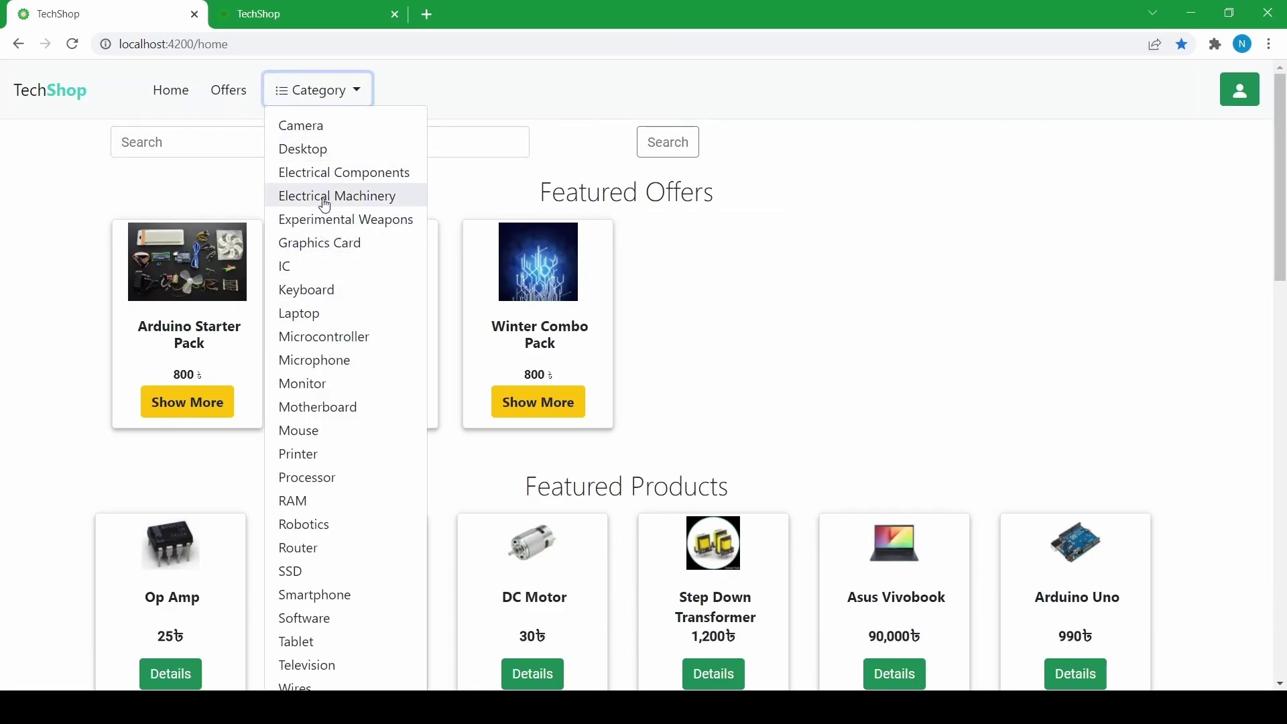
- Dismiss the Category dropdown so the three featured offers and Op Amp, Arduino Uno products show
{"action": "scroll", "coordinate": [329, 301], "scroll_direction": "down", "scroll_amount": 2}
{"action": "scroll", "coordinate": [309, 268], "scroll_direction": "up", "scroll_amount": 2}
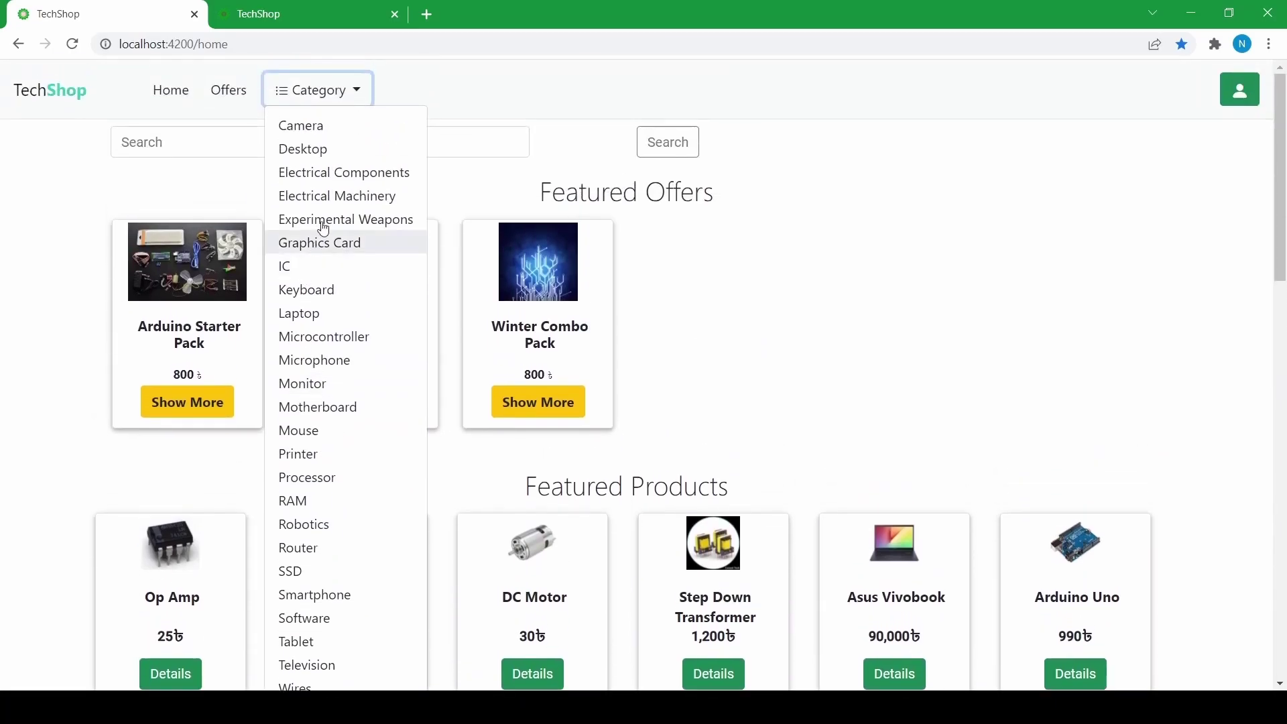
{"action": "left_click", "coordinate": [743, 284]}
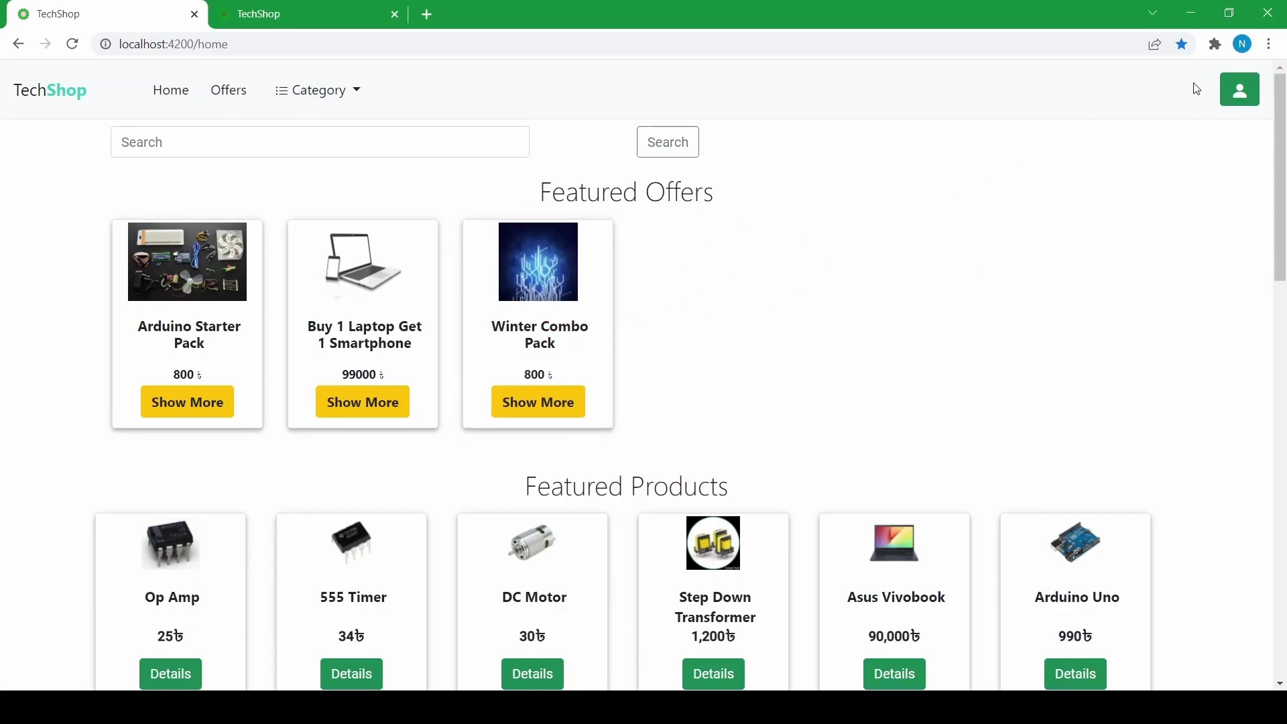
- Open the login page, look over the signup form, and return to the login form
{"action": "left_click", "coordinate": [1239, 90]}
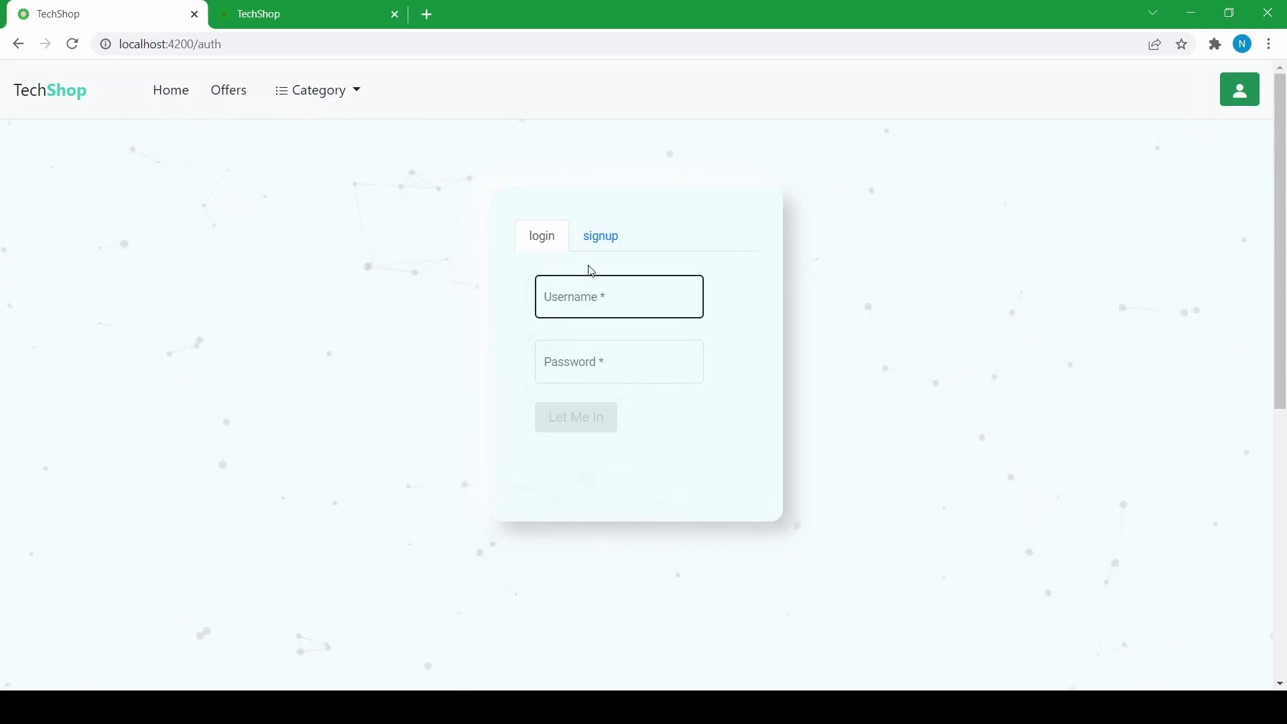
{"action": "left_click", "coordinate": [595, 245]}
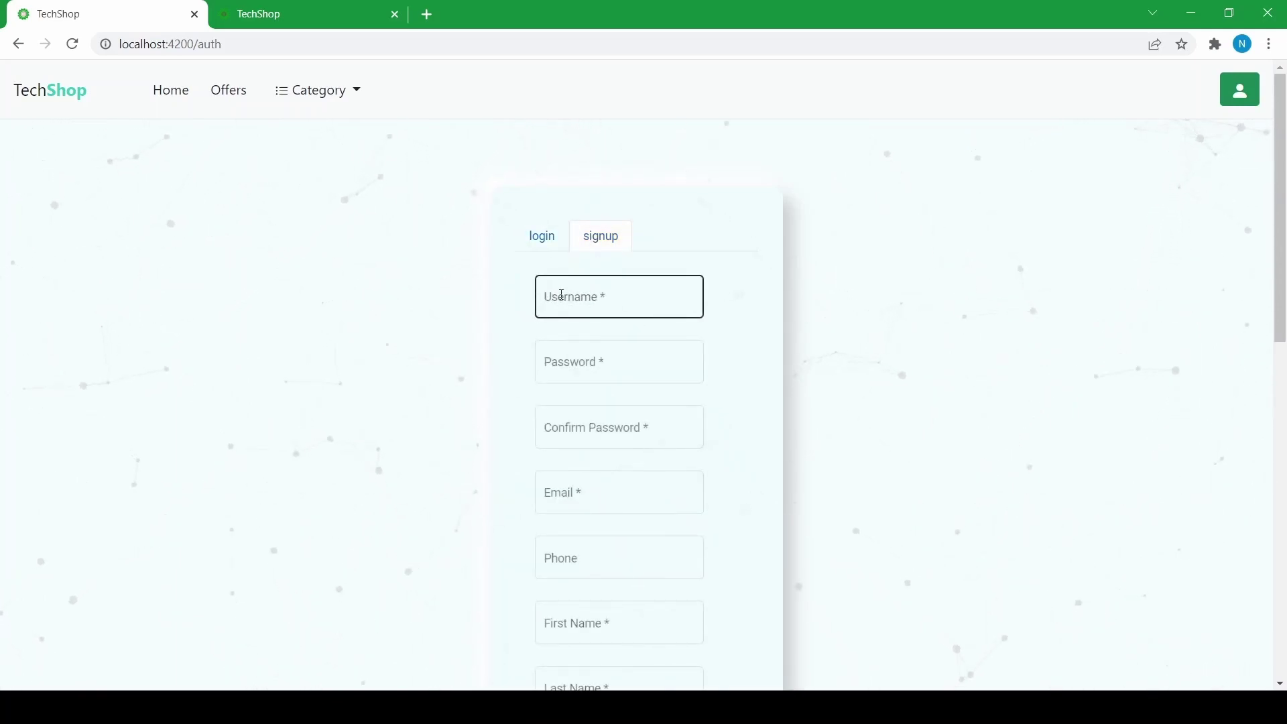
{"action": "scroll", "coordinate": [601, 288], "scroll_direction": "down", "scroll_amount": 2}
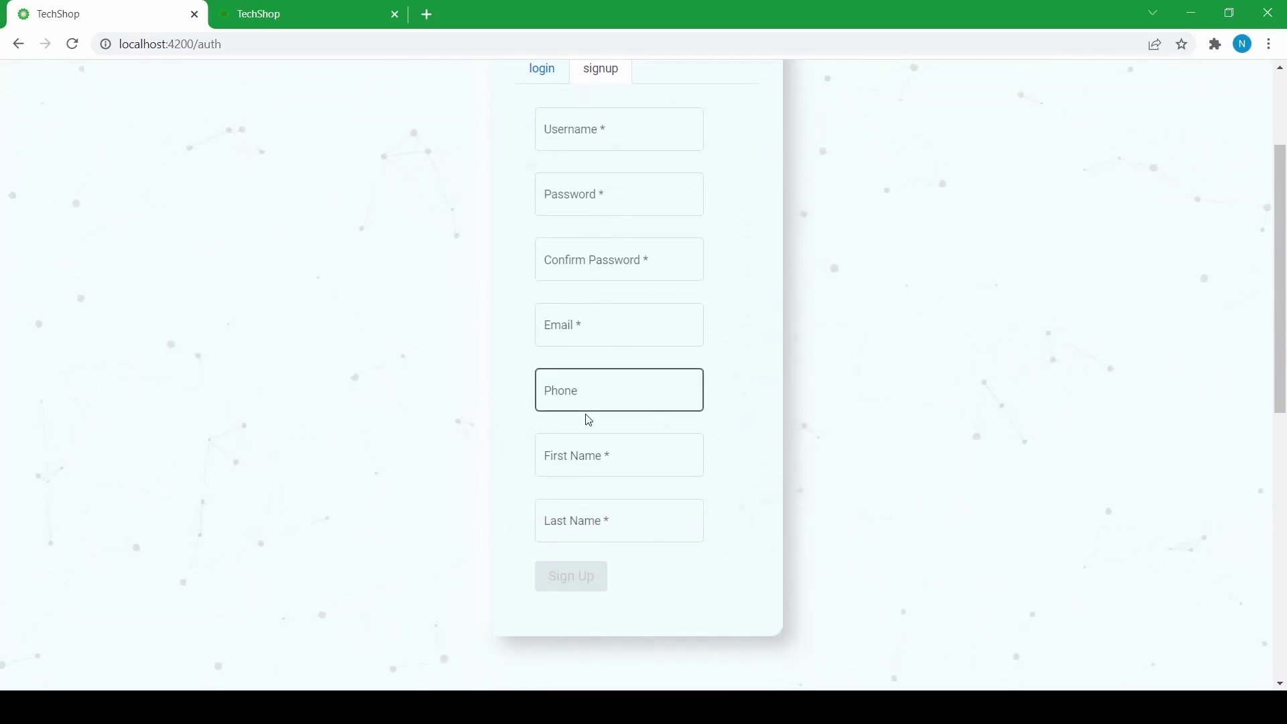
{"action": "scroll", "coordinate": [563, 505], "scroll_direction": "up", "scroll_amount": 2}
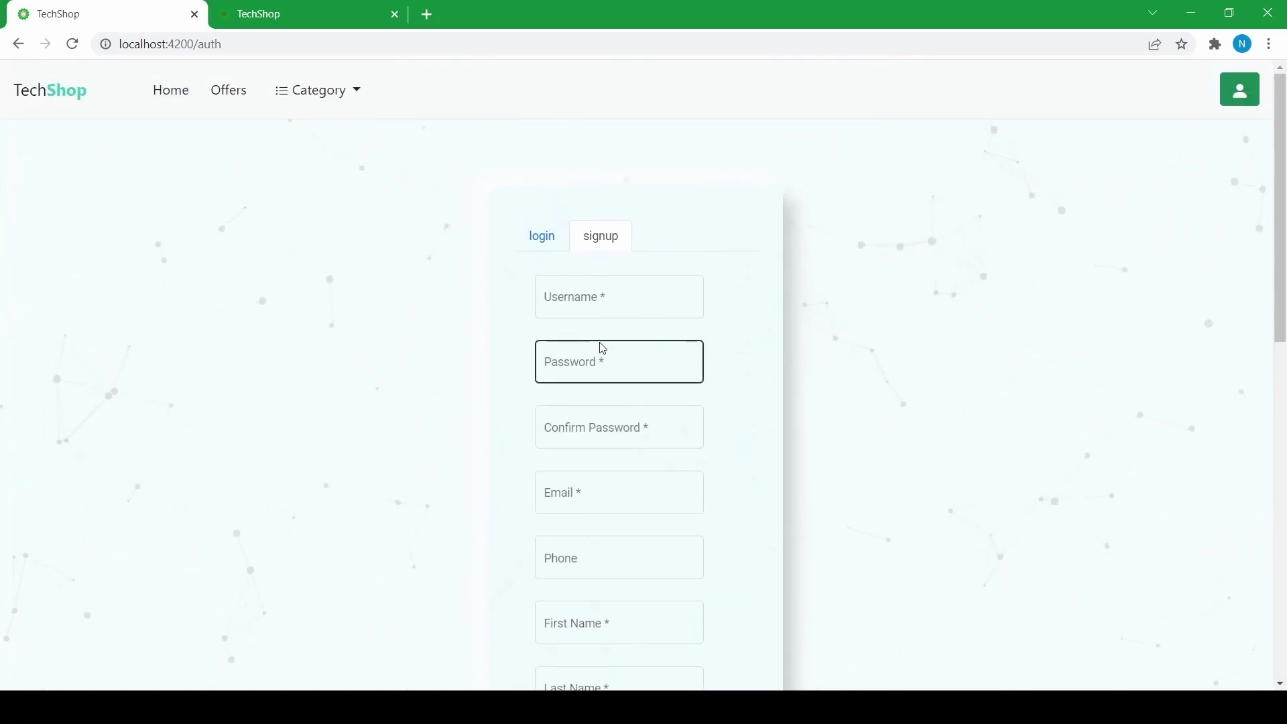
{"action": "left_click", "coordinate": [544, 236]}
- Sign in with the shopper's username and account password
{"action": "left_click", "coordinate": [561, 298]}
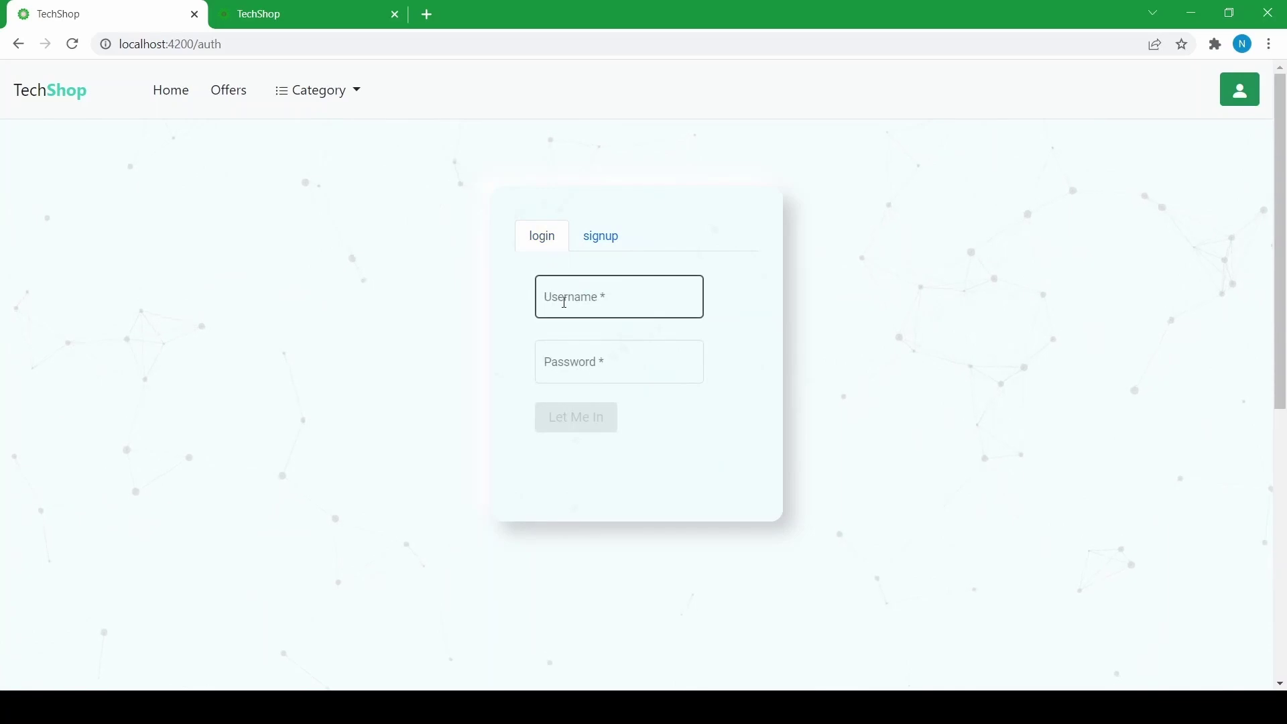
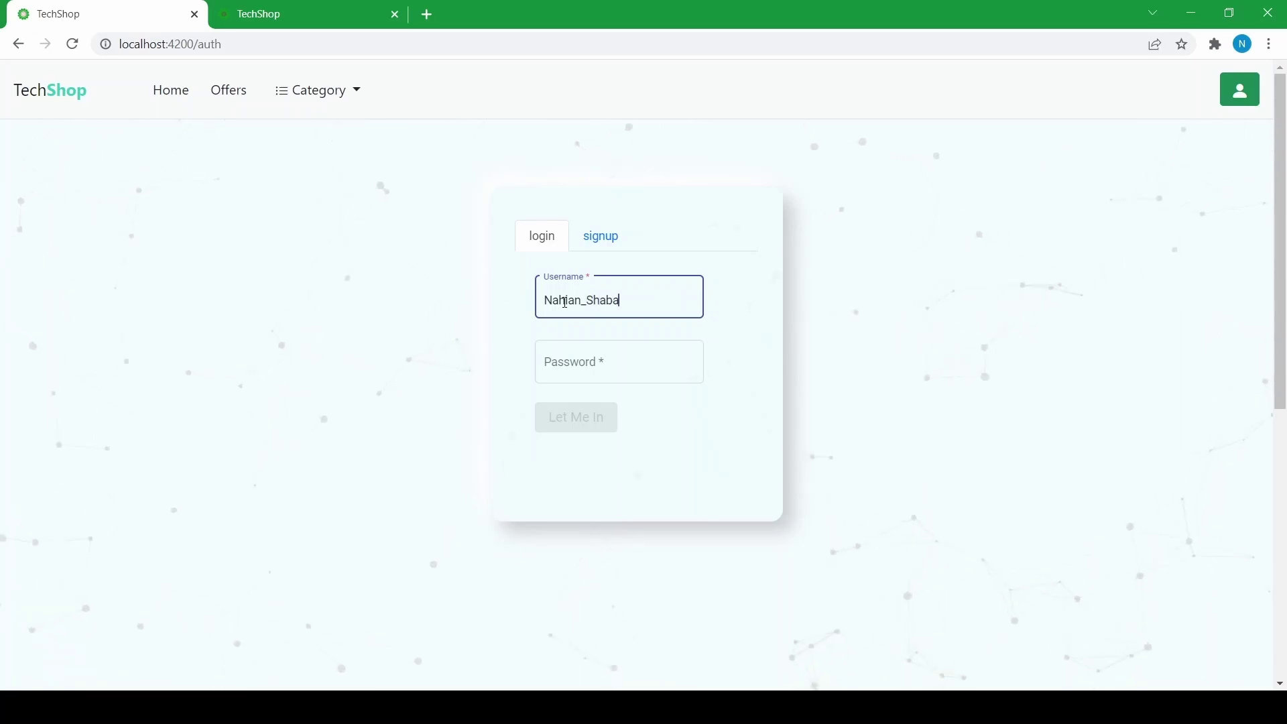
{"action": "left_click", "coordinate": [602, 363]}
{"action": "type", "text": "12345678"}
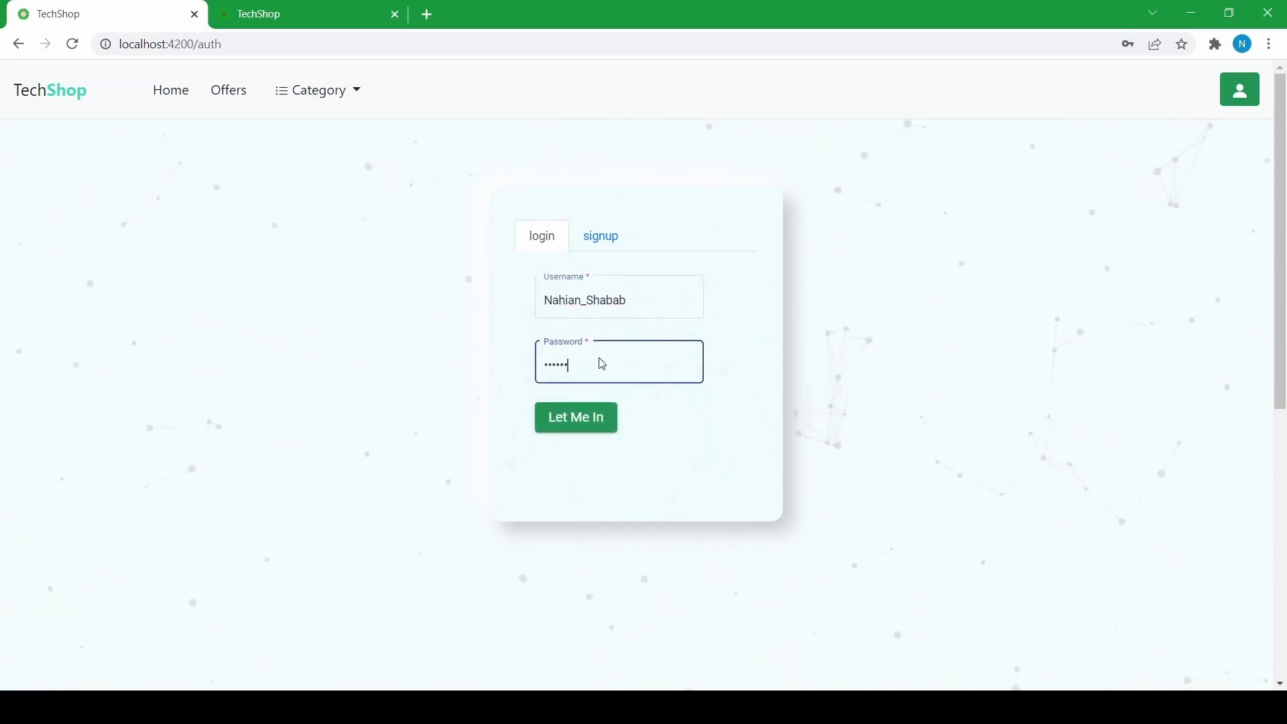
{"action": "left_click", "coordinate": [576, 423]}
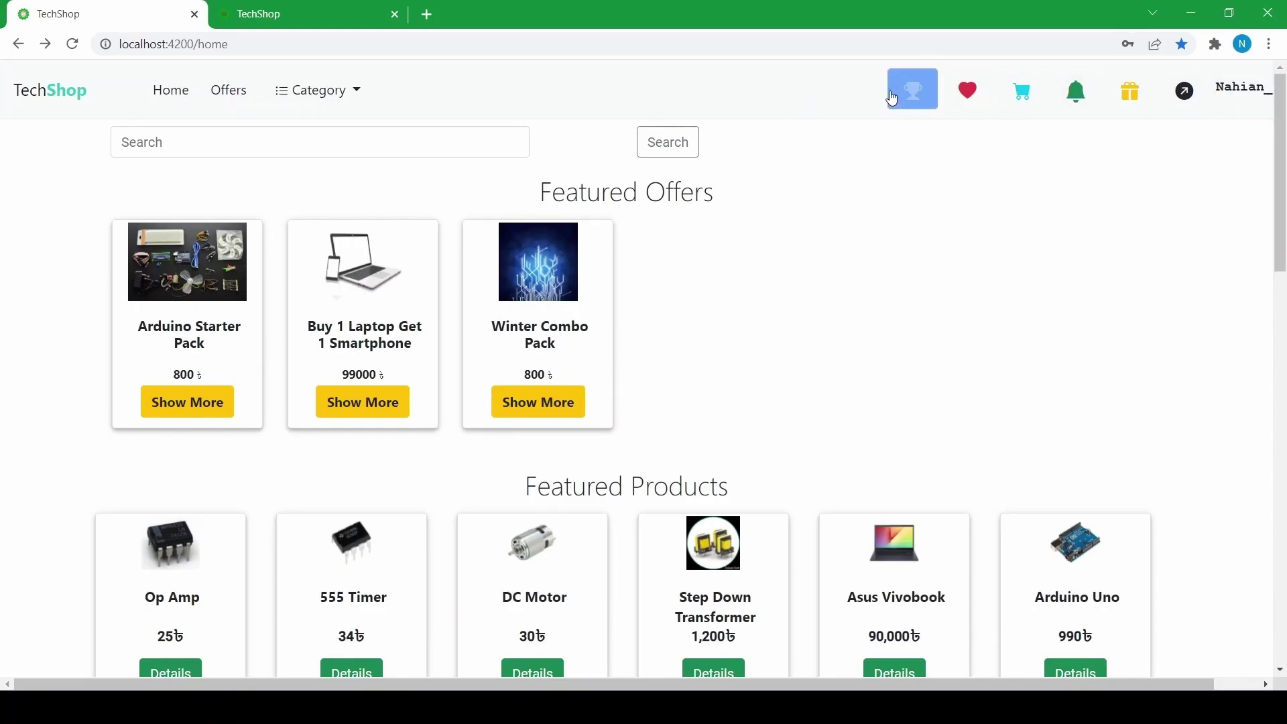
{"action": "scroll", "coordinate": [592, 225], "scroll_direction": "down", "scroll_amount": 4}
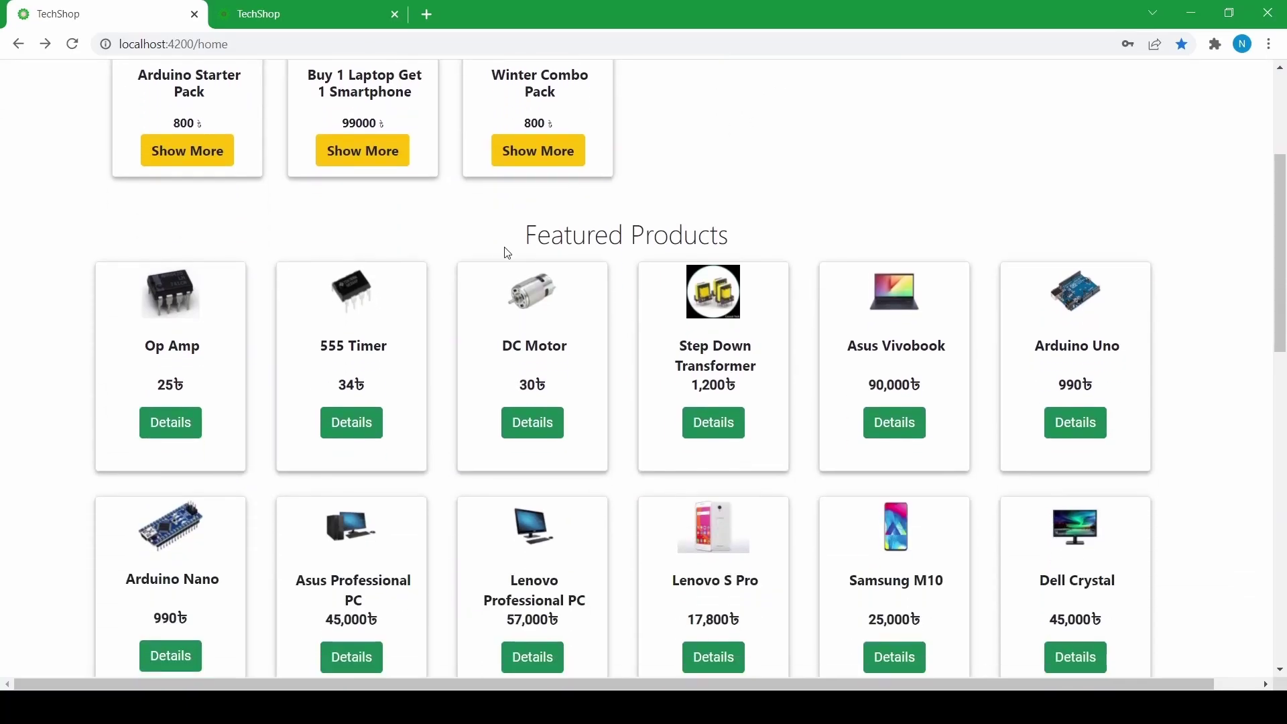
{"action": "scroll", "coordinate": [509, 250], "scroll_direction": "up", "scroll_amount": 4}
{"action": "scroll", "coordinate": [594, 288], "scroll_direction": "down", "scroll_amount": 4}
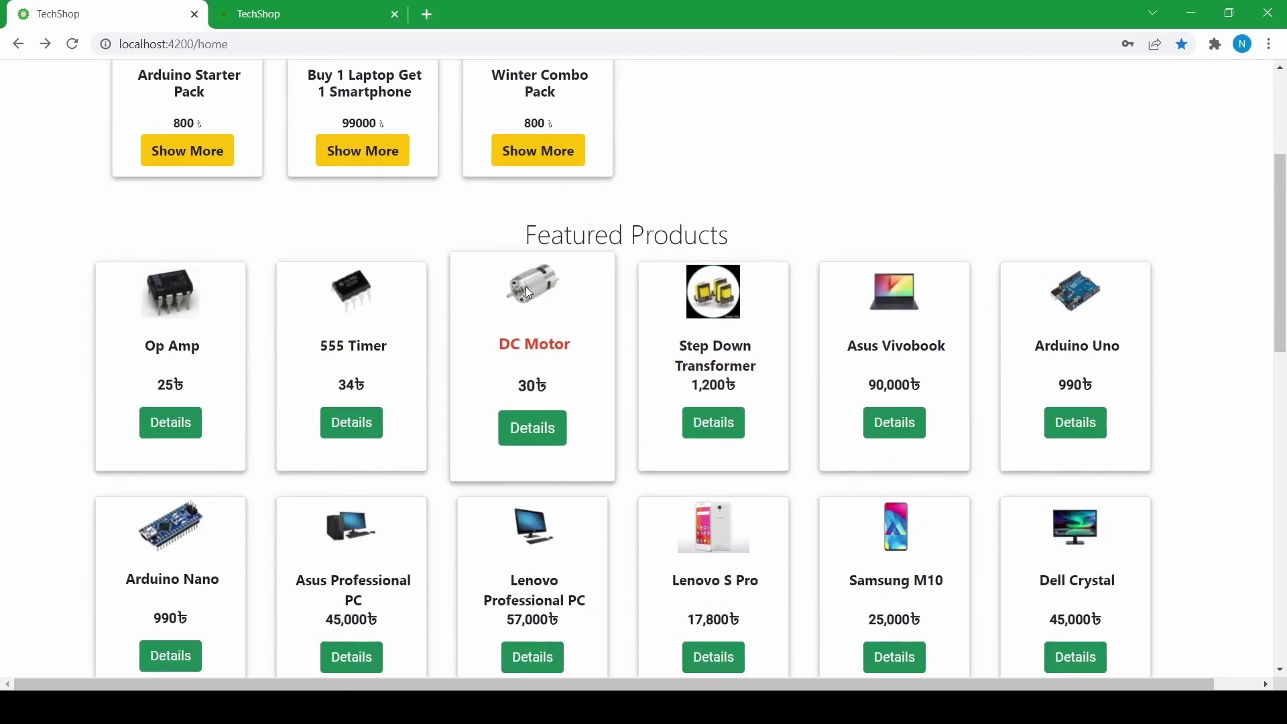
{"action": "scroll", "coordinate": [526, 293], "scroll_direction": "up", "scroll_amount": 4}
{"action": "scroll", "coordinate": [565, 280], "scroll_direction": "down", "scroll_amount": 2}
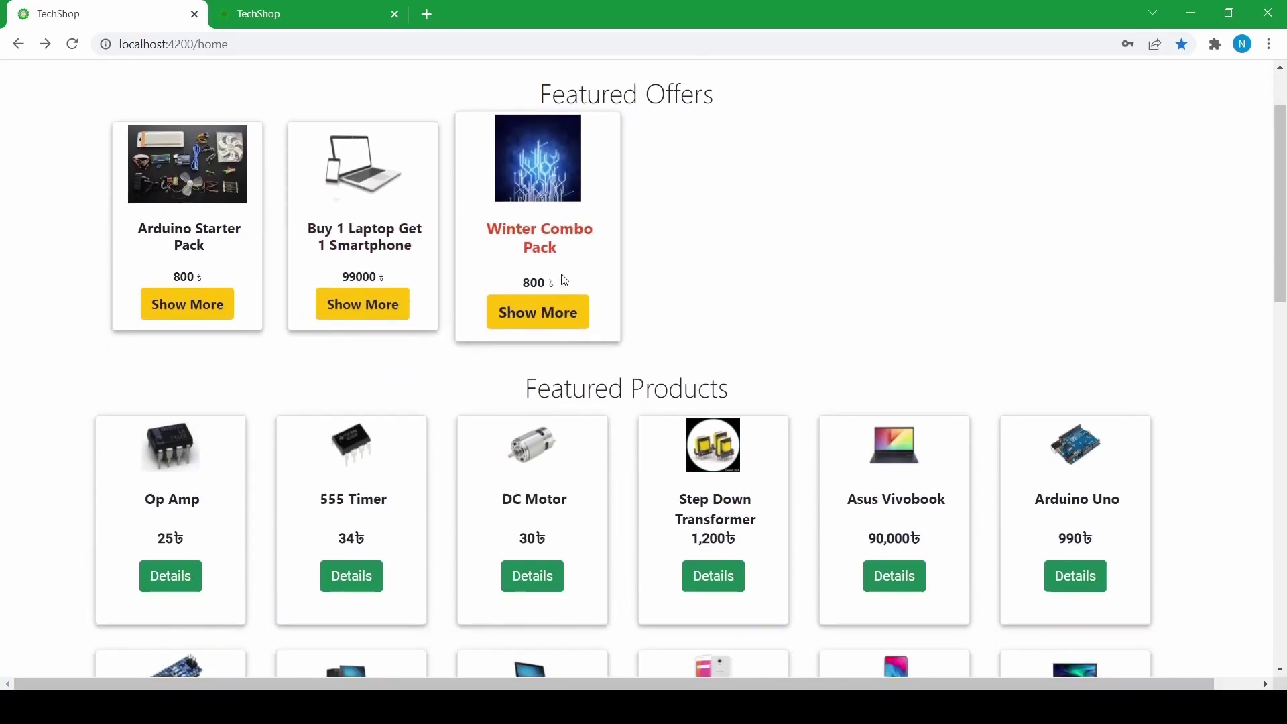
{"action": "scroll", "coordinate": [565, 280], "scroll_direction": "down", "scroll_amount": 2}
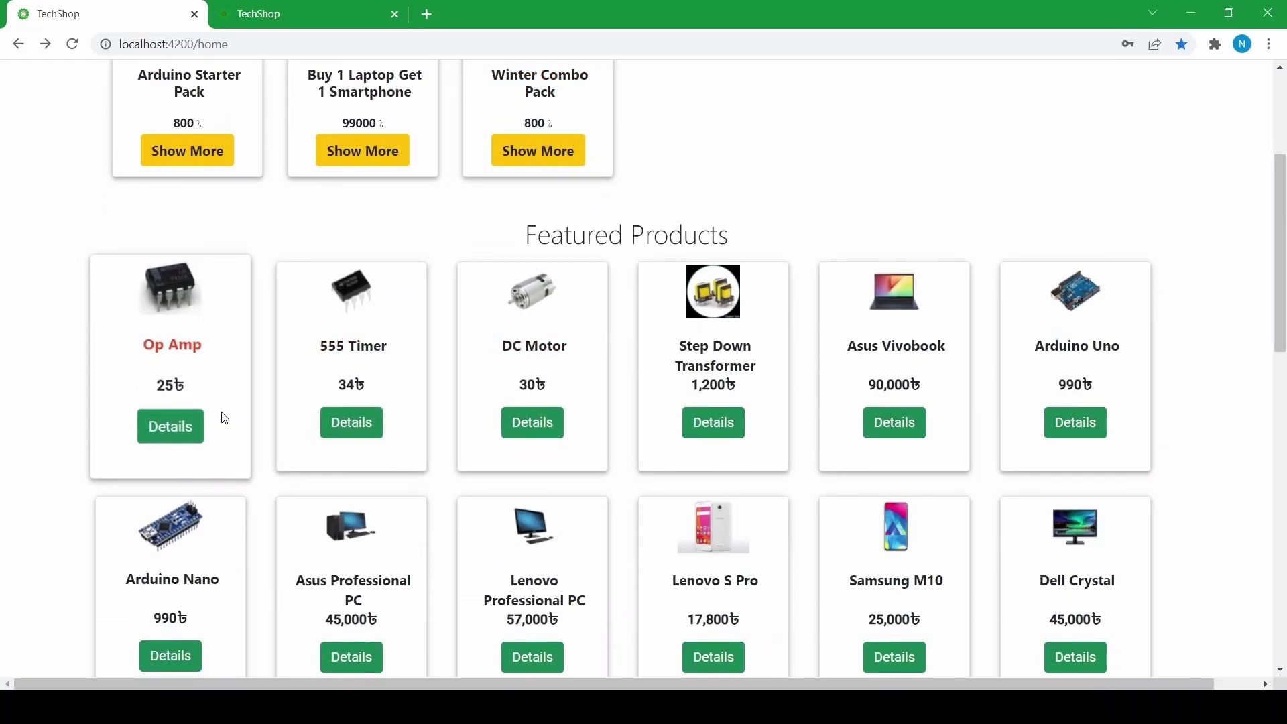
- Open the Op Amp product details and add 4 to the cart
{"action": "left_click", "coordinate": [165, 432]}
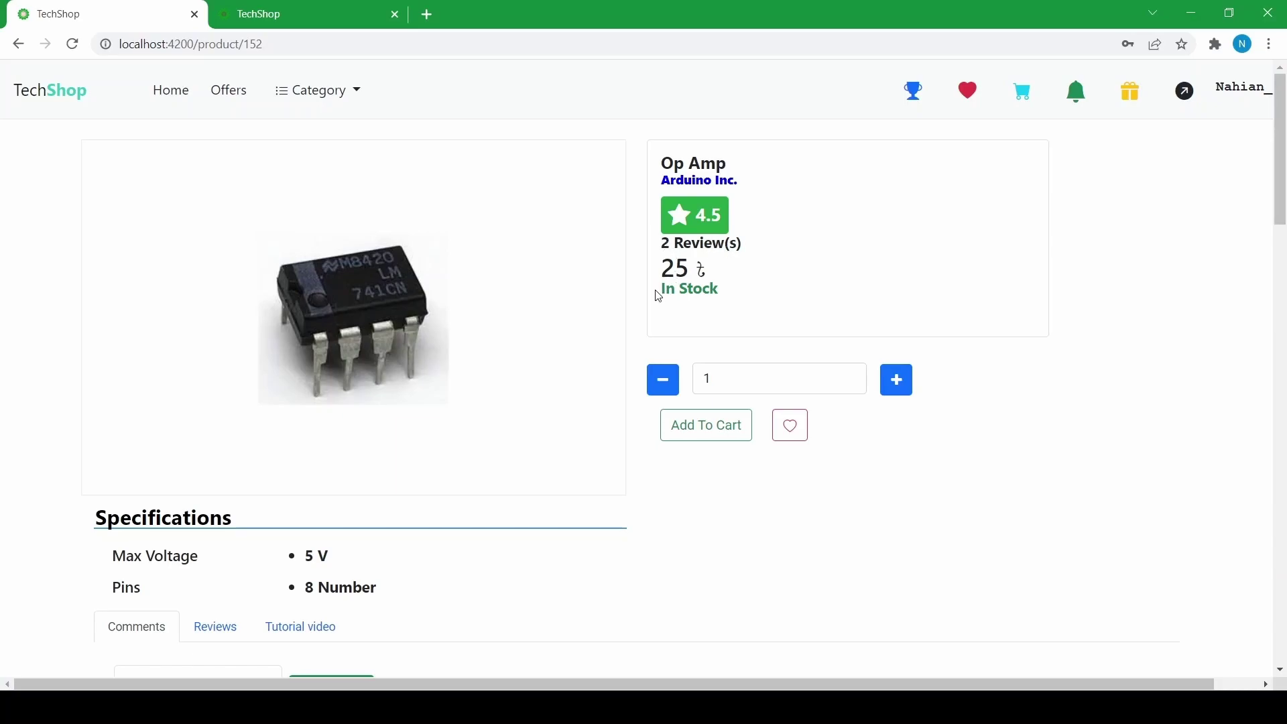
{"action": "scroll", "coordinate": [659, 288], "scroll_direction": "down", "scroll_amount": 3}
{"action": "scroll", "coordinate": [660, 281], "scroll_direction": "up", "scroll_amount": 3}
{"action": "left_click", "coordinate": [899, 381]}
{"action": "left_click", "coordinate": [899, 381]}
{"action": "left_click", "coordinate": [899, 381]}
{"action": "left_click", "coordinate": [713, 428]}
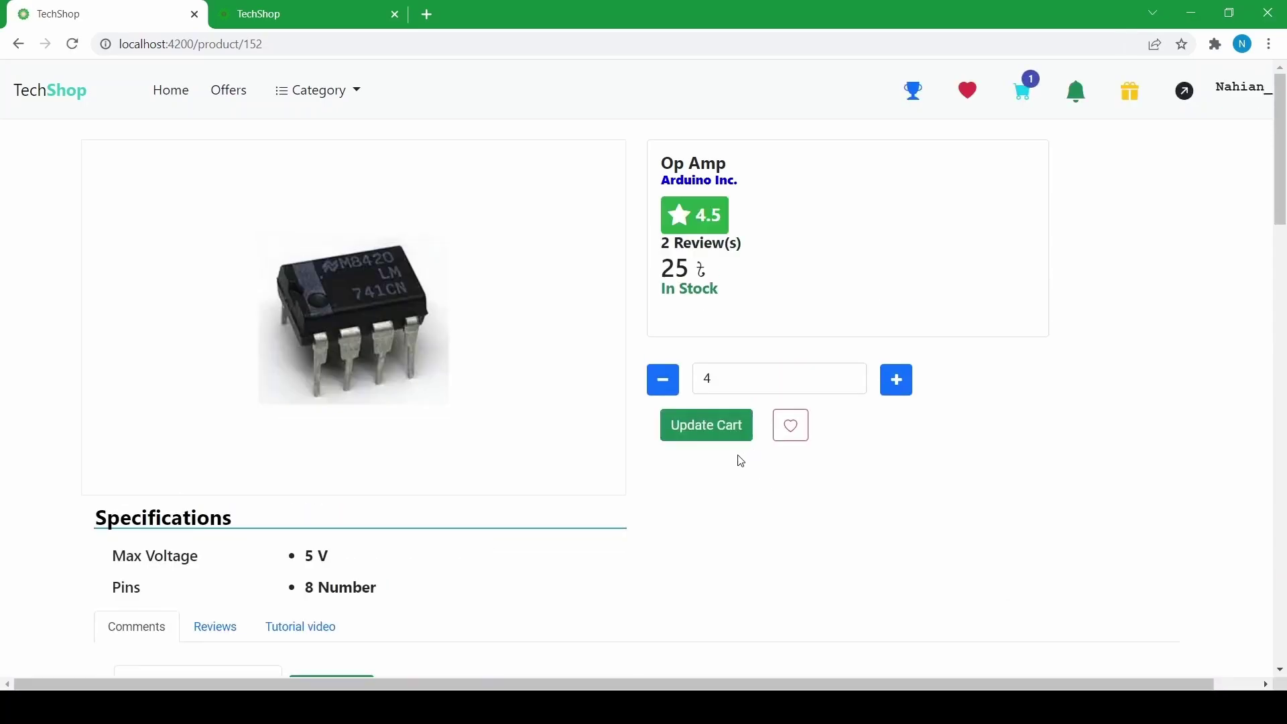
- Update the Op Amp cart quantity to 2 and add it to the wishlist
{"action": "left_click", "coordinate": [669, 388]}
{"action": "left_click", "coordinate": [670, 390]}
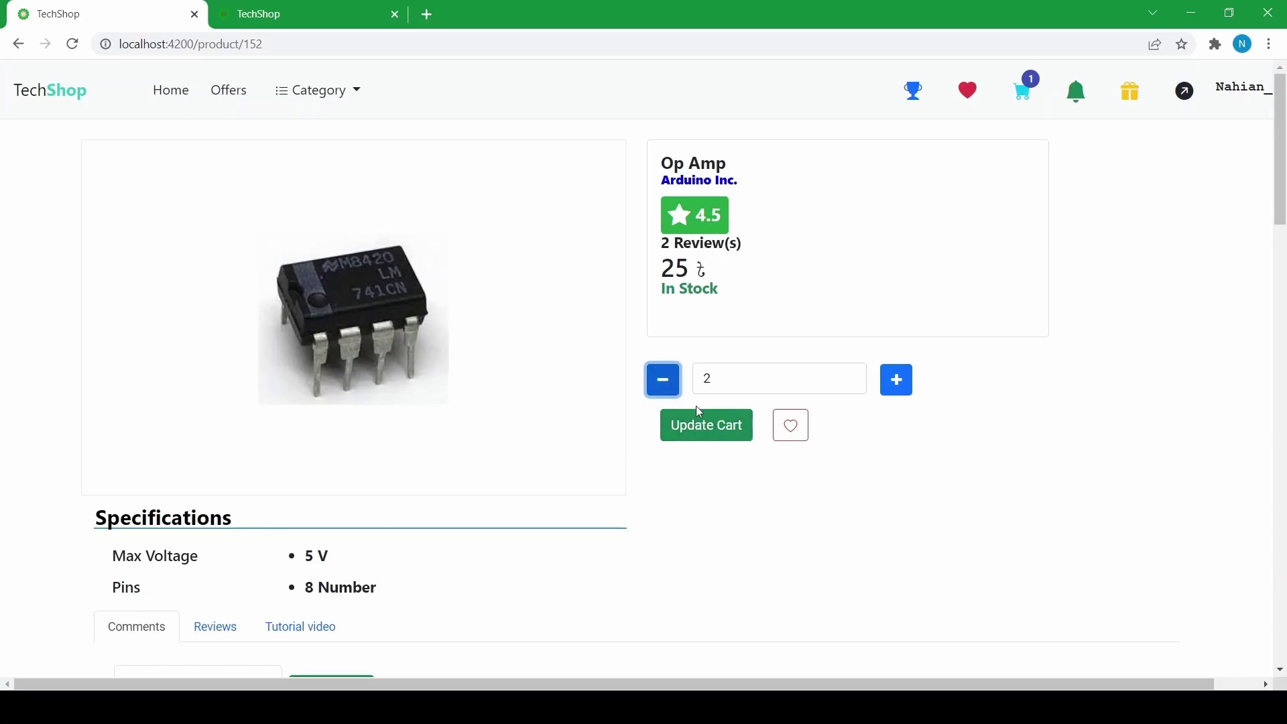
{"action": "left_click", "coordinate": [684, 445]}
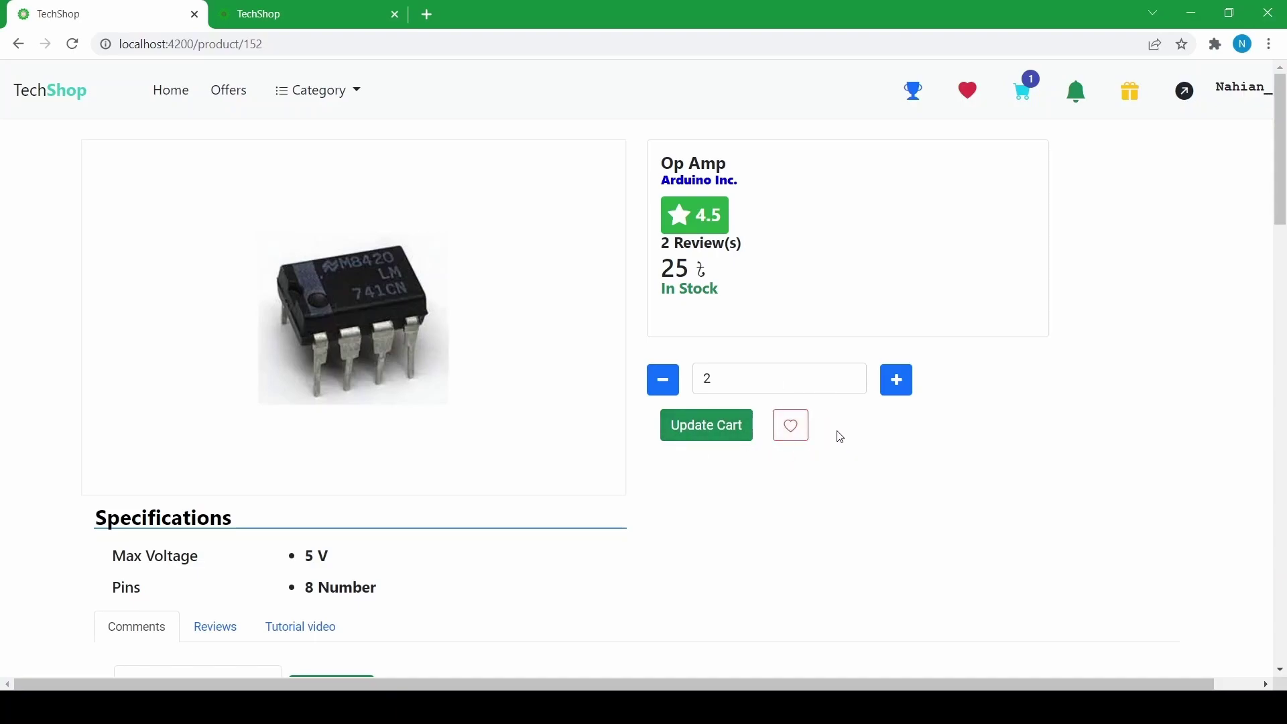
{"action": "left_click", "coordinate": [791, 425]}
{"action": "scroll", "coordinate": [592, 523], "scroll_direction": "down", "scroll_amount": 1}
{"action": "scroll", "coordinate": [212, 493], "scroll_direction": "up", "scroll_amount": 1}
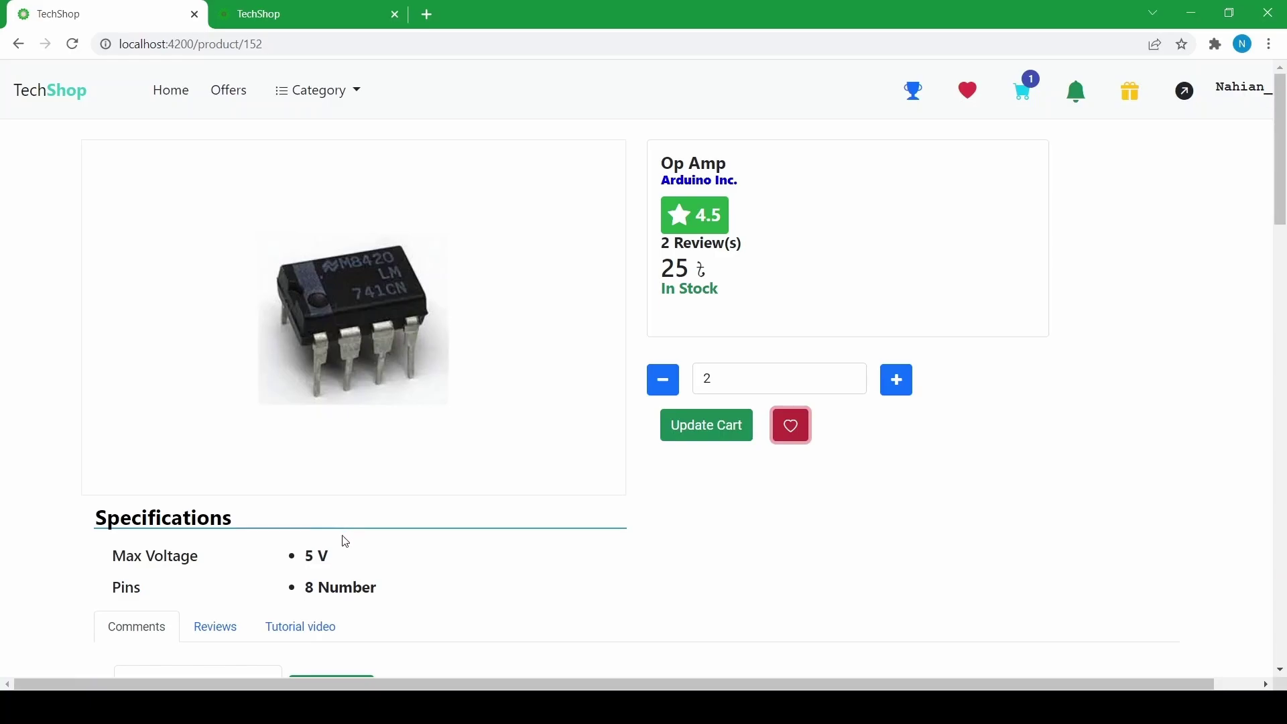
- Post a hello comment on the Op Amp page, then delete it
{"action": "scroll", "coordinate": [362, 533], "scroll_direction": "down", "scroll_amount": 6}
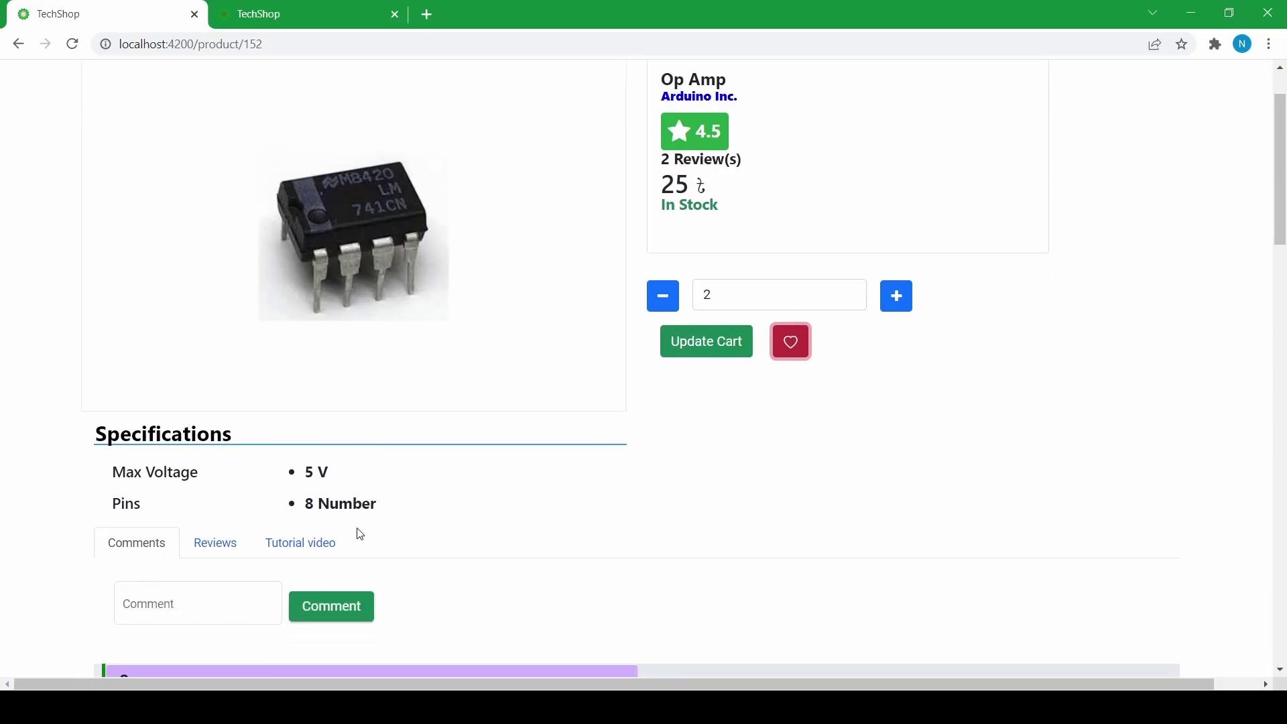
{"action": "scroll", "coordinate": [295, 451], "scroll_direction": "down", "scroll_amount": 1}
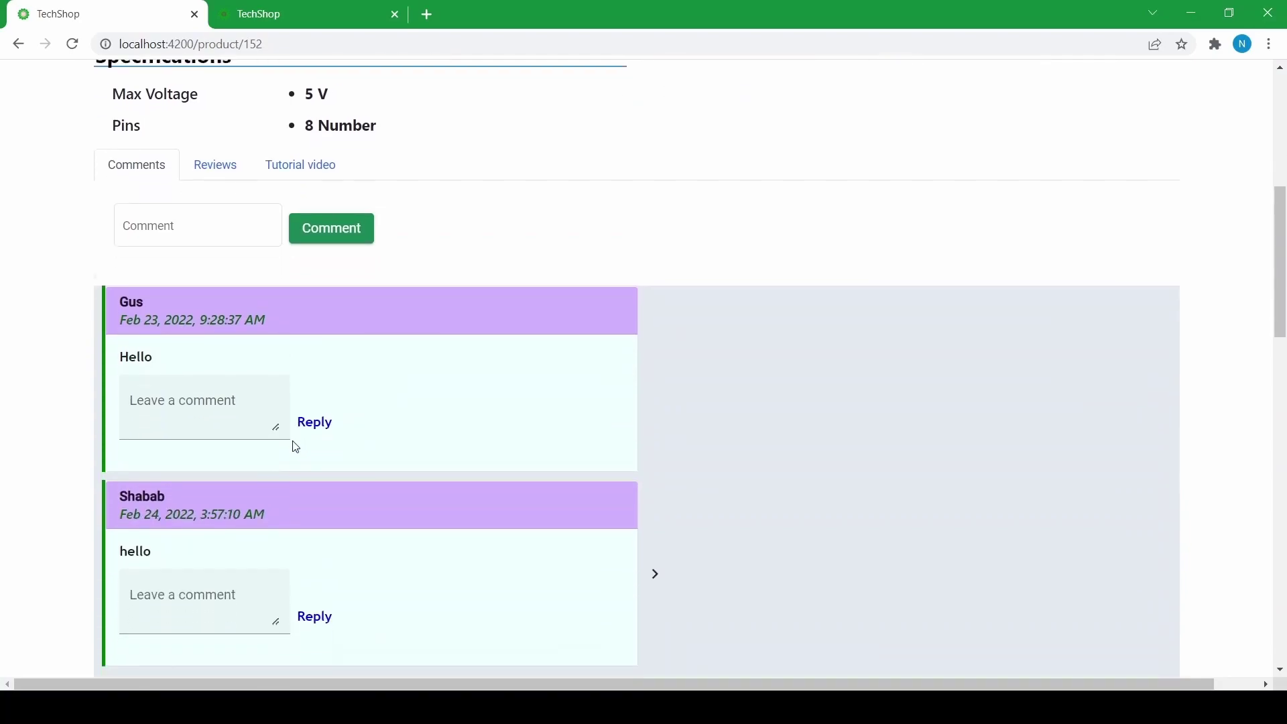
{"action": "left_click", "coordinate": [193, 181]}
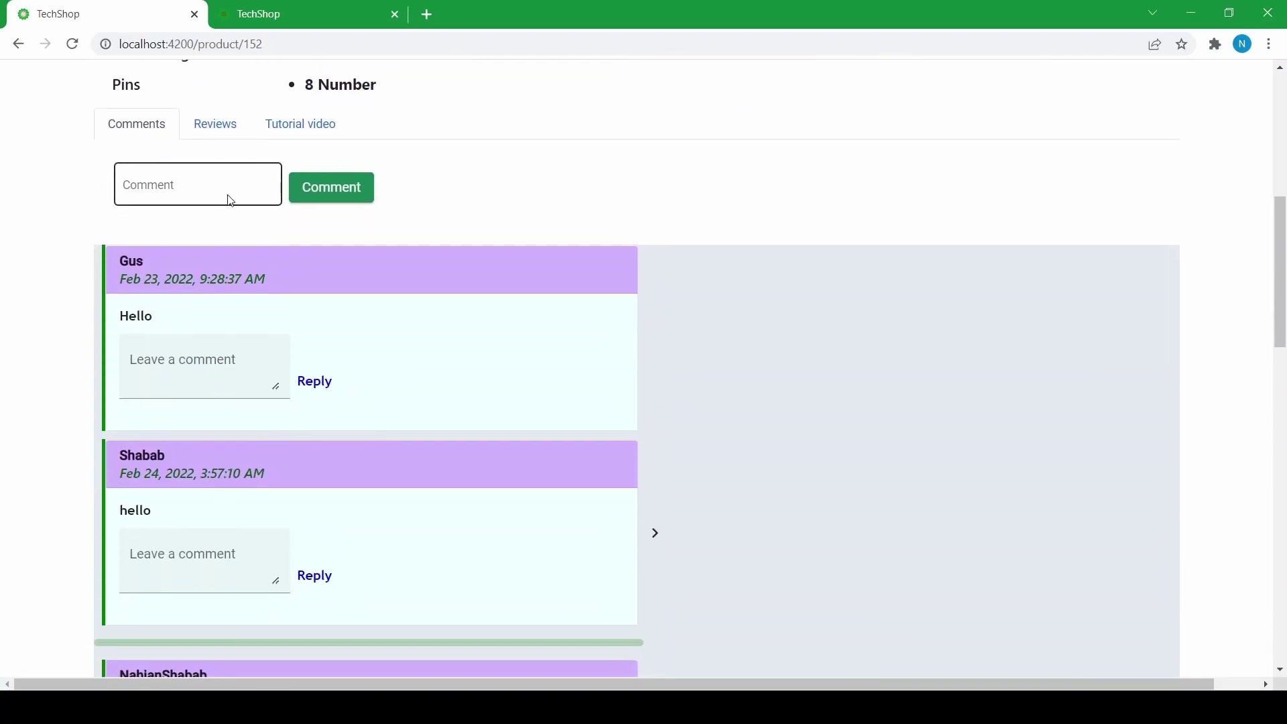
{"action": "left_click", "coordinate": [181, 186]}
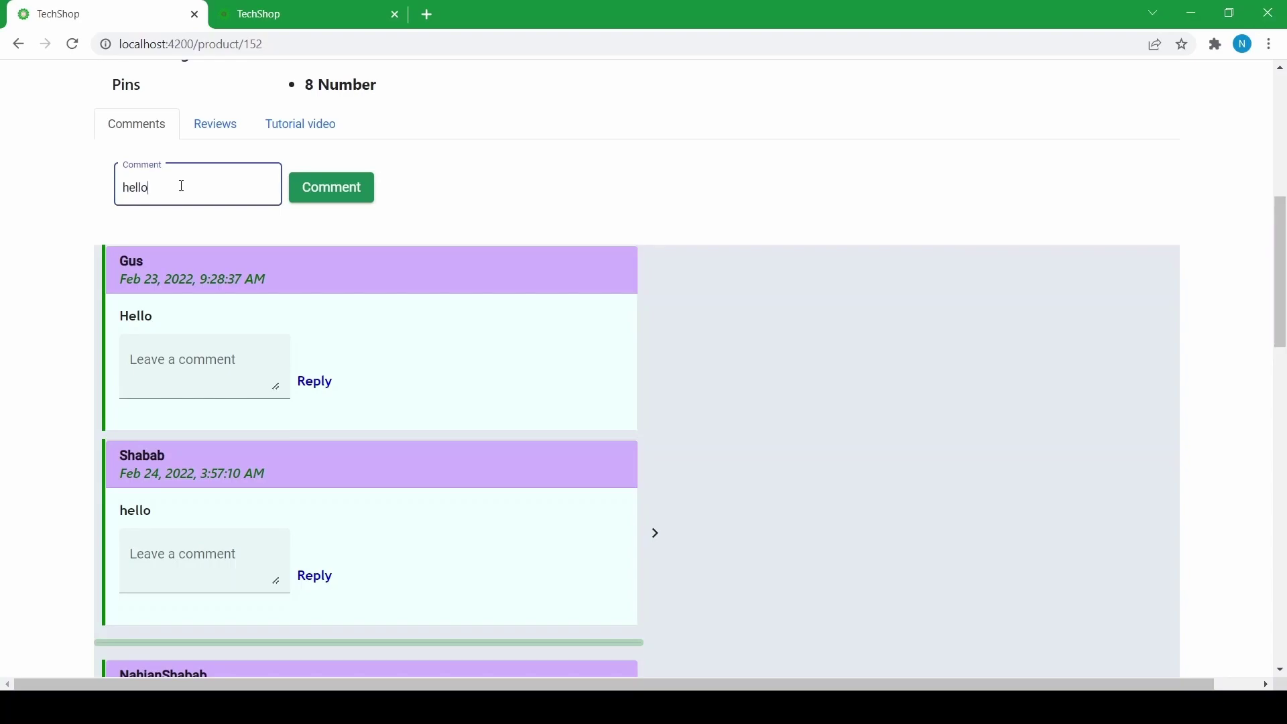
{"action": "left_click", "coordinate": [301, 189]}
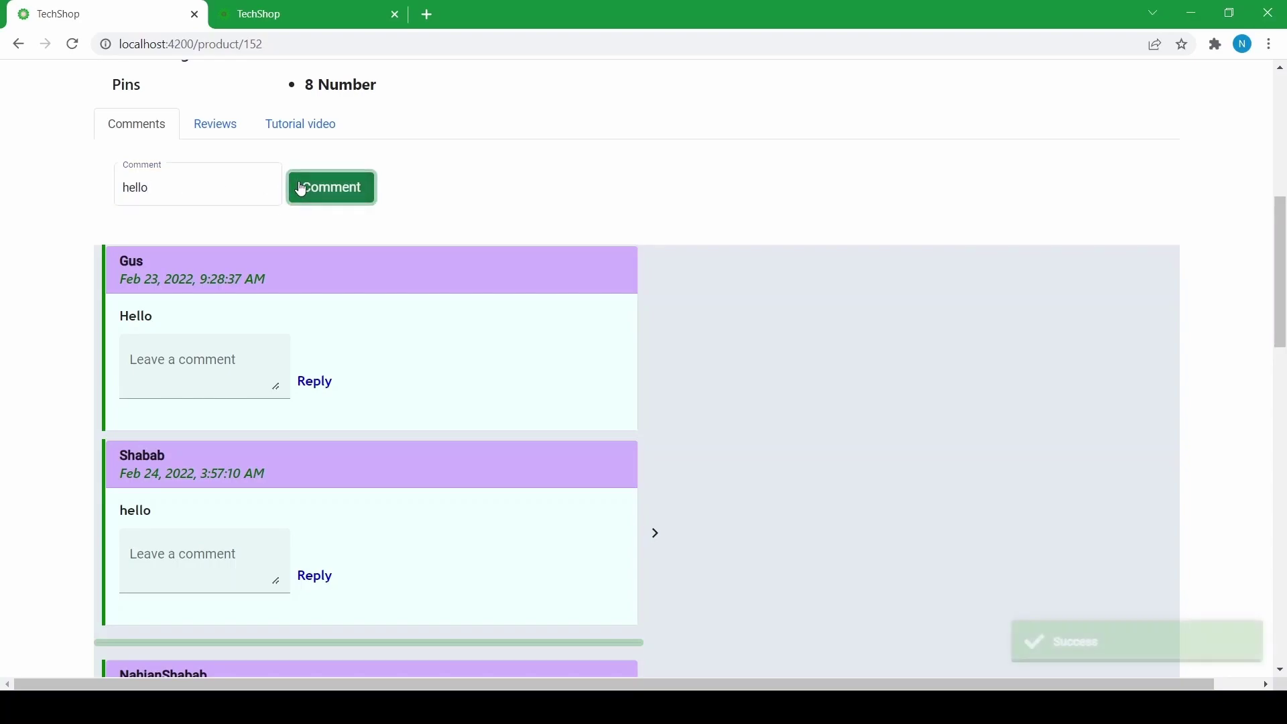
{"action": "scroll", "coordinate": [336, 201], "scroll_direction": "down", "scroll_amount": 14}
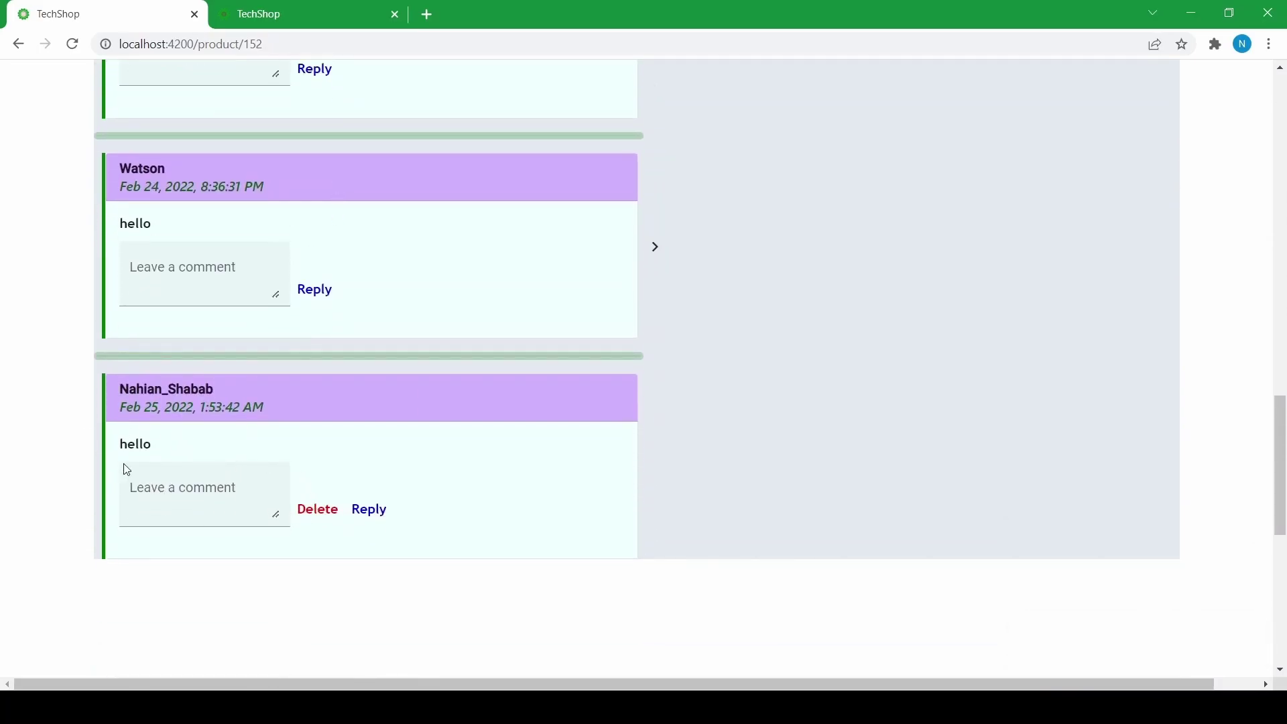
{"action": "left_click", "coordinate": [312, 516]}
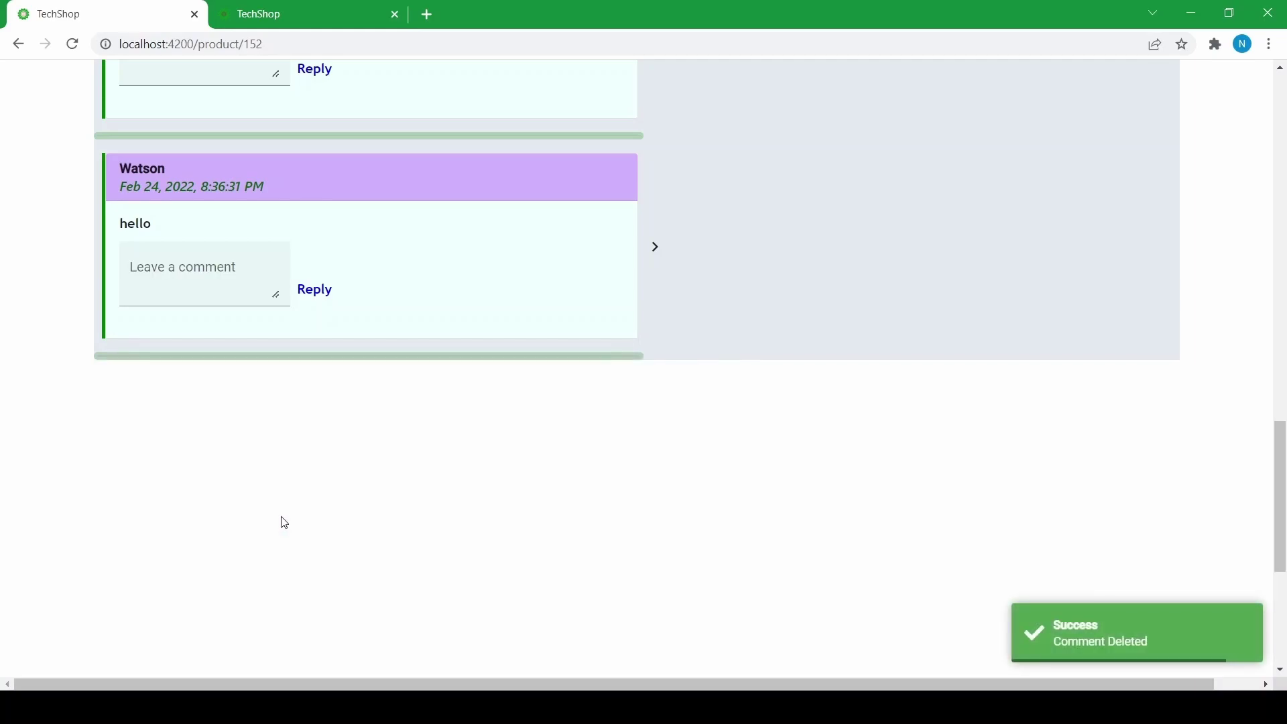
- Post the 'hello world' comment and start a reply under the top Hello comment
{"action": "scroll", "coordinate": [239, 483], "scroll_direction": "up", "scroll_amount": 15}
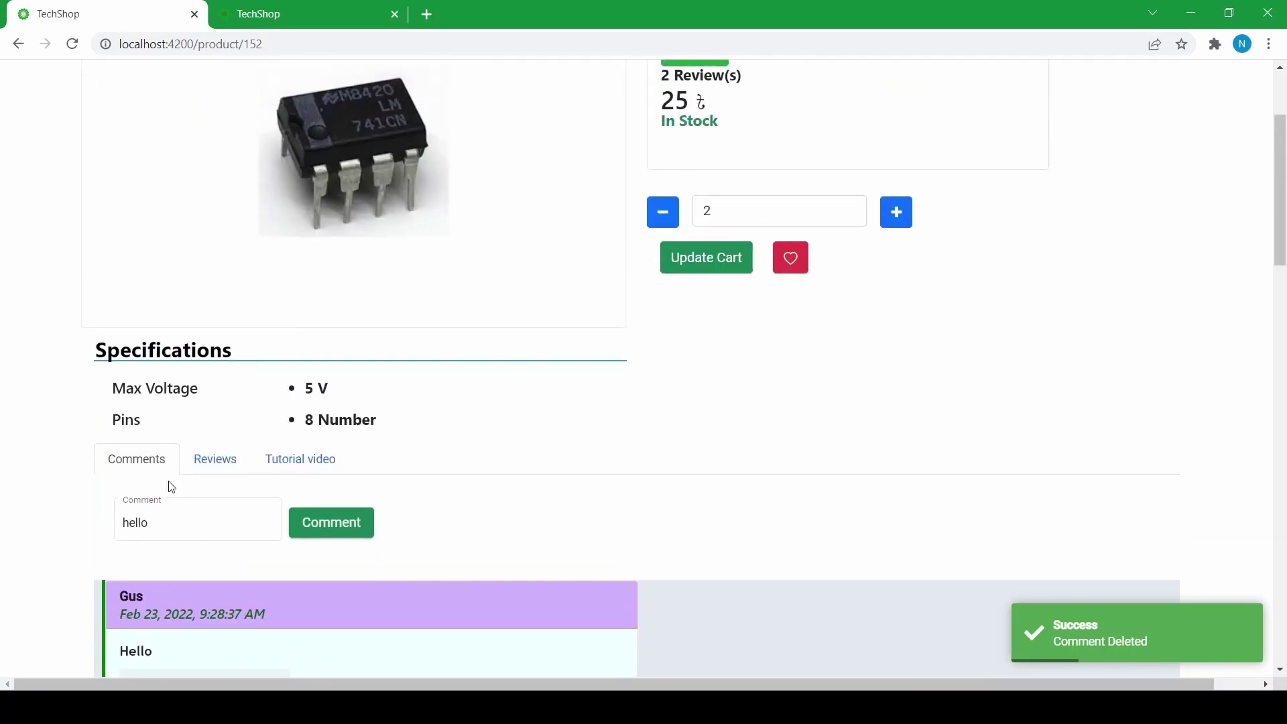
{"action": "left_click", "coordinate": [162, 520]}
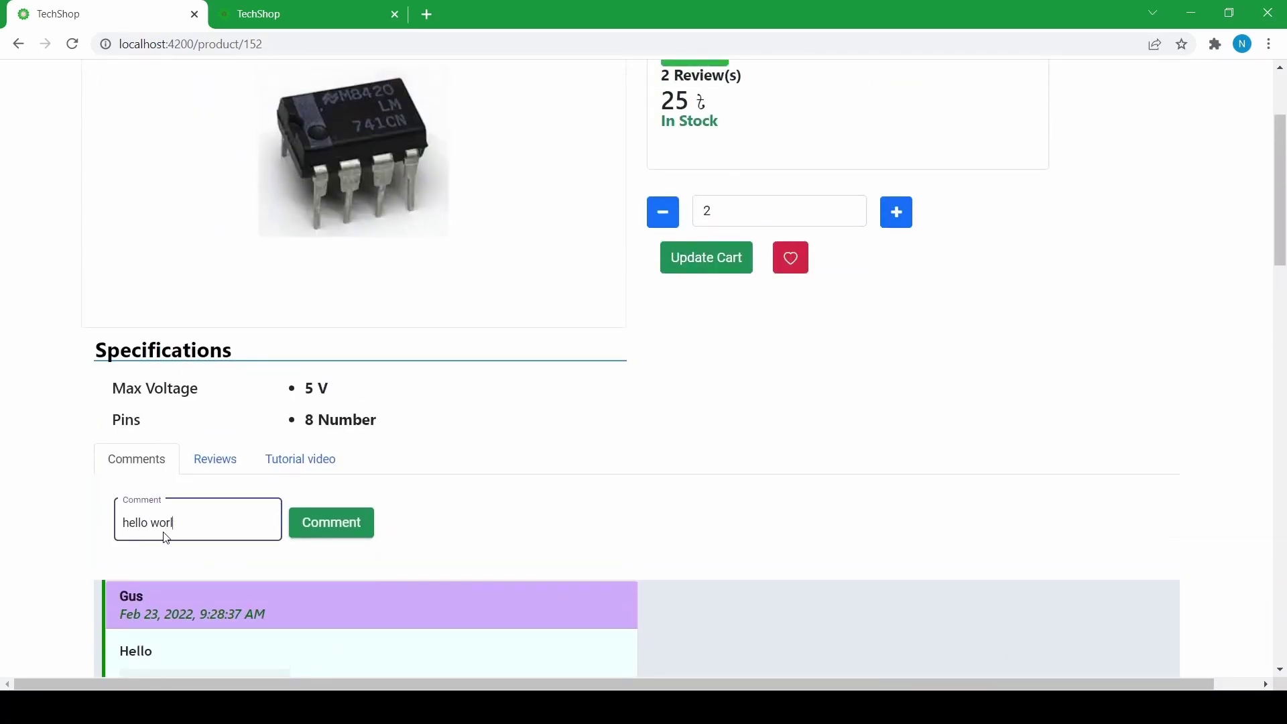
{"action": "left_click", "coordinate": [365, 525]}
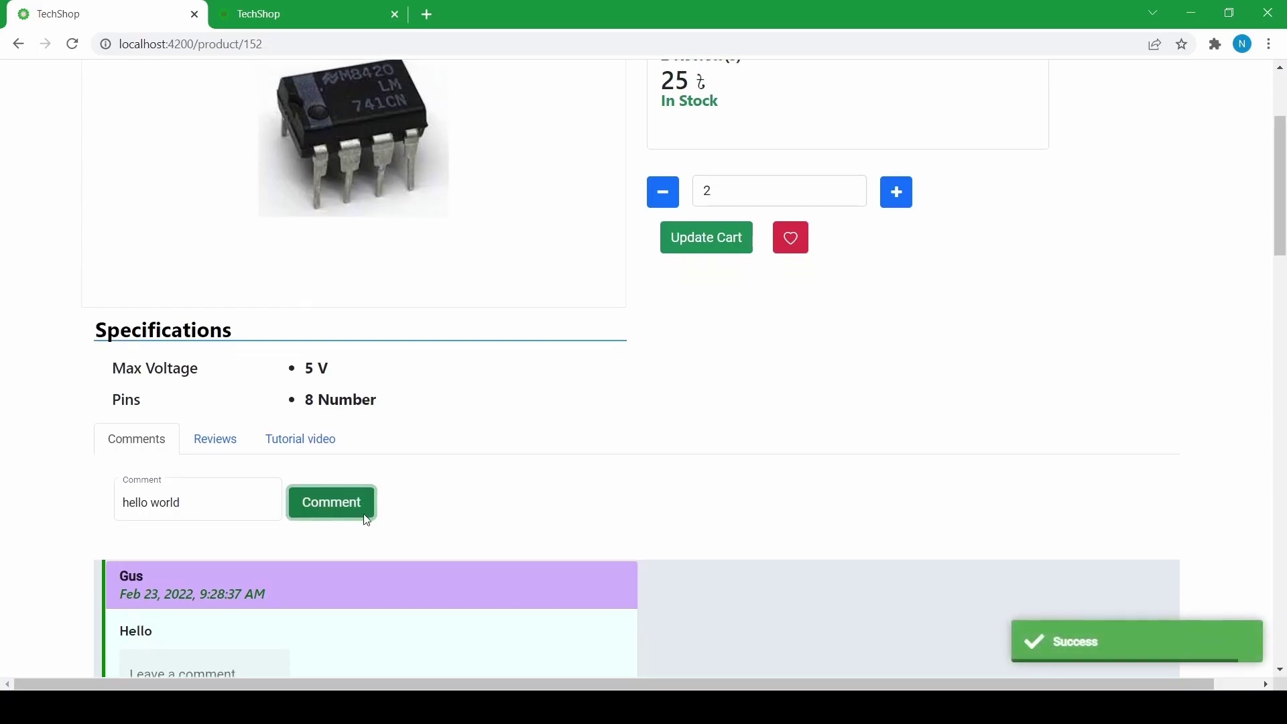
{"action": "scroll", "coordinate": [363, 509], "scroll_direction": "down", "scroll_amount": 14}
{"action": "scroll", "coordinate": [347, 501], "scroll_direction": "down", "scroll_amount": 6}
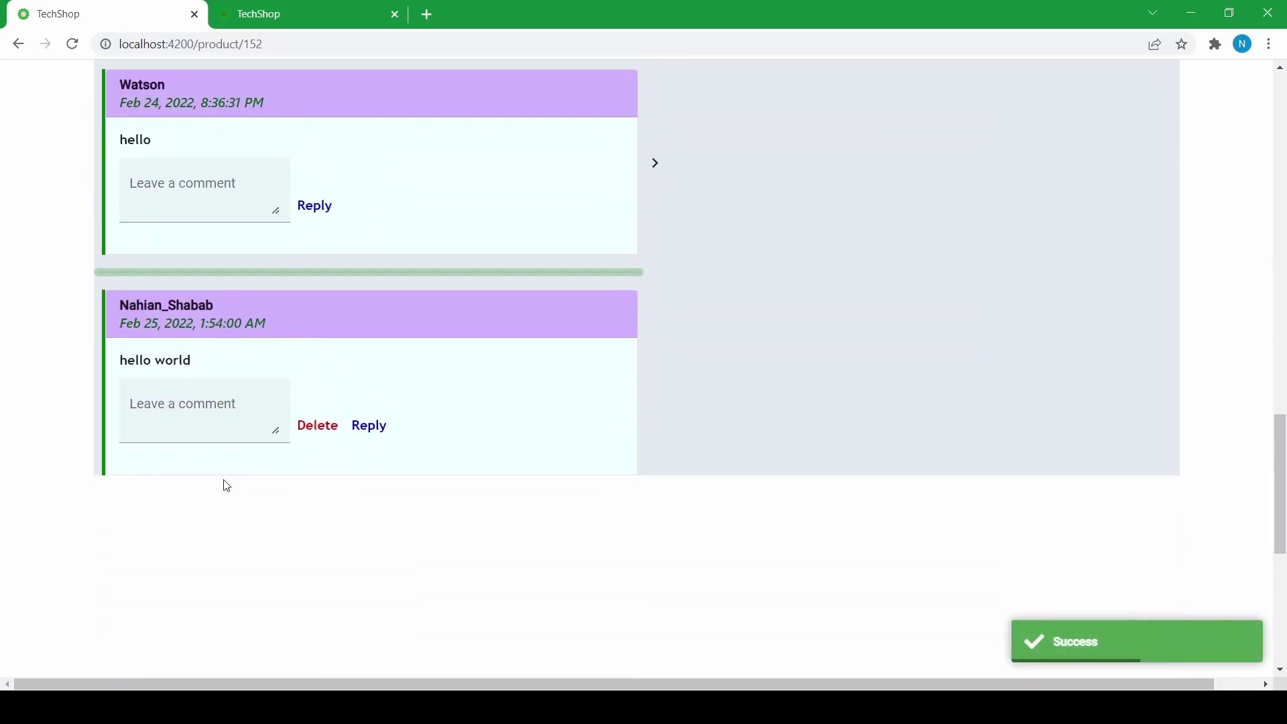
{"action": "scroll", "coordinate": [242, 396], "scroll_direction": "up", "scroll_amount": 10}
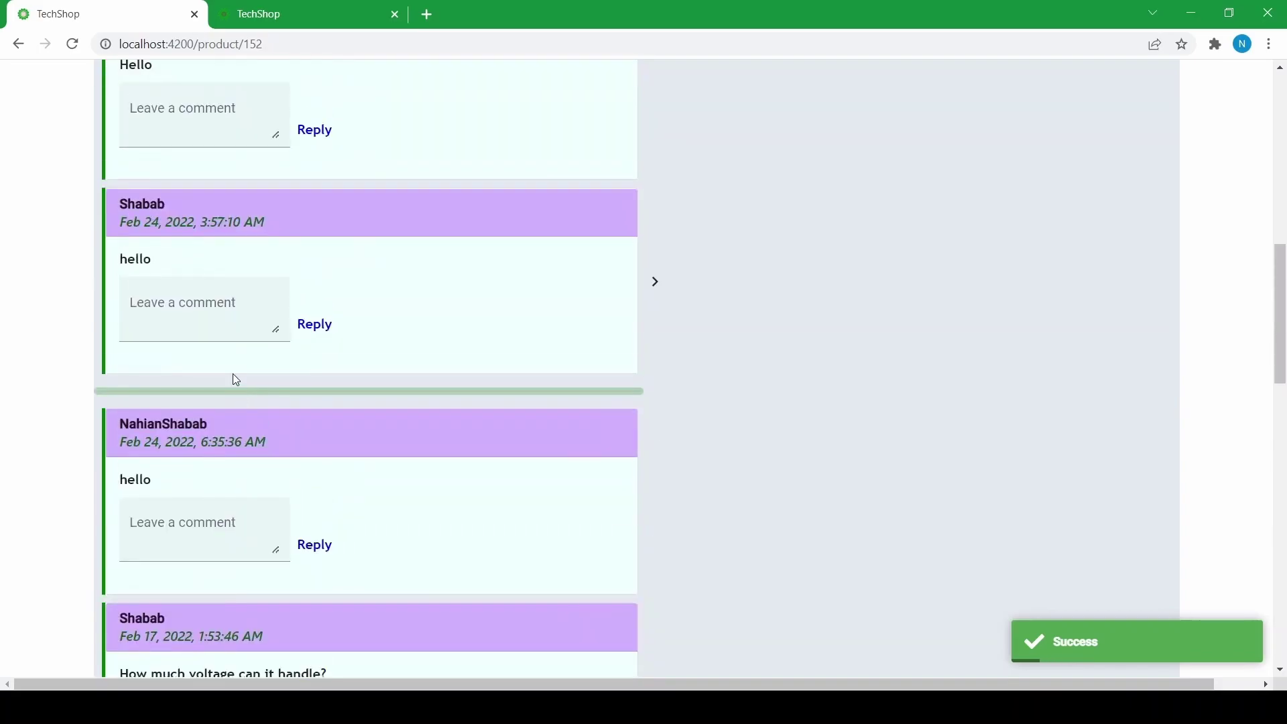
{"action": "scroll", "coordinate": [233, 366], "scroll_direction": "up", "scroll_amount": 4}
{"action": "left_click", "coordinate": [230, 360]}
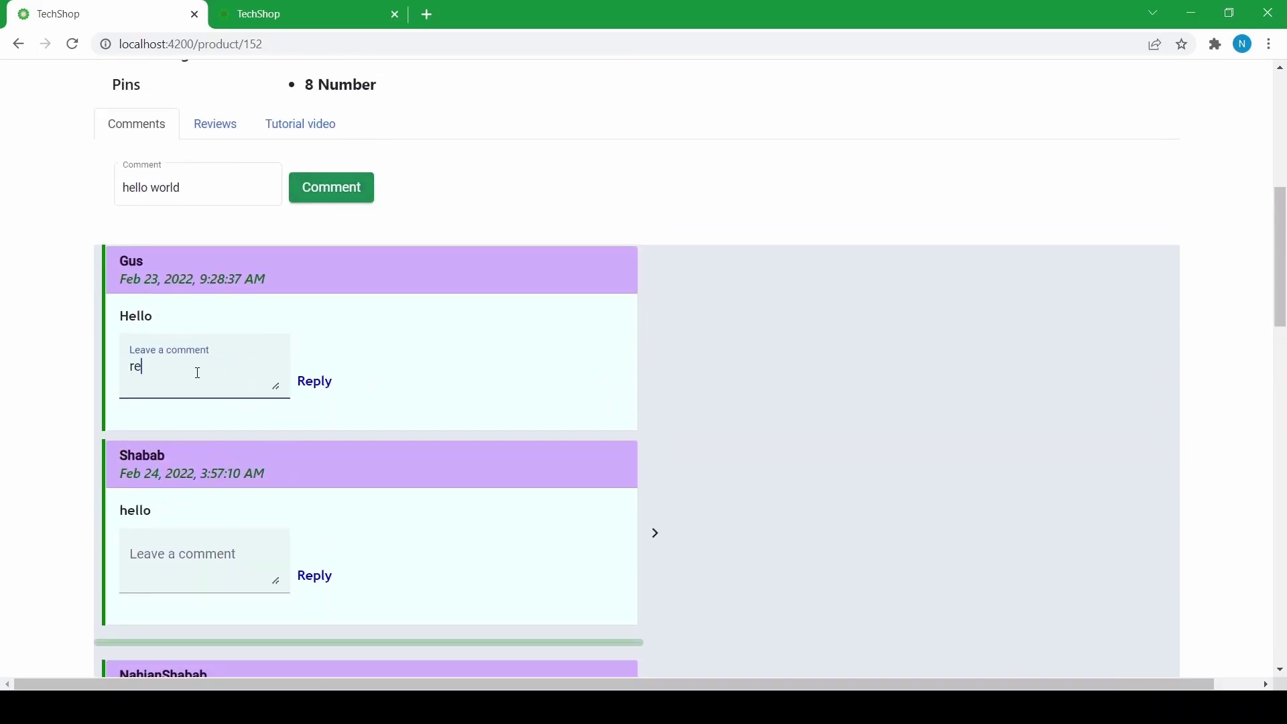
- Post the 'reply' response and show the replies under the top comment
{"action": "left_click", "coordinate": [311, 380]}
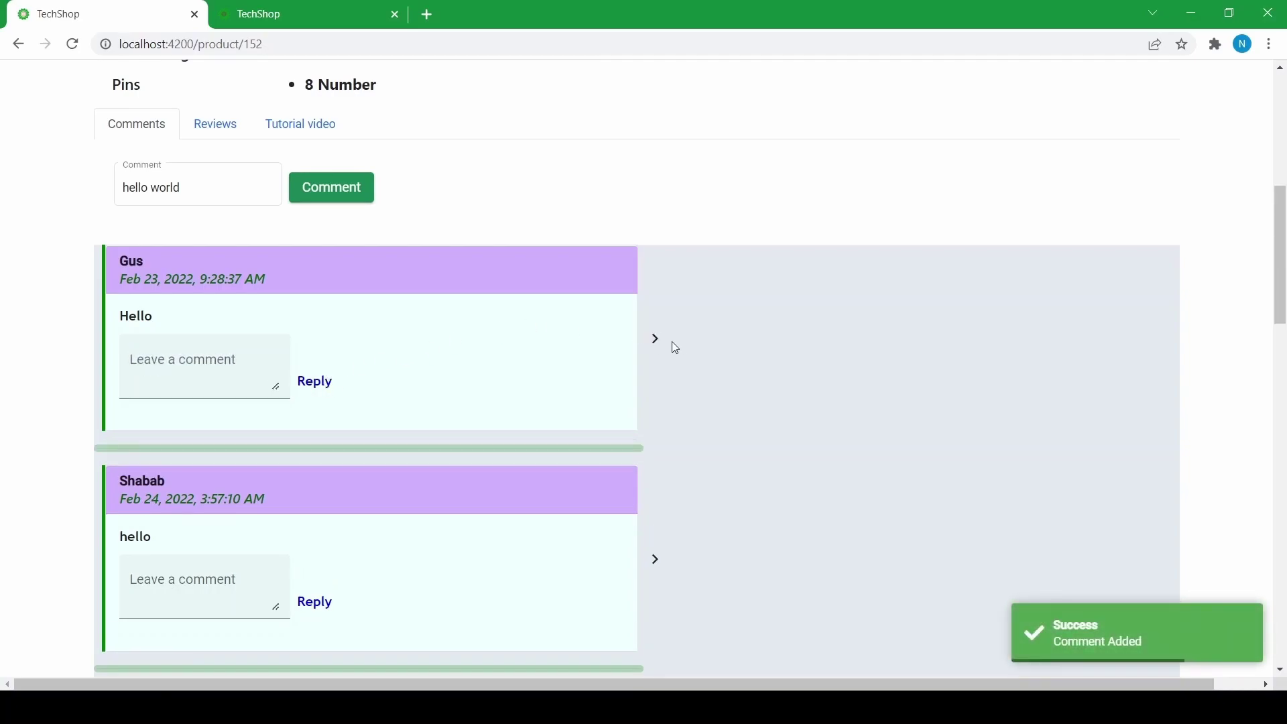
{"action": "left_click", "coordinate": [657, 340]}
{"action": "scroll", "coordinate": [428, 366], "scroll_direction": "down", "scroll_amount": 3}
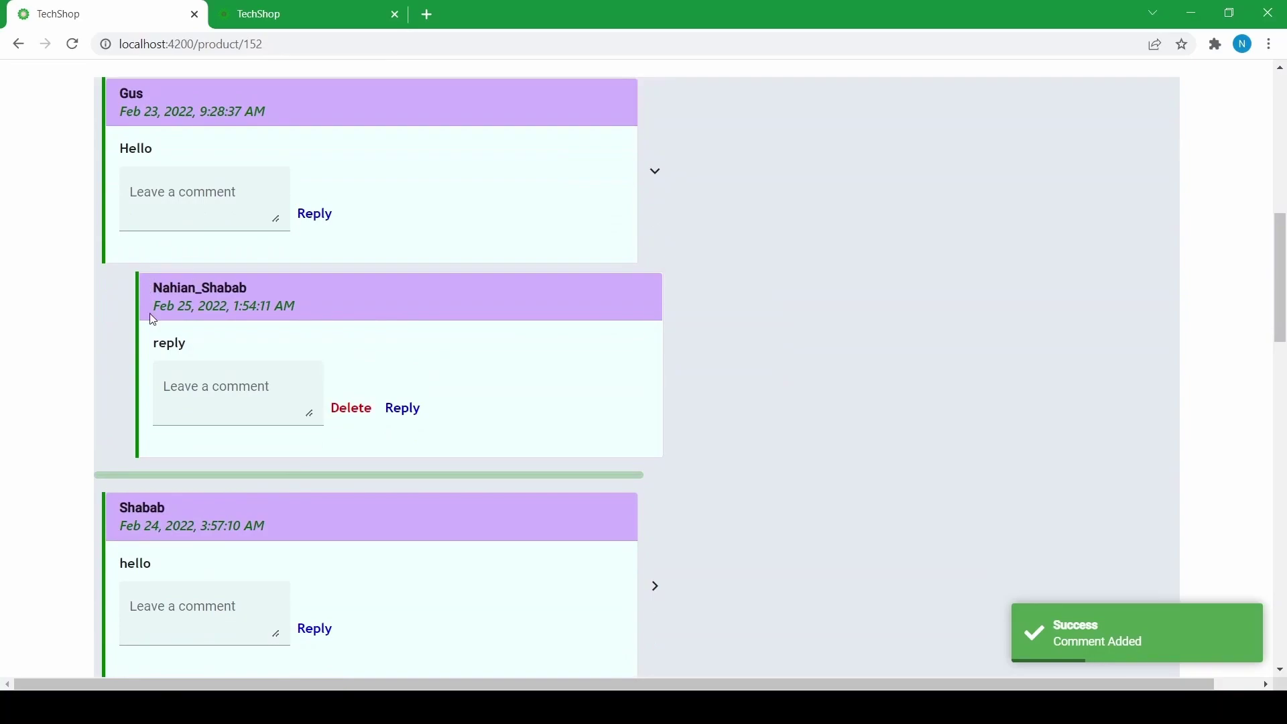
{"action": "scroll", "coordinate": [466, 350], "scroll_direction": "down", "scroll_amount": 3}
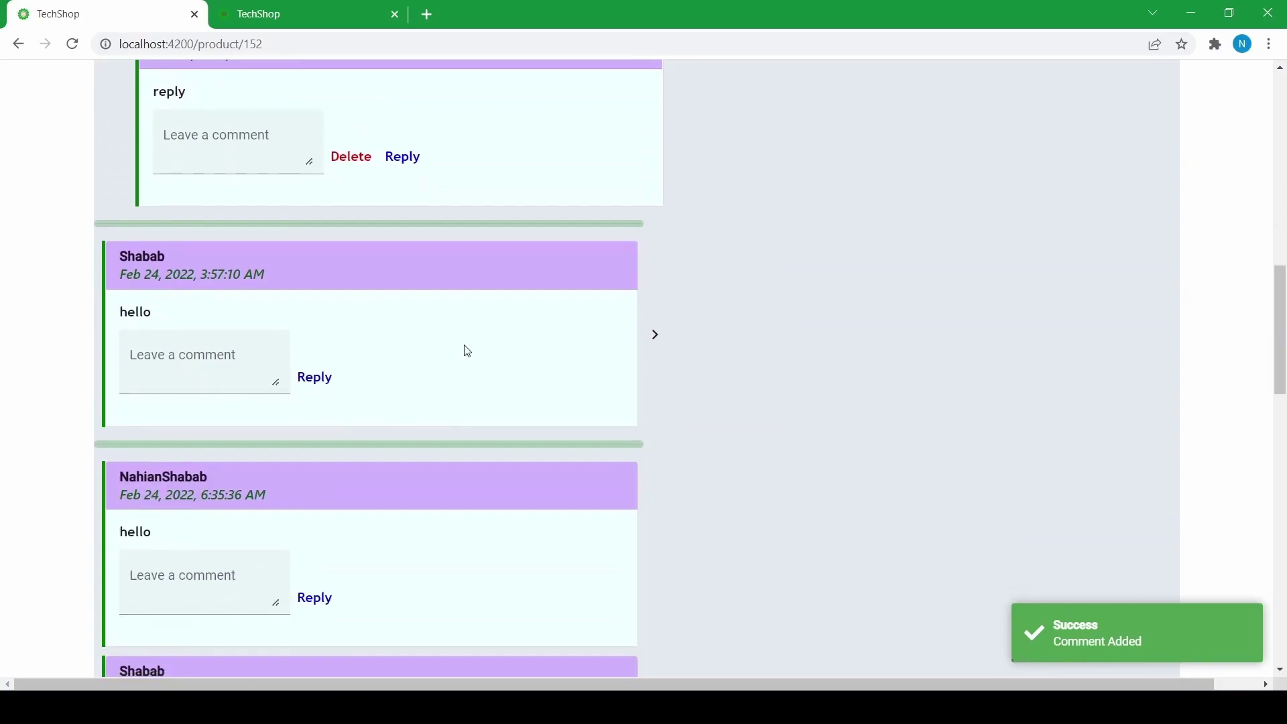
- Expand the following comments' nested reply threads to reveal the deeper replies
{"action": "left_click", "coordinate": [663, 341]}
{"action": "scroll", "coordinate": [661, 360], "scroll_direction": "down", "scroll_amount": 3}
{"action": "left_click", "coordinate": [669, 277]}
{"action": "scroll", "coordinate": [661, 324], "scroll_direction": "down", "scroll_amount": 3}
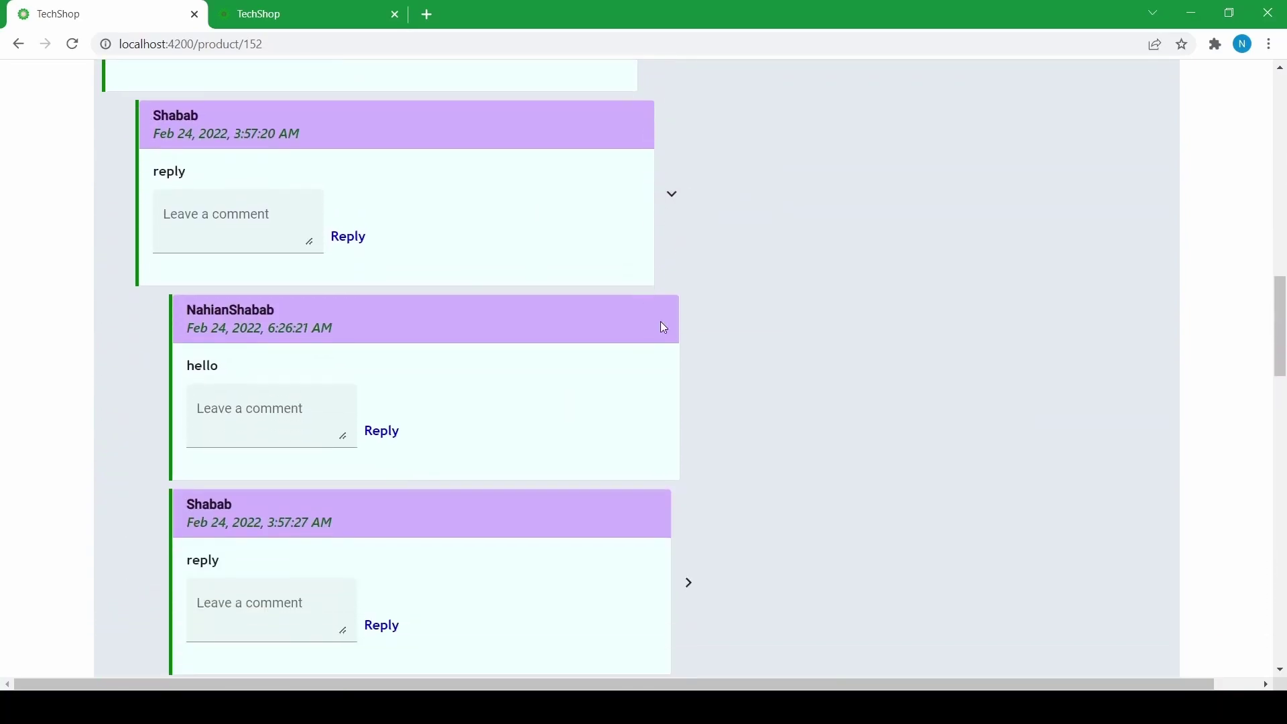
{"action": "left_click", "coordinate": [689, 412]}
{"action": "scroll", "coordinate": [671, 402], "scroll_direction": "down", "scroll_amount": 3}
{"action": "scroll", "coordinate": [648, 388], "scroll_direction": "up", "scroll_amount": 5}
{"action": "scroll", "coordinate": [652, 381], "scroll_direction": "up", "scroll_amount": 4}
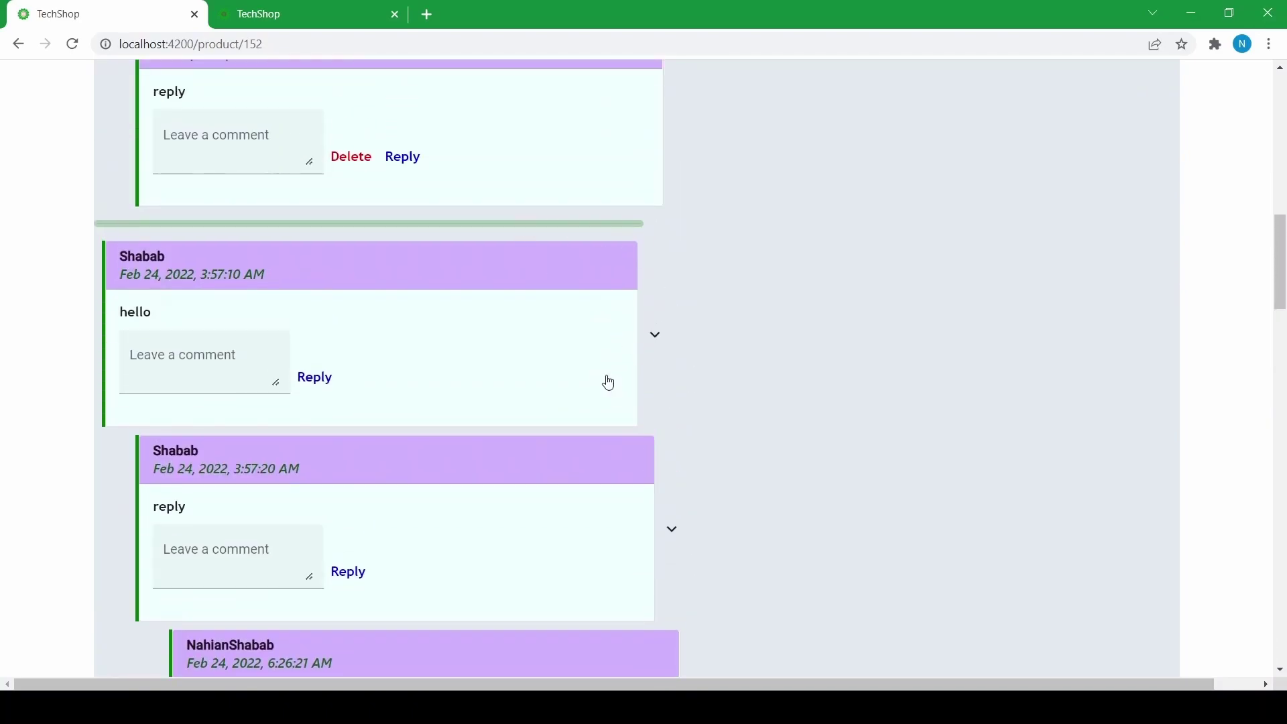
{"action": "scroll", "coordinate": [618, 424], "scroll_direction": "down", "scroll_amount": 9}
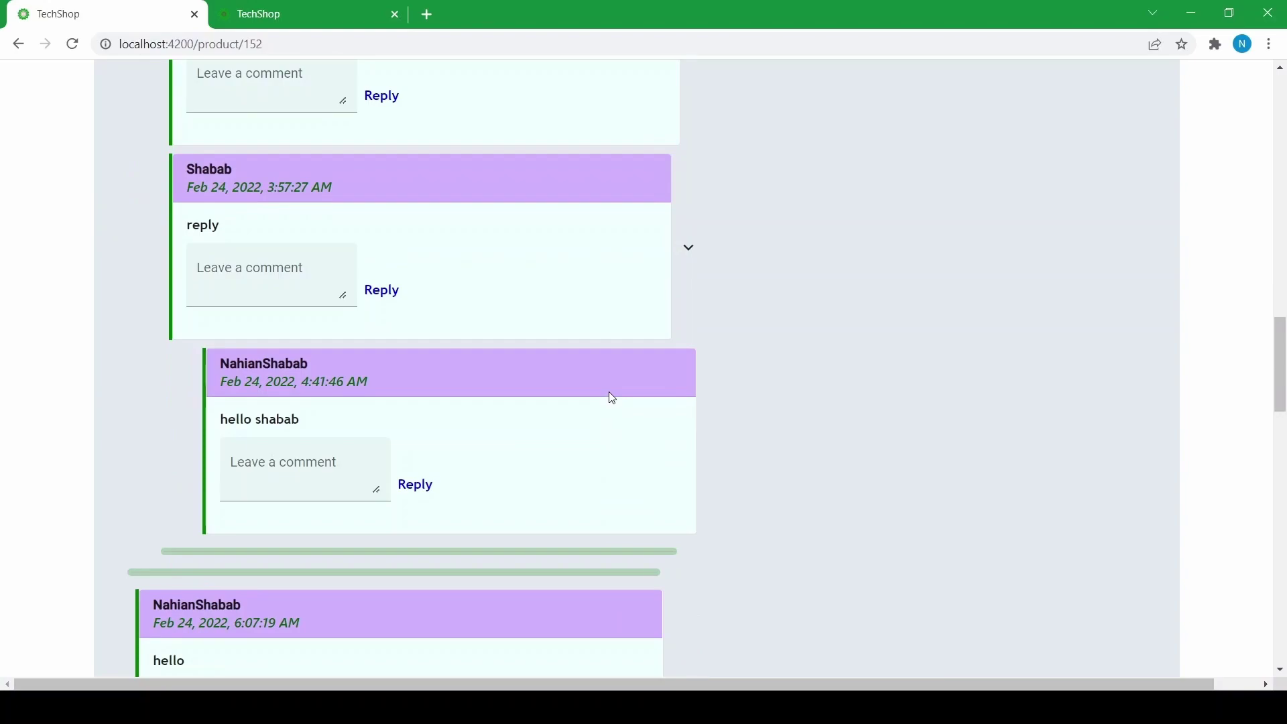
{"action": "scroll", "coordinate": [613, 398], "scroll_direction": "up", "scroll_amount": 15}
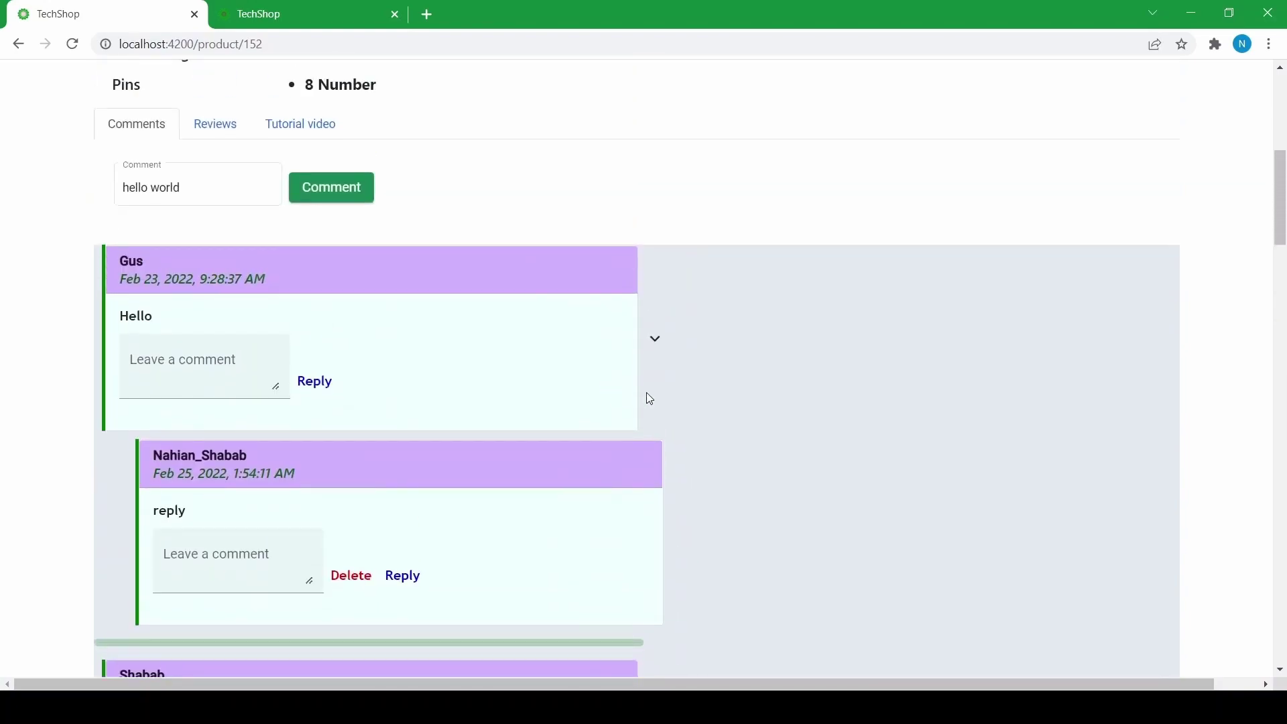
{"action": "scroll", "coordinate": [523, 362], "scroll_direction": "up", "scroll_amount": 6}
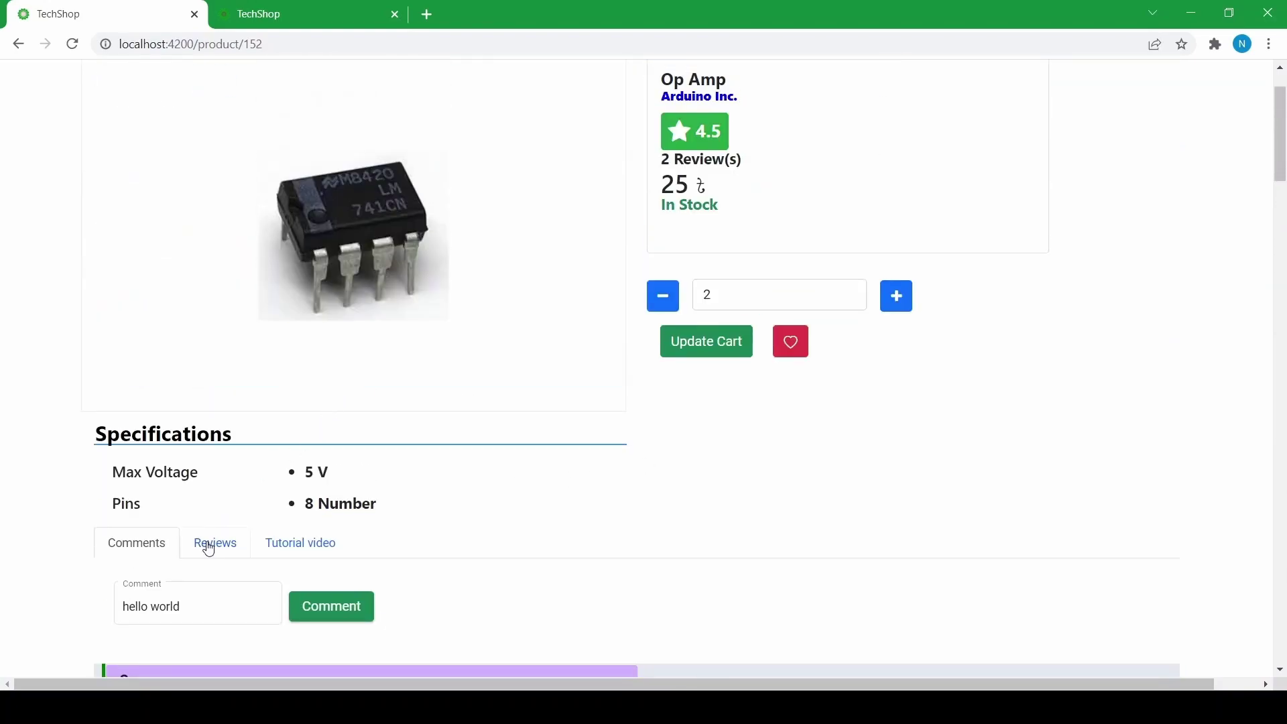
- Show the Op Amp's Reviews tab with its existing reviews and review form
{"action": "left_click", "coordinate": [208, 548]}
{"action": "scroll", "coordinate": [284, 486], "scroll_direction": "down", "scroll_amount": 6}
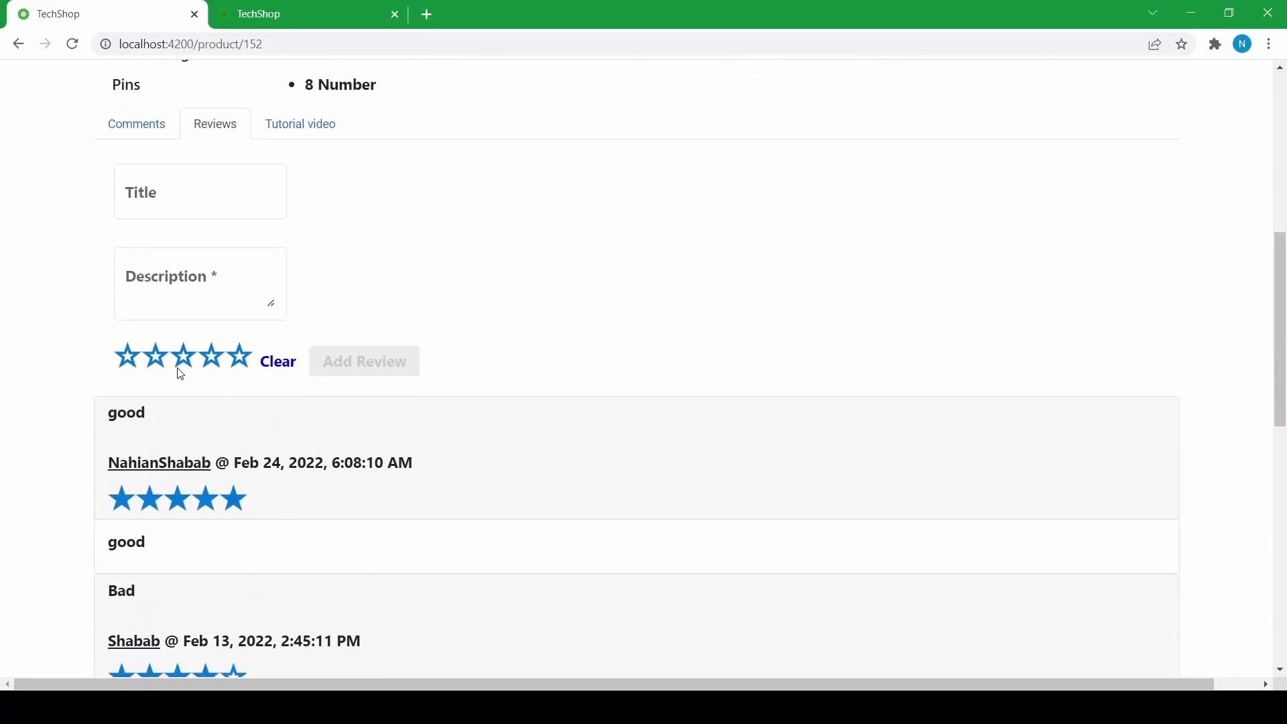
{"action": "scroll", "coordinate": [155, 374], "scroll_direction": "down", "scroll_amount": 2}
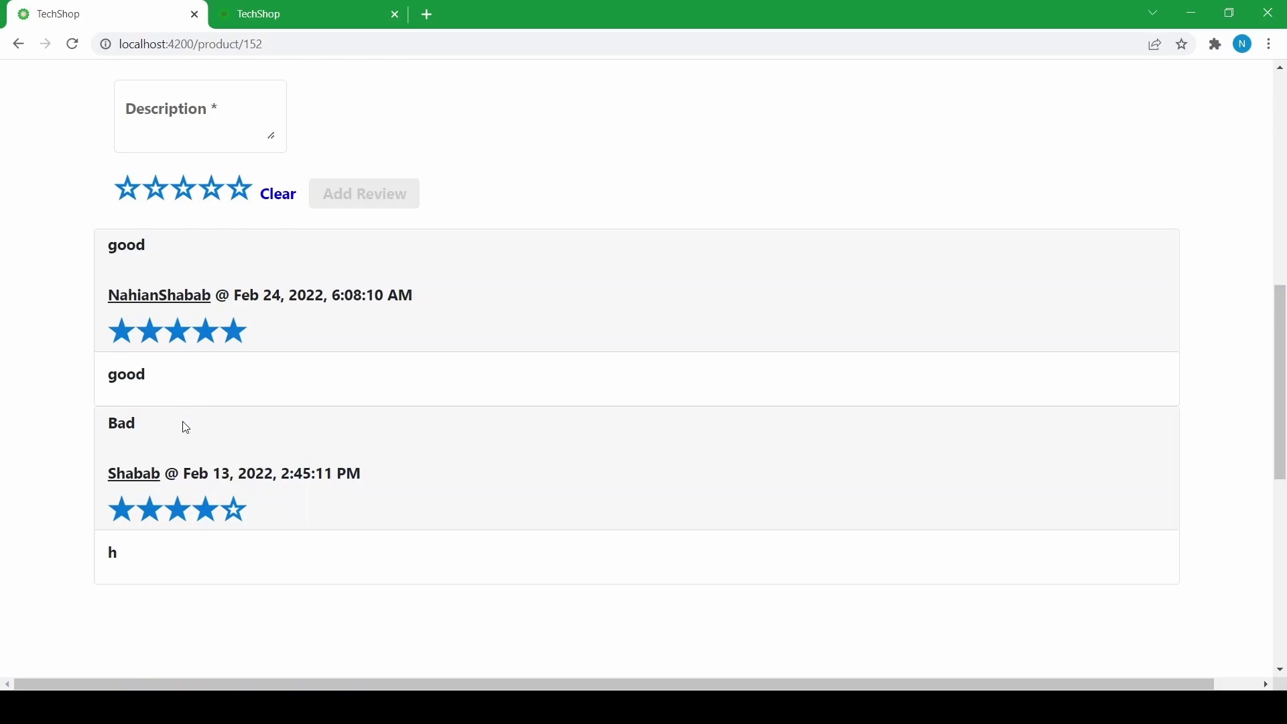
{"action": "scroll", "coordinate": [147, 463], "scroll_direction": "down", "scroll_amount": 1}
{"action": "scroll", "coordinate": [144, 463], "scroll_direction": "up", "scroll_amount": 1}
{"action": "scroll", "coordinate": [107, 231], "scroll_direction": "up", "scroll_amount": 2}
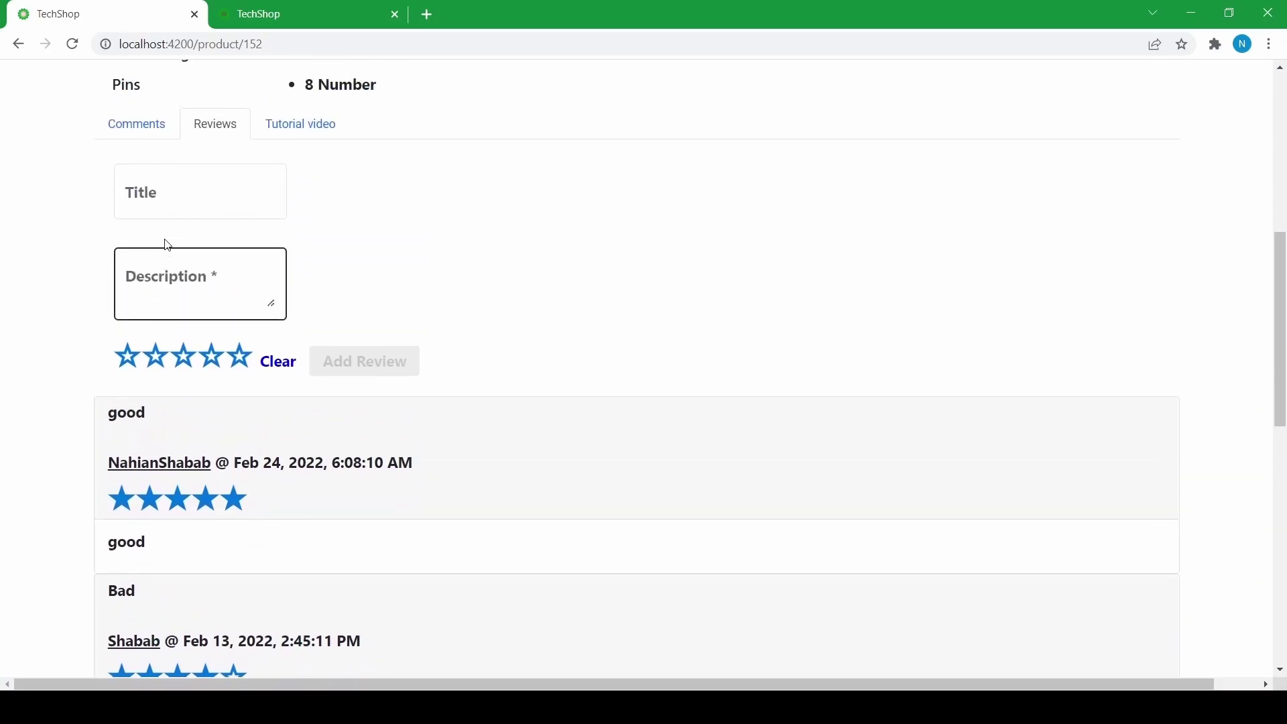
- Submit a 4-star review titled 'good' with the description 'very good'
{"action": "left_click", "coordinate": [188, 199]}
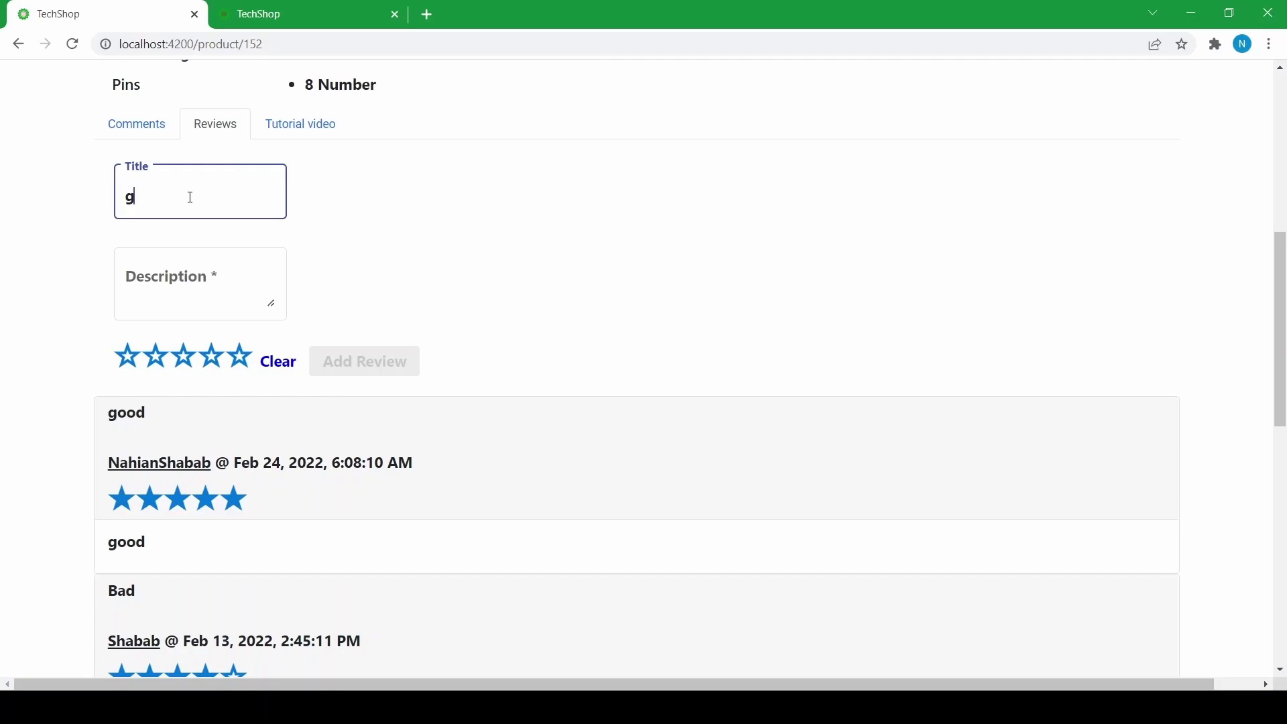
{"action": "left_click", "coordinate": [154, 273]}
{"action": "type", "text": "very good"}
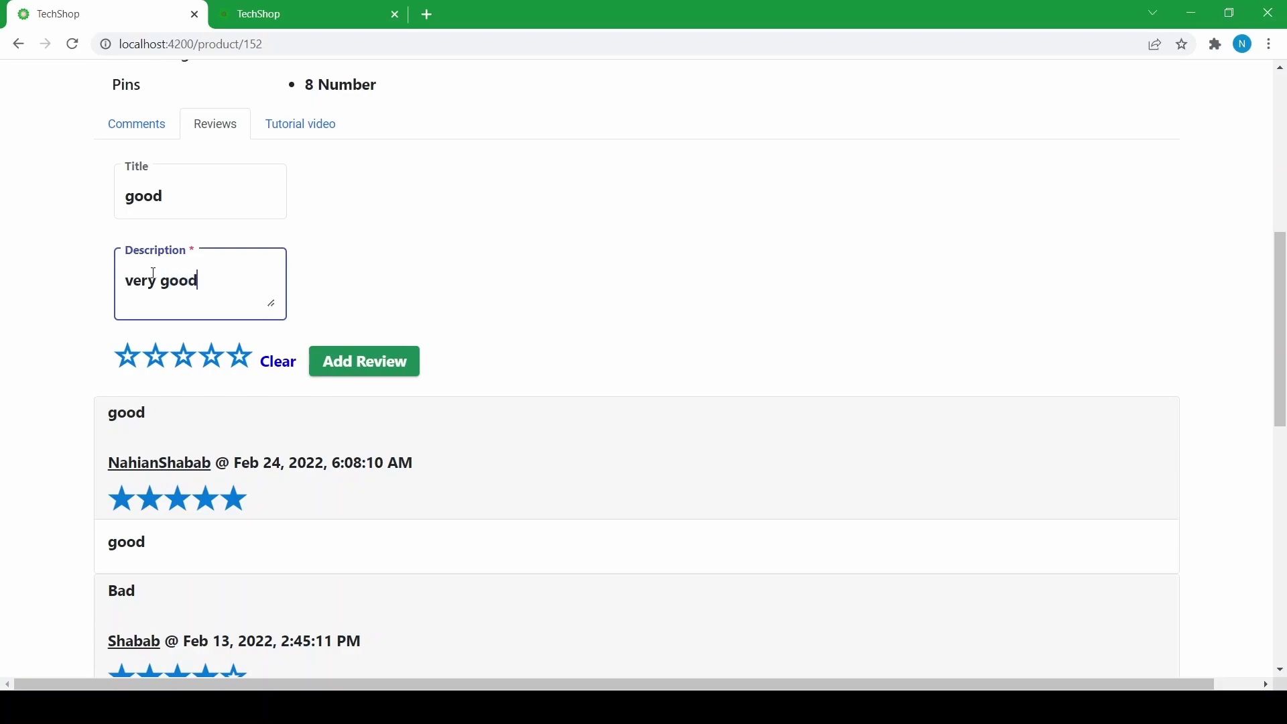
{"action": "left_click", "coordinate": [210, 358]}
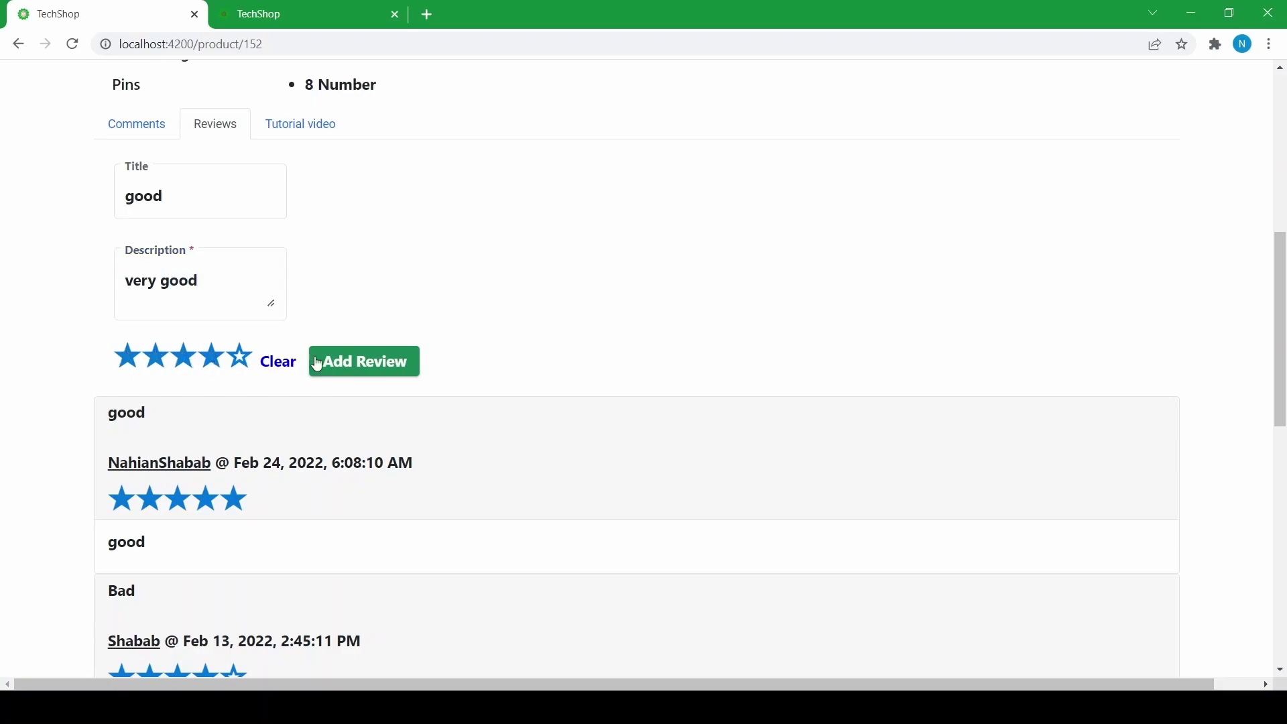
{"action": "left_click", "coordinate": [373, 360]}
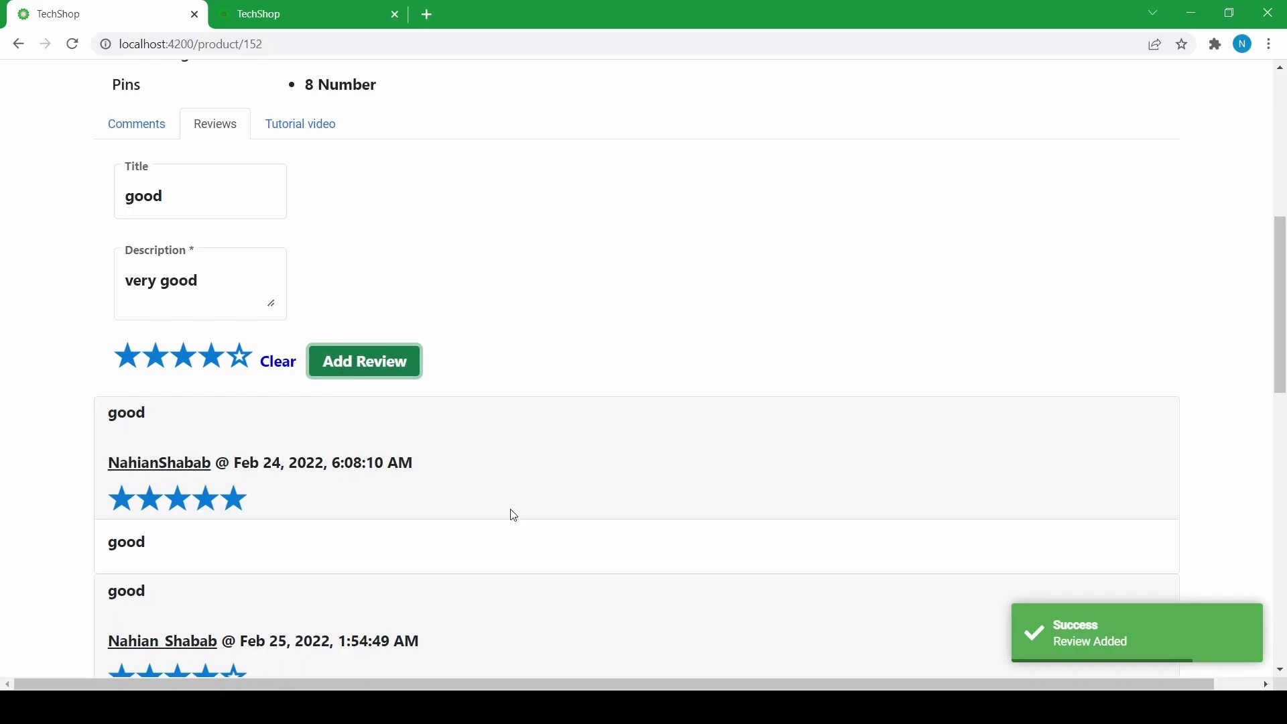
{"action": "scroll", "coordinate": [242, 391], "scroll_direction": "up", "scroll_amount": 1}
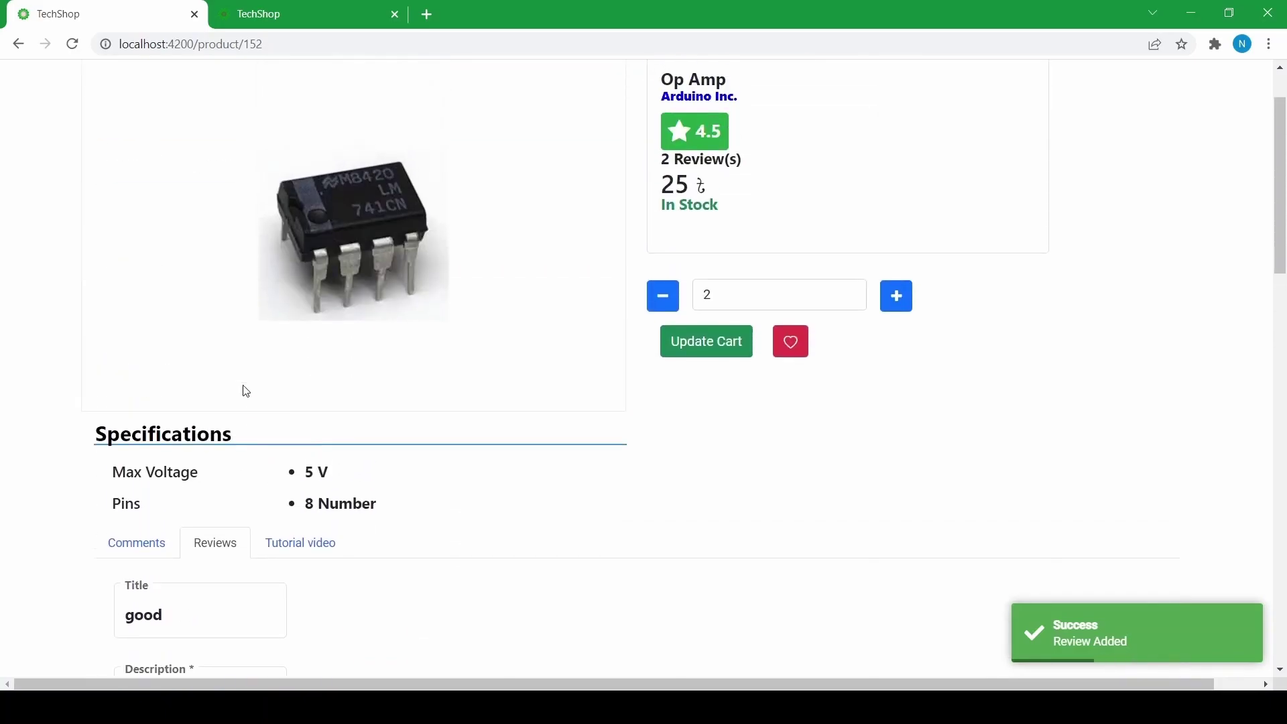
{"action": "scroll", "coordinate": [241, 391], "scroll_direction": "down", "scroll_amount": 12}
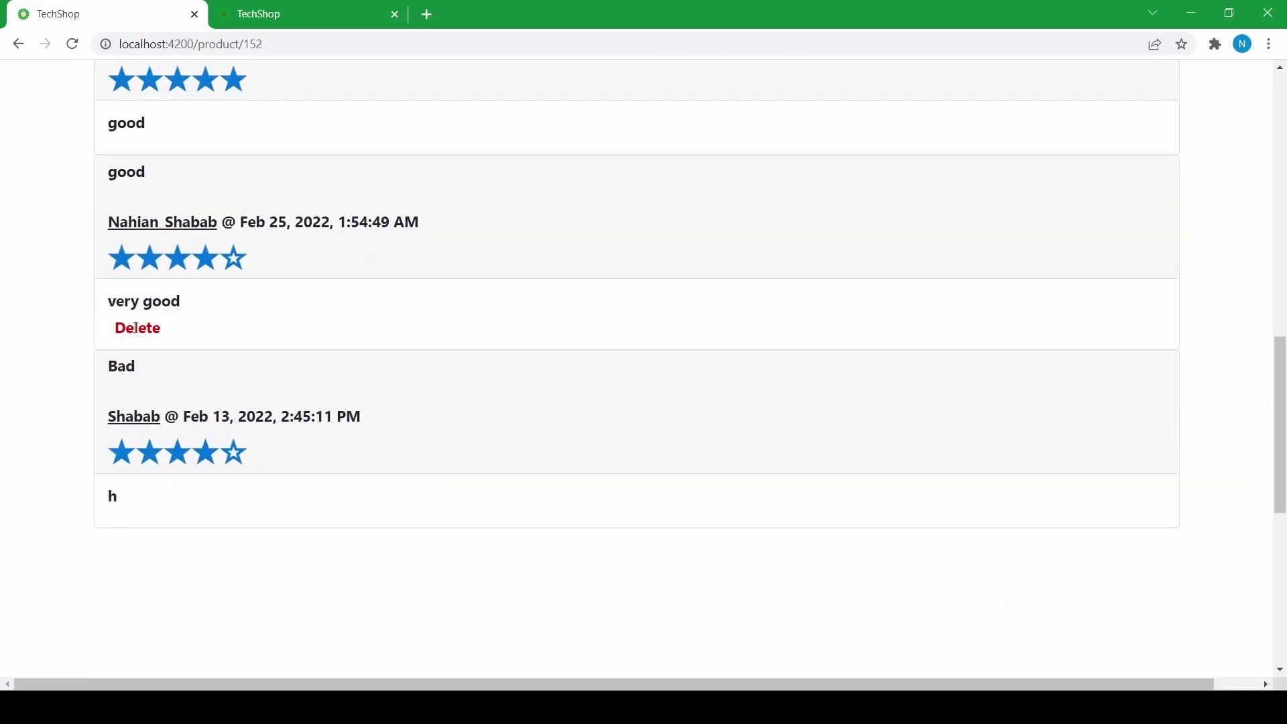
{"action": "scroll", "coordinate": [310, 356], "scroll_direction": "up", "scroll_amount": 12}
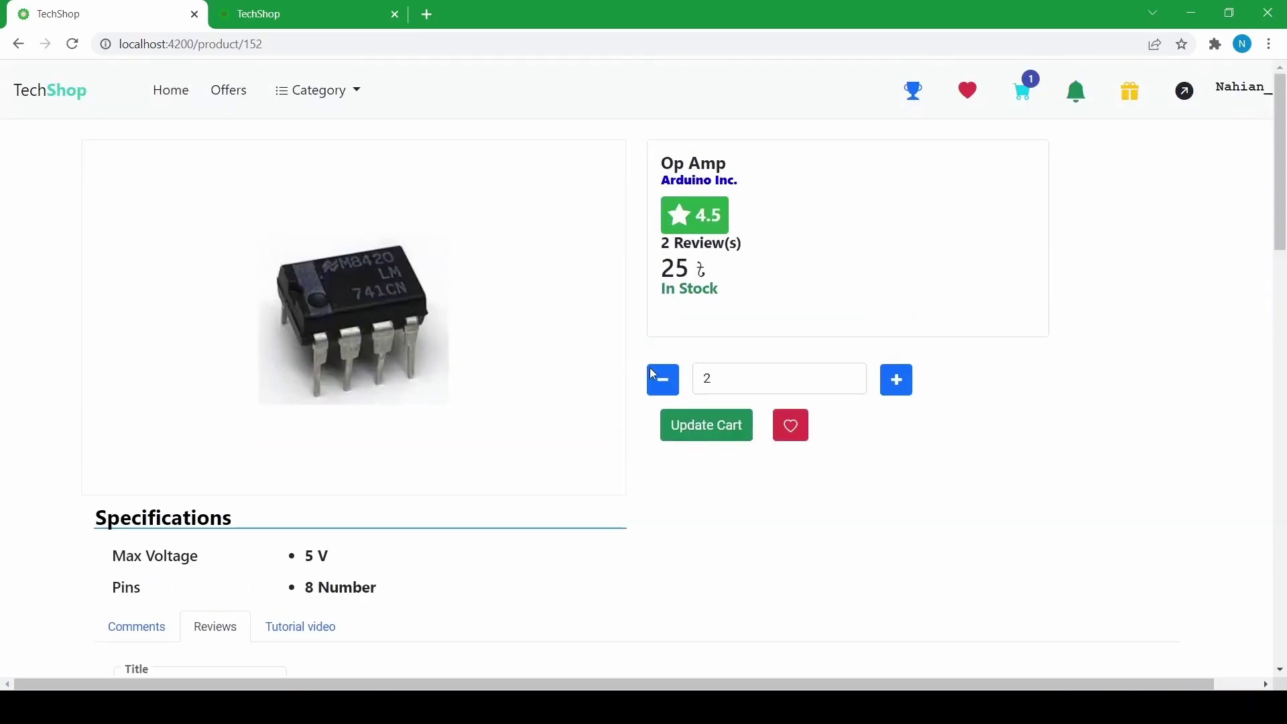
{"action": "scroll", "coordinate": [581, 362], "scroll_direction": "down", "scroll_amount": 4}
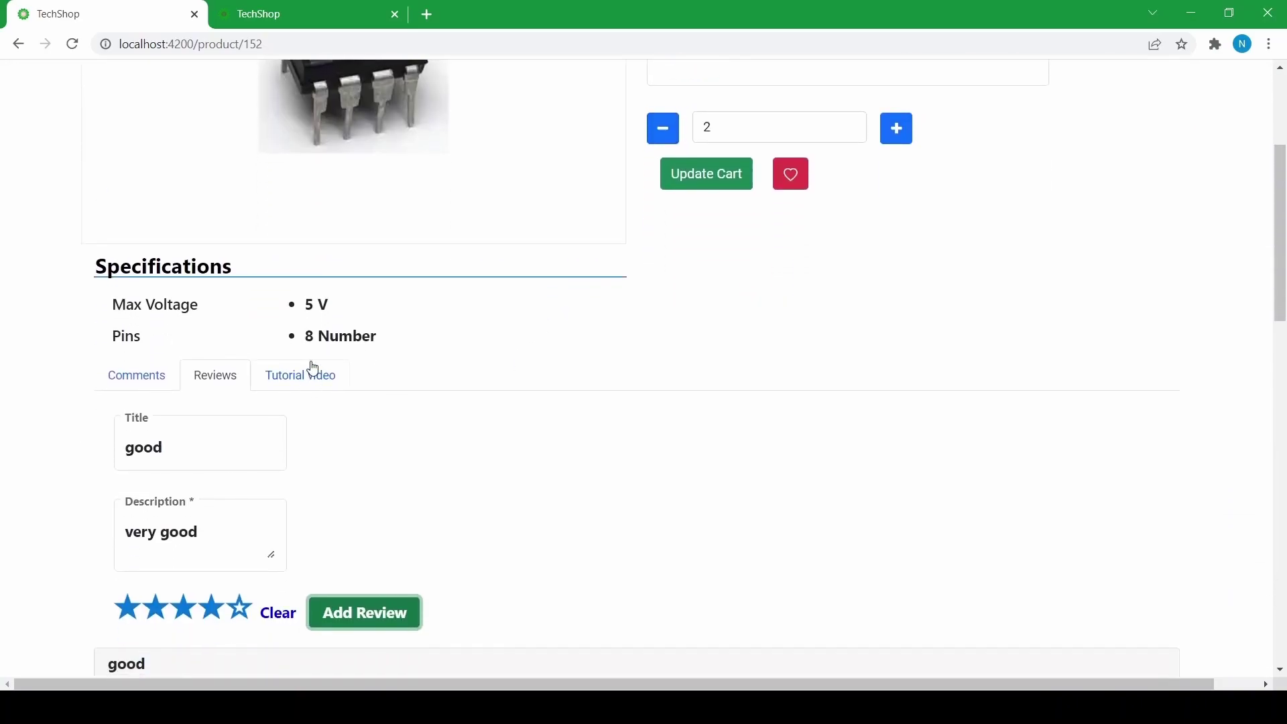
{"action": "scroll", "coordinate": [263, 260], "scroll_direction": "up", "scroll_amount": 3}
{"action": "scroll", "coordinate": [261, 259], "scroll_direction": "down", "scroll_amount": 2}
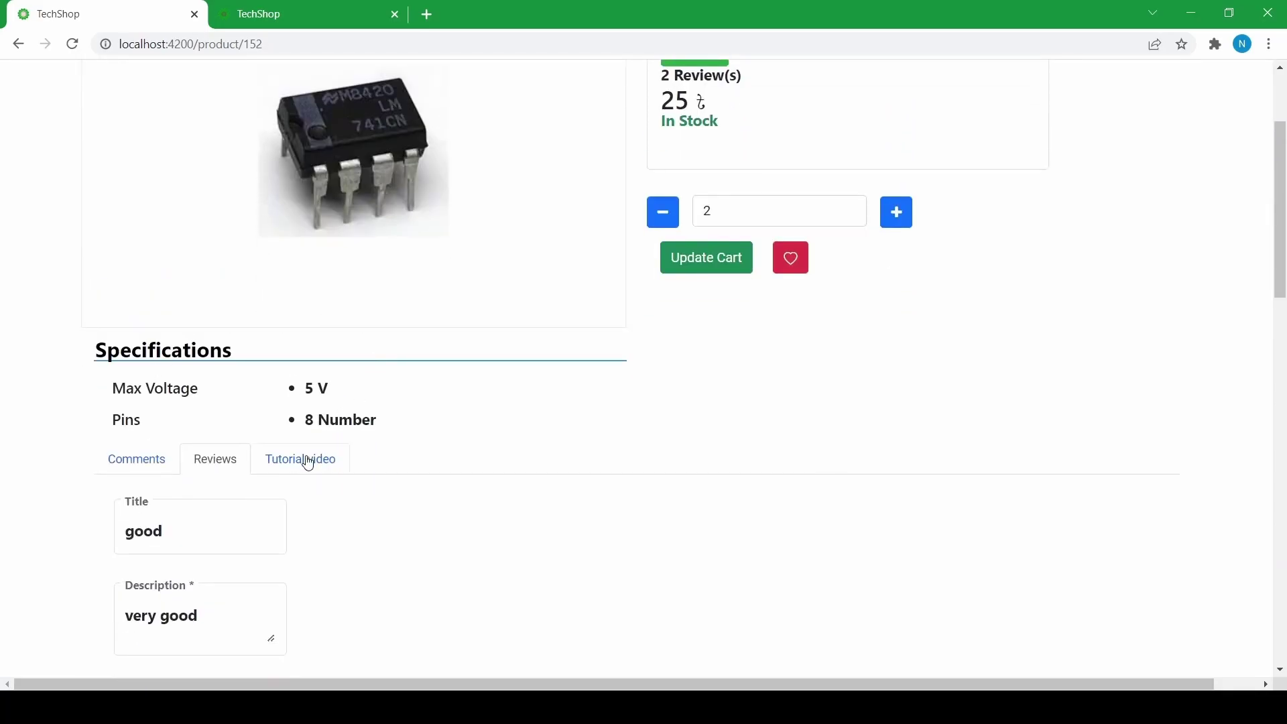
{"action": "scroll", "coordinate": [236, 361], "scroll_direction": "up", "scroll_amount": 3}
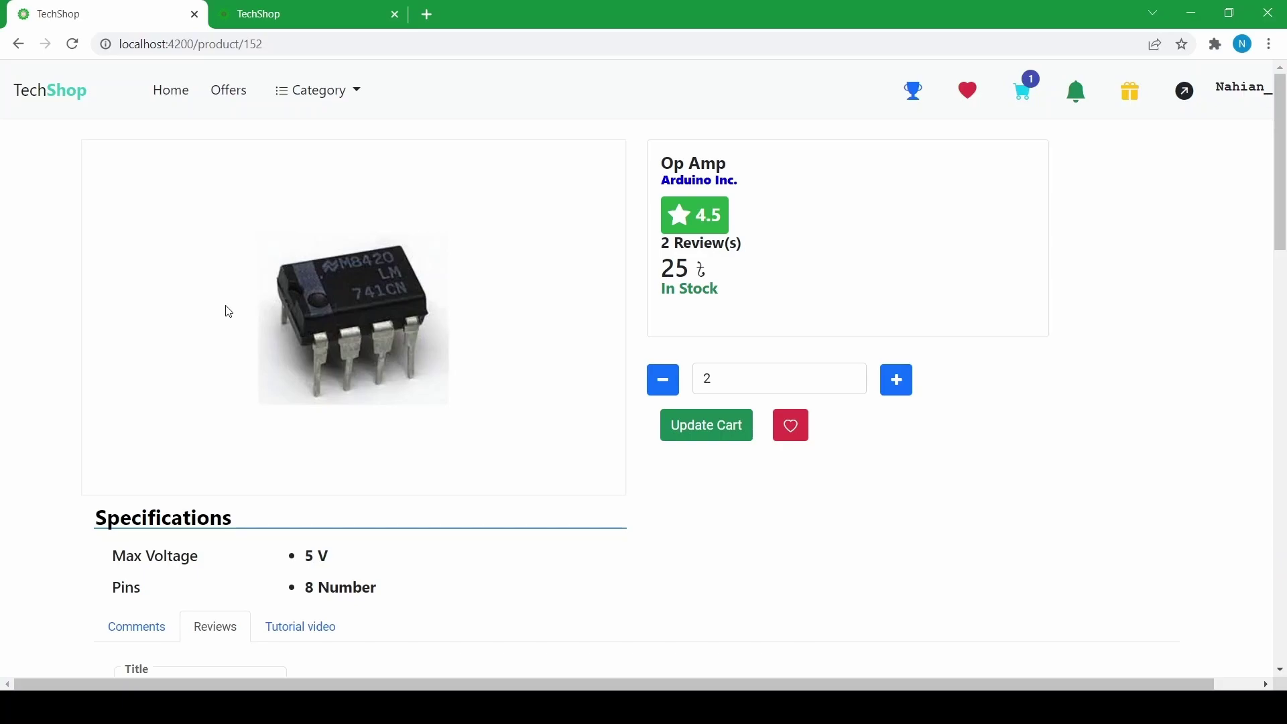
{"action": "scroll", "coordinate": [226, 310], "scroll_direction": "down", "scroll_amount": 3}
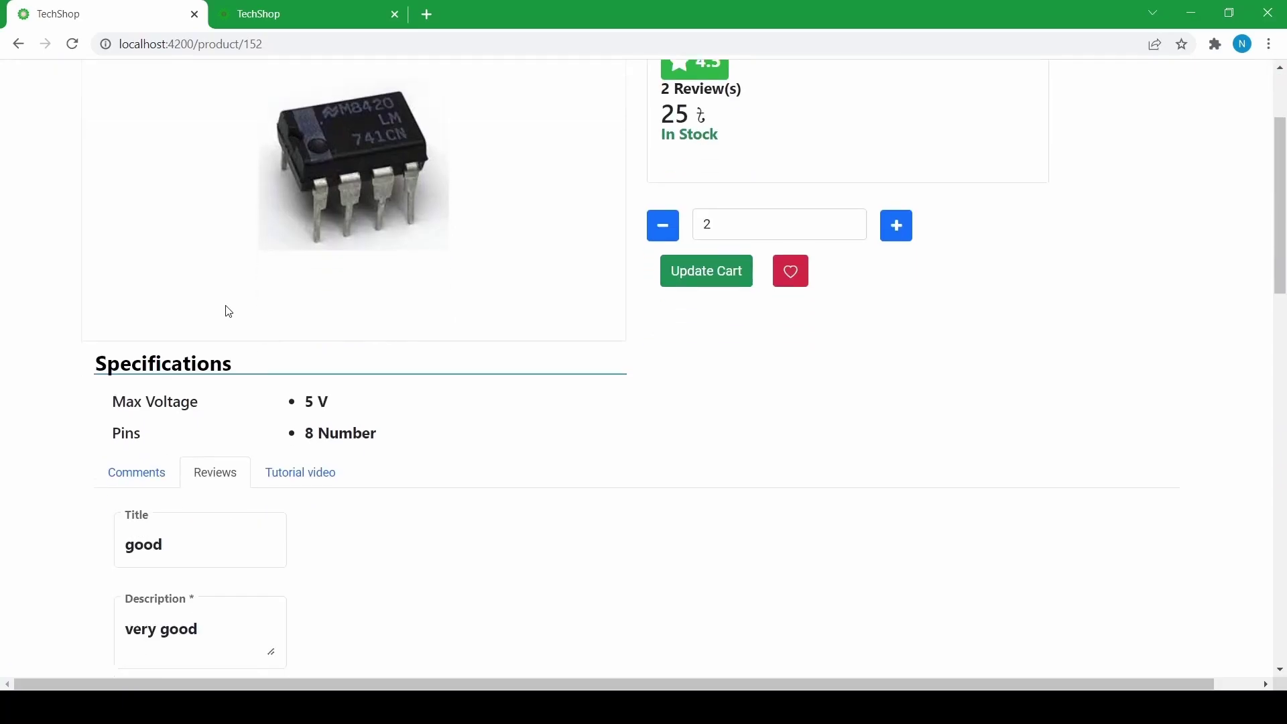
- Play the Op Amp tutorial video, skipping to about 2:47 and the Voltage Transfer Curve, then pause
{"action": "left_click", "coordinate": [310, 470]}
{"action": "scroll", "coordinate": [310, 436], "scroll_direction": "up", "scroll_amount": 3}
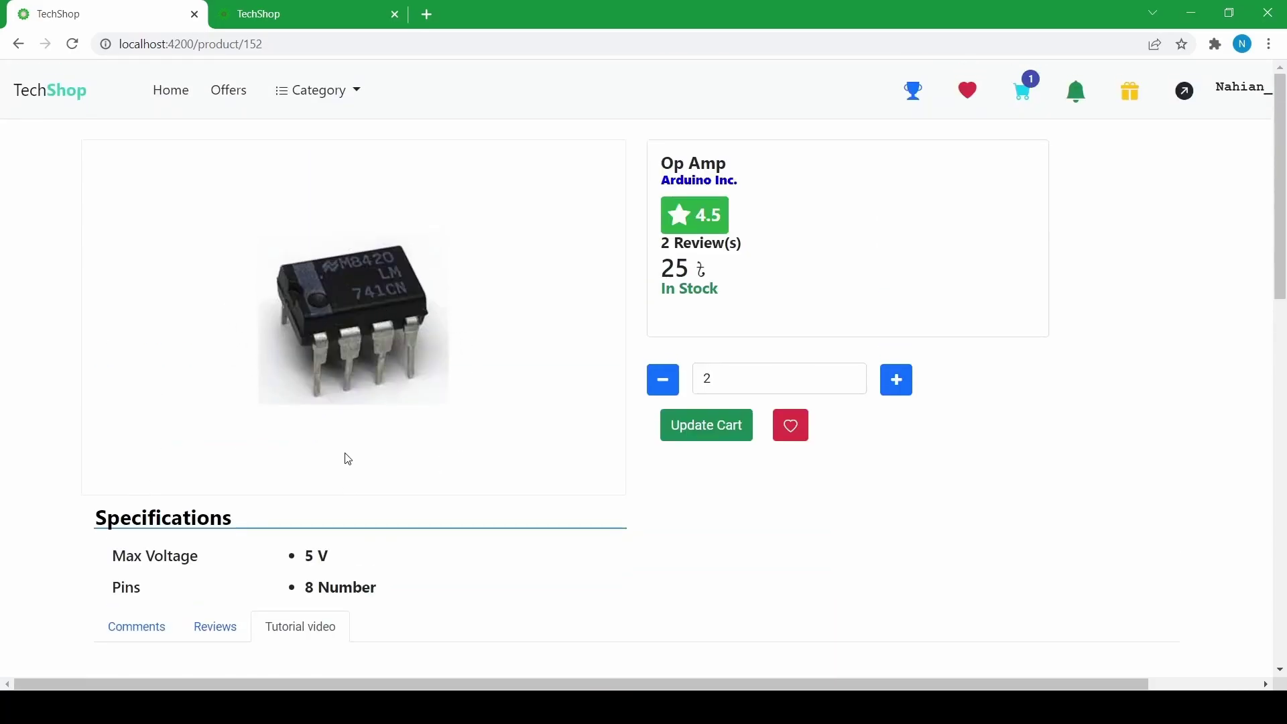
{"action": "scroll", "coordinate": [348, 456], "scroll_direction": "down", "scroll_amount": 6}
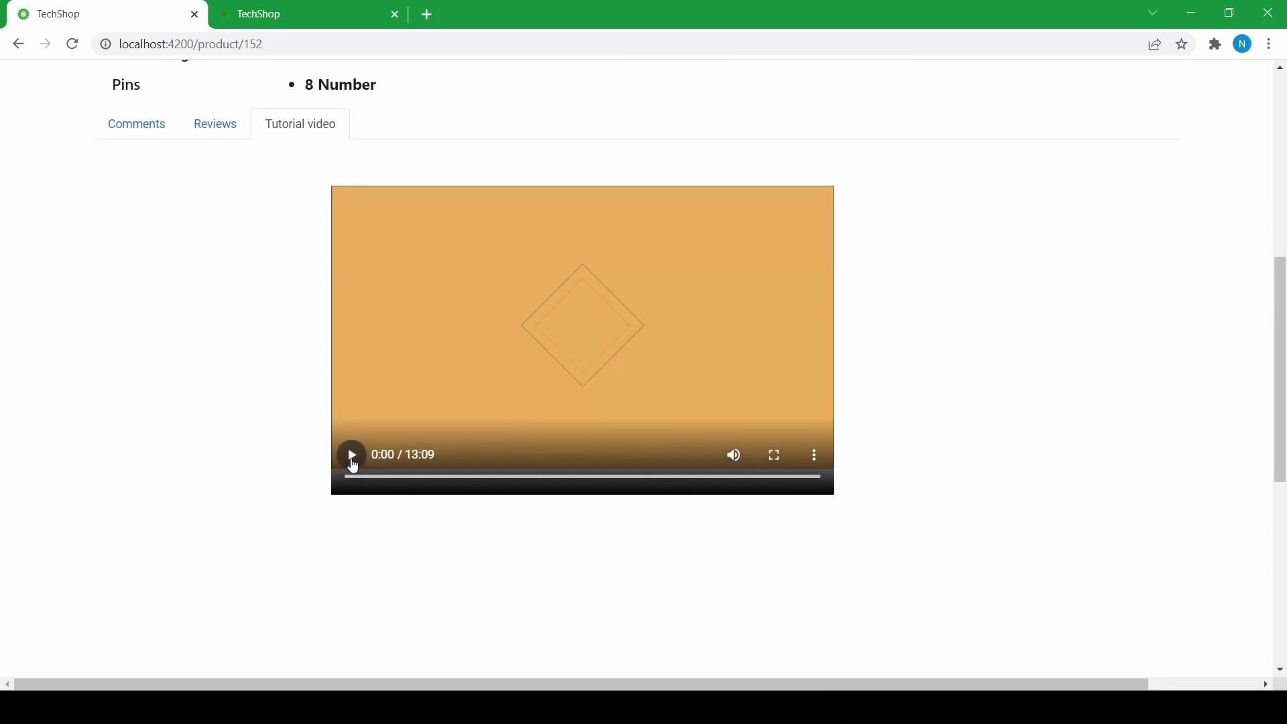
{"action": "left_click", "coordinate": [353, 461]}
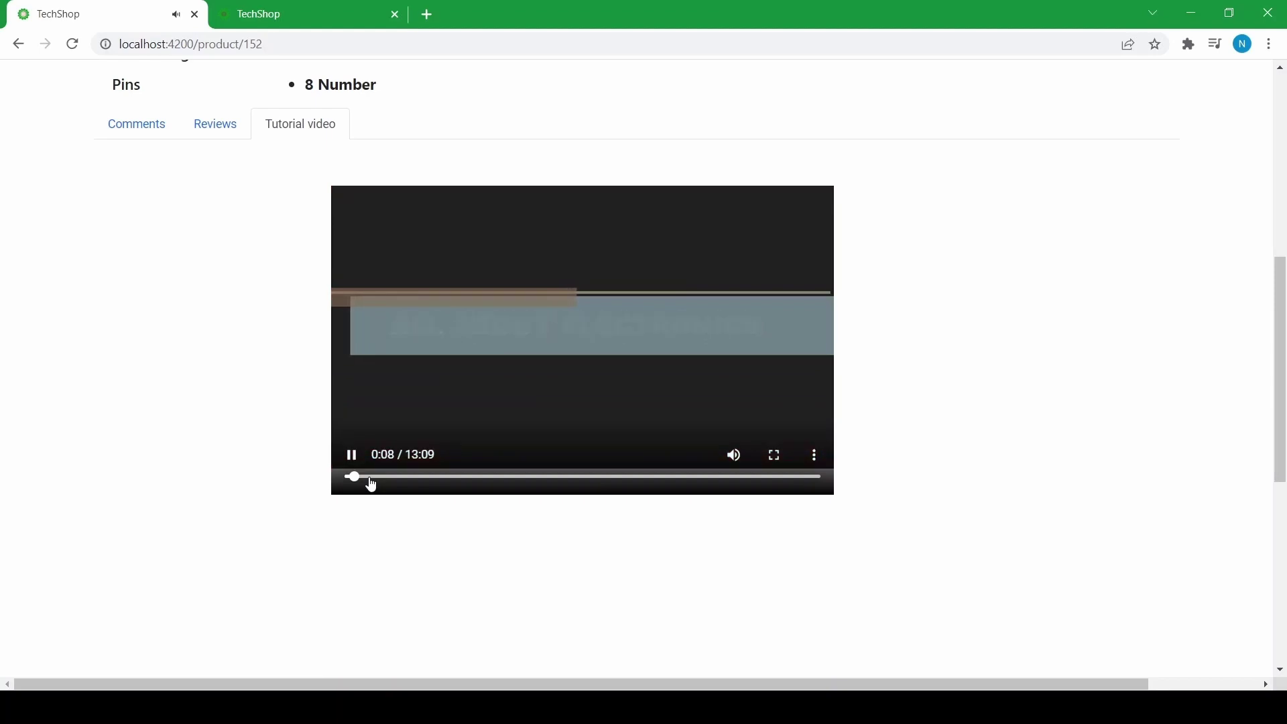
{"action": "left_click", "coordinate": [369, 478]}
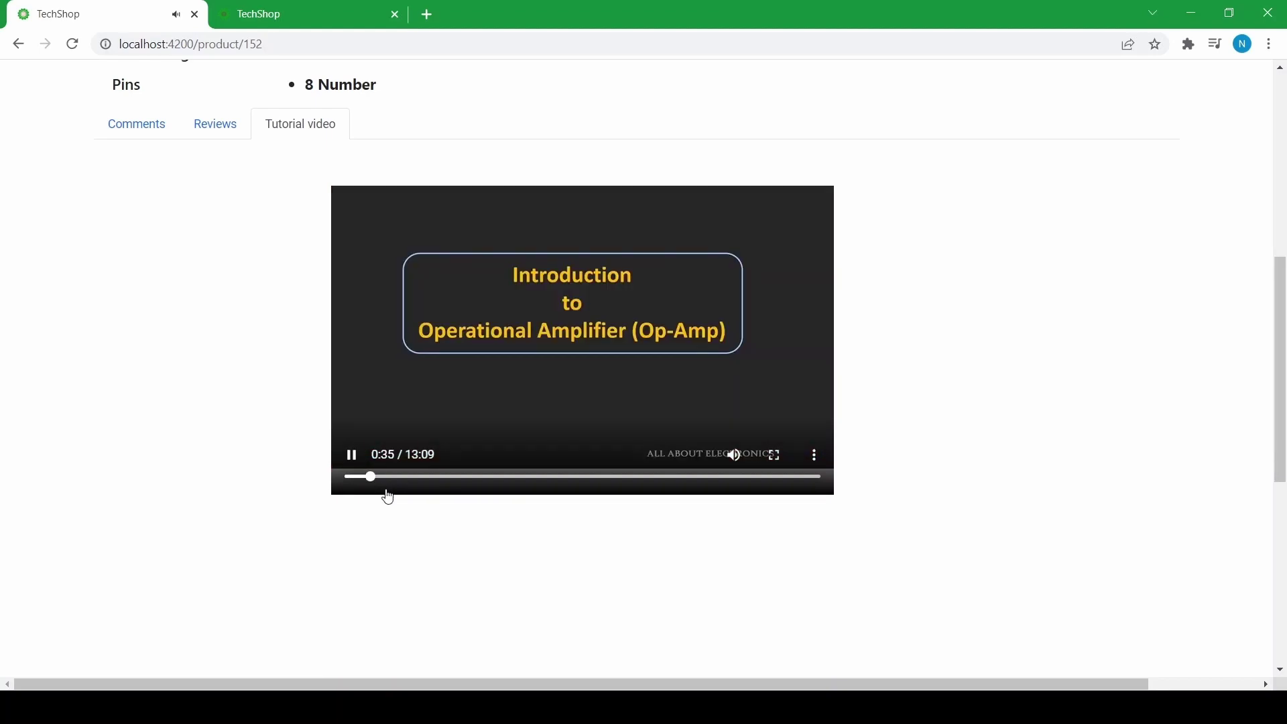
{"action": "left_click", "coordinate": [448, 478]}
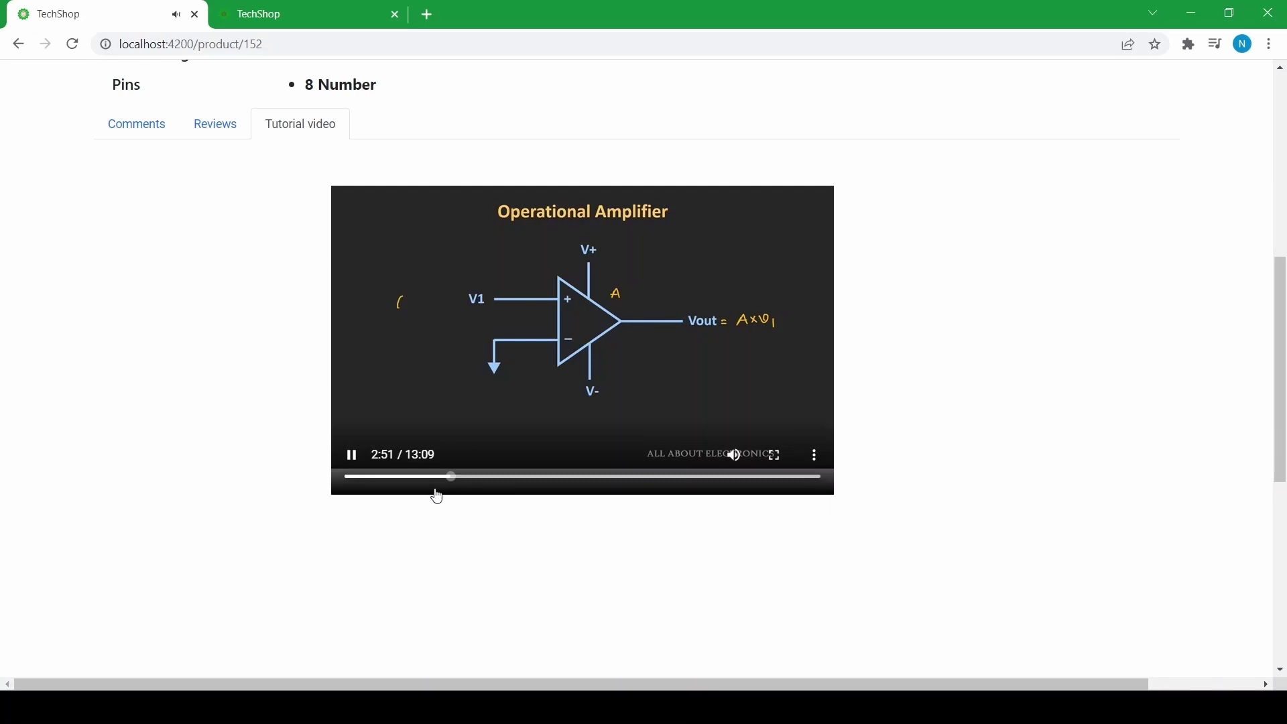
{"action": "left_click", "coordinate": [551, 478]}
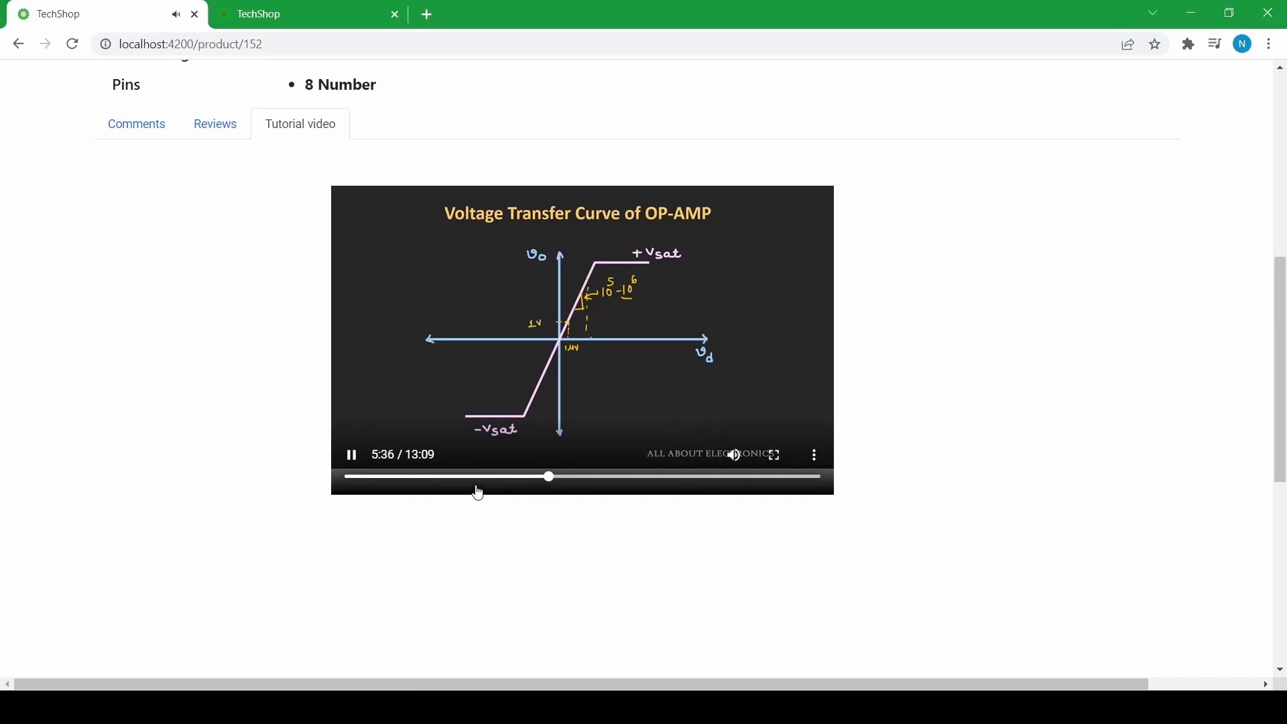
{"action": "left_click", "coordinate": [354, 467]}
{"action": "scroll", "coordinate": [401, 416], "scroll_direction": "up", "scroll_amount": 8}
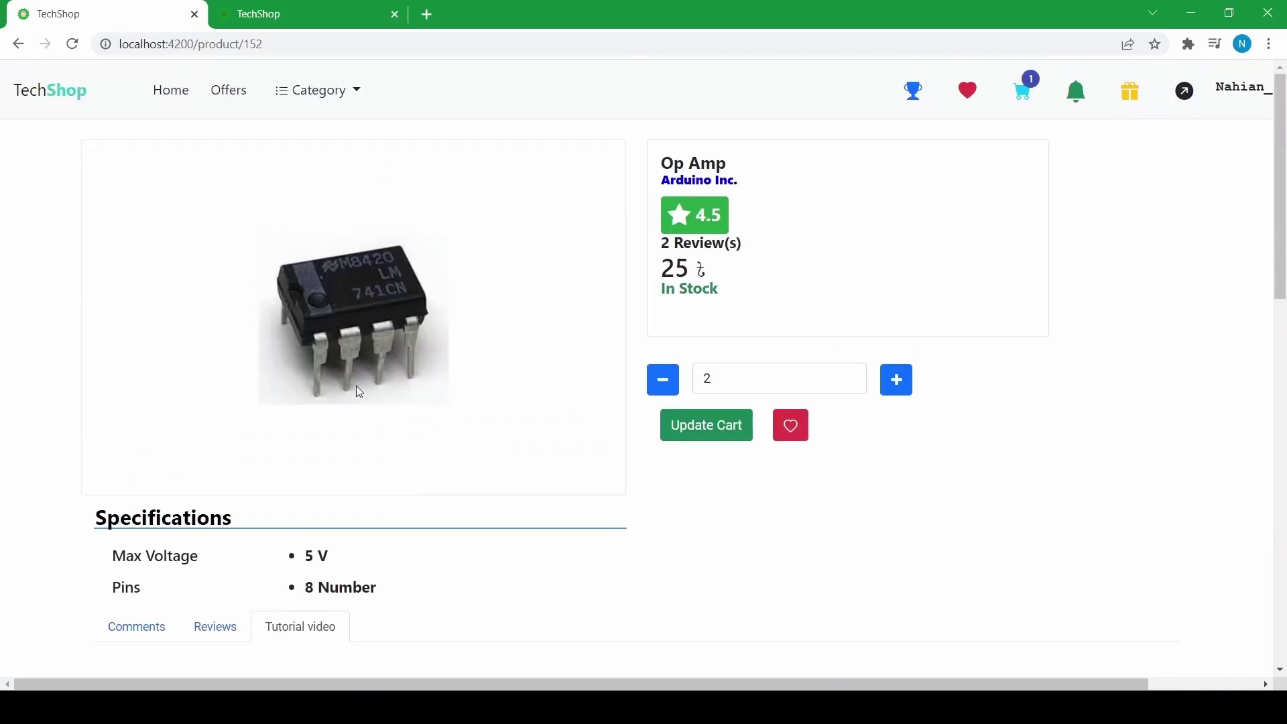
- Return to the home page and scroll through Featured Products from Op Amp to Dell Crystal
{"action": "left_click", "coordinate": [179, 94]}
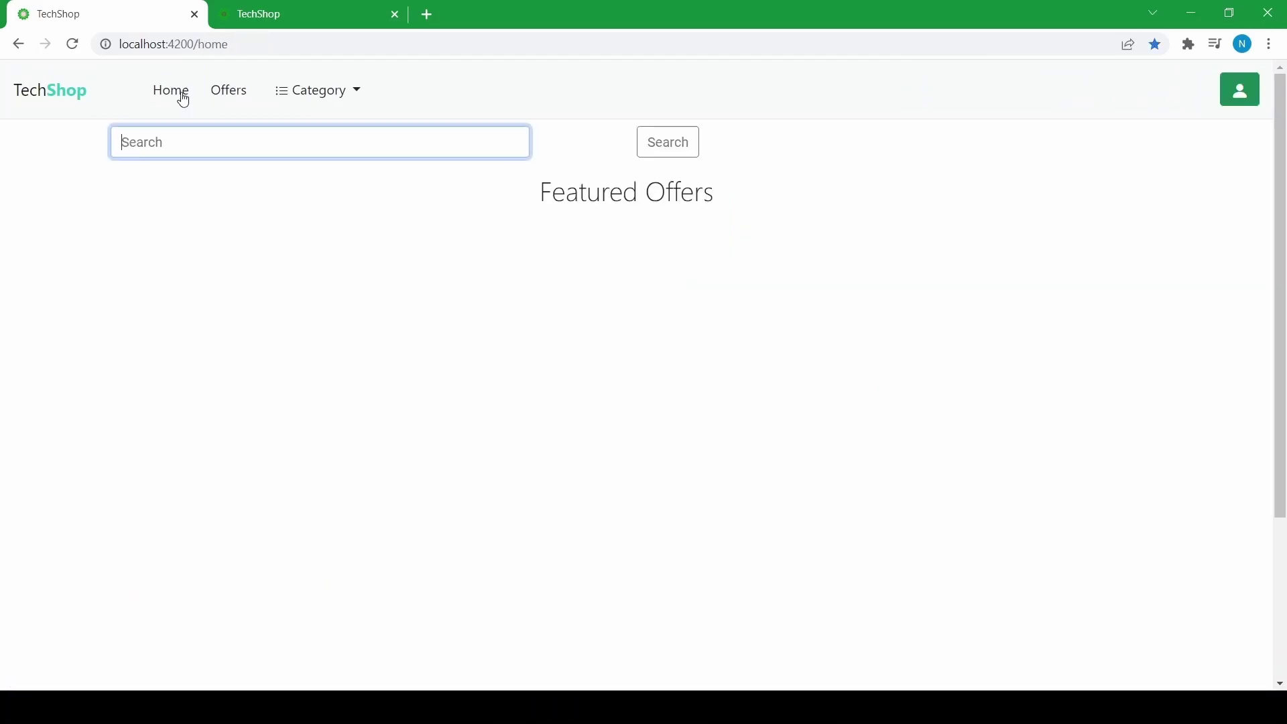
{"action": "scroll", "coordinate": [129, 289], "scroll_direction": "down", "scroll_amount": 3}
{"action": "scroll", "coordinate": [462, 325], "scroll_direction": "down", "scroll_amount": 1}
{"action": "scroll", "coordinate": [848, 346], "scroll_direction": "down", "scroll_amount": 2}
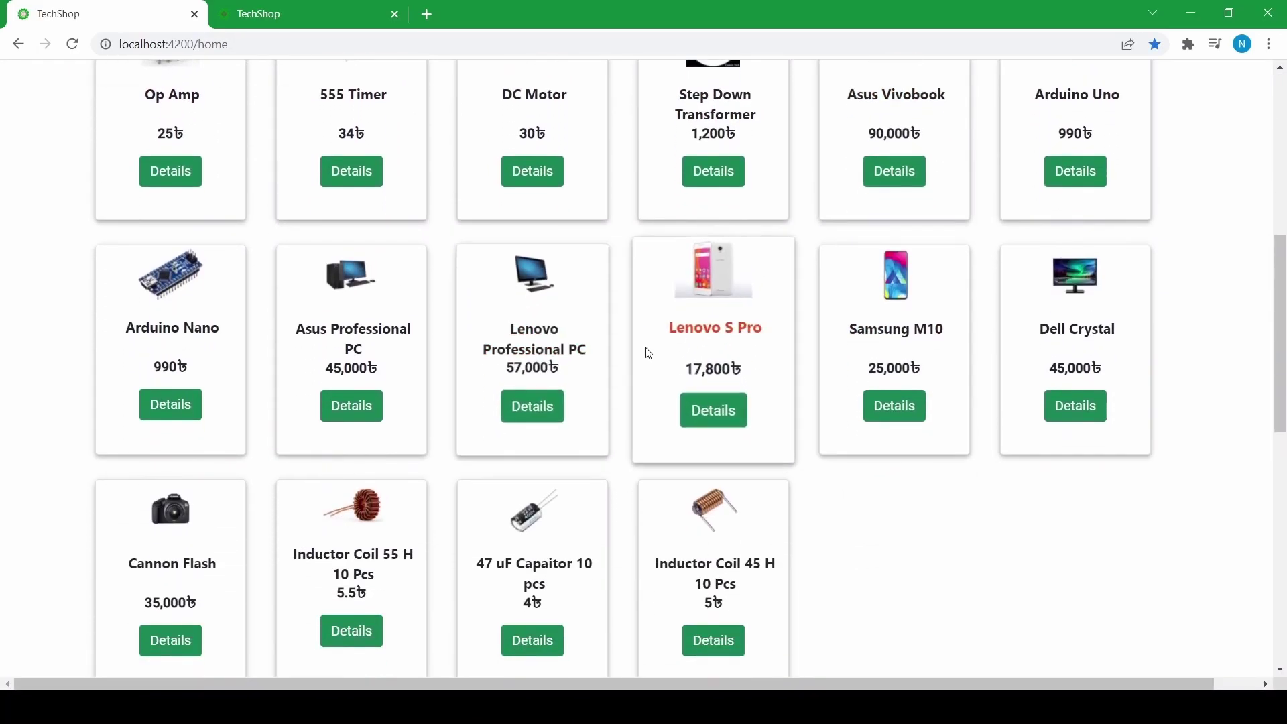
{"action": "scroll", "coordinate": [158, 339], "scroll_direction": "up", "scroll_amount": 2}
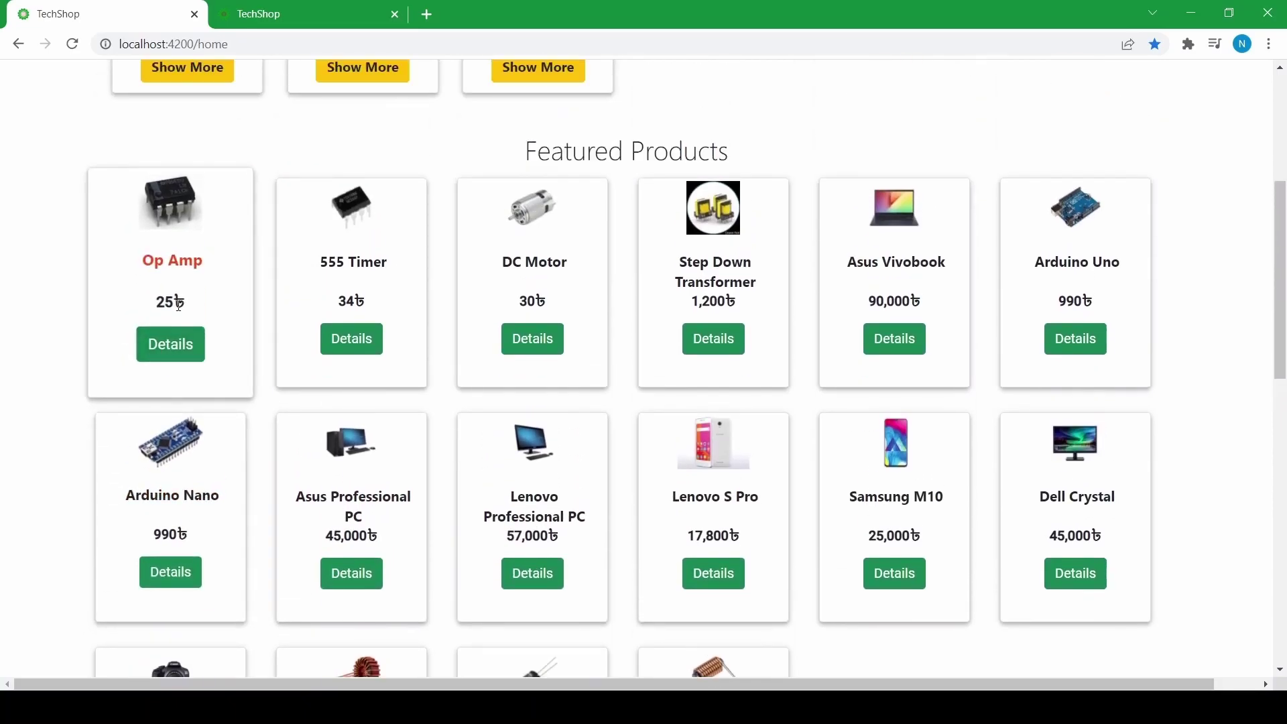
{"action": "scroll", "coordinate": [158, 339], "scroll_direction": "up", "scroll_amount": 4}
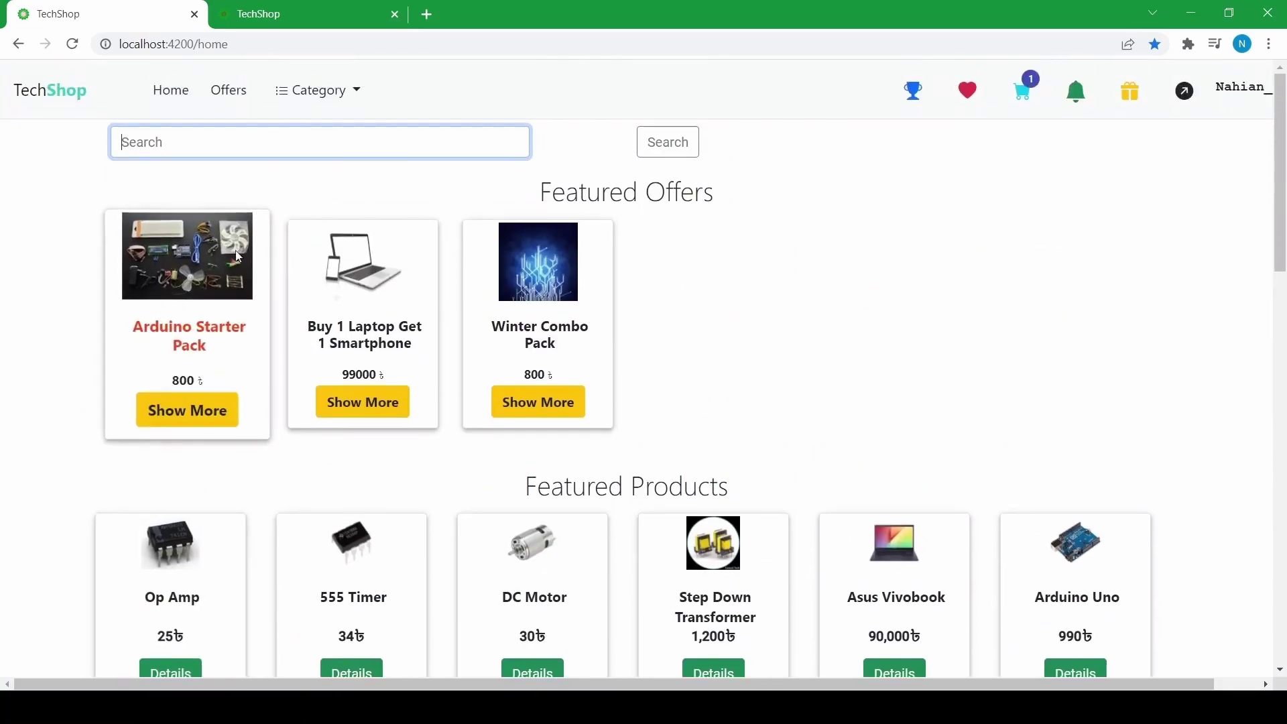
- Open the Arduino Starter Pack offer, priced 800, and browse its Main and Free Products
{"action": "left_click", "coordinate": [201, 410]}
{"action": "scroll", "coordinate": [395, 337], "scroll_direction": "down", "scroll_amount": 4}
{"action": "scroll", "coordinate": [324, 431], "scroll_direction": "up", "scroll_amount": 4}
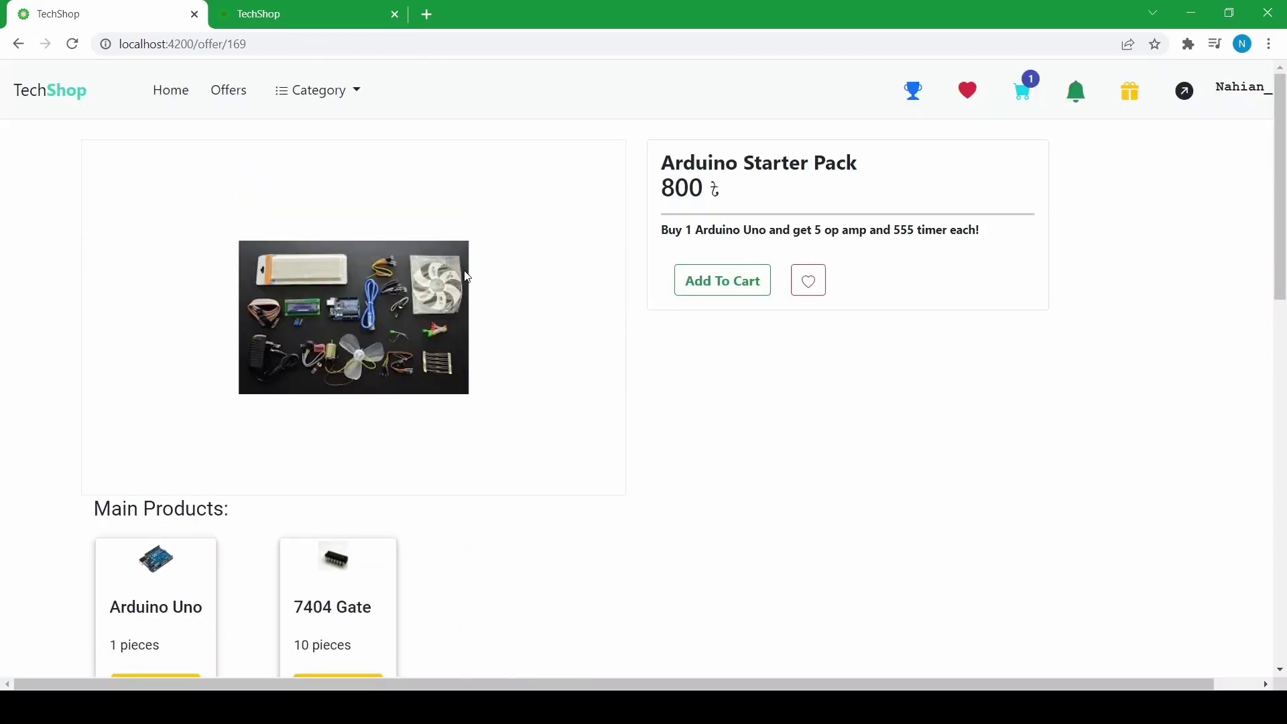
{"action": "scroll", "coordinate": [61, 370], "scroll_direction": "down", "scroll_amount": 2}
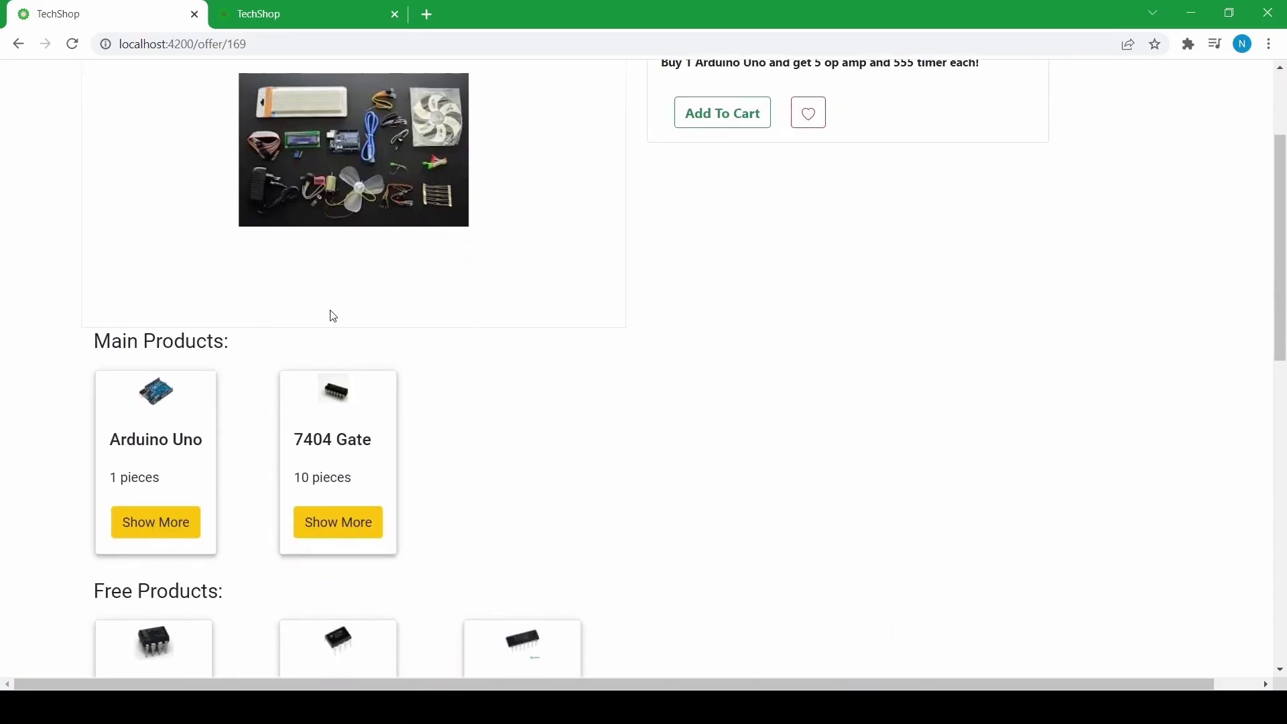
{"action": "scroll", "coordinate": [333, 320], "scroll_direction": "down", "scroll_amount": 4}
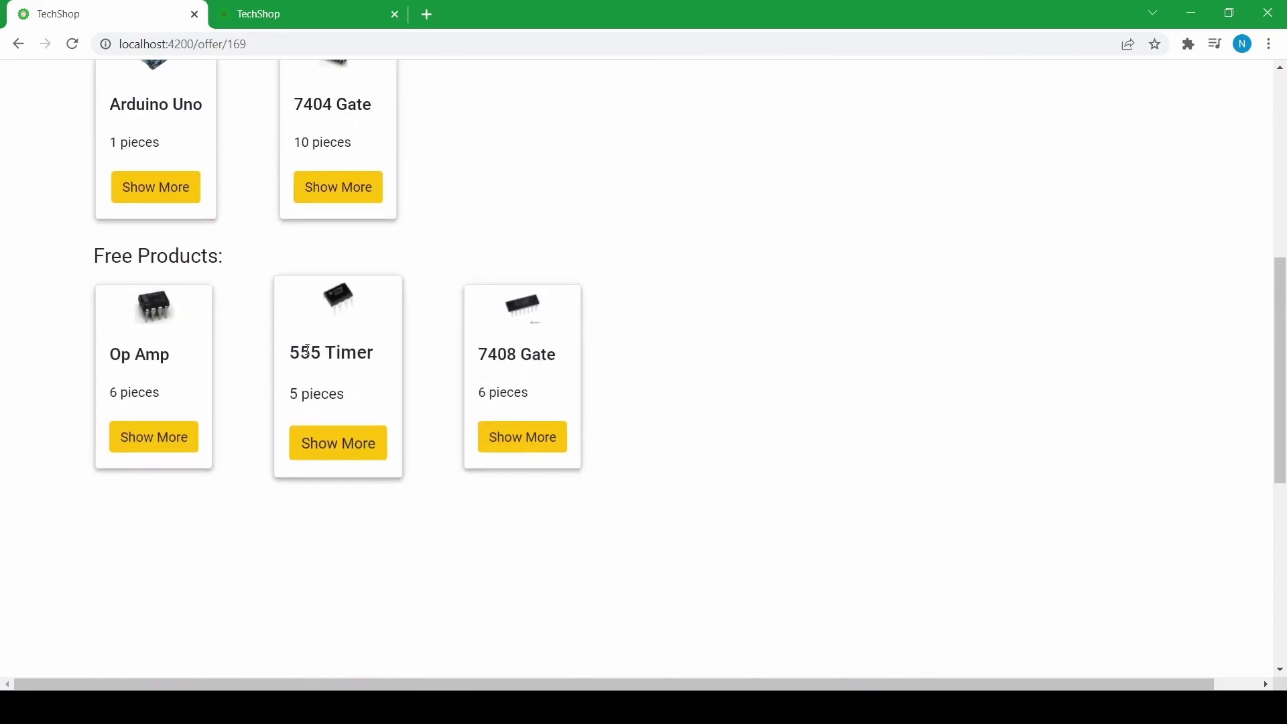
{"action": "scroll", "coordinate": [296, 359], "scroll_direction": "up", "scroll_amount": 1}
{"action": "scroll", "coordinate": [296, 359], "scroll_direction": "up", "scroll_amount": 3}
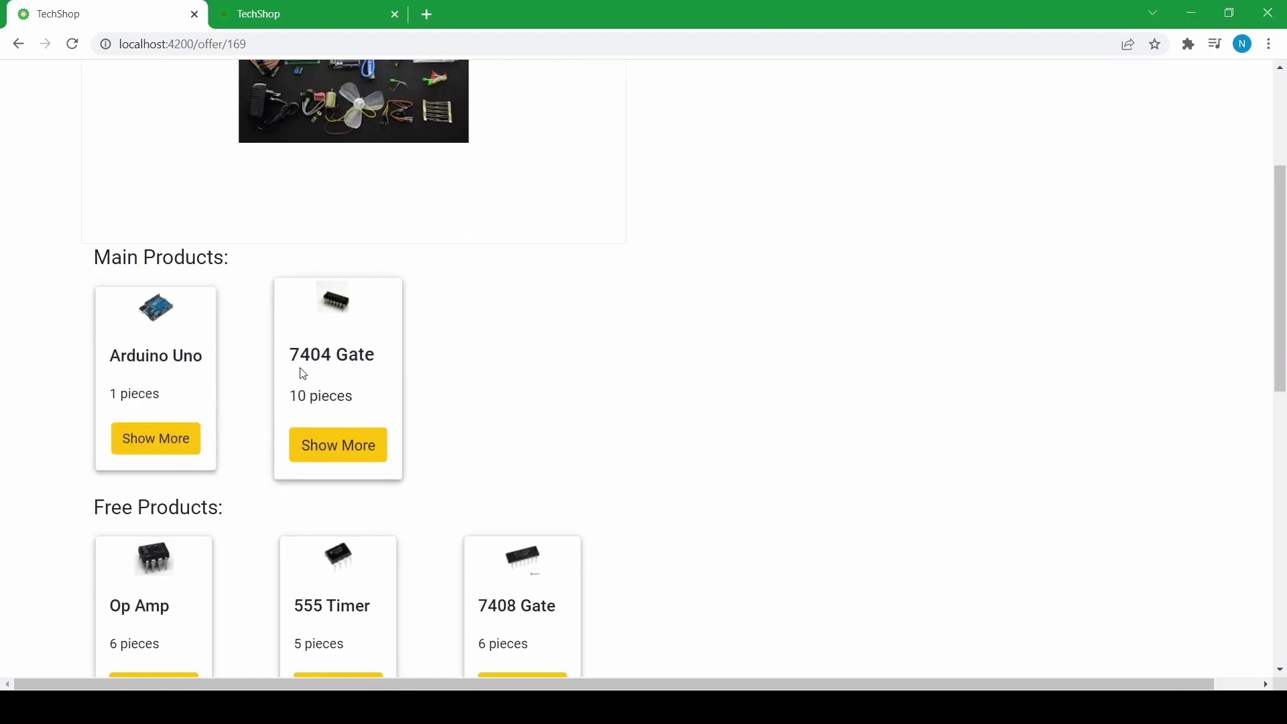
{"action": "scroll", "coordinate": [281, 376], "scroll_direction": "up", "scroll_amount": 4}
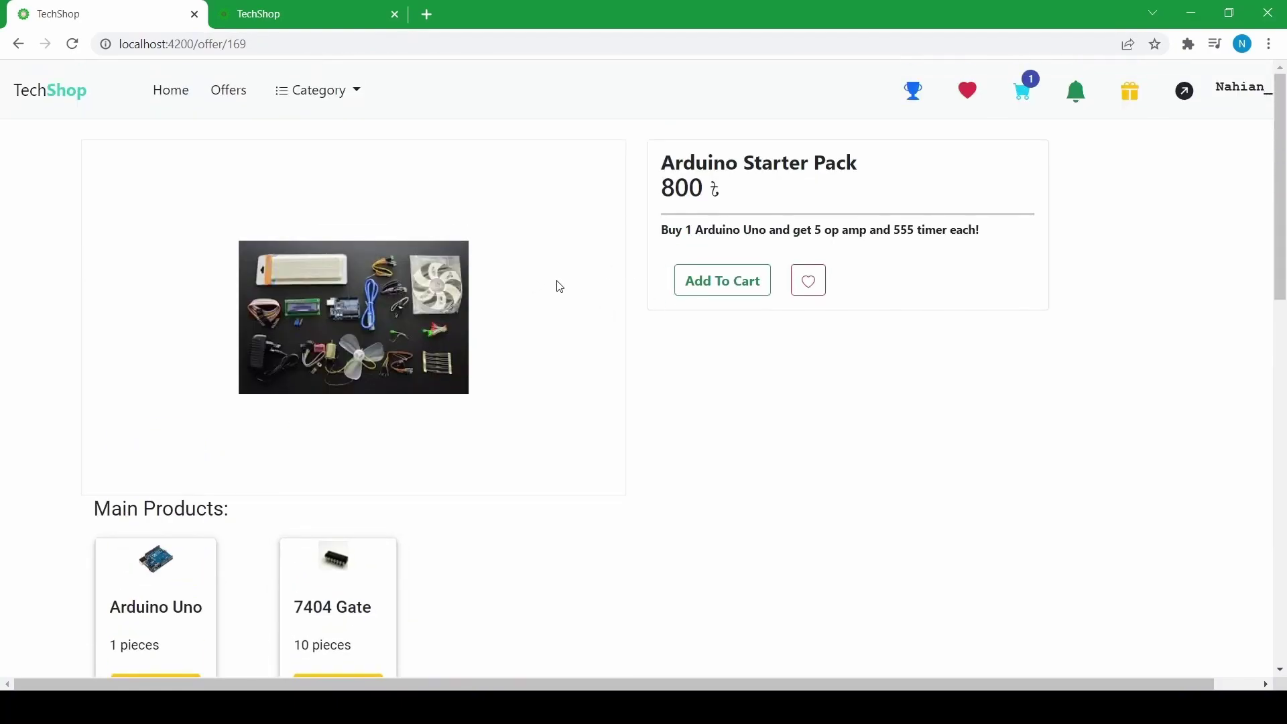
{"action": "scroll", "coordinate": [560, 287], "scroll_direction": "down", "scroll_amount": 6}
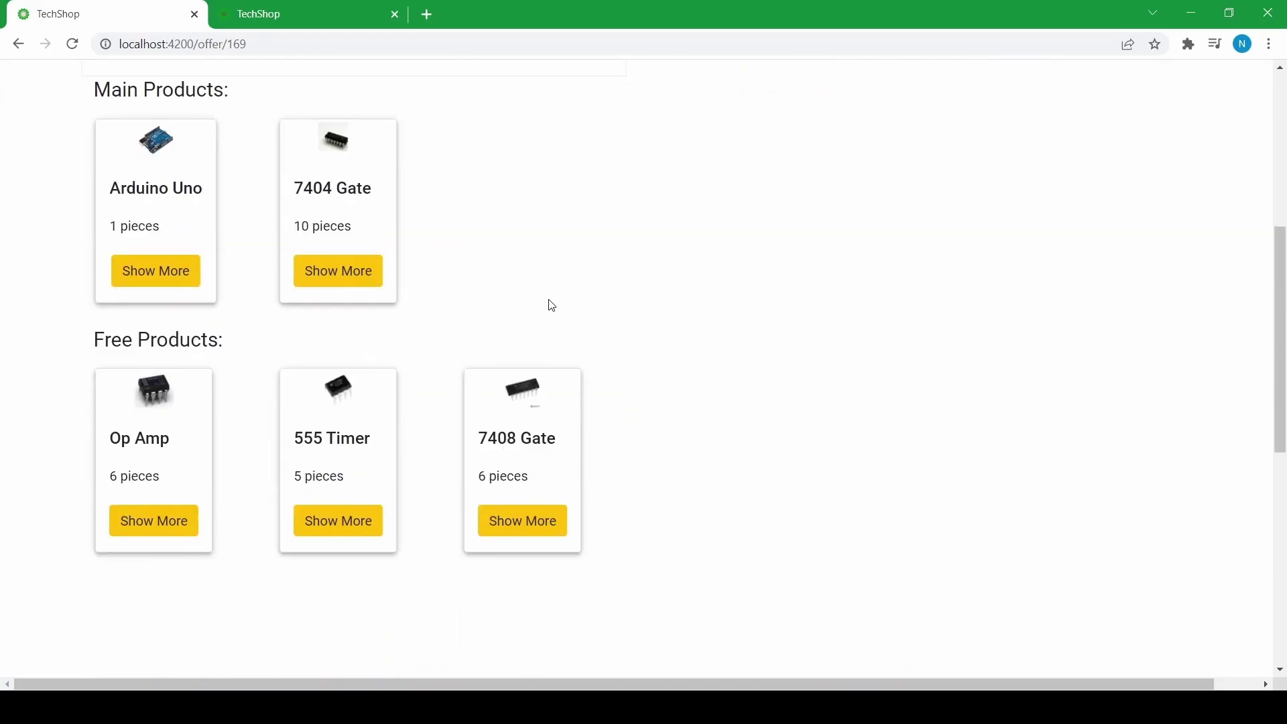
{"action": "scroll", "coordinate": [547, 310], "scroll_direction": "up", "scroll_amount": 4}
{"action": "scroll", "coordinate": [544, 312], "scroll_direction": "down", "scroll_amount": 1}
{"action": "scroll", "coordinate": [544, 313], "scroll_direction": "down", "scroll_amount": 2}
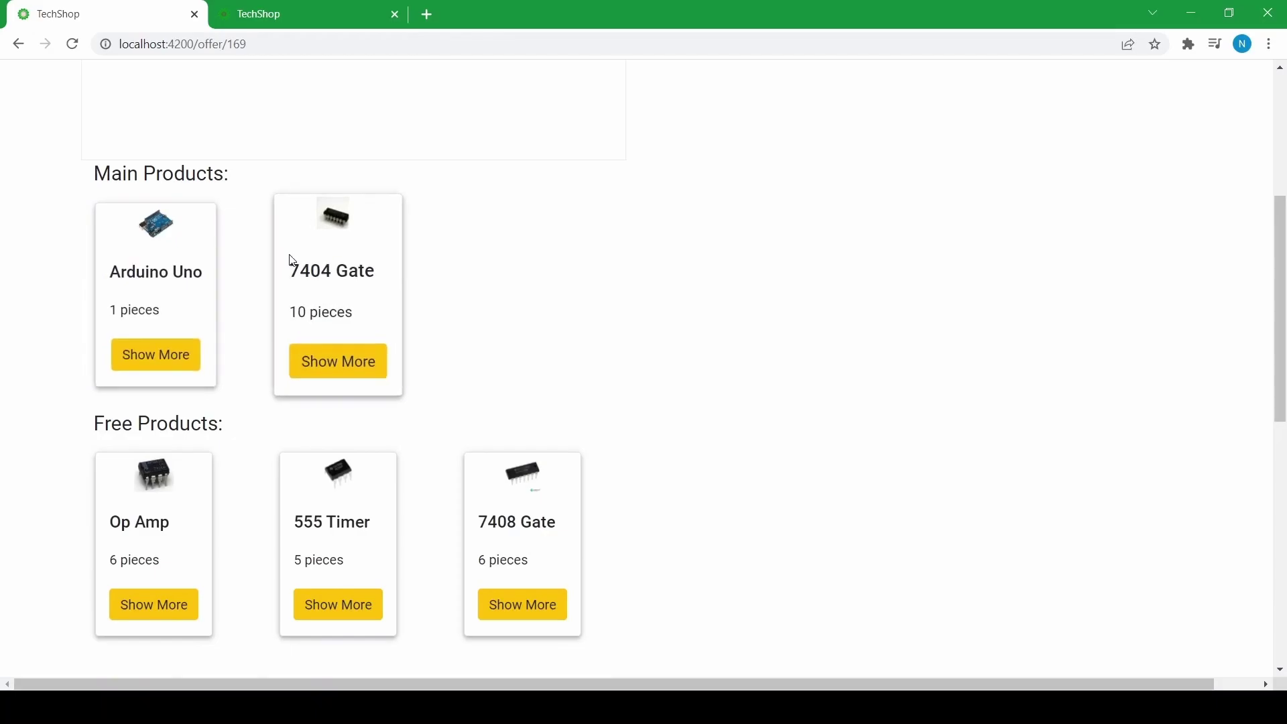
{"action": "scroll", "coordinate": [195, 328], "scroll_direction": "down", "scroll_amount": 2}
{"action": "scroll", "coordinate": [191, 334], "scroll_direction": "up", "scroll_amount": 3}
{"action": "scroll", "coordinate": [191, 334], "scroll_direction": "up", "scroll_amount": 3}
{"action": "scroll", "coordinate": [188, 333], "scroll_direction": "down", "scroll_amount": 4}
{"action": "scroll", "coordinate": [195, 325], "scroll_direction": "up", "scroll_amount": 4}
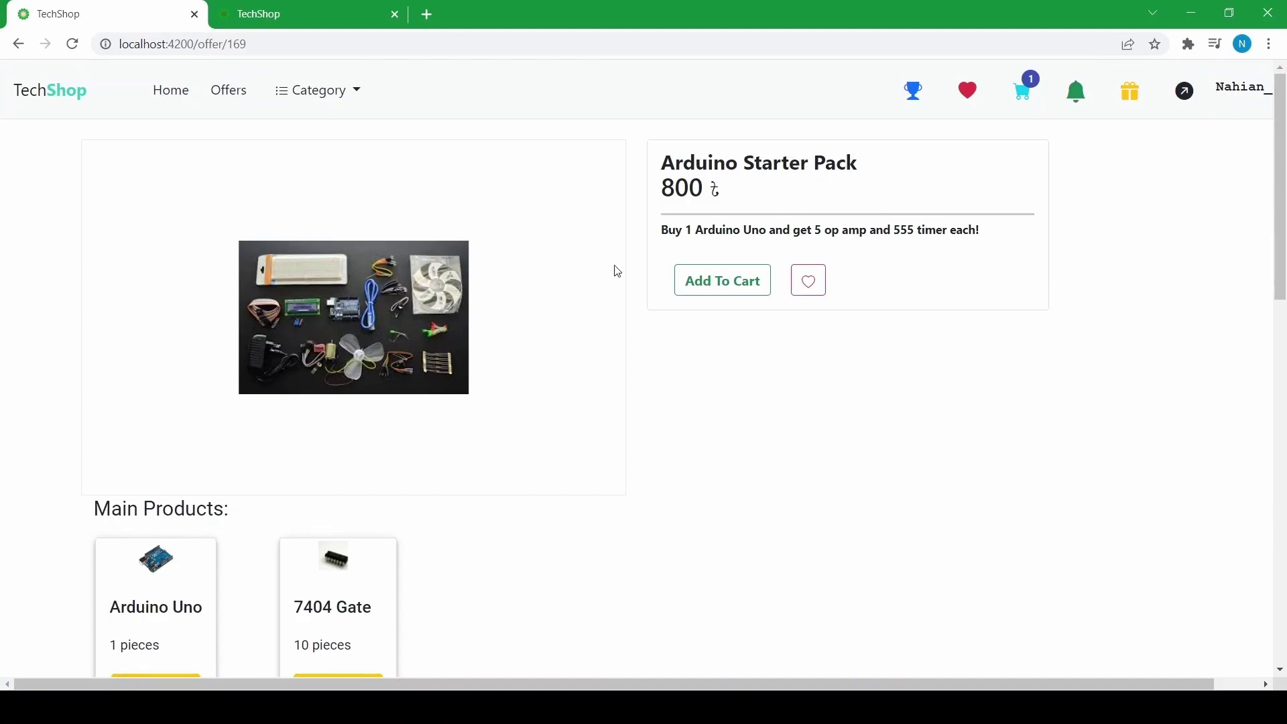
{"action": "scroll", "coordinate": [446, 325], "scroll_direction": "down", "scroll_amount": 4}
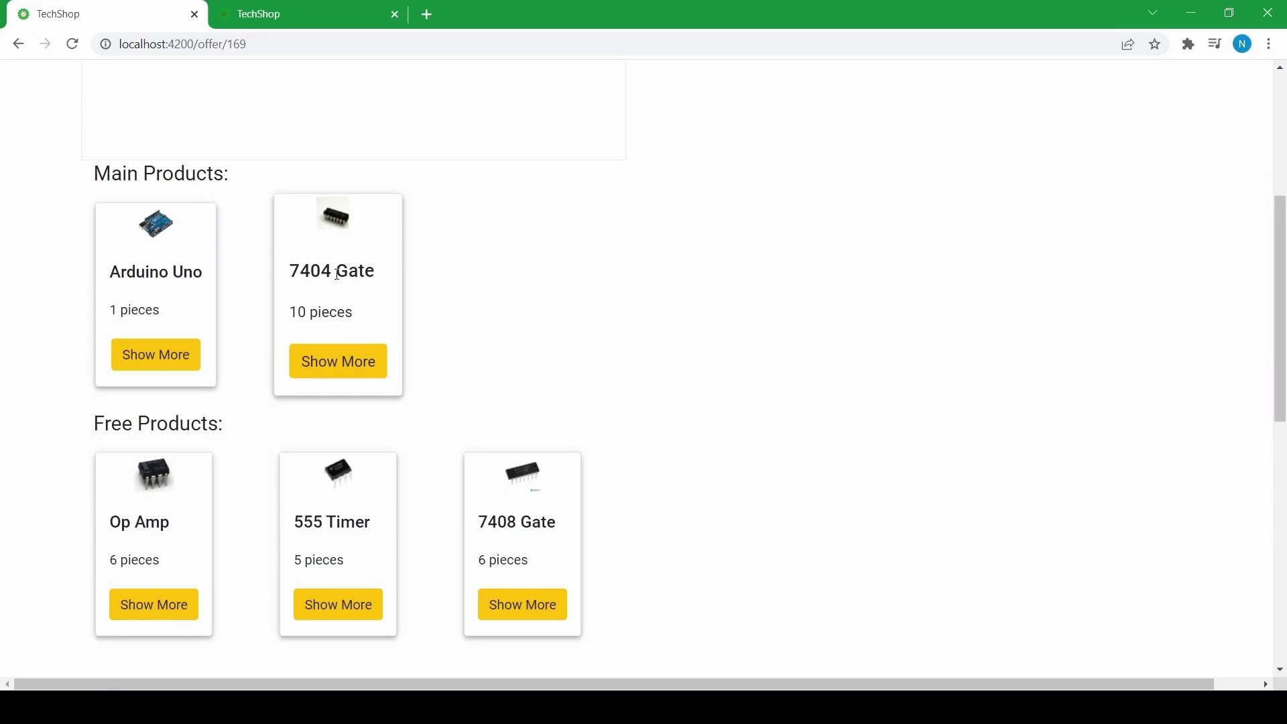
{"action": "scroll", "coordinate": [358, 300], "scroll_direction": "down", "scroll_amount": 3}
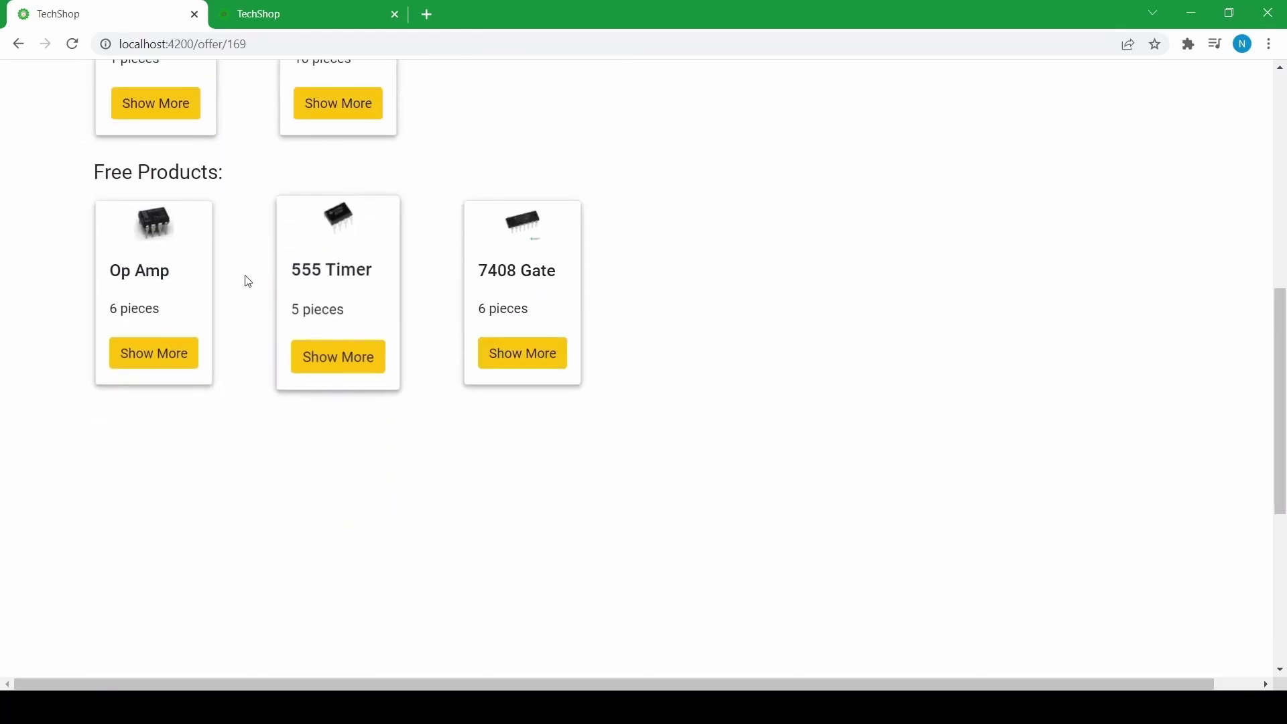
{"action": "scroll", "coordinate": [506, 279], "scroll_direction": "up", "scroll_amount": 6}
{"action": "scroll", "coordinate": [506, 278], "scroll_direction": "down", "scroll_amount": 4}
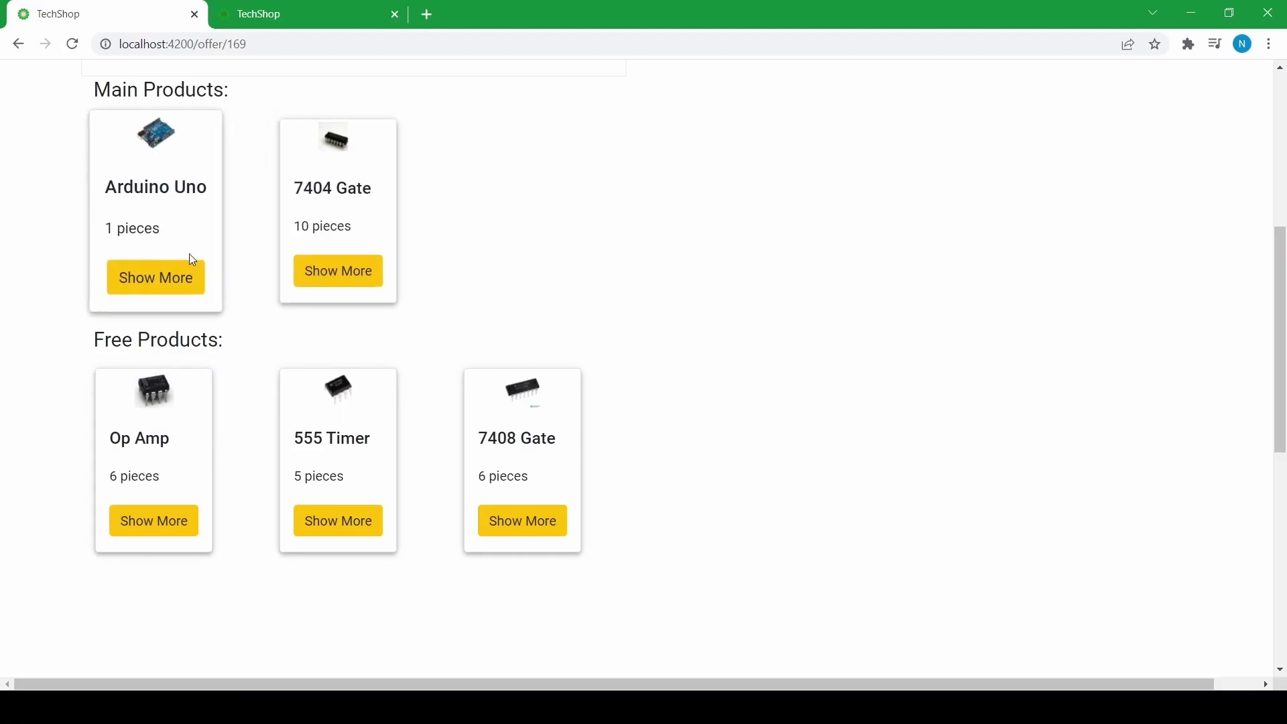
{"action": "scroll", "coordinate": [189, 265], "scroll_direction": "up", "scroll_amount": 5}
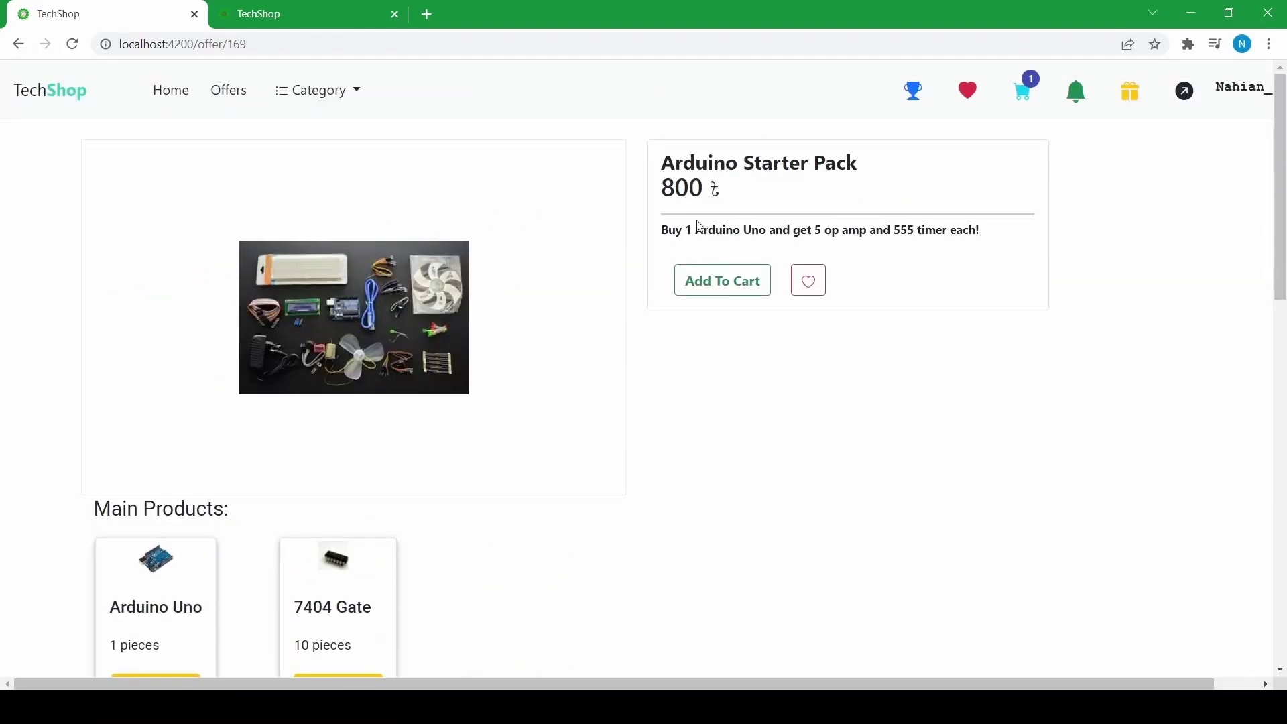
{"action": "scroll", "coordinate": [651, 251], "scroll_direction": "down", "scroll_amount": 4}
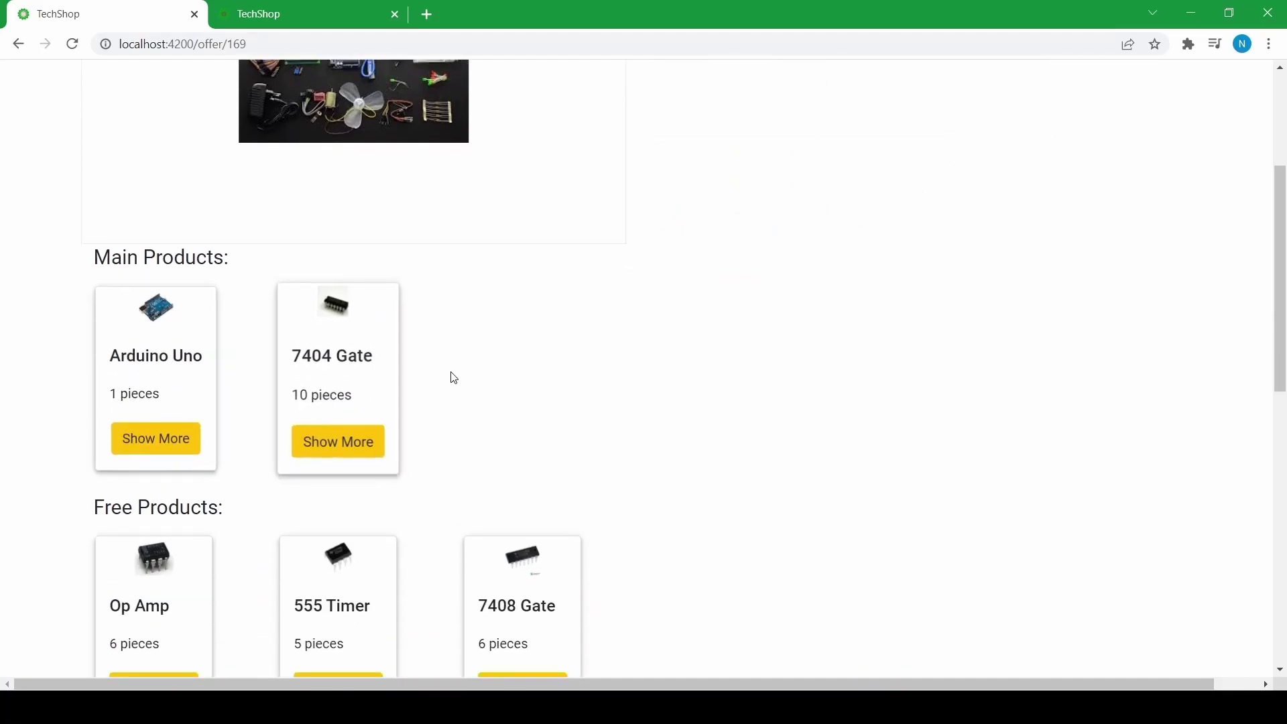
{"action": "scroll", "coordinate": [496, 371], "scroll_direction": "up", "scroll_amount": 4}
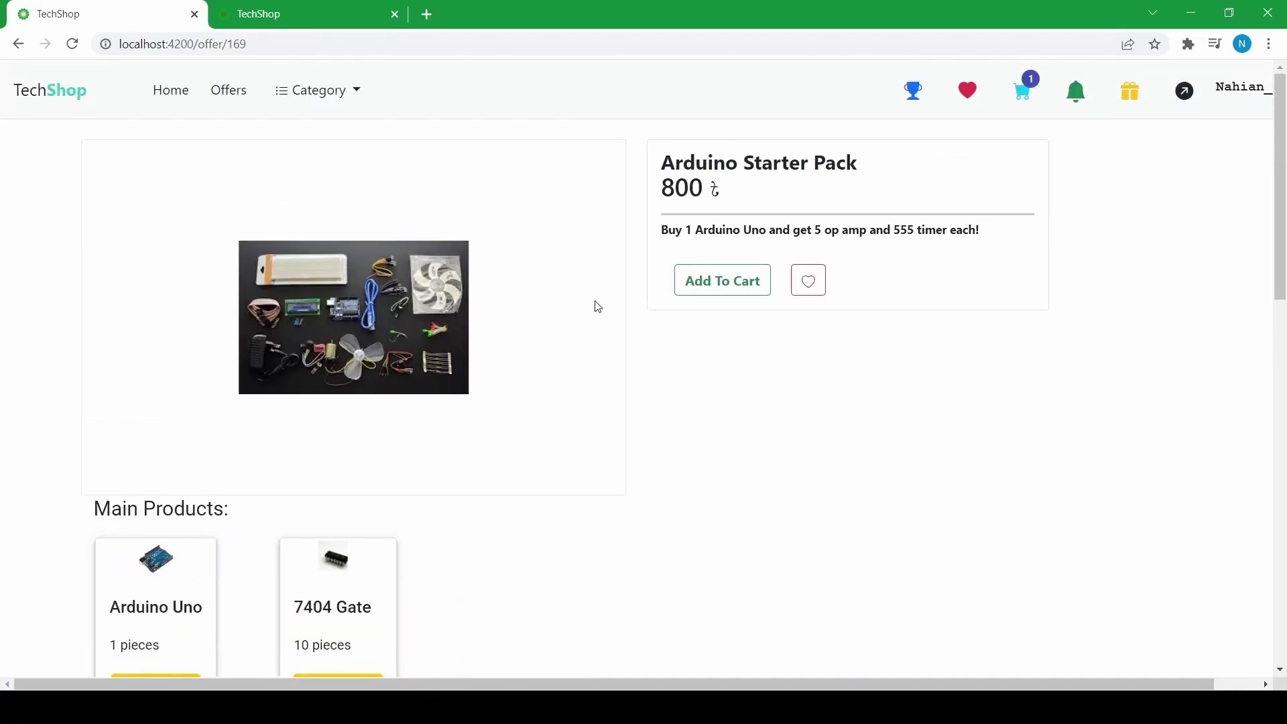
- Add the Arduino Starter Pack to the cart and the wishlist
{"action": "left_click", "coordinate": [726, 300]}
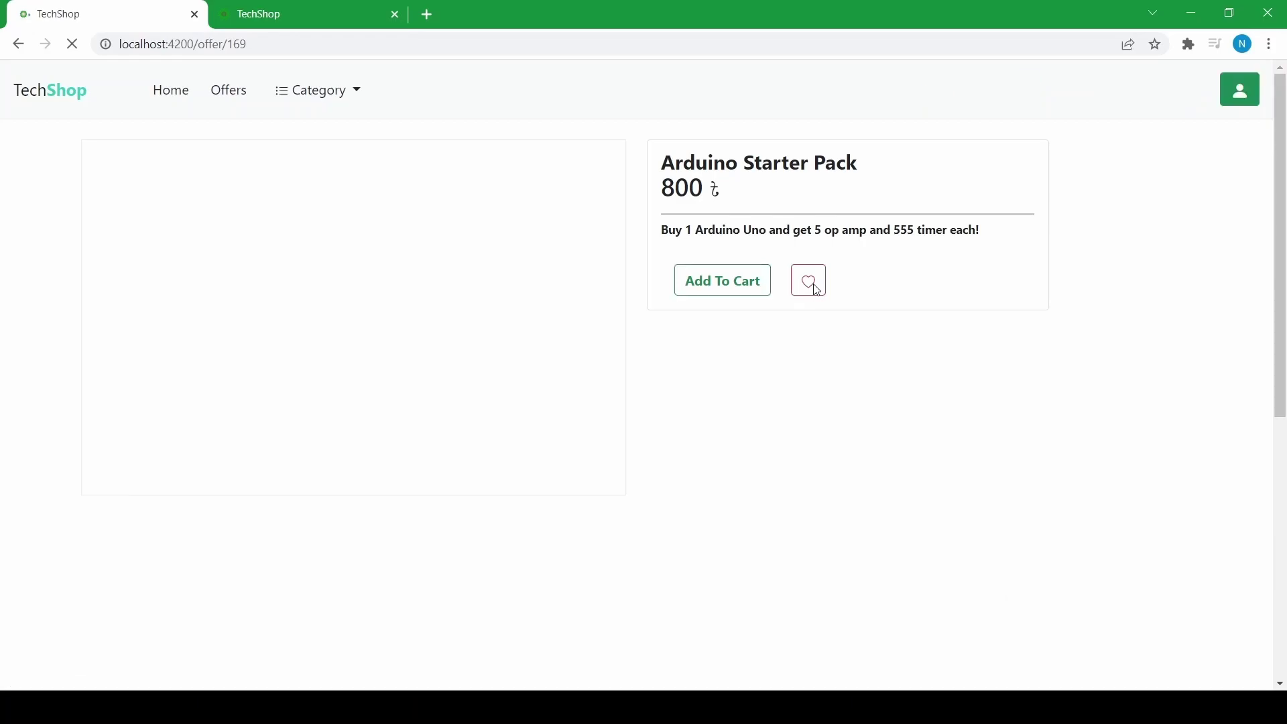
{"action": "left_click", "coordinate": [813, 284]}
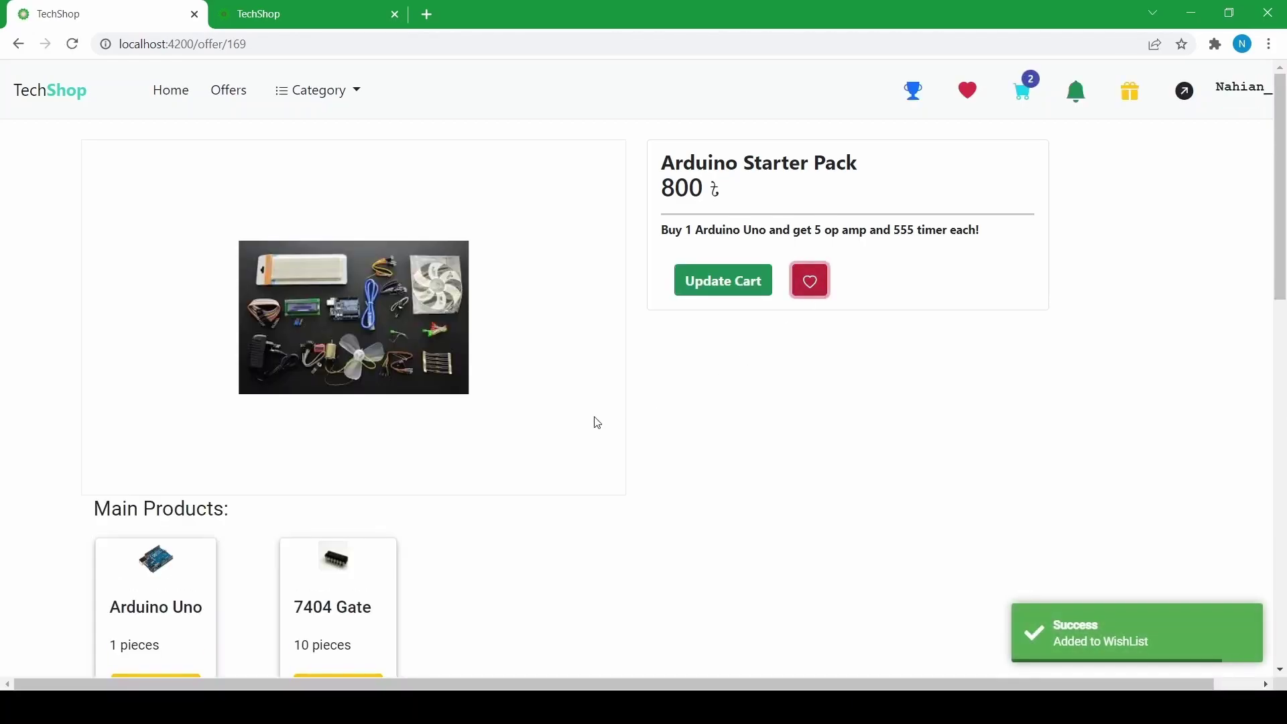
{"action": "scroll", "coordinate": [551, 425], "scroll_direction": "down", "scroll_amount": 6}
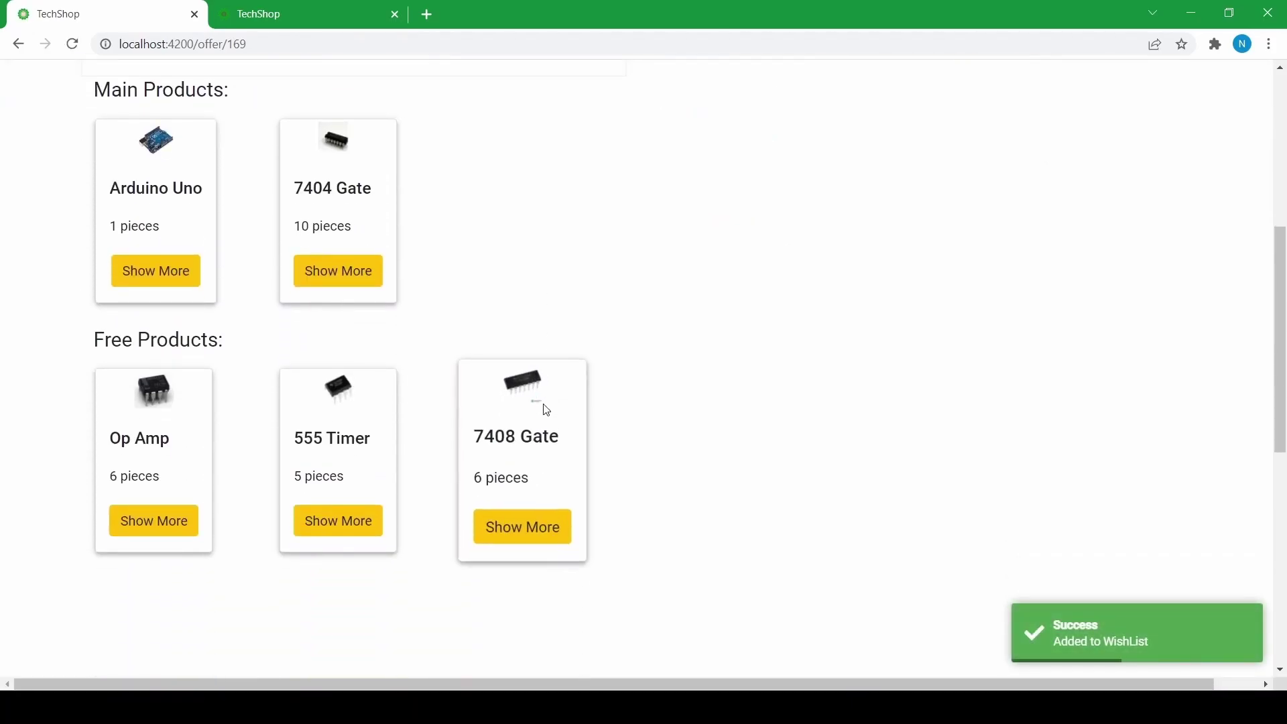
{"action": "scroll", "coordinate": [545, 423], "scroll_direction": "up", "scroll_amount": 6}
{"action": "scroll", "coordinate": [257, 406], "scroll_direction": "down", "scroll_amount": 4}
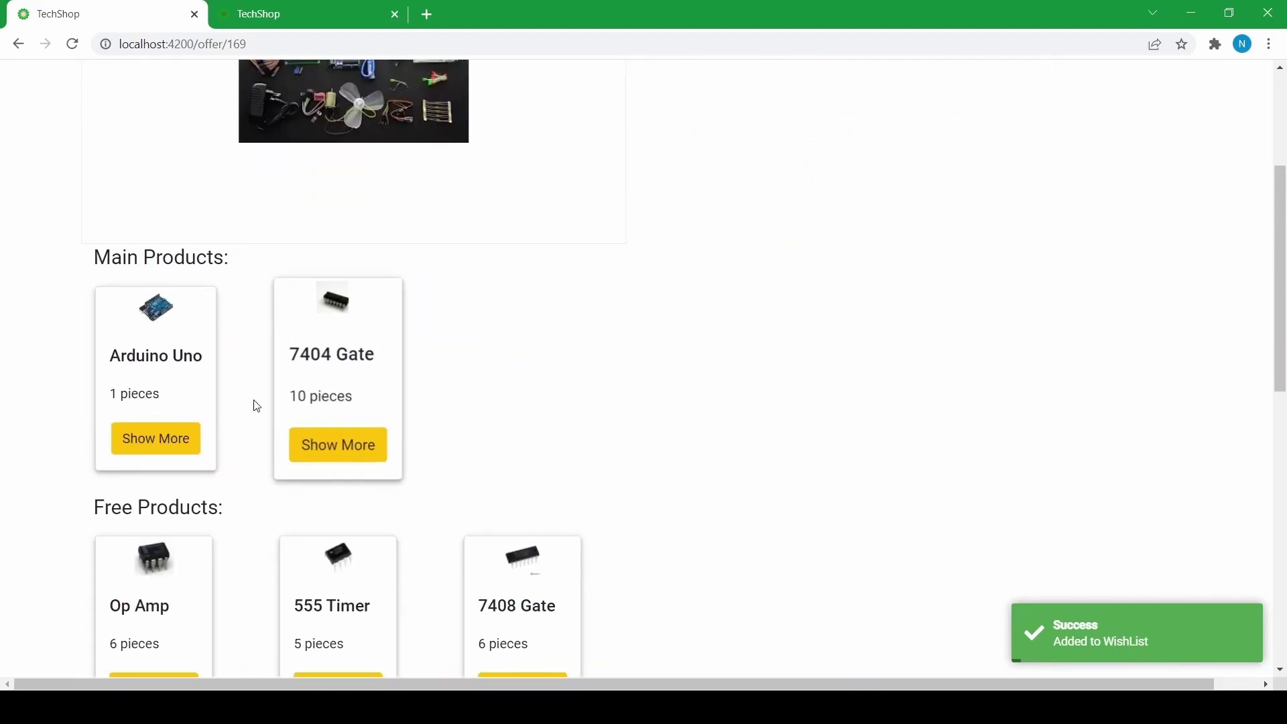
{"action": "scroll", "coordinate": [257, 406], "scroll_direction": "down", "scroll_amount": 2}
- View the Arduino Uno product page, then return to the home page
{"action": "left_click", "coordinate": [167, 278]}
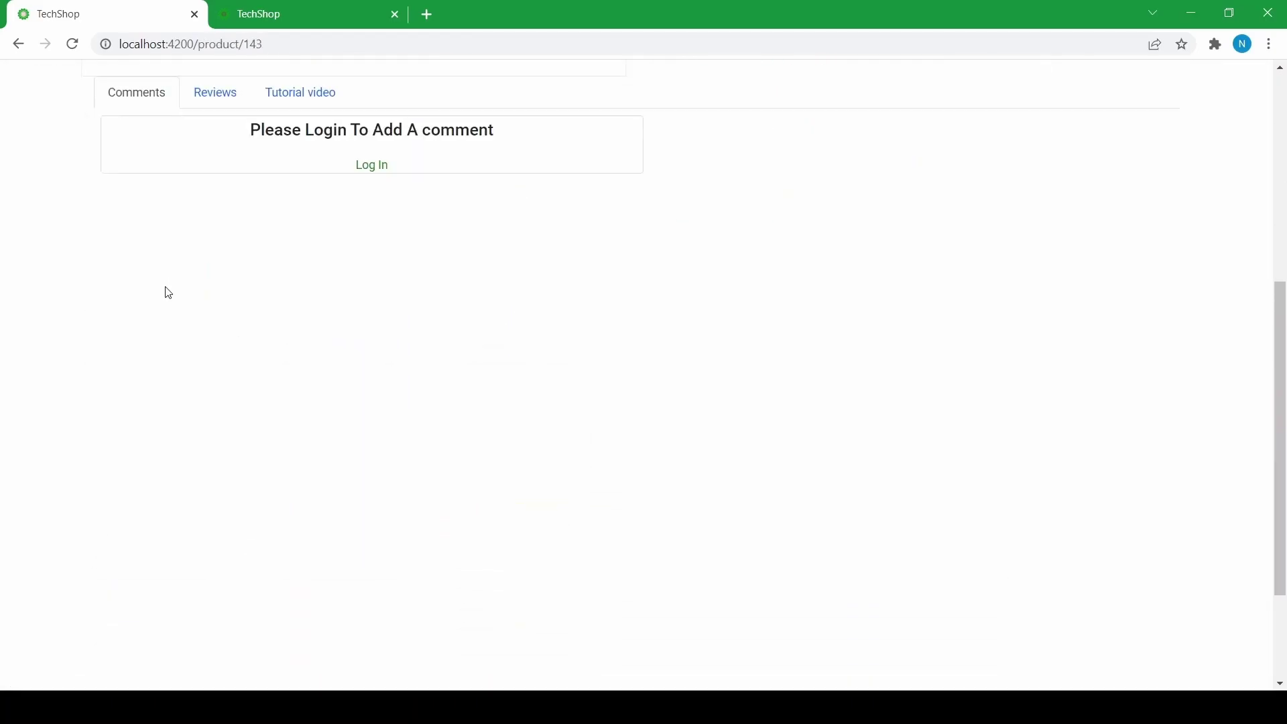
{"action": "scroll", "coordinate": [287, 279], "scroll_direction": "up", "scroll_amount": 6}
{"action": "scroll", "coordinate": [843, 350], "scroll_direction": "down", "scroll_amount": 5}
{"action": "scroll", "coordinate": [769, 339], "scroll_direction": "down", "scroll_amount": 2}
{"action": "scroll", "coordinate": [775, 335], "scroll_direction": "up", "scroll_amount": 7}
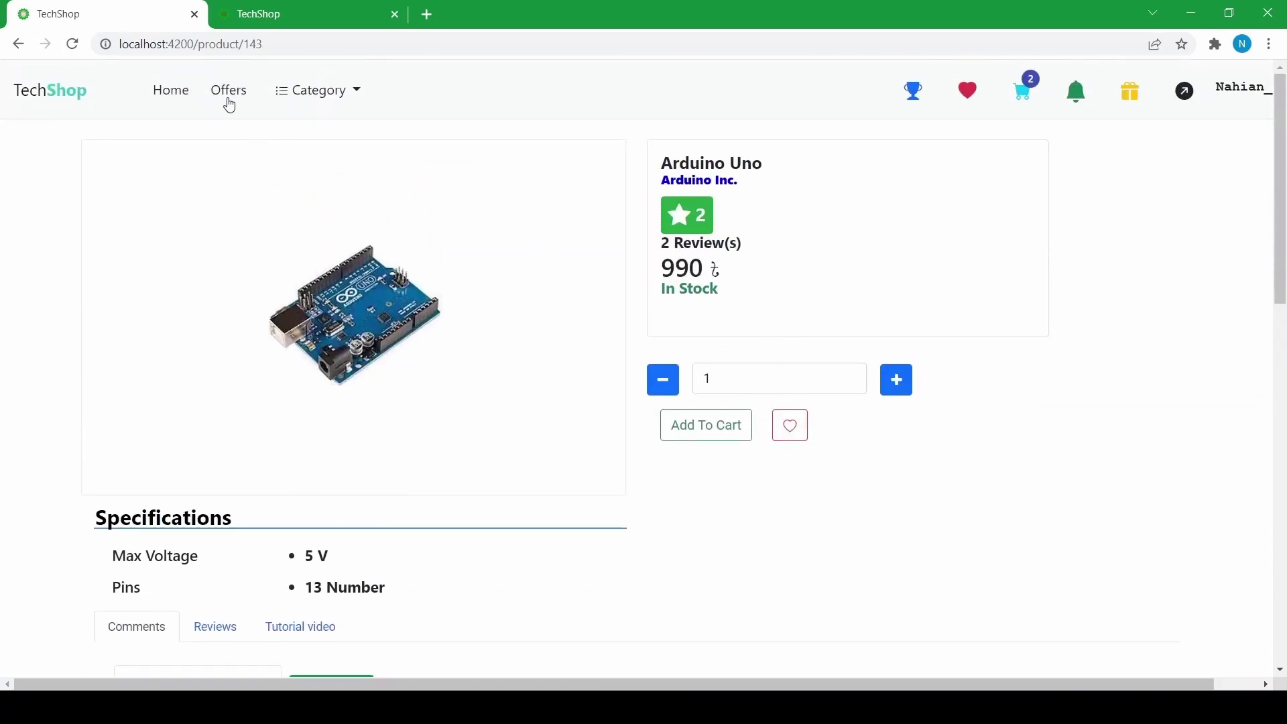
{"action": "left_click", "coordinate": [179, 97]}
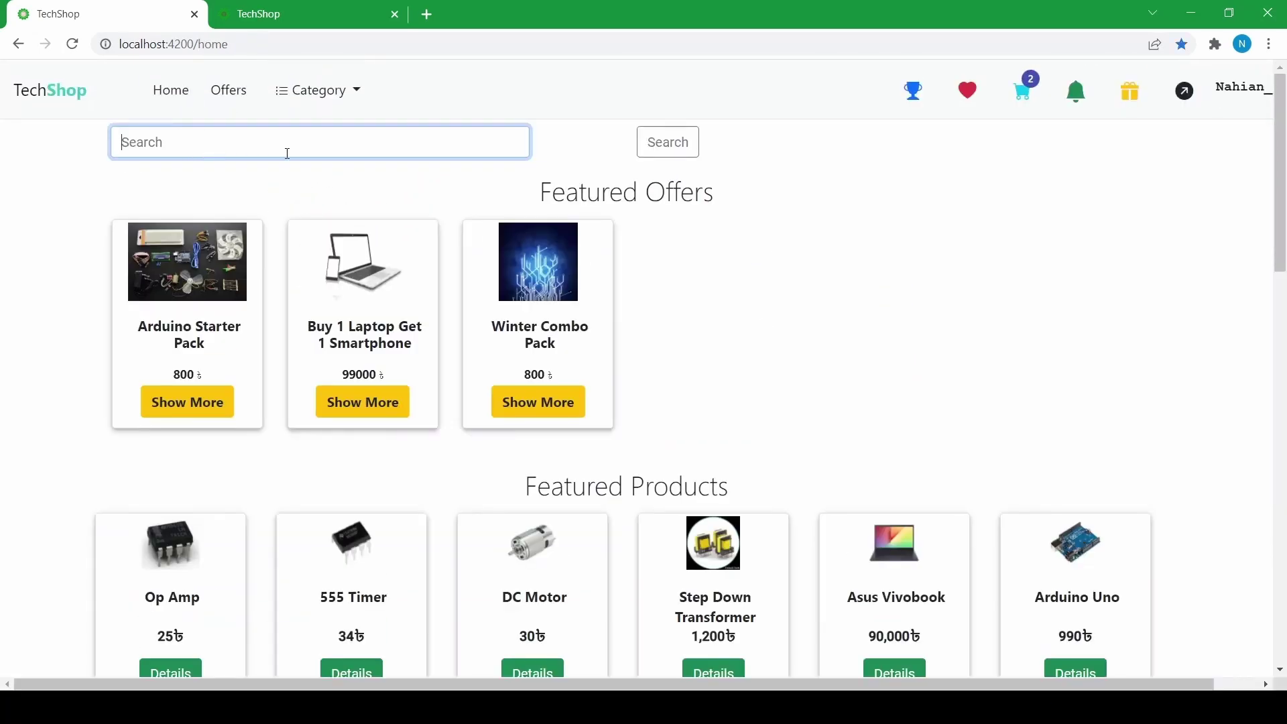
- Search for 'ard' and open the Arduino Nano product page from the suggestions
{"action": "left_click", "coordinate": [92, 205]}
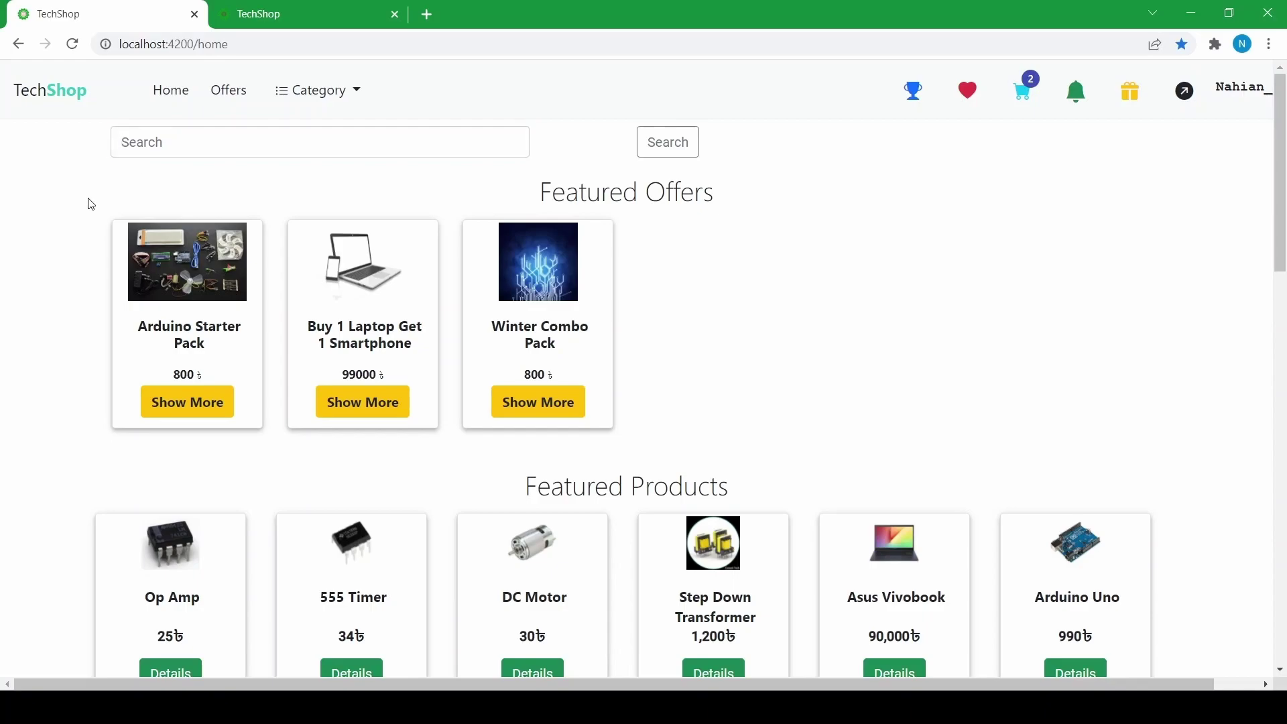
{"action": "left_click", "coordinate": [178, 147]}
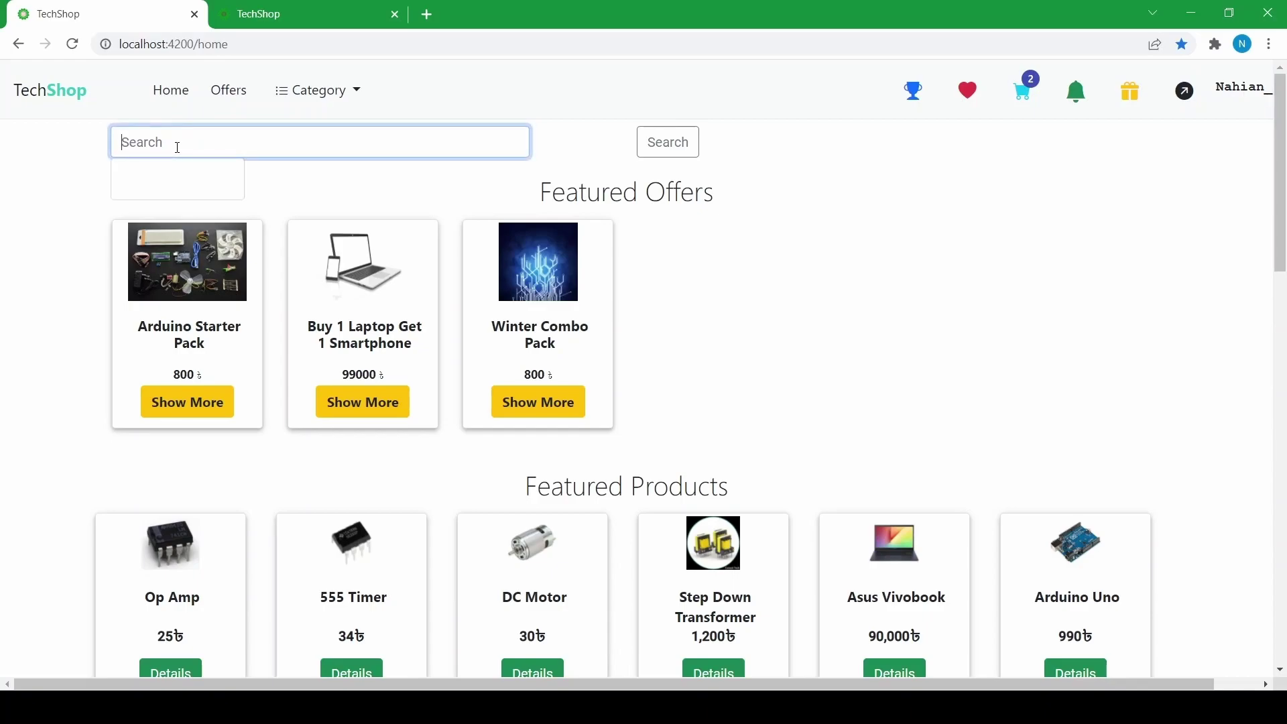
{"action": "left_click", "coordinate": [76, 196]}
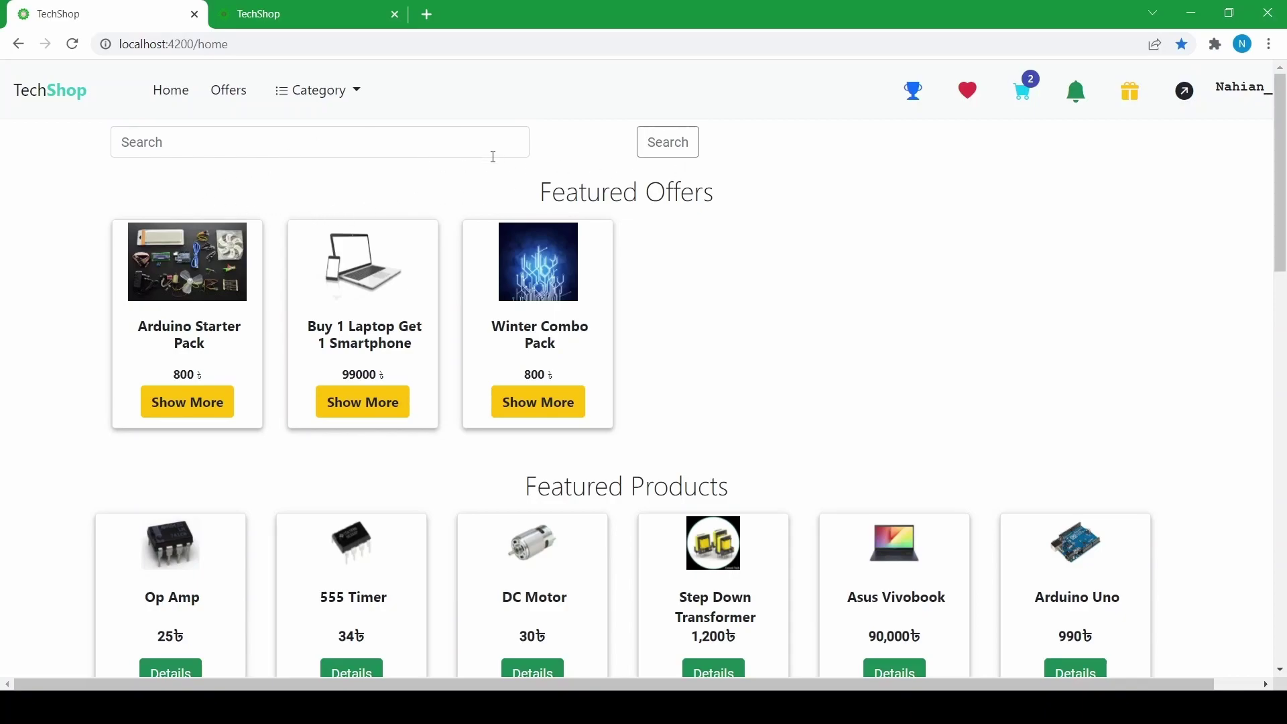
{"action": "left_click", "coordinate": [313, 146]}
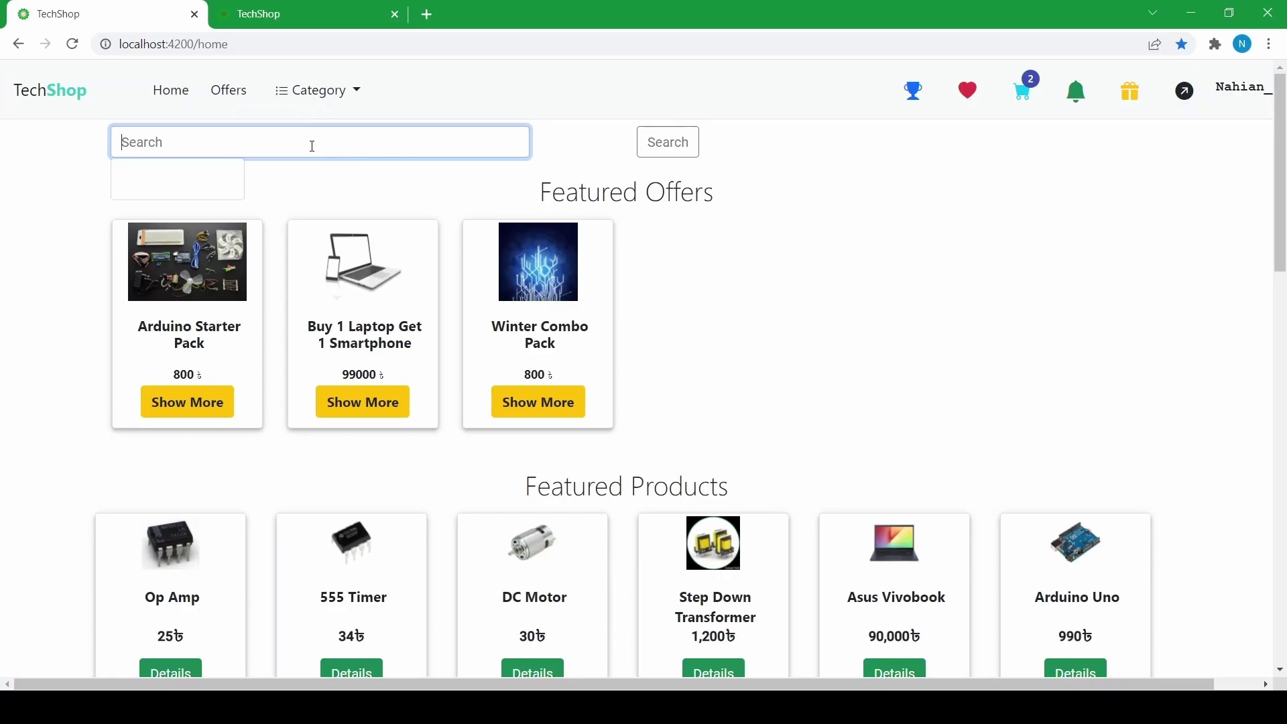
{"action": "type", "text": "arduin"}
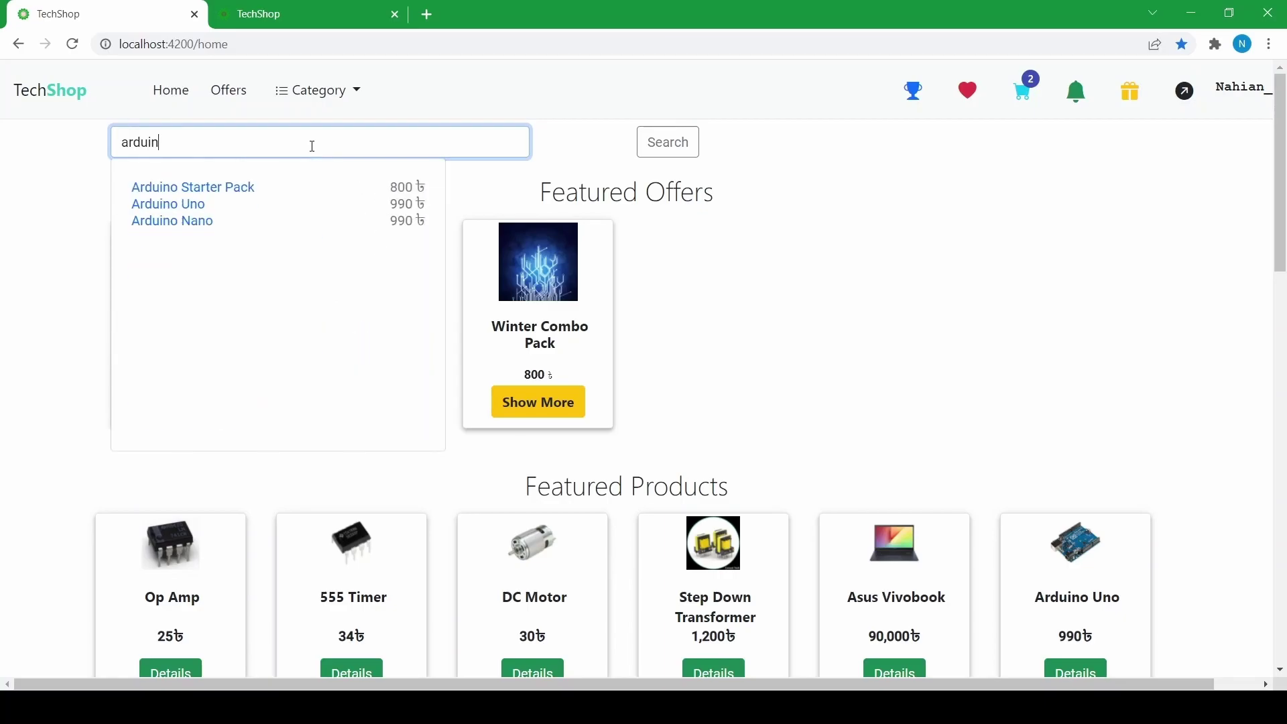
{"action": "left_click", "coordinate": [164, 222]}
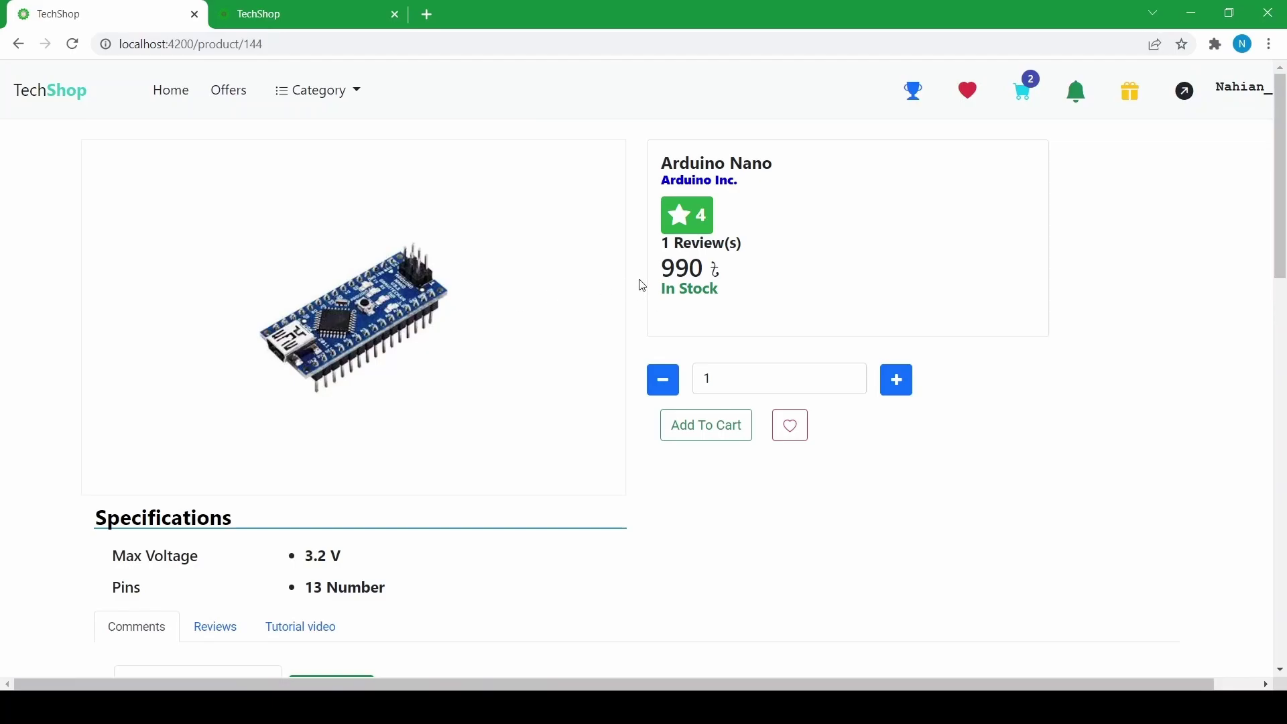
- From the home page, view the DC Motor product page, then go back
{"action": "left_click", "coordinate": [43, 99]}
{"action": "scroll", "coordinate": [402, 305], "scroll_direction": "down", "scroll_amount": 6}
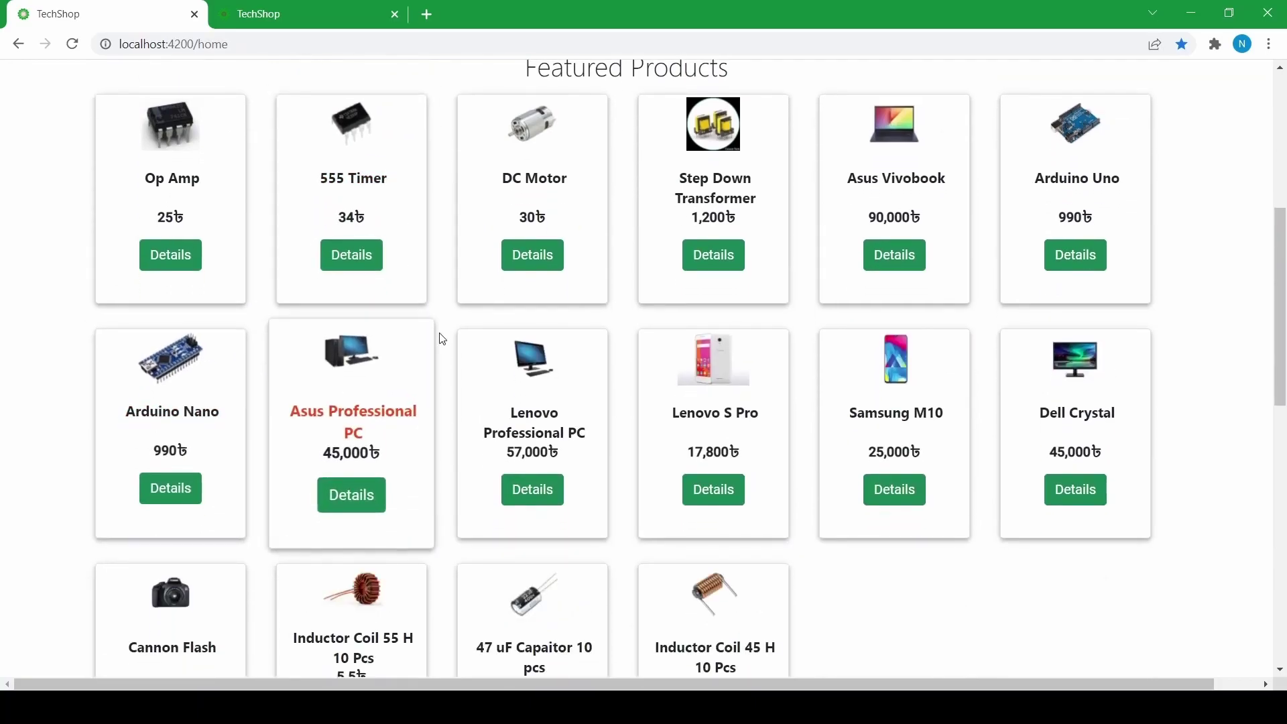
{"action": "left_click", "coordinate": [508, 260]}
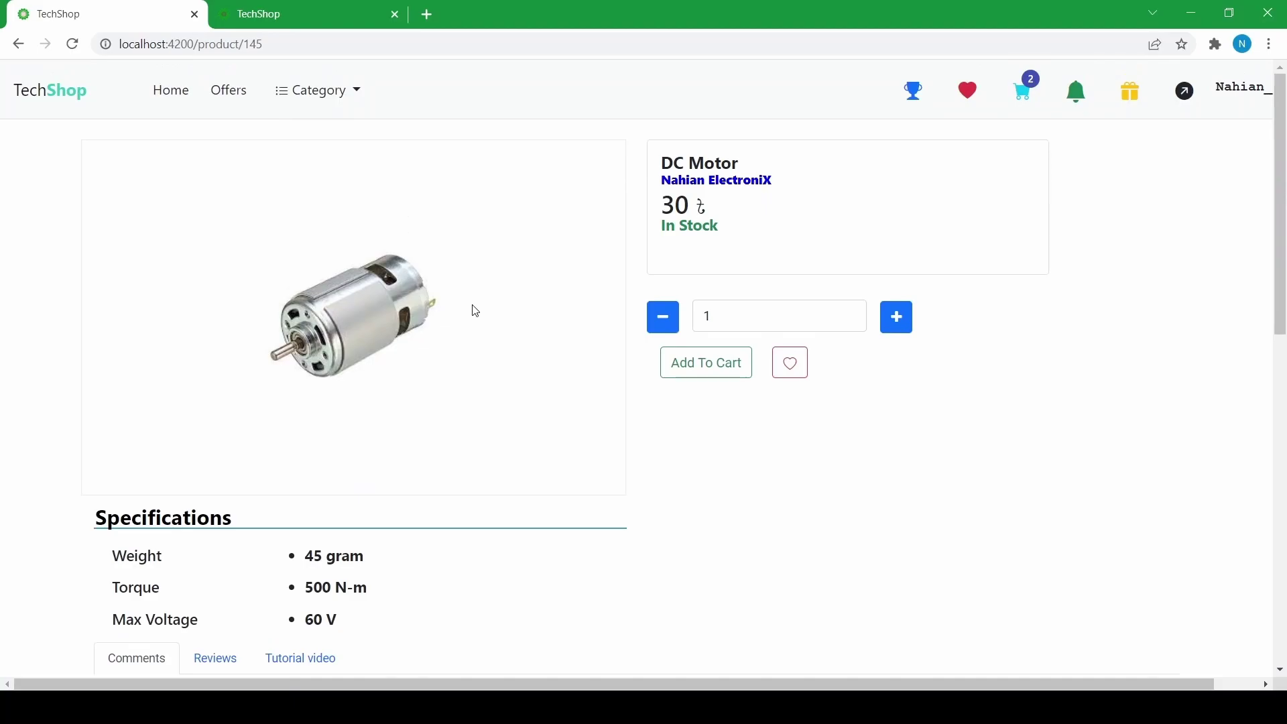
{"action": "scroll", "coordinate": [443, 301], "scroll_direction": "down", "scroll_amount": 4}
{"action": "left_click", "coordinate": [18, 44]}
- Look over the Inductor Coil 55 H product page, then return to the home page's Featured Products
{"action": "scroll", "coordinate": [635, 391], "scroll_direction": "down", "scroll_amount": 6}
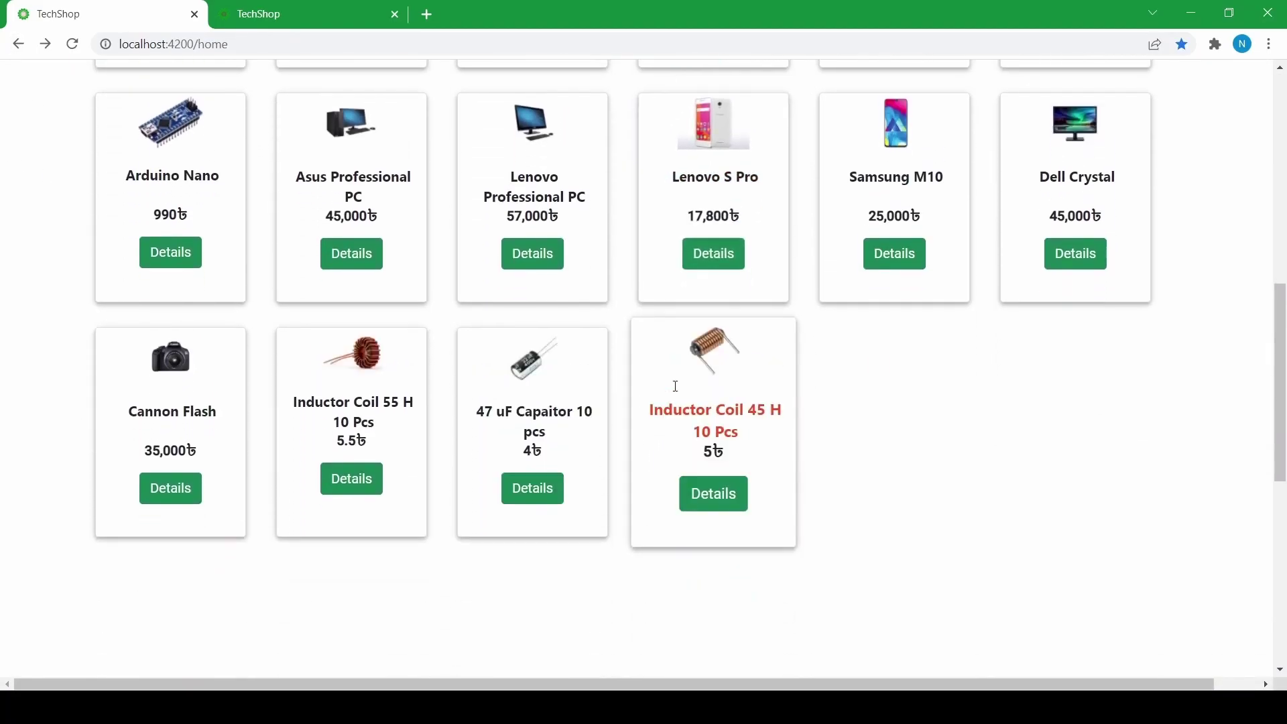
{"action": "left_click", "coordinate": [337, 486]}
{"action": "scroll", "coordinate": [347, 449], "scroll_direction": "up", "scroll_amount": 4}
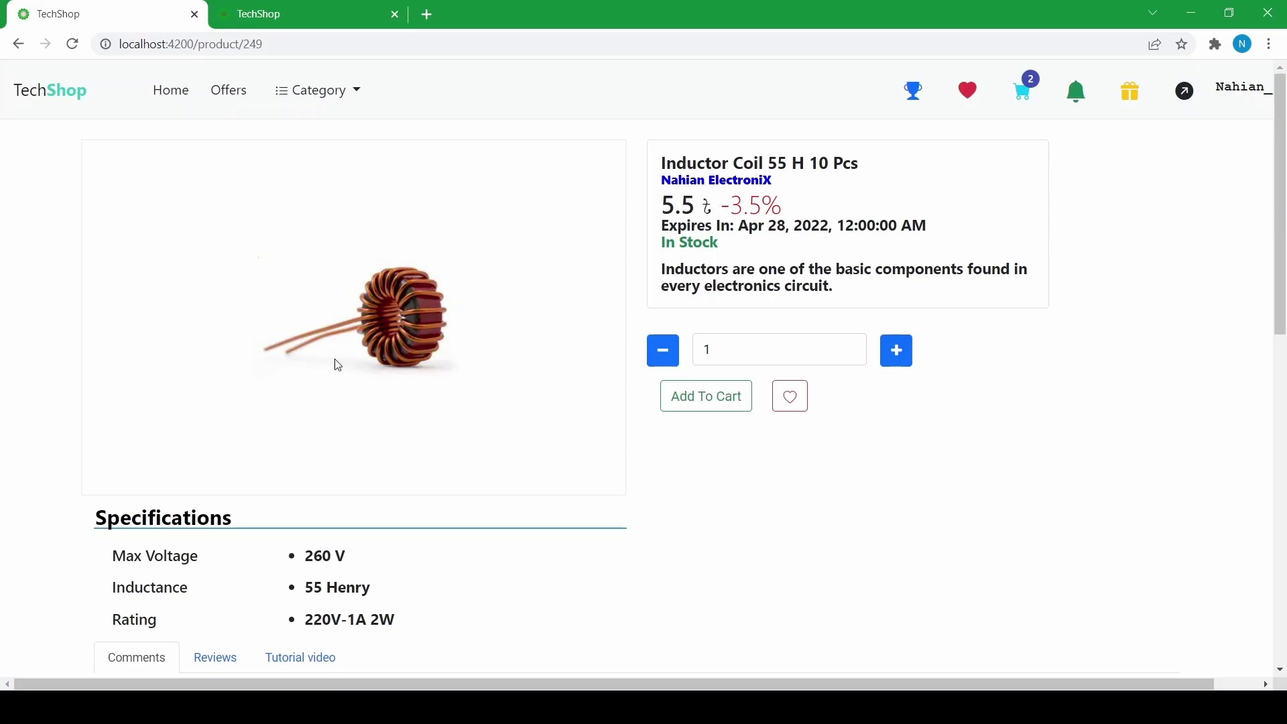
{"action": "scroll", "coordinate": [332, 326], "scroll_direction": "down", "scroll_amount": 5}
{"action": "scroll", "coordinate": [365, 316], "scroll_direction": "down", "scroll_amount": 4}
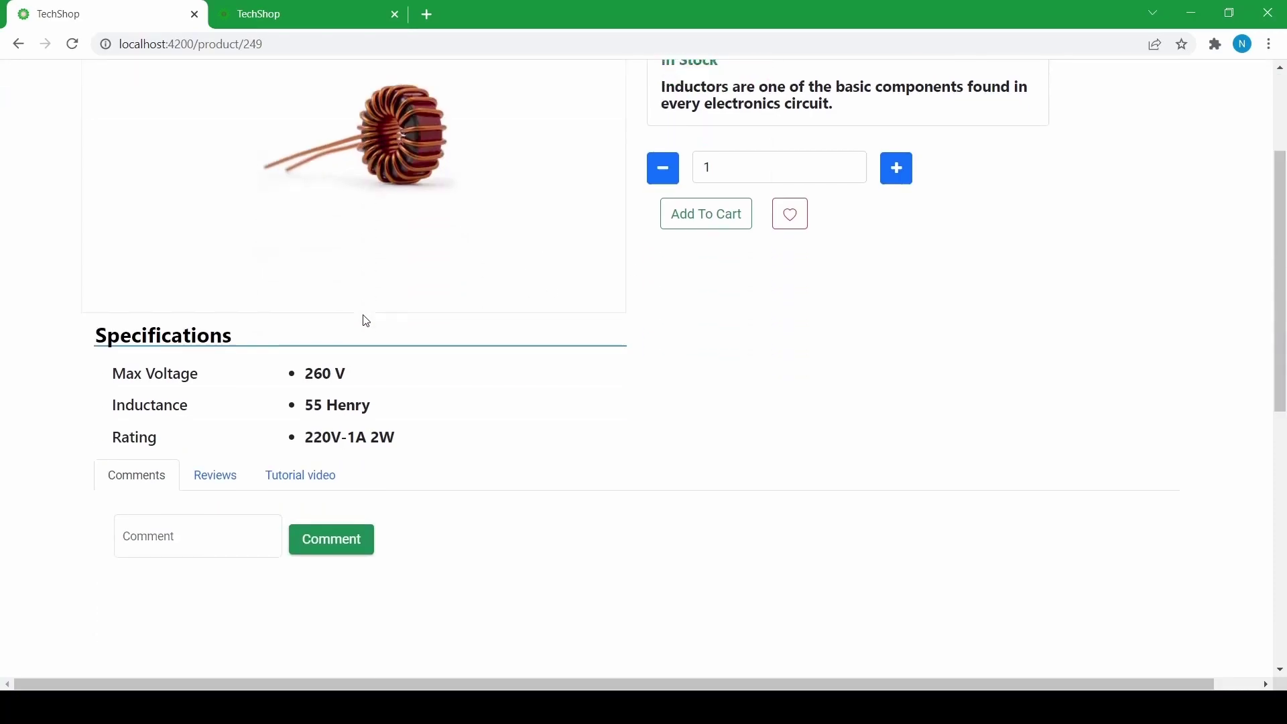
{"action": "scroll", "coordinate": [218, 340], "scroll_direction": "up", "scroll_amount": 4}
{"action": "scroll", "coordinate": [214, 426], "scroll_direction": "down", "scroll_amount": 1}
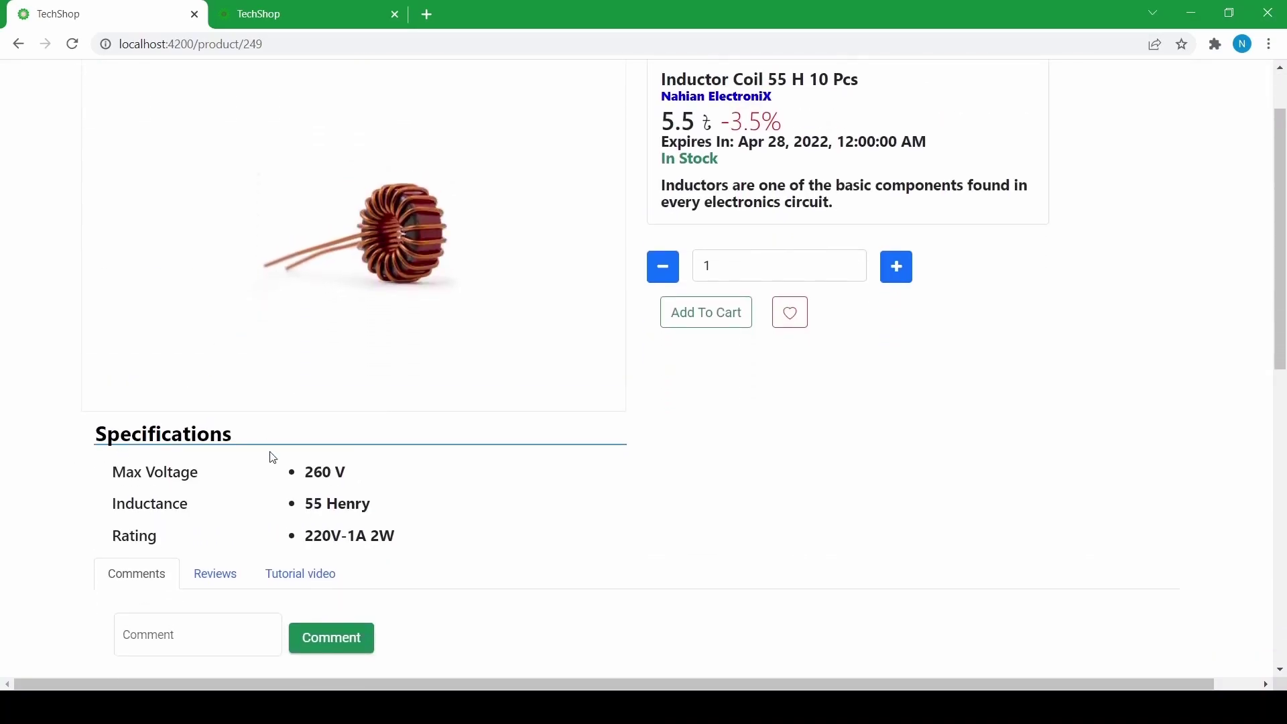
{"action": "scroll", "coordinate": [169, 397], "scroll_direction": "up", "scroll_amount": 1}
{"action": "scroll", "coordinate": [171, 395], "scroll_direction": "down", "scroll_amount": 3}
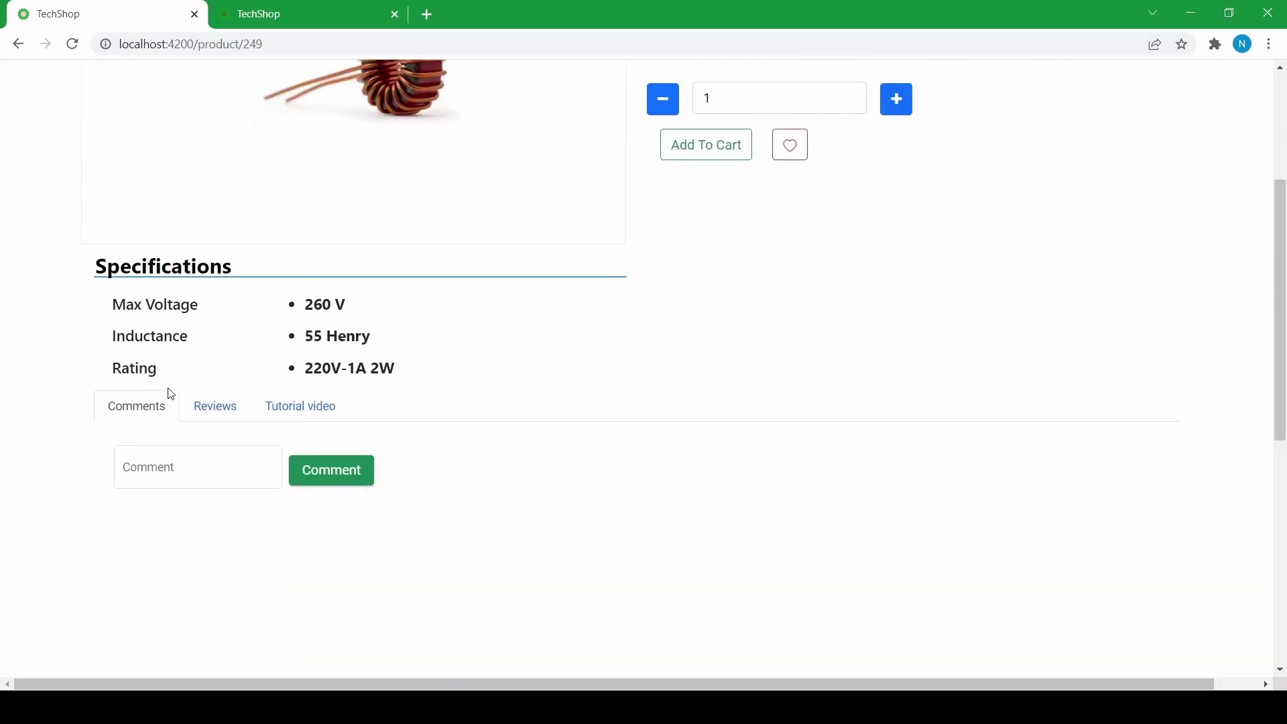
{"action": "scroll", "coordinate": [309, 339], "scroll_direction": "up", "scroll_amount": 3}
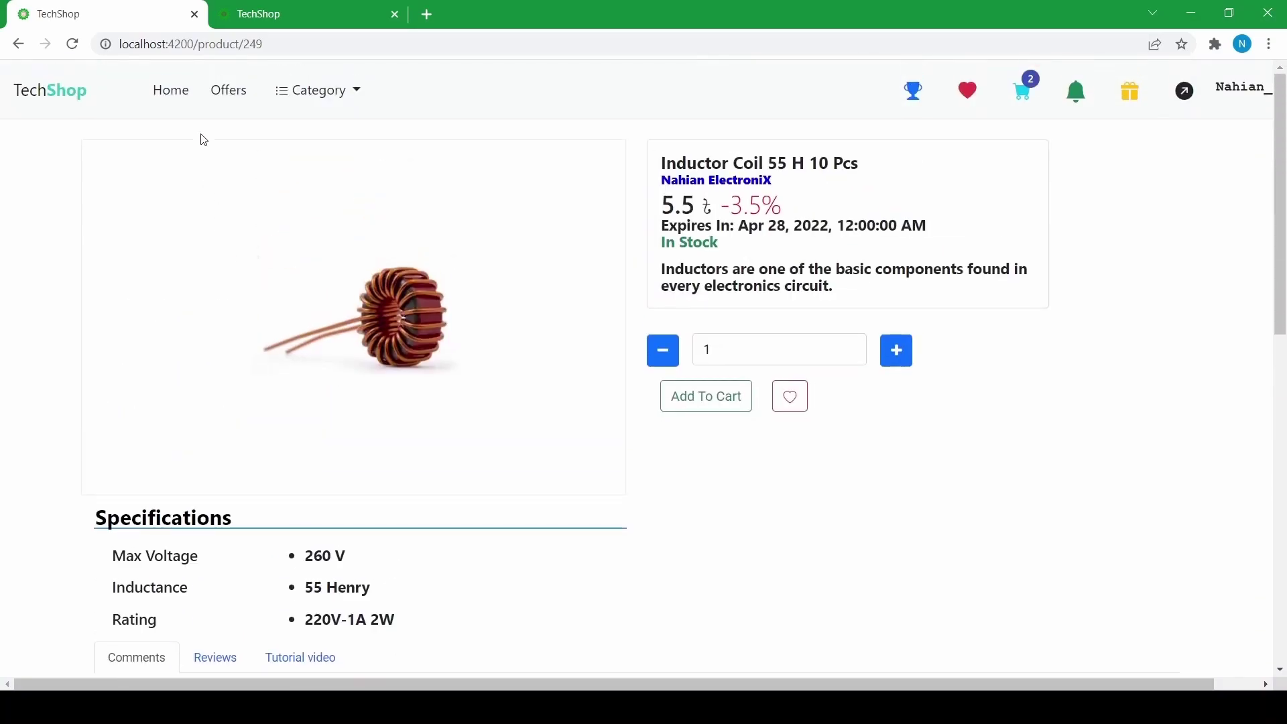
{"action": "left_click", "coordinate": [173, 94]}
{"action": "scroll", "coordinate": [442, 349], "scroll_direction": "down", "scroll_amount": 4}
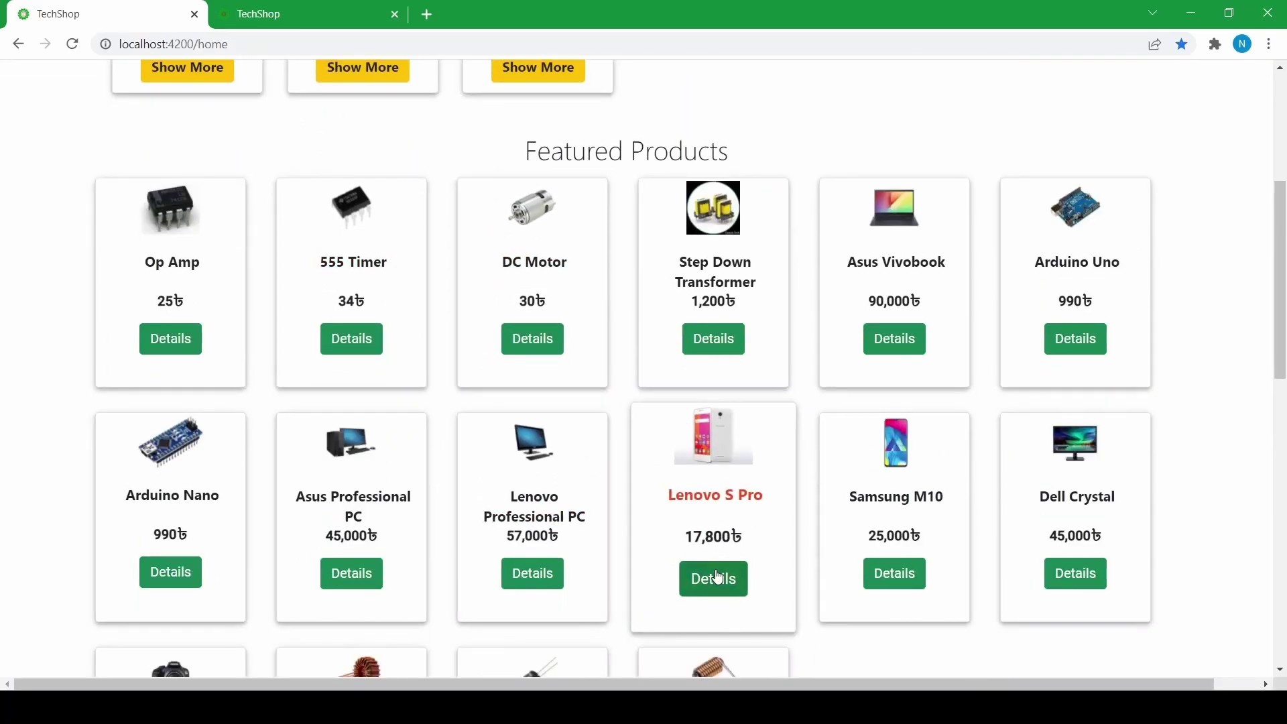
{"action": "left_click", "coordinate": [714, 578]}
{"action": "scroll", "coordinate": [322, 335], "scroll_direction": "down", "scroll_amount": 5}
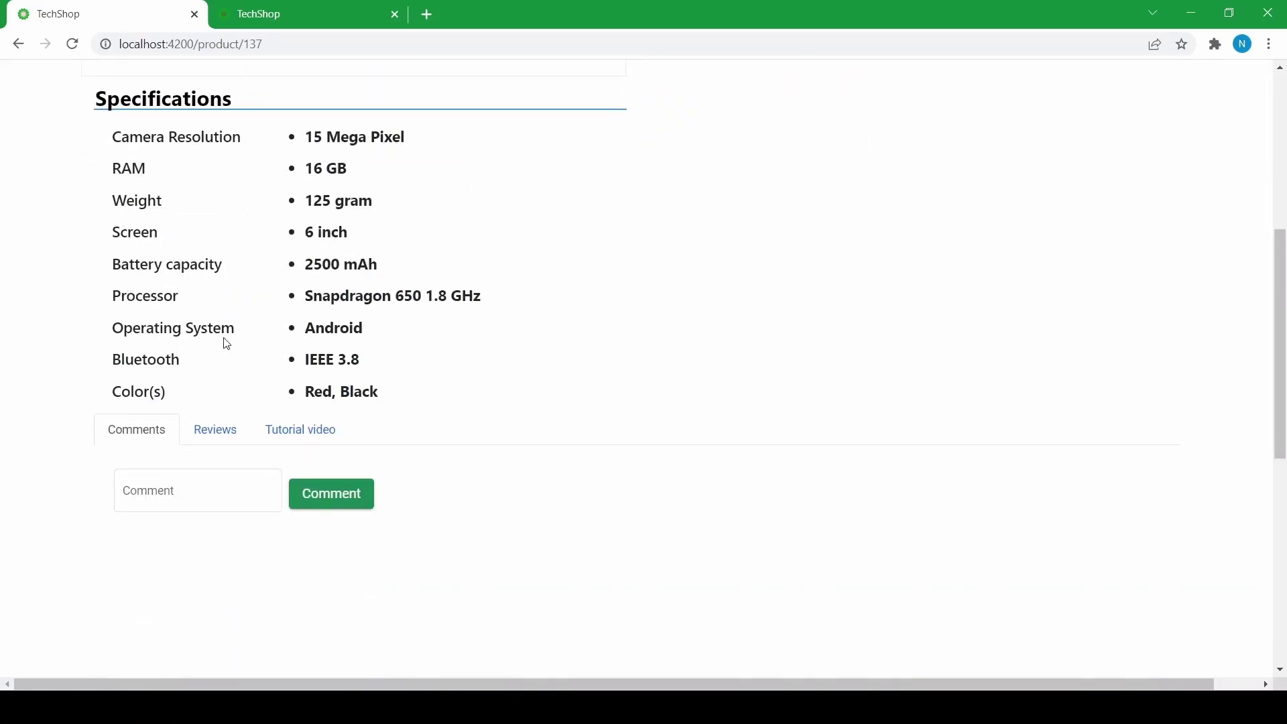
{"action": "scroll", "coordinate": [239, 348], "scroll_direction": "up", "scroll_amount": 5}
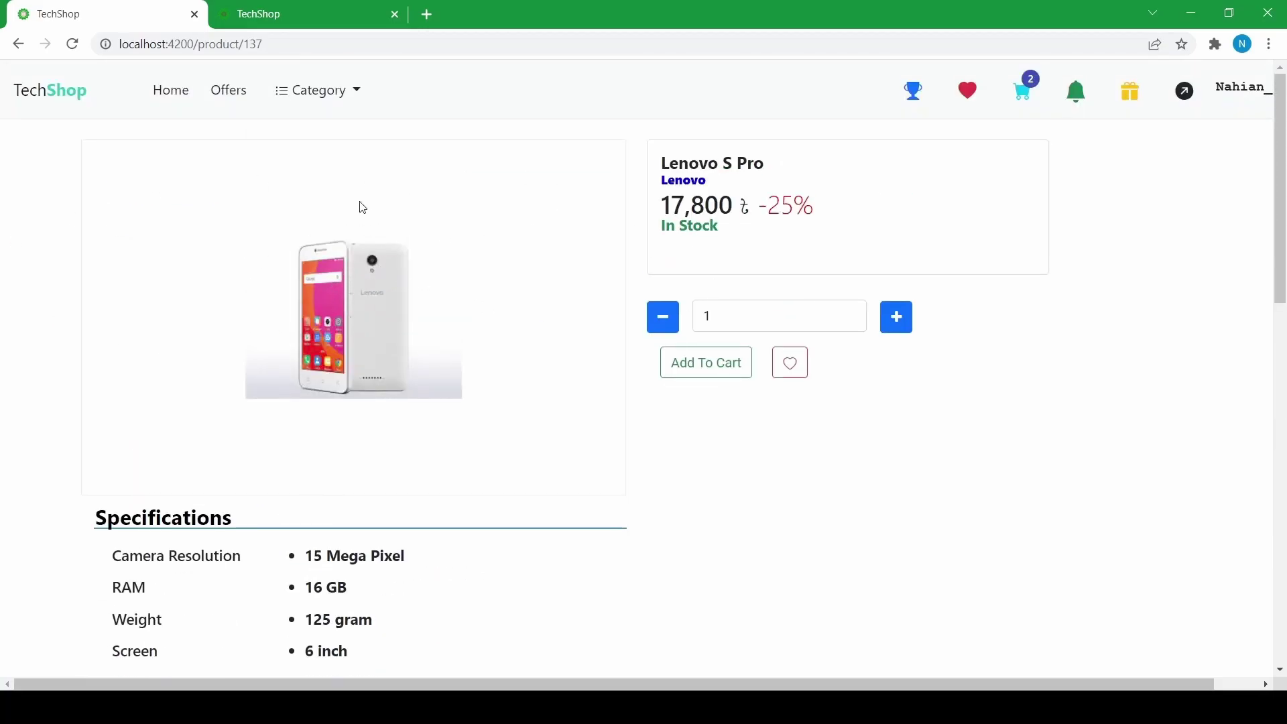
{"action": "left_click", "coordinate": [162, 98]}
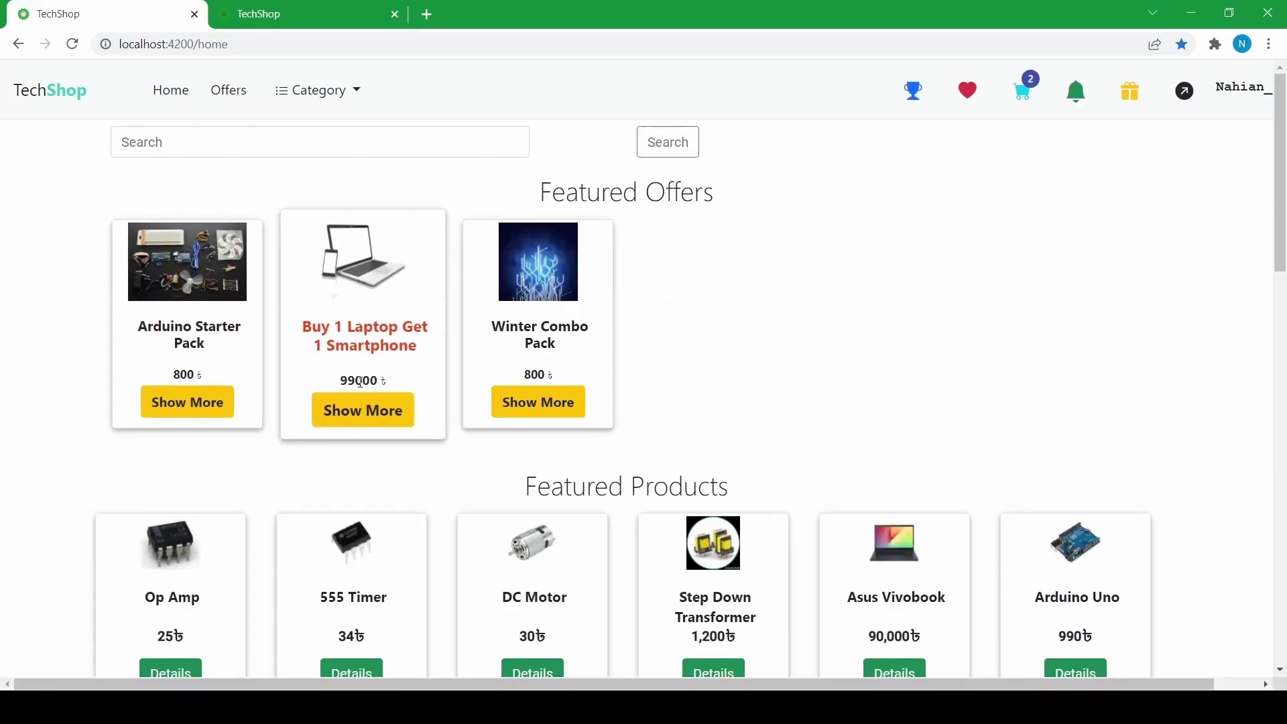
- From Offers, pick the Desktop category to list the Asus (45,000) and Lenovo (57,000) PCs
{"action": "left_click", "coordinate": [227, 101]}
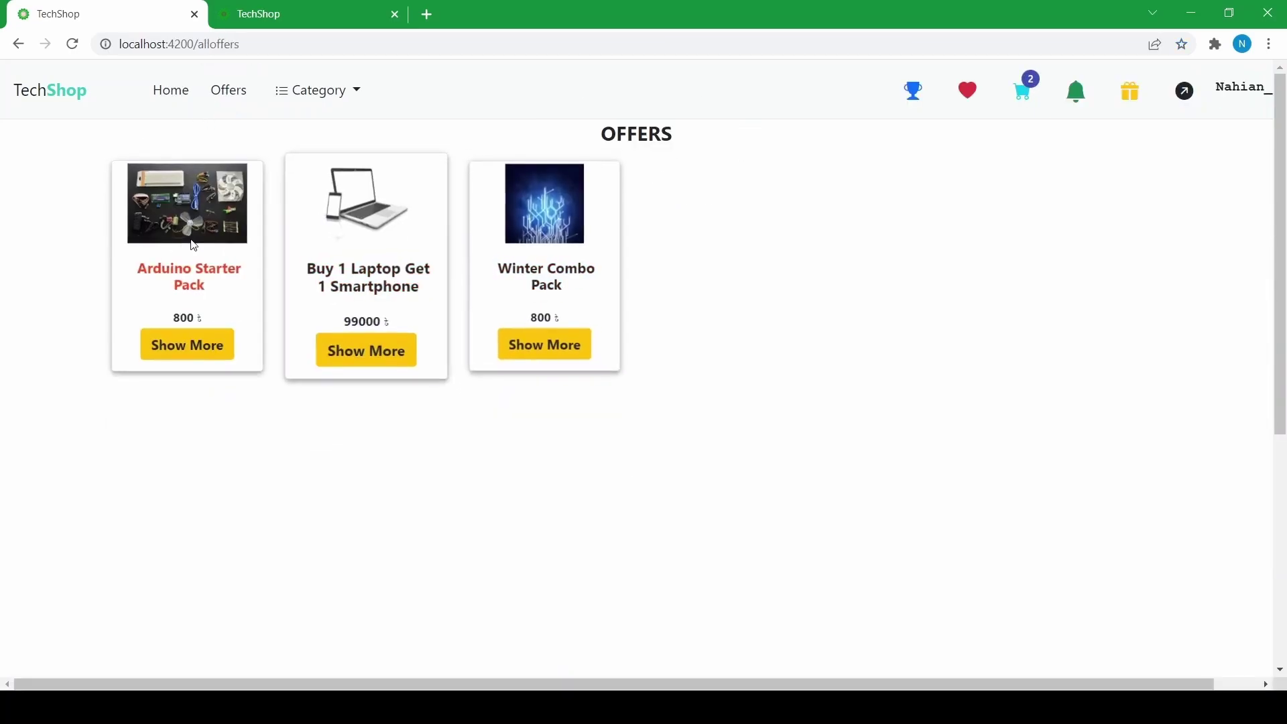
{"action": "left_click", "coordinate": [317, 104]}
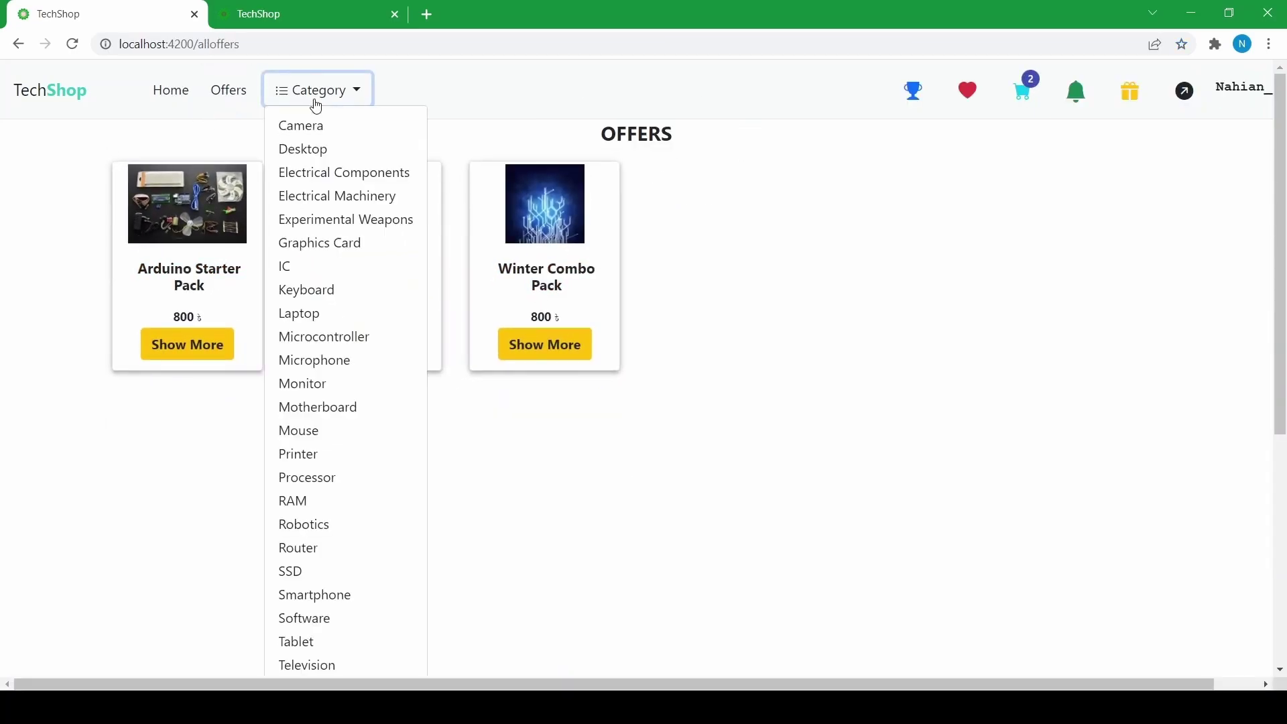
{"action": "left_click", "coordinate": [307, 155]}
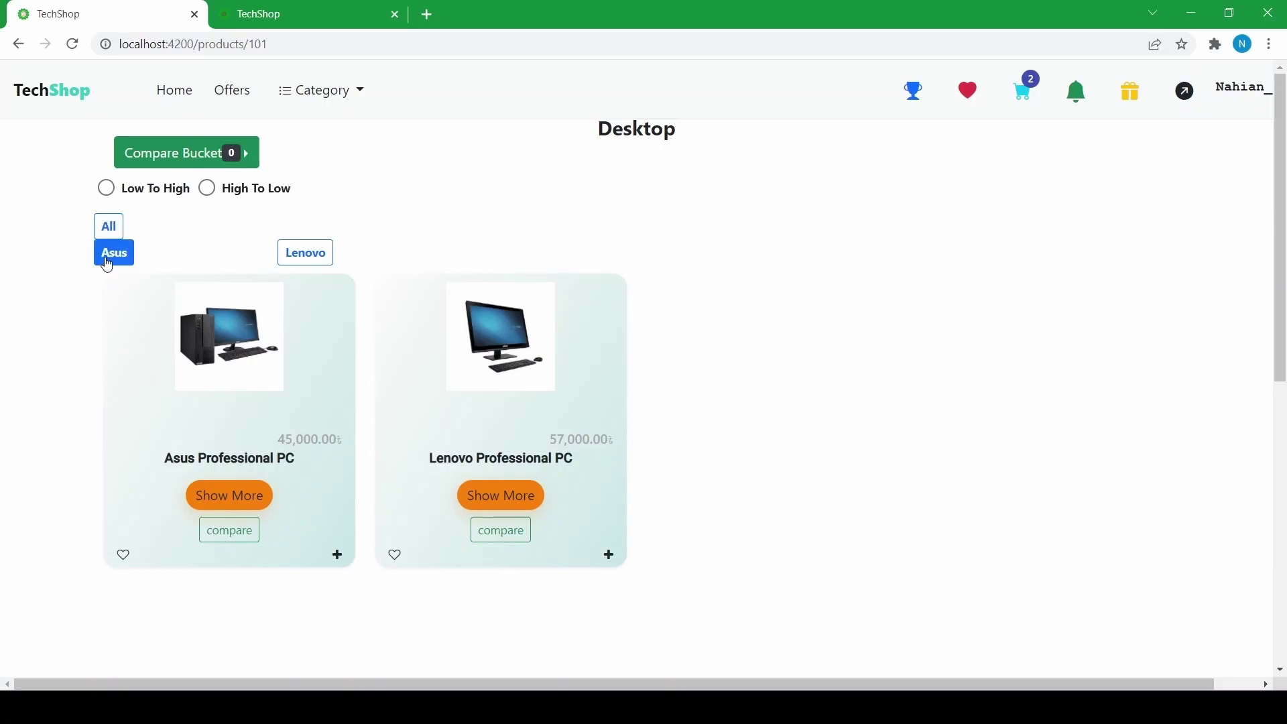
- Filter the desktops to Asus only, then back to all brands
{"action": "left_click", "coordinate": [108, 228]}
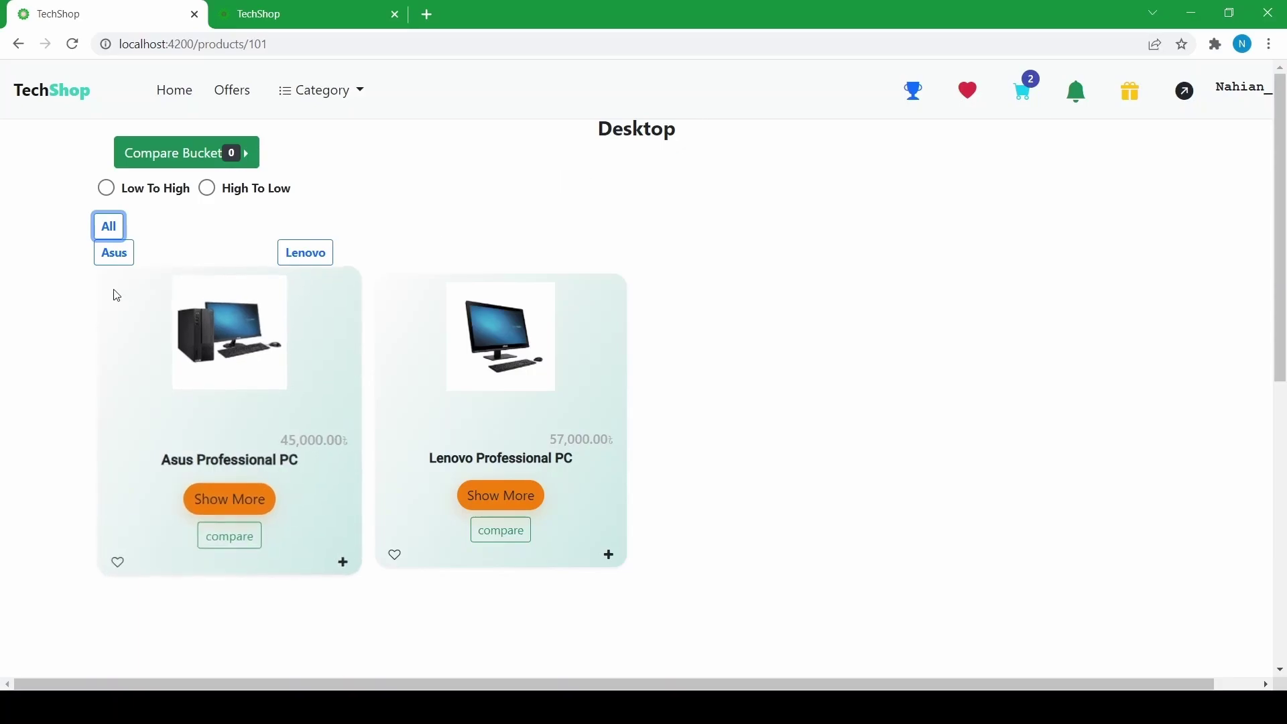
{"action": "left_click", "coordinate": [115, 269]}
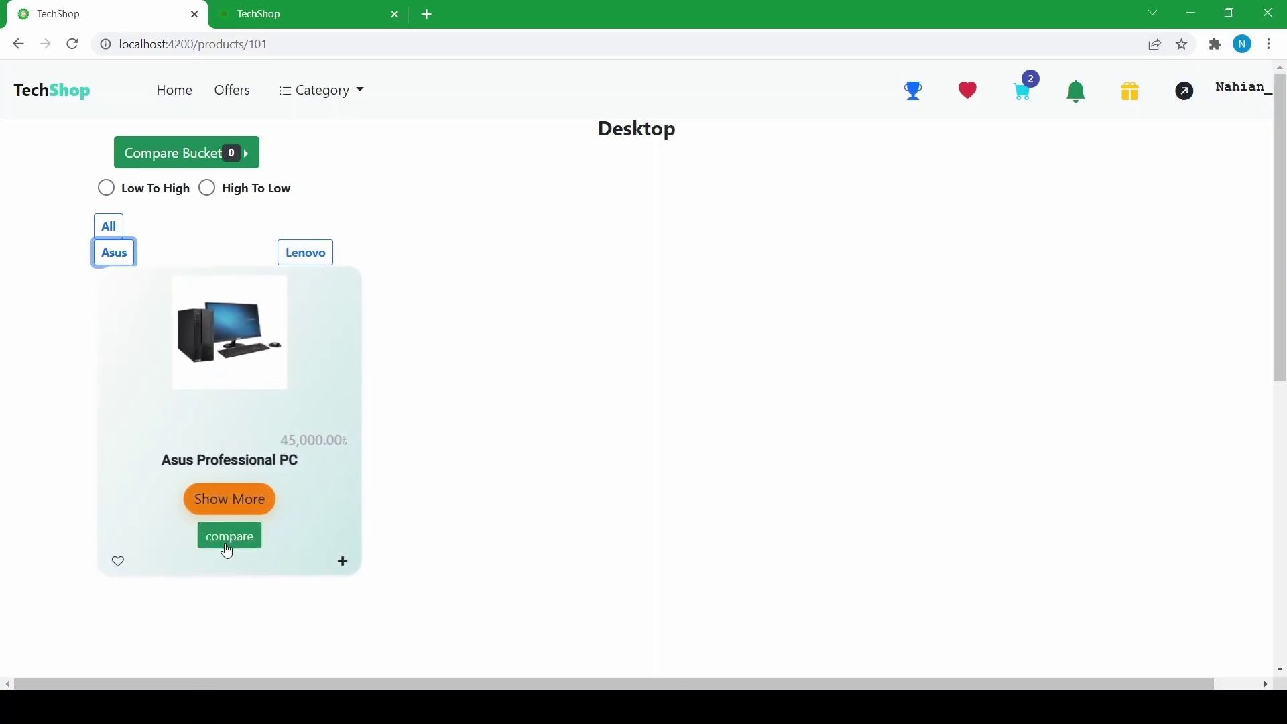
{"action": "left_click", "coordinate": [109, 226]}
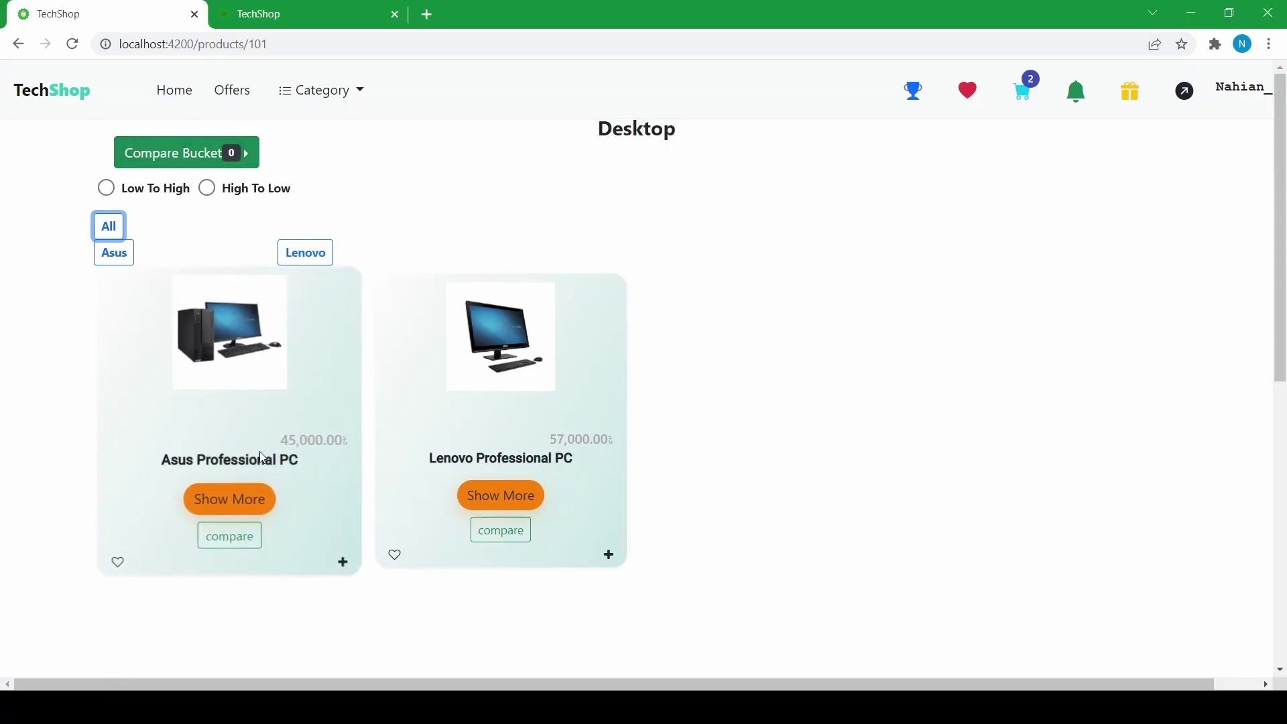
- Add the Asus and Lenovo Professional PCs to compare and check the bucket's 2 items
{"action": "left_click", "coordinate": [226, 542]}
{"action": "left_click", "coordinate": [523, 548]}
{"action": "left_click", "coordinate": [244, 156]}
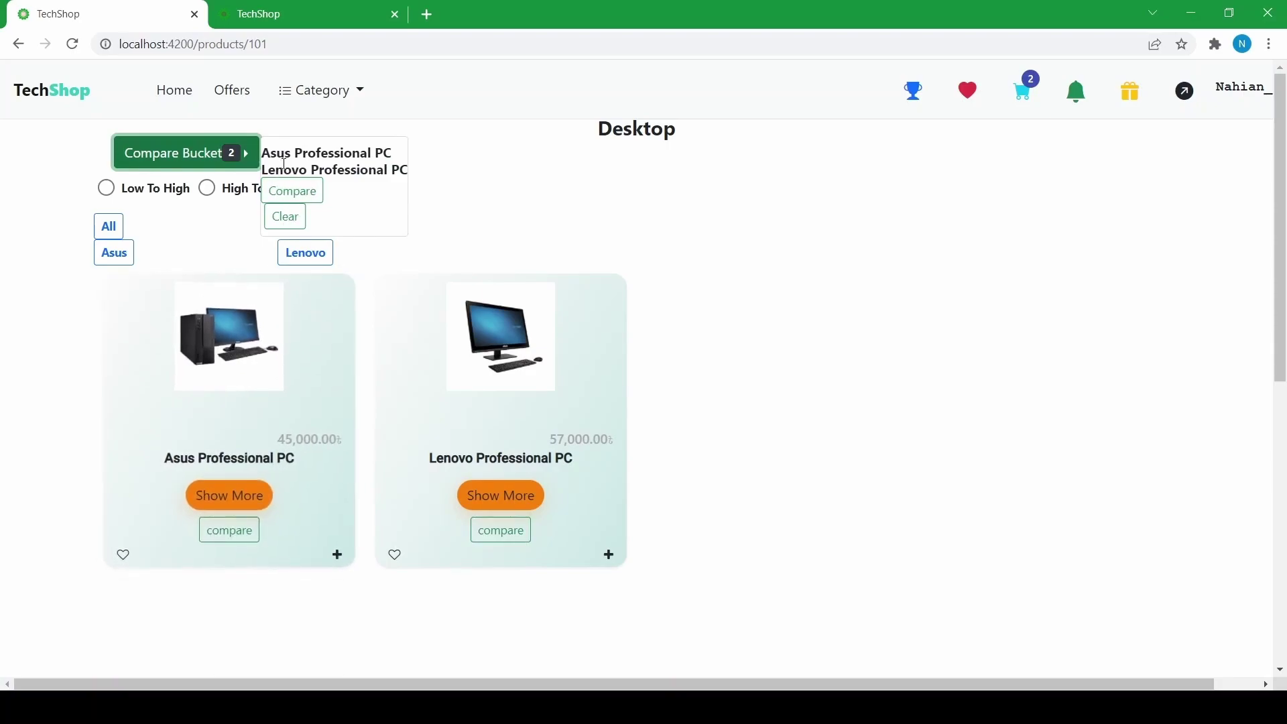
- Compare the Asus and Lenovo PCs side by side, from price 45000 vs 57000 down to USB ports
{"action": "left_click", "coordinate": [301, 195]}
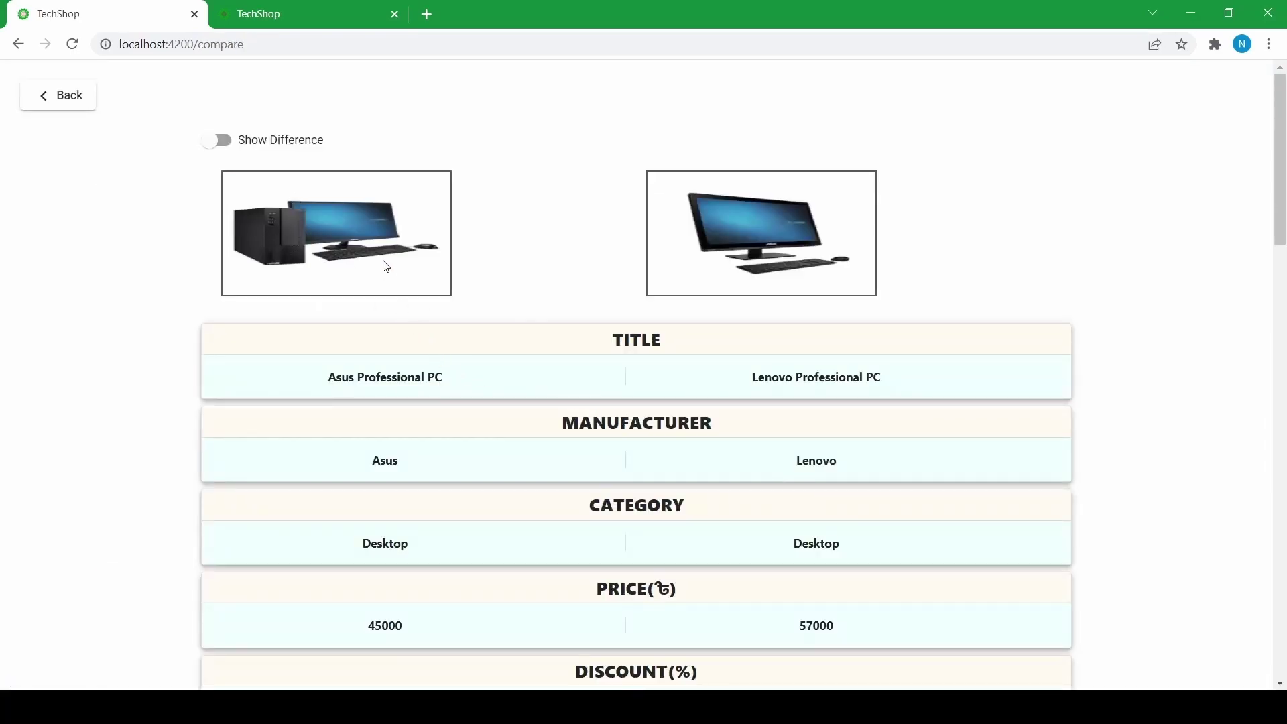
{"action": "scroll", "coordinate": [489, 276], "scroll_direction": "down", "scroll_amount": 1}
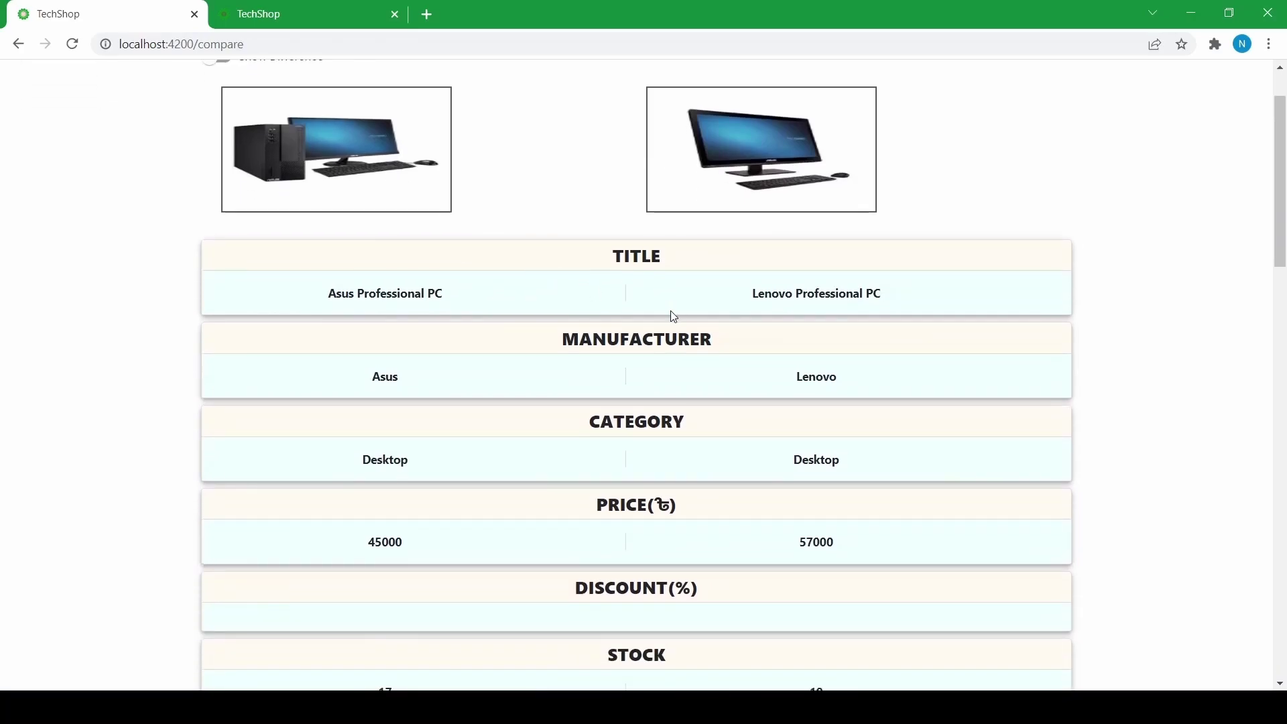
{"action": "scroll", "coordinate": [552, 393], "scroll_direction": "down", "scroll_amount": 2}
{"action": "scroll", "coordinate": [543, 391], "scroll_direction": "up", "scroll_amount": 3}
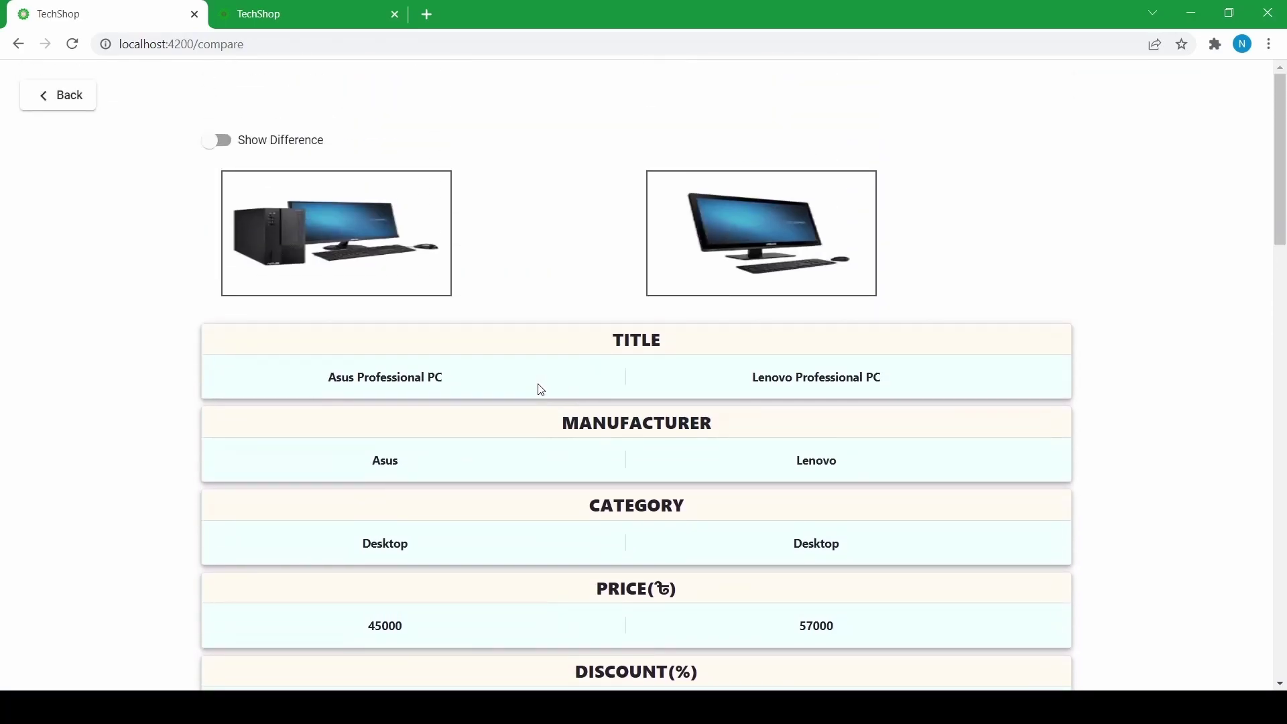
{"action": "scroll", "coordinate": [433, 369], "scroll_direction": "down", "scroll_amount": 1}
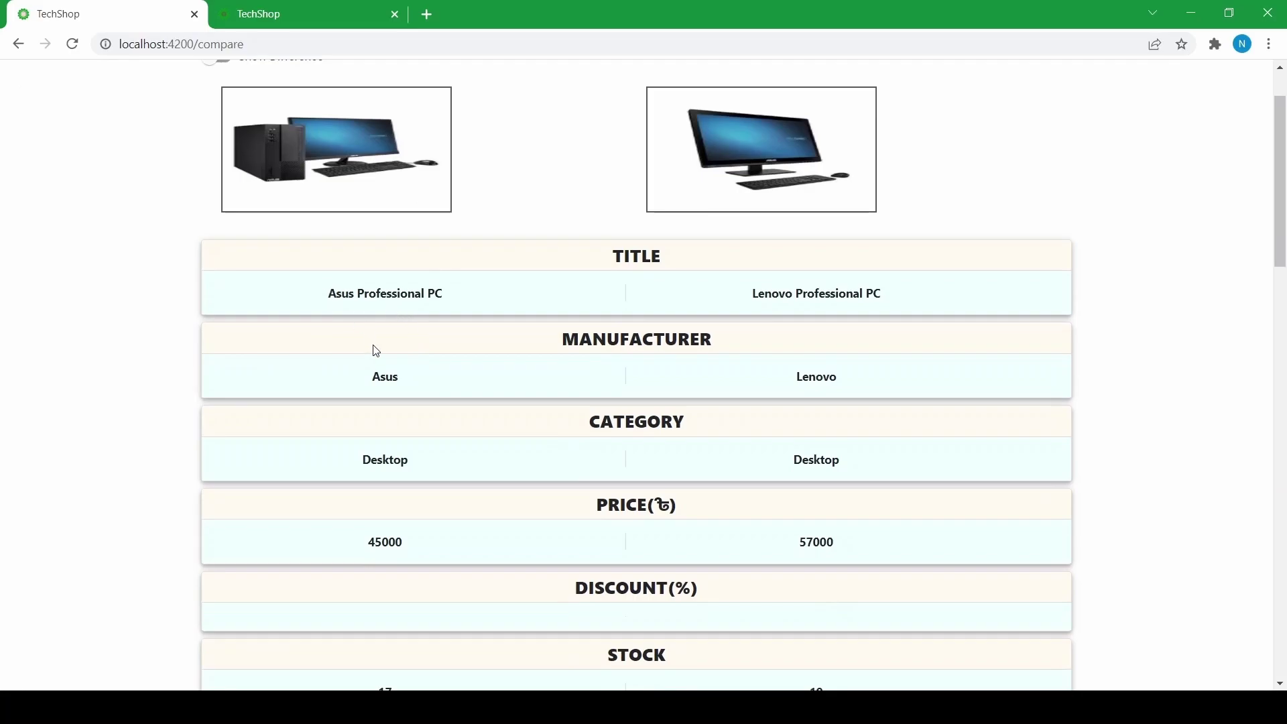
{"action": "scroll", "coordinate": [373, 351], "scroll_direction": "down", "scroll_amount": 1}
{"action": "scroll", "coordinate": [605, 402], "scroll_direction": "down", "scroll_amount": 2}
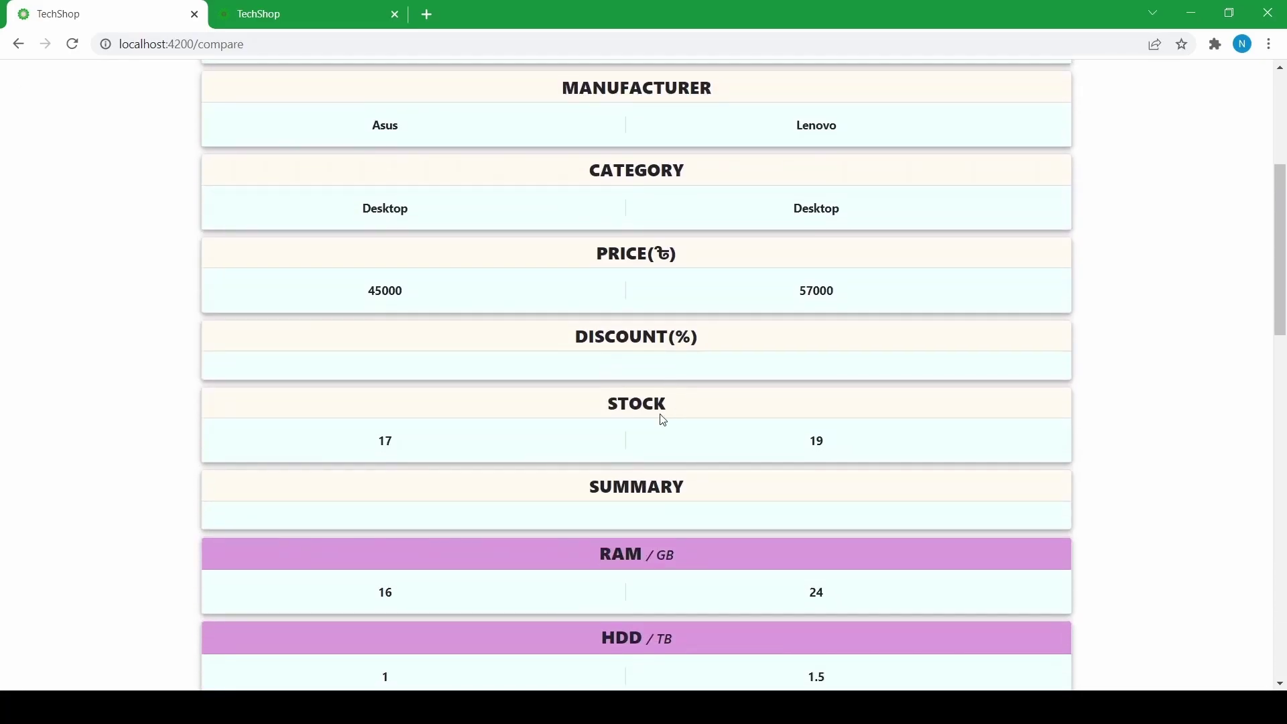
{"action": "scroll", "coordinate": [541, 418], "scroll_direction": "up", "scroll_amount": 4}
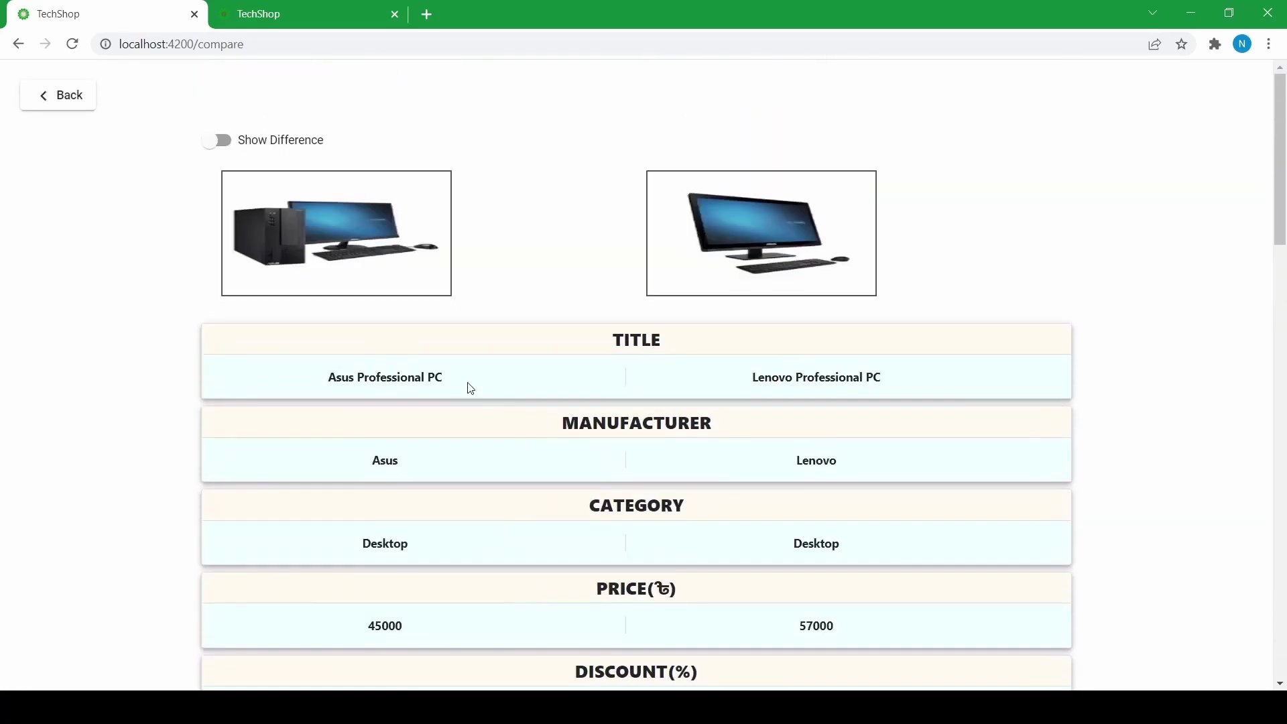
{"action": "scroll", "coordinate": [453, 383], "scroll_direction": "down", "scroll_amount": 12}
{"action": "scroll", "coordinate": [453, 383], "scroll_direction": "up", "scroll_amount": 12}
{"action": "scroll", "coordinate": [518, 236], "scroll_direction": "down", "scroll_amount": 8}
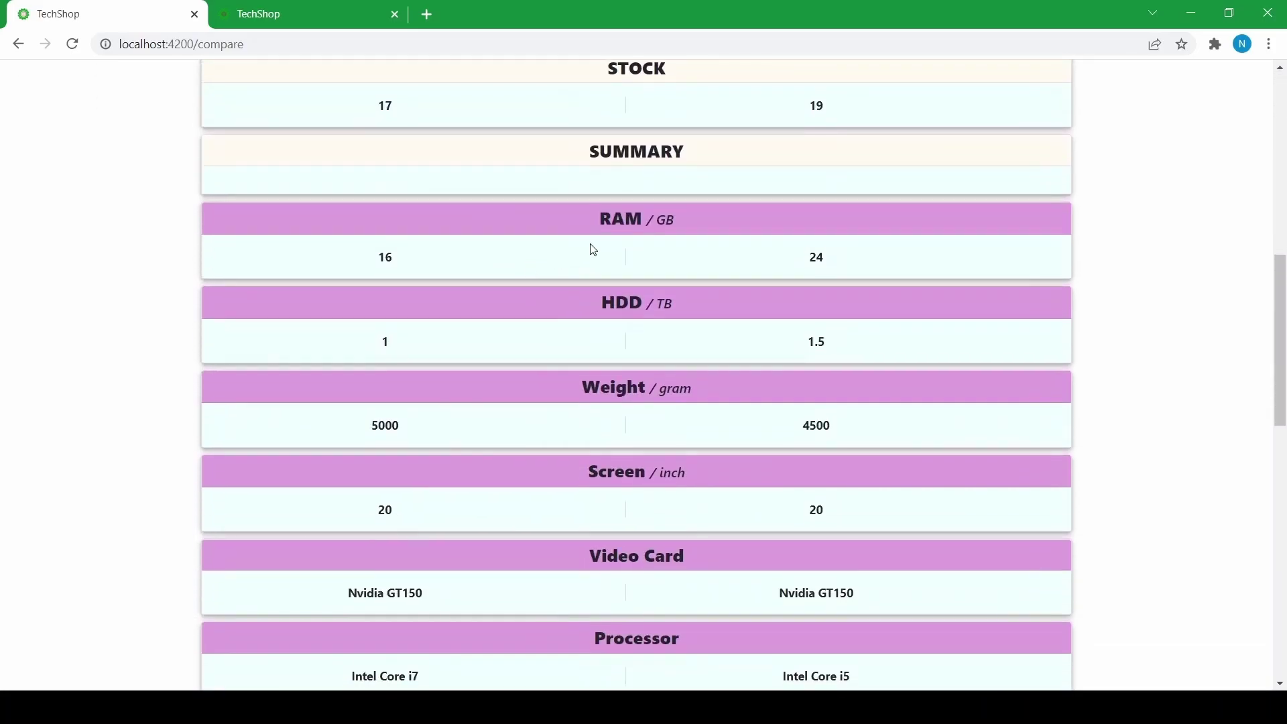
{"action": "scroll", "coordinate": [587, 261], "scroll_direction": "down", "scroll_amount": 2}
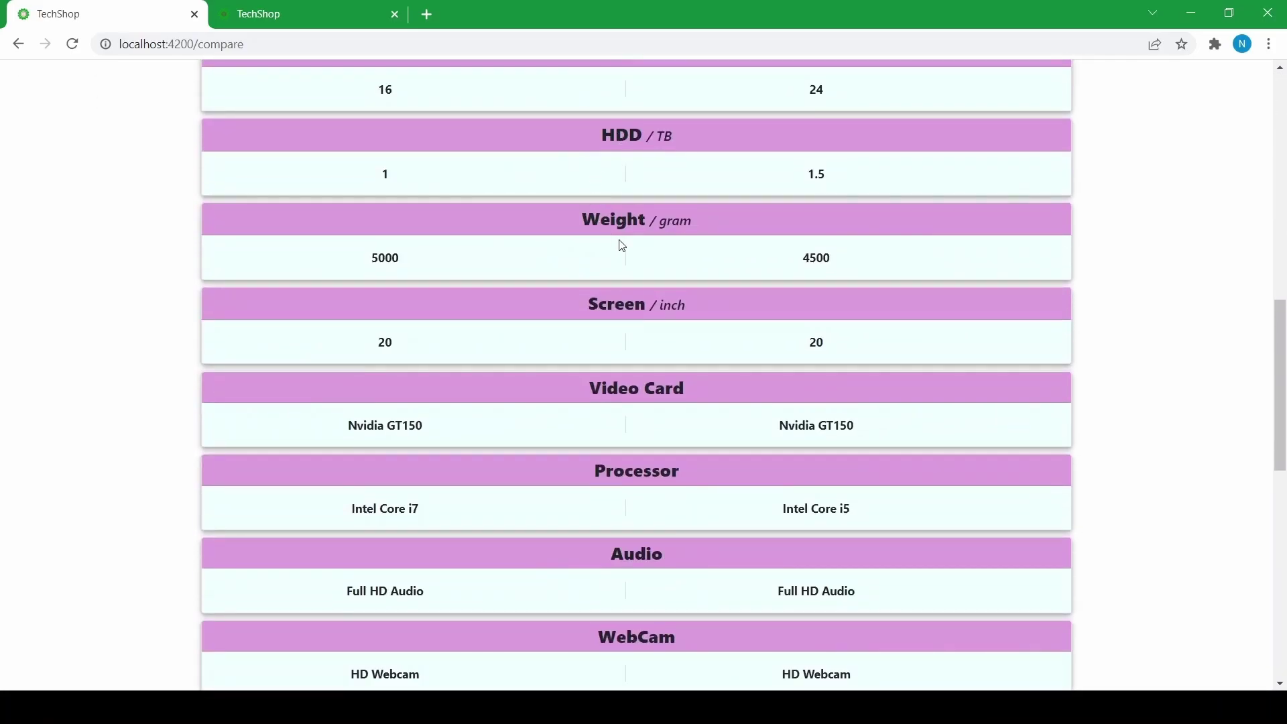
{"action": "scroll", "coordinate": [574, 326], "scroll_direction": "down", "scroll_amount": 2}
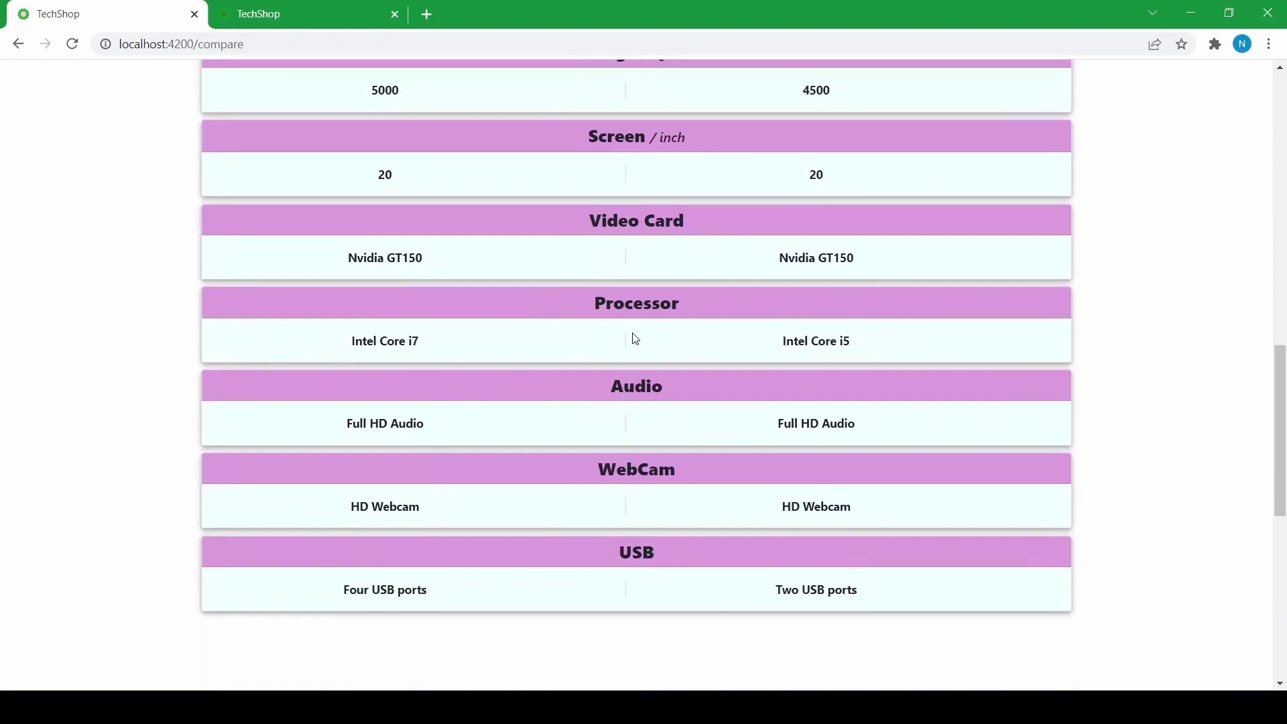
{"action": "scroll", "coordinate": [630, 339], "scroll_direction": "down", "scroll_amount": 1}
{"action": "scroll", "coordinate": [609, 404], "scroll_direction": "up", "scroll_amount": 12}
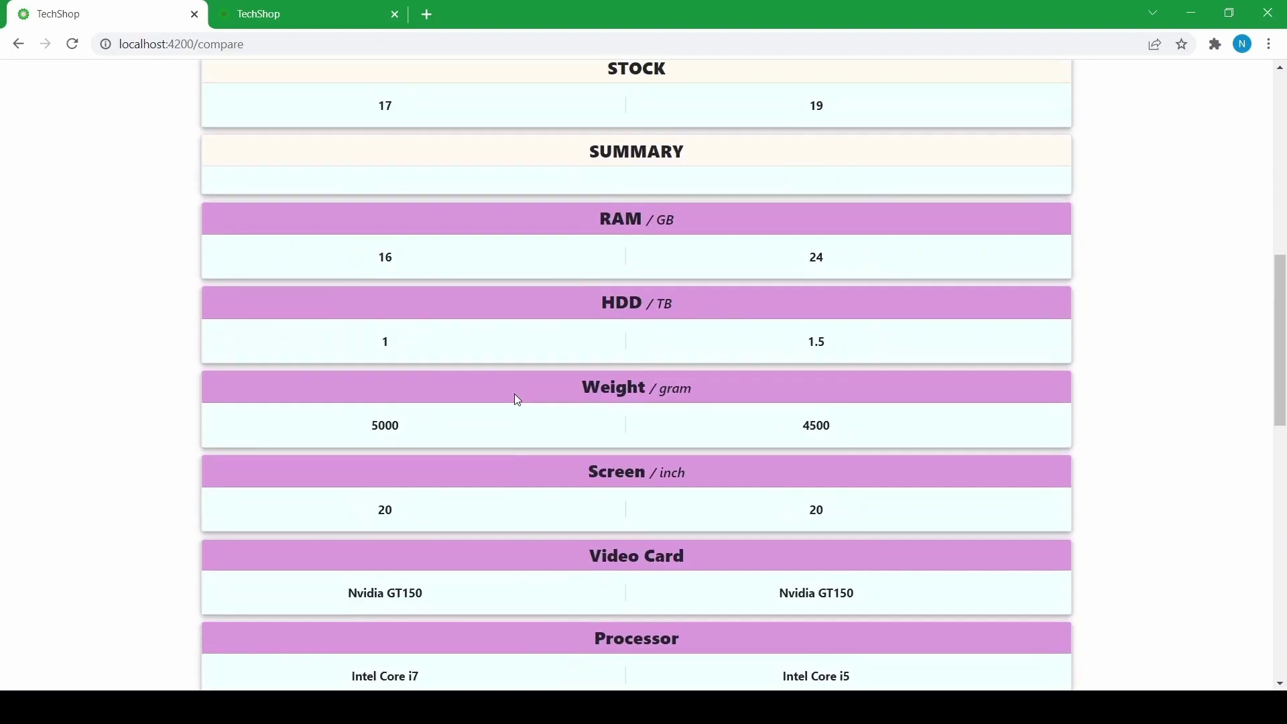
{"action": "scroll", "coordinate": [511, 382], "scroll_direction": "down", "scroll_amount": 3}
{"action": "scroll", "coordinate": [485, 356], "scroll_direction": "up", "scroll_amount": 4}
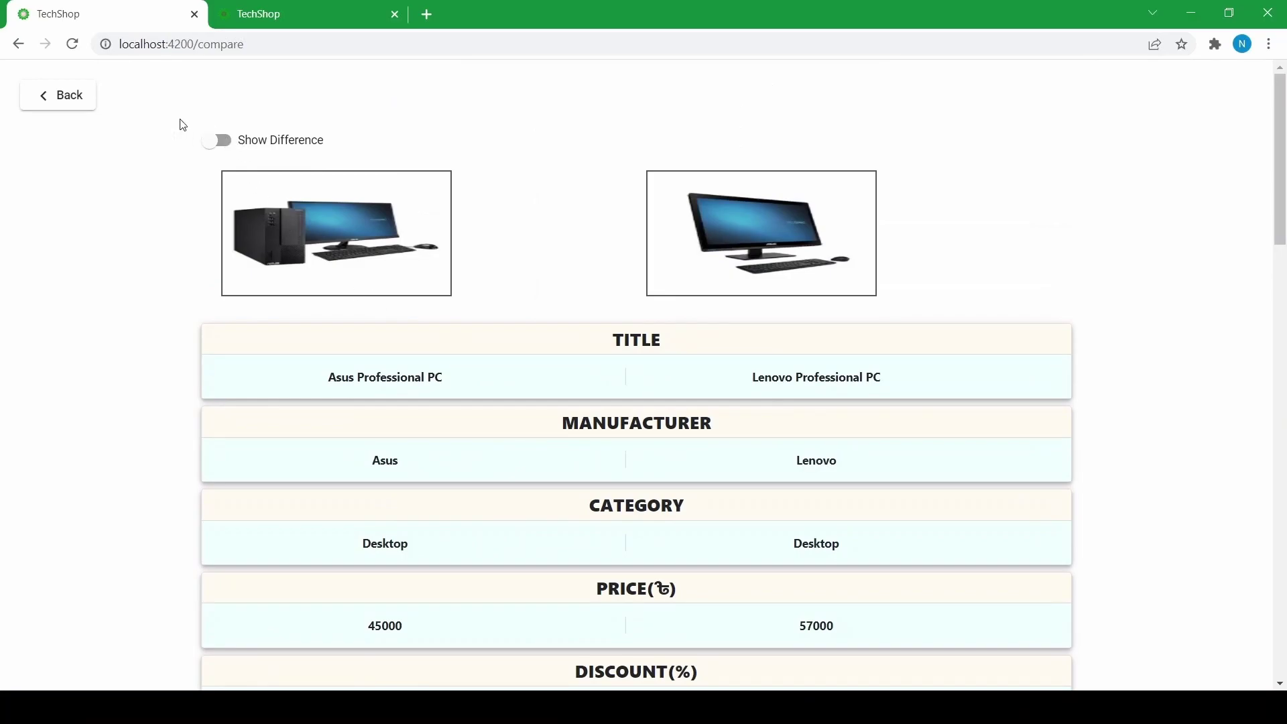
{"action": "left_click", "coordinate": [214, 141]}
{"action": "scroll", "coordinate": [384, 184], "scroll_direction": "down", "scroll_amount": 6}
{"action": "scroll", "coordinate": [386, 195], "scroll_direction": "down", "scroll_amount": 4}
{"action": "scroll", "coordinate": [376, 211], "scroll_direction": "up", "scroll_amount": 3}
{"action": "scroll", "coordinate": [560, 312], "scroll_direction": "down", "scroll_amount": 1}
{"action": "scroll", "coordinate": [385, 288], "scroll_direction": "up", "scroll_amount": 8}
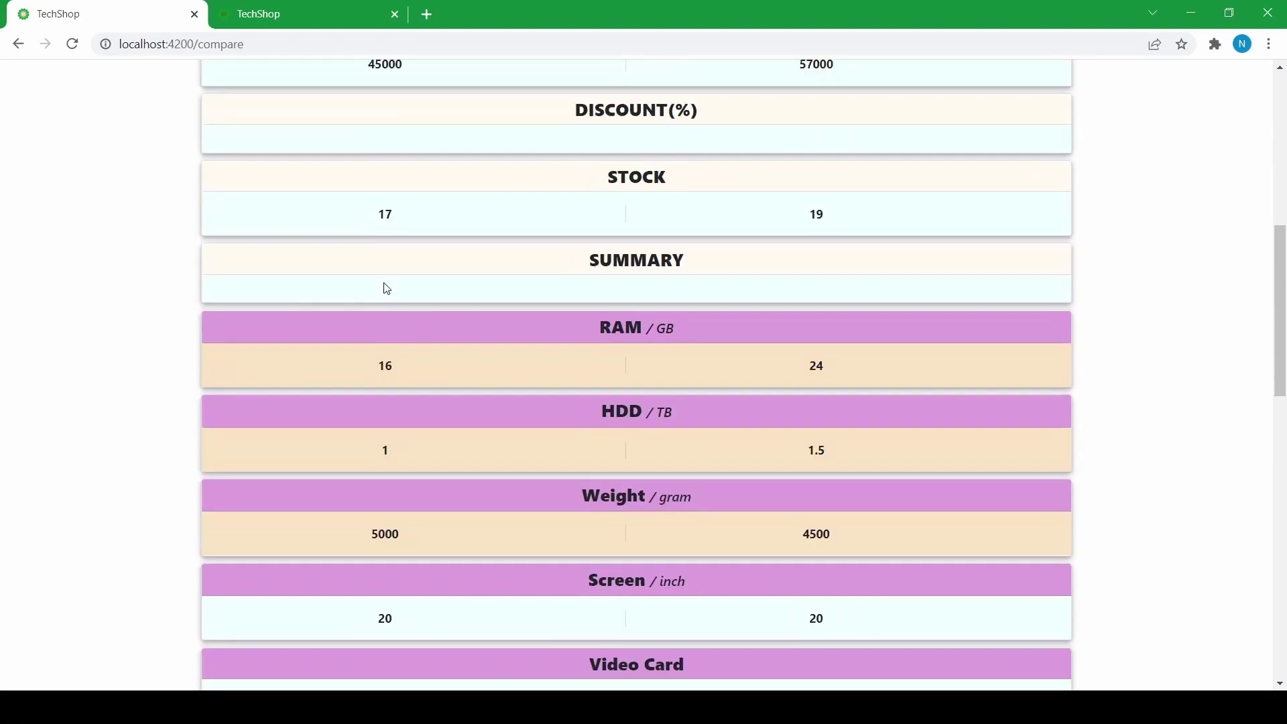
{"action": "scroll", "coordinate": [402, 279], "scroll_direction": "down", "scroll_amount": 11}
{"action": "scroll", "coordinate": [413, 248], "scroll_direction": "up", "scroll_amount": 3}
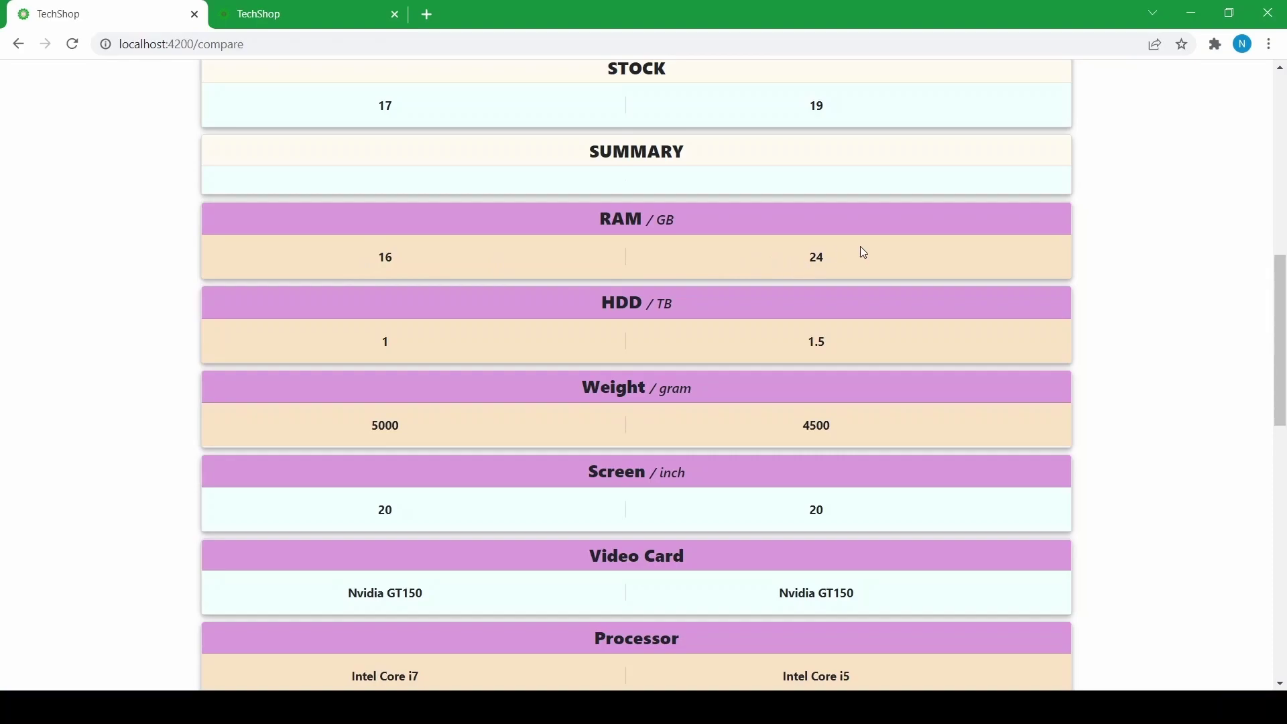
{"action": "scroll", "coordinate": [798, 269], "scroll_direction": "down", "scroll_amount": 3}
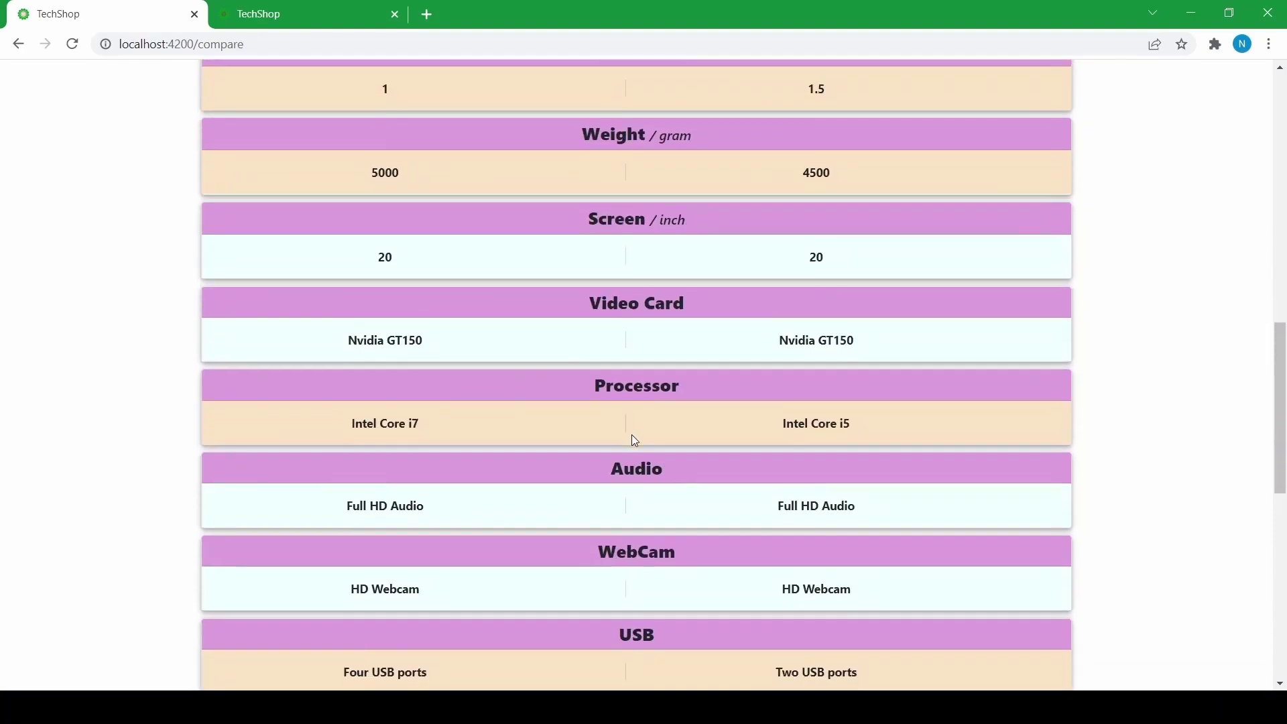
{"action": "scroll", "coordinate": [634, 437], "scroll_direction": "down", "scroll_amount": 2}
{"action": "scroll", "coordinate": [517, 362], "scroll_direction": "up", "scroll_amount": 2}
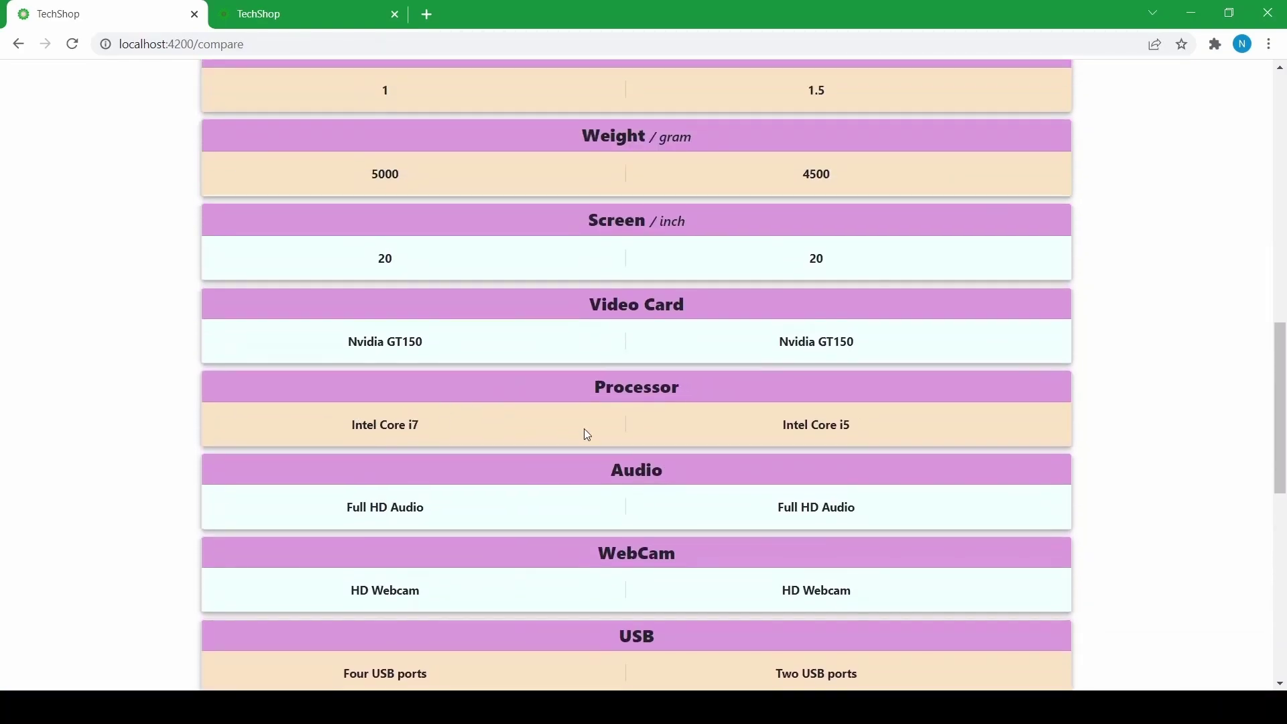
{"action": "scroll", "coordinate": [429, 412], "scroll_direction": "up", "scroll_amount": 6}
{"action": "scroll", "coordinate": [284, 299], "scroll_direction": "up", "scroll_amount": 5}
{"action": "scroll", "coordinate": [454, 400], "scroll_direction": "down", "scroll_amount": 10}
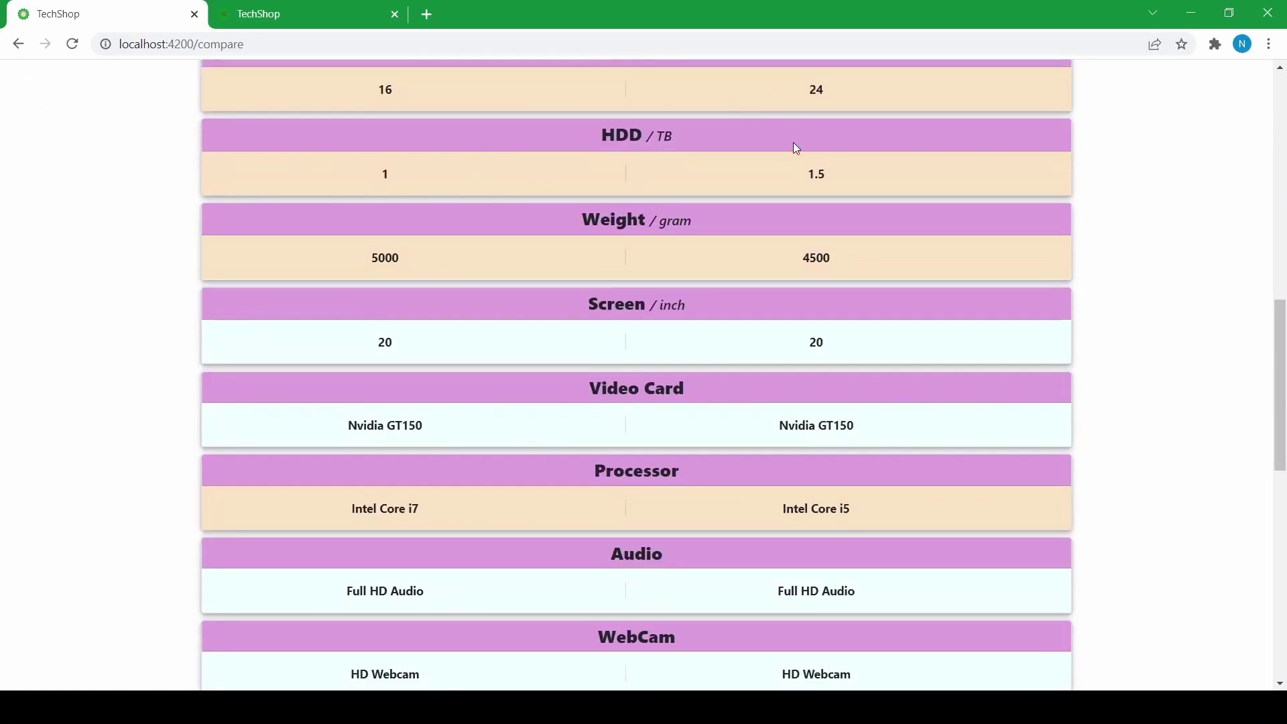
{"action": "scroll", "coordinate": [745, 298], "scroll_direction": "up", "scroll_amount": 7}
- Go back to the Desktop listing and switch to the Electrical Components category
{"action": "scroll", "coordinate": [628, 308], "scroll_direction": "up", "scroll_amount": 5}
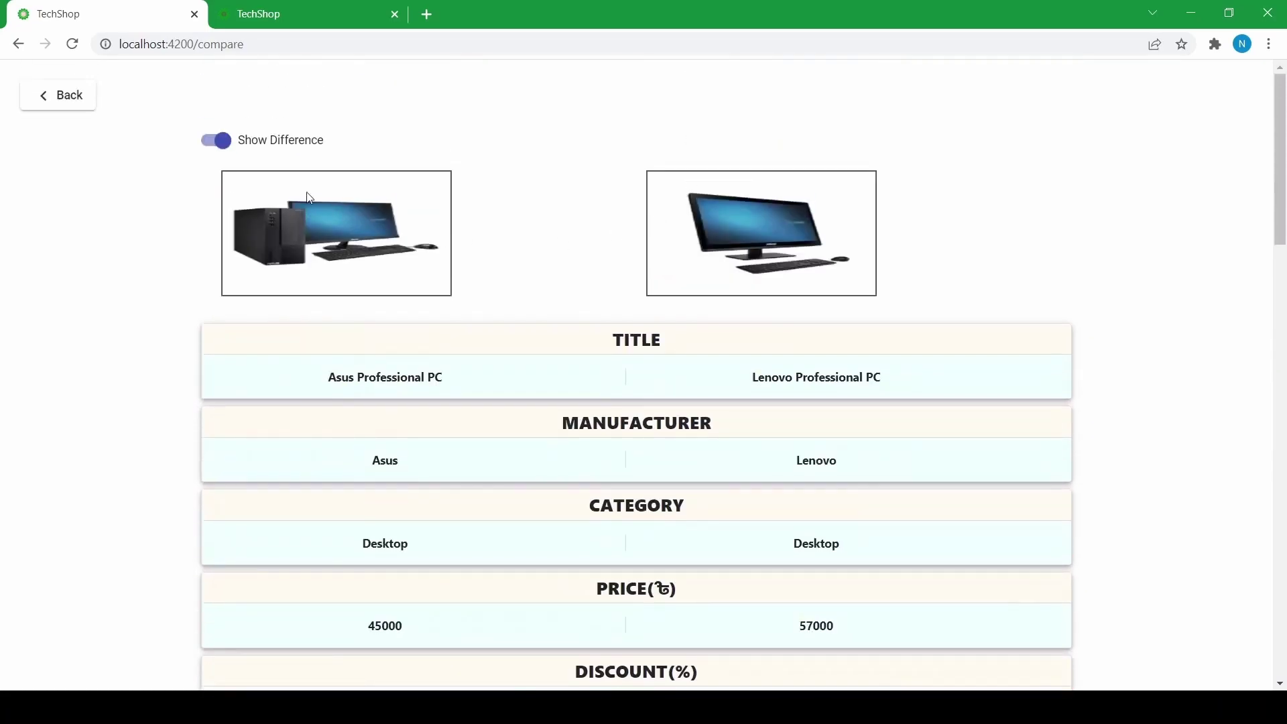
{"action": "left_click", "coordinate": [69, 108]}
{"action": "left_click", "coordinate": [345, 92]}
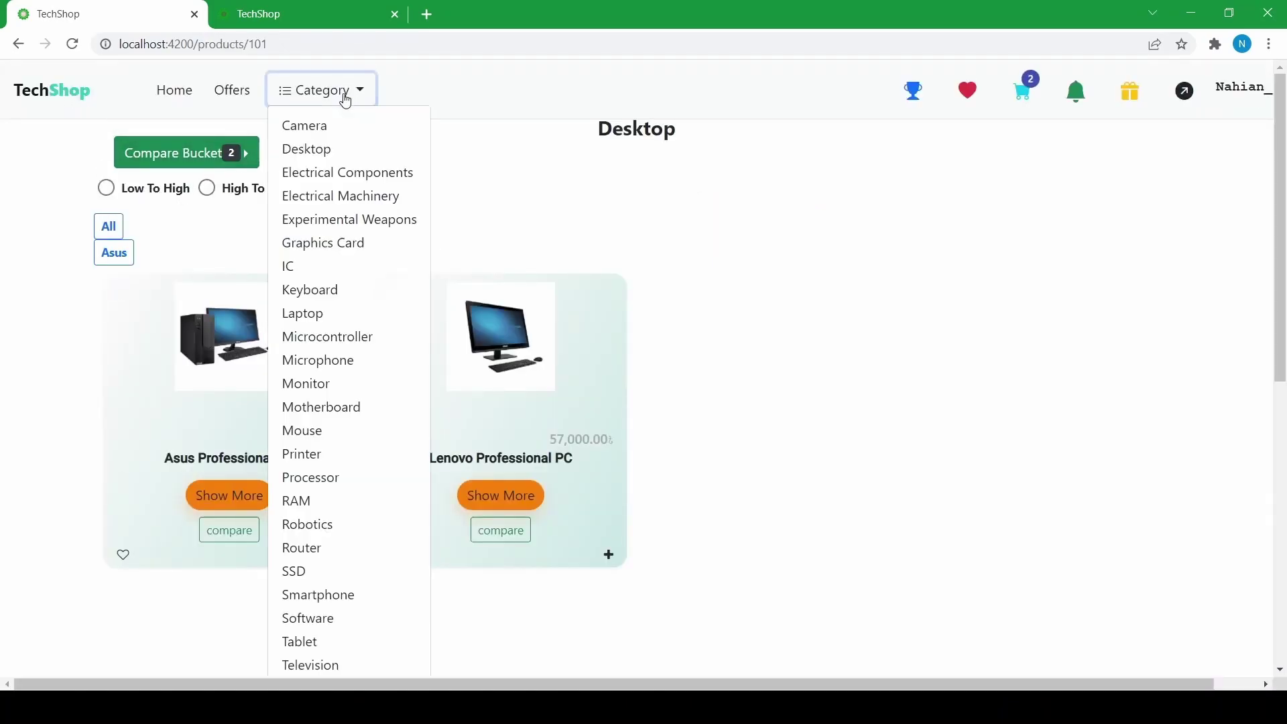
{"action": "left_click", "coordinate": [344, 172]}
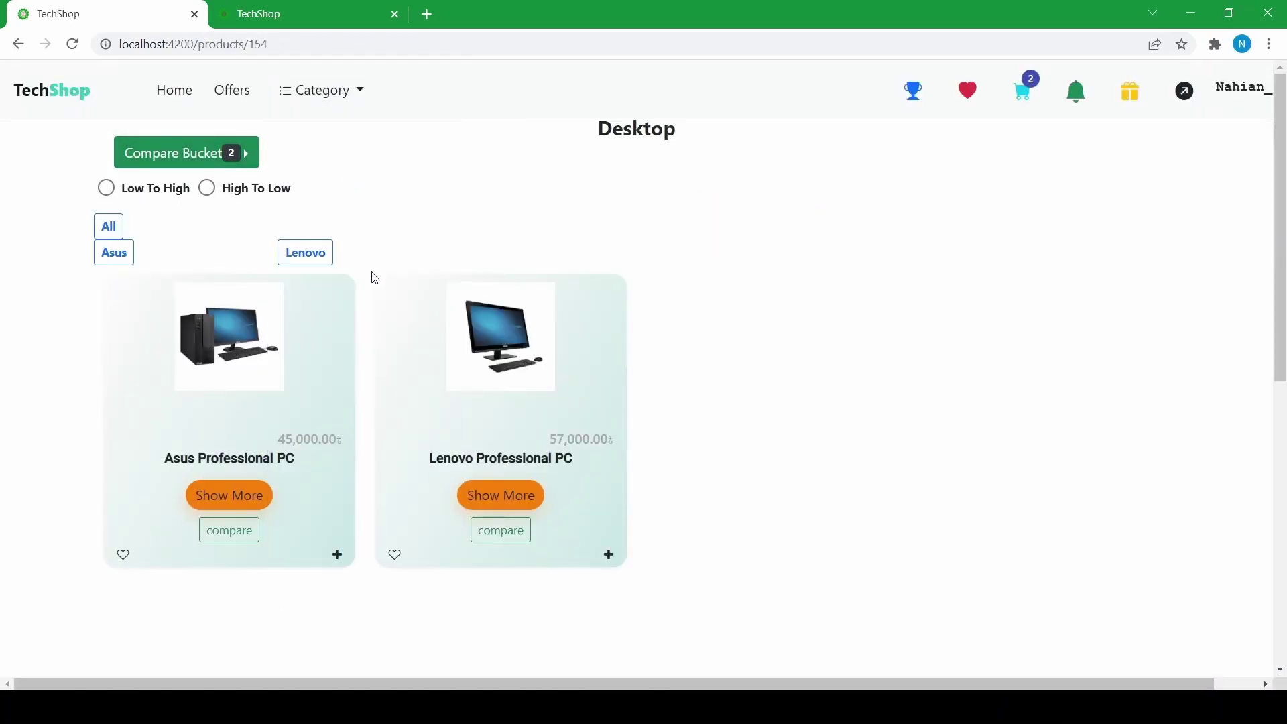
- Add the 10 Ohm and 1k Ohm resistors to the compare bucket and view its contents
{"action": "scroll", "coordinate": [451, 315], "scroll_direction": "down", "scroll_amount": 1}
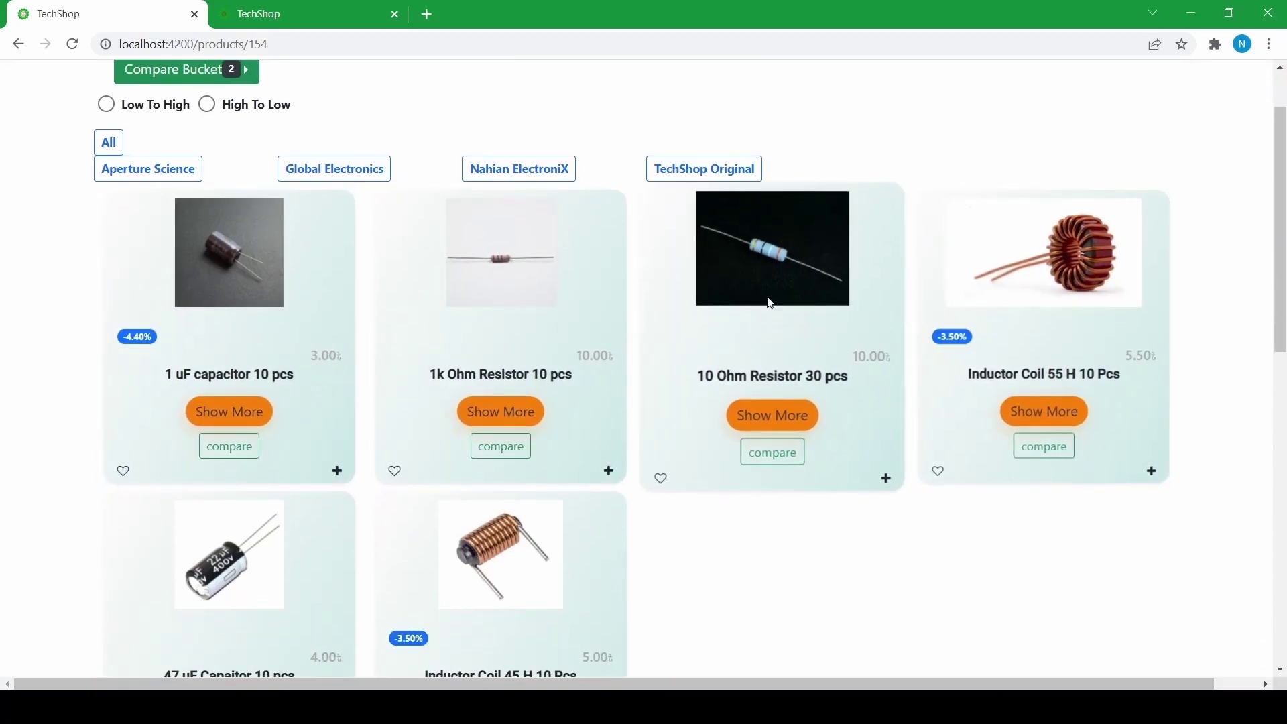
{"action": "scroll", "coordinate": [872, 342], "scroll_direction": "down", "scroll_amount": 1}
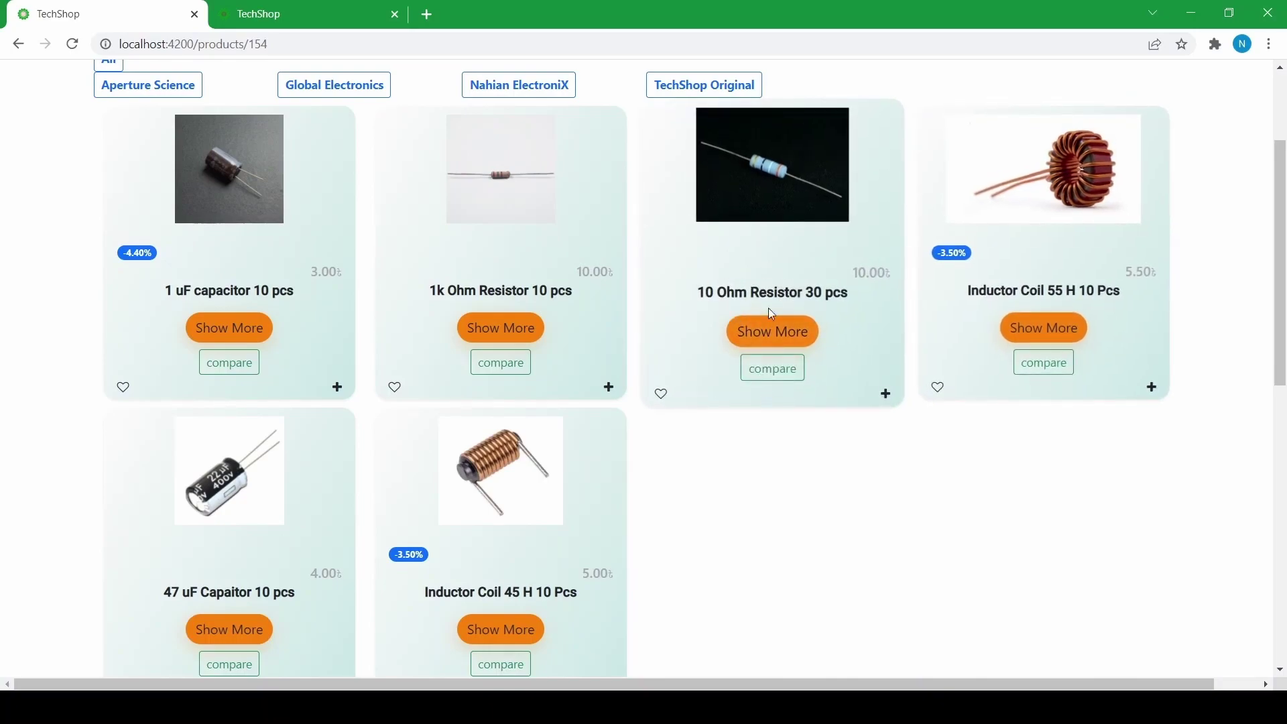
{"action": "left_click", "coordinate": [754, 367]}
{"action": "left_click", "coordinate": [501, 366]}
{"action": "scroll", "coordinate": [356, 372], "scroll_direction": "up", "scroll_amount": 3}
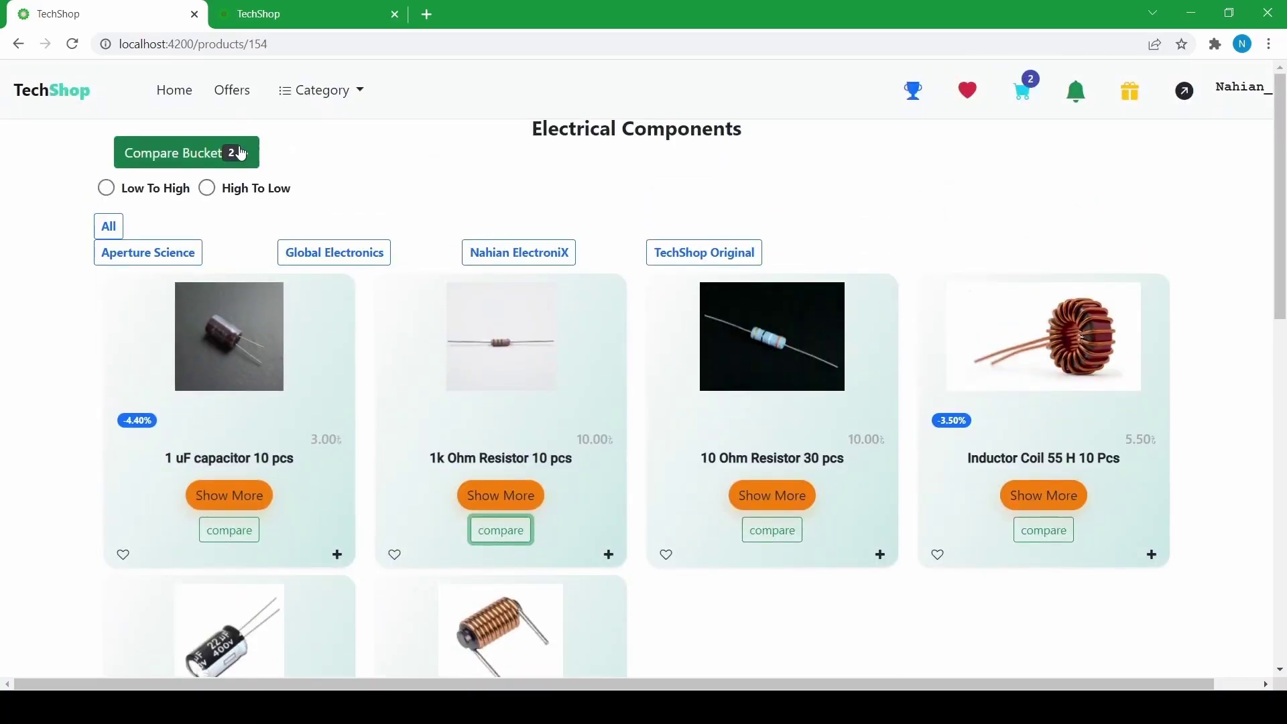
{"action": "left_click", "coordinate": [242, 154]}
{"action": "left_click", "coordinate": [293, 193]}
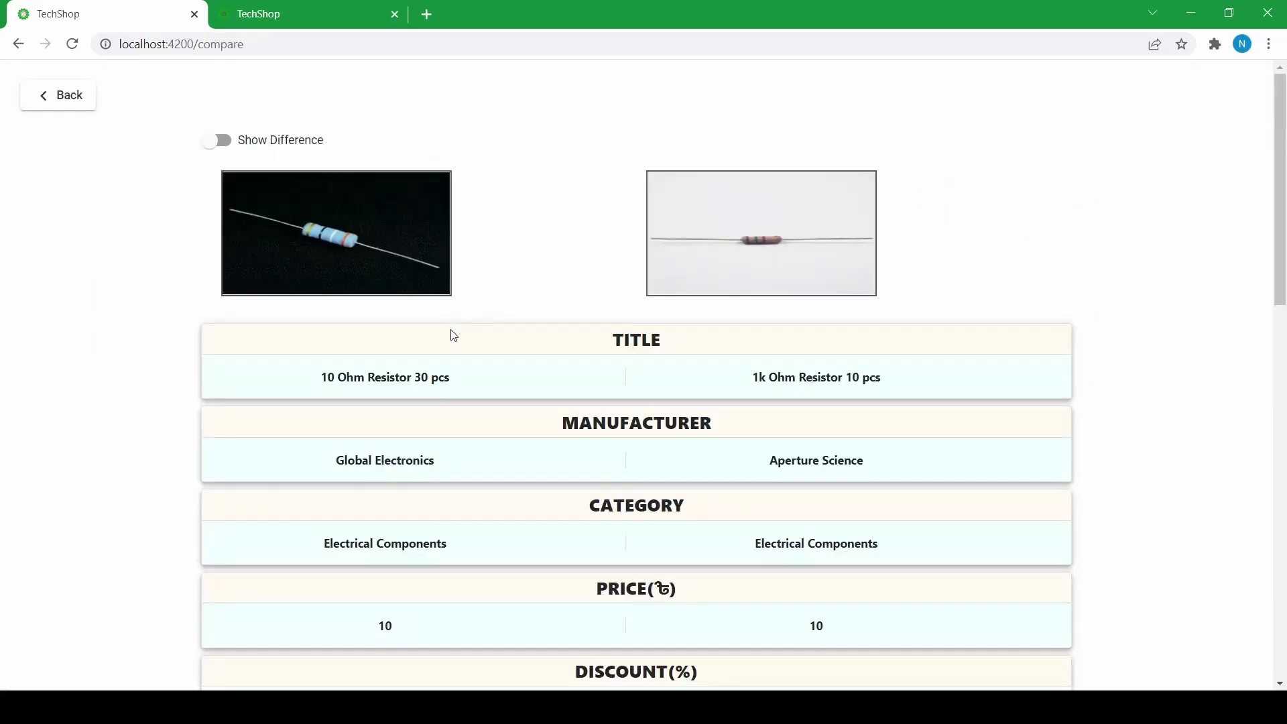
{"action": "scroll", "coordinate": [455, 335], "scroll_direction": "down", "scroll_amount": 7}
{"action": "scroll", "coordinate": [458, 335], "scroll_direction": "up", "scroll_amount": 6}
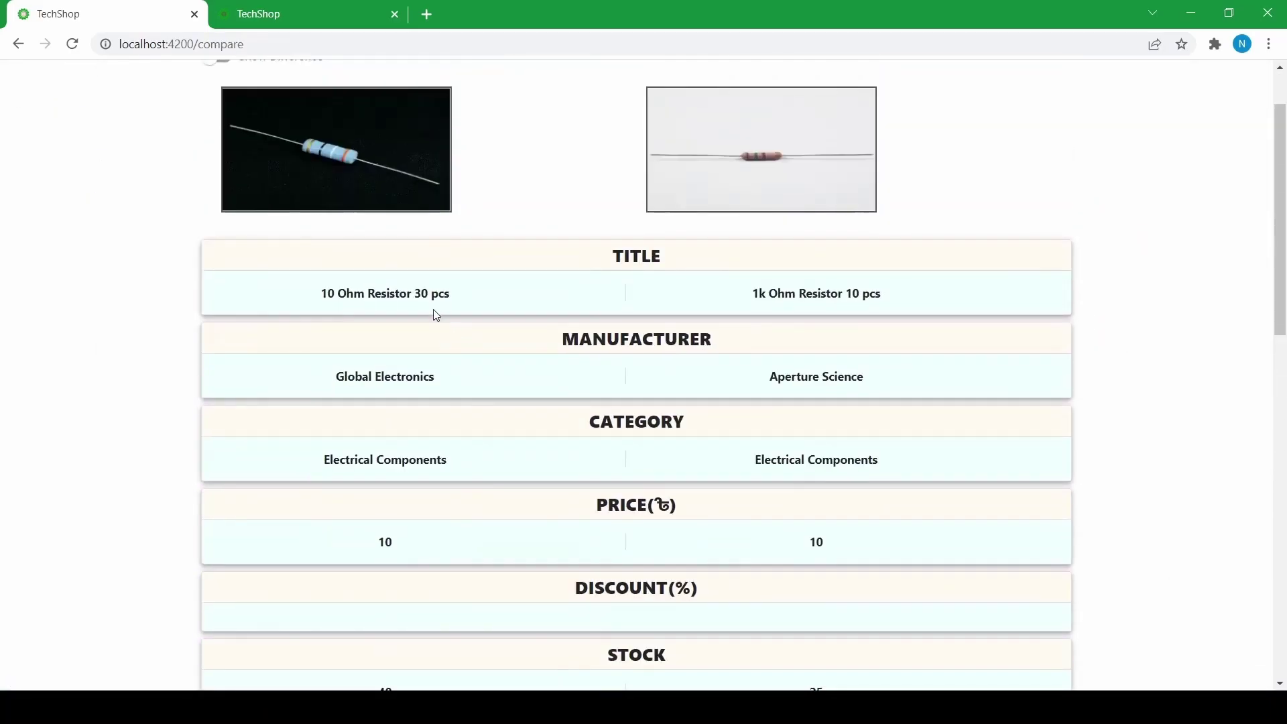
{"action": "scroll", "coordinate": [381, 295], "scroll_direction": "up", "scroll_amount": 1}
{"action": "scroll", "coordinate": [497, 290], "scroll_direction": "down", "scroll_amount": 6}
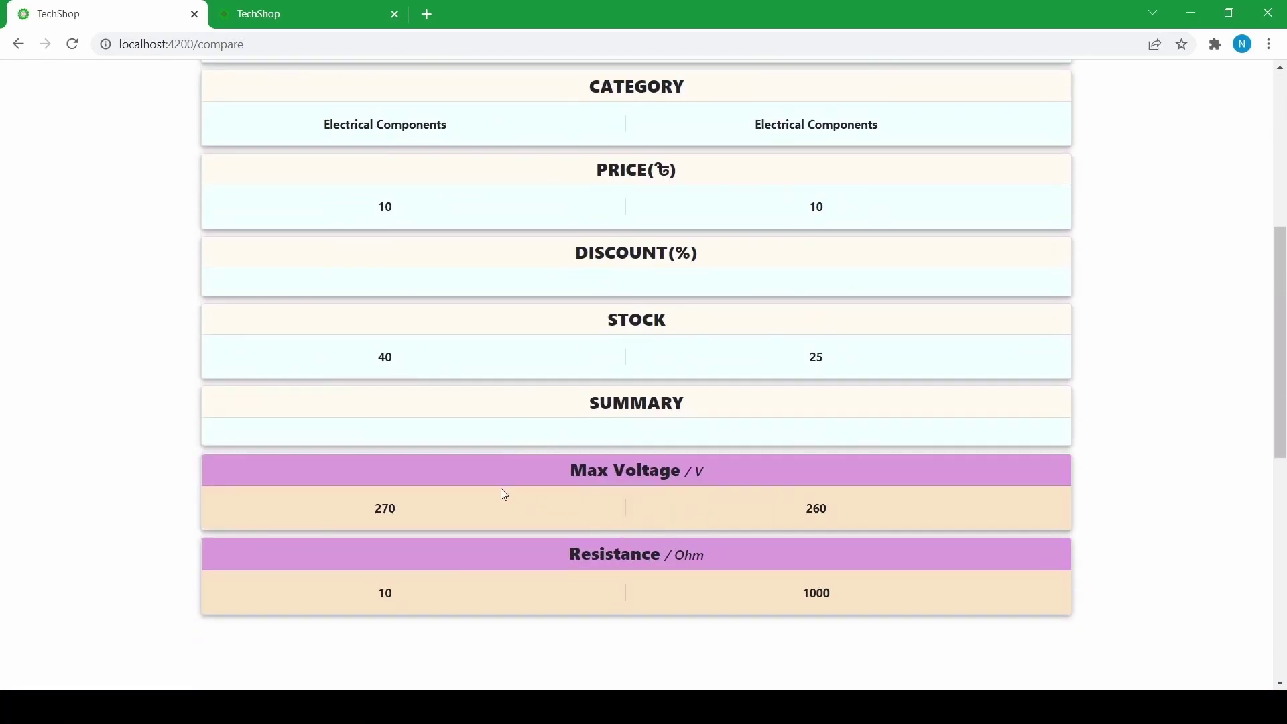
{"action": "scroll", "coordinate": [405, 513], "scroll_direction": "down", "scroll_amount": 1}
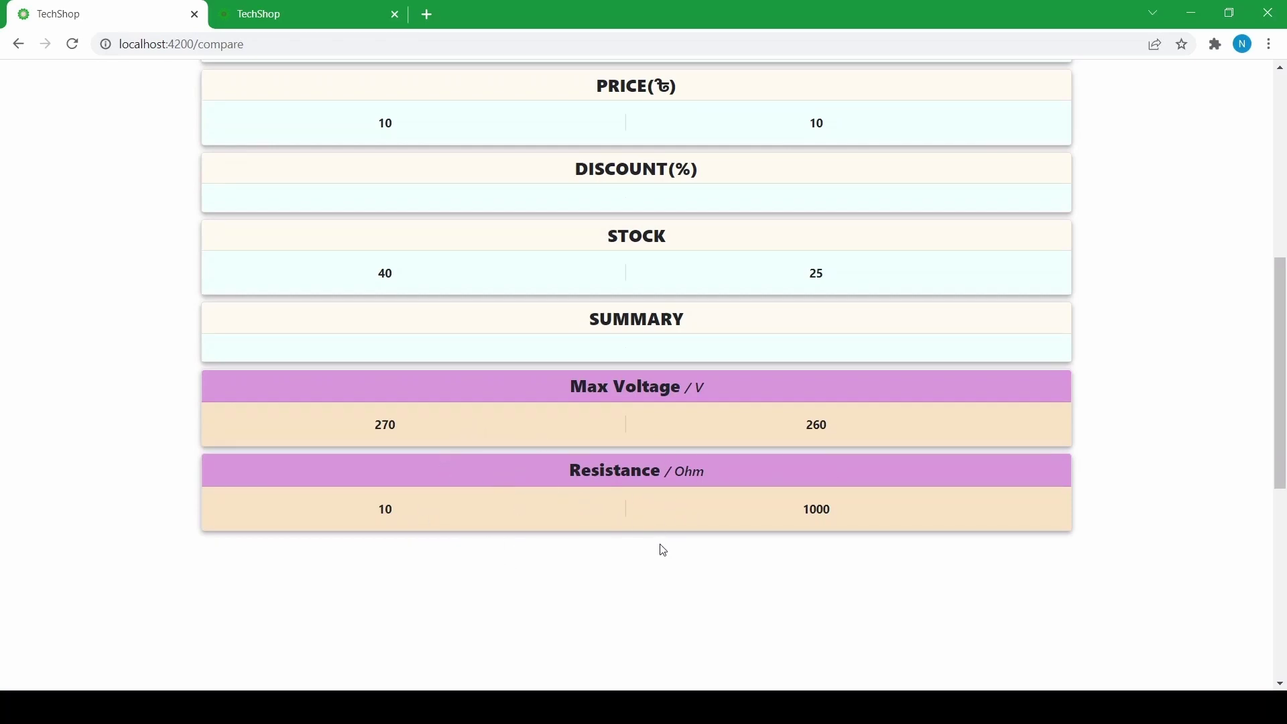
{"action": "scroll", "coordinate": [661, 548], "scroll_direction": "up", "scroll_amount": 6}
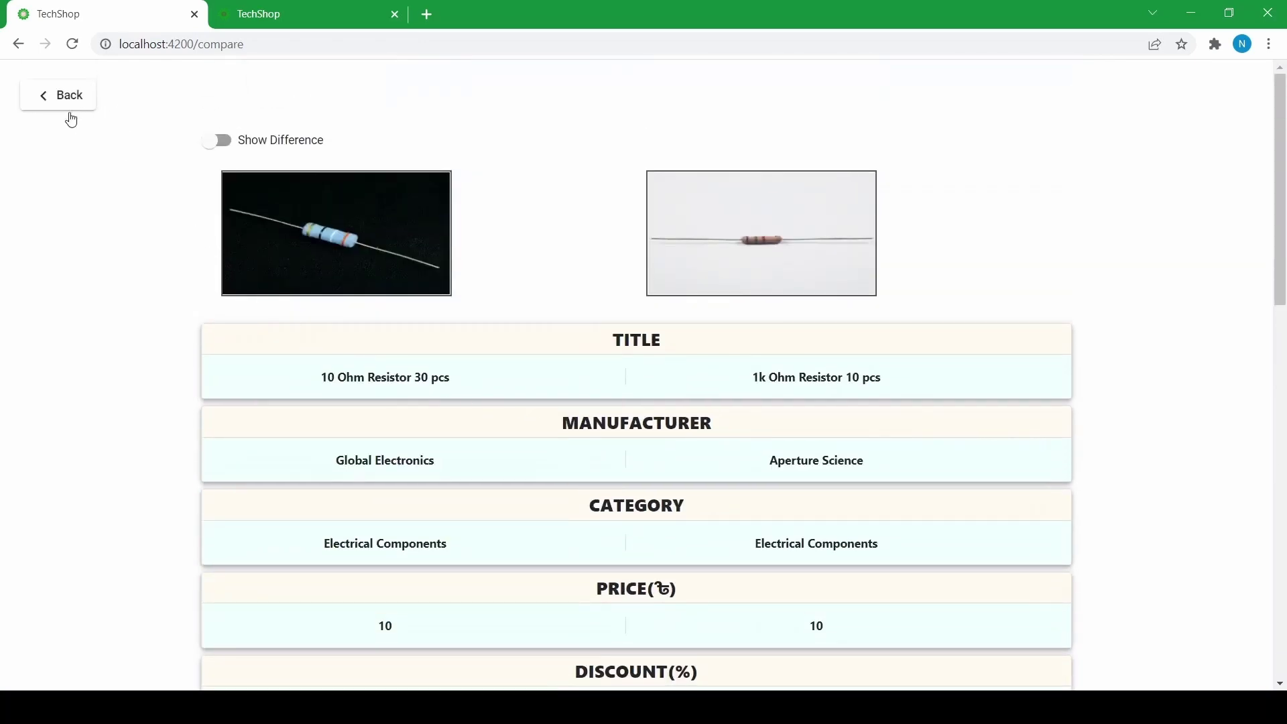
{"action": "left_click", "coordinate": [74, 100]}
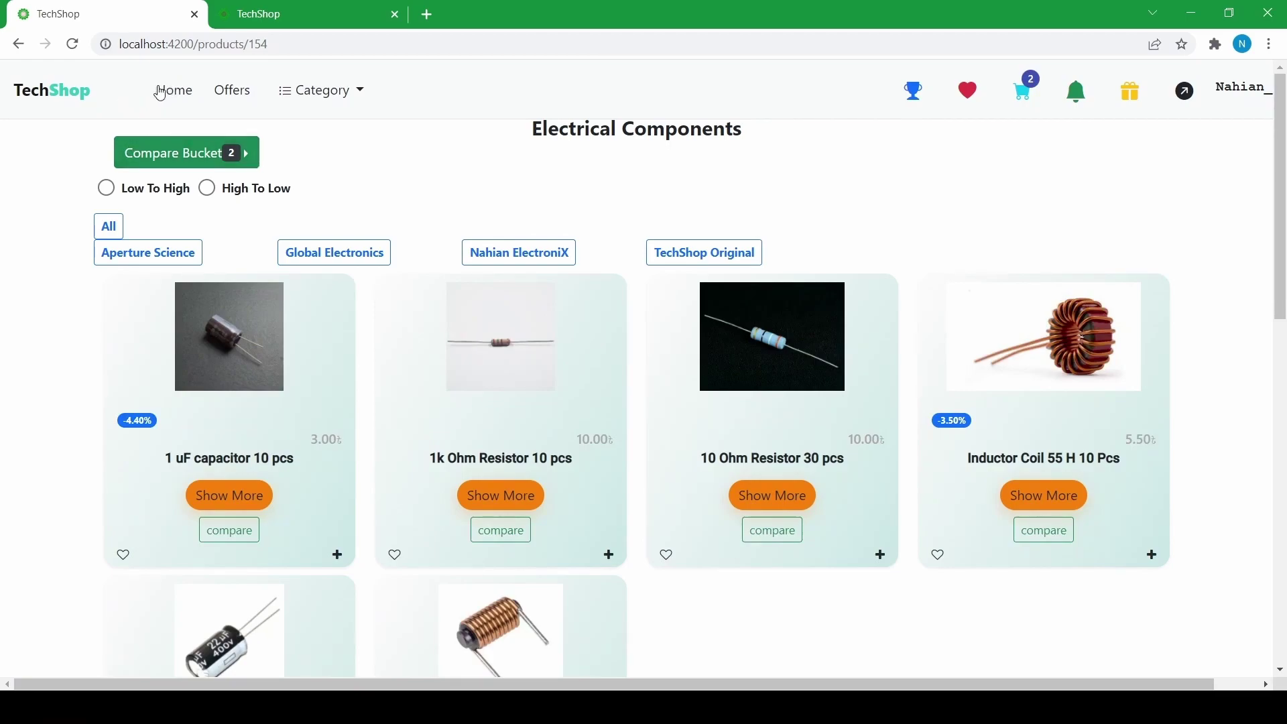
- From the home page, search for 'Samsung', which finds only the Samsung M10 at 25,000
{"action": "left_click", "coordinate": [161, 93]}
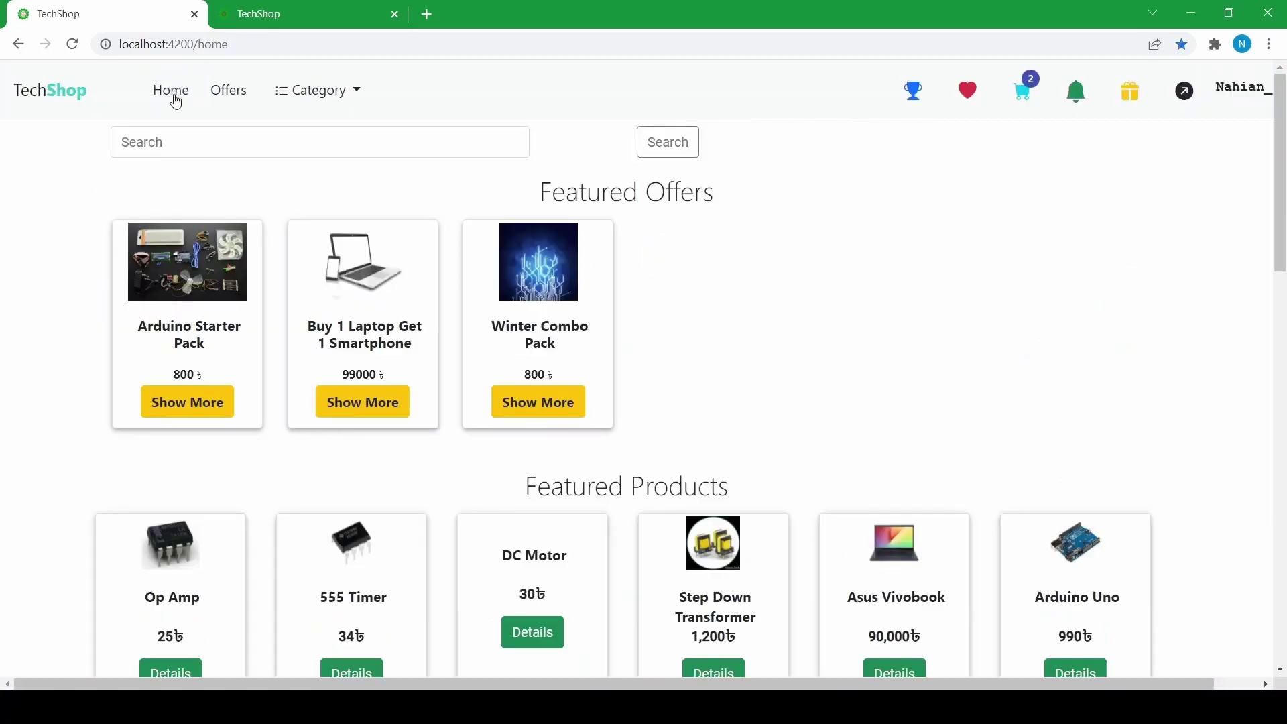
{"action": "left_click", "coordinate": [184, 135]}
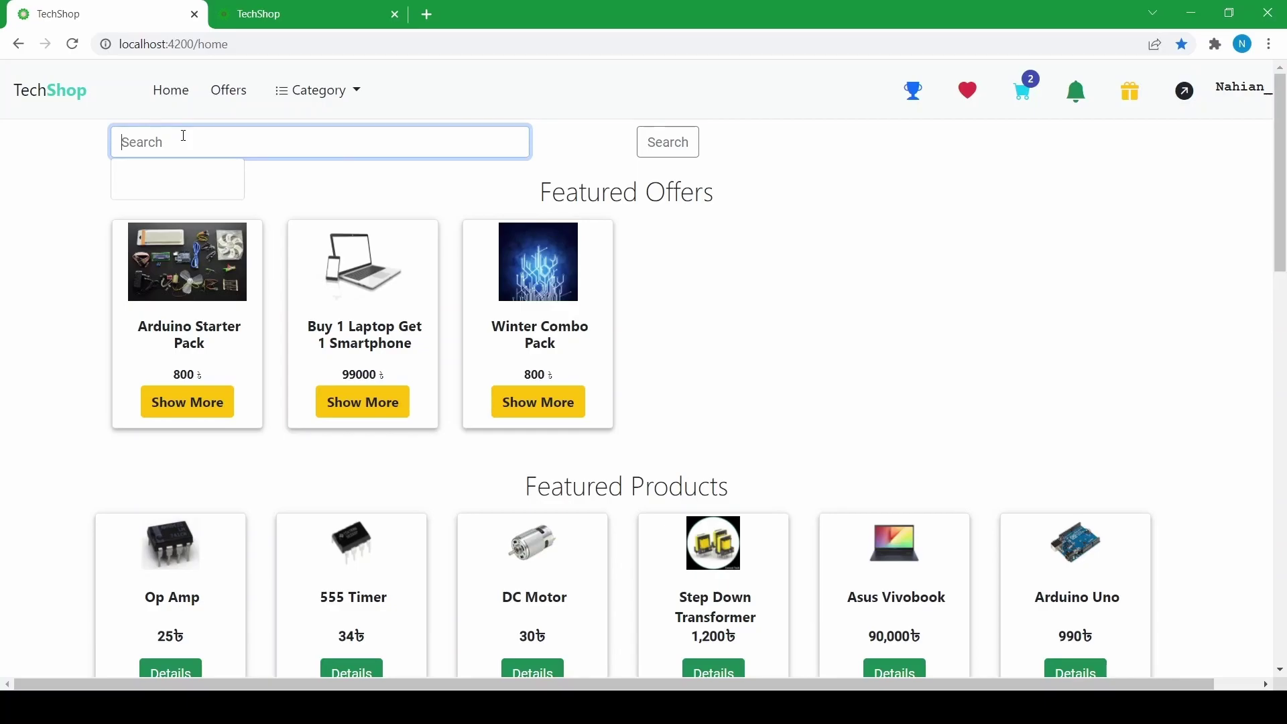
{"action": "type", "text": "S"}
{"action": "type", "text": "m"}
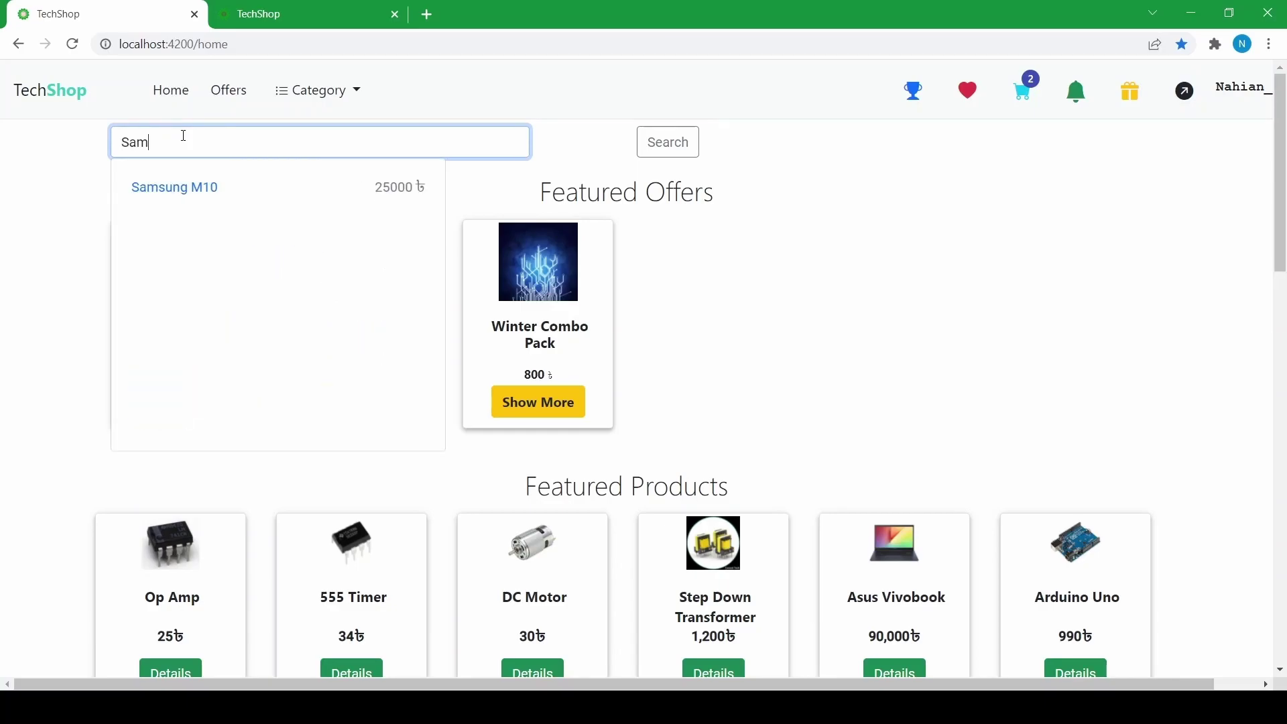
{"action": "type", "text": "su"}
{"action": "key", "text": "ctrl+a"}
{"action": "type", "text": "Samsung"}
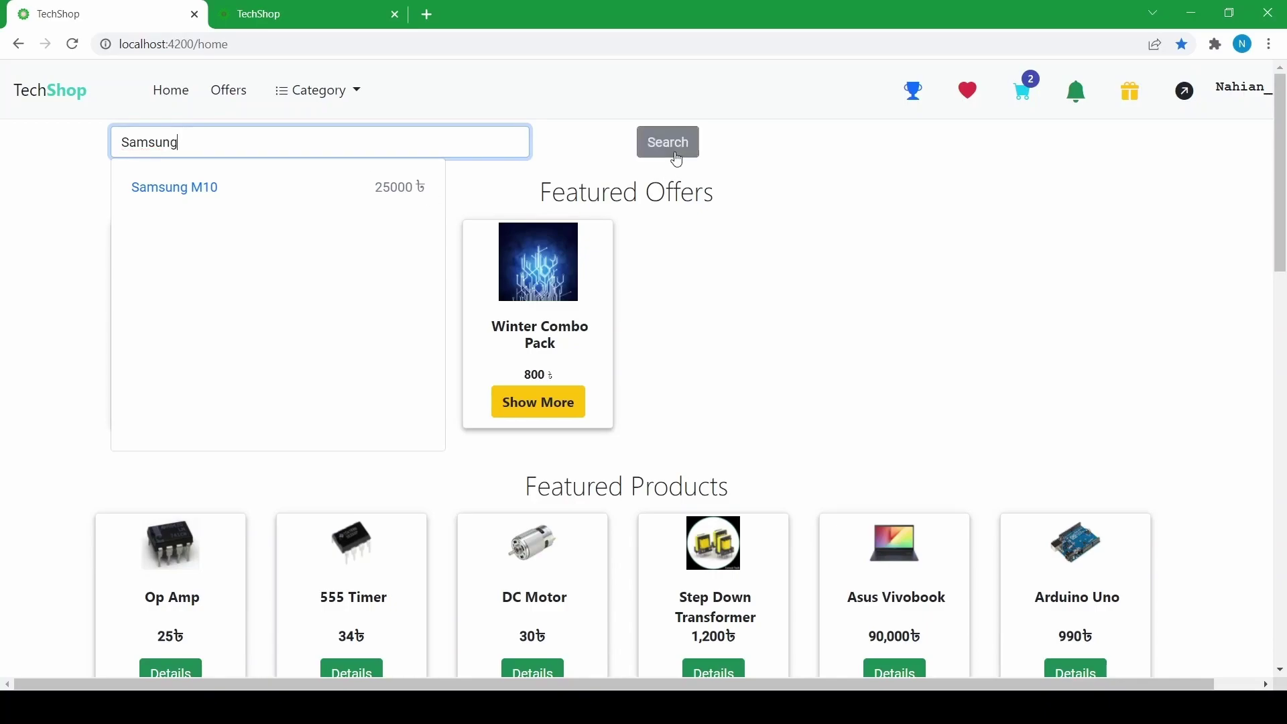
{"action": "left_click", "coordinate": [670, 149]}
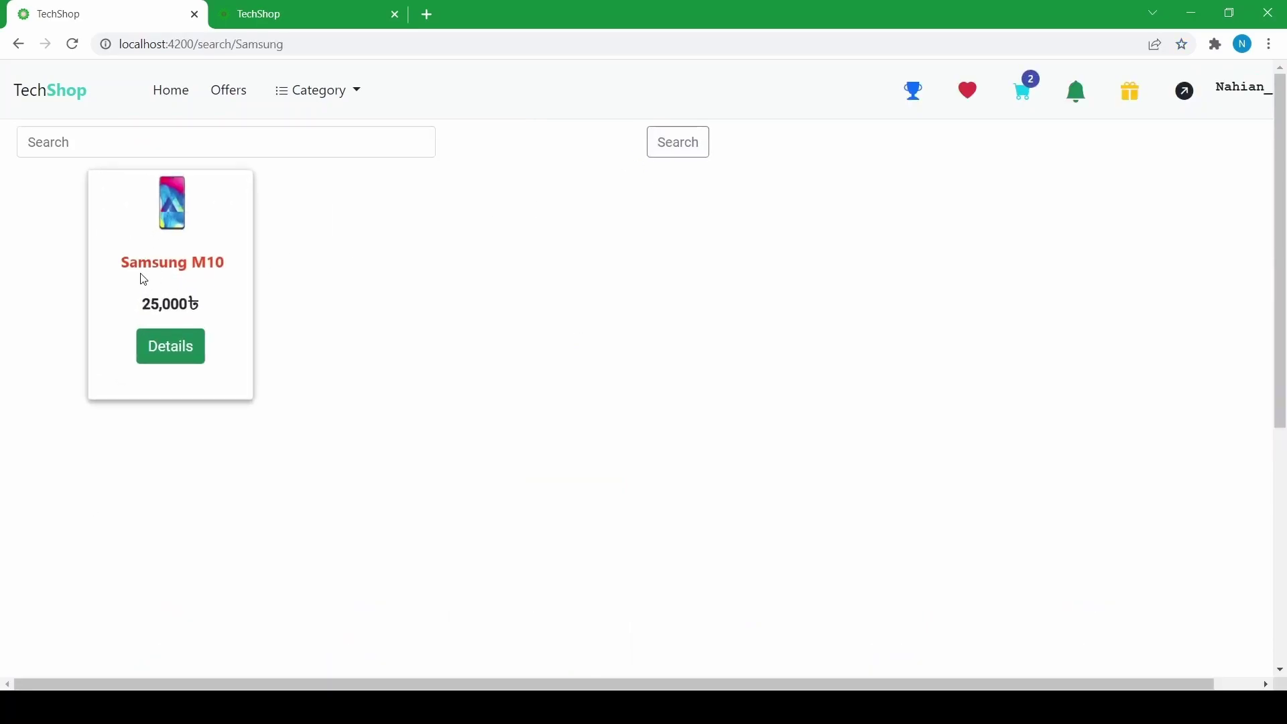
{"action": "scroll", "coordinate": [215, 373], "scroll_direction": "down", "scroll_amount": 3}
{"action": "scroll", "coordinate": [209, 379], "scroll_direction": "up", "scroll_amount": 3}
- Open the wishlist and view the Arduino Starter Pack details before returning to it
{"action": "left_click", "coordinate": [75, 87]}
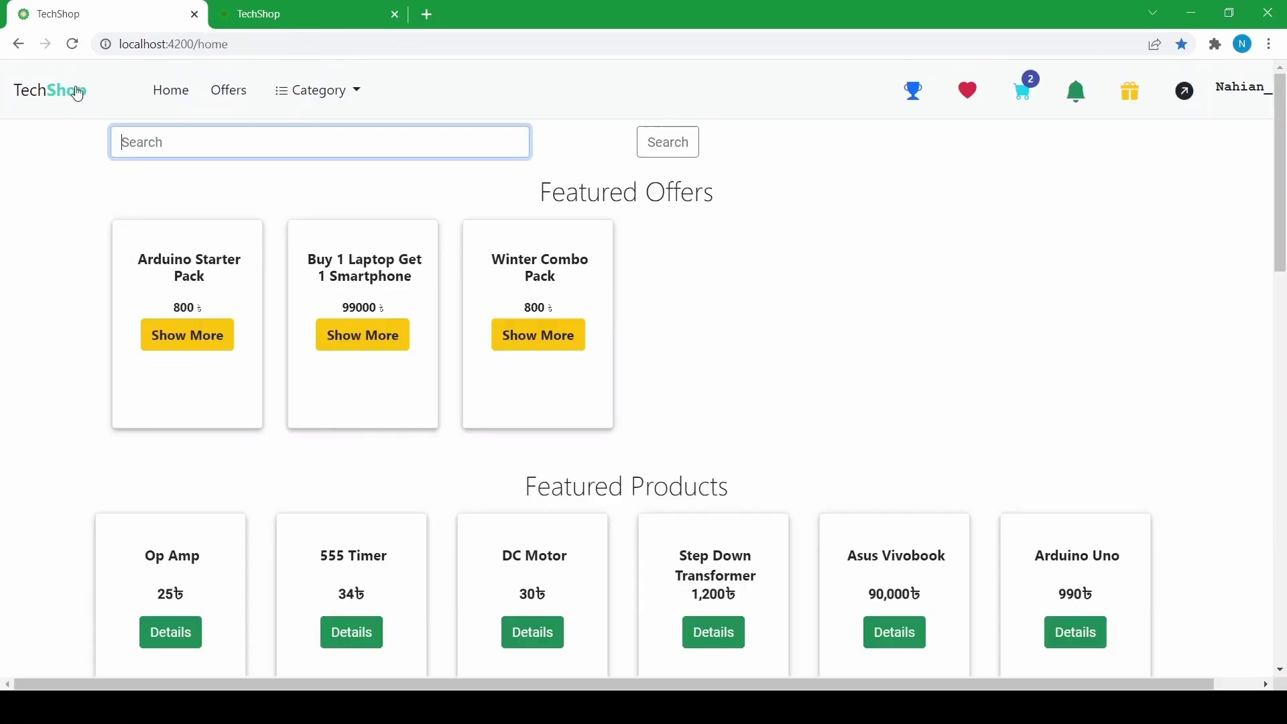
{"action": "left_click", "coordinate": [972, 100]}
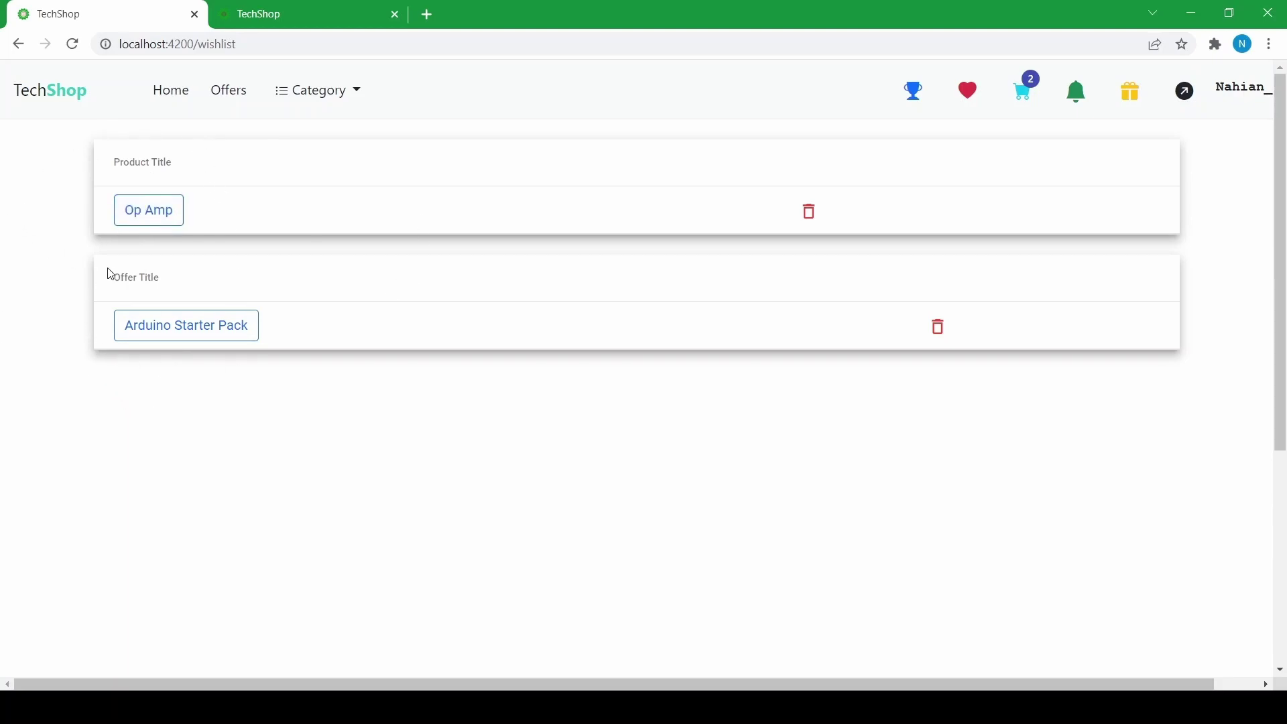
{"action": "left_click", "coordinate": [152, 329]}
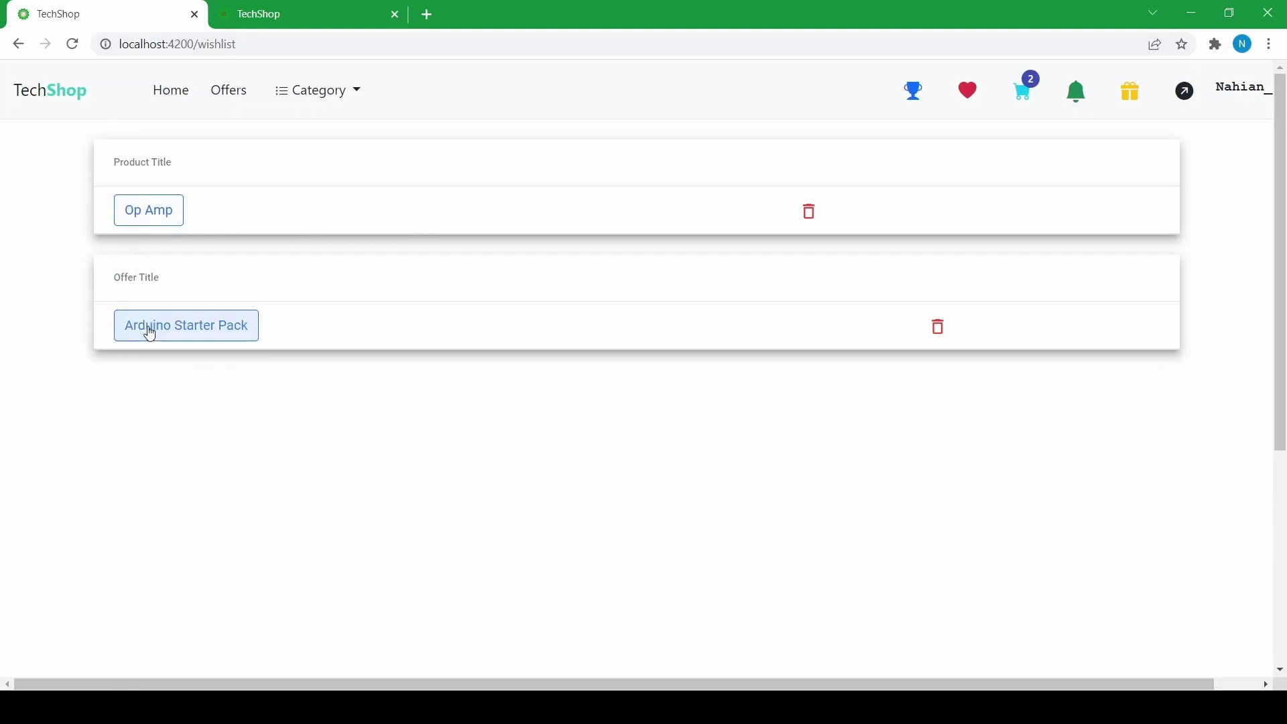
{"action": "left_click", "coordinate": [144, 331]}
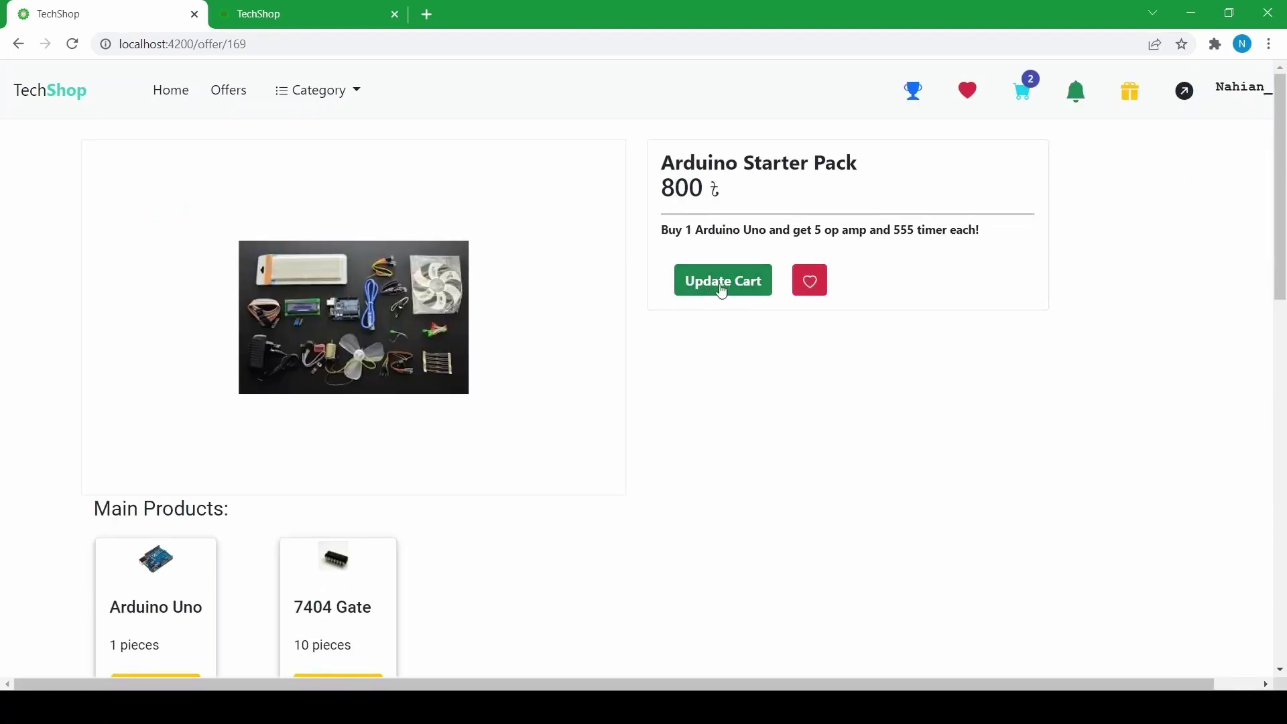
{"action": "scroll", "coordinate": [437, 405], "scroll_direction": "down", "scroll_amount": 5}
{"action": "scroll", "coordinate": [403, 385], "scroll_direction": "up", "scroll_amount": 5}
{"action": "left_click", "coordinate": [15, 45]}
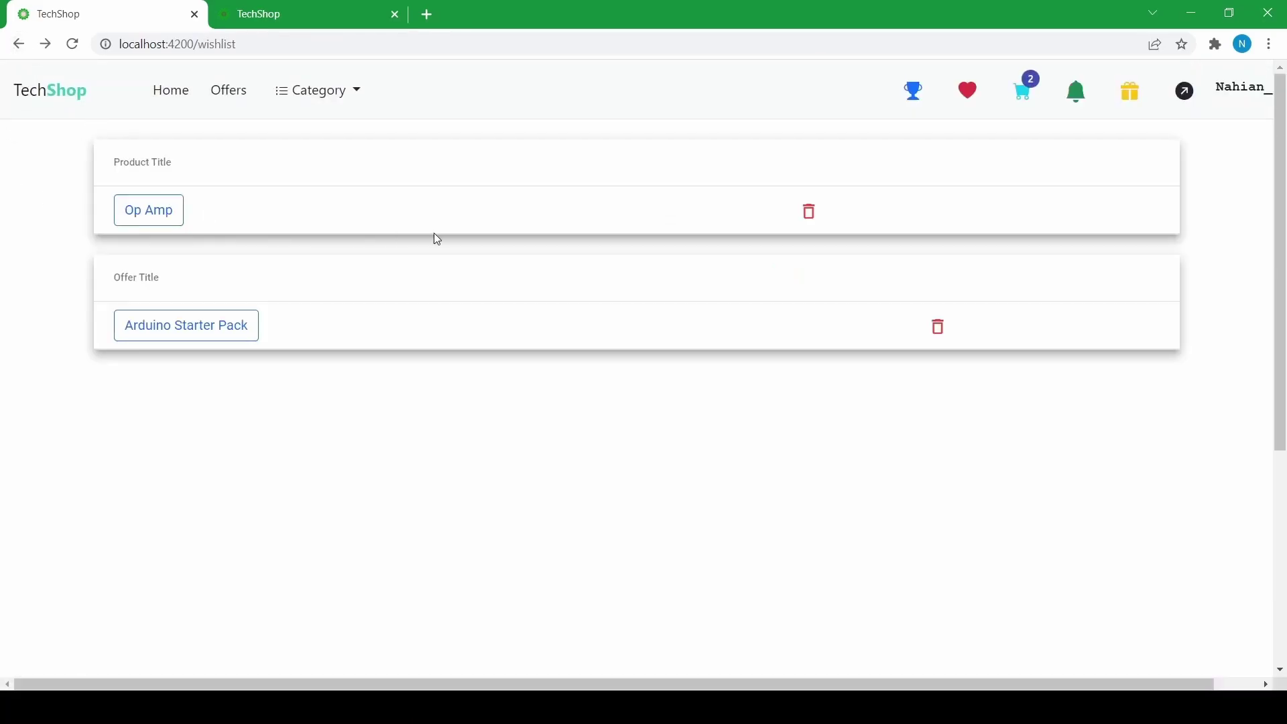
- Delete the Arduino Starter Pack and Op Amp from the wishlist, then go home
{"action": "left_click", "coordinate": [938, 330]}
{"action": "left_click", "coordinate": [811, 214]}
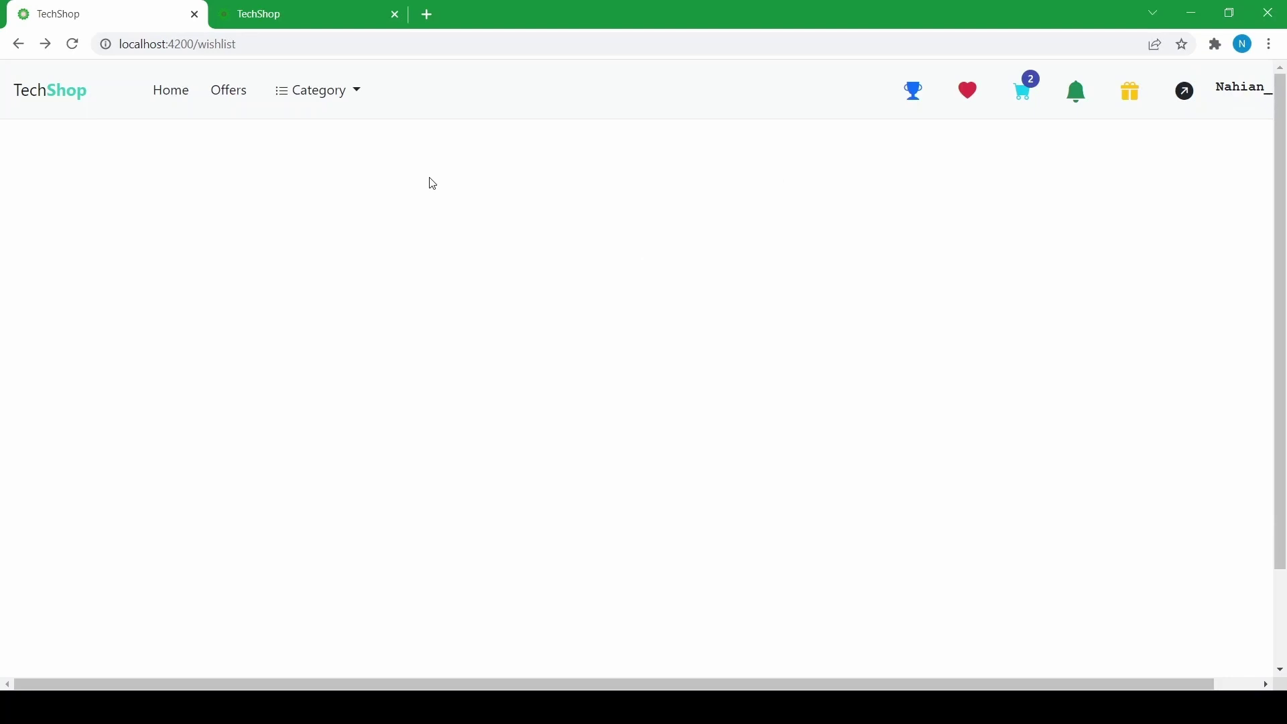
{"action": "left_click", "coordinate": [171, 99]}
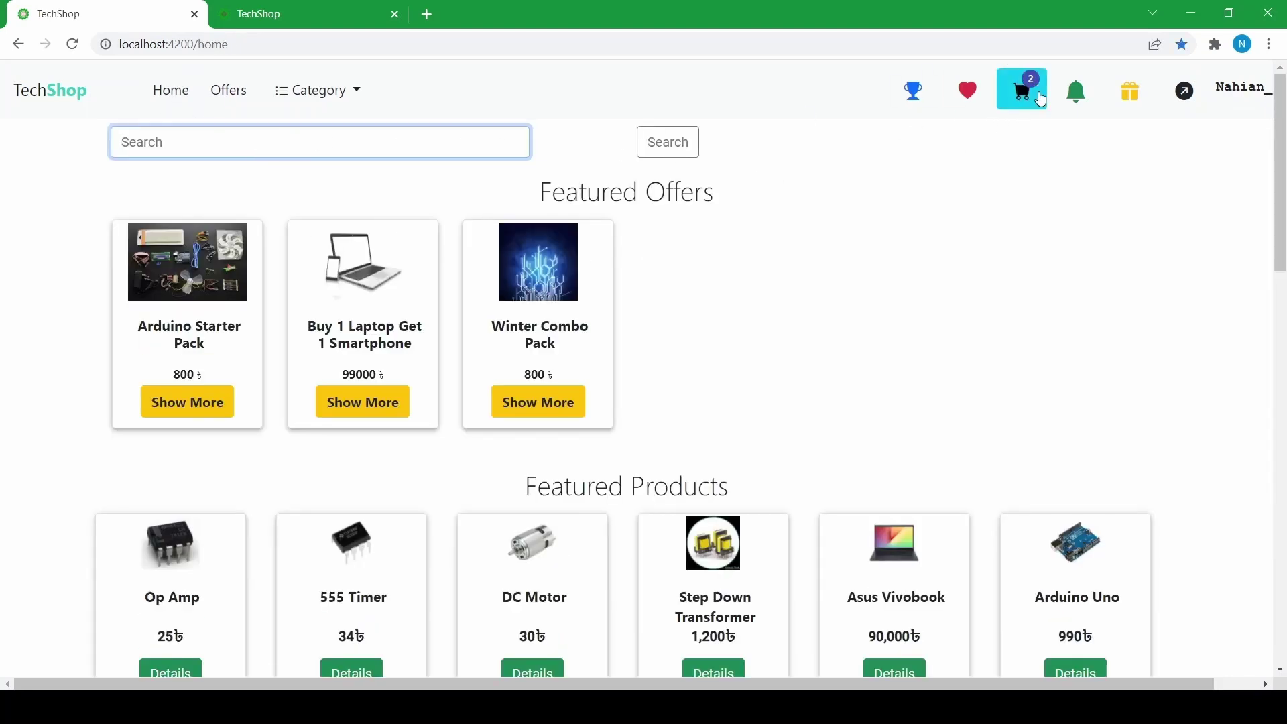
{"action": "left_click", "coordinate": [1024, 91]}
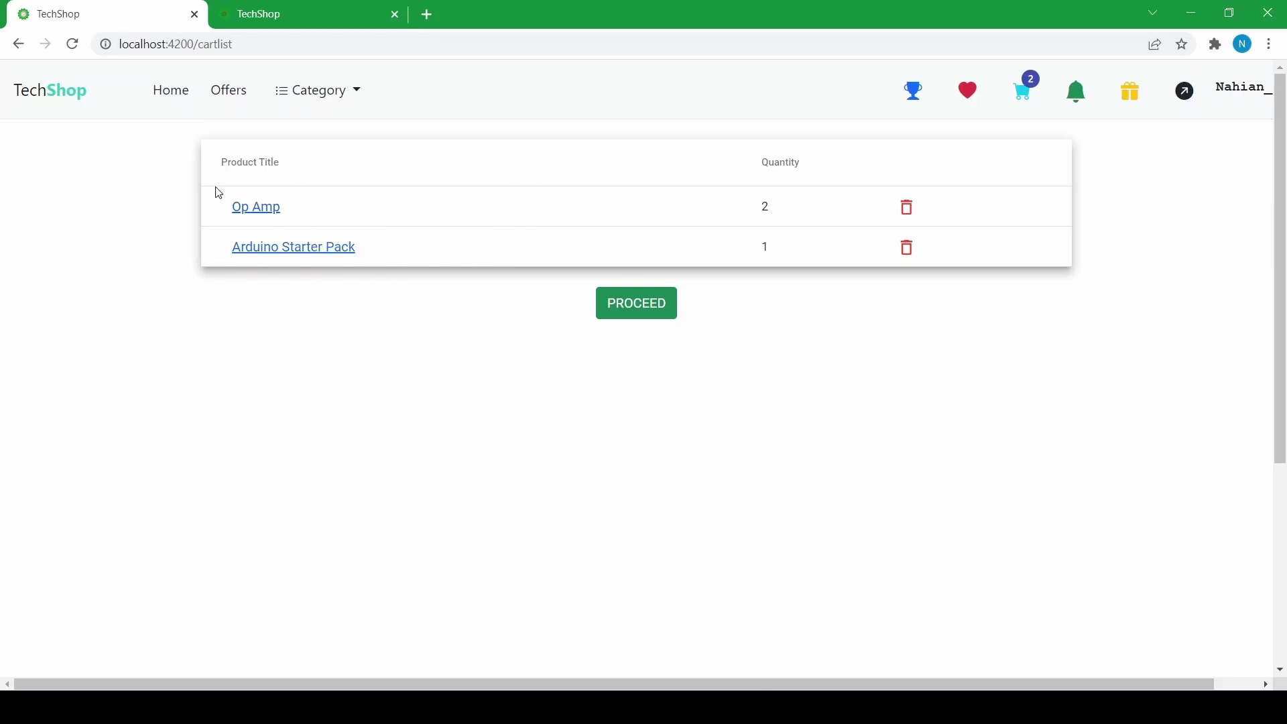
{"action": "left_click", "coordinate": [176, 92]}
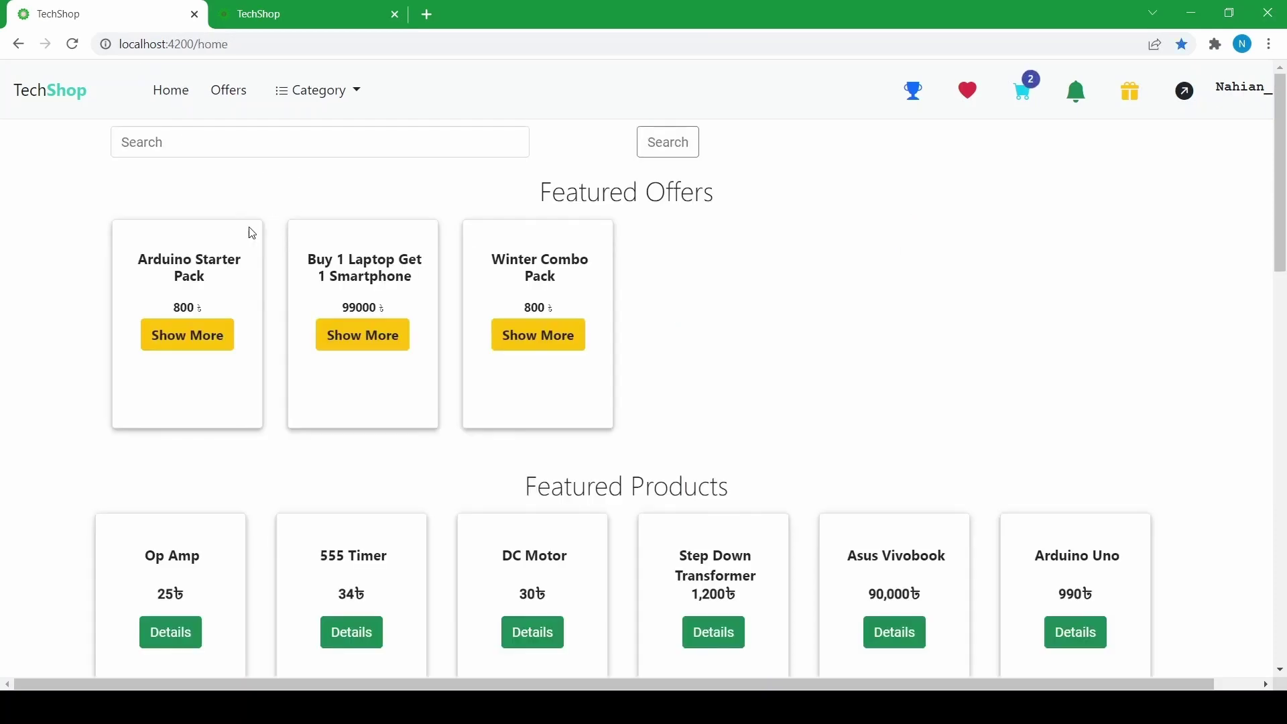
{"action": "scroll", "coordinate": [416, 360], "scroll_direction": "down", "scroll_amount": 5}
{"action": "scroll", "coordinate": [416, 355], "scroll_direction": "down", "scroll_amount": 4}
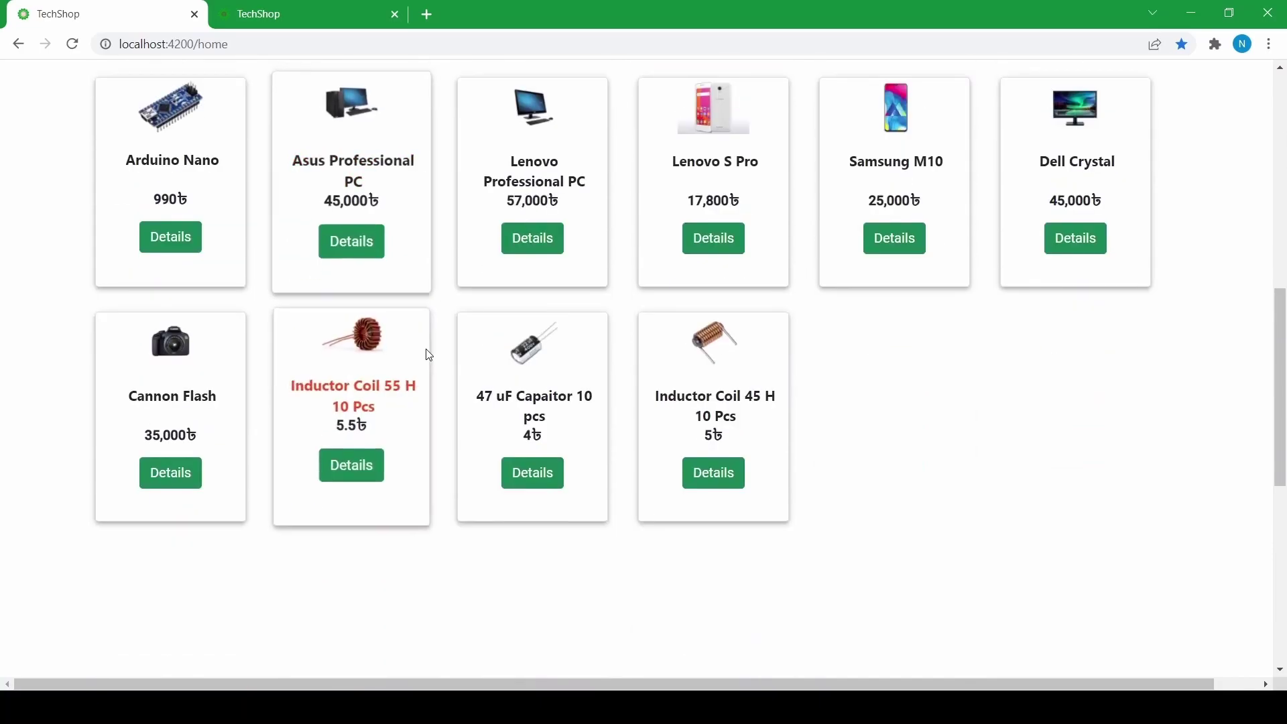
{"action": "scroll", "coordinate": [676, 366], "scroll_direction": "up", "scroll_amount": 6}
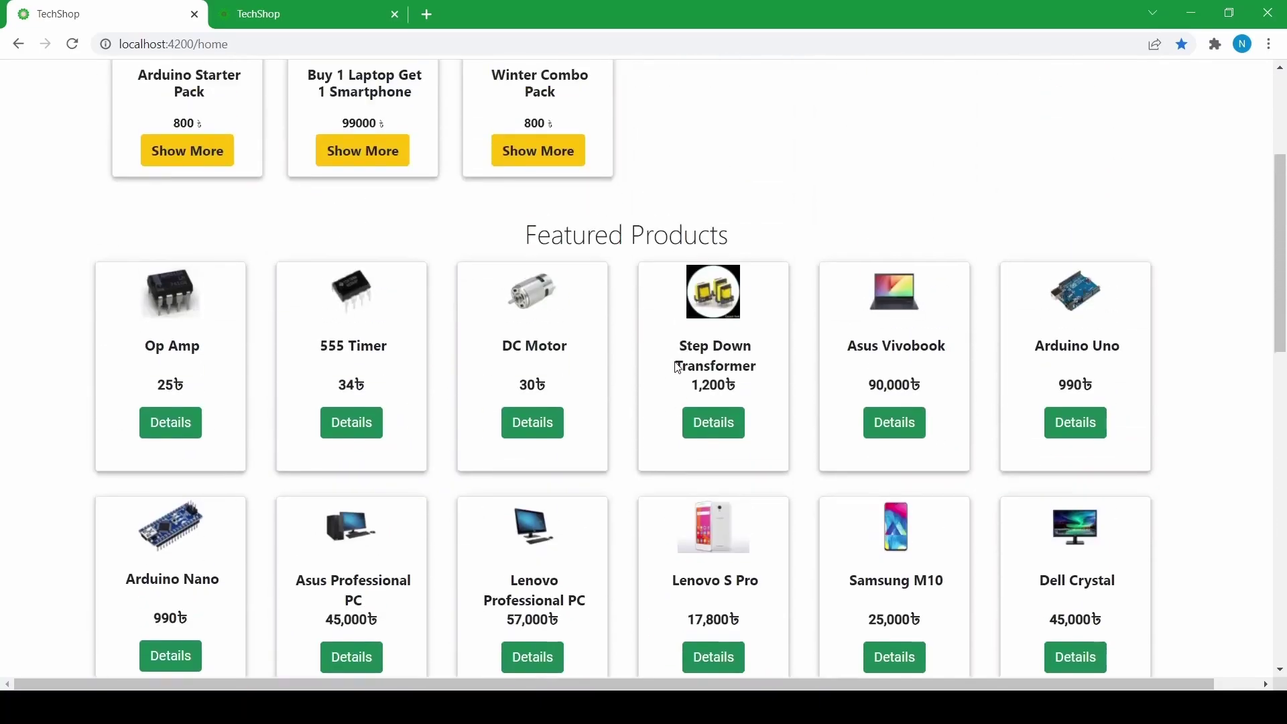
{"action": "scroll", "coordinate": [677, 365], "scroll_direction": "down", "scroll_amount": 2}
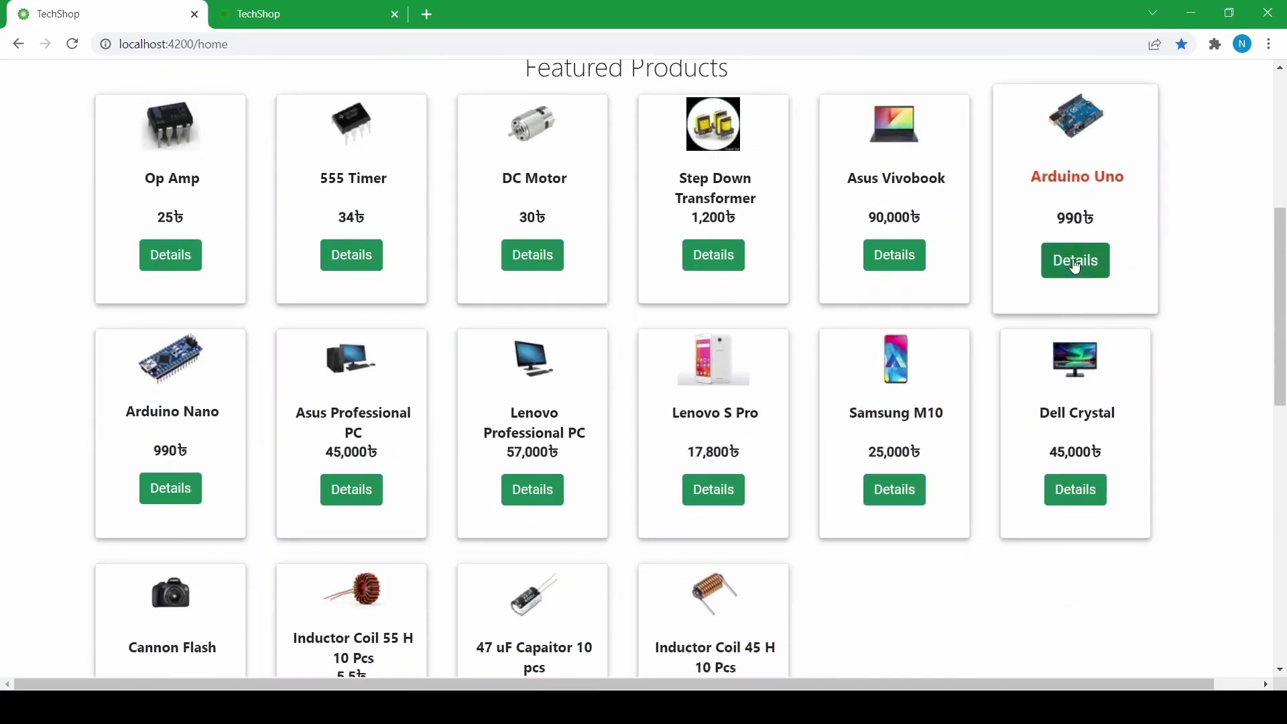
- Add 4 Arduino Uno boards to the cart, bringing it to 3 items, and go back home
{"action": "left_click", "coordinate": [1075, 257]}
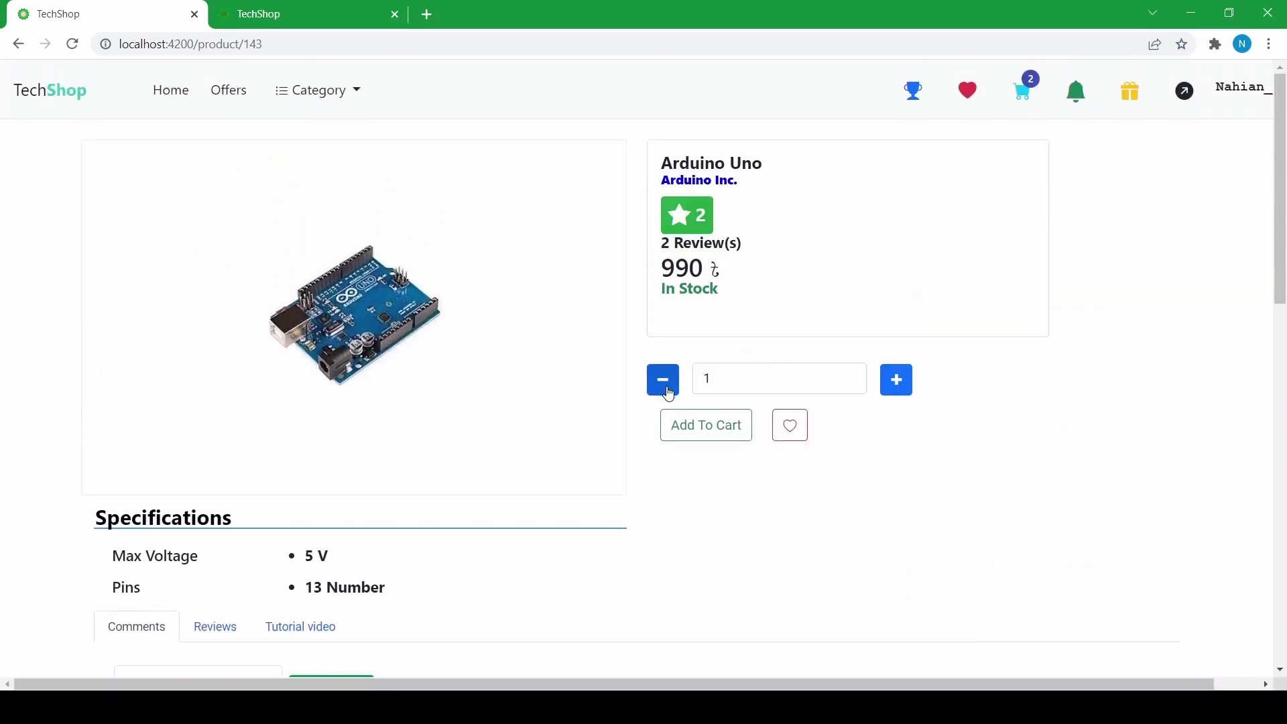
{"action": "left_click", "coordinate": [897, 379]}
{"action": "left_click", "coordinate": [896, 379]}
{"action": "left_click", "coordinate": [897, 380]}
{"action": "left_click", "coordinate": [724, 433]}
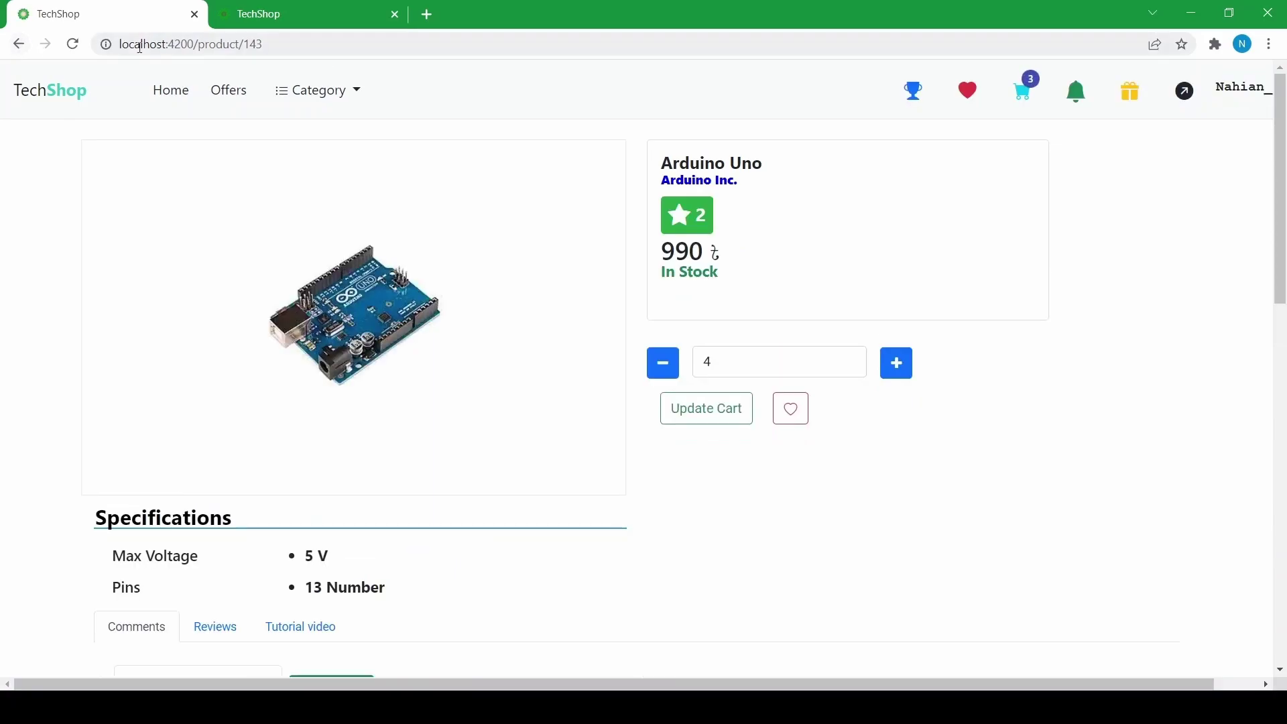
{"action": "left_click", "coordinate": [18, 44]}
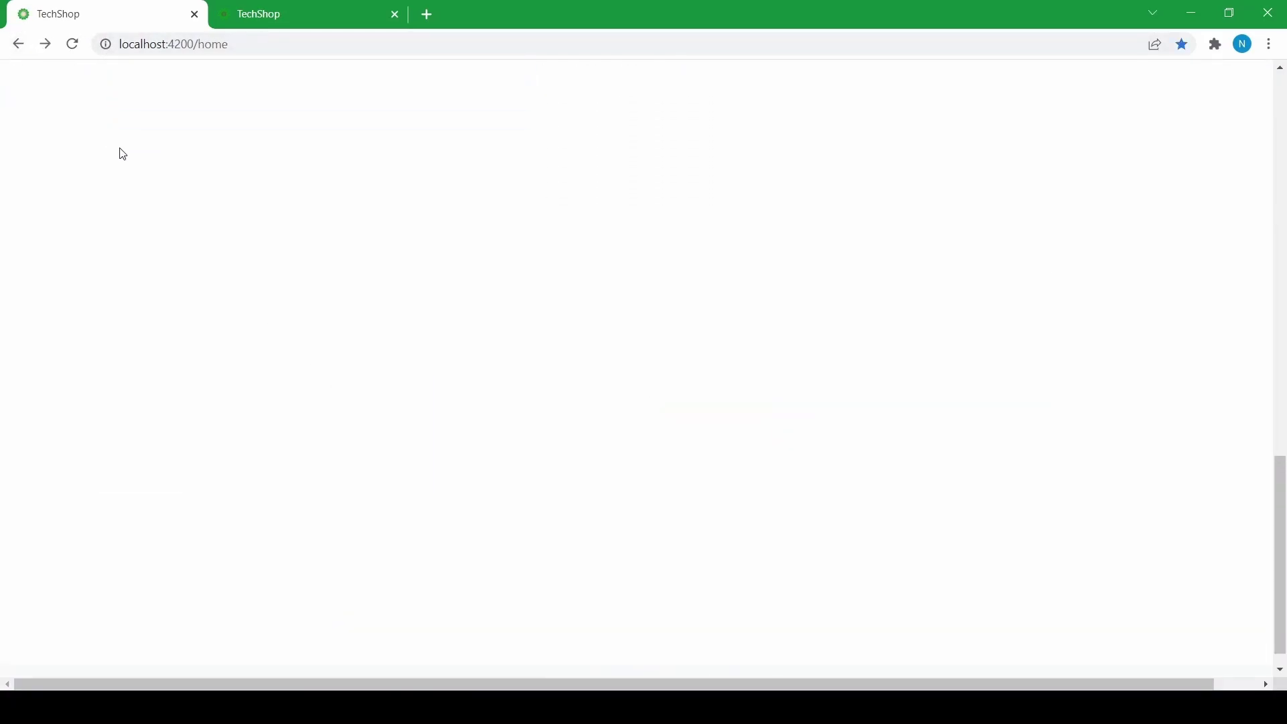
{"action": "scroll", "coordinate": [460, 310], "scroll_direction": "up", "scroll_amount": 3}
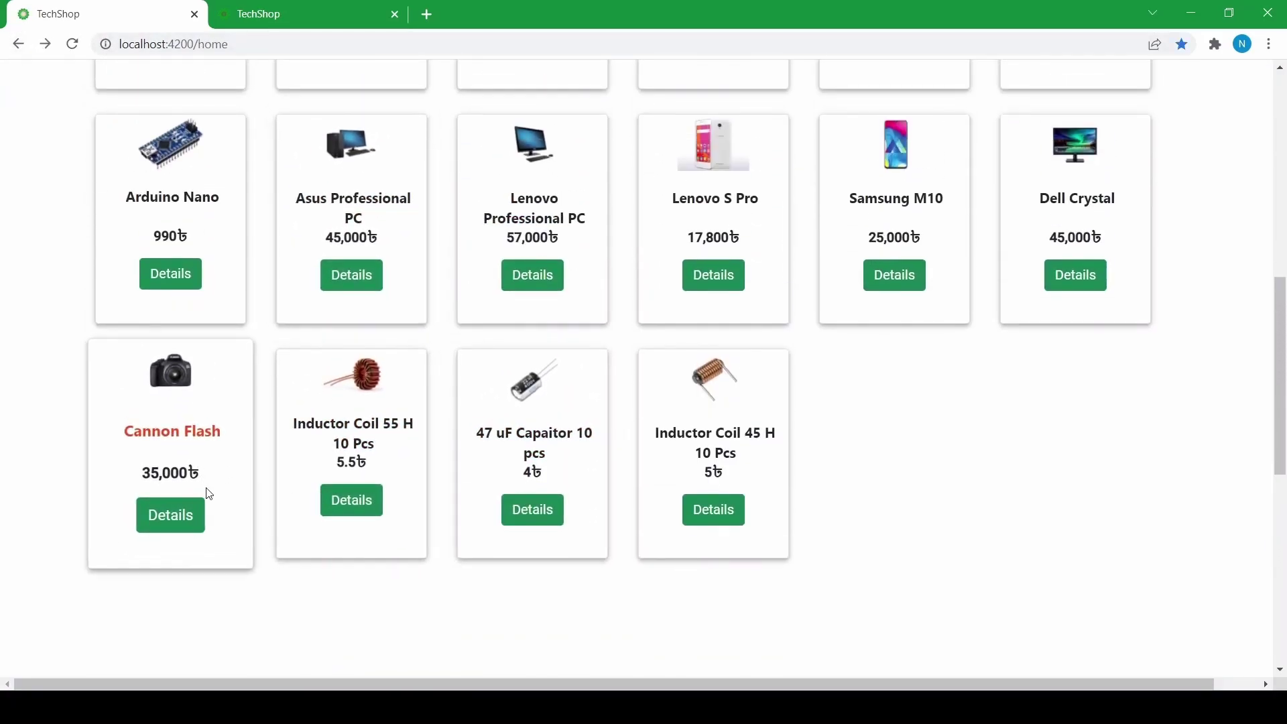
{"action": "scroll", "coordinate": [537, 448], "scroll_direction": "up", "scroll_amount": 2}
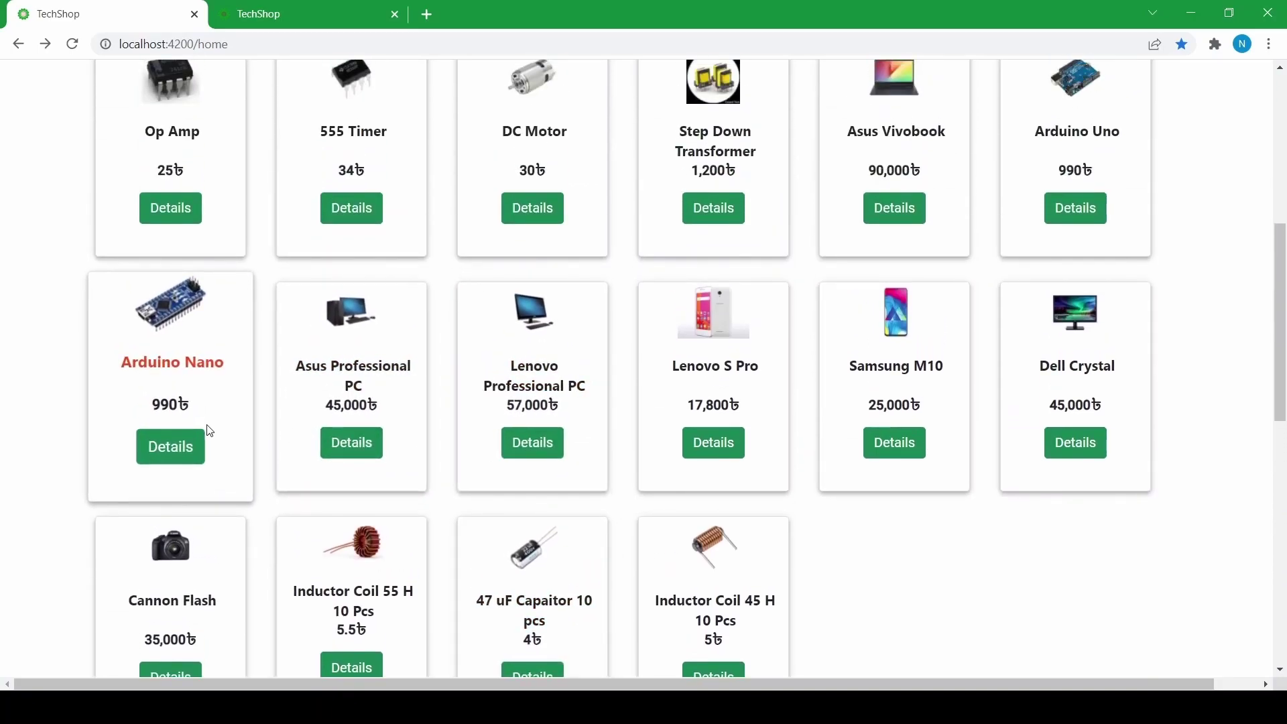
{"action": "scroll", "coordinate": [930, 448], "scroll_direction": "up", "scroll_amount": 2}
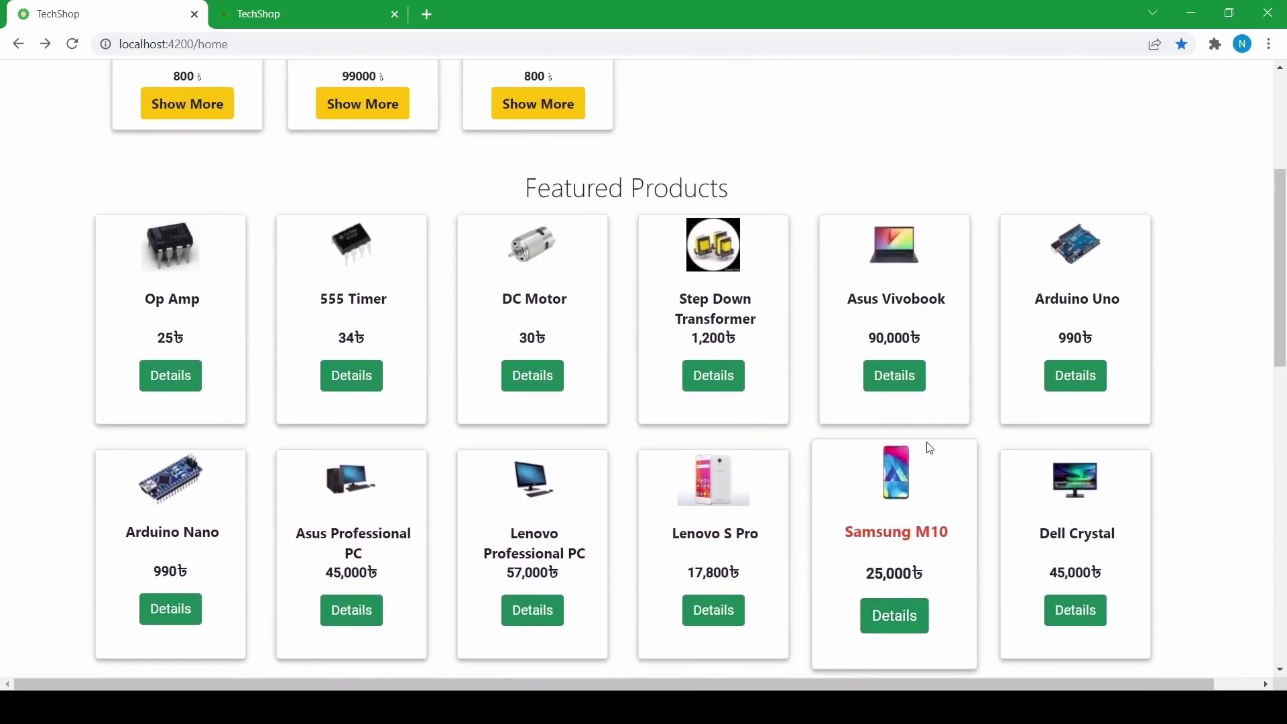
- Set the 555 Timer quantity to 45 and pre-order it, making 4 cart items
{"action": "left_click", "coordinate": [346, 385]}
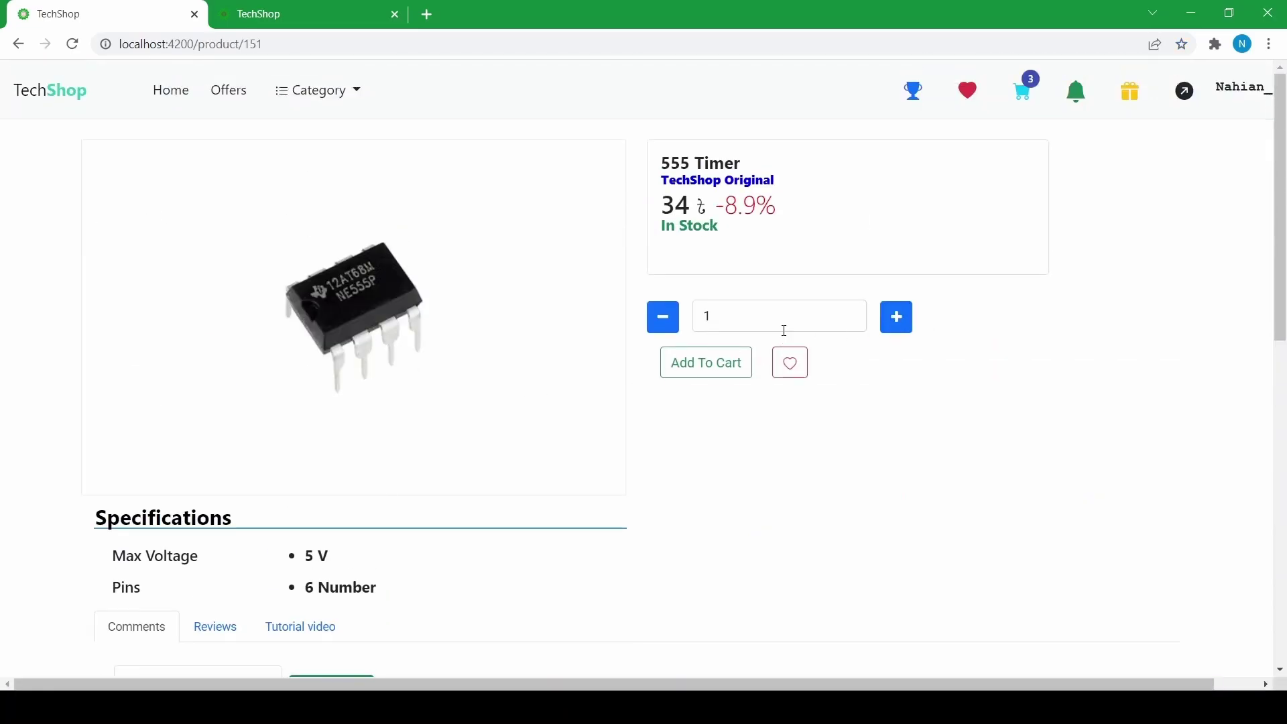
{"action": "left_click", "coordinate": [727, 319]}
{"action": "left_click", "coordinate": [664, 317]}
{"action": "left_click_drag", "start_coordinate": [765, 329], "coordinate": [656, 316]}
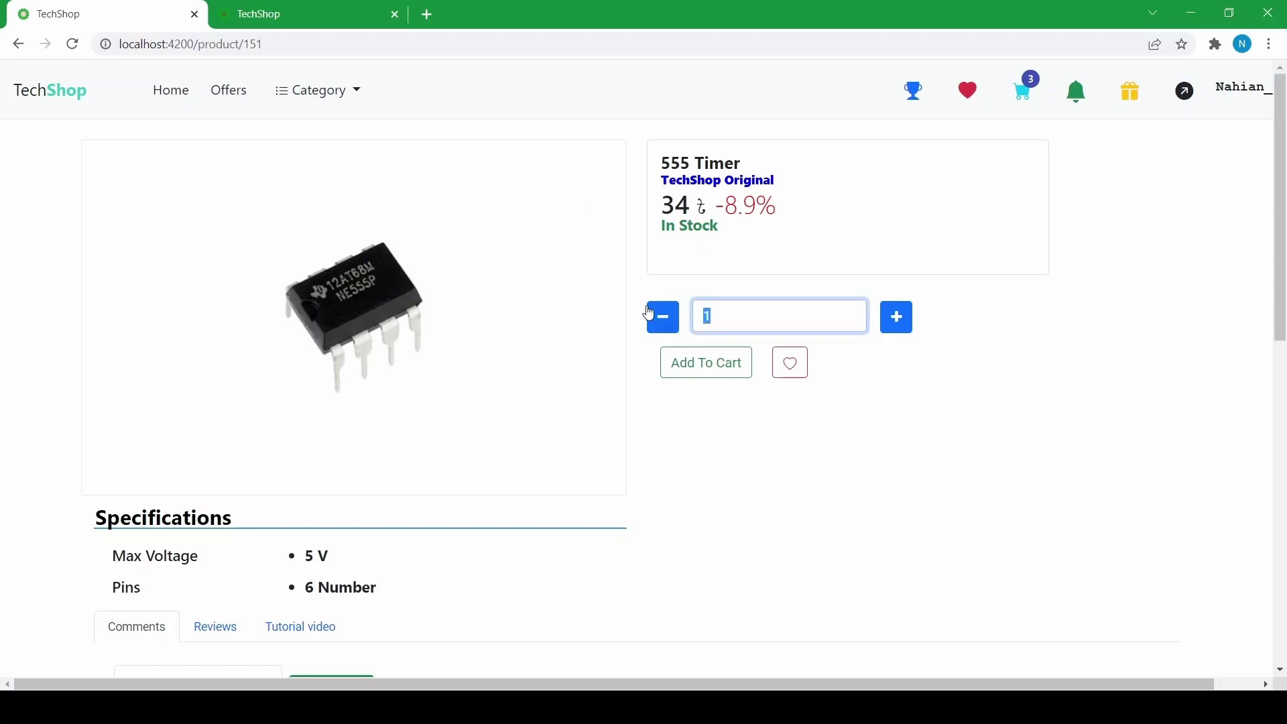
{"action": "left_click", "coordinate": [851, 327]}
{"action": "type", "text": "45"}
{"action": "left_click", "coordinate": [705, 371]}
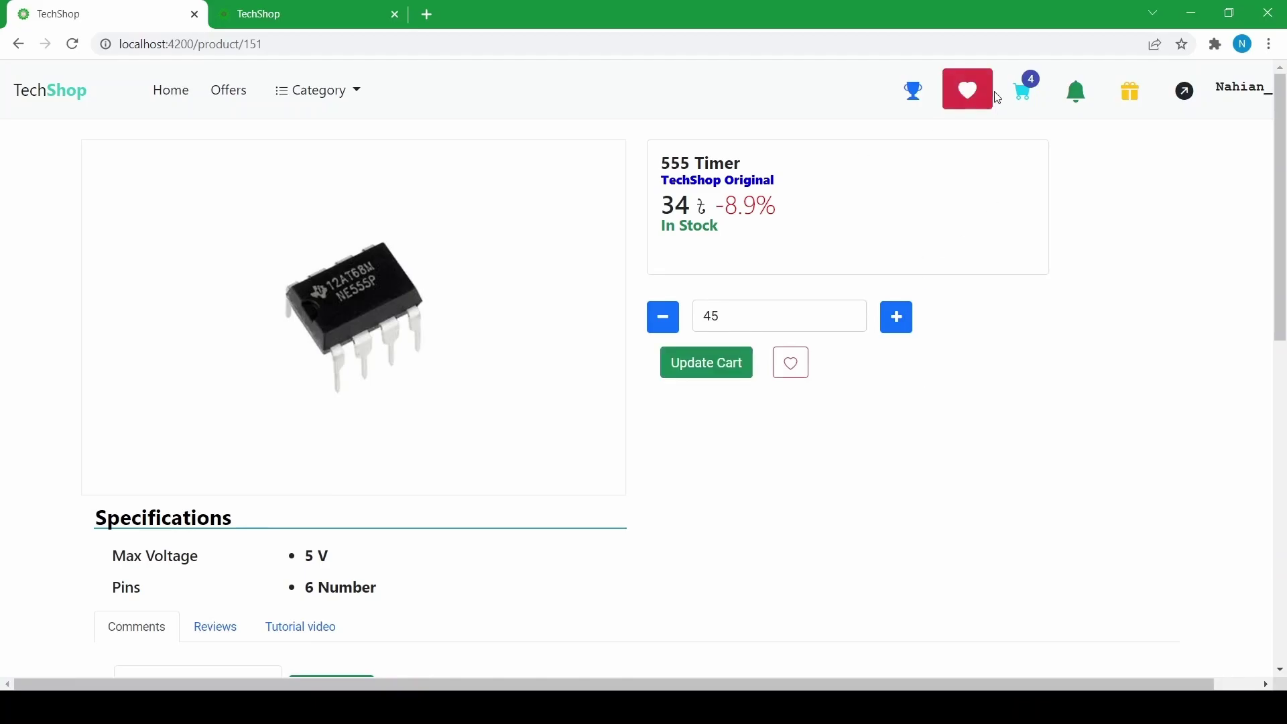
- Return to the home page and open the achievements page to browse the list
{"action": "left_click", "coordinate": [169, 98]}
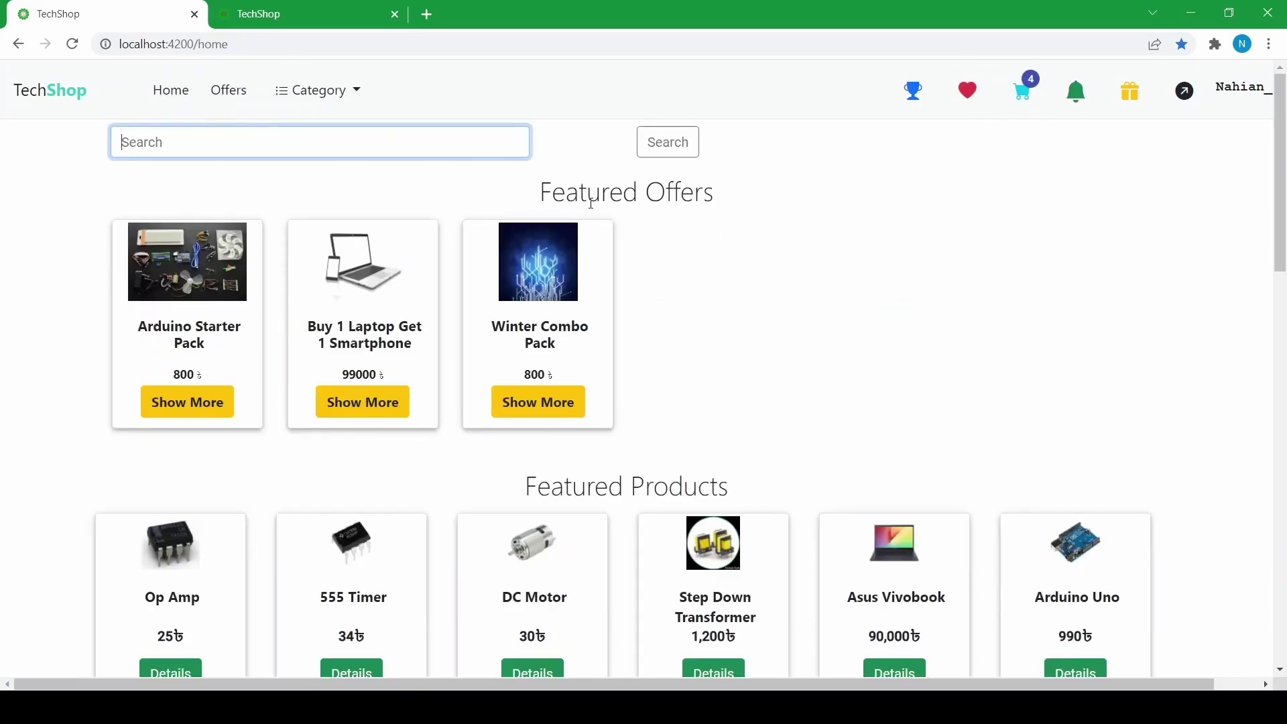
{"action": "scroll", "coordinate": [603, 289], "scroll_direction": "down", "scroll_amount": 5}
{"action": "scroll", "coordinate": [608, 297], "scroll_direction": "up", "scroll_amount": 5}
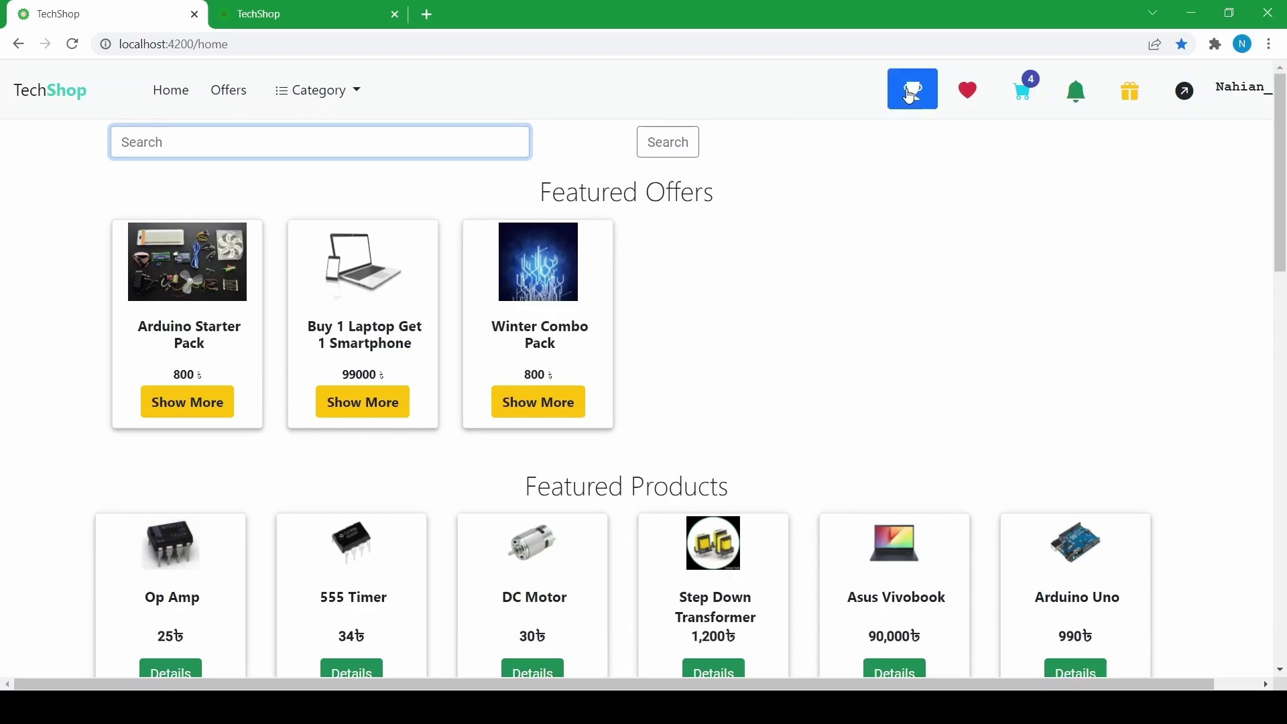
{"action": "left_click", "coordinate": [911, 97]}
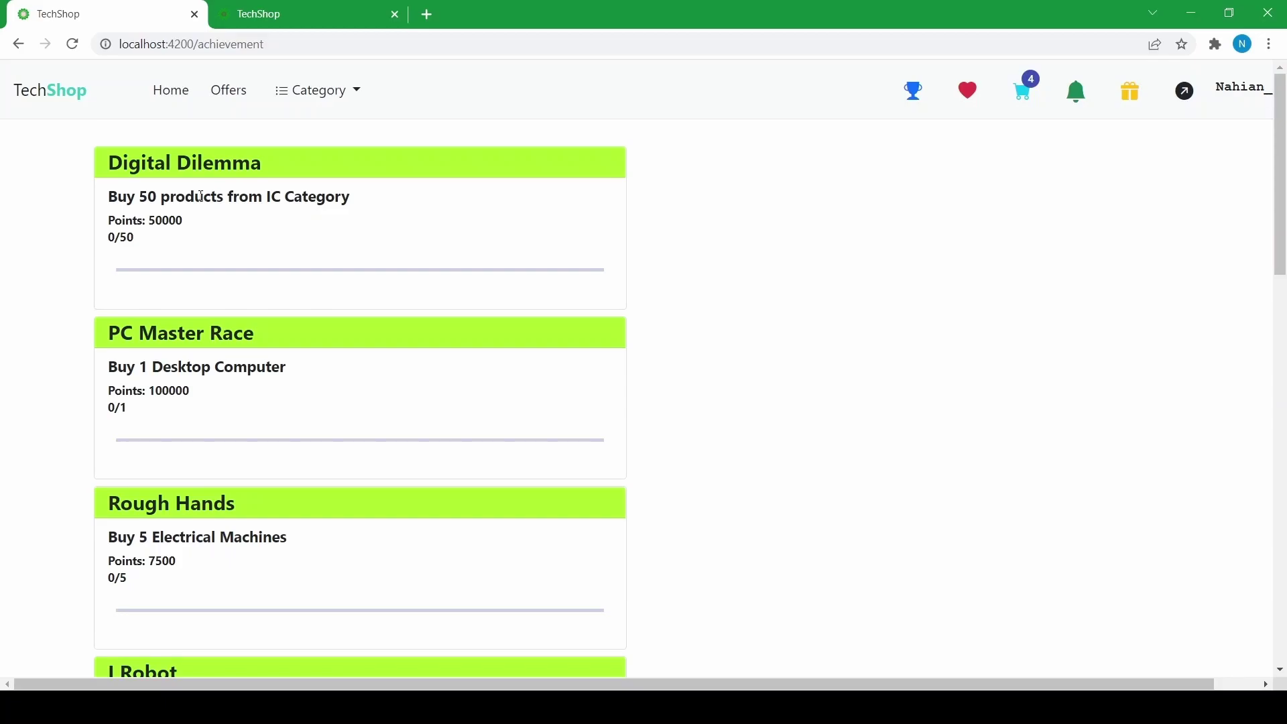
{"action": "scroll", "coordinate": [205, 218], "scroll_direction": "down", "scroll_amount": 10}
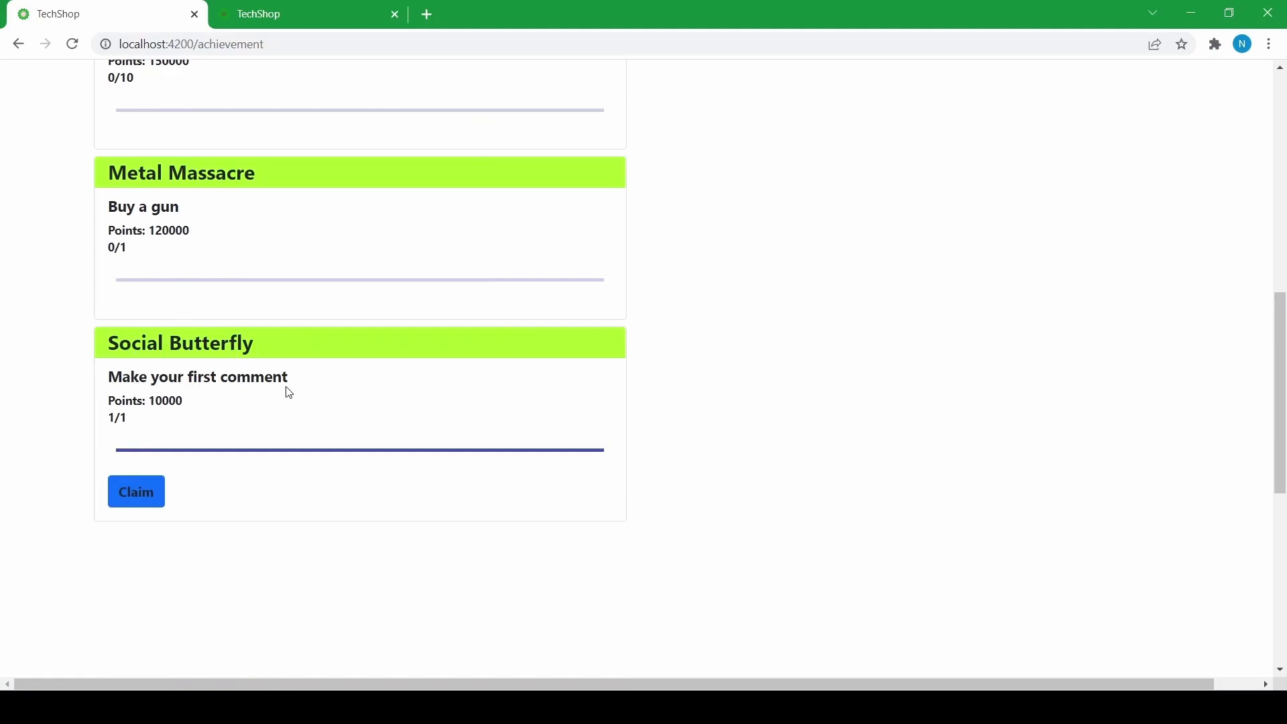
{"action": "scroll", "coordinate": [141, 396], "scroll_direction": "up", "scroll_amount": 10}
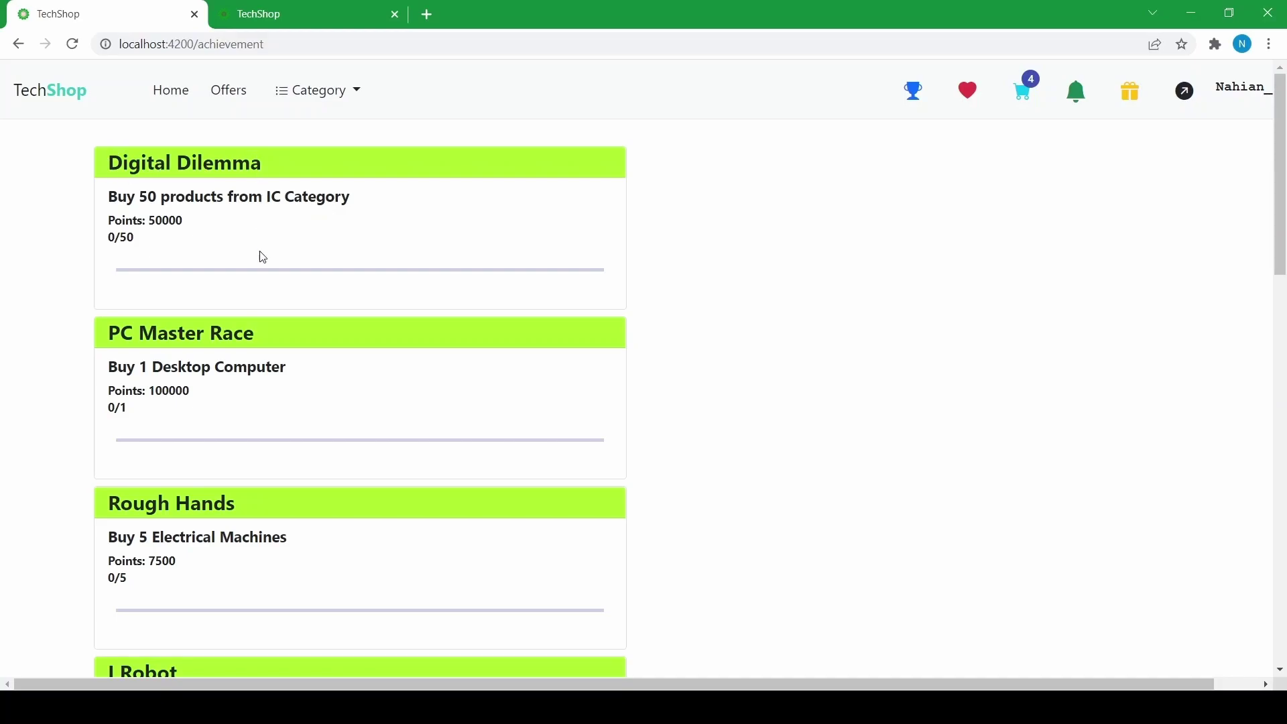
{"action": "scroll", "coordinate": [230, 293], "scroll_direction": "down", "scroll_amount": 2}
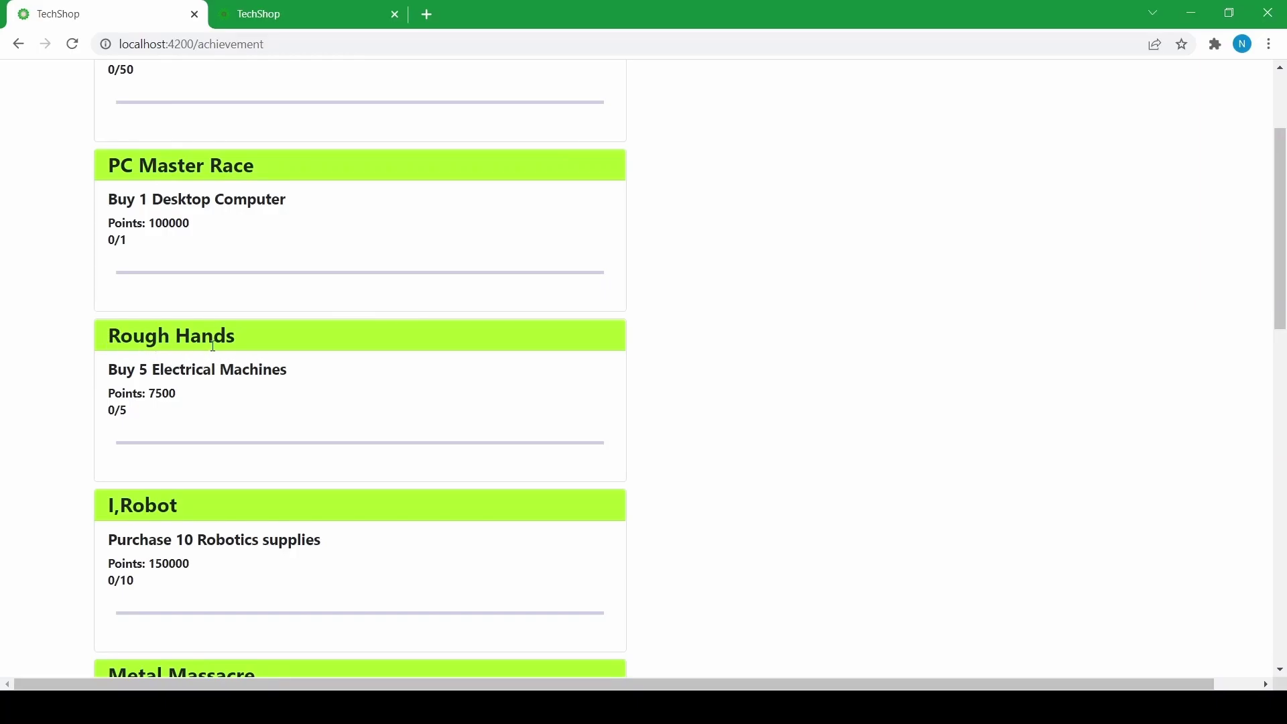
{"action": "scroll", "coordinate": [213, 346], "scroll_direction": "down", "scroll_amount": 4}
{"action": "scroll", "coordinate": [162, 345], "scroll_direction": "up", "scroll_amount": 7}
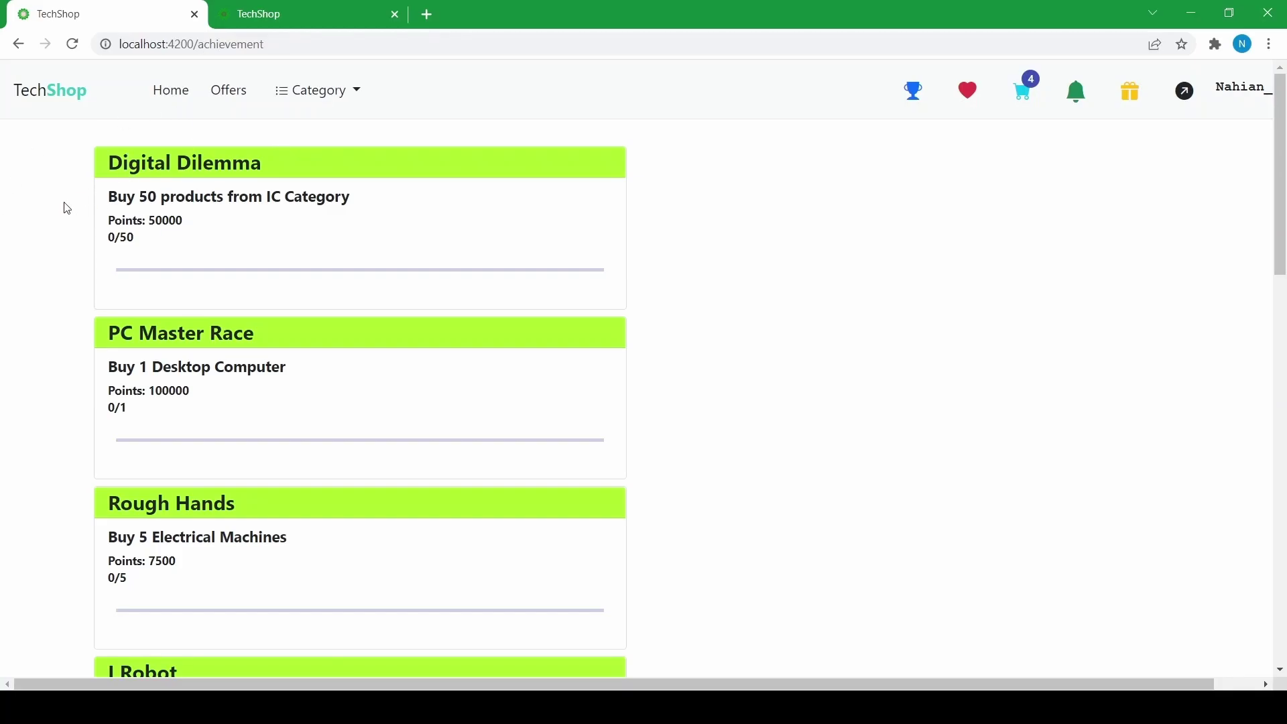
{"action": "scroll", "coordinate": [120, 231], "scroll_direction": "down", "scroll_amount": 6}
{"action": "scroll", "coordinate": [132, 224], "scroll_direction": "up", "scroll_amount": 6}
- Claim the 10000-point Social Butterfly reward for a first comment
{"action": "left_click_drag", "start_coordinate": [149, 220], "coordinate": [216, 221]}
{"action": "left_click", "coordinate": [204, 223]}
{"action": "scroll", "coordinate": [300, 219], "scroll_direction": "down", "scroll_amount": 3}
{"action": "scroll", "coordinate": [222, 201], "scroll_direction": "up", "scroll_amount": 3}
{"action": "scroll", "coordinate": [213, 249], "scroll_direction": "down", "scroll_amount": 5}
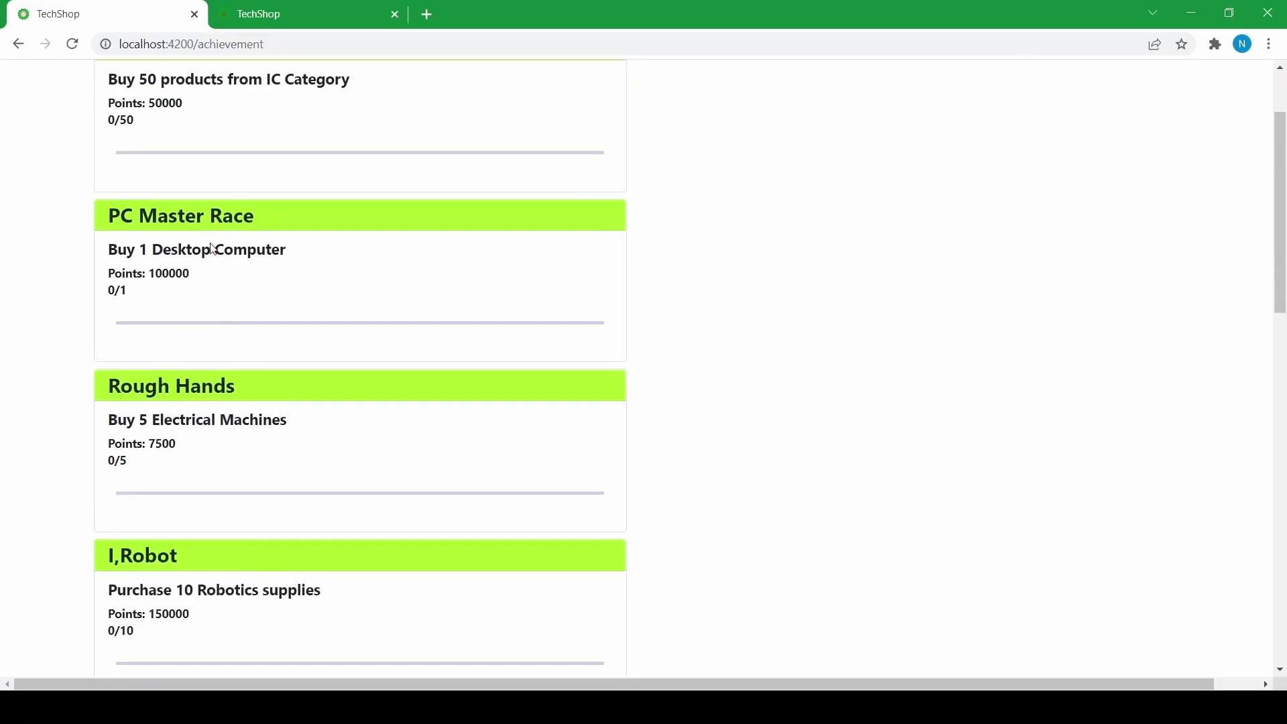
{"action": "scroll", "coordinate": [213, 249], "scroll_direction": "down", "scroll_amount": 4}
{"action": "scroll", "coordinate": [211, 246], "scroll_direction": "up", "scroll_amount": 9}
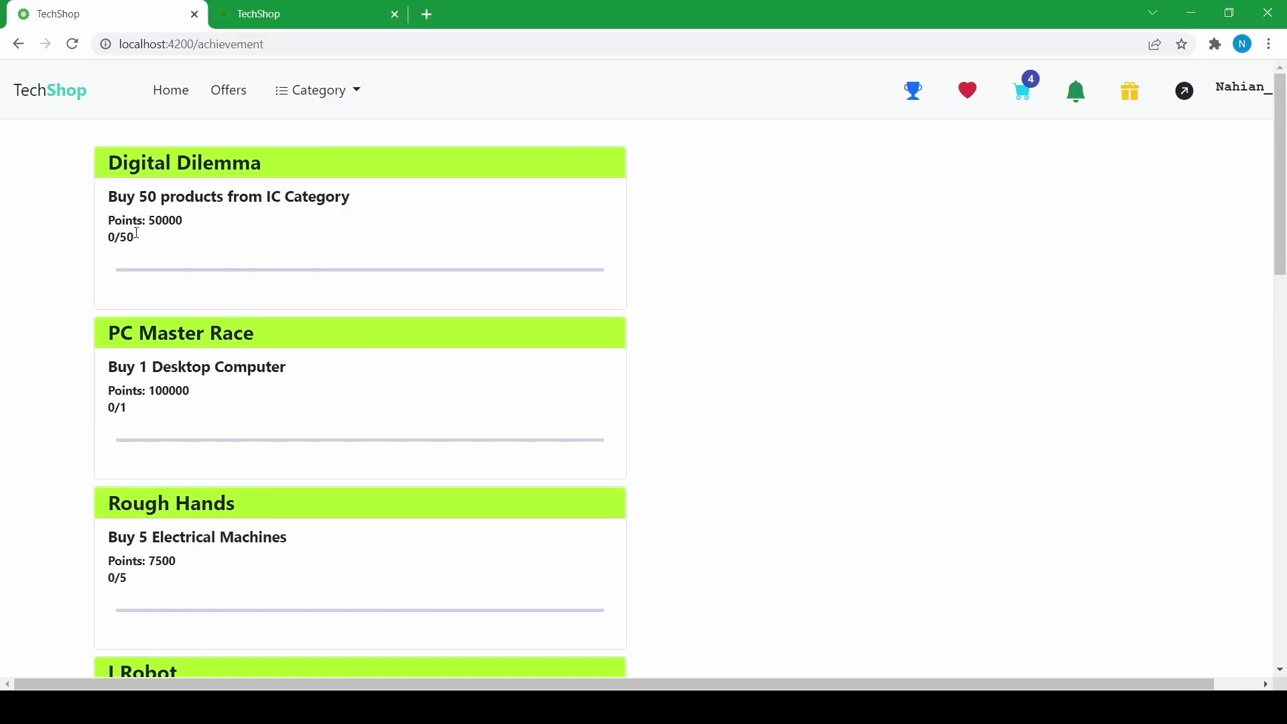
{"action": "scroll", "coordinate": [134, 235], "scroll_direction": "down", "scroll_amount": 1}
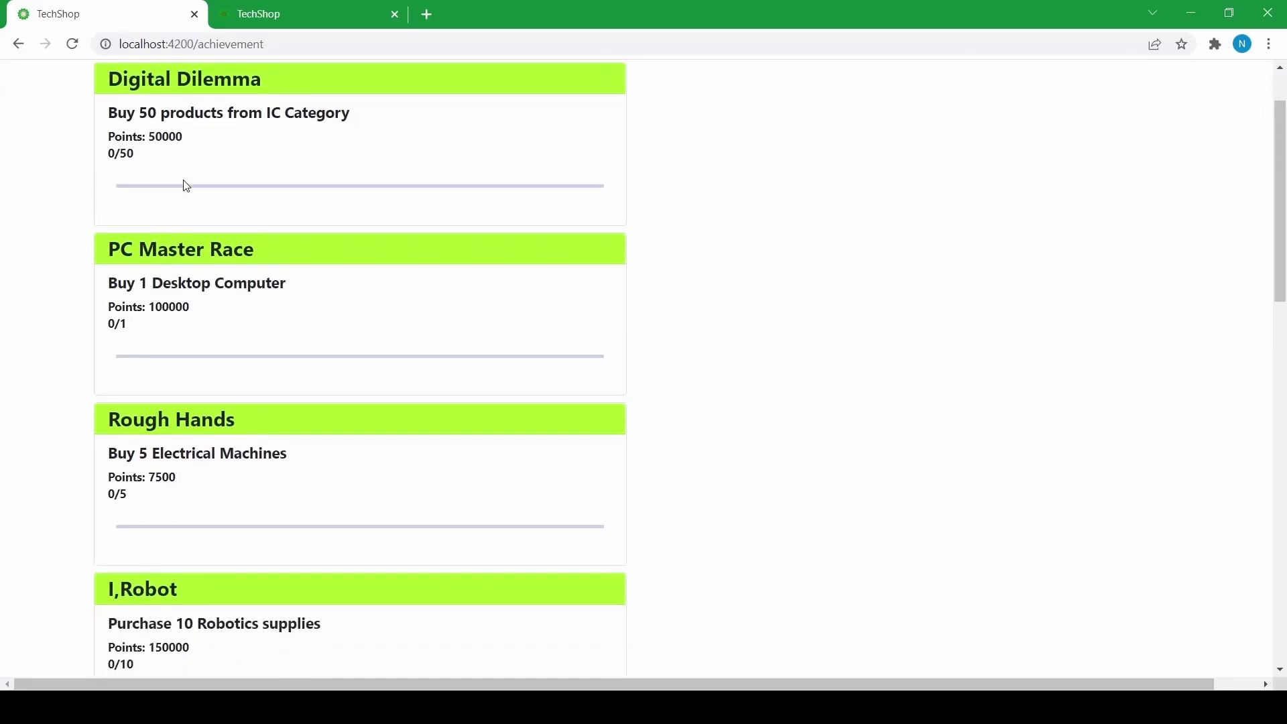
{"action": "scroll", "coordinate": [186, 187], "scroll_direction": "down", "scroll_amount": 8}
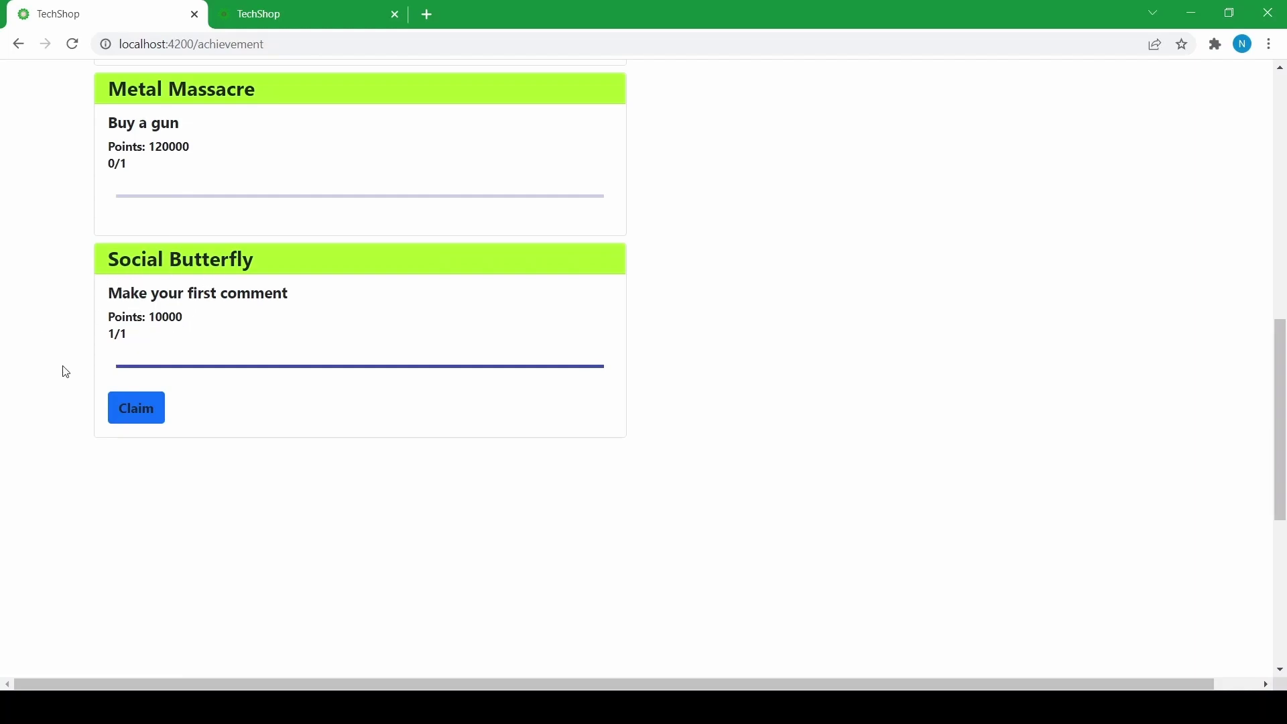
{"action": "left_click", "coordinate": [134, 416]}
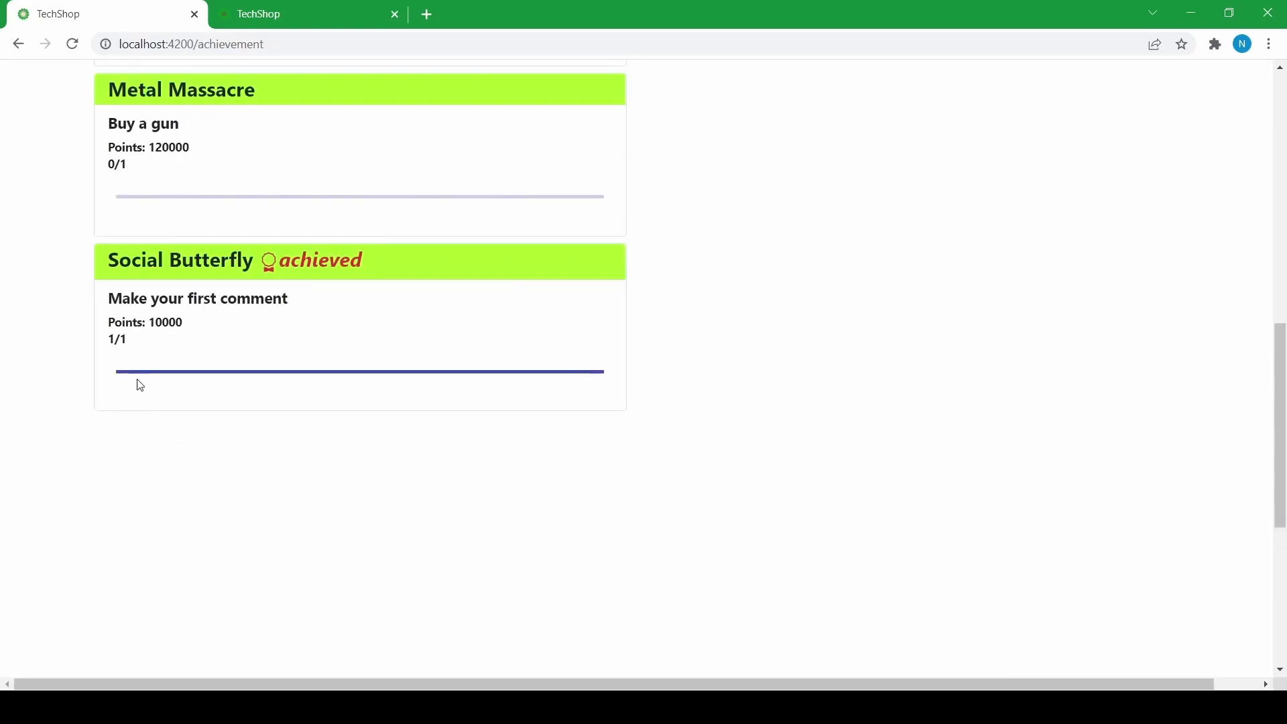
{"action": "scroll", "coordinate": [261, 356], "scroll_direction": "up", "scroll_amount": 10}
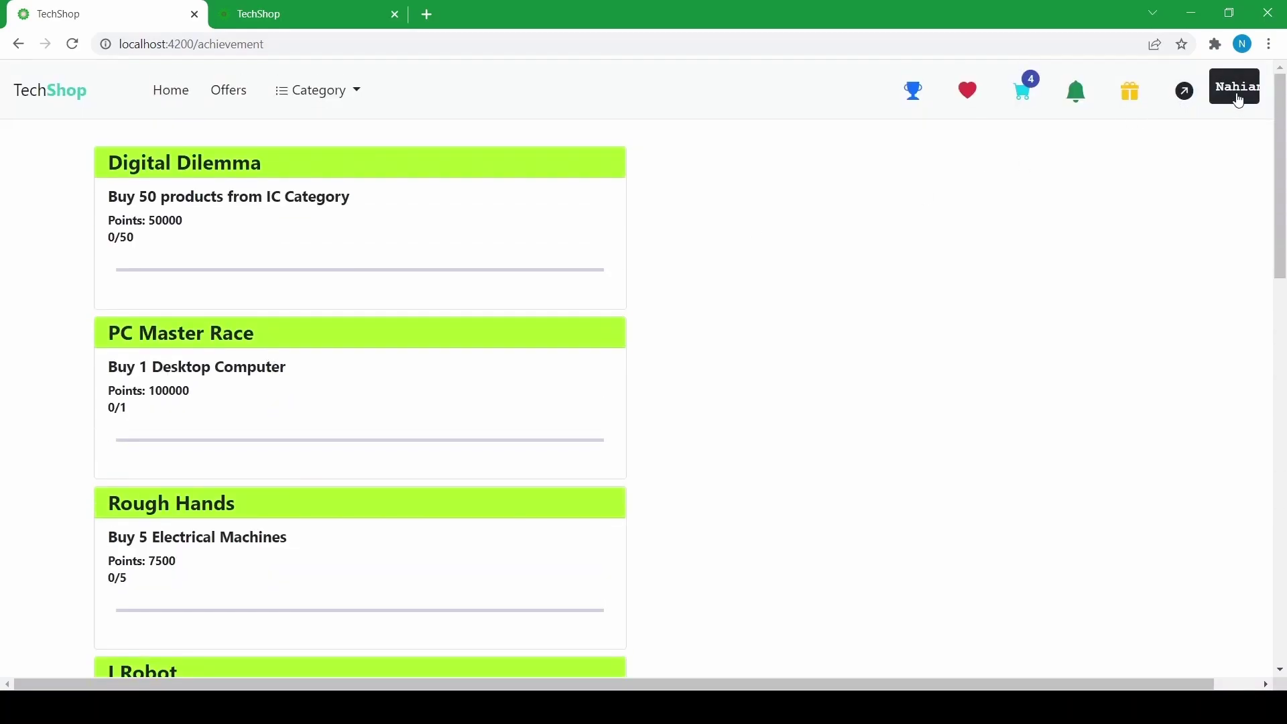
- Save the shopper's address on the profile page, then return to the achievements page
{"action": "left_click", "coordinate": [1238, 106]}
{"action": "left_click_drag", "start_coordinate": [102, 159], "coordinate": [229, 159]}
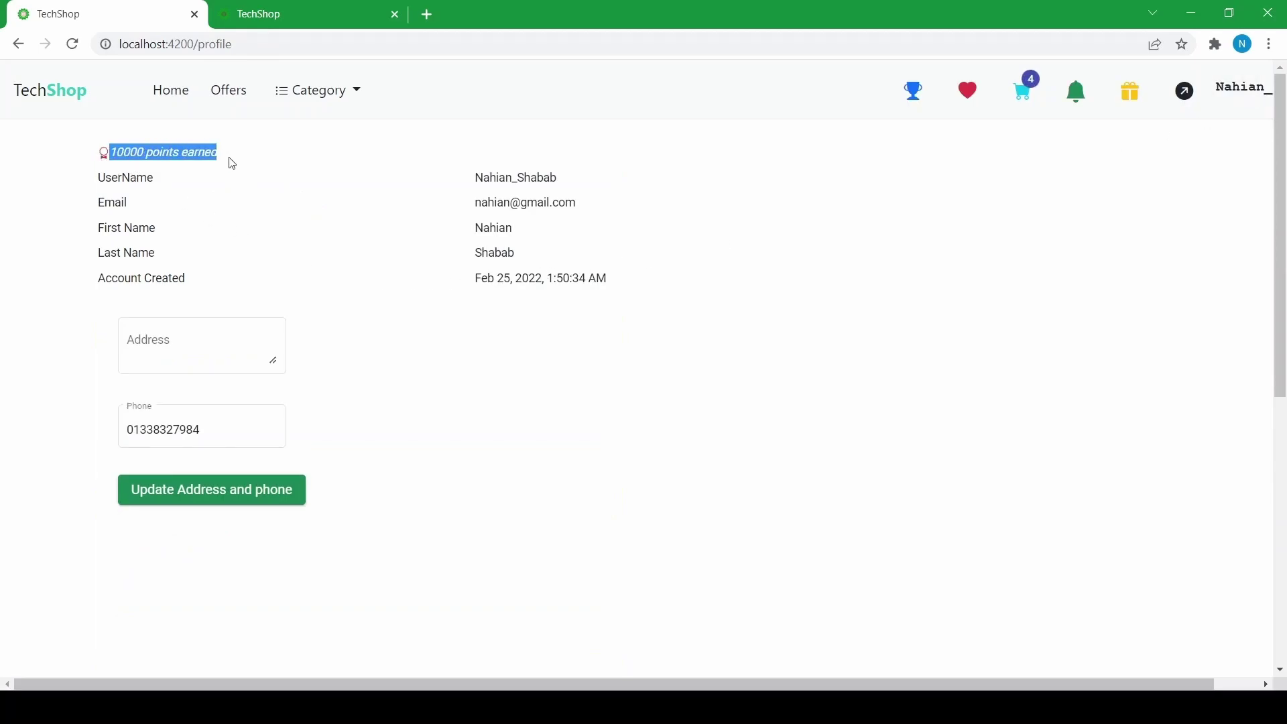
{"action": "left_click", "coordinate": [226, 250]}
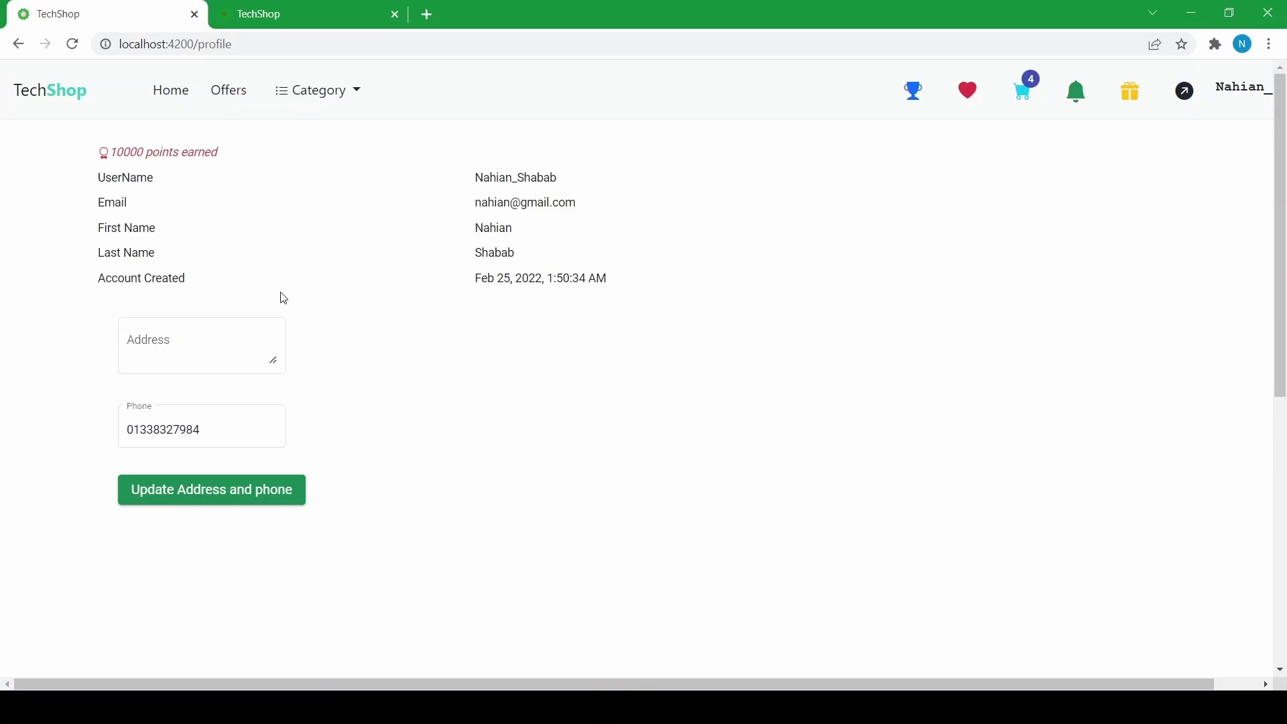
{"action": "left_click", "coordinate": [140, 338]}
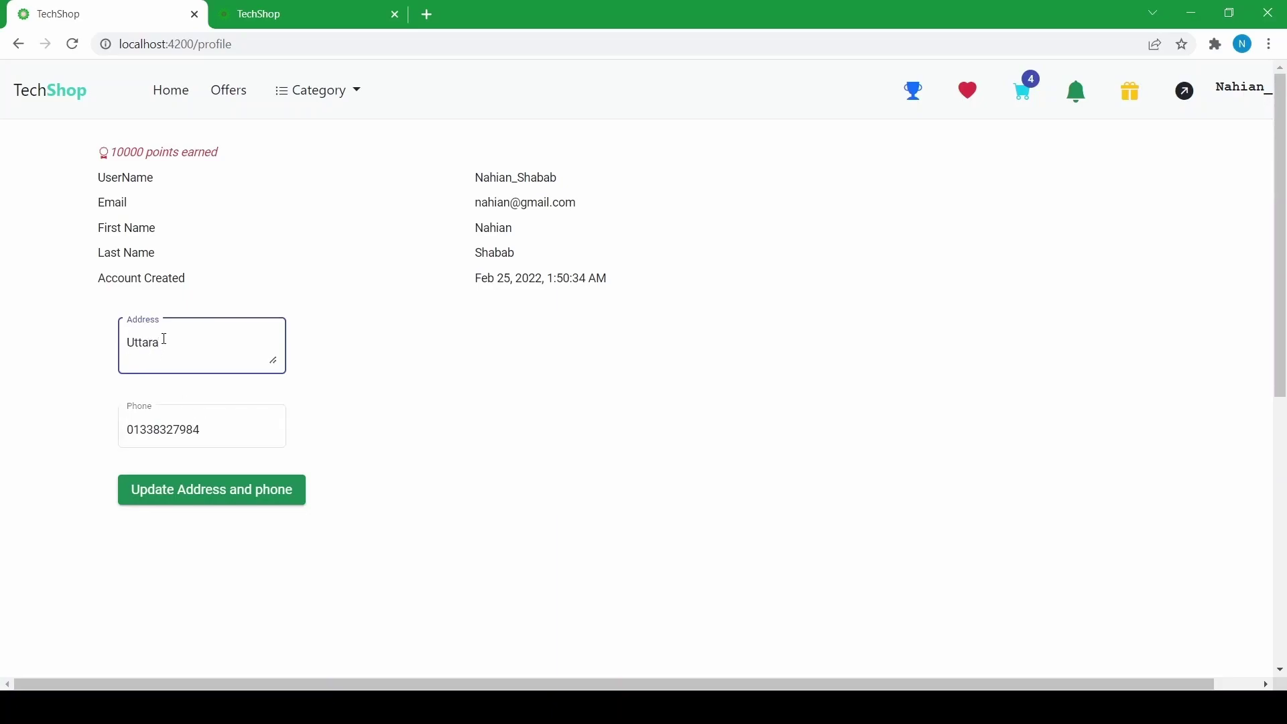
{"action": "left_click", "coordinate": [191, 507]}
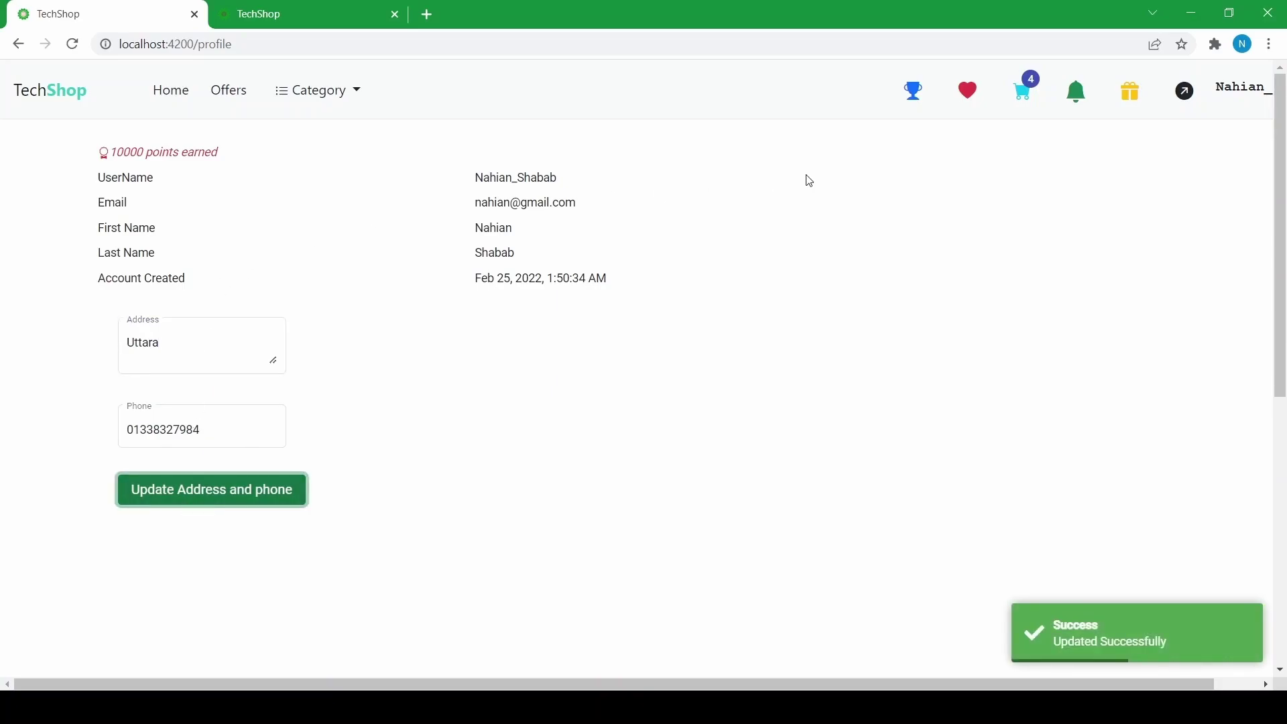
{"action": "left_click", "coordinate": [913, 94]}
{"action": "scroll", "coordinate": [2, 309], "scroll_direction": "down", "scroll_amount": 2}
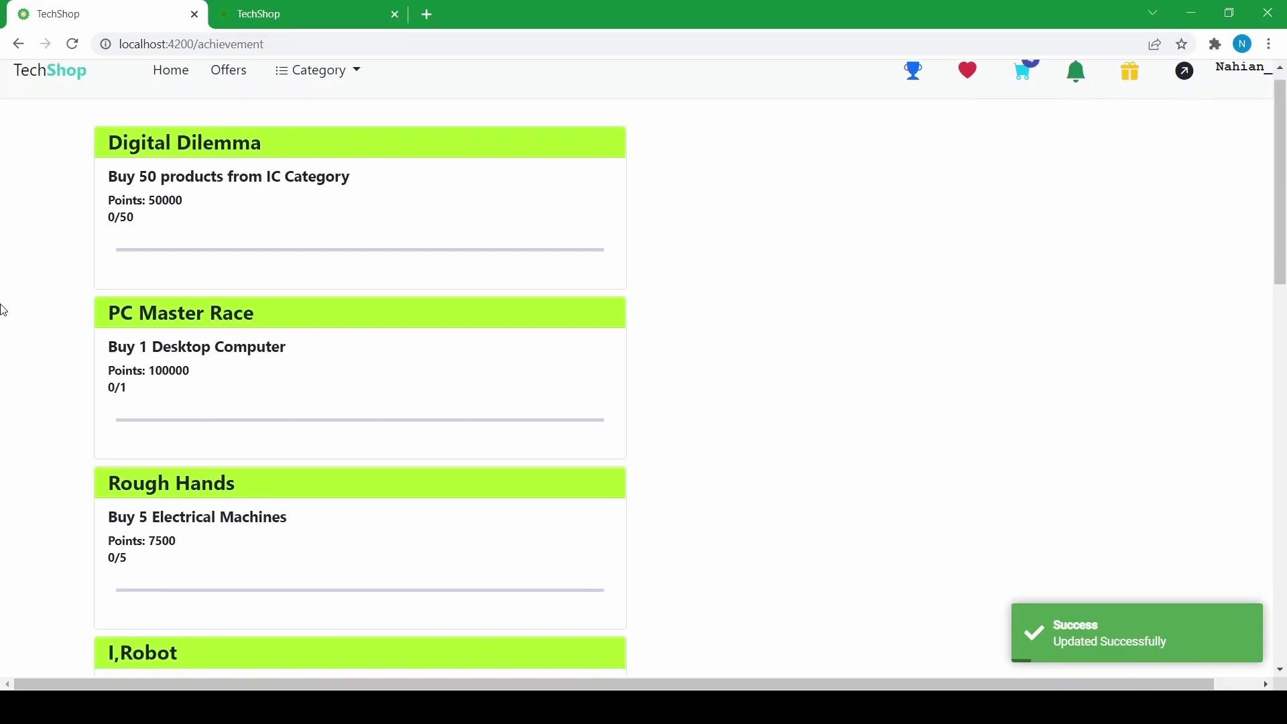
{"action": "scroll", "coordinate": [84, 396], "scroll_direction": "up", "scroll_amount": 2}
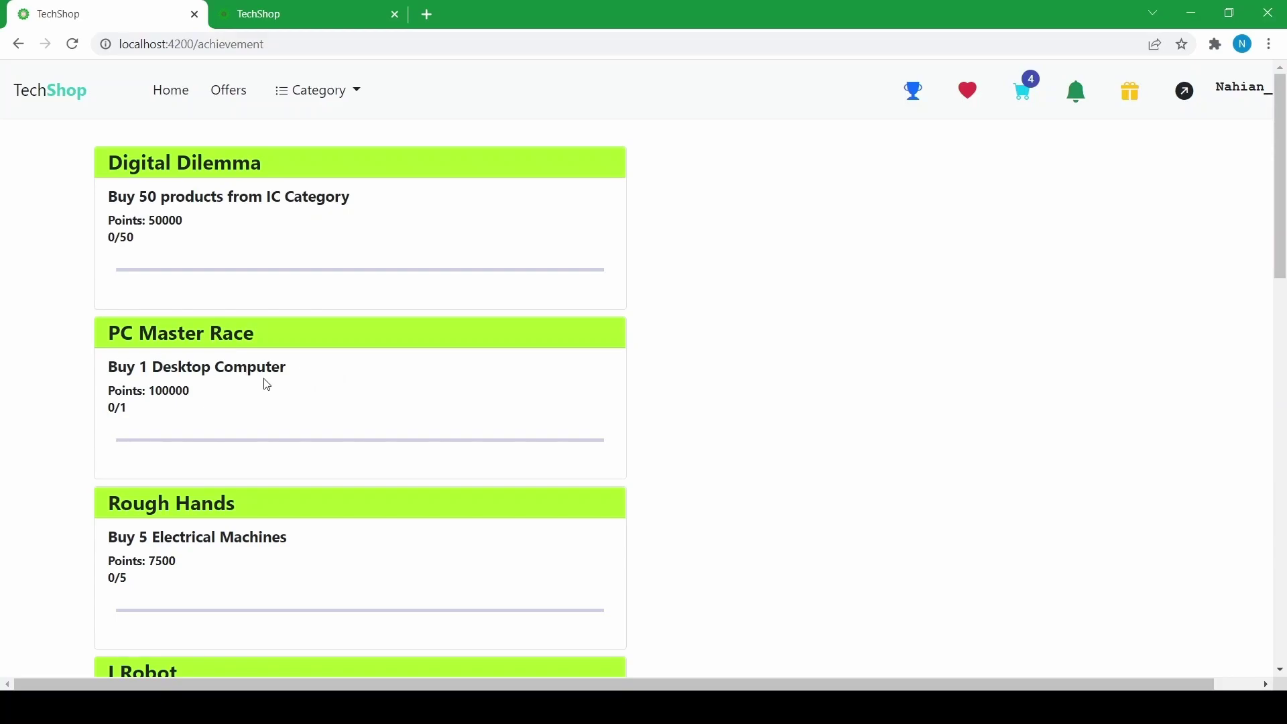
{"action": "scroll", "coordinate": [256, 406], "scroll_direction": "down", "scroll_amount": 3}
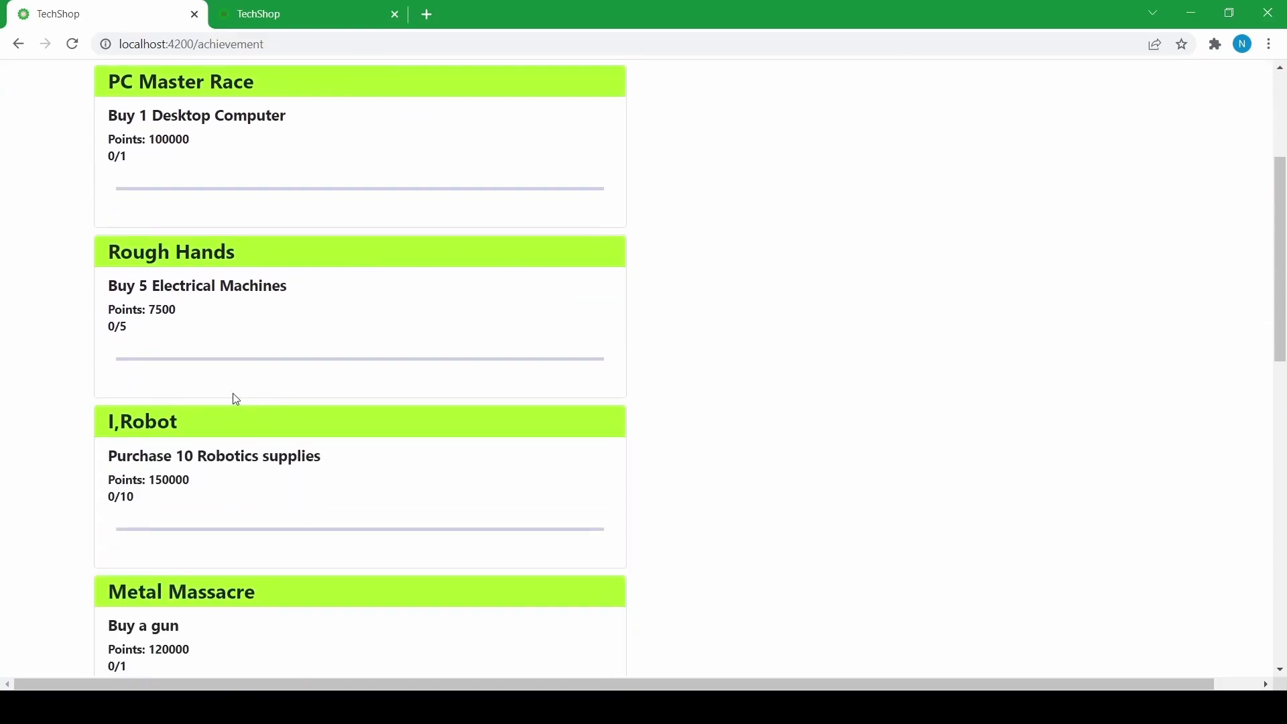
{"action": "scroll", "coordinate": [206, 340], "scroll_direction": "down", "scroll_amount": 1}
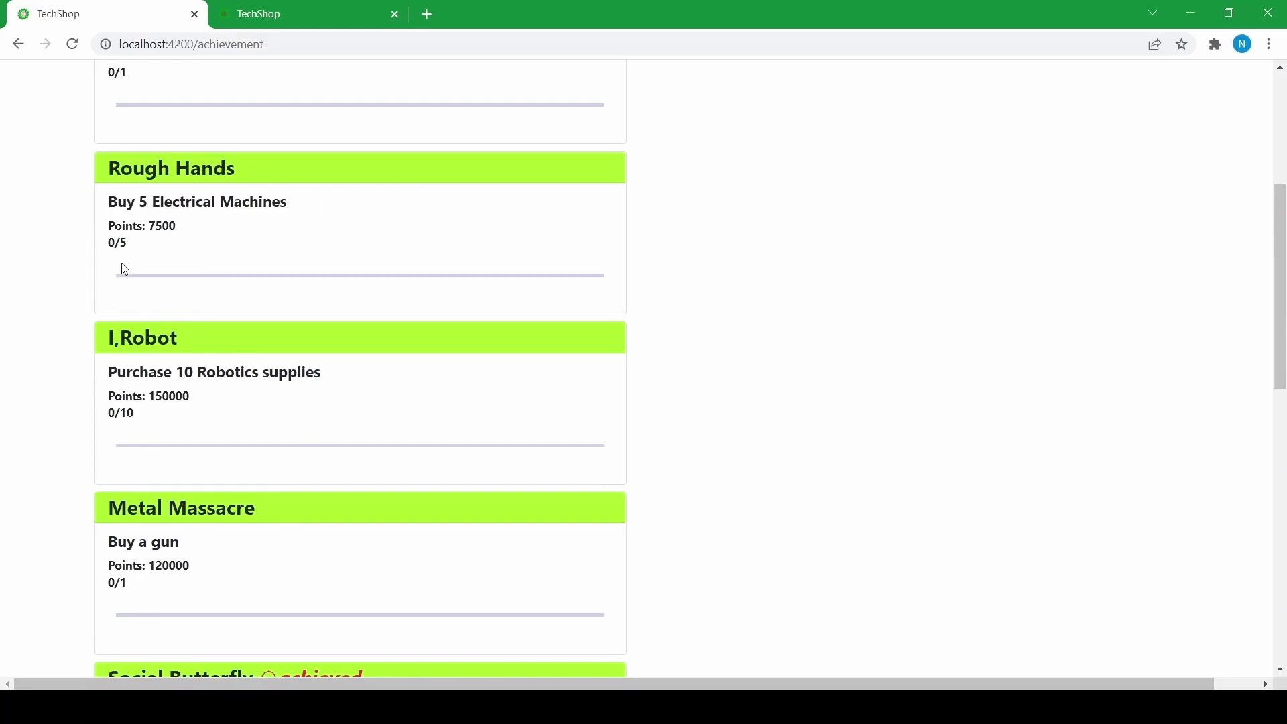
{"action": "scroll", "coordinate": [122, 265], "scroll_direction": "up", "scroll_amount": 4}
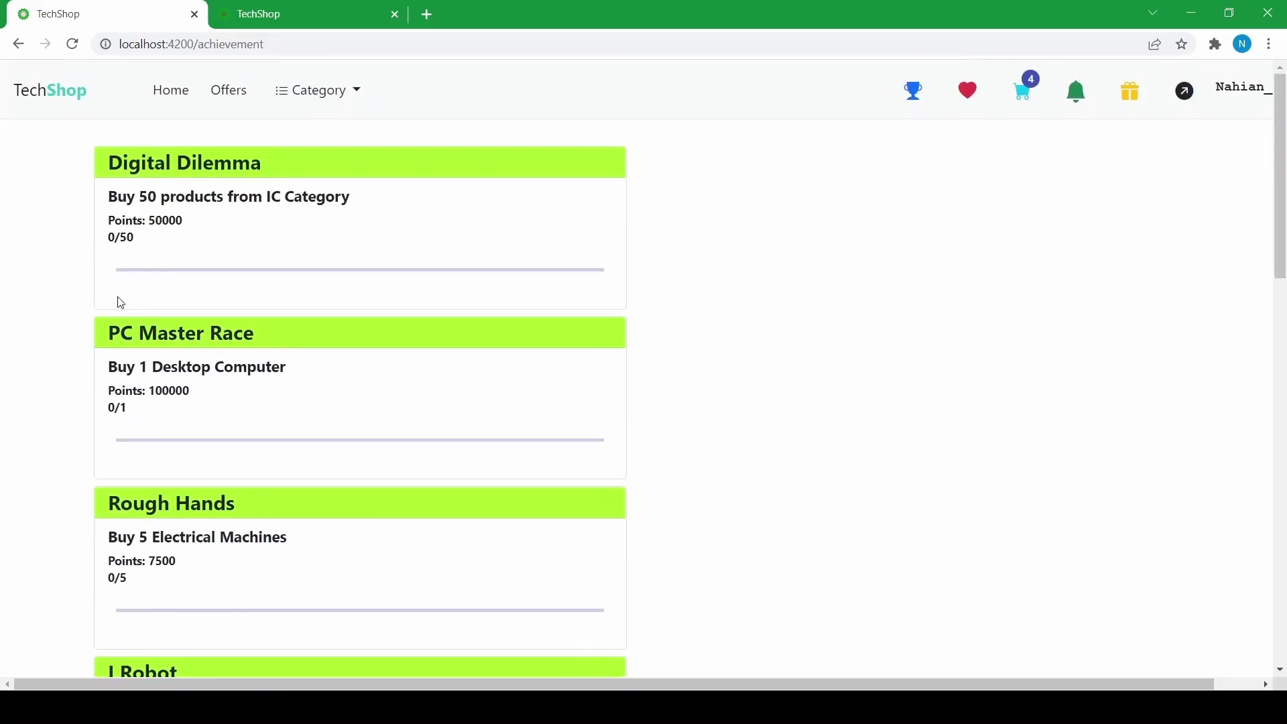
- Add 3 DC Motors from the Electrical Machinery category to the cart
{"action": "left_click", "coordinate": [330, 94]}
{"action": "left_click", "coordinate": [307, 198]}
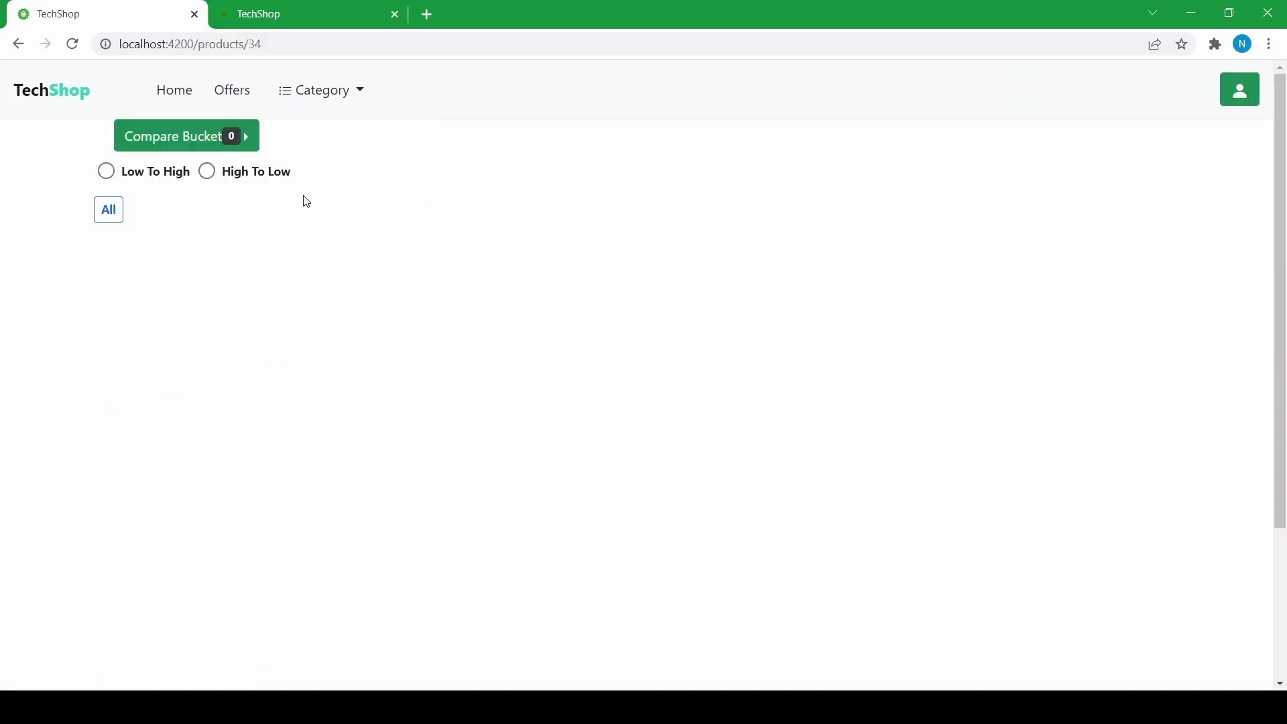
{"action": "double_click", "coordinate": [223, 554]}
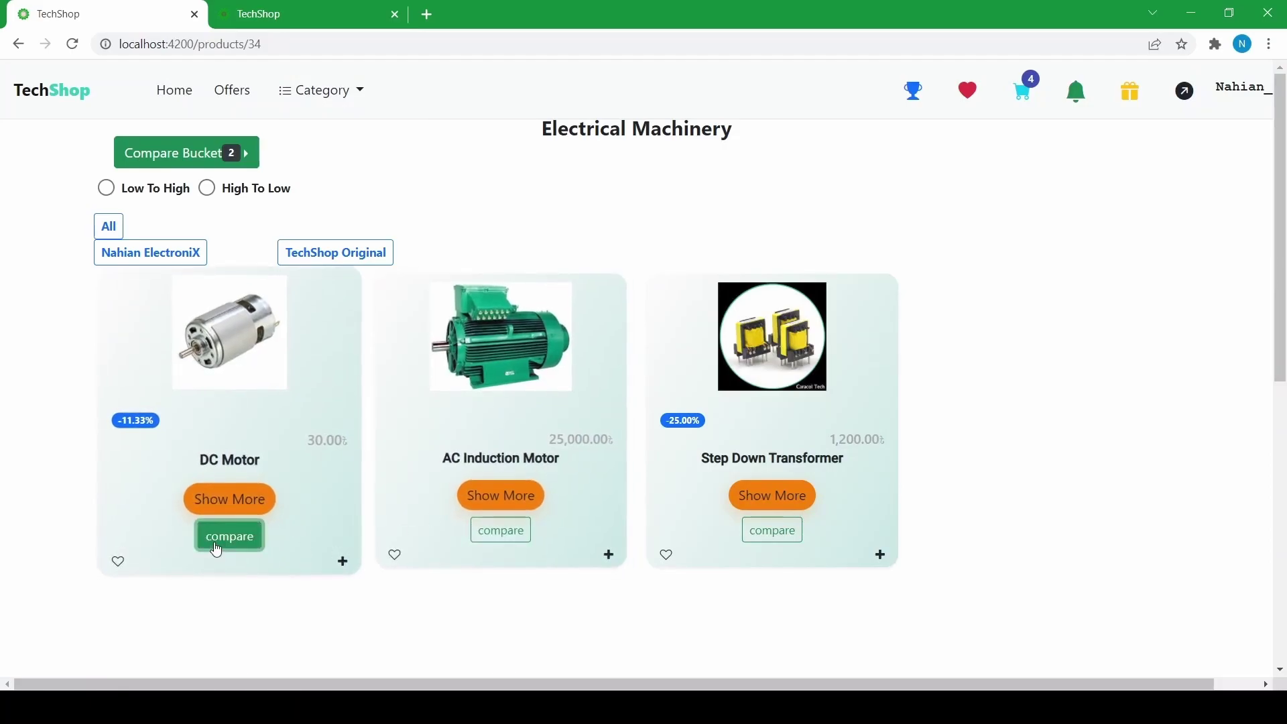
{"action": "left_click", "coordinate": [218, 505]}
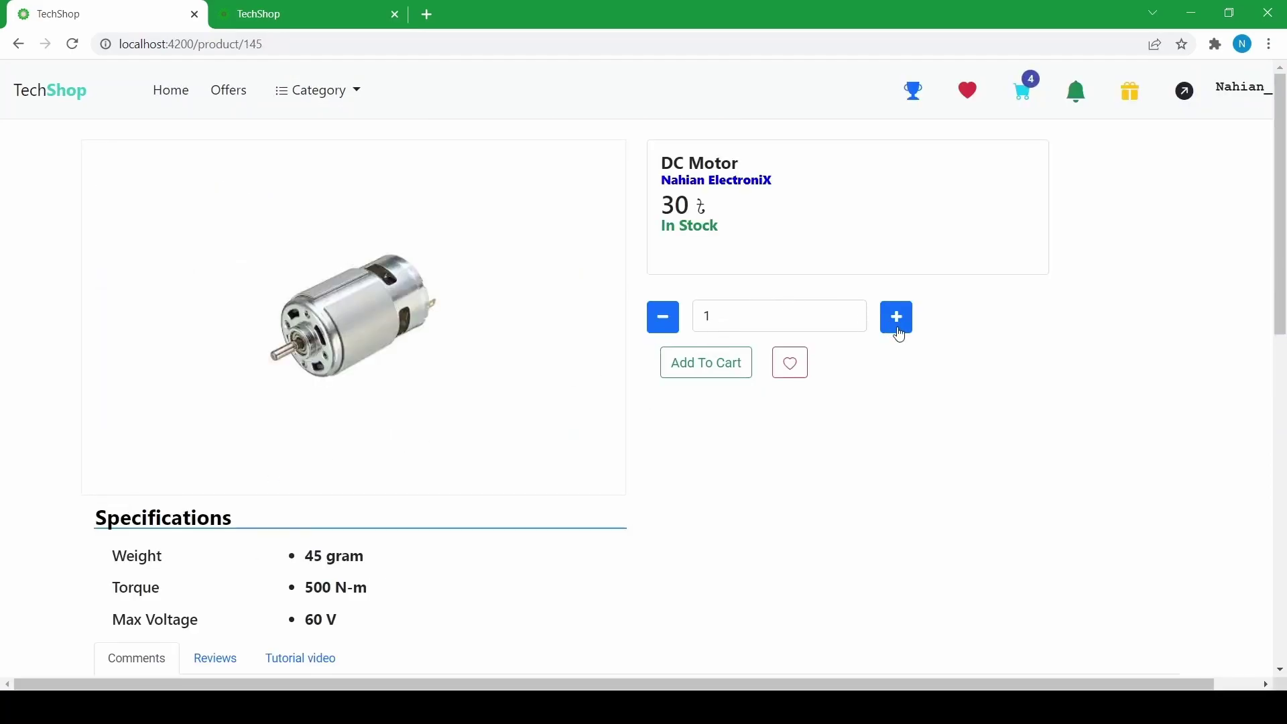
{"action": "double_click", "coordinate": [899, 330]}
{"action": "left_click", "coordinate": [710, 361]}
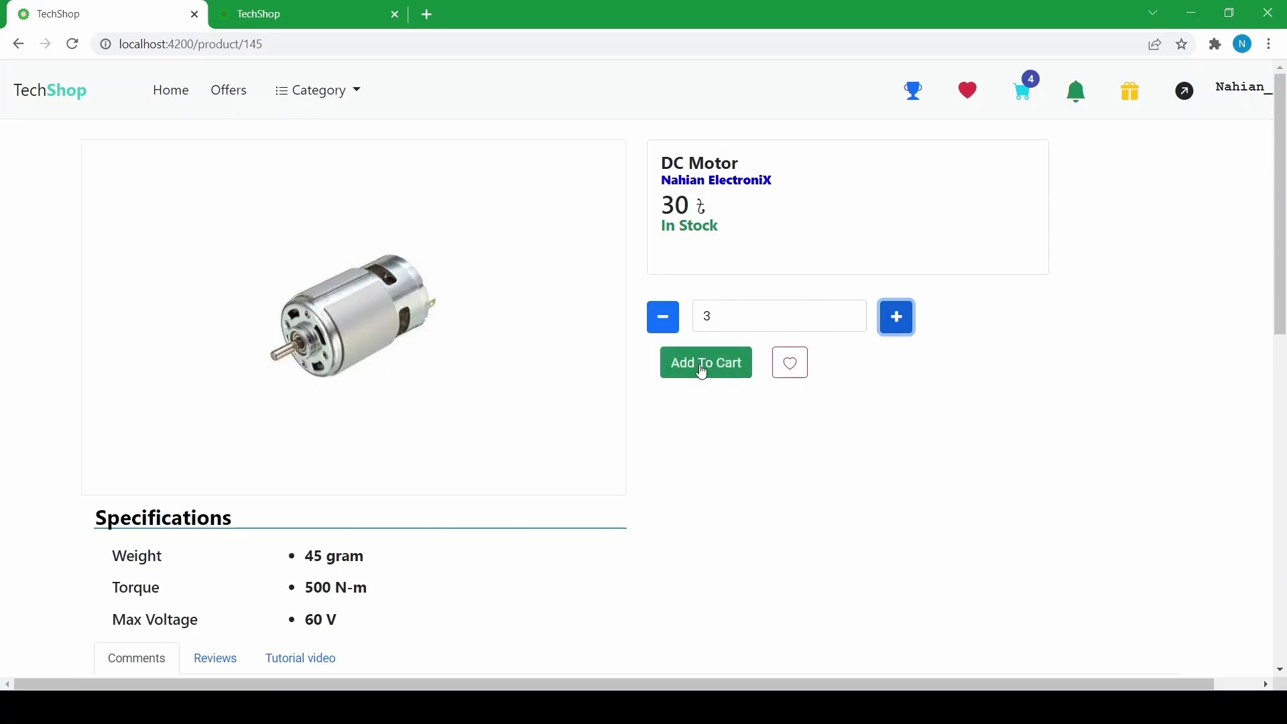
- Add one Asus Professional PC from the Desktop category to the cart, then go home
{"action": "left_click", "coordinate": [174, 98]}
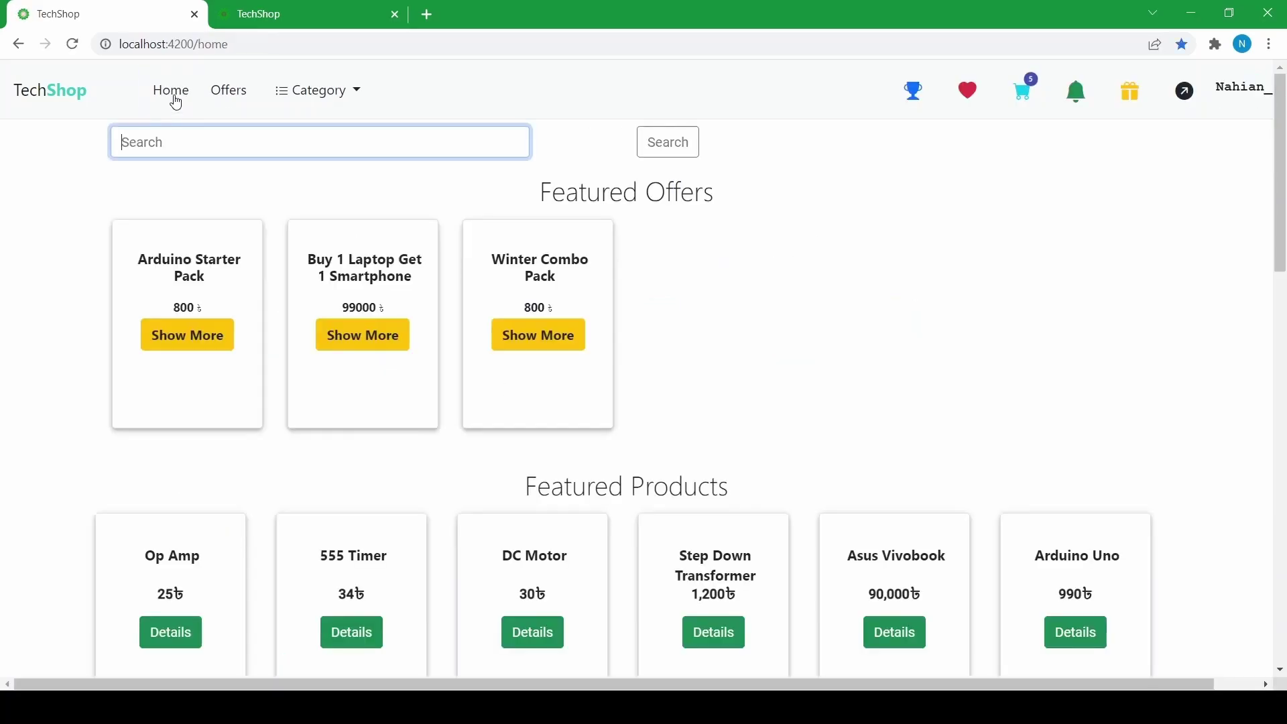
{"action": "left_click", "coordinate": [335, 90]}
{"action": "left_click", "coordinate": [303, 149]}
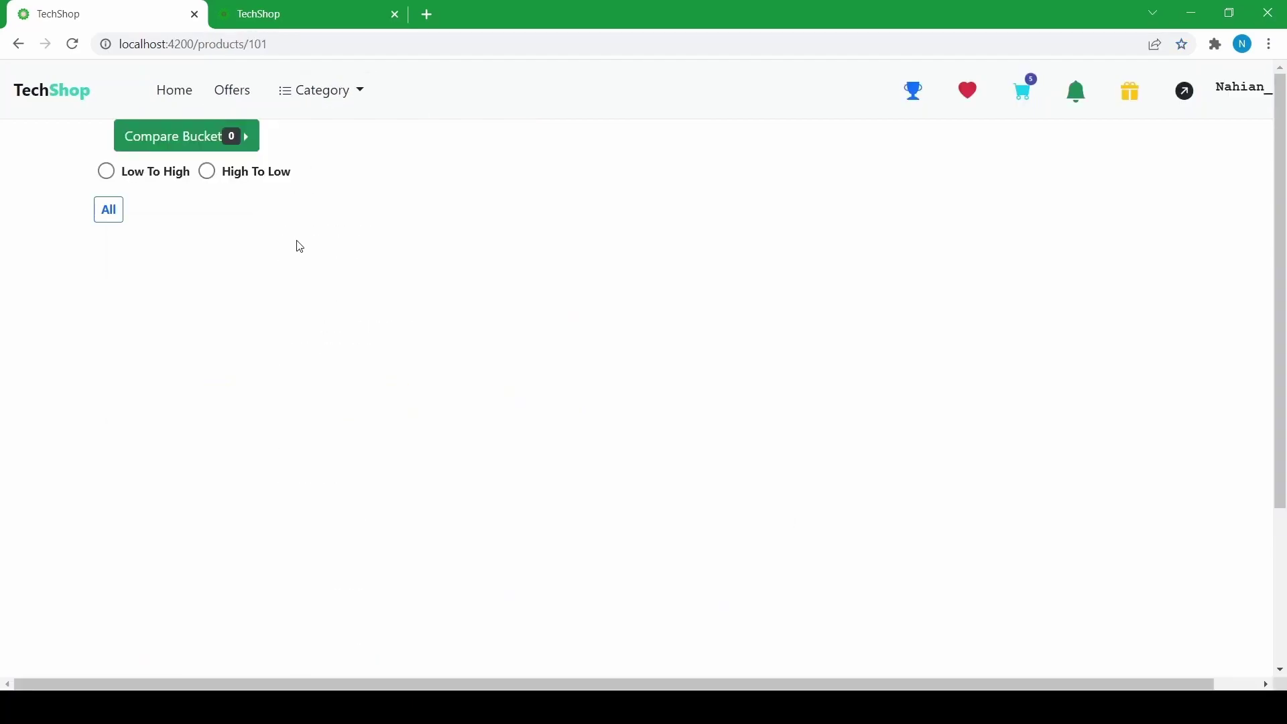
{"action": "scroll", "coordinate": [269, 366], "scroll_direction": "down", "scroll_amount": 3}
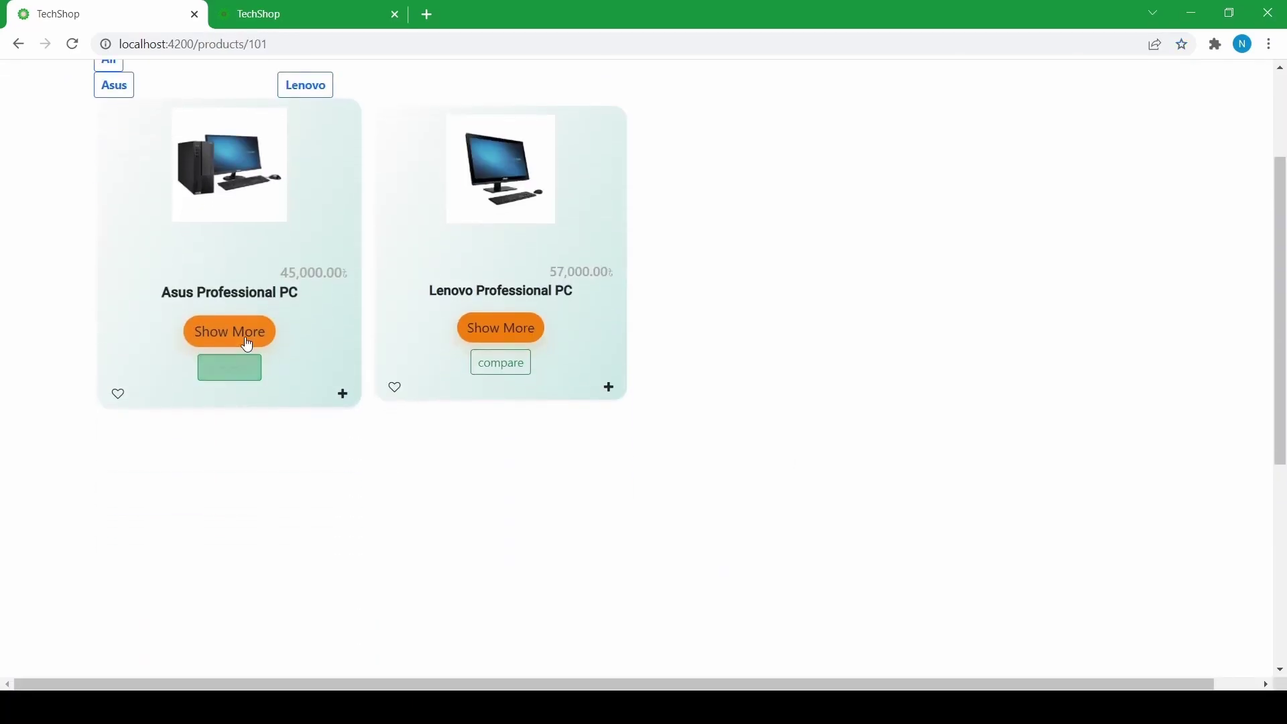
{"action": "left_click", "coordinate": [218, 334]}
{"action": "scroll", "coordinate": [422, 349], "scroll_direction": "down", "scroll_amount": 3}
{"action": "scroll", "coordinate": [671, 278], "scroll_direction": "up", "scroll_amount": 4}
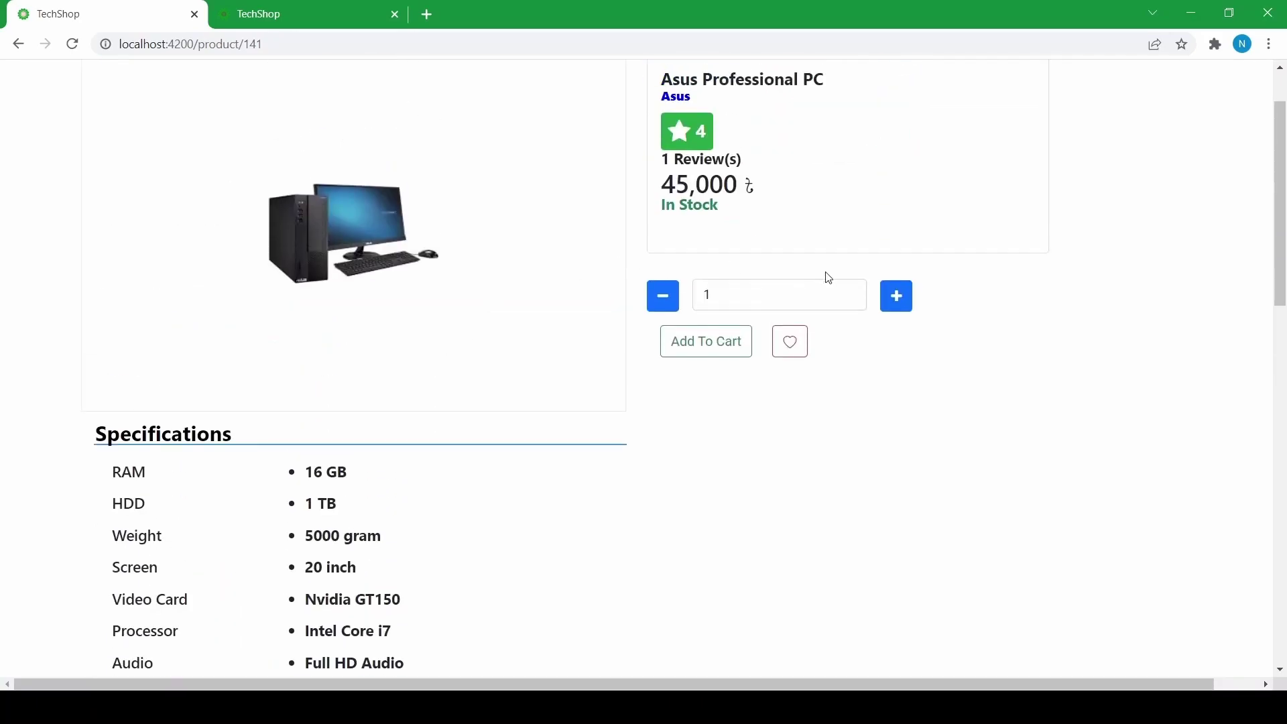
{"action": "left_click", "coordinate": [896, 303]}
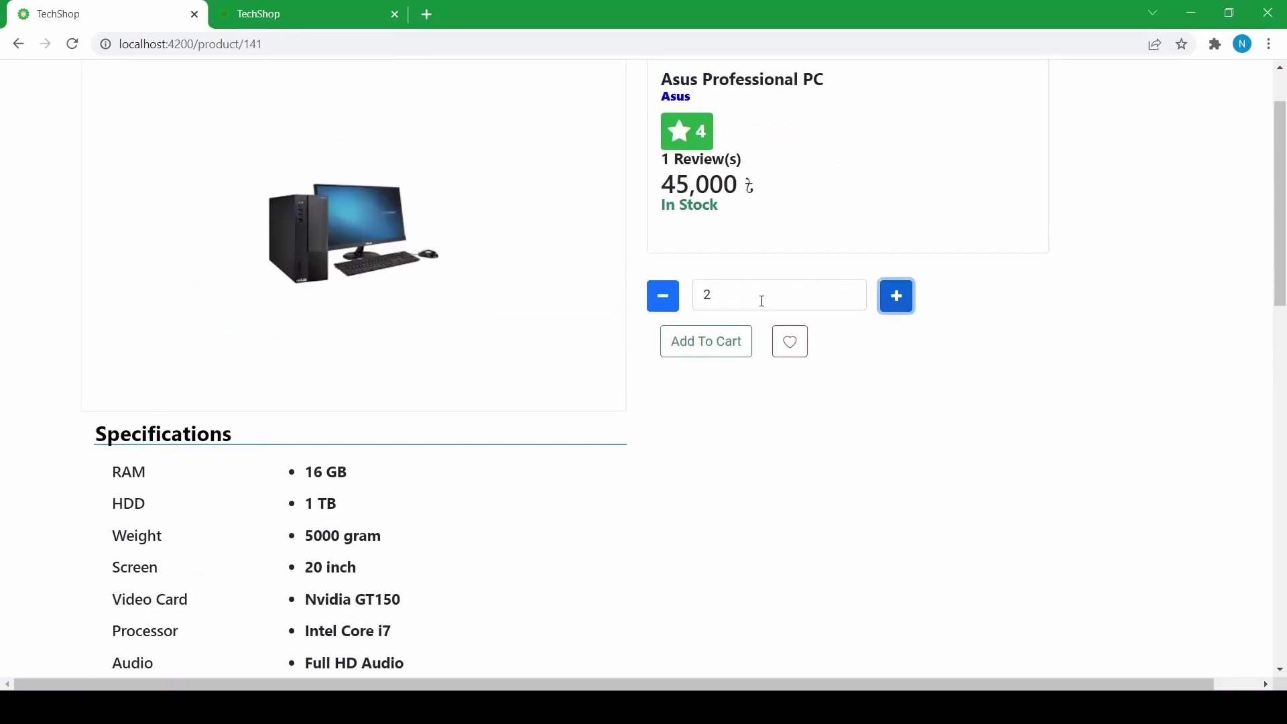
{"action": "left_click", "coordinate": [665, 309]}
{"action": "left_click", "coordinate": [709, 345]}
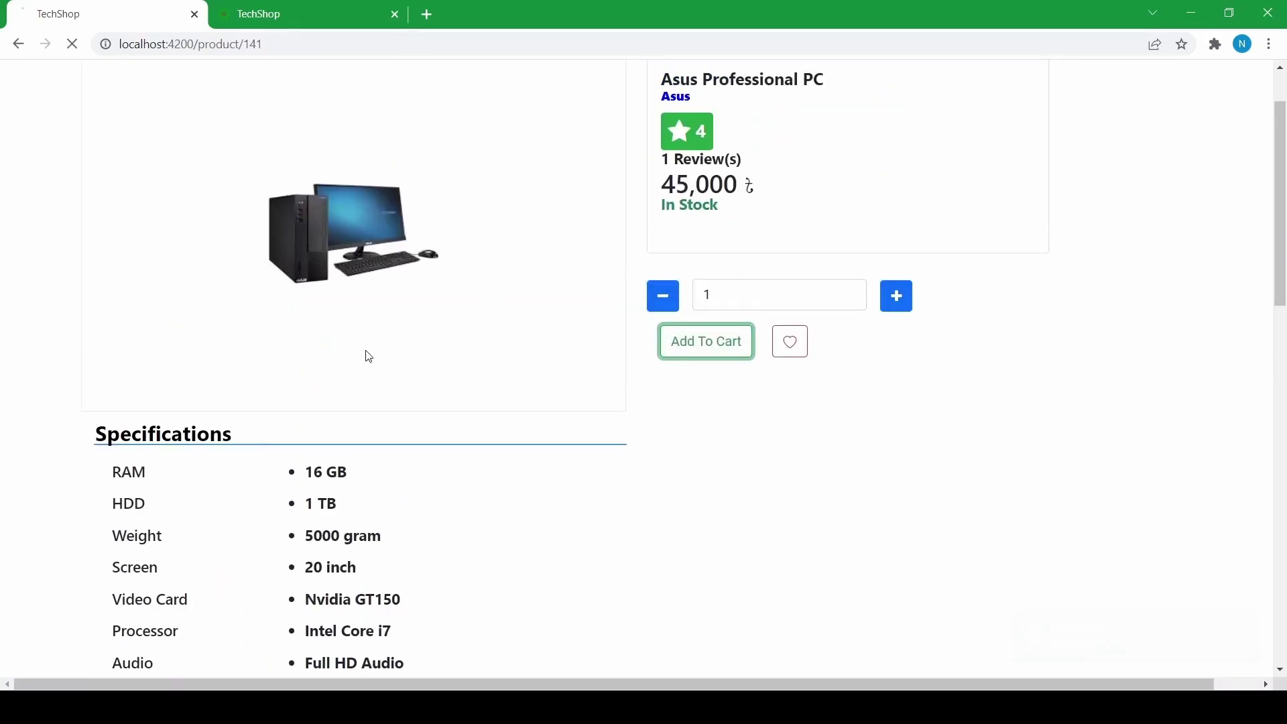
{"action": "scroll", "coordinate": [161, 134], "scroll_direction": "up", "scroll_amount": 1}
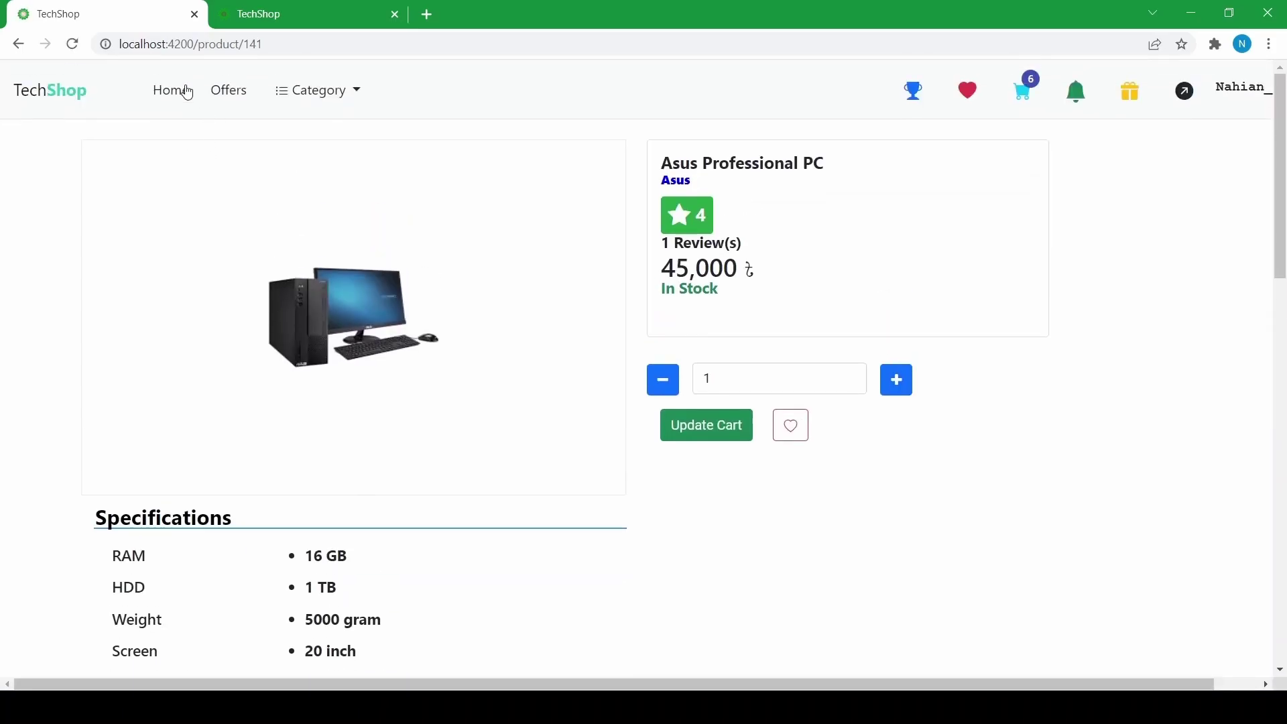
{"action": "left_click", "coordinate": [187, 92]}
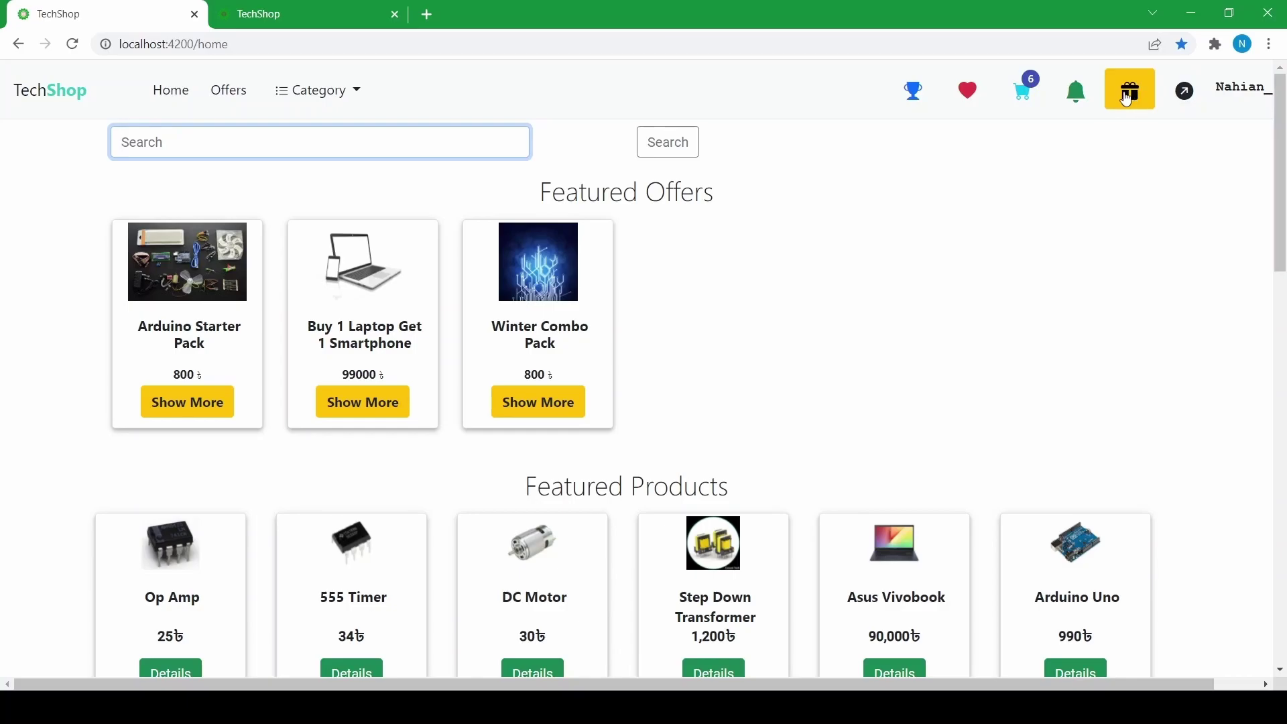
- Open the cart, which lists six items, including 45 555 Timers and 4 Arduino Unos
{"action": "left_click", "coordinate": [1025, 105]}
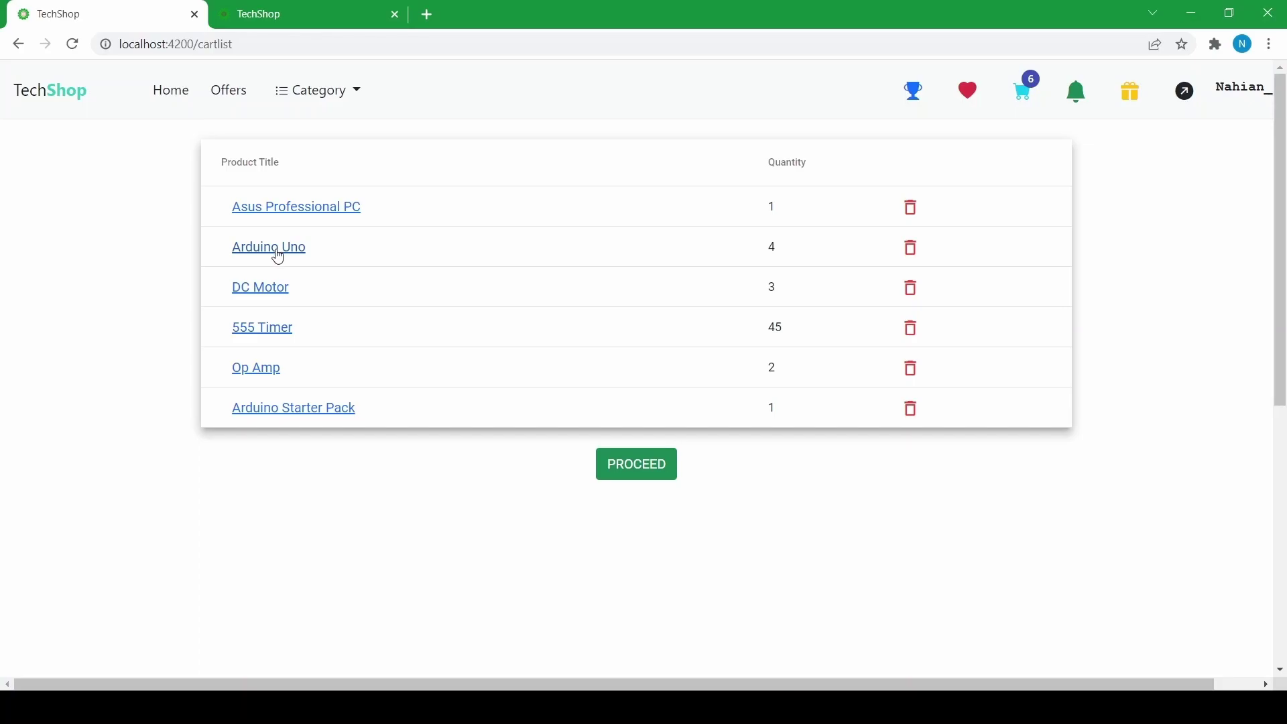
- Proceed to the place-order page, review the listed items, and focus the delivery Address field
{"action": "left_click", "coordinate": [634, 465]}
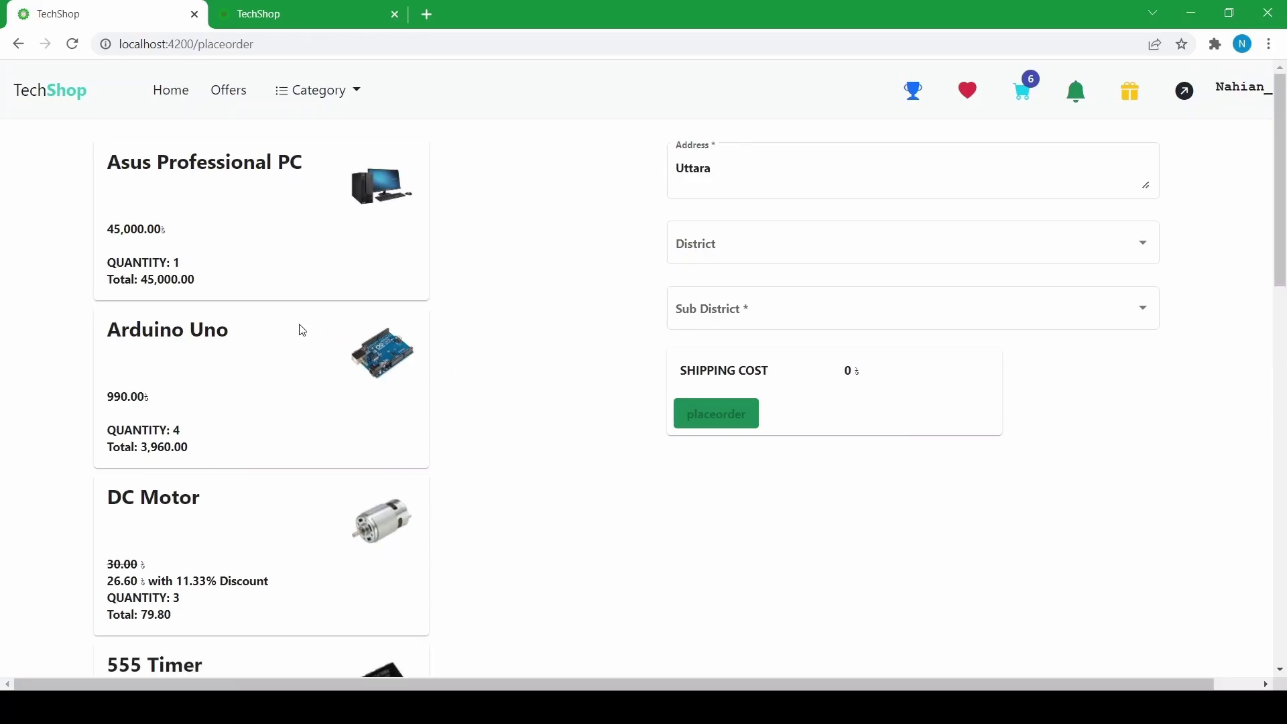
{"action": "scroll", "coordinate": [265, 287], "scroll_direction": "down", "scroll_amount": 10}
{"action": "scroll", "coordinate": [265, 287], "scroll_direction": "up", "scroll_amount": 10}
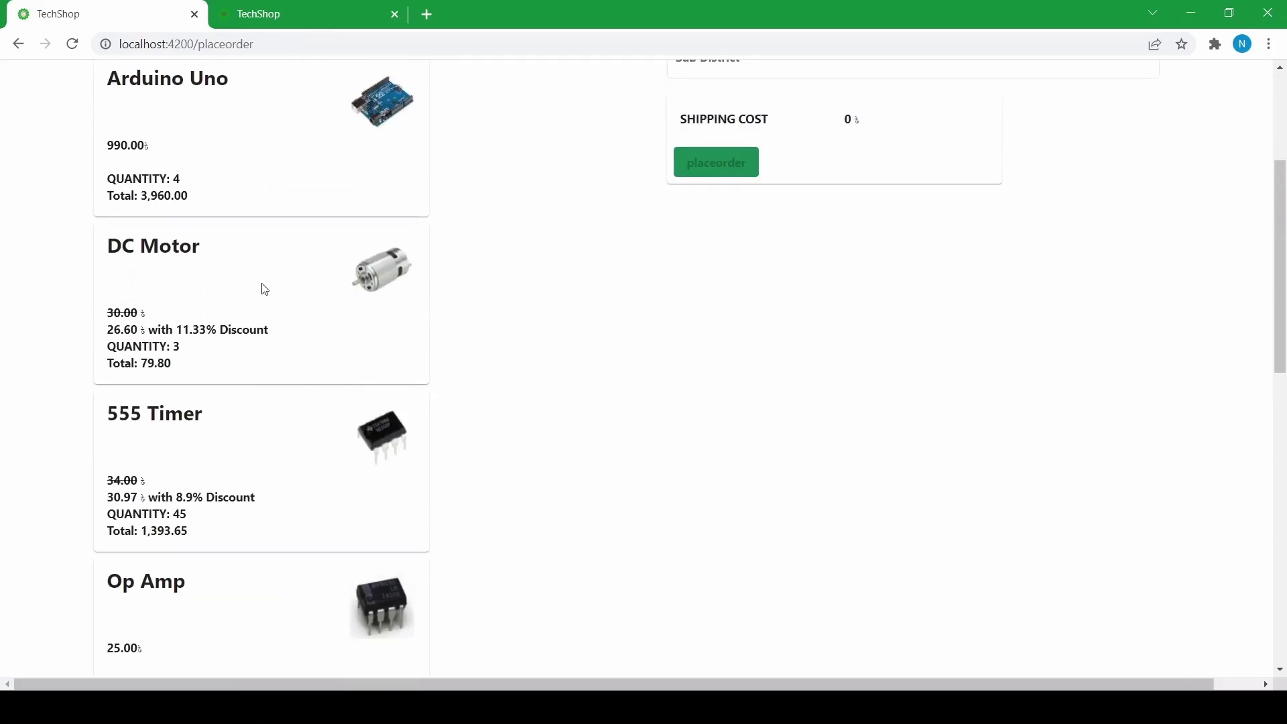
{"action": "scroll", "coordinate": [230, 223], "scroll_direction": "down", "scroll_amount": 6}
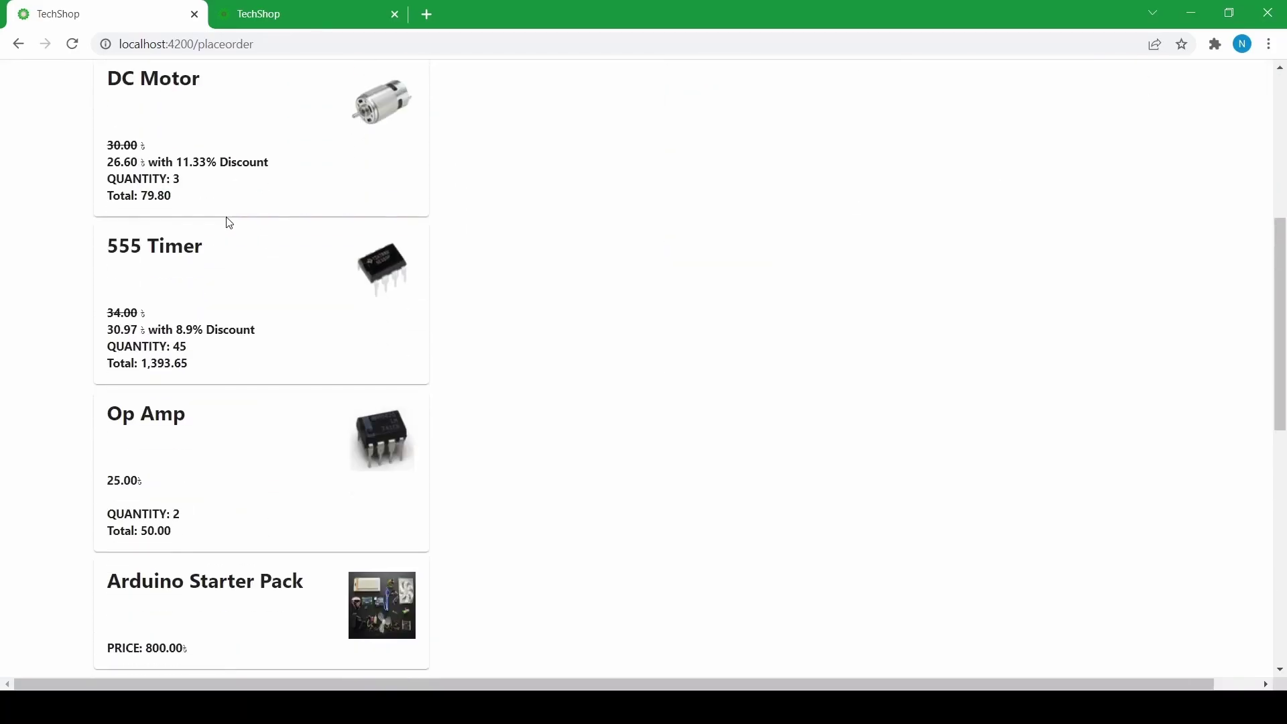
{"action": "scroll", "coordinate": [230, 223], "scroll_direction": "down", "scroll_amount": 6}
{"action": "scroll", "coordinate": [230, 223], "scroll_direction": "up", "scroll_amount": 12}
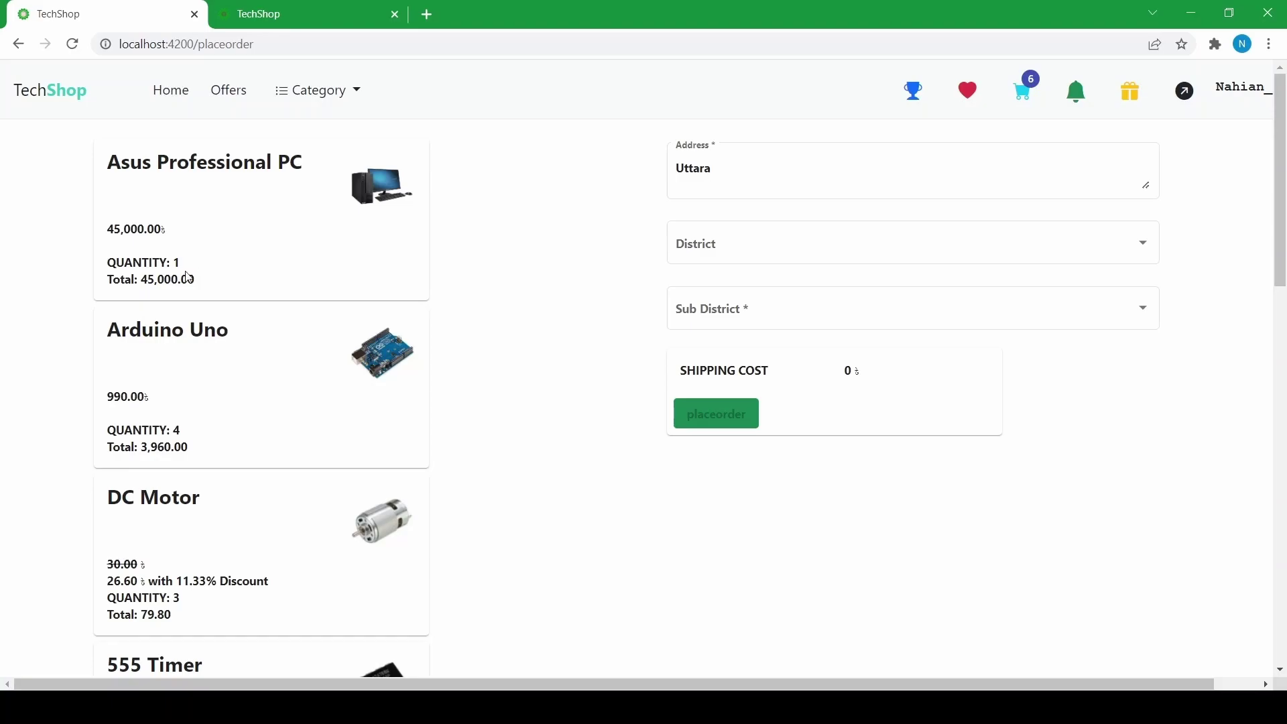
{"action": "scroll", "coordinate": [160, 270], "scroll_direction": "down", "scroll_amount": 5}
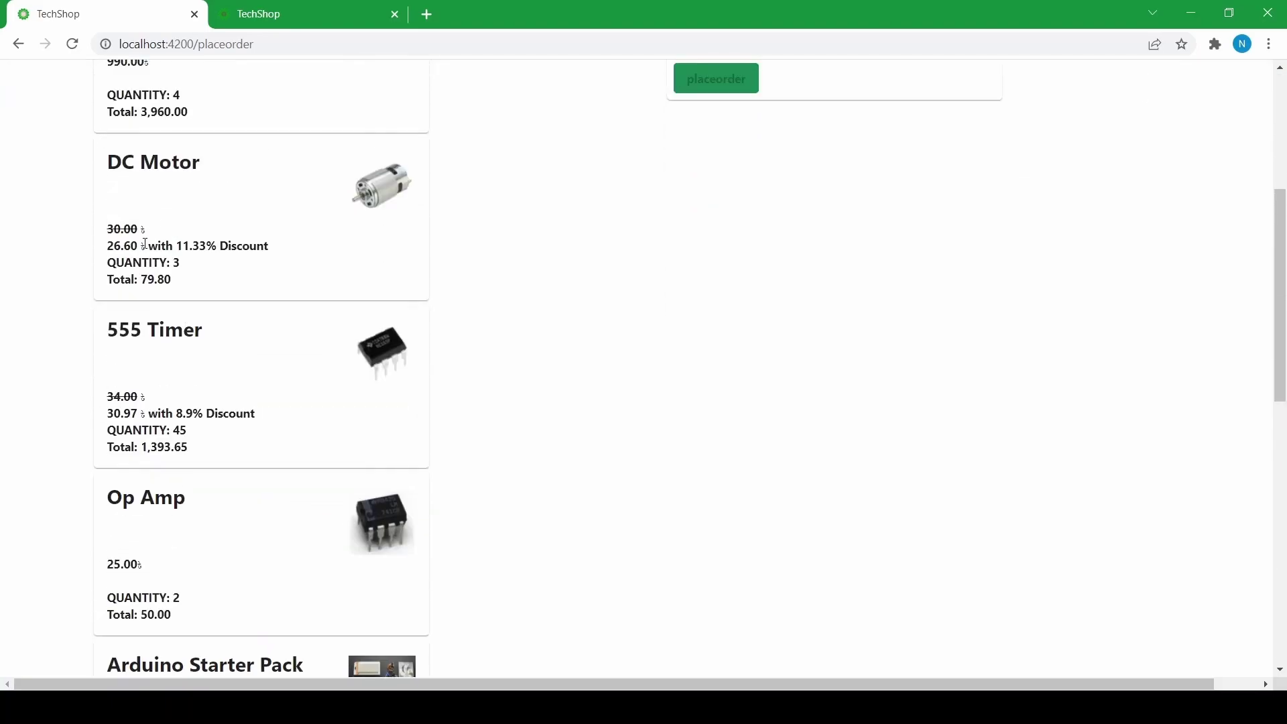
{"action": "scroll", "coordinate": [194, 265], "scroll_direction": "down", "scroll_amount": 4}
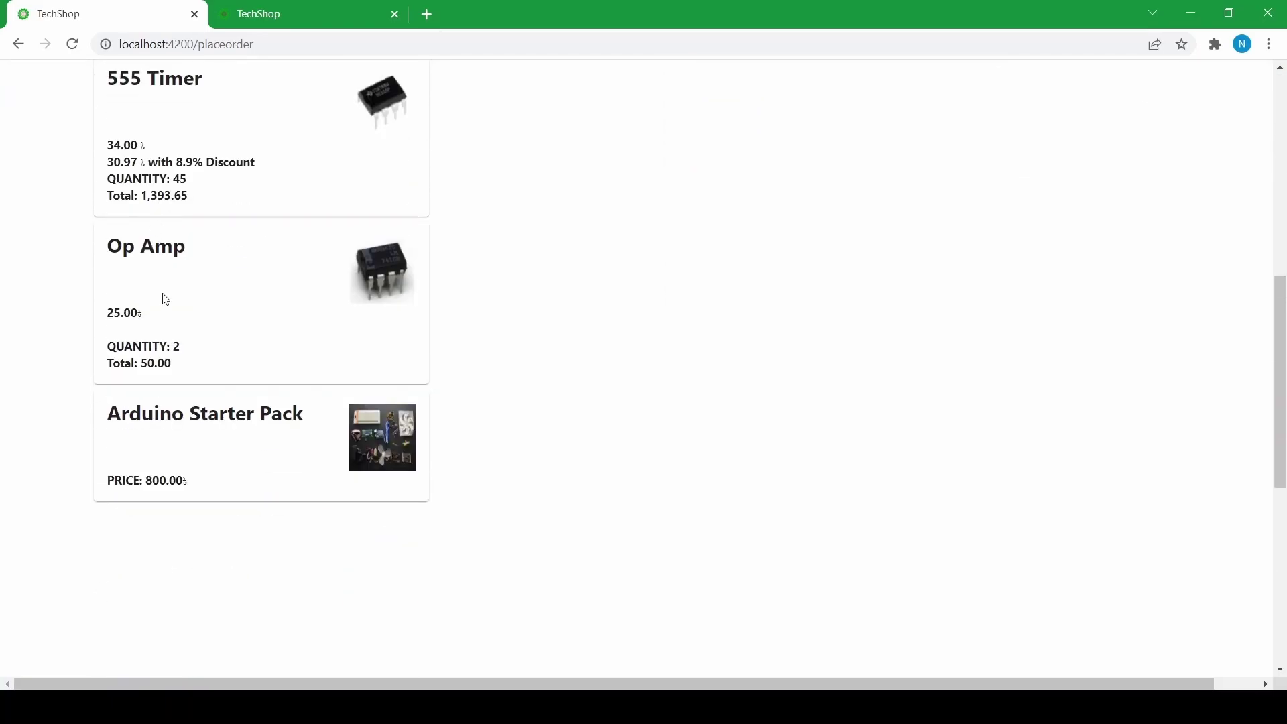
{"action": "scroll", "coordinate": [163, 290], "scroll_direction": "down", "scroll_amount": 3}
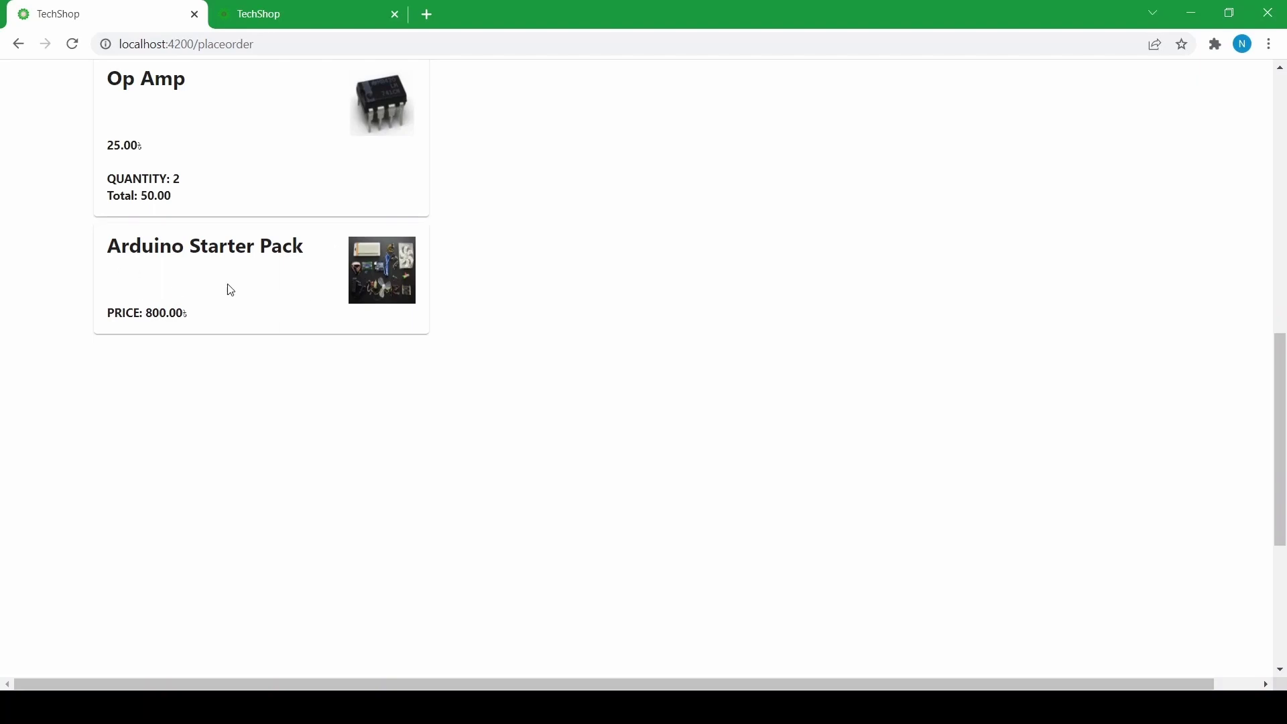
{"action": "scroll", "coordinate": [247, 326], "scroll_direction": "up", "scroll_amount": 12}
{"action": "left_click", "coordinate": [721, 176]}
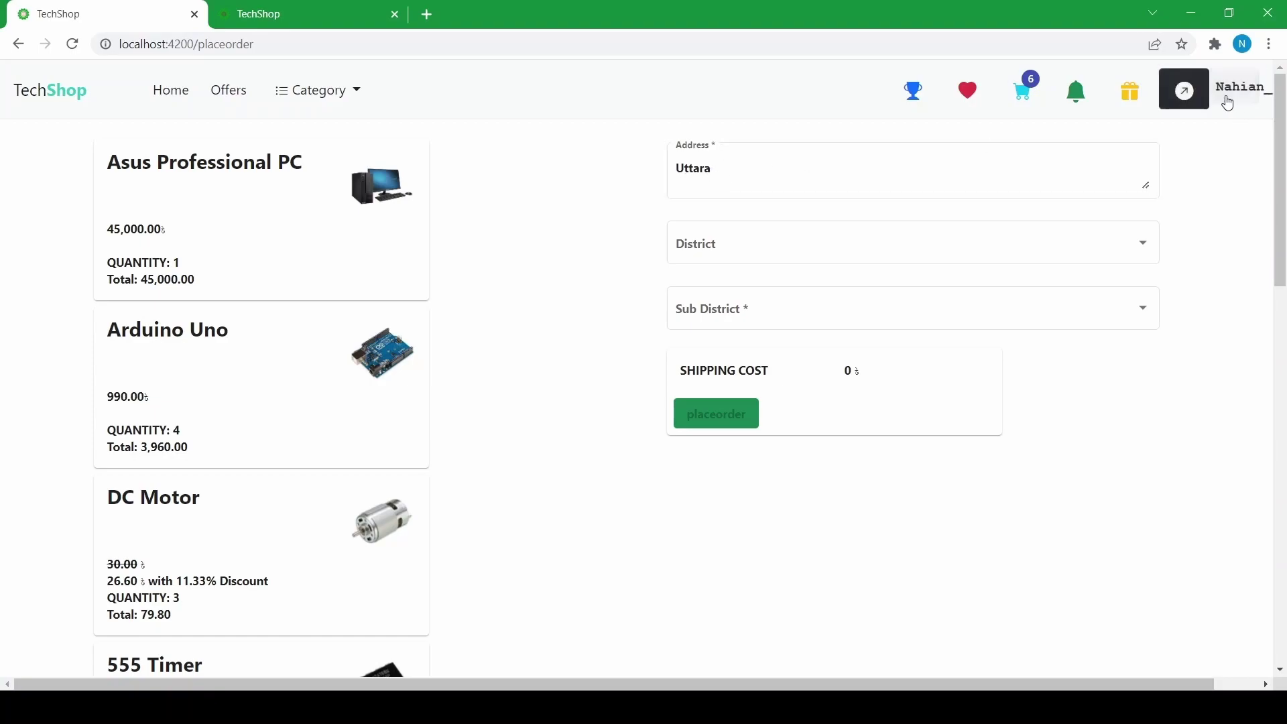
- Choose district Dhaka and sub district Uttara, then place the order for 51343.45
{"action": "left_click", "coordinate": [734, 262]}
{"action": "left_click", "coordinate": [700, 258]}
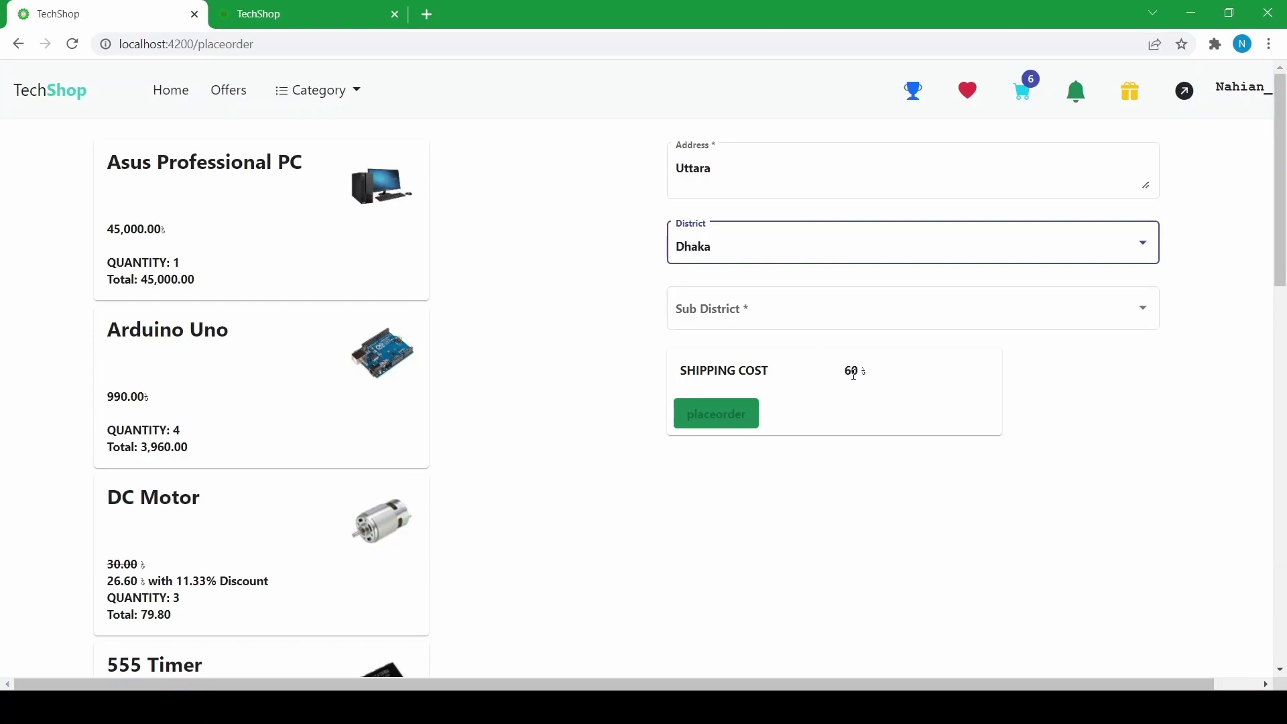
{"action": "left_click", "coordinate": [719, 310]}
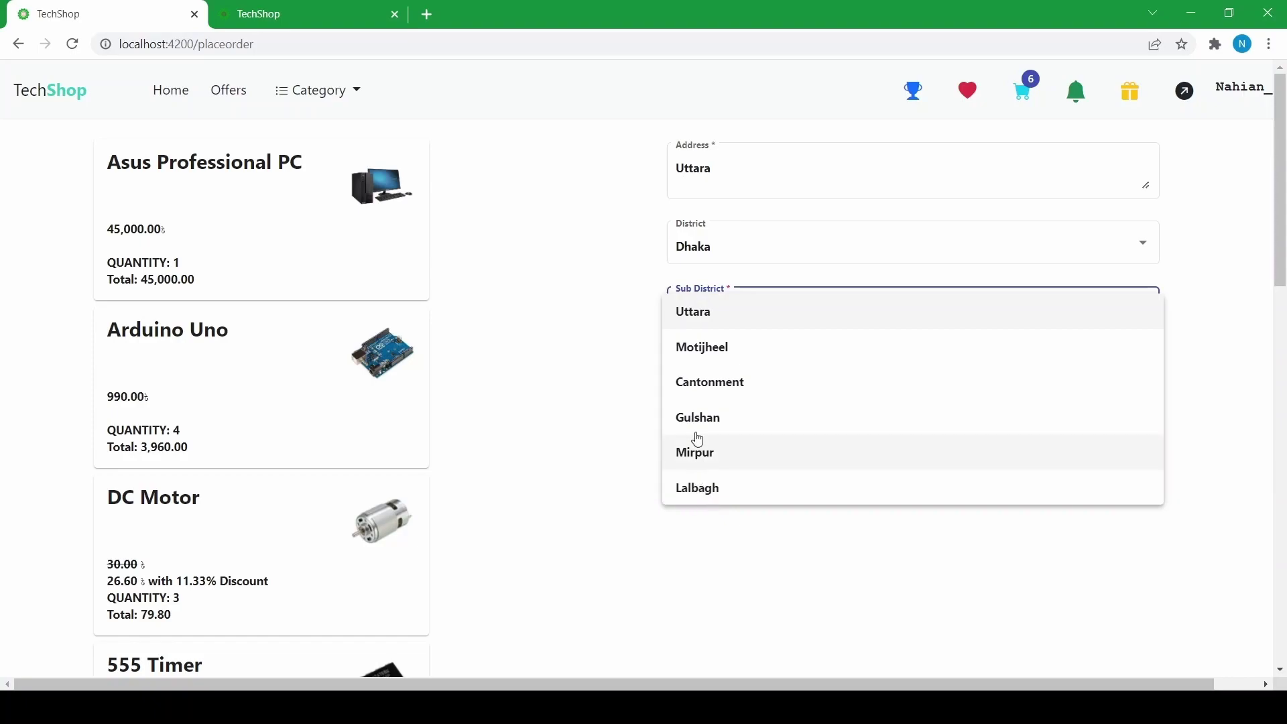
{"action": "left_click", "coordinate": [709, 324]}
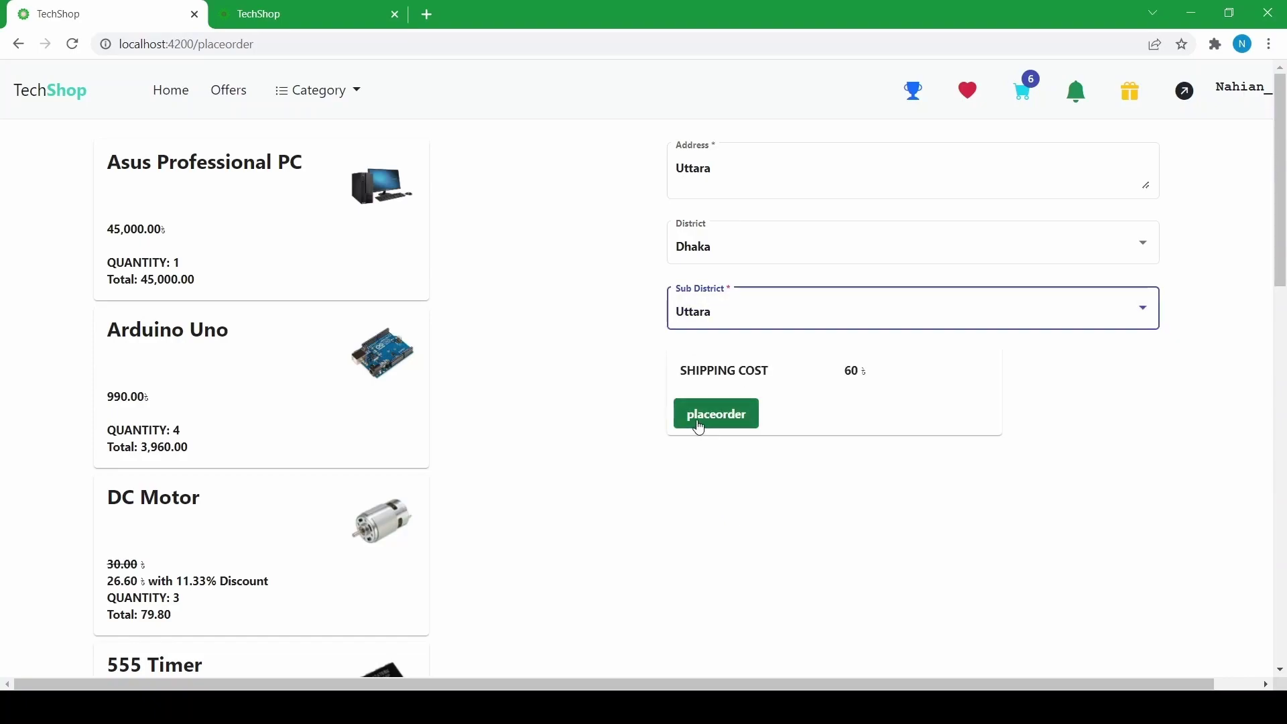
{"action": "left_click", "coordinate": [698, 421]}
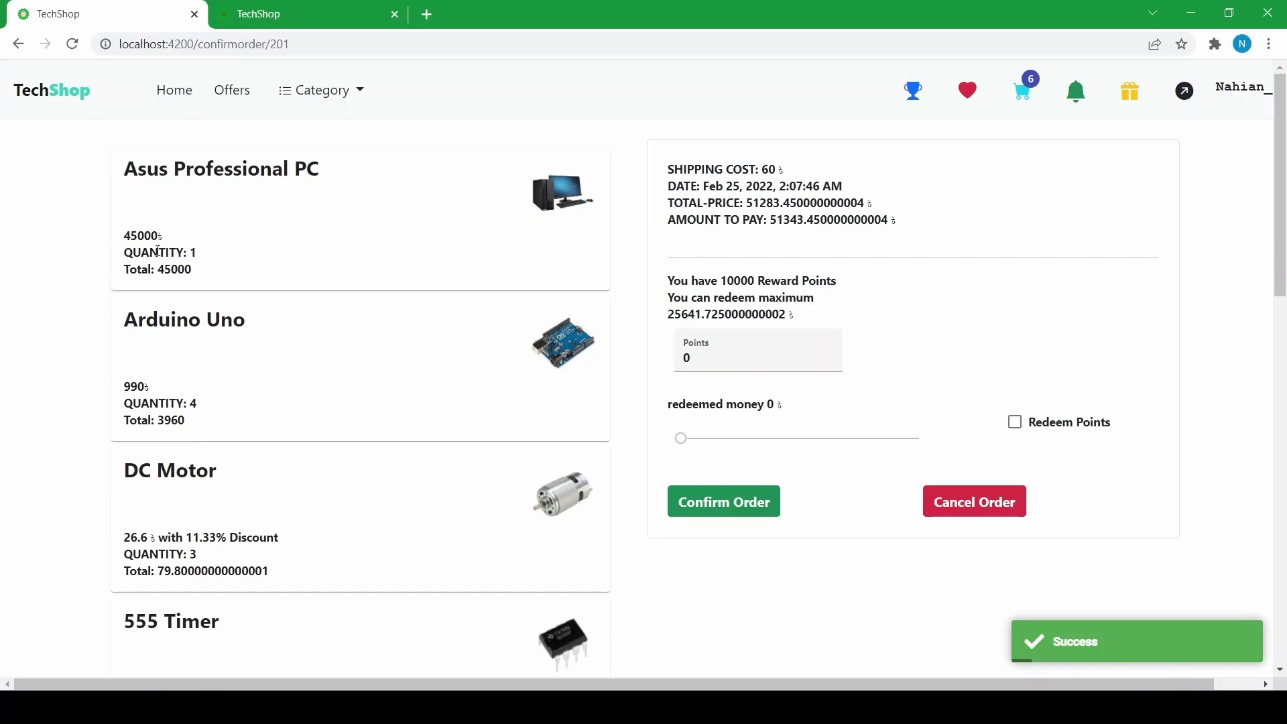
{"action": "scroll", "coordinate": [194, 275], "scroll_direction": "down", "scroll_amount": 3}
{"action": "scroll", "coordinate": [194, 275], "scroll_direction": "down", "scroll_amount": 4}
{"action": "scroll", "coordinate": [191, 273], "scroll_direction": "up", "scroll_amount": 7}
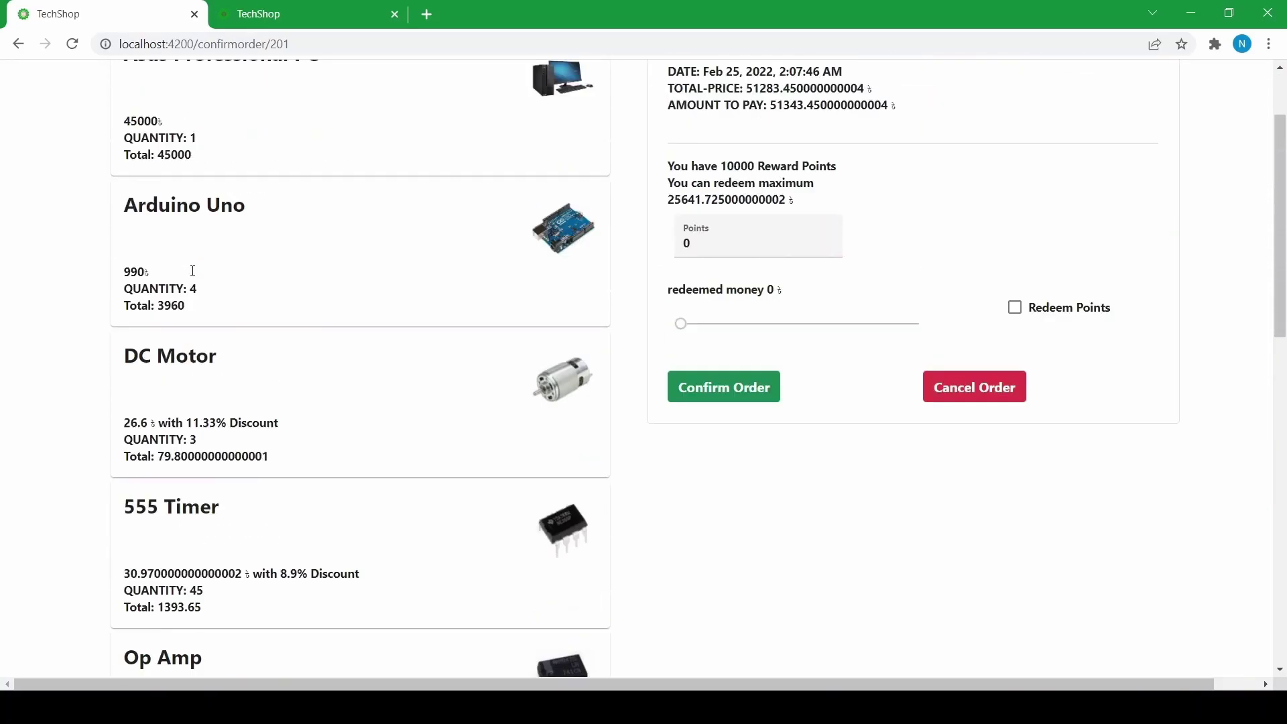
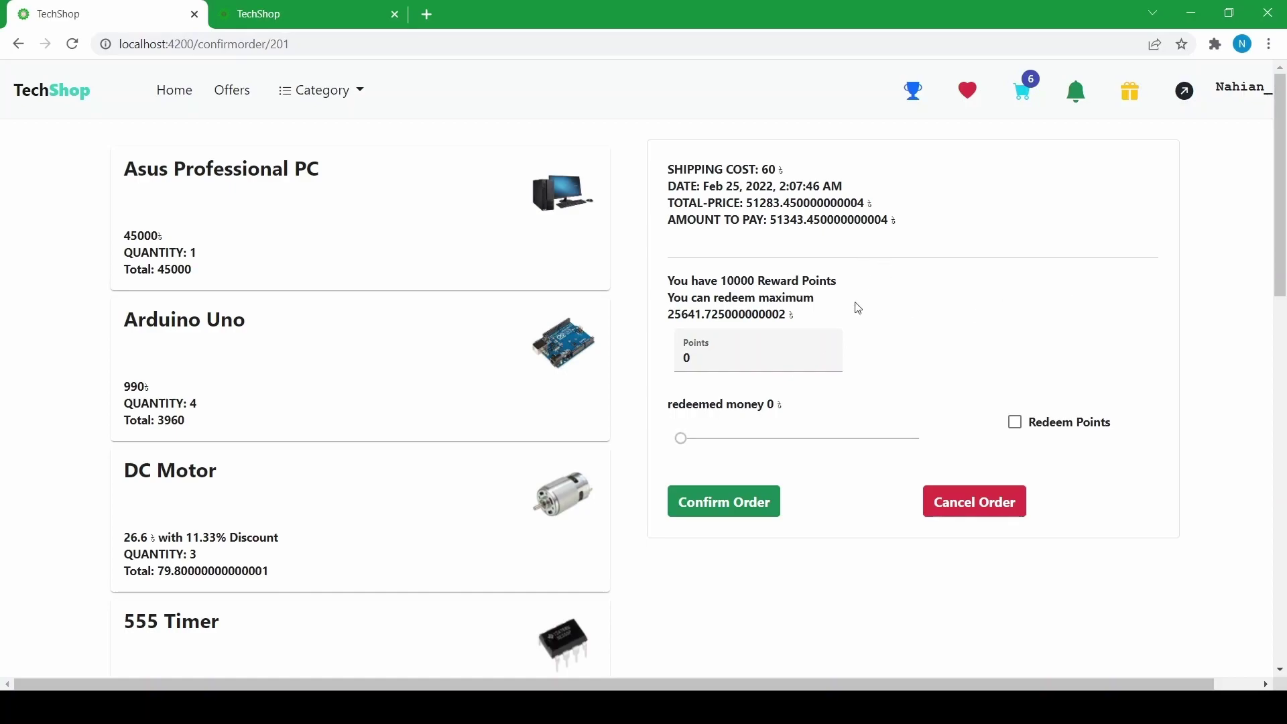
- Max out the redeem slider, apply the 10000 points for 100 off, and confirm order 201
{"action": "left_click_drag", "start_coordinate": [680, 438], "coordinate": [947, 453]}
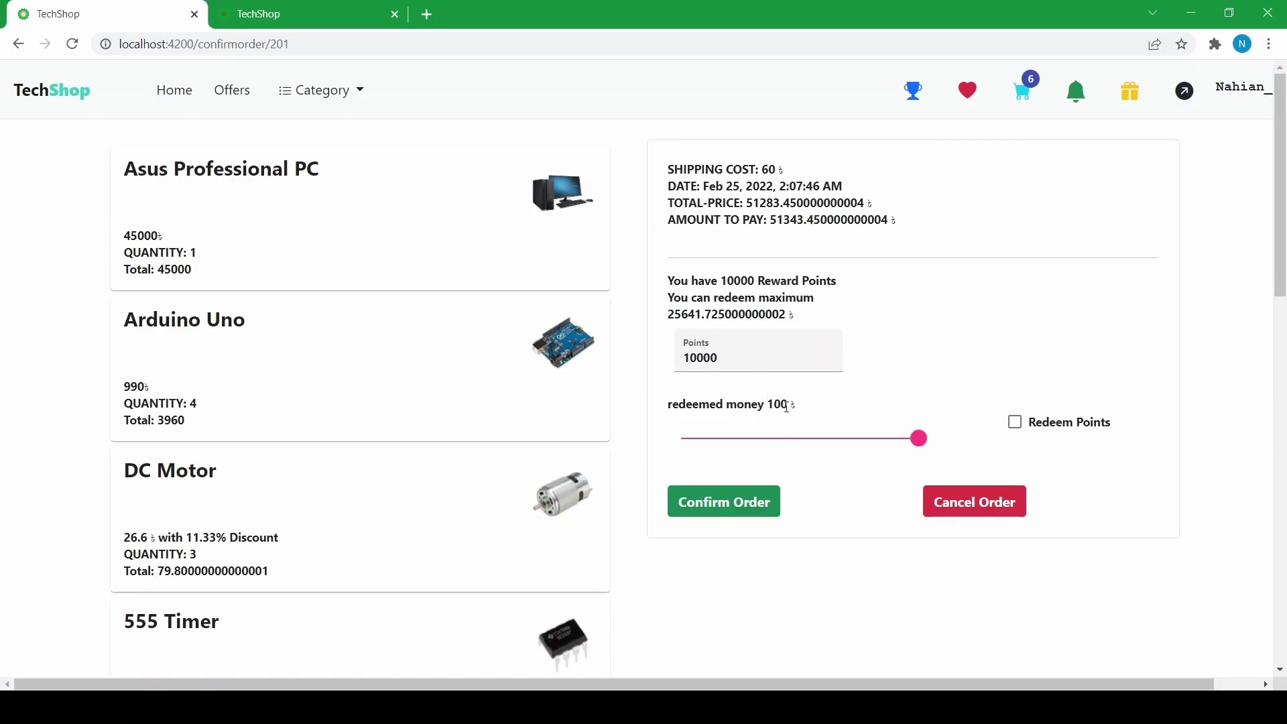
{"action": "left_click", "coordinate": [1013, 422]}
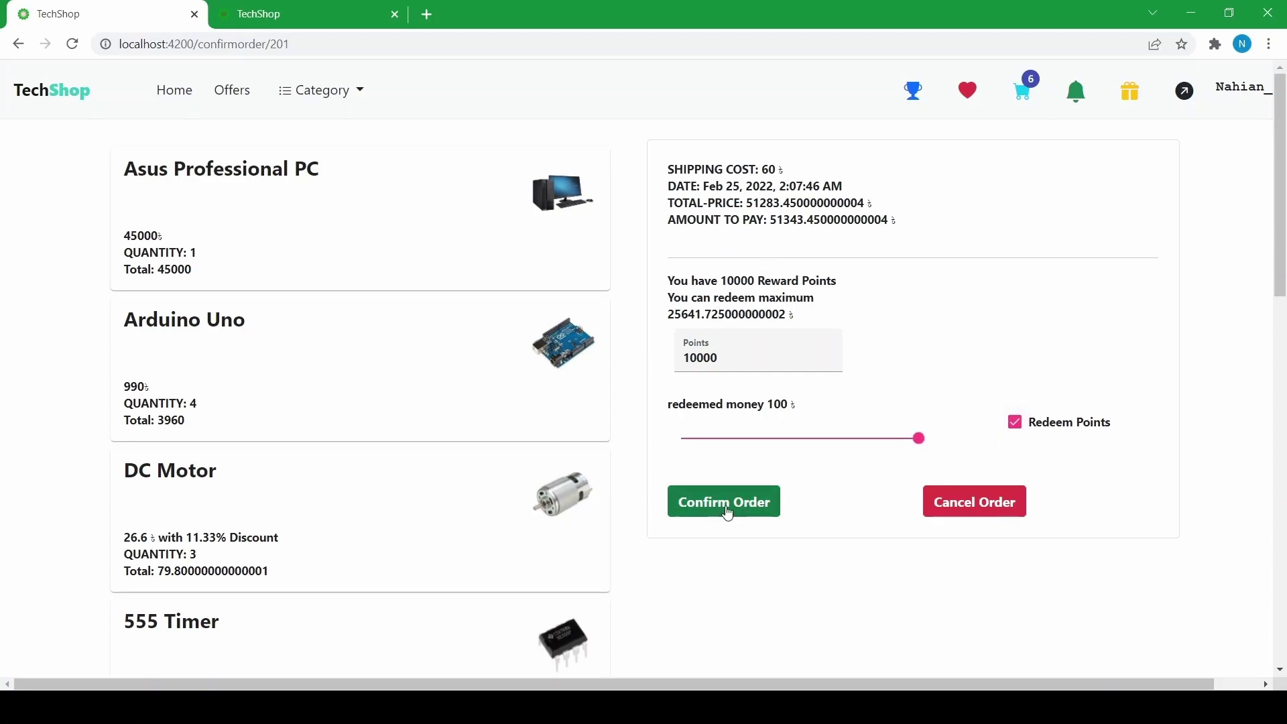
{"action": "left_click", "coordinate": [725, 504]}
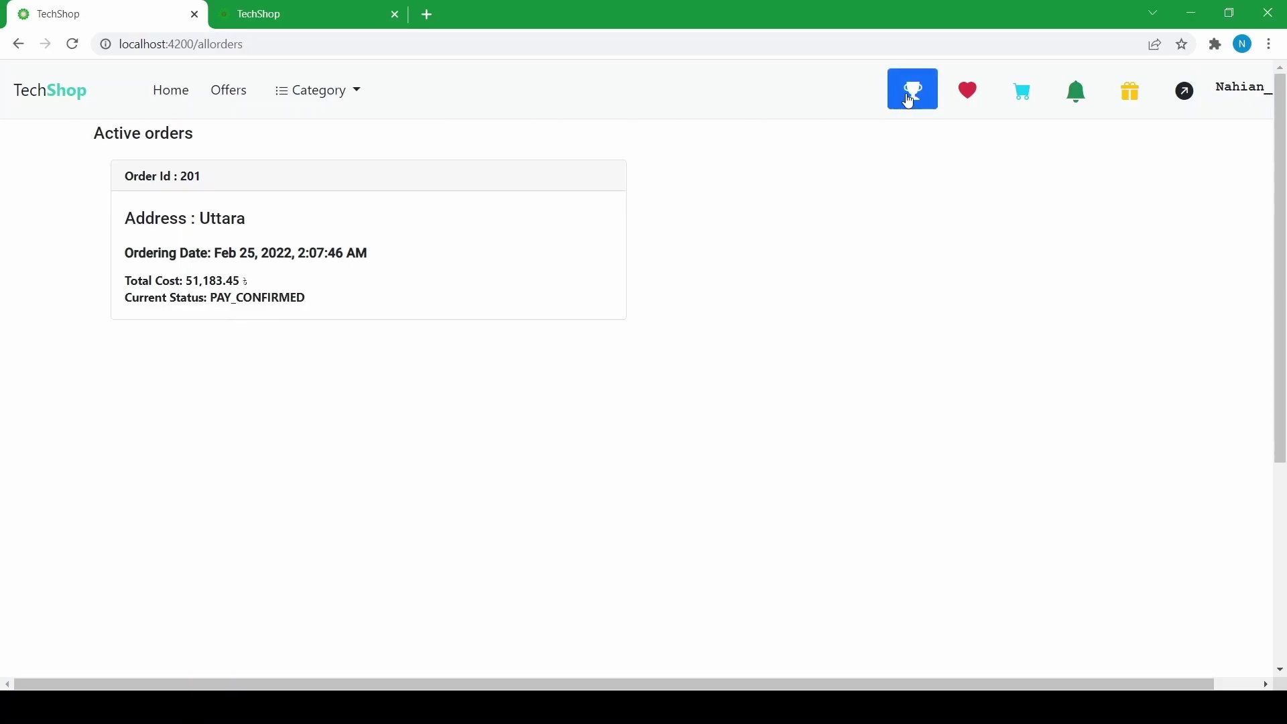
- Find PC Master Race on the Achievements page and claim its reward points
{"action": "left_click", "coordinate": [912, 101]}
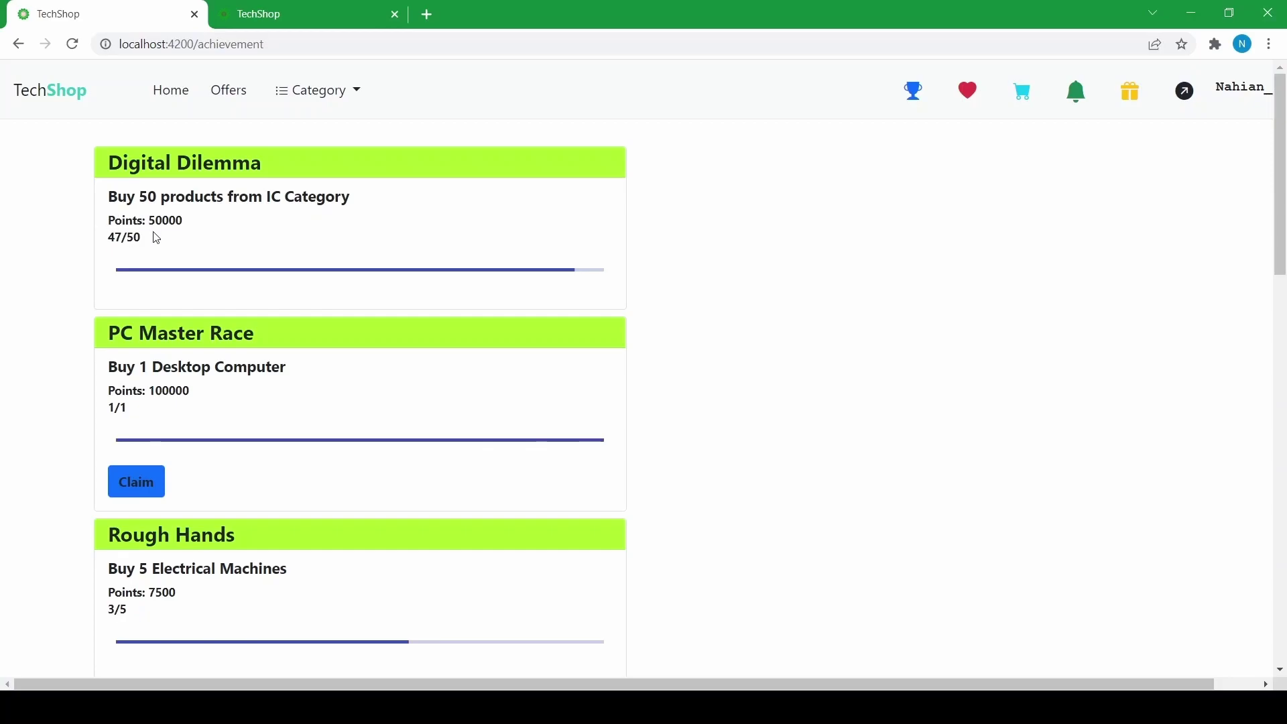
{"action": "scroll", "coordinate": [140, 241], "scroll_direction": "down", "scroll_amount": 1}
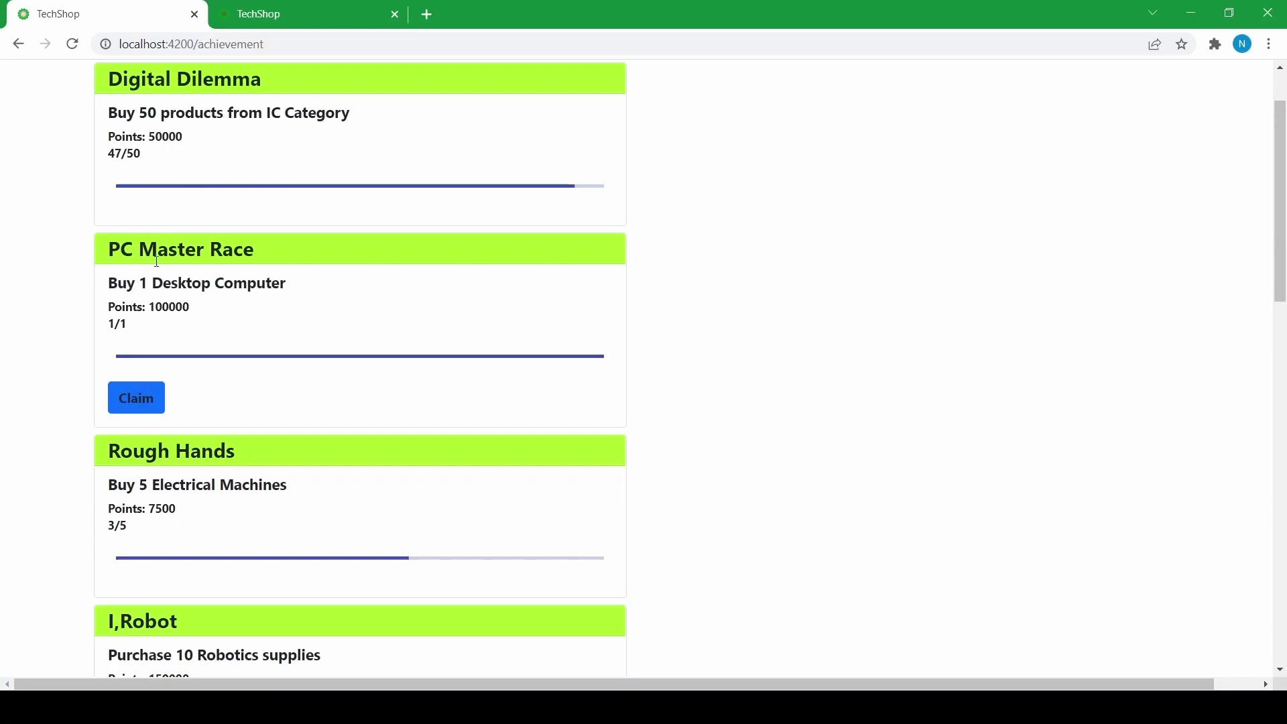
{"action": "scroll", "coordinate": [134, 268], "scroll_direction": "down", "scroll_amount": 2}
{"action": "scroll", "coordinate": [144, 250], "scroll_direction": "up", "scroll_amount": 2}
{"action": "scroll", "coordinate": [140, 355], "scroll_direction": "down", "scroll_amount": 2}
{"action": "left_click", "coordinate": [144, 247]}
{"action": "scroll", "coordinate": [110, 210], "scroll_direction": "down", "scroll_amount": 4}
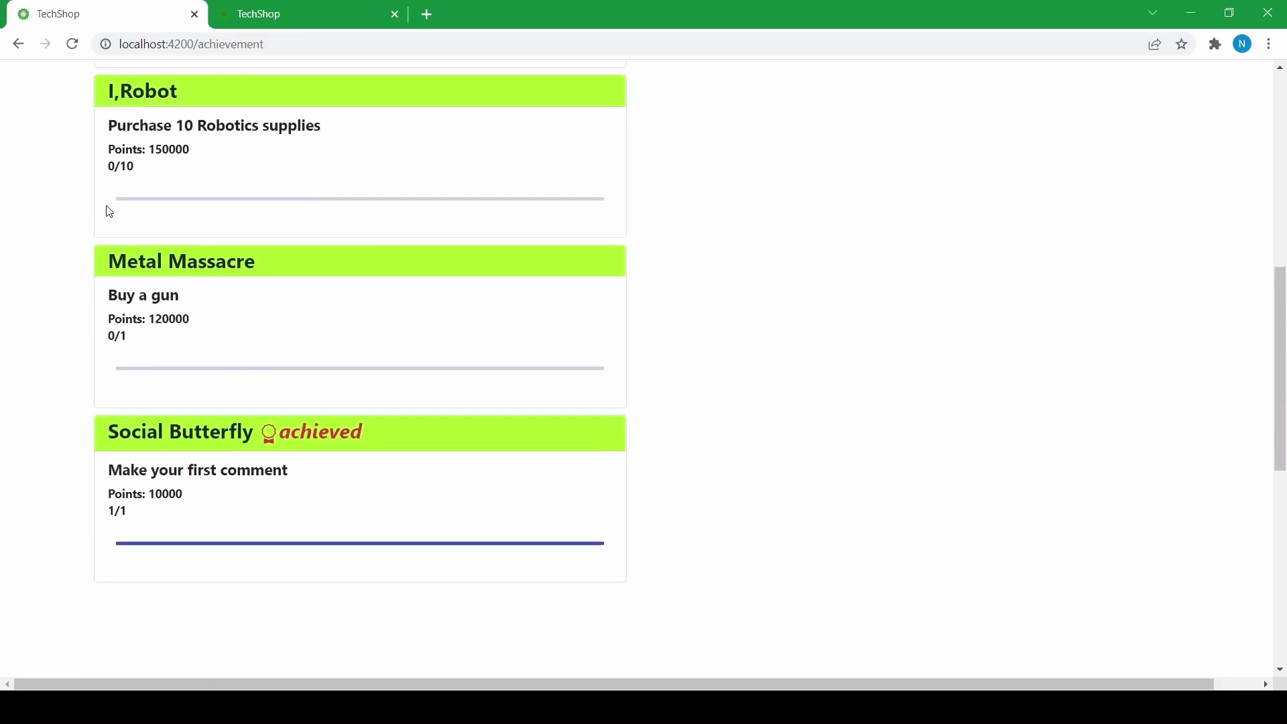
{"action": "scroll", "coordinate": [109, 212], "scroll_direction": "up", "scroll_amount": 7}
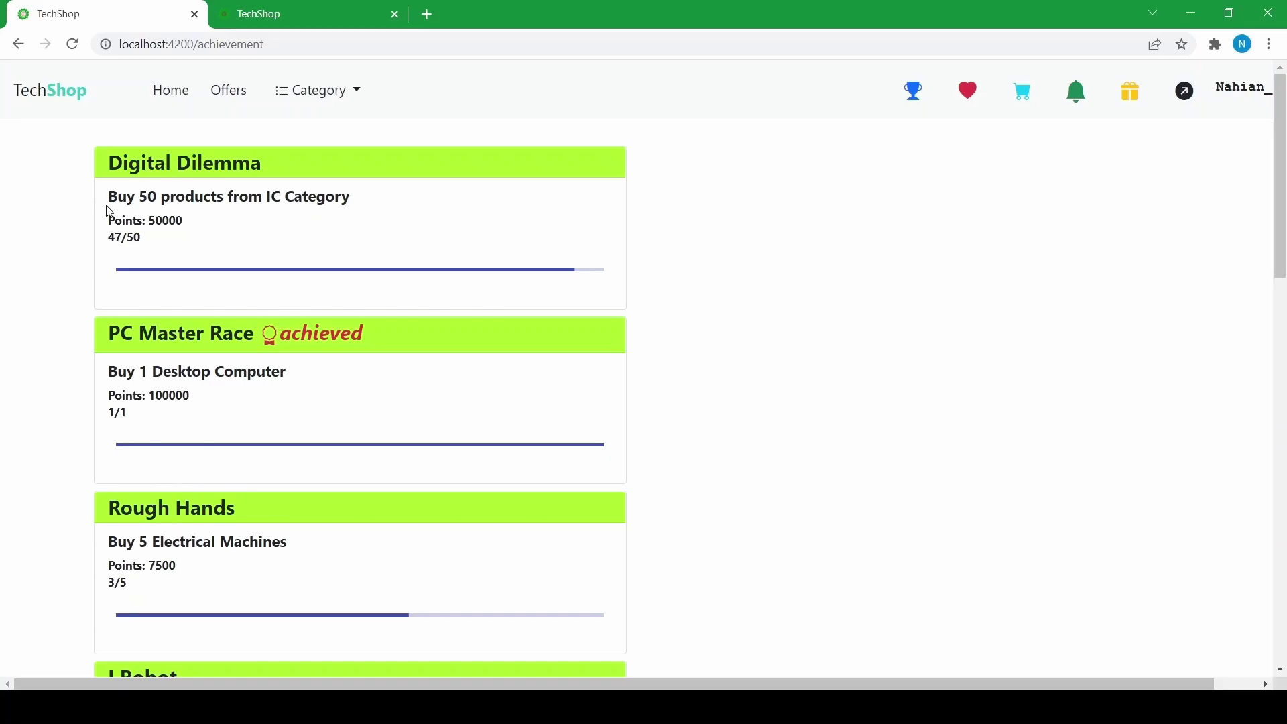
{"action": "scroll", "coordinate": [109, 212], "scroll_direction": "down", "scroll_amount": 7}
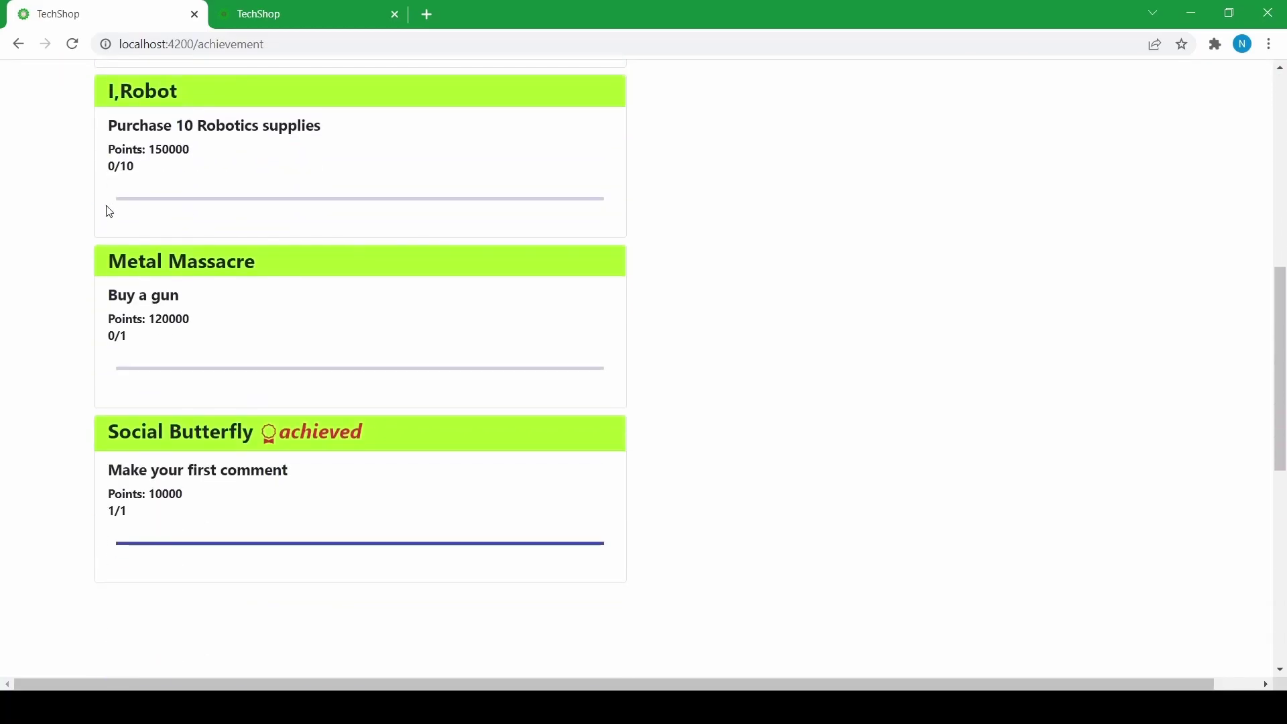
{"action": "scroll", "coordinate": [109, 212], "scroll_direction": "up", "scroll_amount": 3}
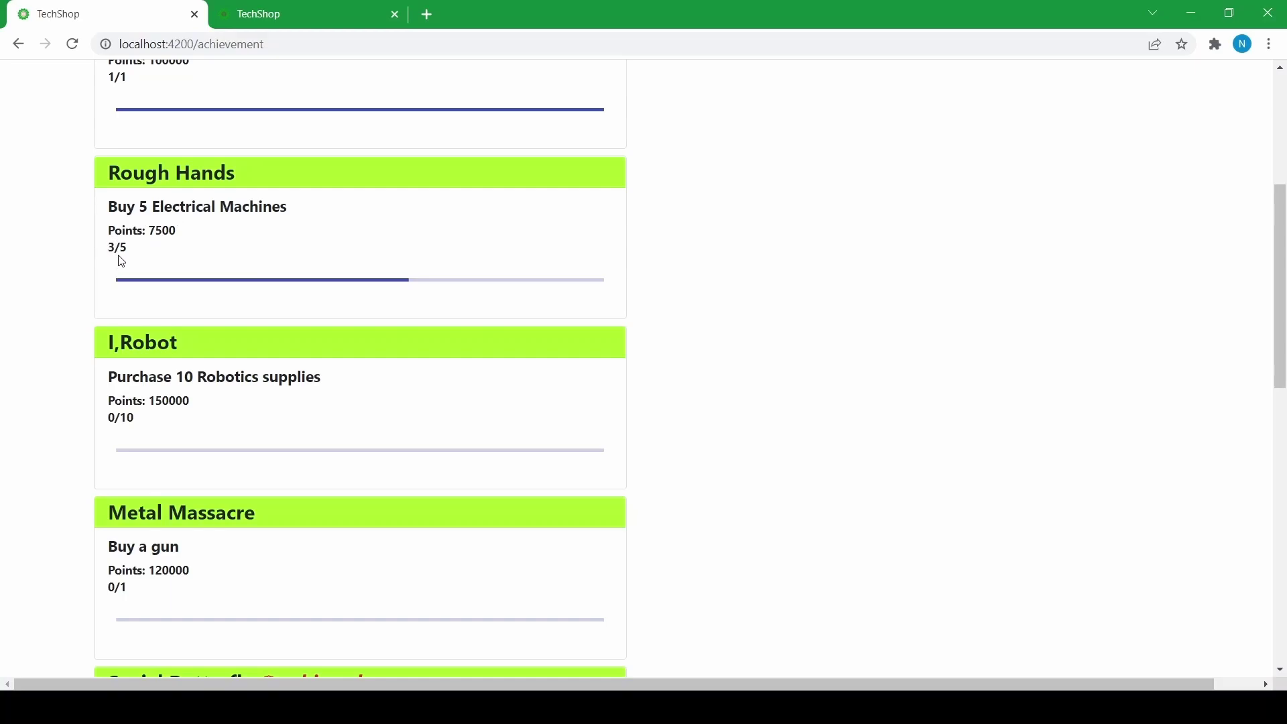
{"action": "scroll", "coordinate": [129, 249], "scroll_direction": "up", "scroll_amount": 4}
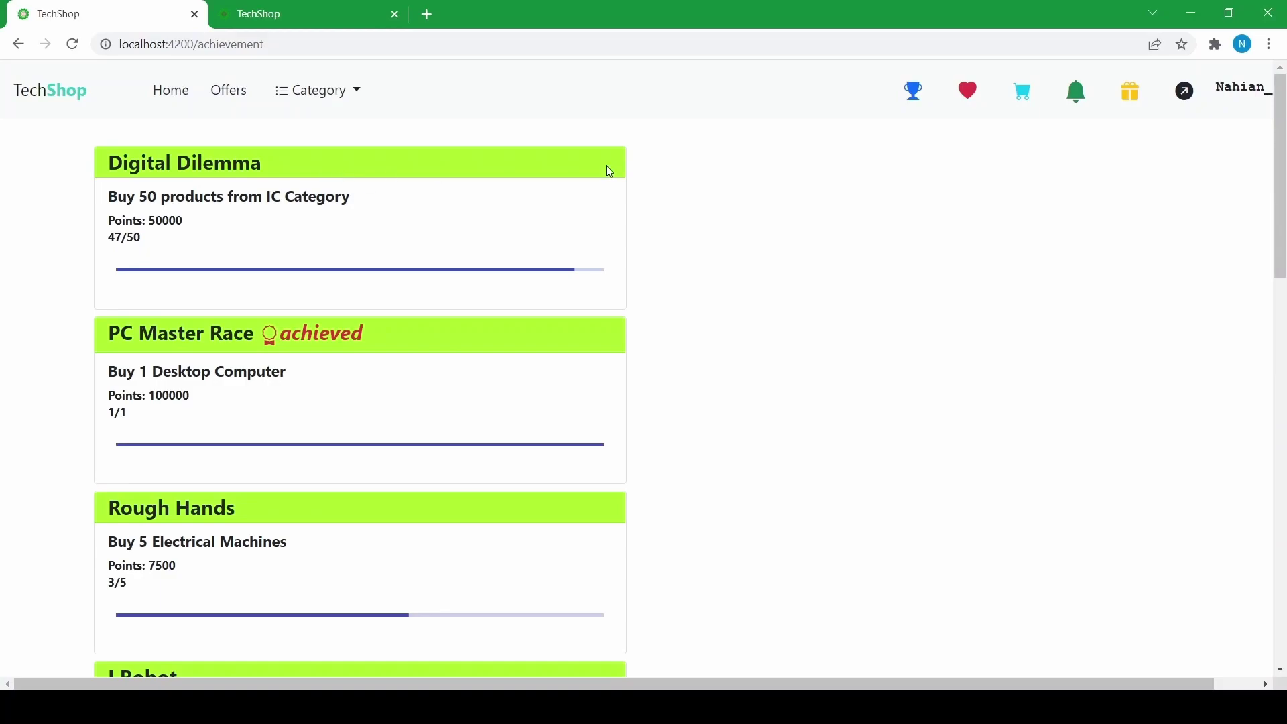
- Check the profile's earned points, order notifications and active orders, then switch TechShop tabs
{"action": "left_click", "coordinate": [1241, 89]}
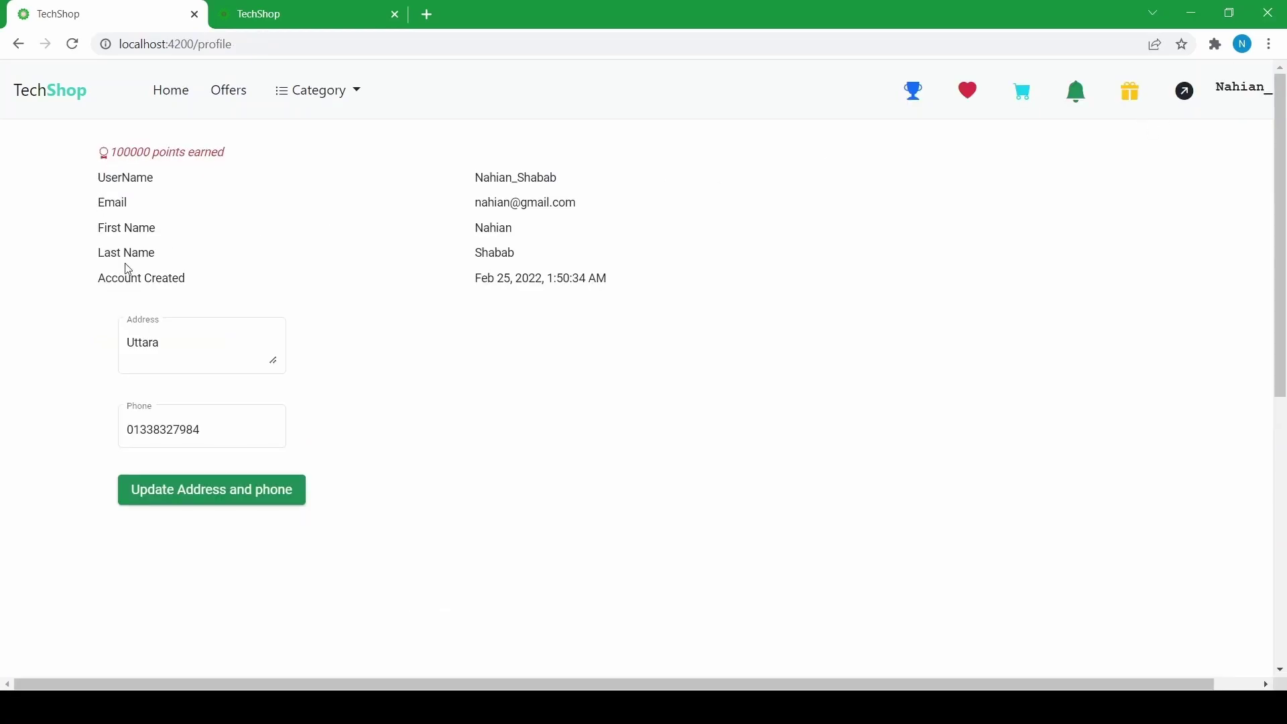
{"action": "left_click", "coordinate": [177, 89]}
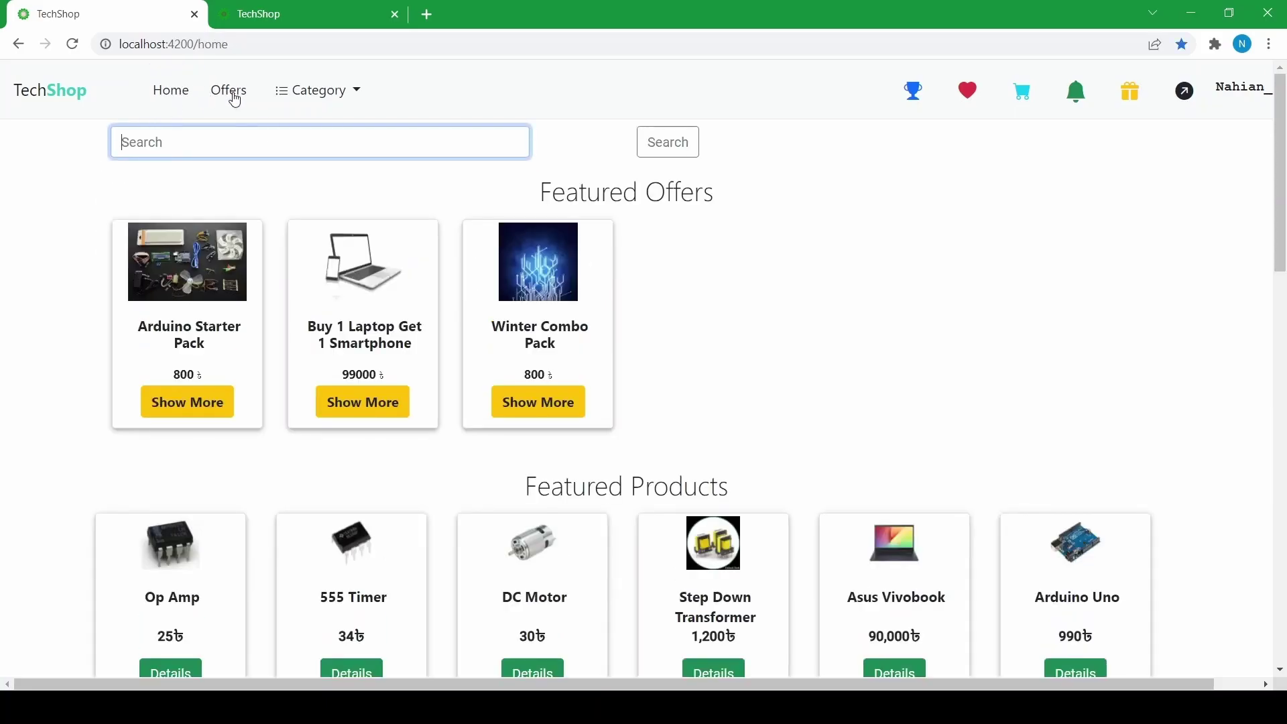
{"action": "left_click", "coordinate": [1073, 104]}
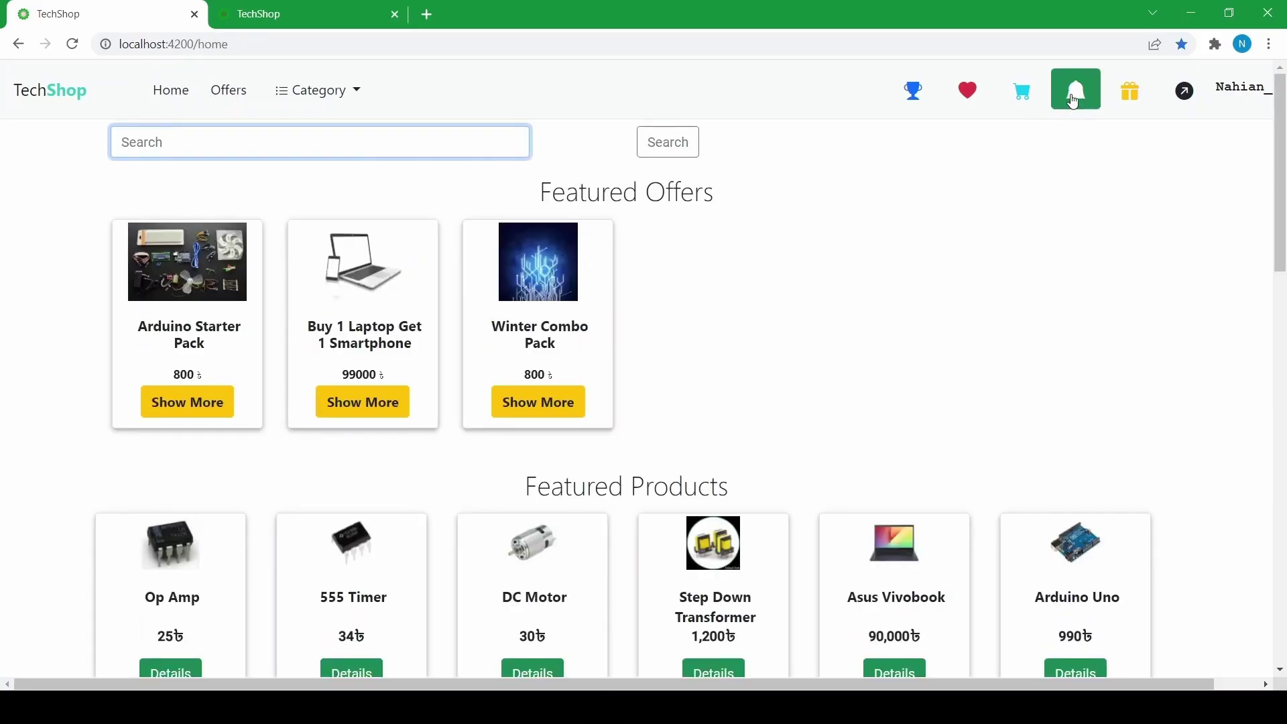
{"action": "left_click", "coordinate": [1131, 94]}
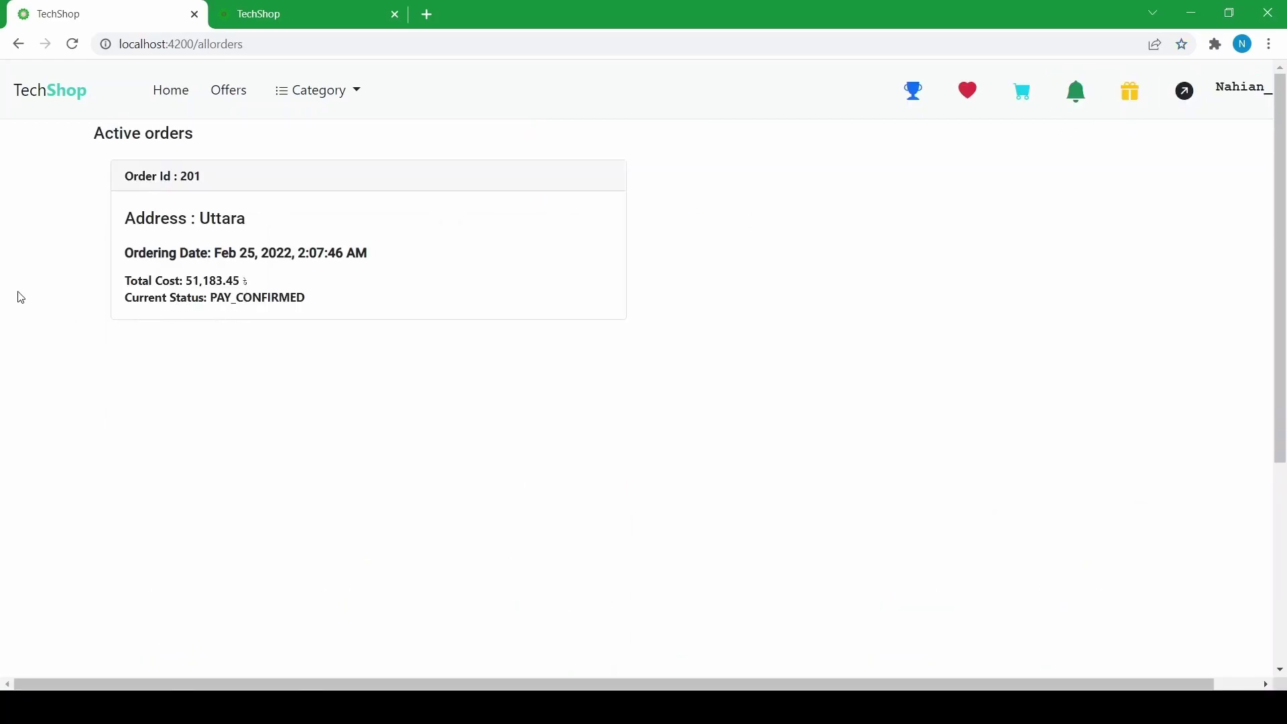
{"action": "left_click", "coordinate": [263, 16]}
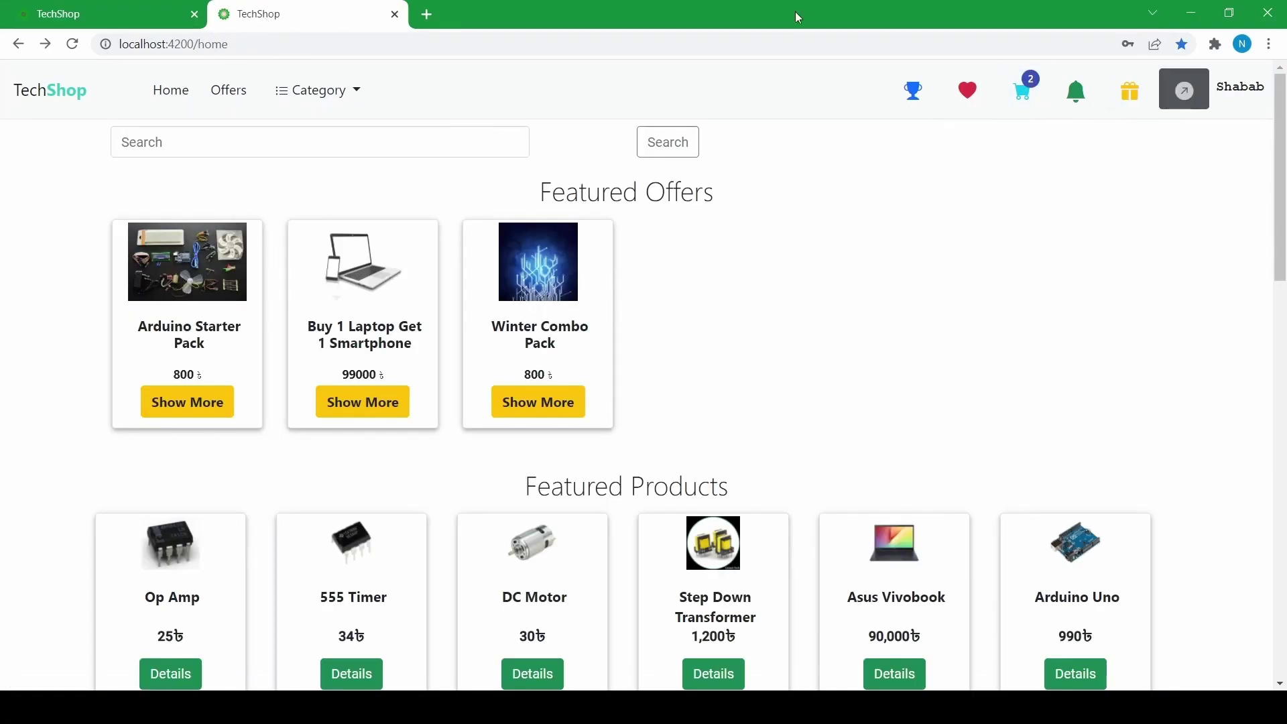
- Open TechShop in a new tab and log in with the assembler account and its password
{"action": "left_click", "coordinate": [425, 16]}
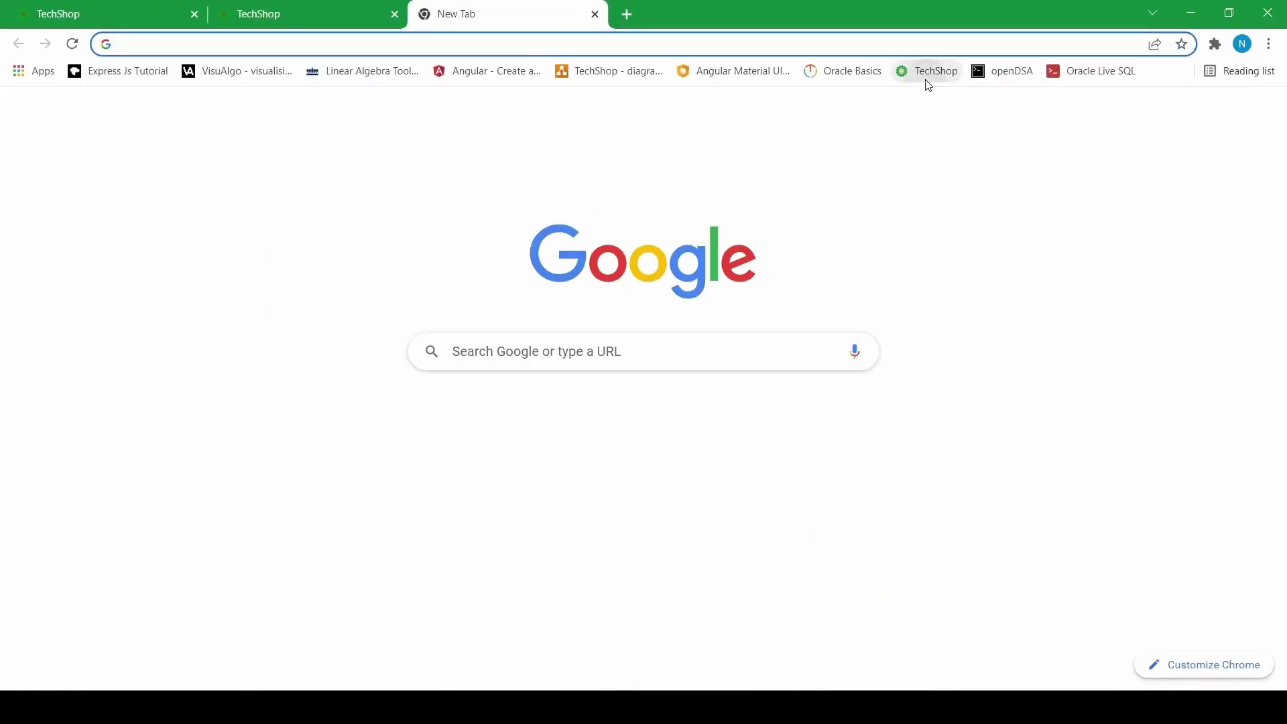
{"action": "left_click", "coordinate": [924, 71]}
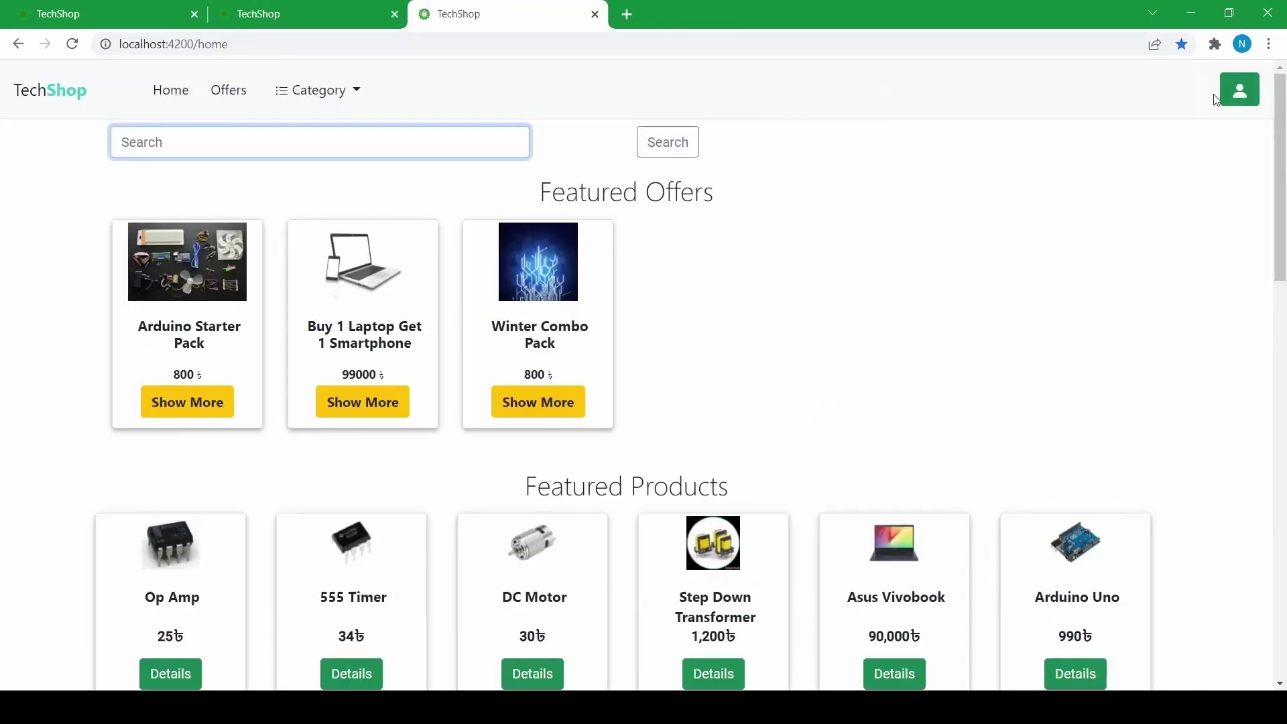
{"action": "left_click", "coordinate": [1259, 106]}
{"action": "left_click", "coordinate": [594, 297]}
{"action": "type", "text": "as"}
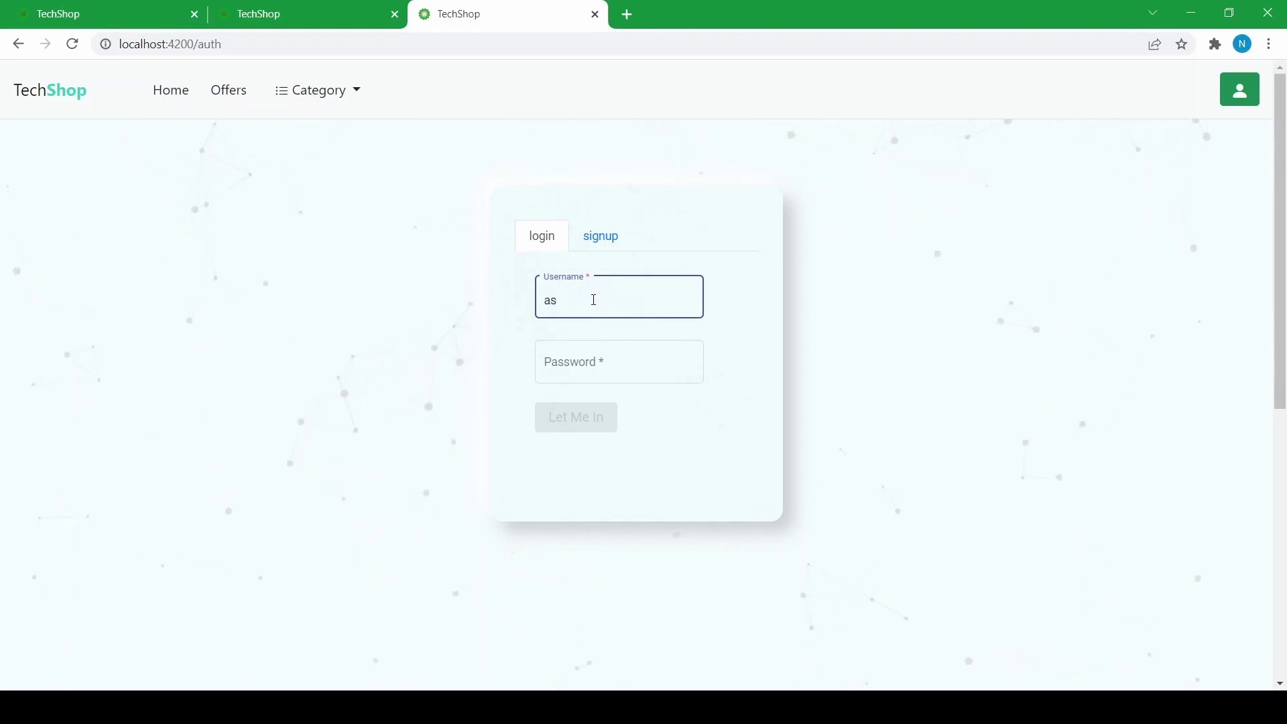
{"action": "type", "text": "mblr"}
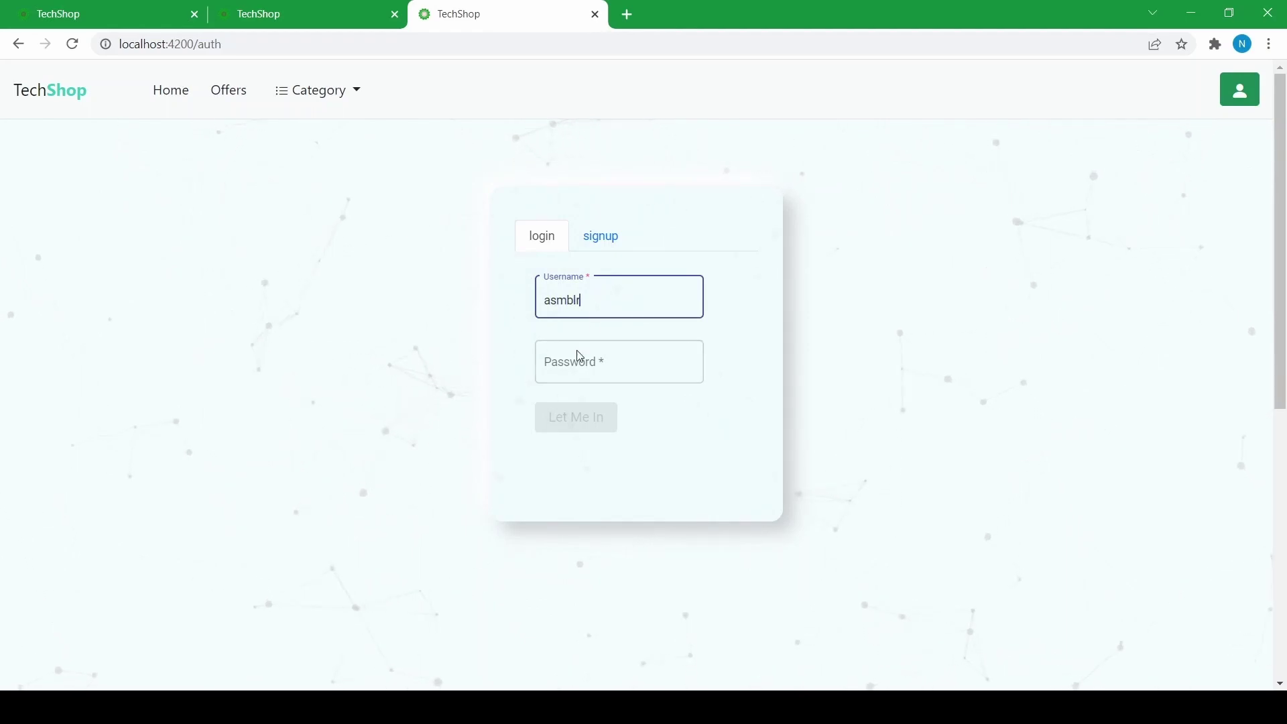
{"action": "left_click", "coordinate": [575, 360]}
{"action": "type", "text": "•••••"}
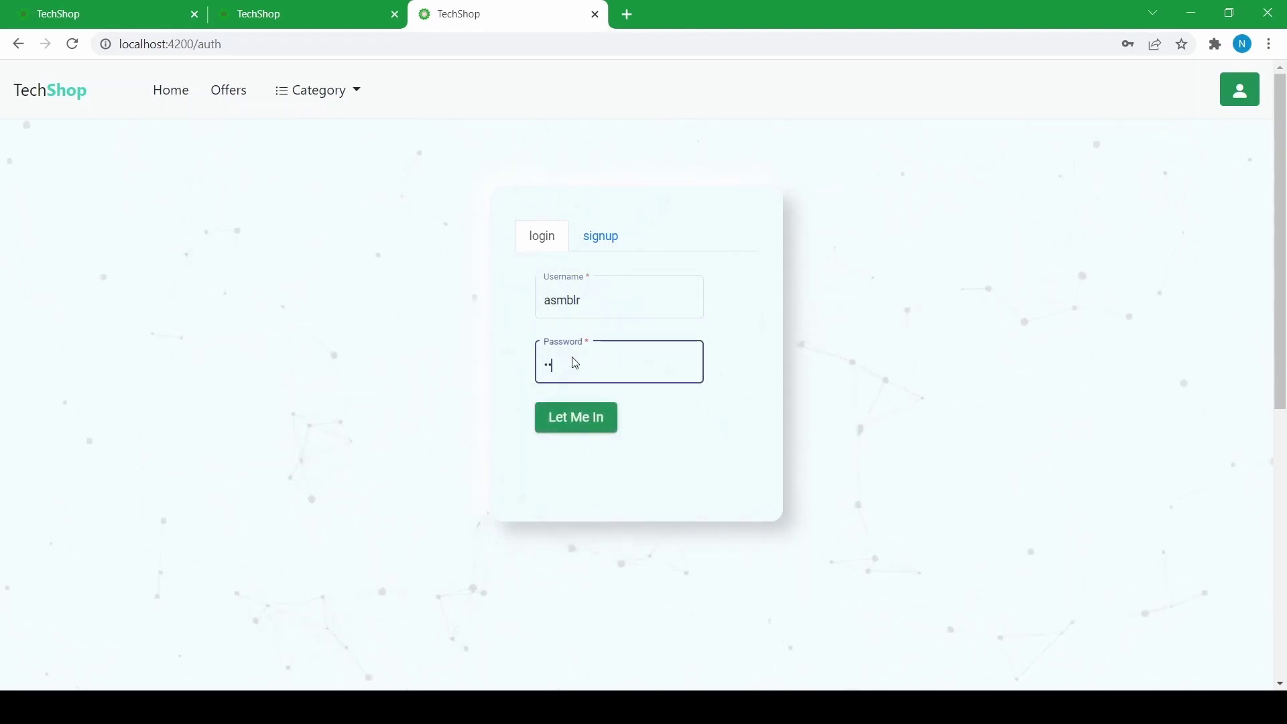
{"action": "type", "text": "••••"}
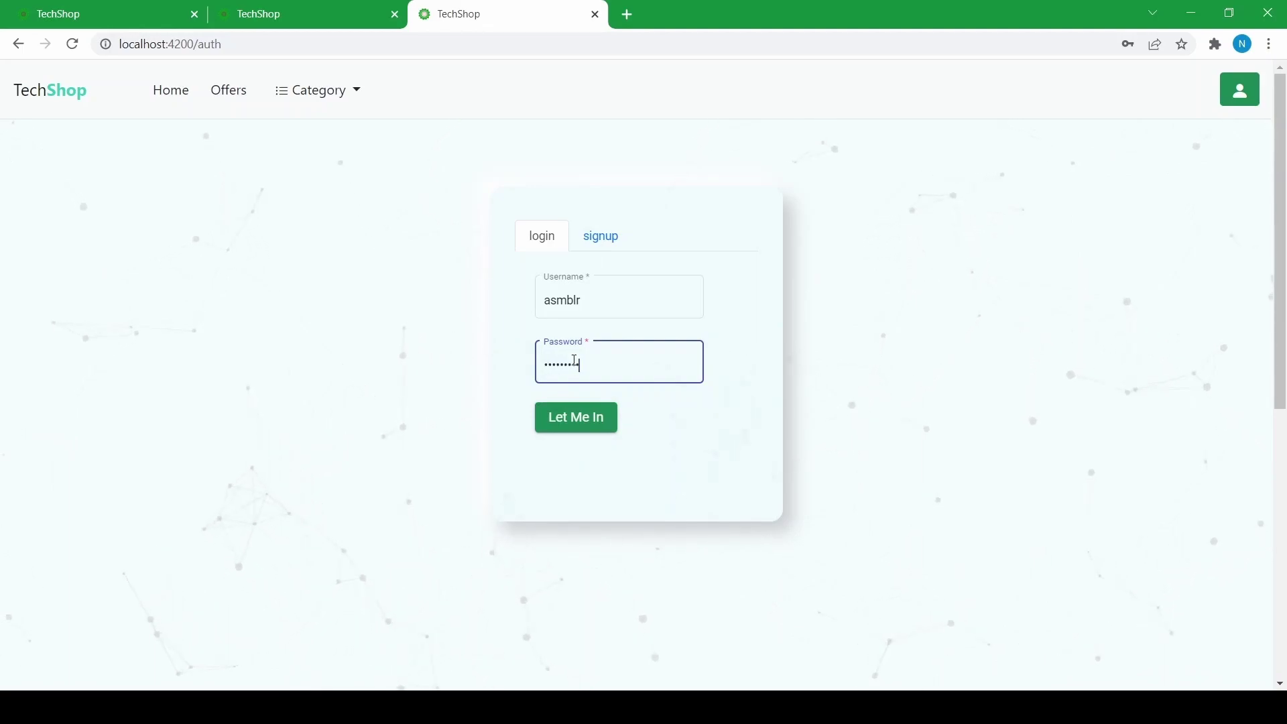
{"action": "left_click", "coordinate": [575, 414]}
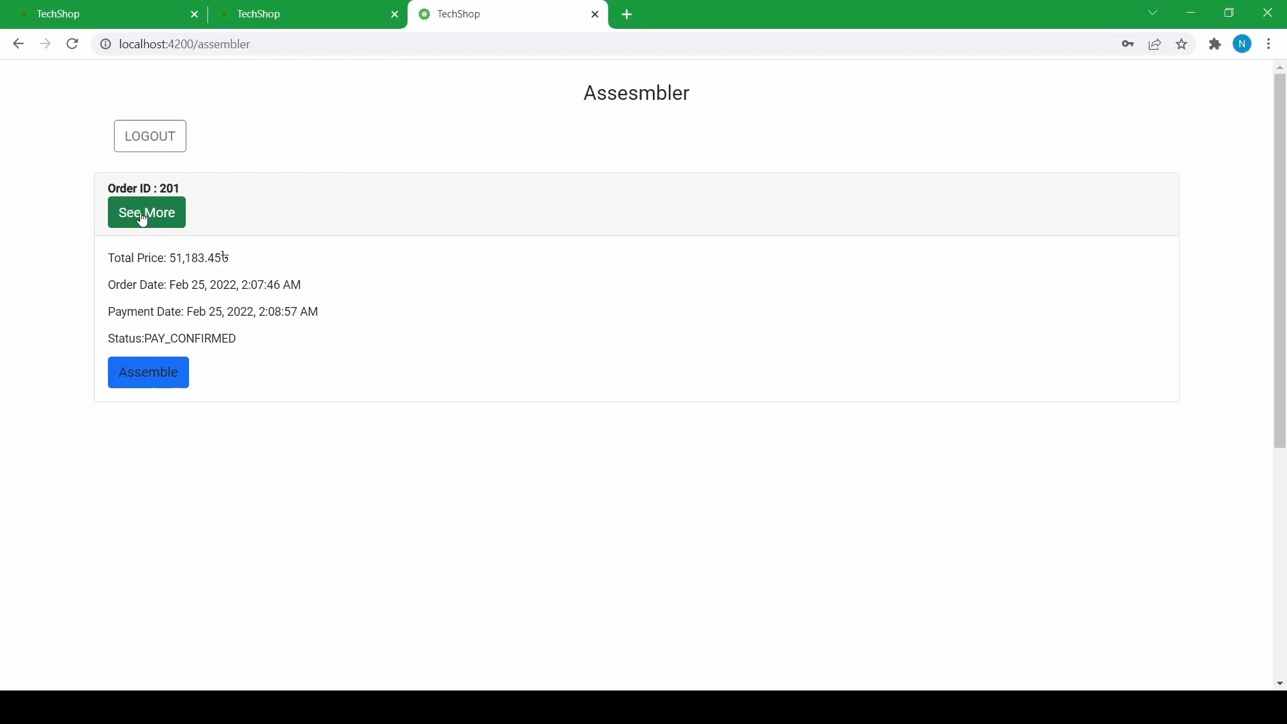
{"action": "left_click", "coordinate": [143, 215]}
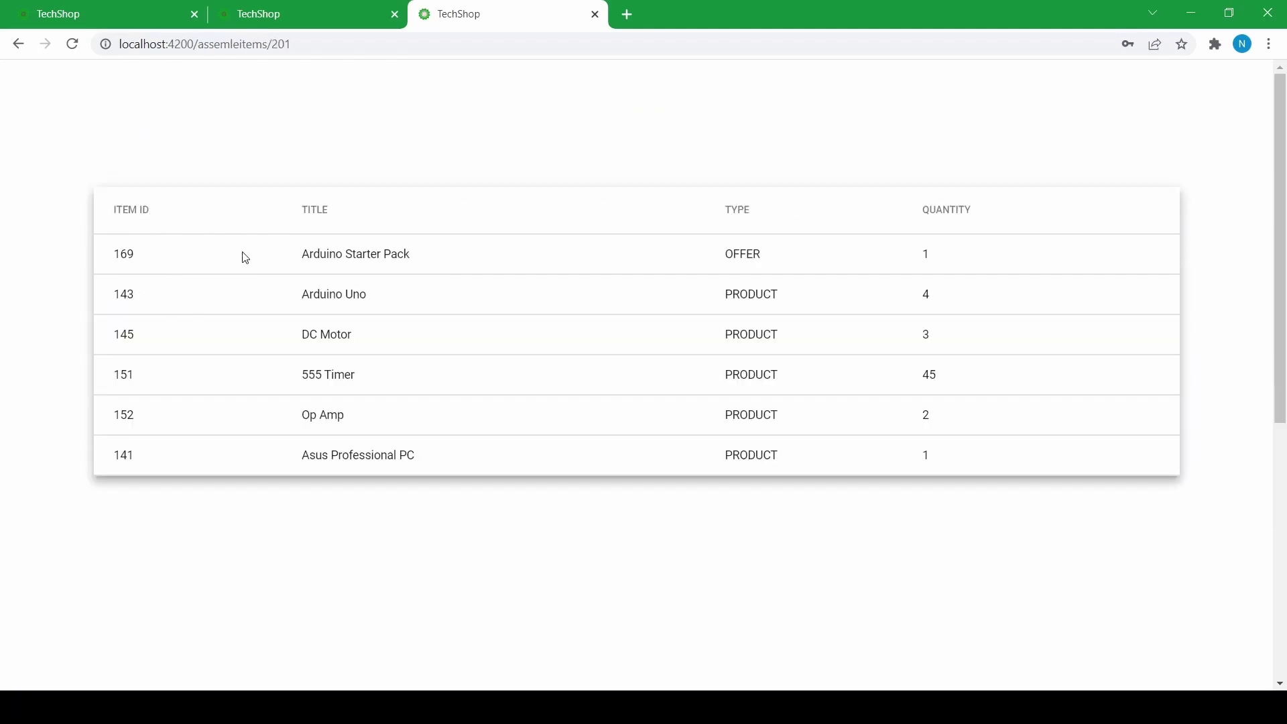
{"action": "scroll", "coordinate": [509, 281], "scroll_direction": "down", "scroll_amount": 4}
{"action": "scroll", "coordinate": [509, 282], "scroll_direction": "up", "scroll_amount": 4}
{"action": "scroll", "coordinate": [738, 308], "scroll_direction": "down", "scroll_amount": 4}
{"action": "scroll", "coordinate": [735, 348], "scroll_direction": "up", "scroll_amount": 4}
{"action": "left_click", "coordinate": [18, 44]}
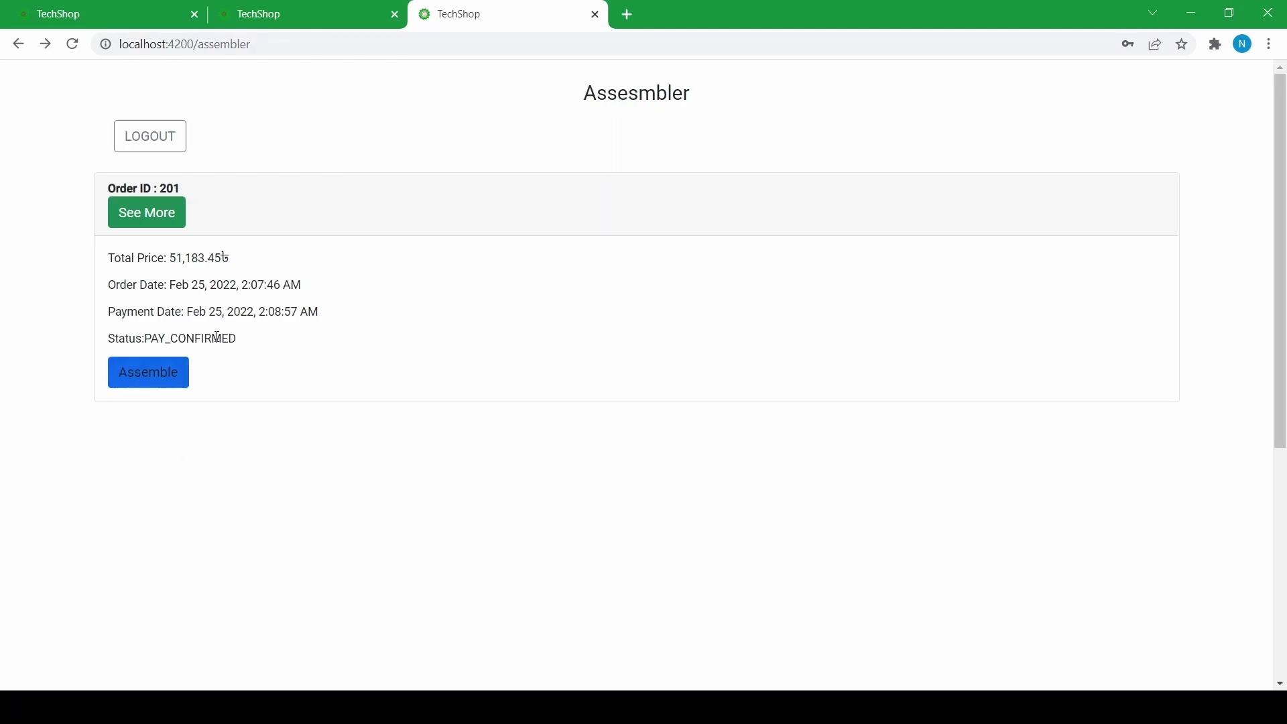
- Begin assembling order 201 and submit stock requests for items 143, 149 and 151
{"action": "left_click", "coordinate": [126, 389]}
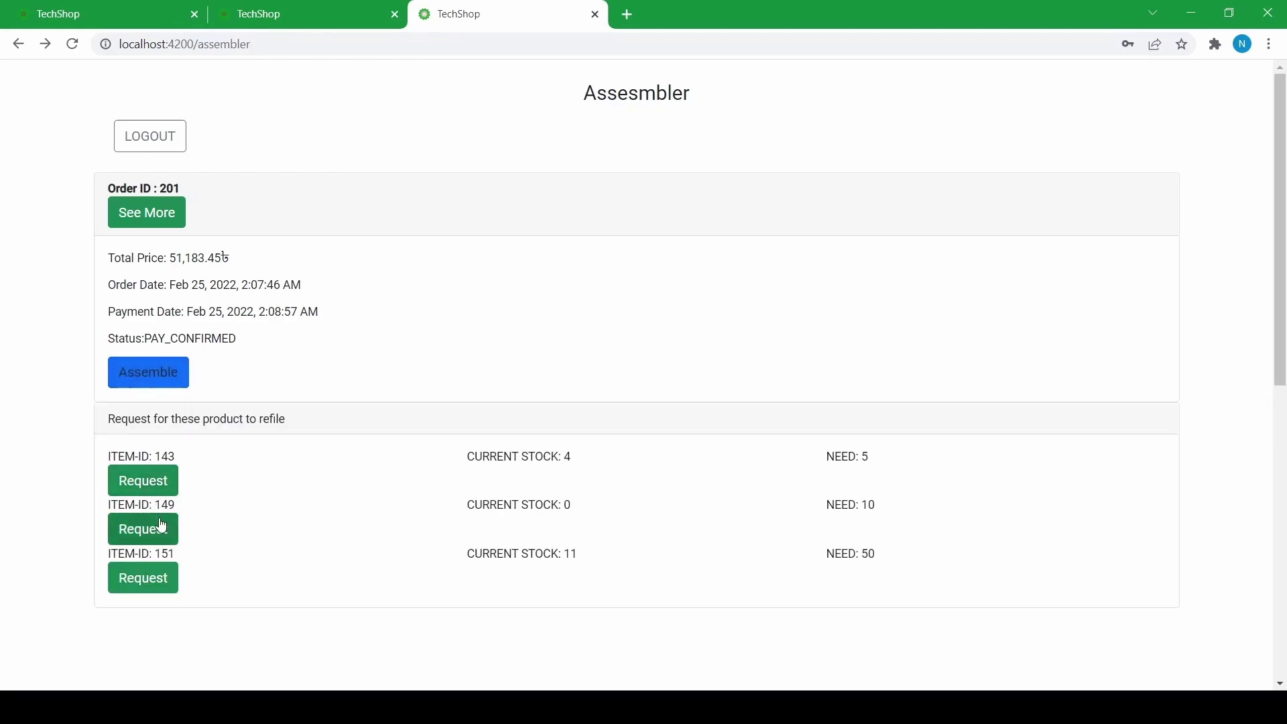
{"action": "scroll", "coordinate": [190, 525], "scroll_direction": "down", "scroll_amount": 3}
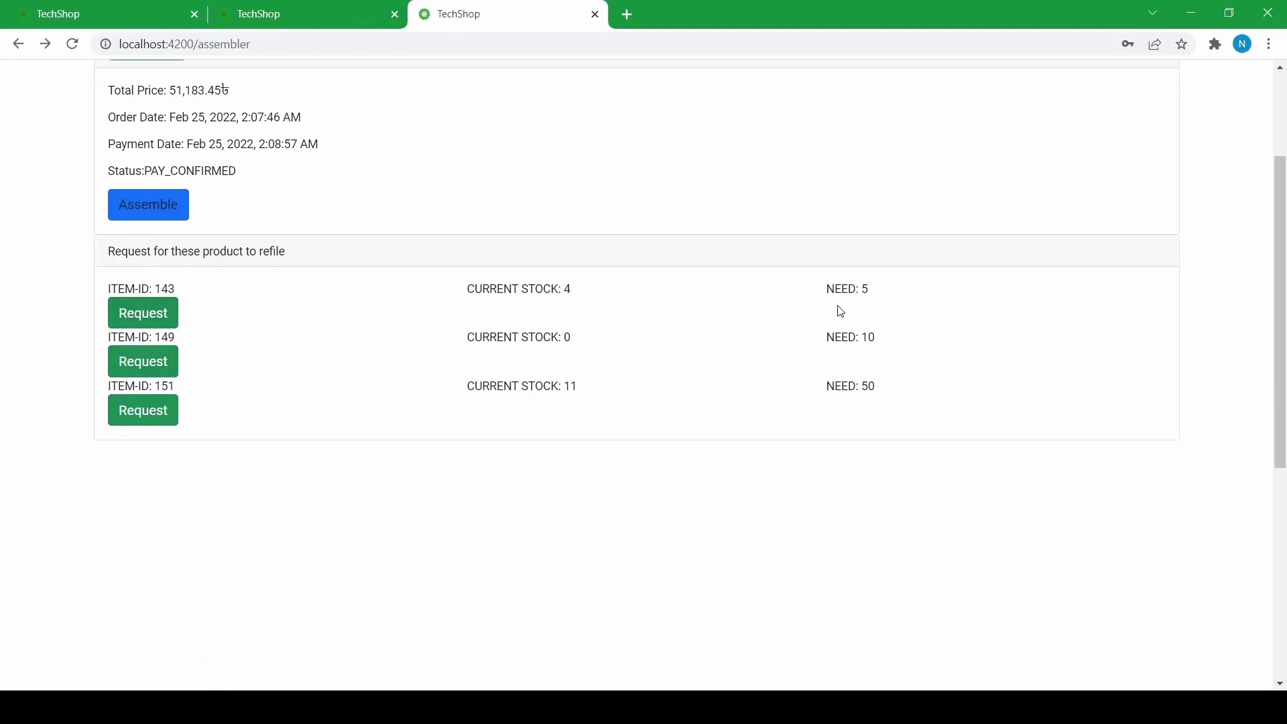
{"action": "left_click", "coordinate": [140, 319]}
{"action": "left_click", "coordinate": [131, 362]}
{"action": "left_click", "coordinate": [144, 418]}
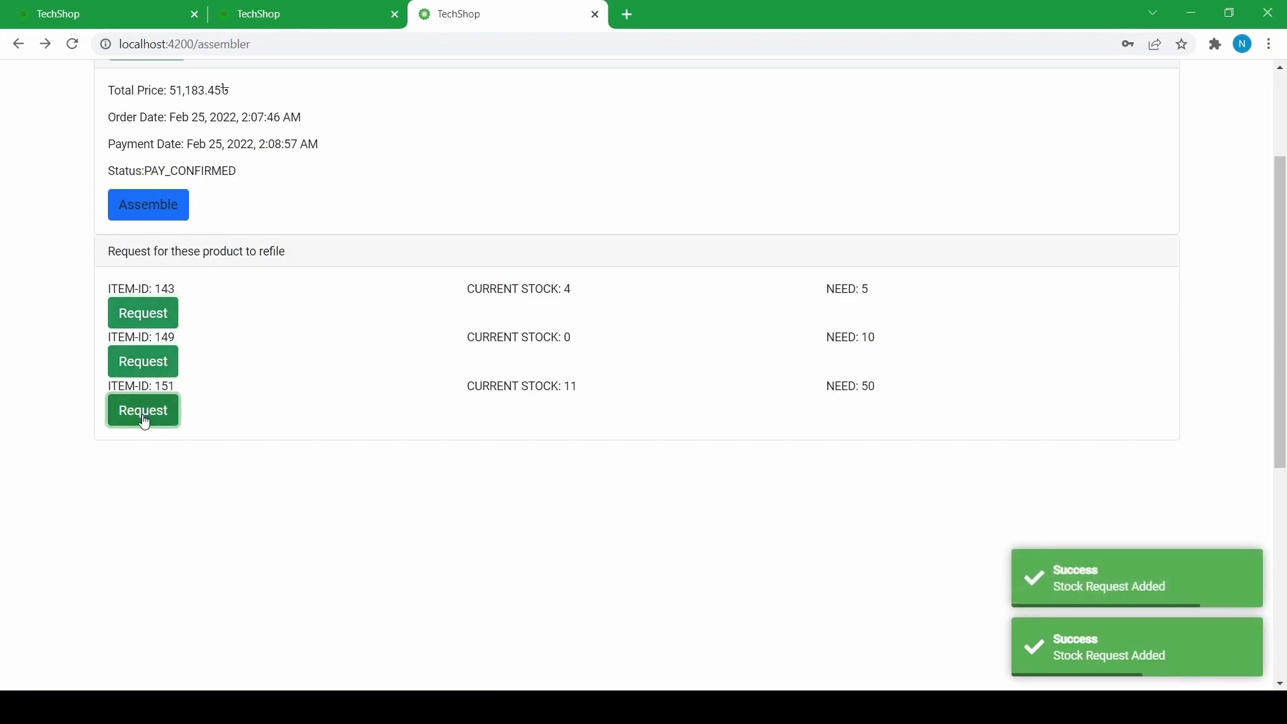
{"action": "scroll", "coordinate": [137, 388], "scroll_direction": "up", "scroll_amount": 2}
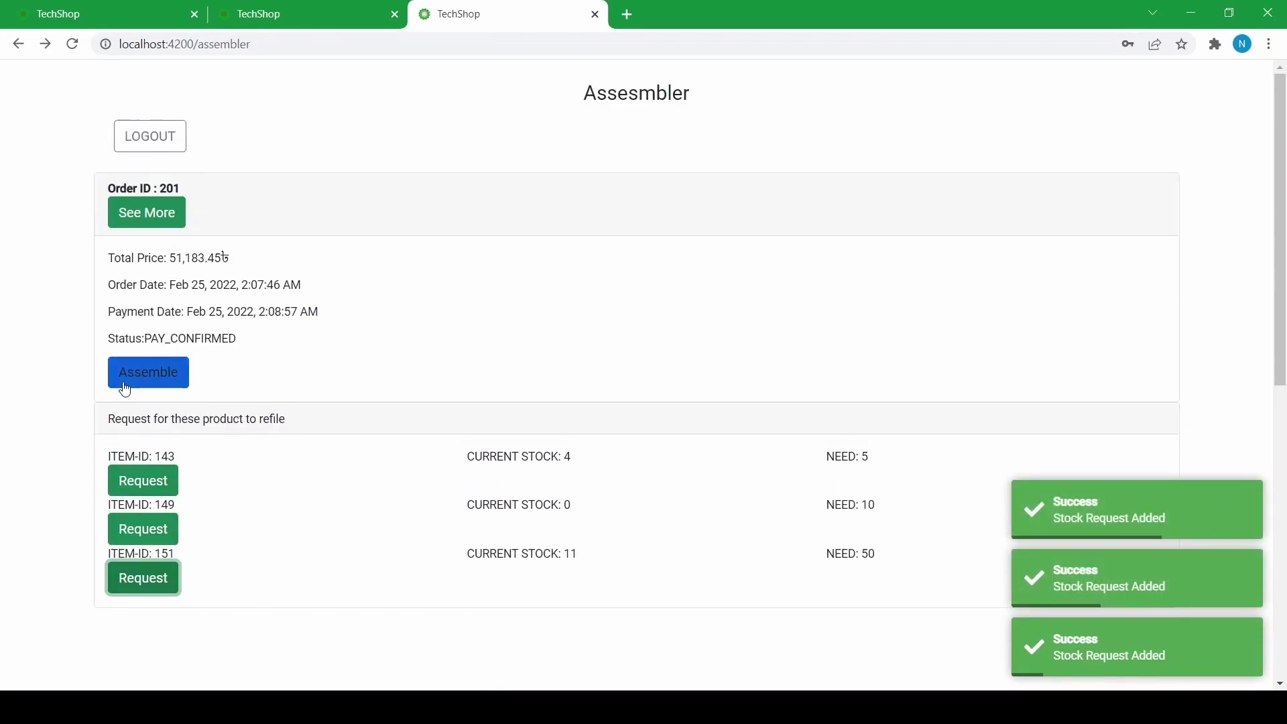
- Open TechShop in a fourth tab and log in with the admin account and its password
{"action": "left_click", "coordinate": [630, 13]}
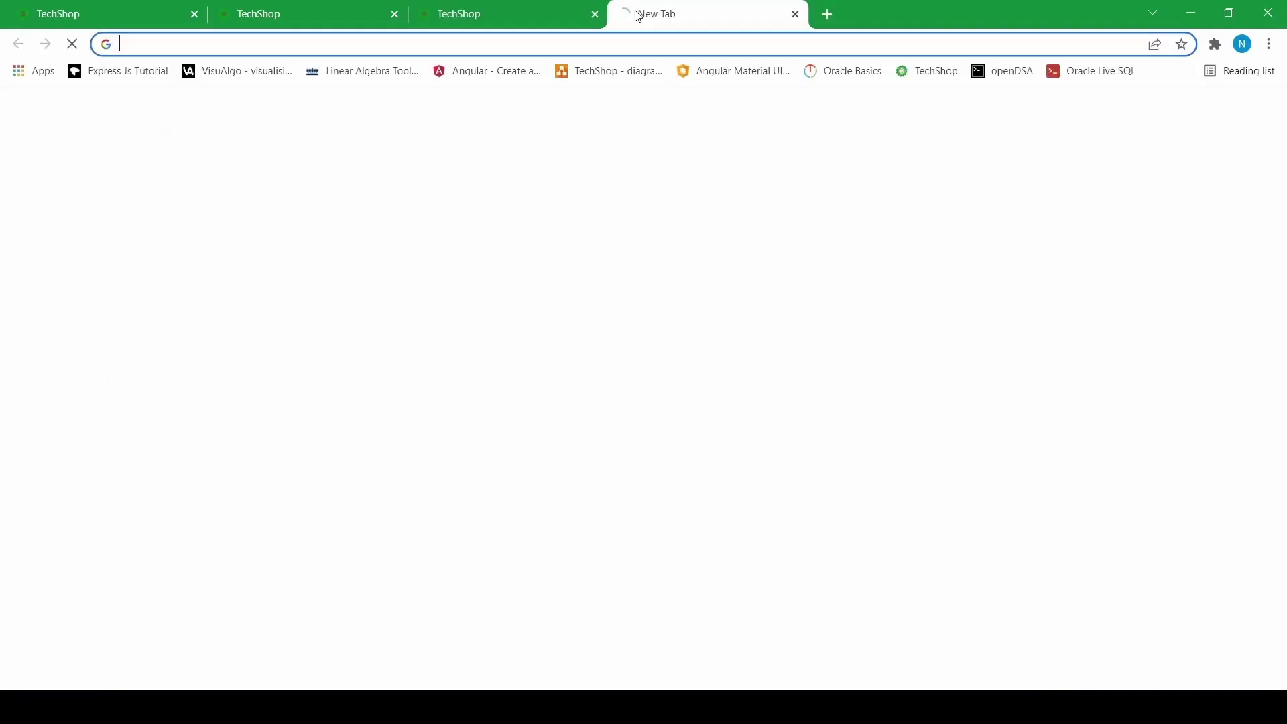
{"action": "left_click", "coordinate": [904, 72]}
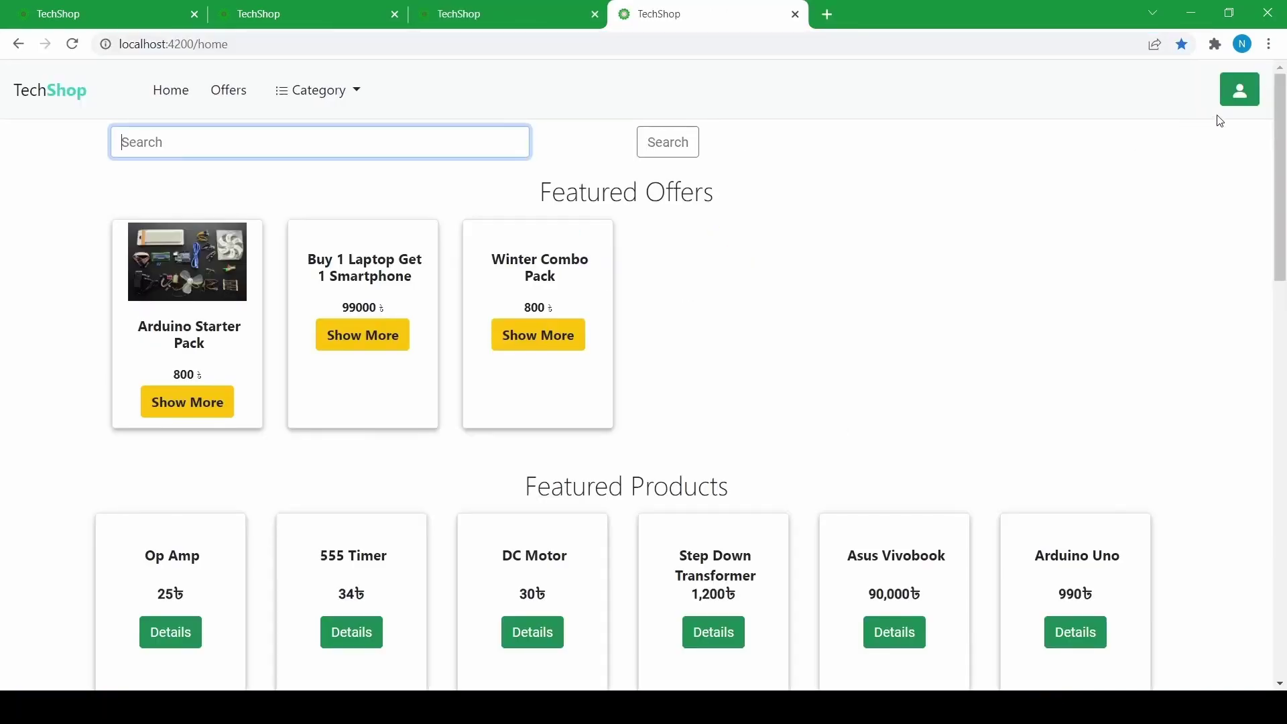
{"action": "left_click", "coordinate": [1240, 89]}
{"action": "left_click", "coordinate": [599, 295]}
{"action": "type", "text": "admin"}
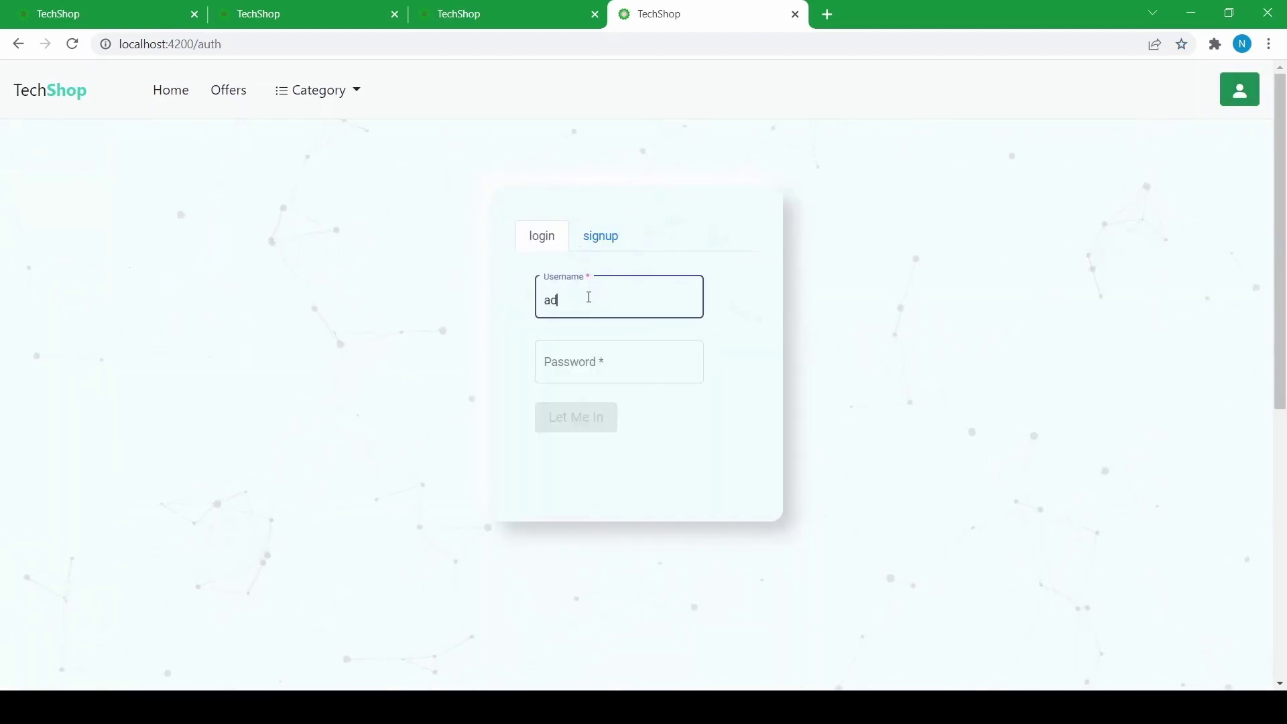
{"action": "left_click", "coordinate": [575, 358]}
{"action": "type", "text": "admin"}
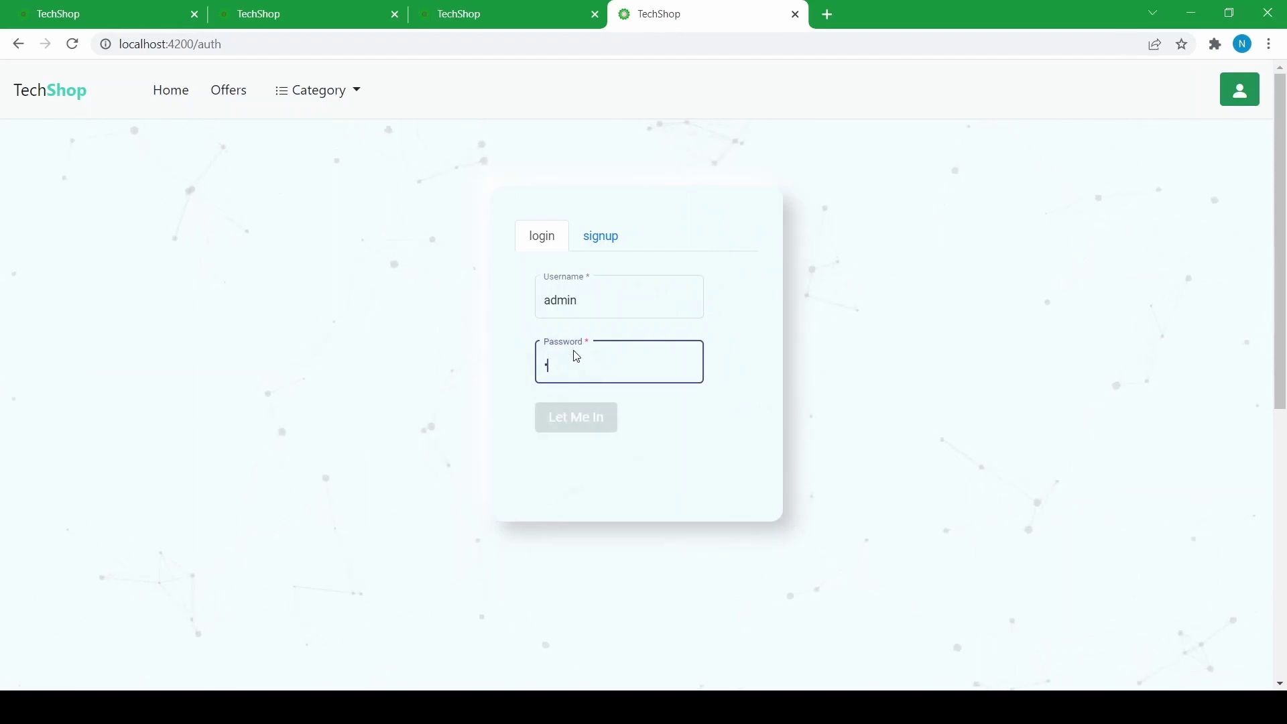
{"action": "type", "text": "123"}
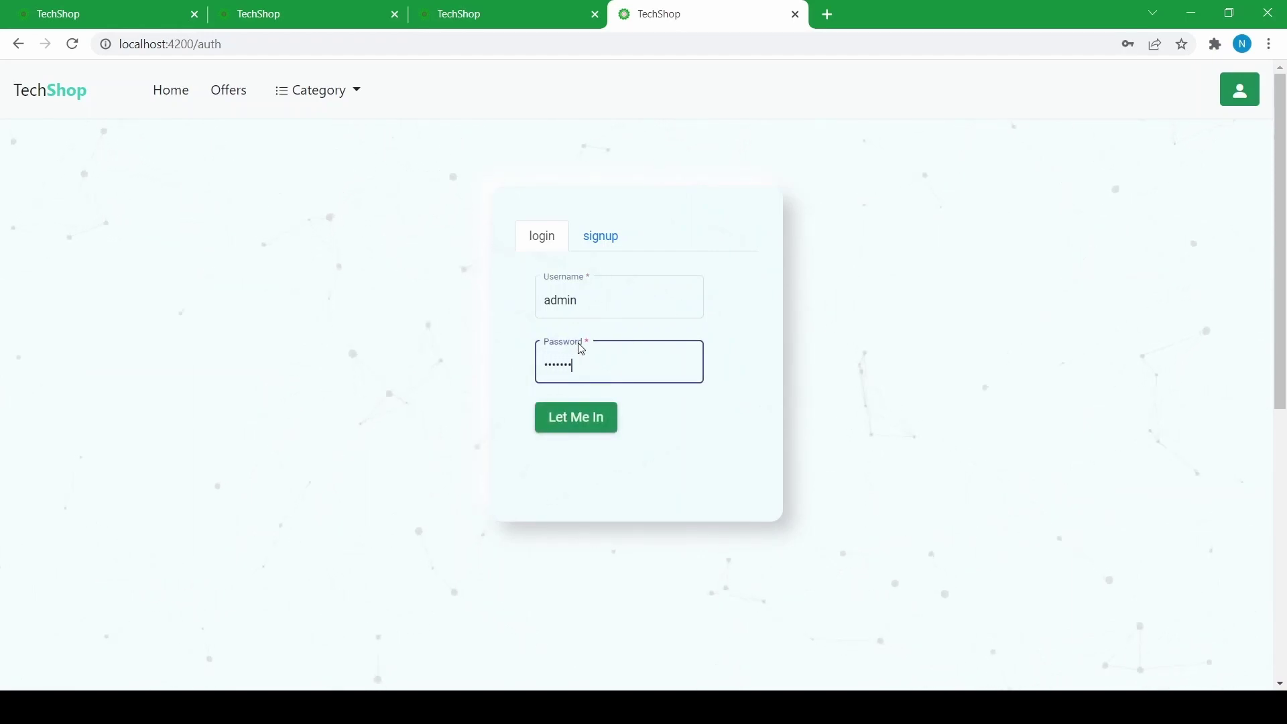
{"action": "left_click", "coordinate": [577, 417]}
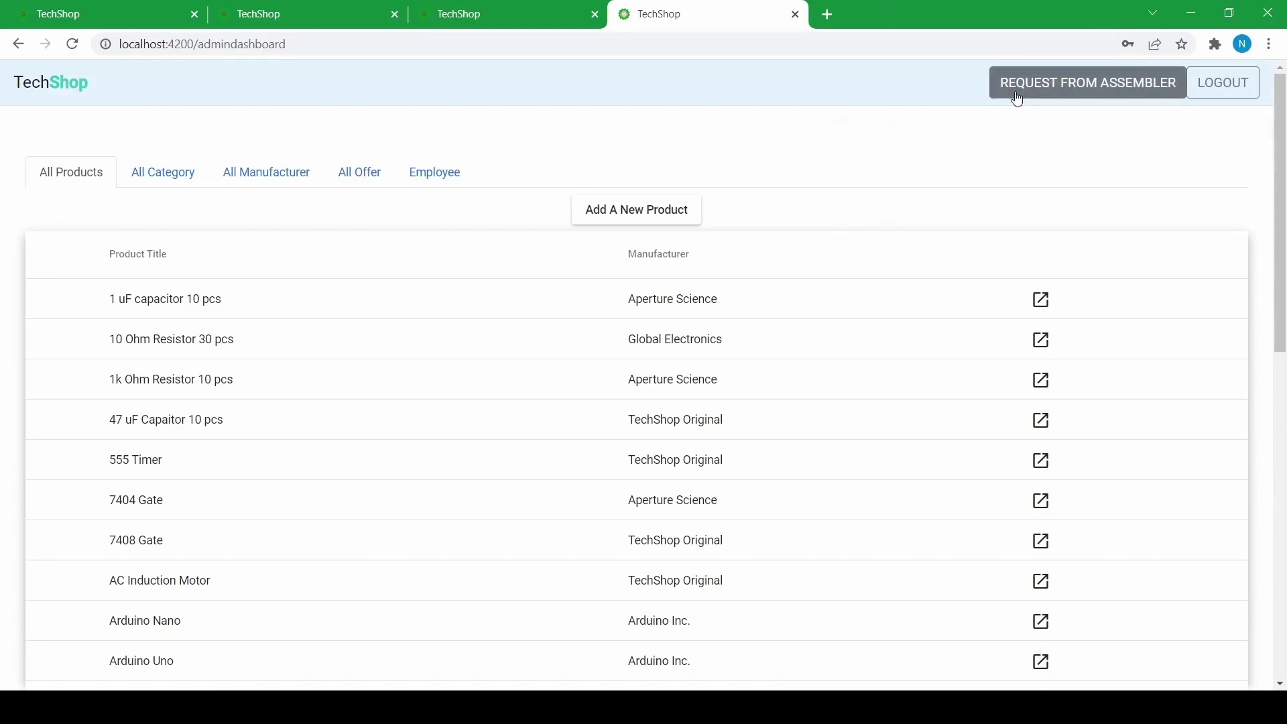
- Open the assembler's refill requests and enter 50 for 555 Timer and 10 for 7404 Gate
{"action": "left_click", "coordinate": [1057, 92]}
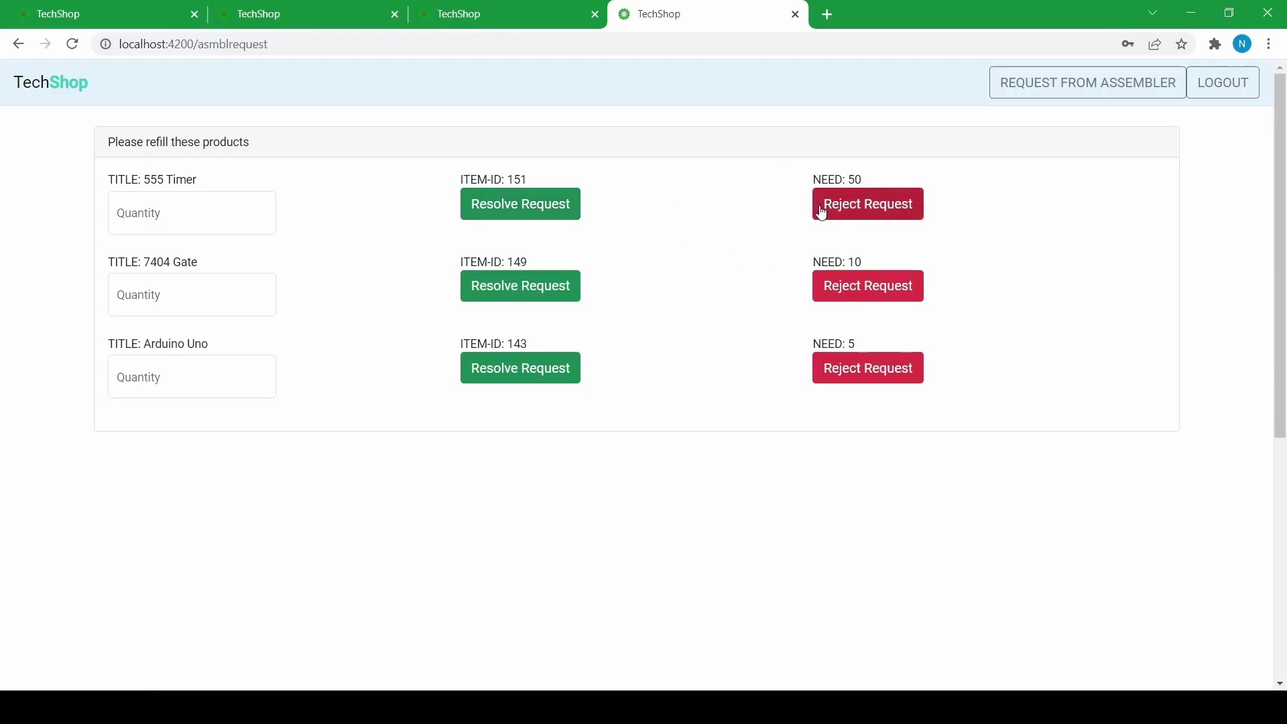
{"action": "left_click", "coordinate": [890, 204]}
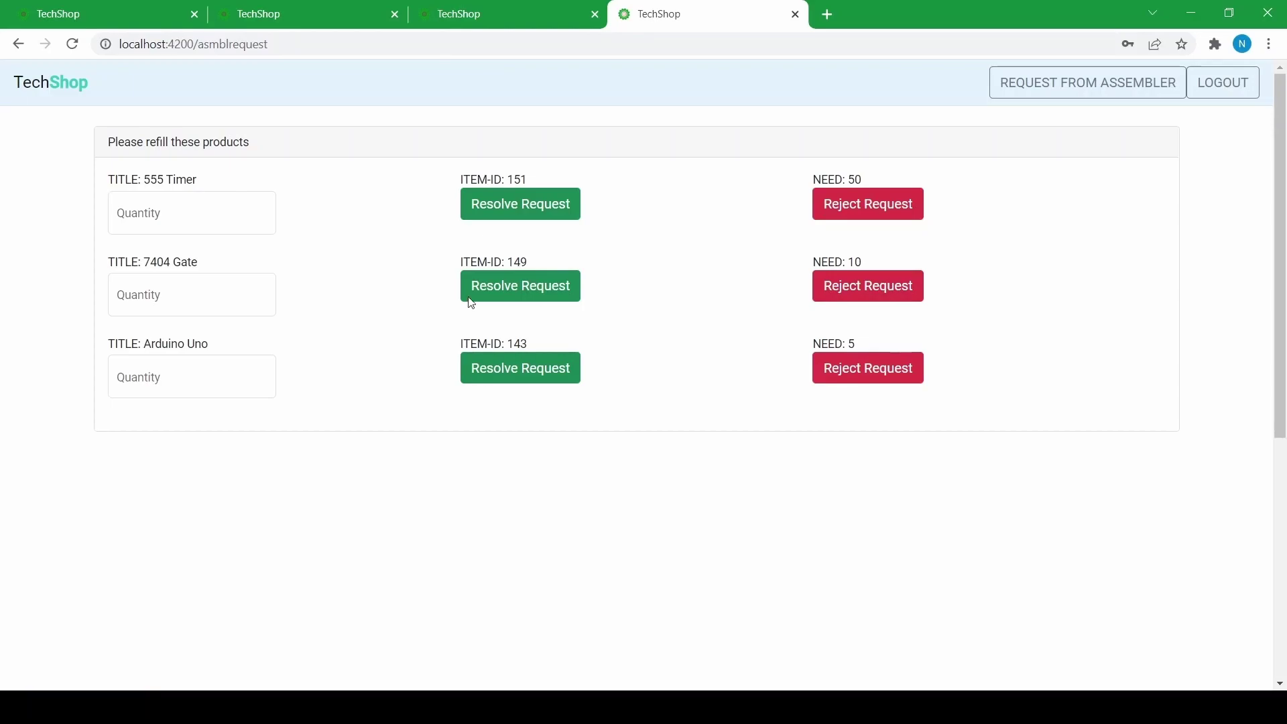
{"action": "left_click", "coordinate": [508, 293]}
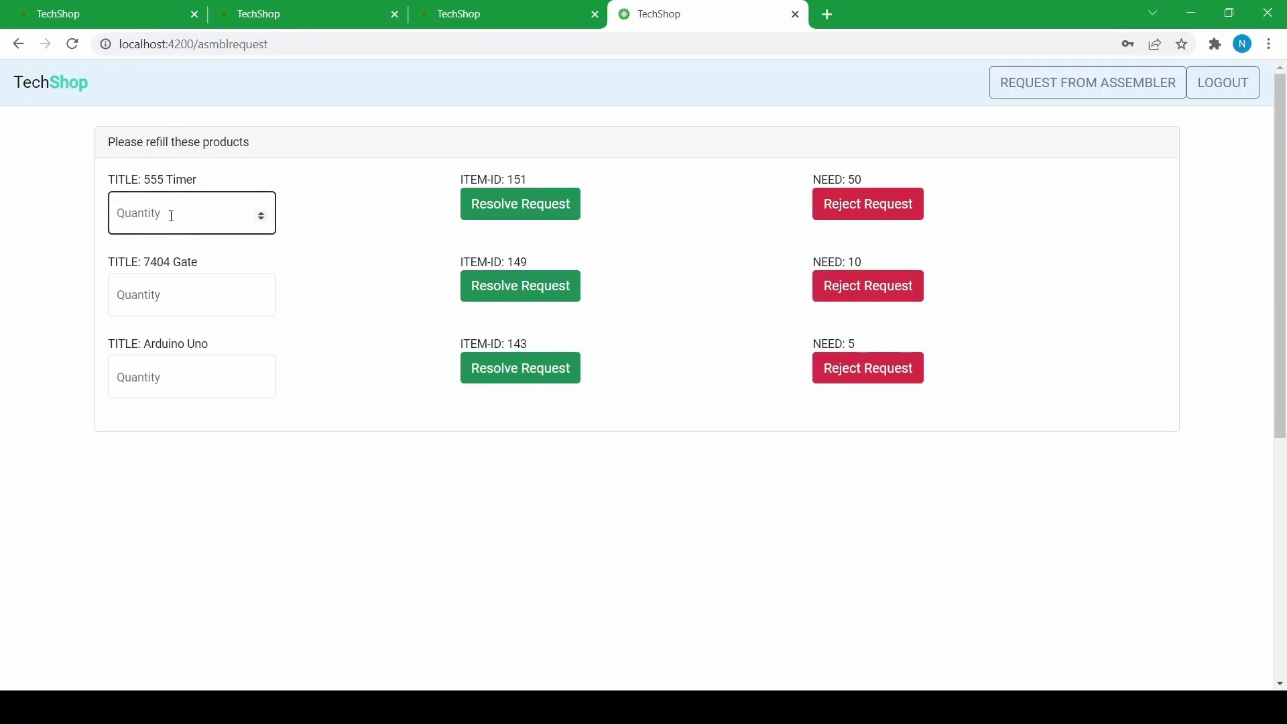
{"action": "left_click", "coordinate": [185, 213]}
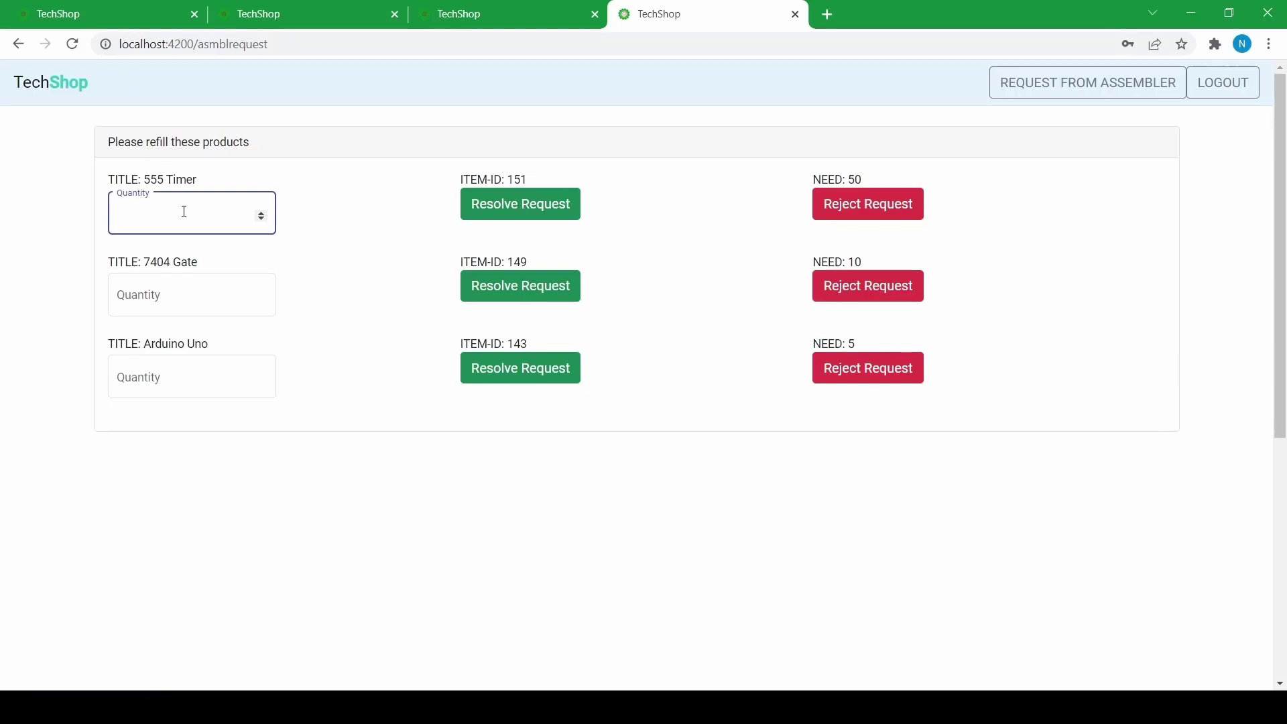
{"action": "type", "text": "50"}
{"action": "left_click", "coordinate": [159, 301]}
{"action": "left_click_drag", "start_coordinate": [158, 301], "coordinate": [62, 314]}
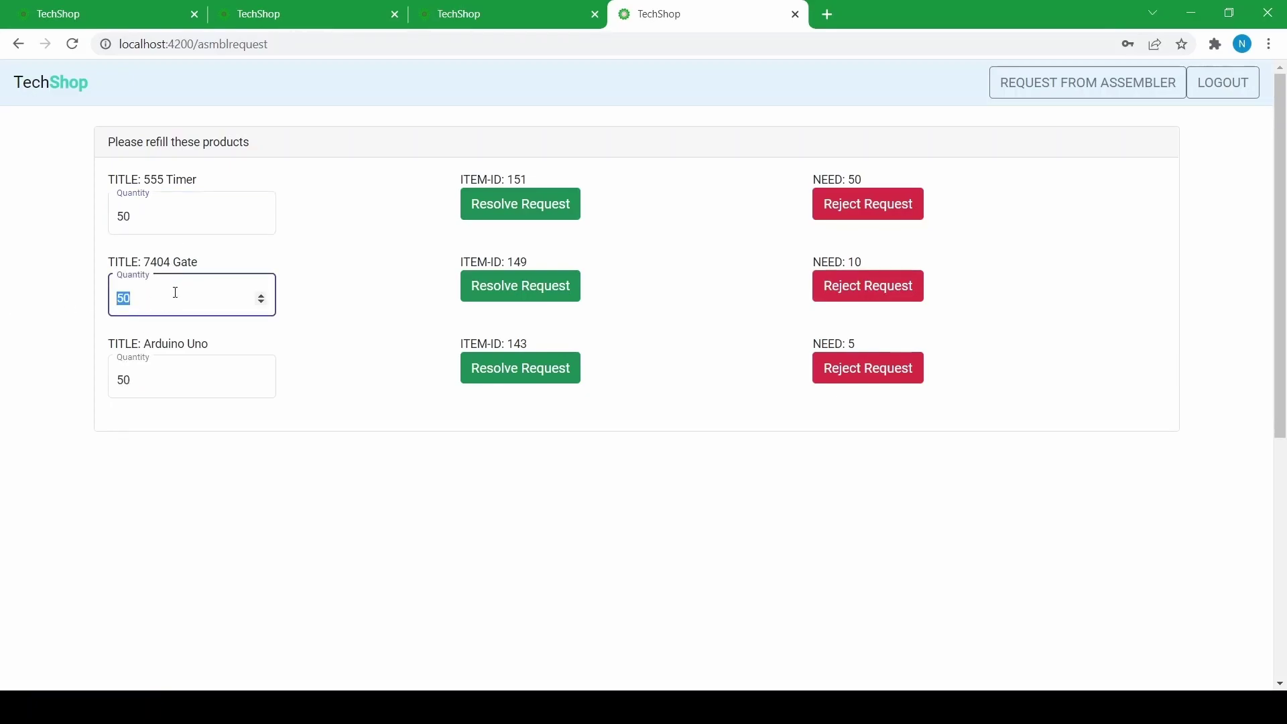
{"action": "type", "text": "10"}
- Re-enter 50 for the 555 Timer and resolve its refill request
{"action": "left_click", "coordinate": [158, 373]}
{"action": "left_click", "coordinate": [64, 386]}
{"action": "left_click", "coordinate": [124, 379]}
{"action": "double_click", "coordinate": [122, 377]}
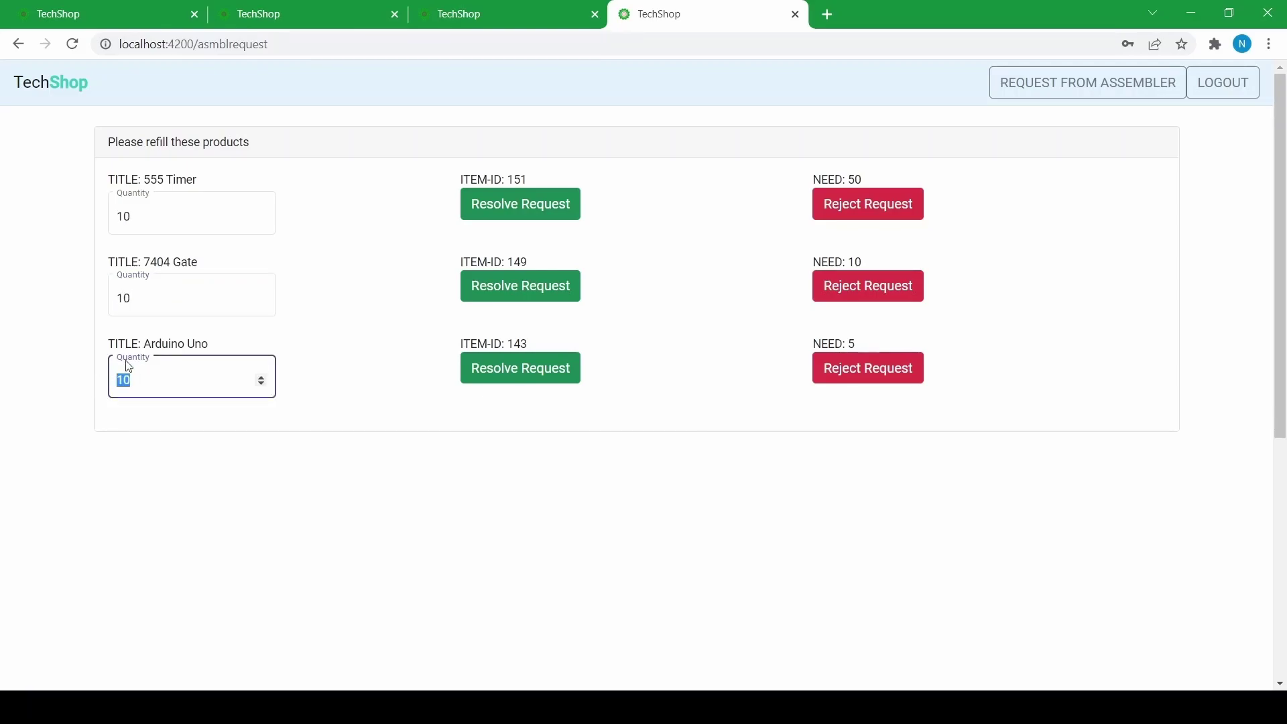
{"action": "left_click", "coordinate": [138, 211]}
{"action": "left_click_drag", "start_coordinate": [138, 211], "coordinate": [63, 226]}
{"action": "type", "text": "50"}
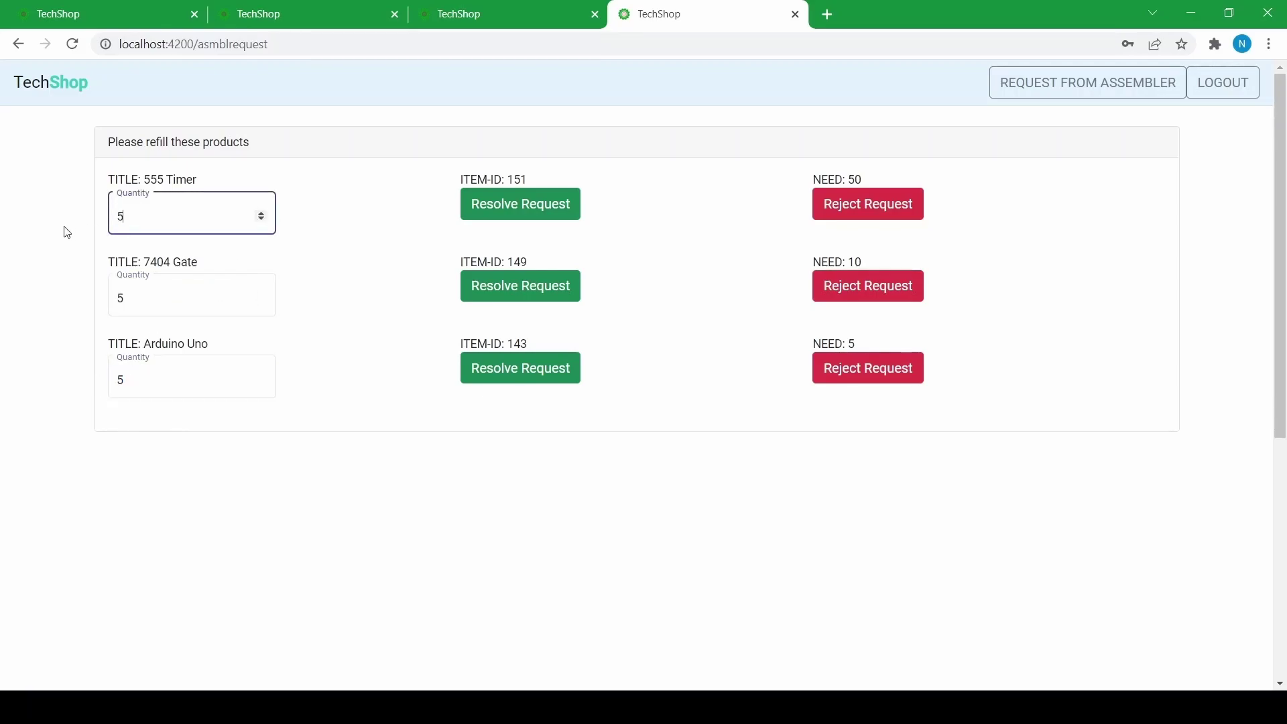
{"action": "left_click", "coordinate": [472, 215]}
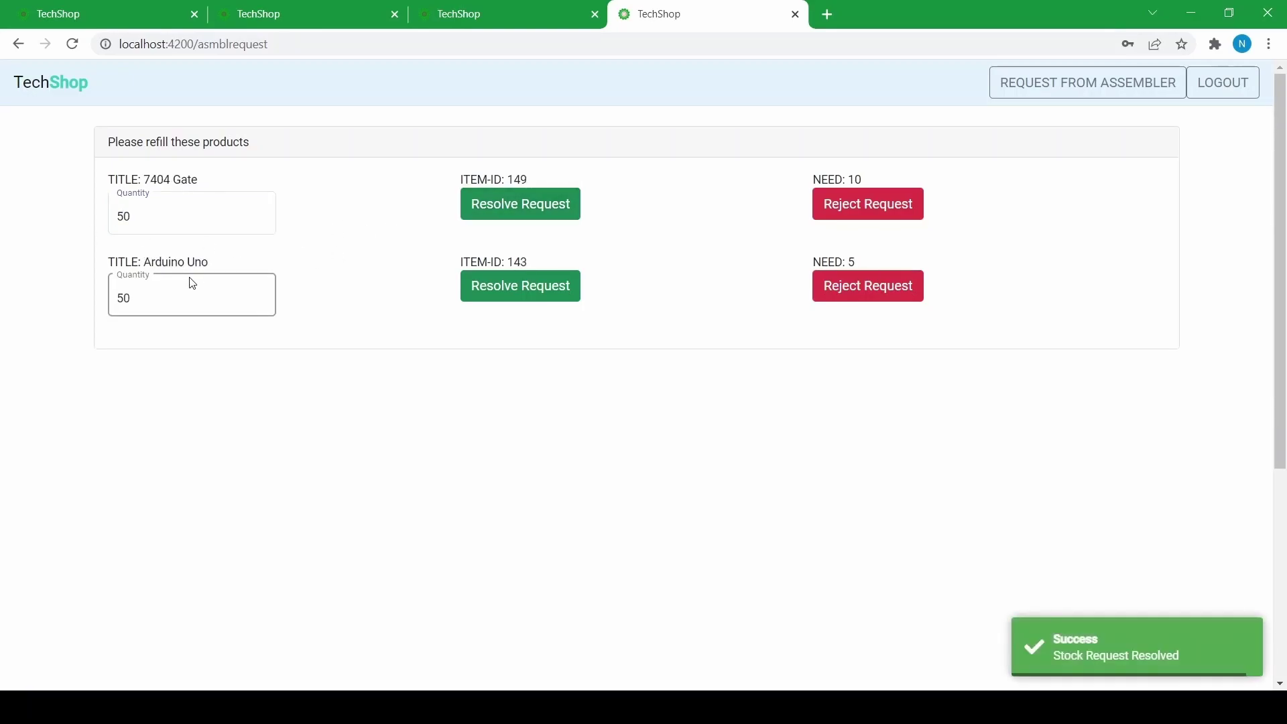
- Resolve the 7404 Gate request with 10 units and reject the Arduino Uno request
{"action": "left_click_drag", "start_coordinate": [183, 221], "coordinate": [98, 226]}
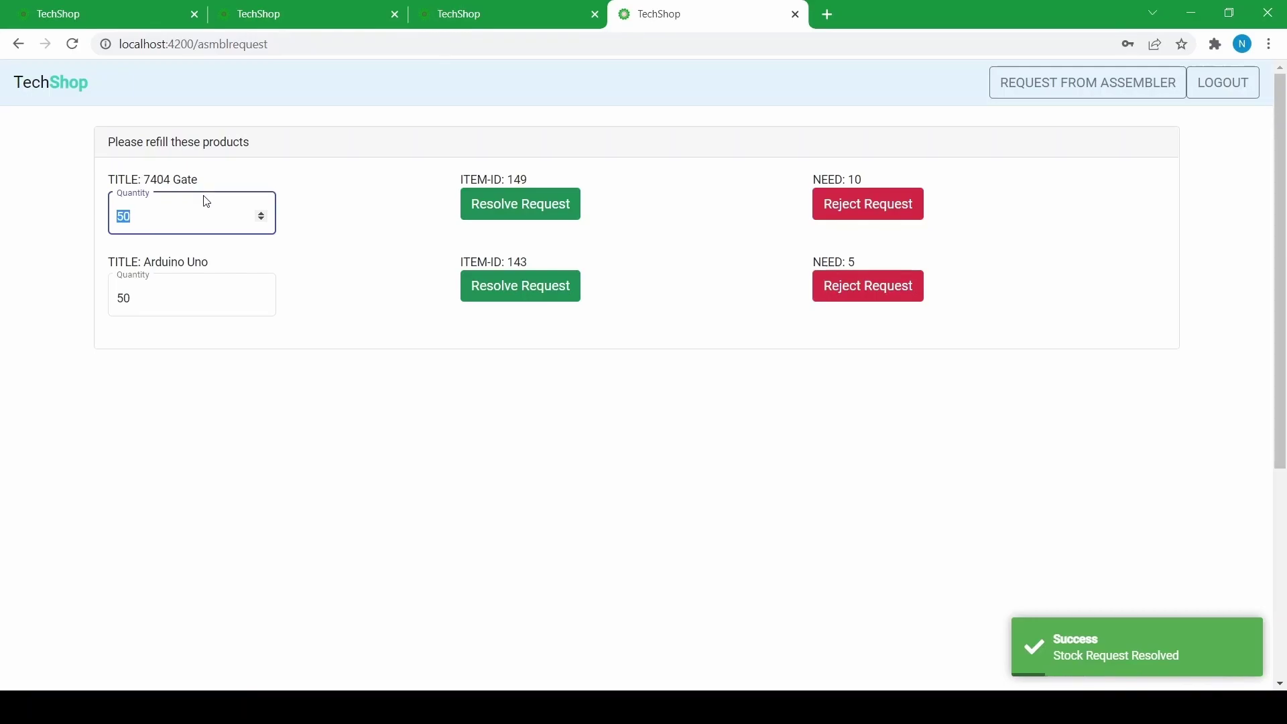
{"action": "type", "text": "1"}
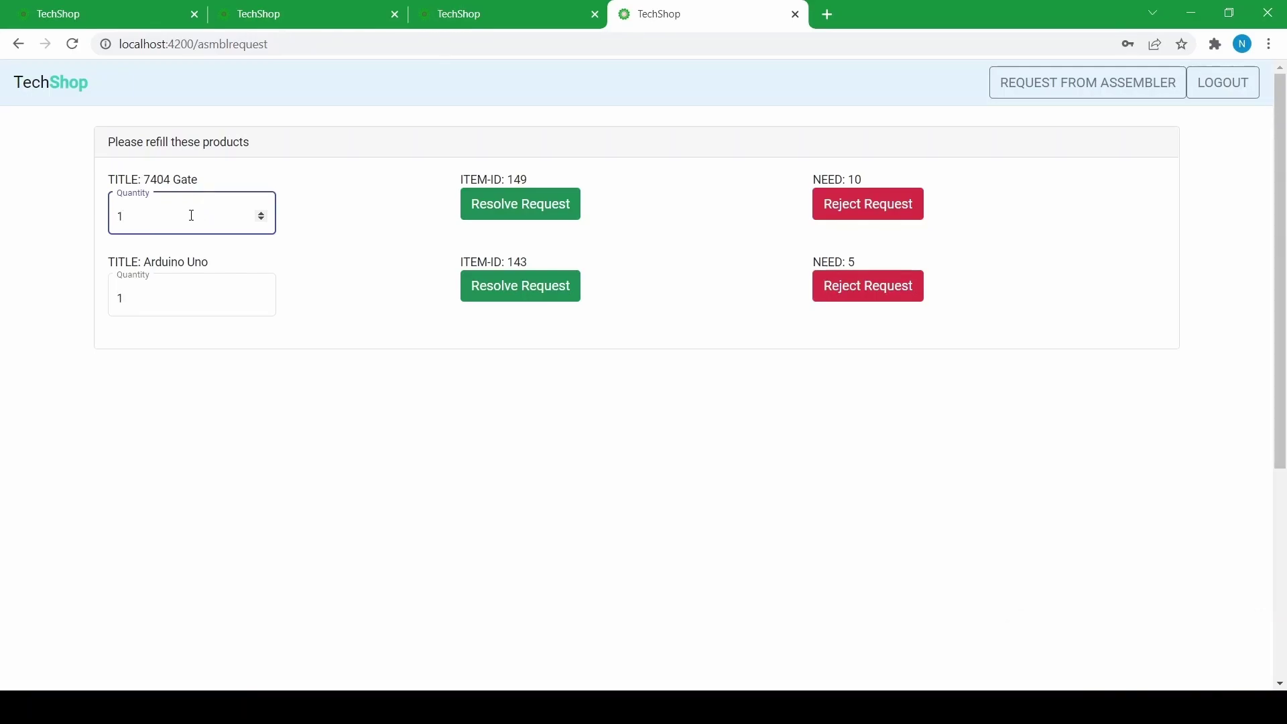
{"action": "type", "text": "0"}
{"action": "left_click", "coordinate": [463, 204]}
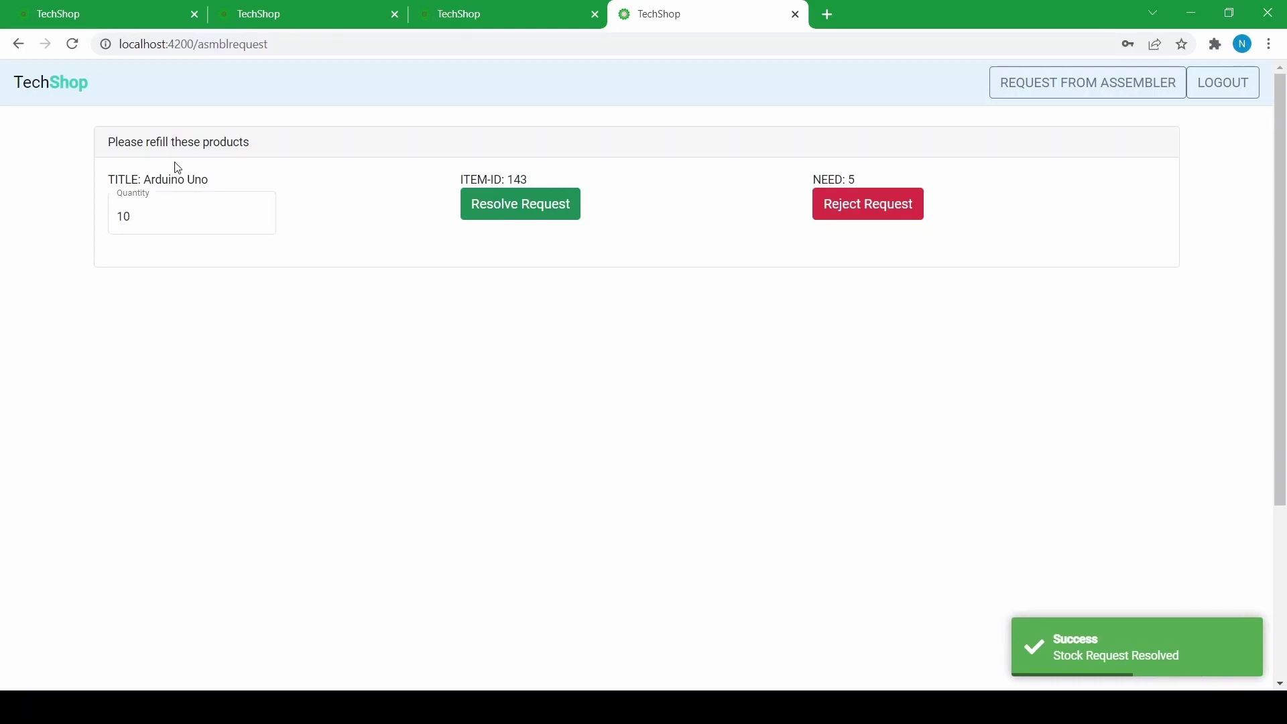
{"action": "left_click_drag", "start_coordinate": [179, 213], "coordinate": [2, 213]}
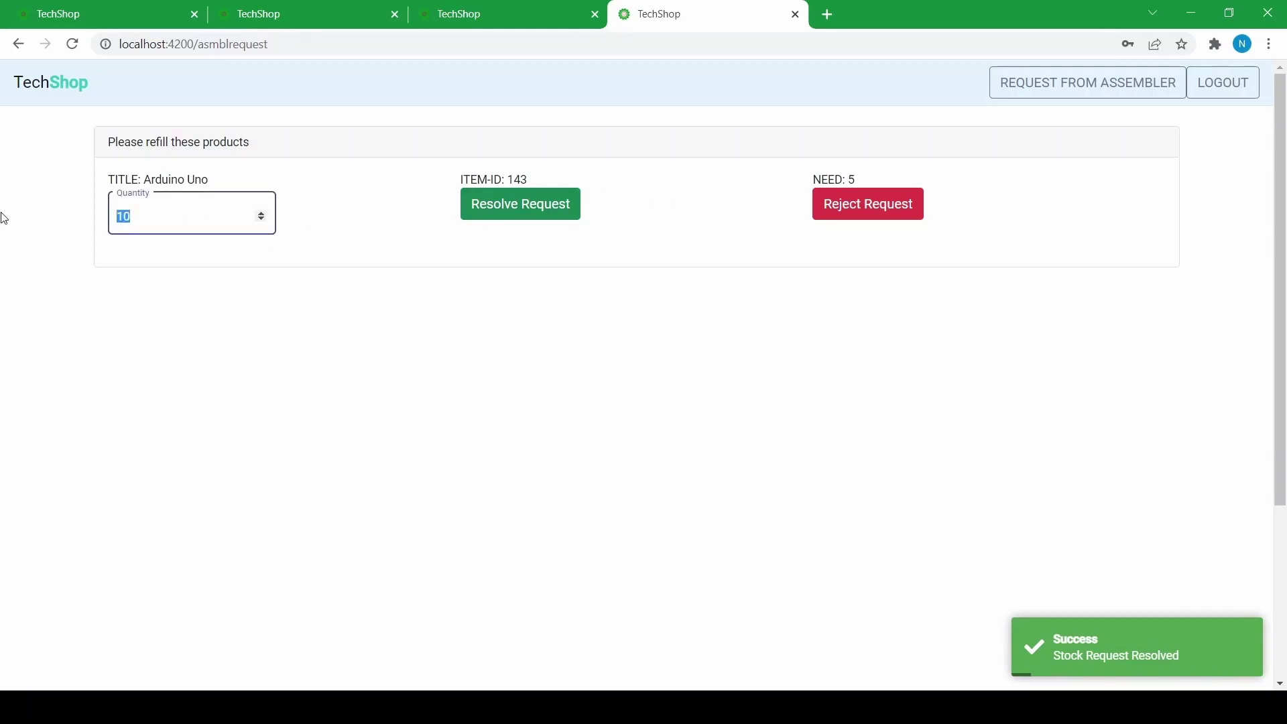
{"action": "type", "text": "5"}
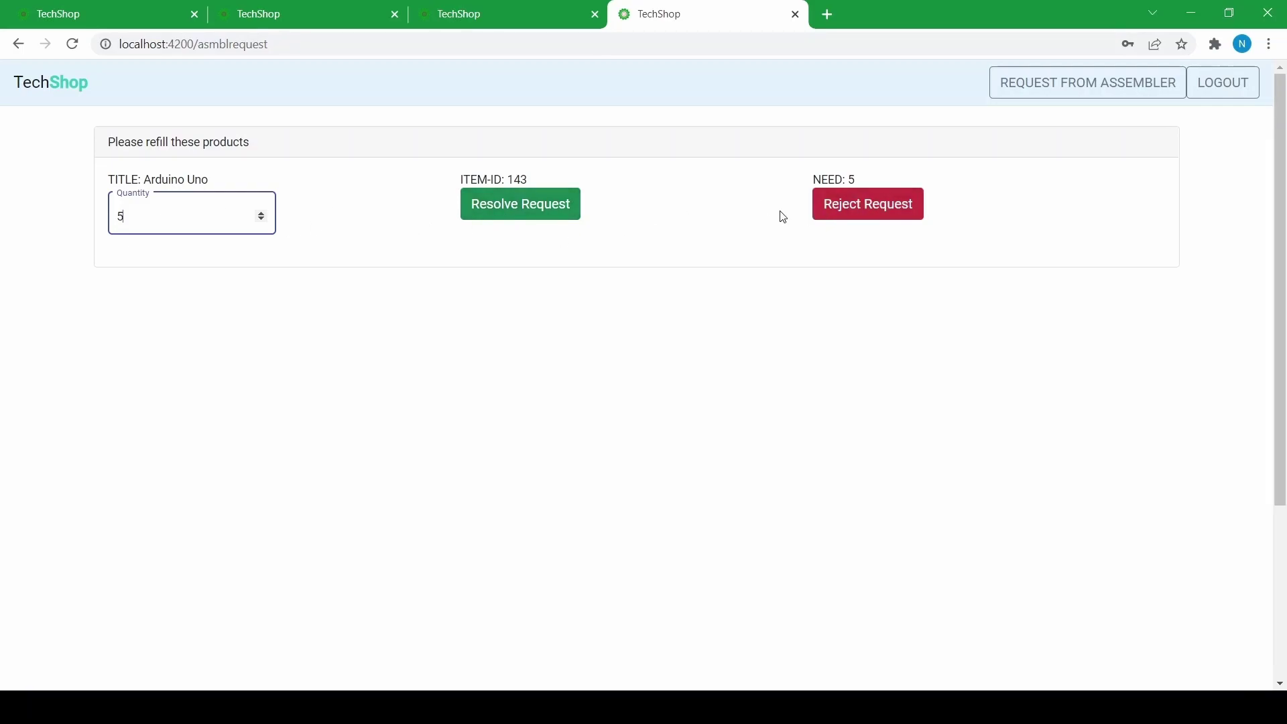
{"action": "left_click", "coordinate": [833, 208]}
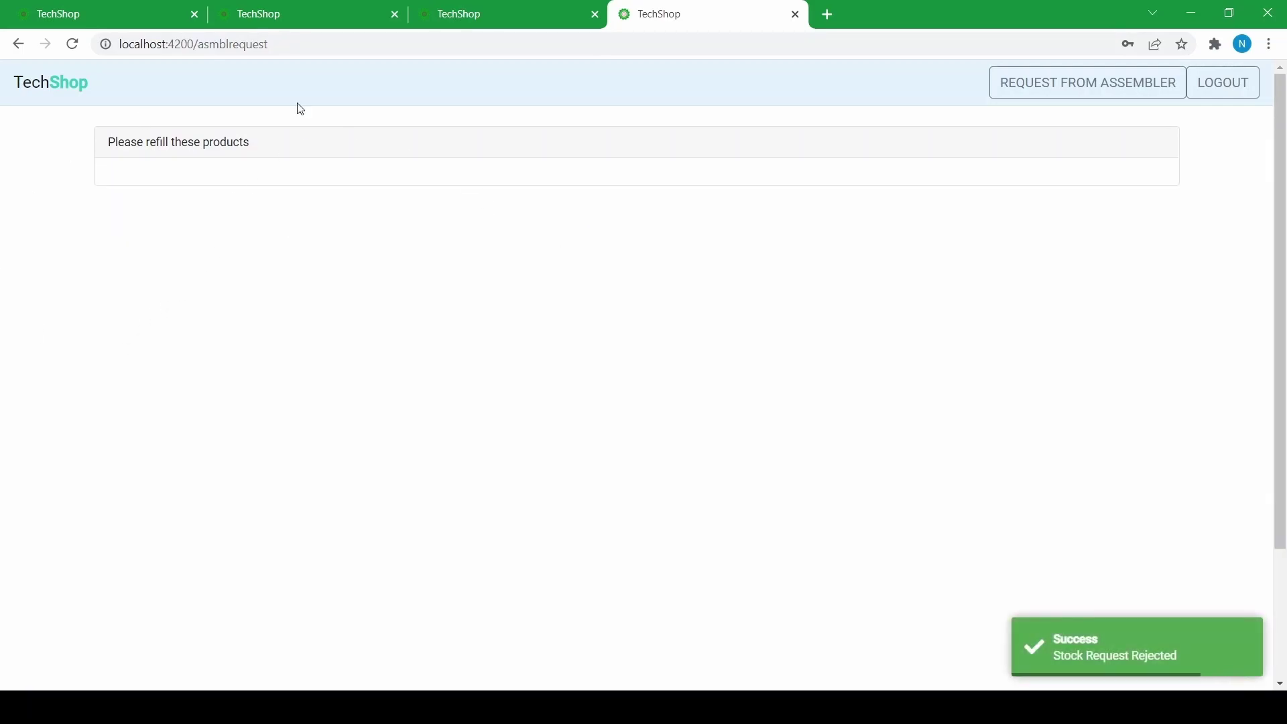
- In the reloaded assembler tab, request a stock refill for item 143 again
{"action": "left_click", "coordinate": [345, 10]}
{"action": "left_click", "coordinate": [463, 13]}
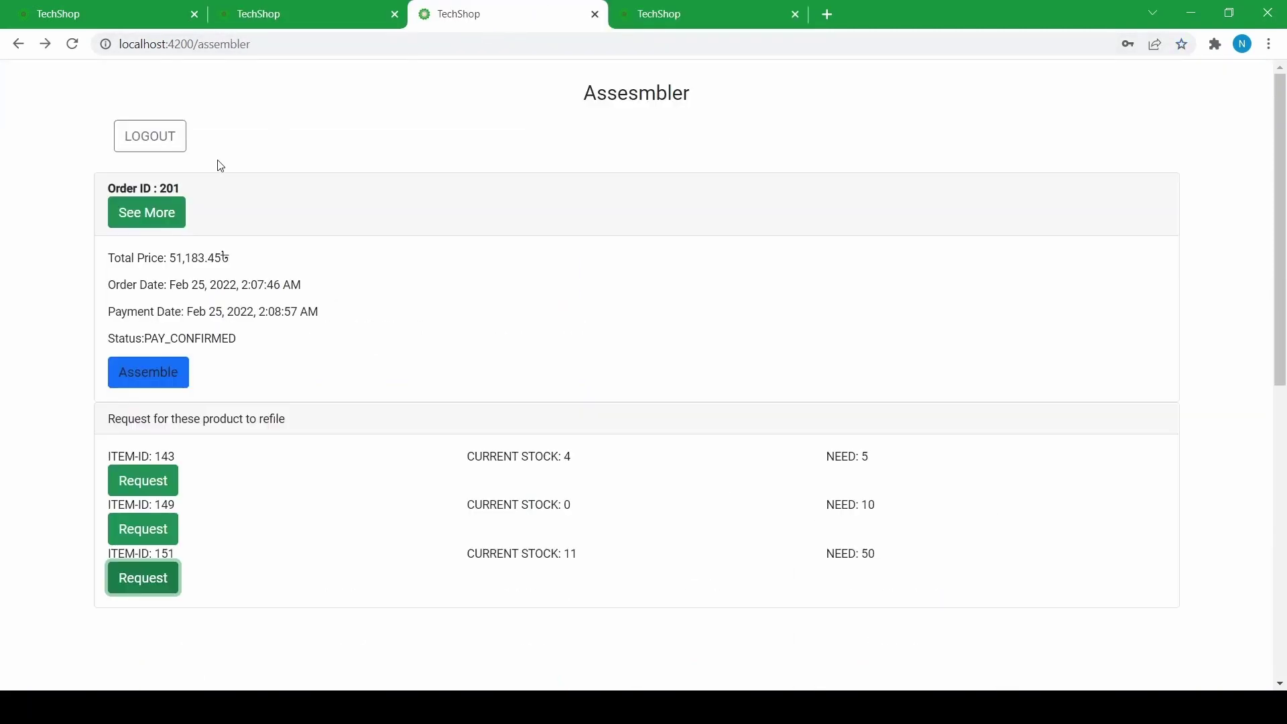
{"action": "left_click", "coordinate": [72, 44]}
{"action": "left_click", "coordinate": [139, 379]}
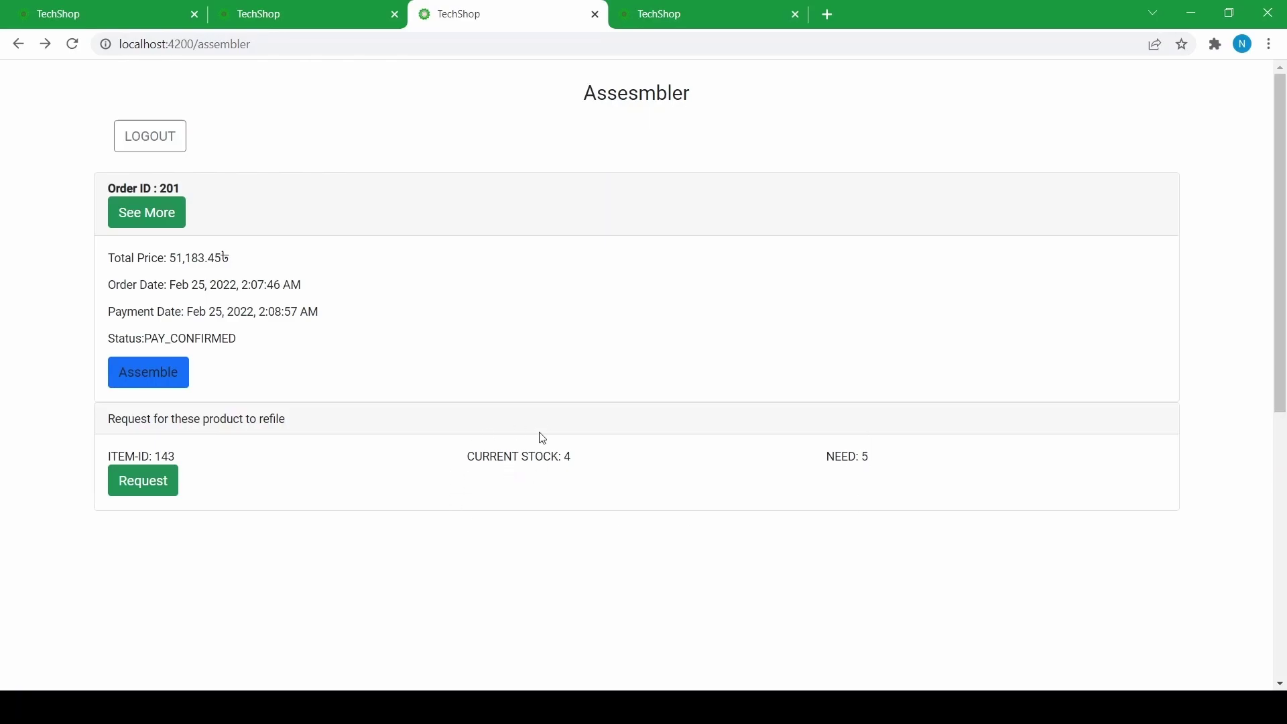
{"action": "left_click", "coordinate": [155, 487]}
- In the reloaded admin tab, resolve the new Arduino Uno refill with 10 units
{"action": "key", "text": "ctrl+Tab"}
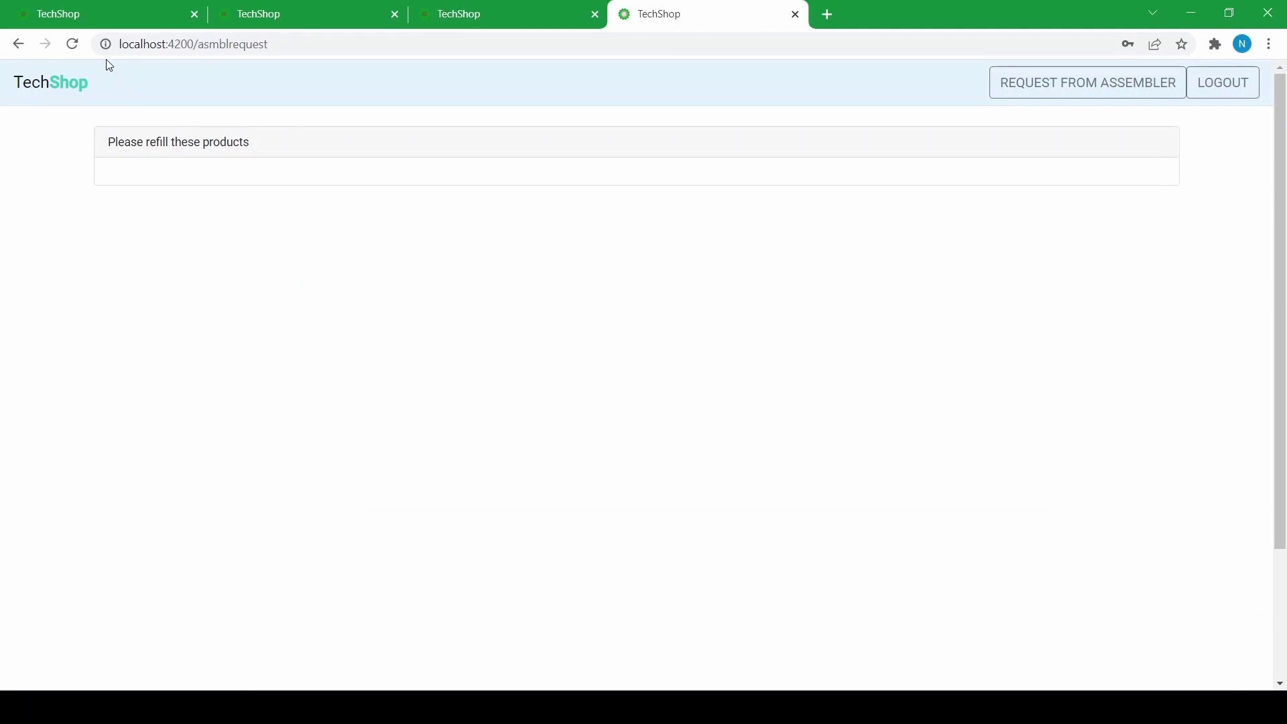
{"action": "left_click", "coordinate": [74, 46]}
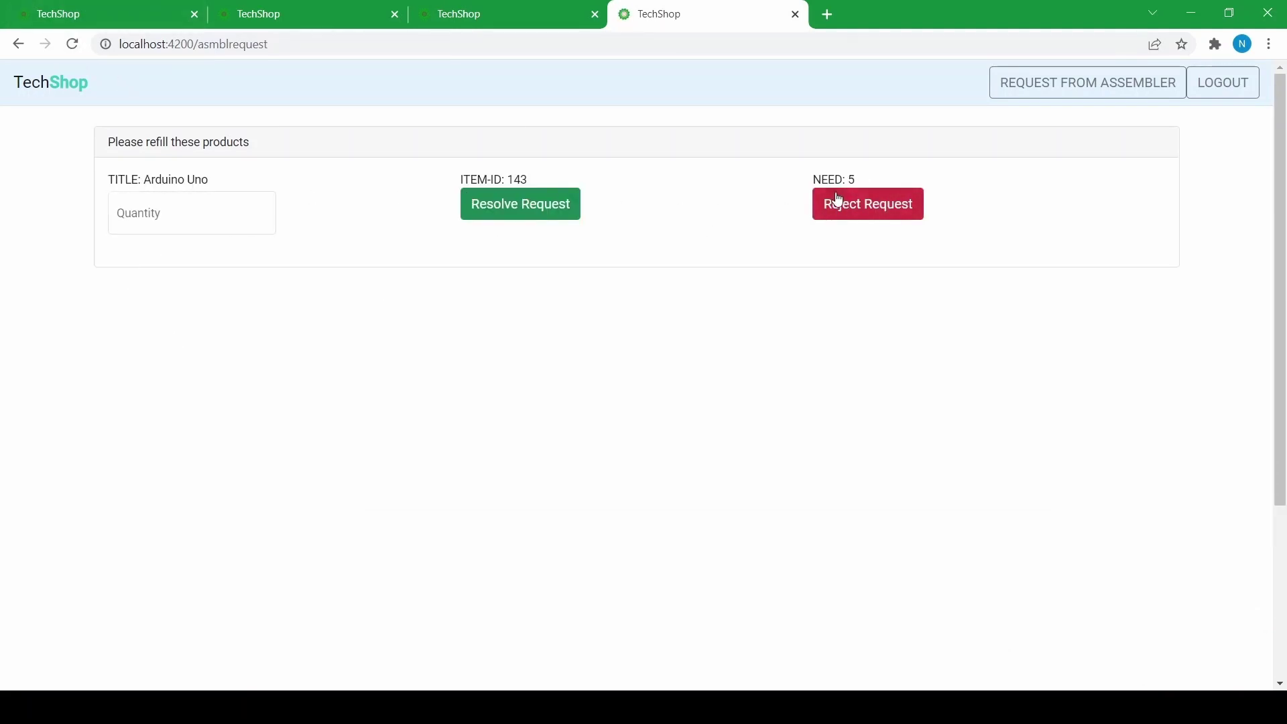
{"action": "left_click", "coordinate": [217, 219]}
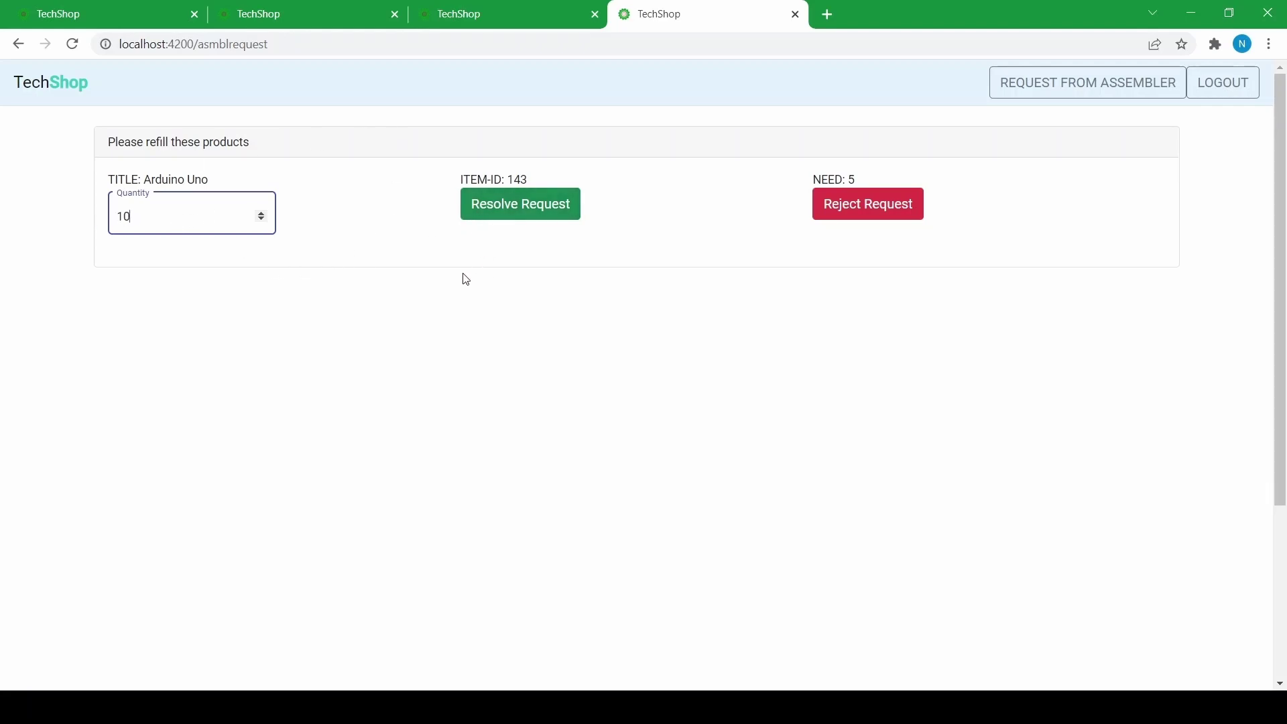
{"action": "left_click", "coordinate": [521, 207]}
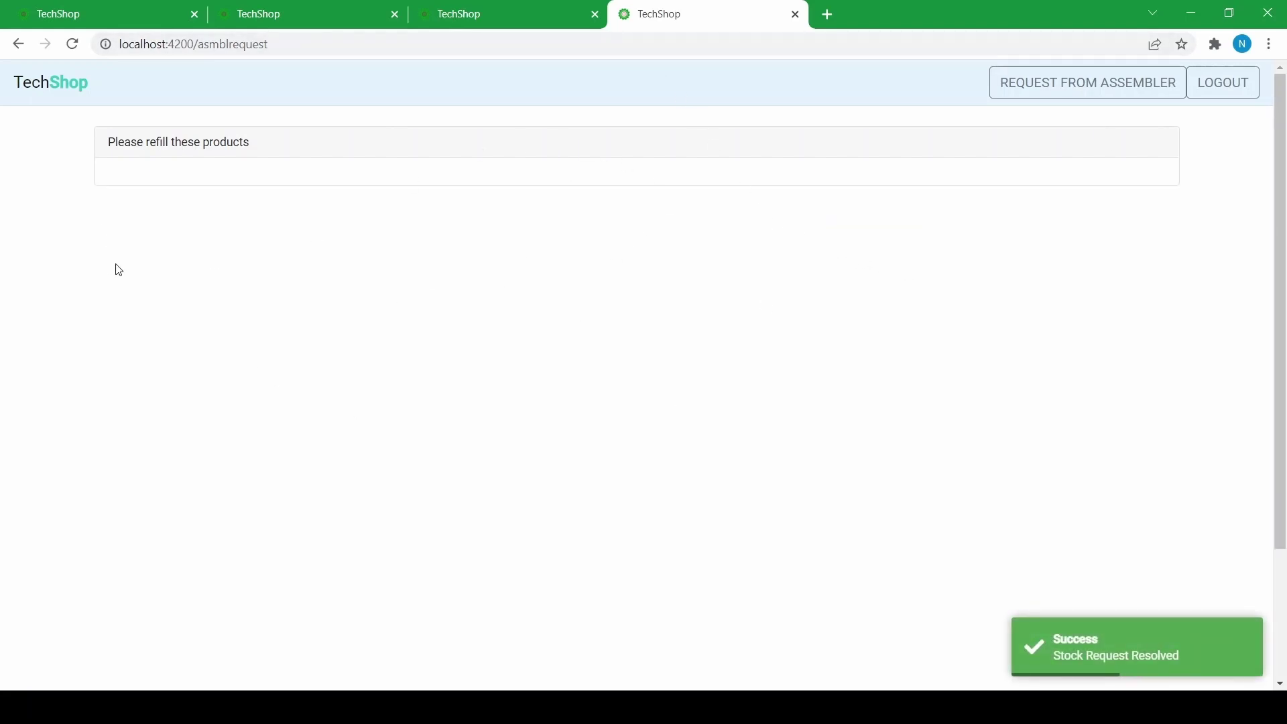
{"action": "left_click", "coordinate": [275, 11]}
- Reload the assembler's page and assemble order 201
{"action": "left_click", "coordinate": [465, 10]}
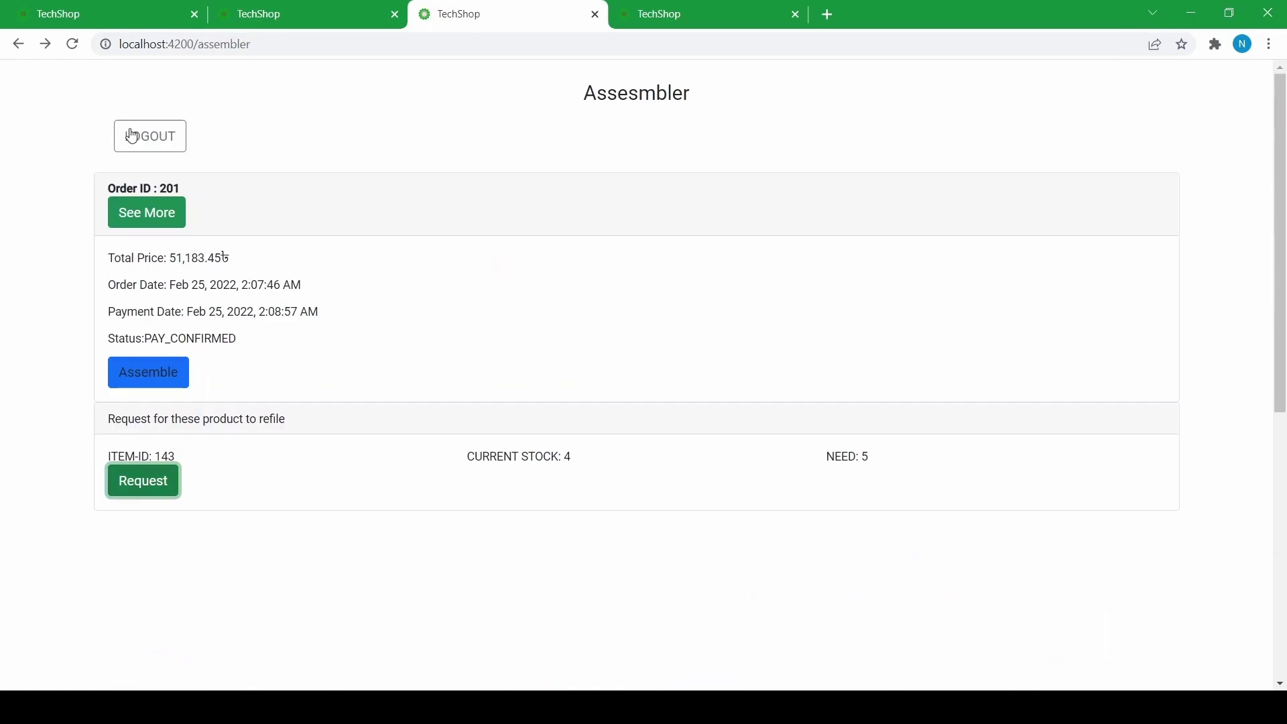
{"action": "left_click", "coordinate": [72, 44]}
{"action": "left_click", "coordinate": [129, 378]}
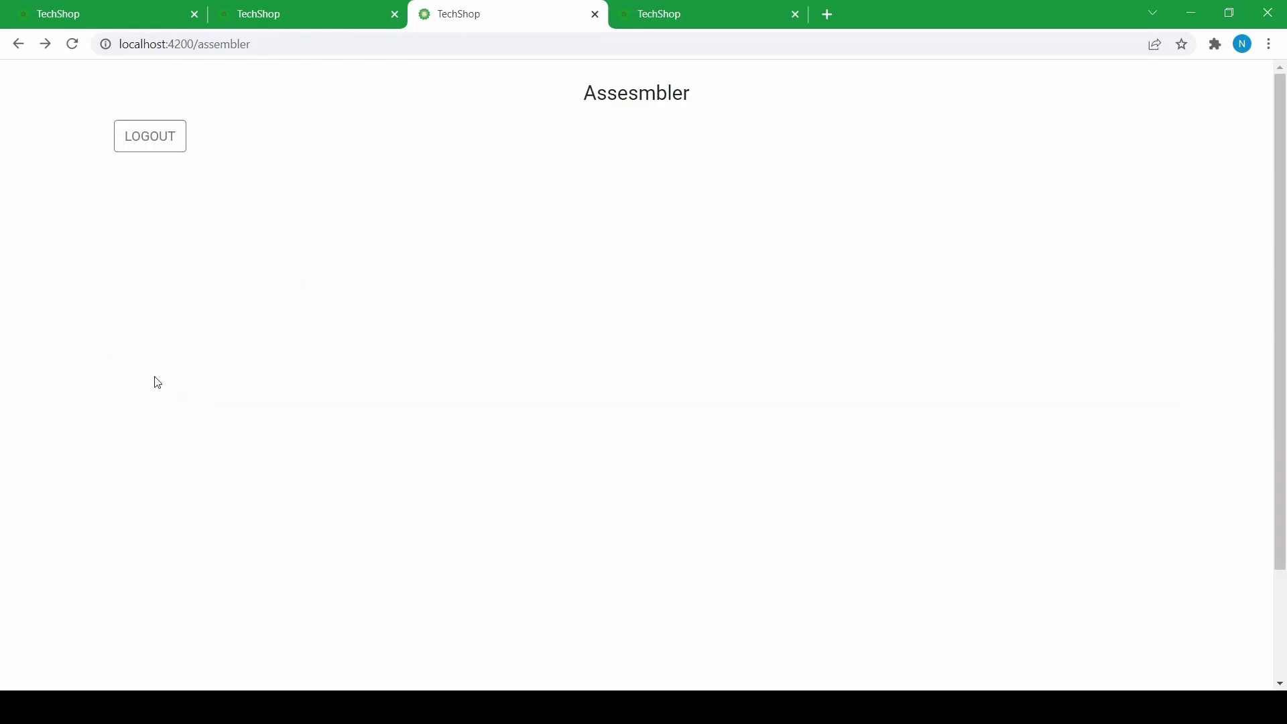
- View the customer's ready-for-delivery notification for order 201, then go to the admin refill page
{"action": "left_click", "coordinate": [150, 7]}
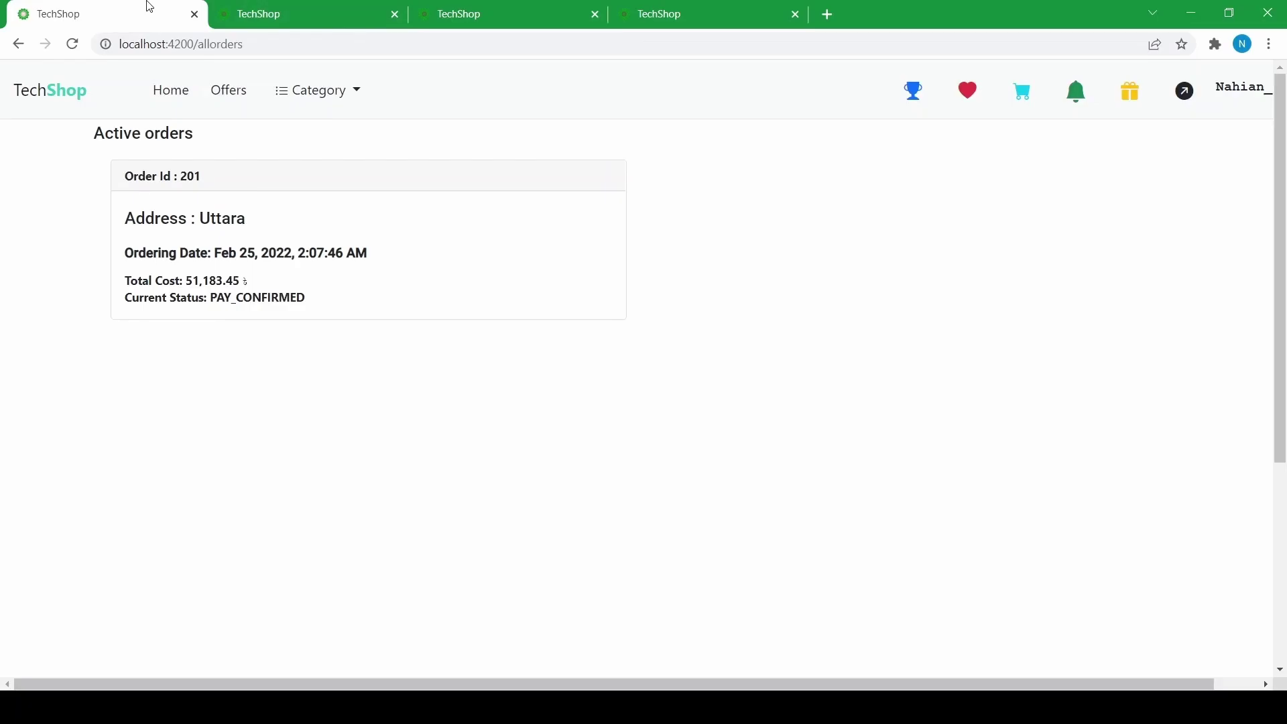
{"action": "left_click", "coordinate": [172, 105]}
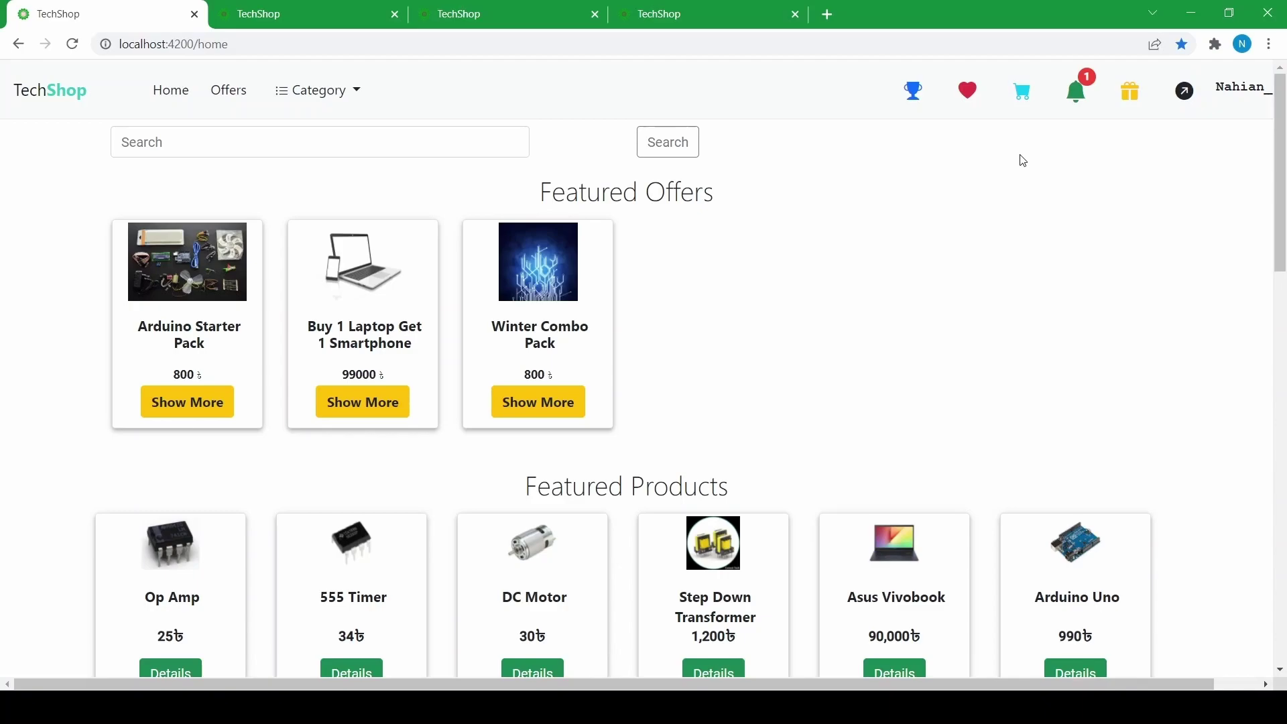
{"action": "left_click", "coordinate": [1089, 101]}
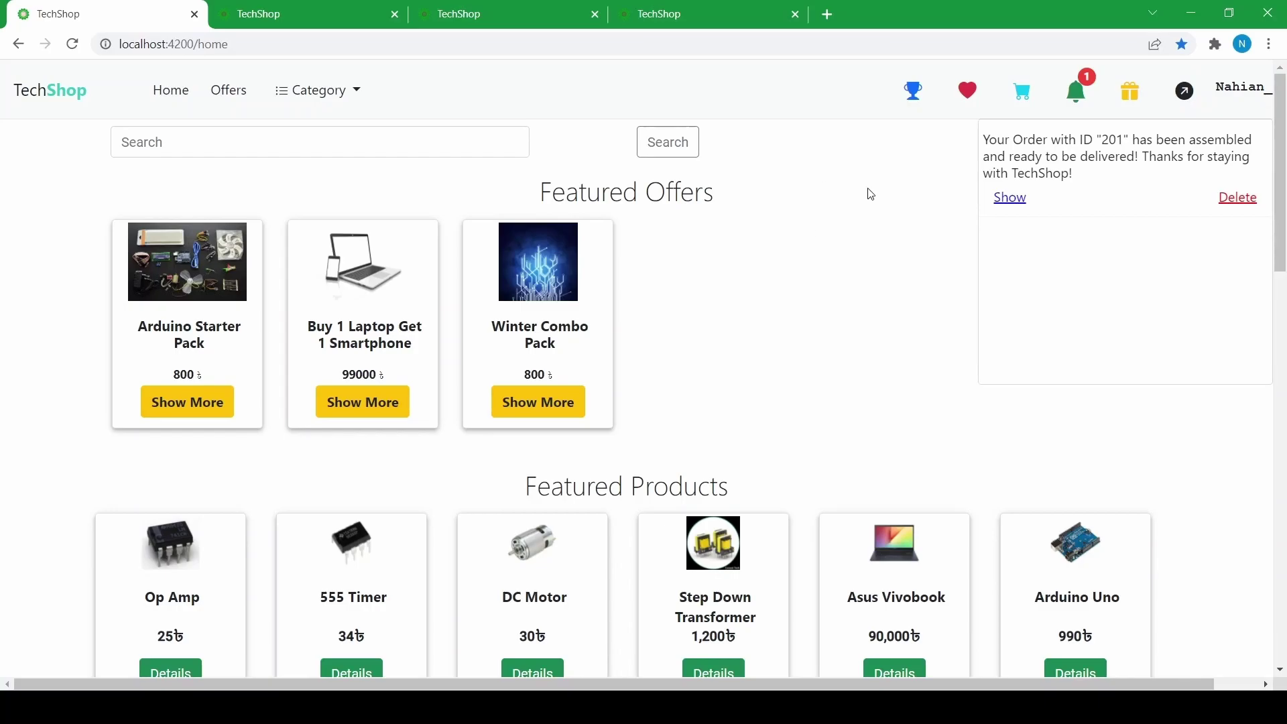
{"action": "left_click", "coordinate": [871, 215]}
{"action": "left_click", "coordinate": [489, 7]}
{"action": "left_click", "coordinate": [675, 7]}
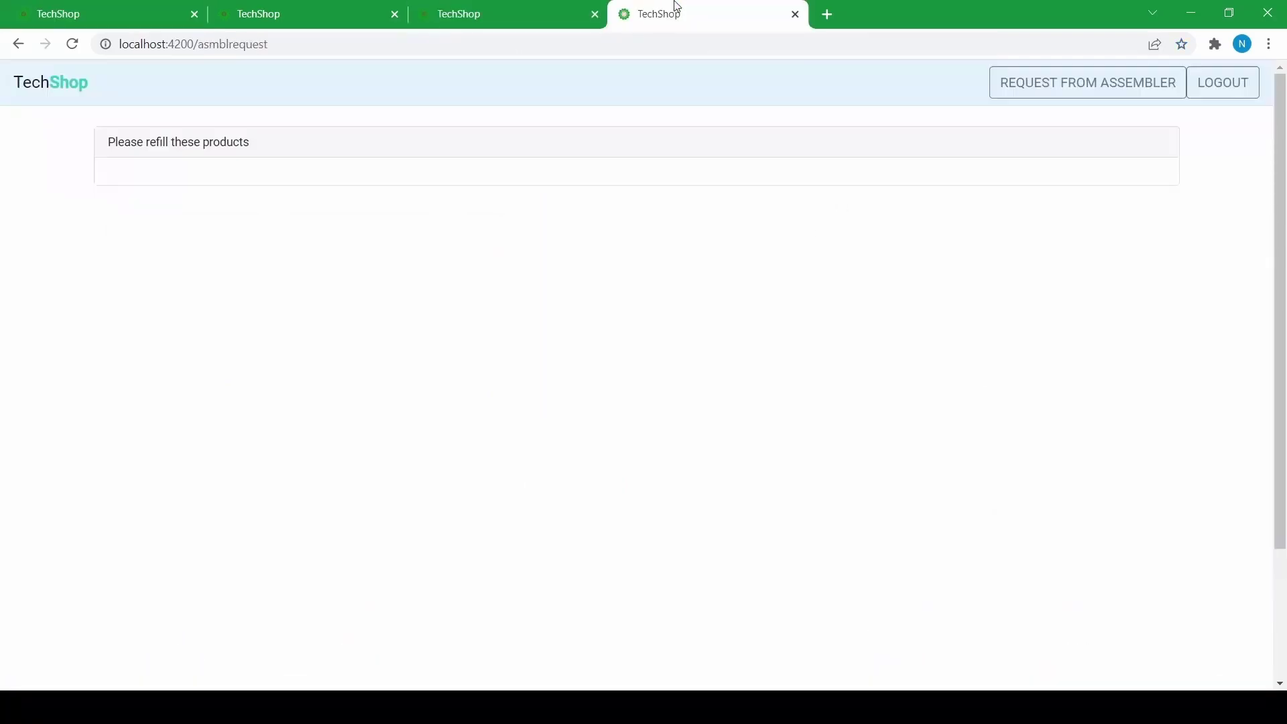
- Log the assembler out and sign in with the delivery account, correcting a username typo
{"action": "left_click", "coordinate": [580, 7]}
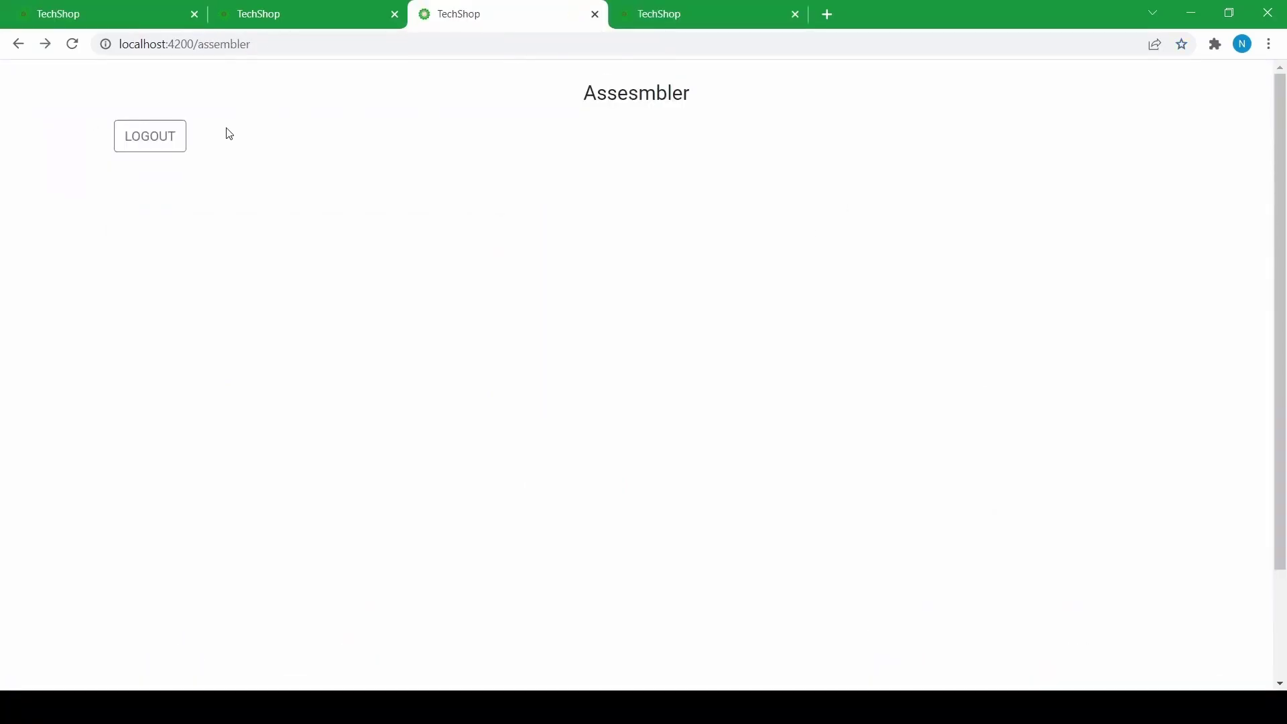
{"action": "left_click", "coordinate": [179, 144]}
{"action": "left_click", "coordinate": [1239, 89]}
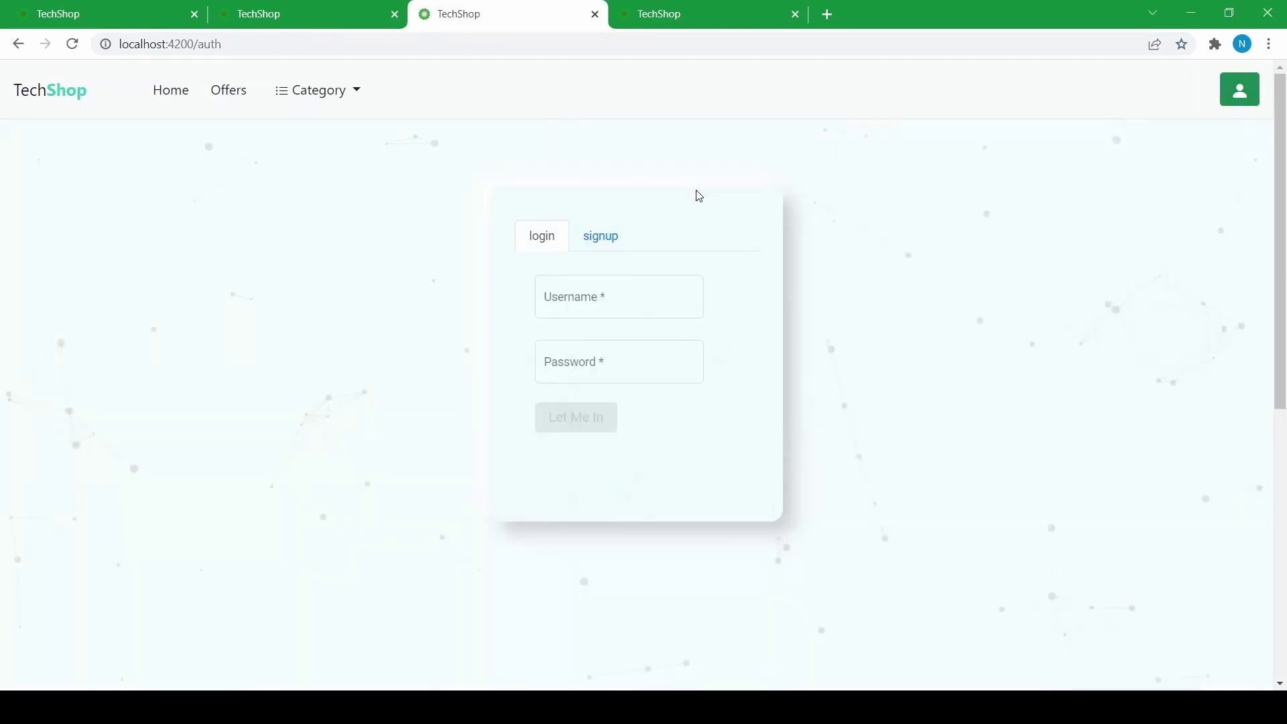
{"action": "left_click", "coordinate": [573, 288]}
{"action": "type", "text": "delivert"}
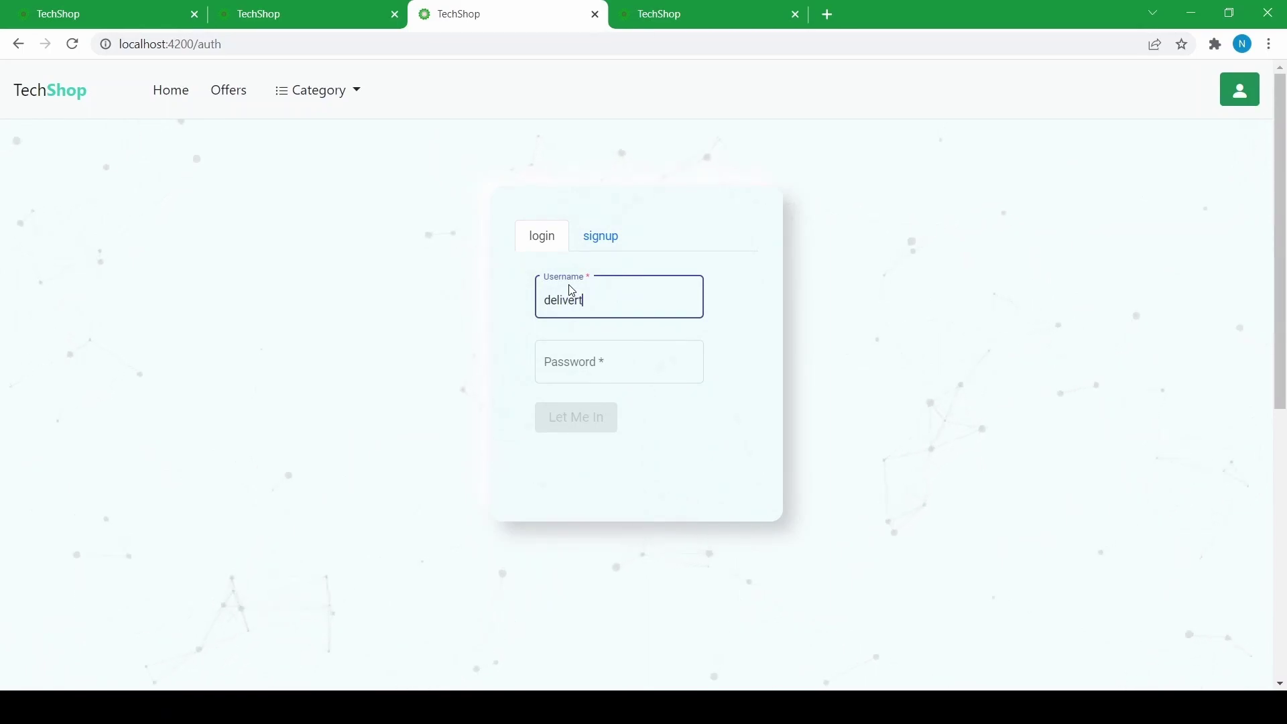
{"action": "key", "text": "BackSpace"}
{"action": "type", "text": "y"}
{"action": "left_click", "coordinate": [559, 379]}
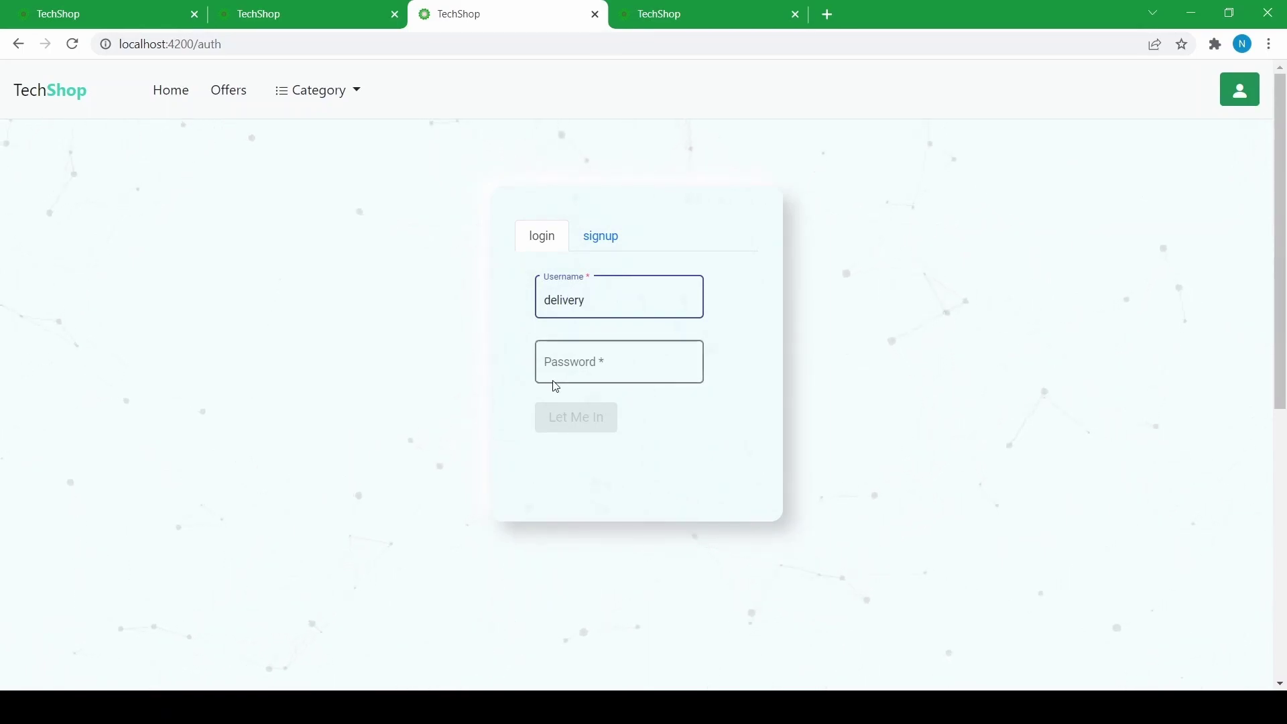
{"action": "type", "text": "12345"}
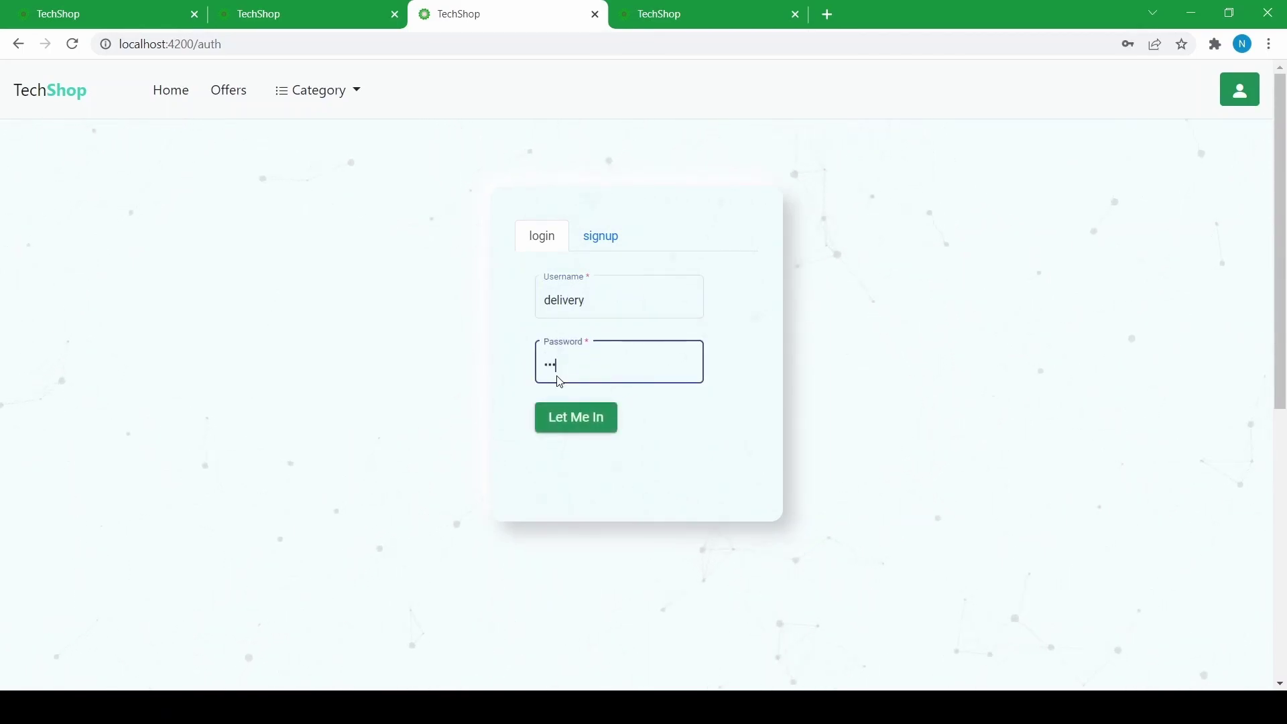
{"action": "type", "text": "6"}
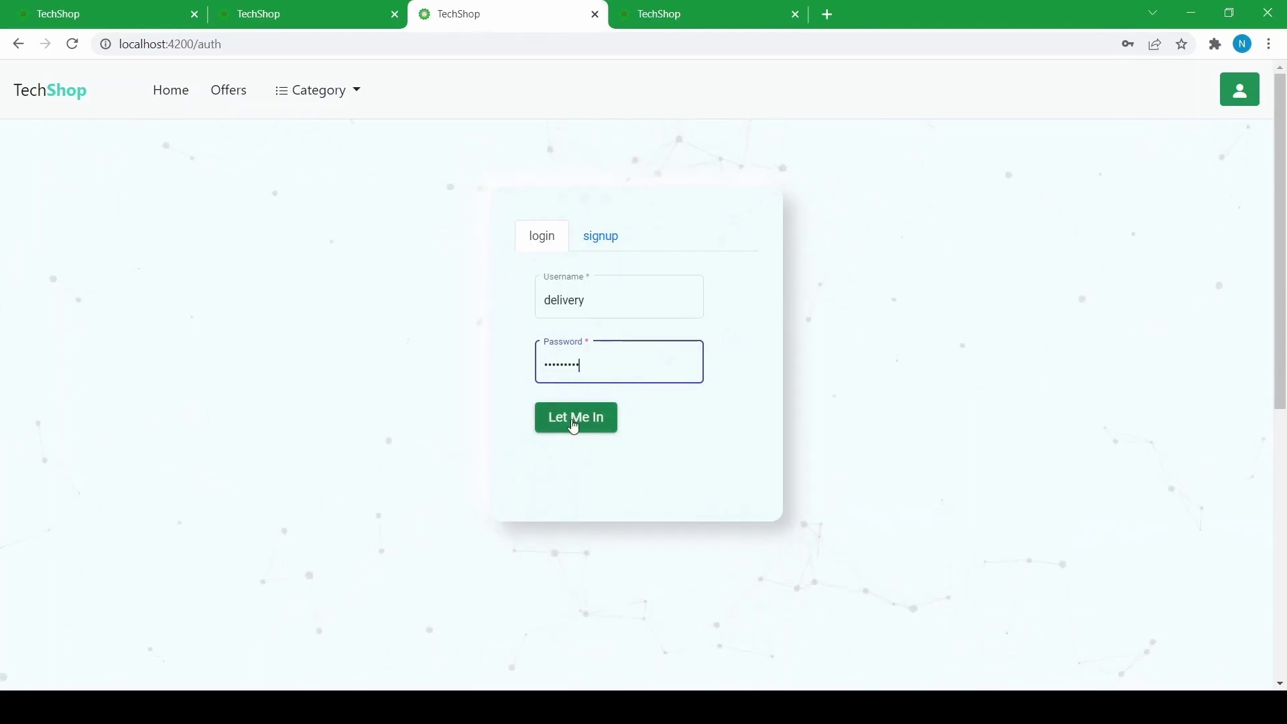
{"action": "left_click", "coordinate": [572, 423]}
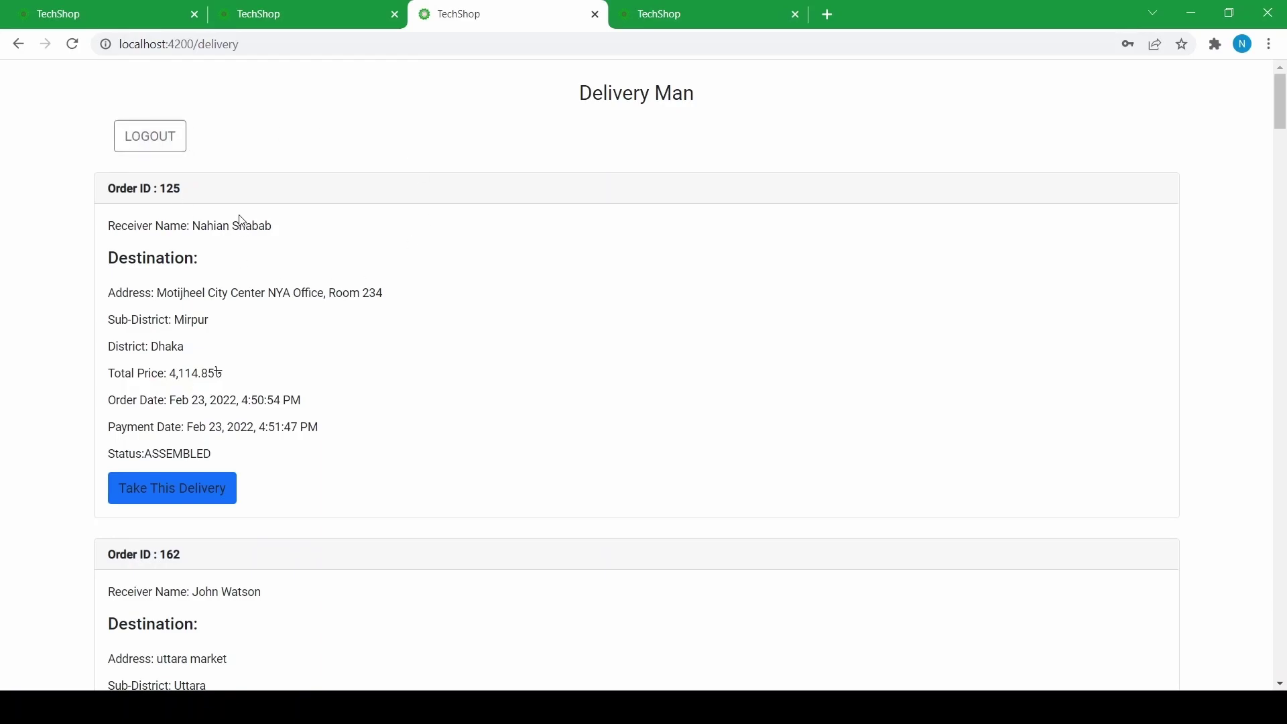
{"action": "scroll", "coordinate": [247, 204], "scroll_direction": "down", "scroll_amount": 15}
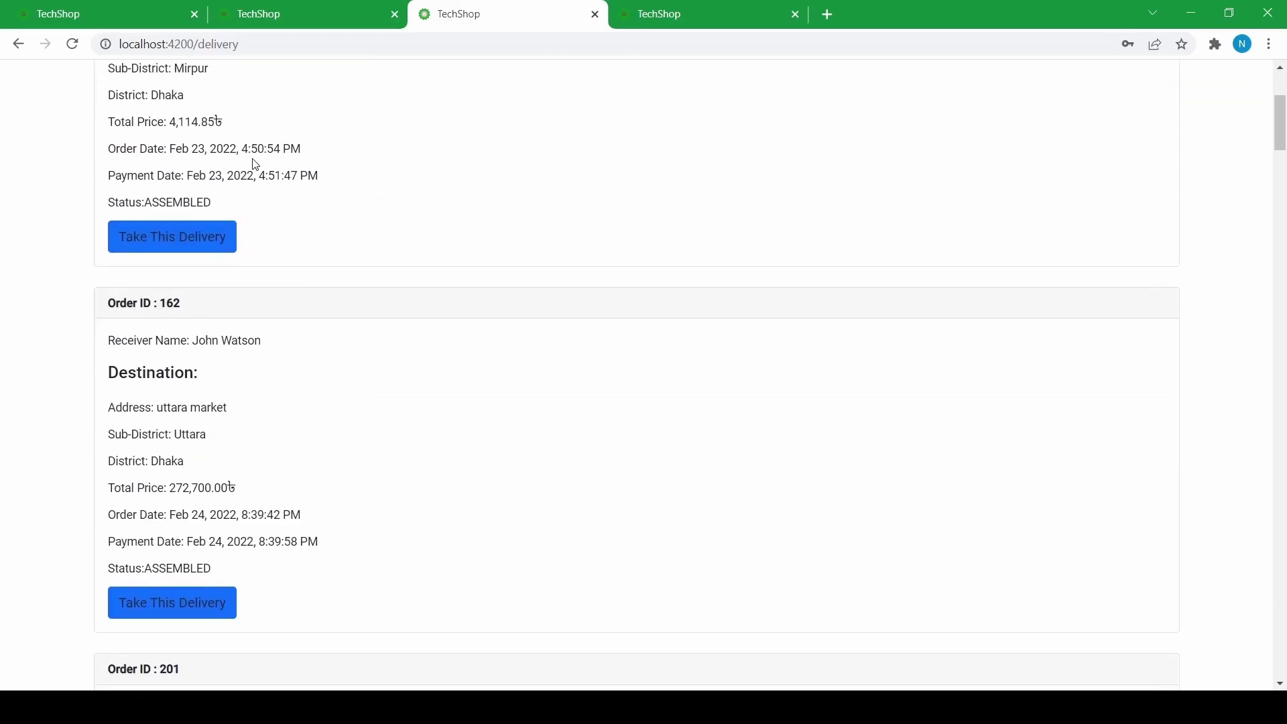
{"action": "scroll", "coordinate": [235, 174], "scroll_direction": "down", "scroll_amount": 20}
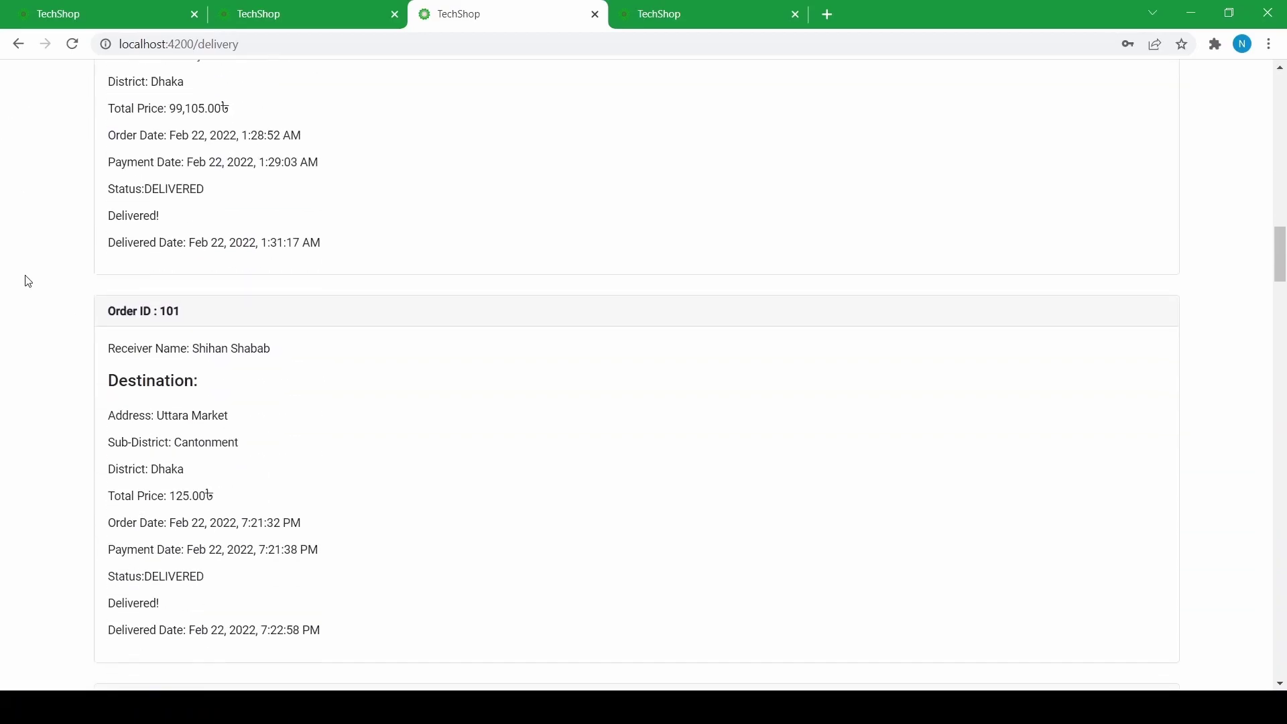
{"action": "scroll", "coordinate": [839, 287], "scroll_direction": "up", "scroll_amount": 20}
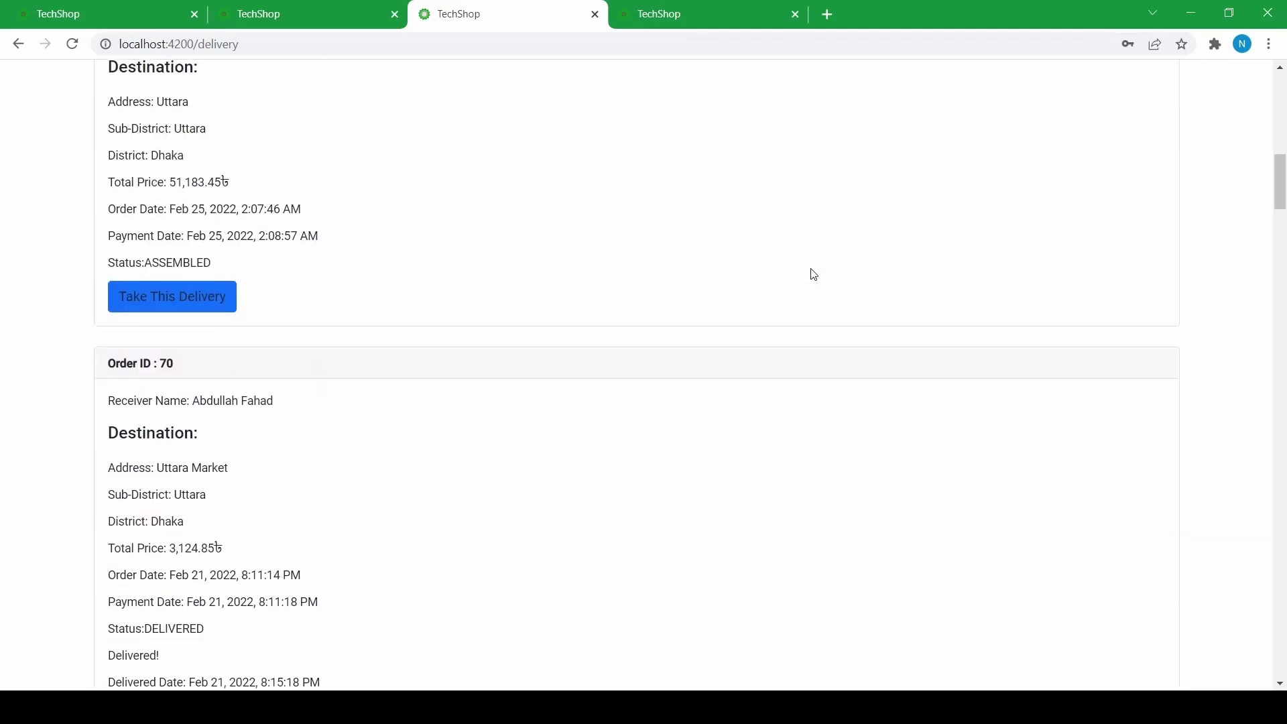
{"action": "scroll", "coordinate": [604, 279], "scroll_direction": "down", "scroll_amount": 9}
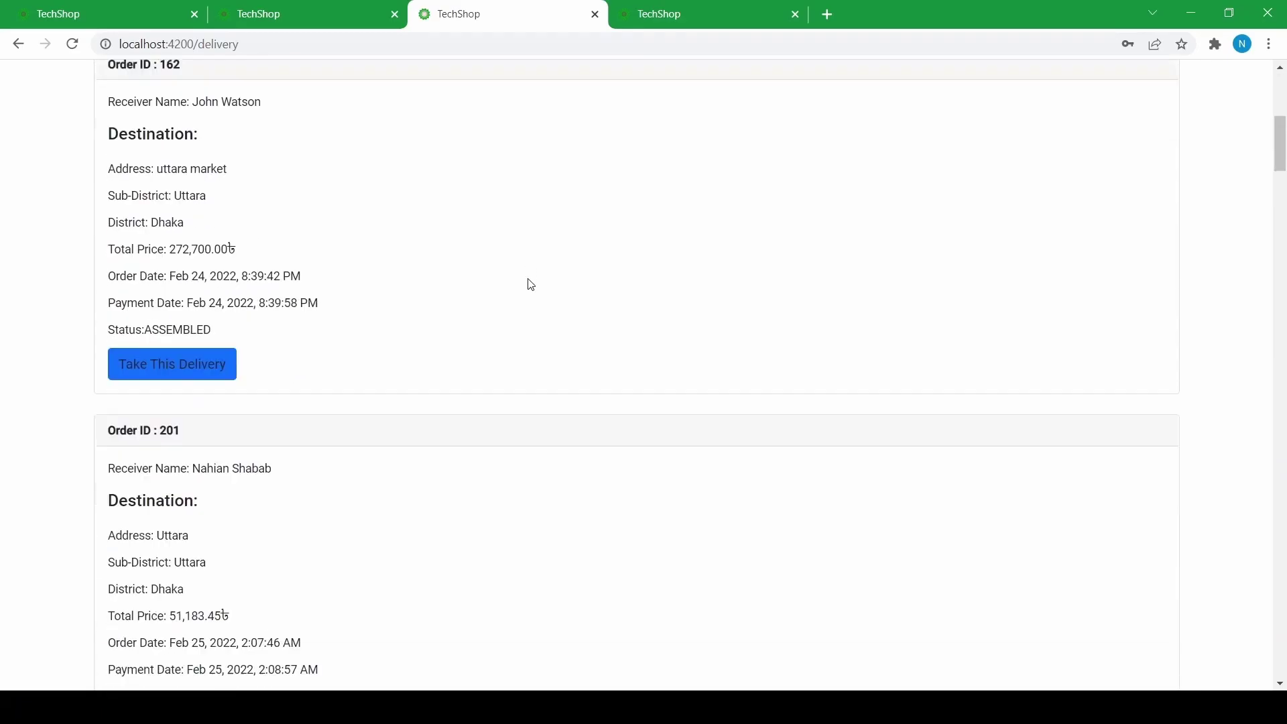
{"action": "scroll", "coordinate": [467, 289], "scroll_direction": "up", "scroll_amount": 6}
{"action": "scroll", "coordinate": [467, 290], "scroll_direction": "up", "scroll_amount": 1}
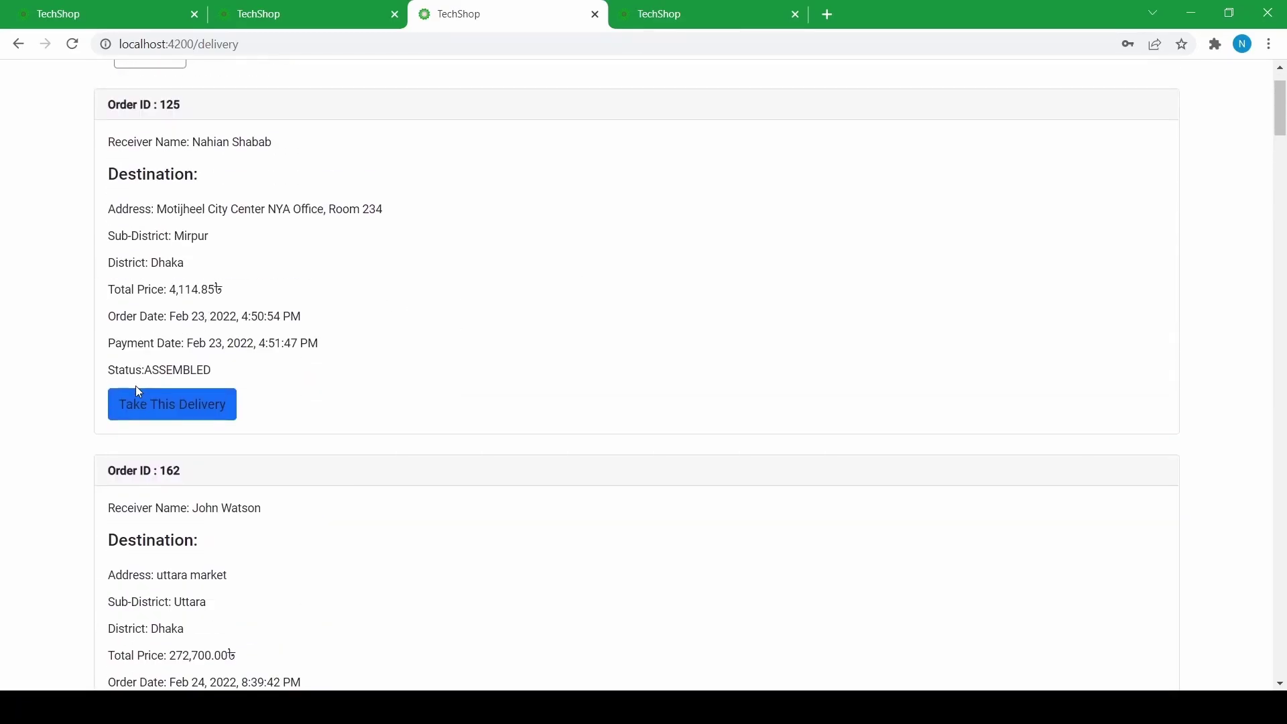
{"action": "scroll", "coordinate": [137, 390], "scroll_direction": "up", "scroll_amount": 1}
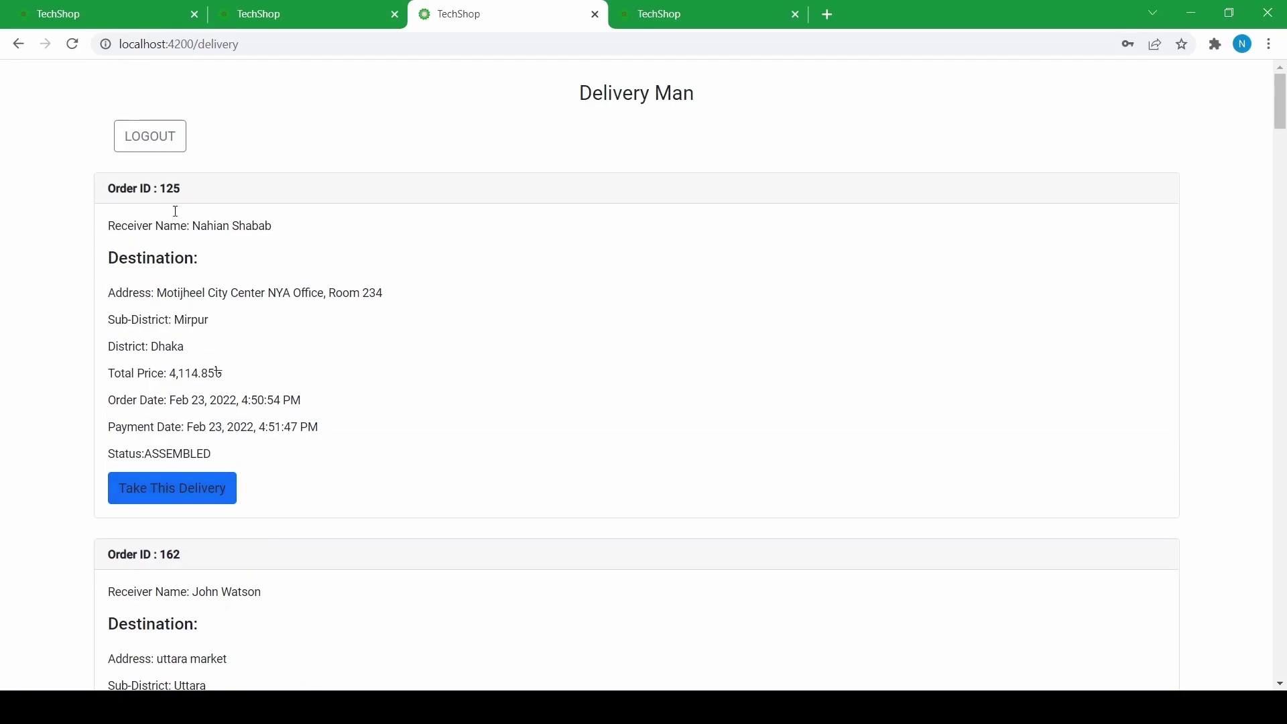
{"action": "left_click", "coordinate": [143, 7]}
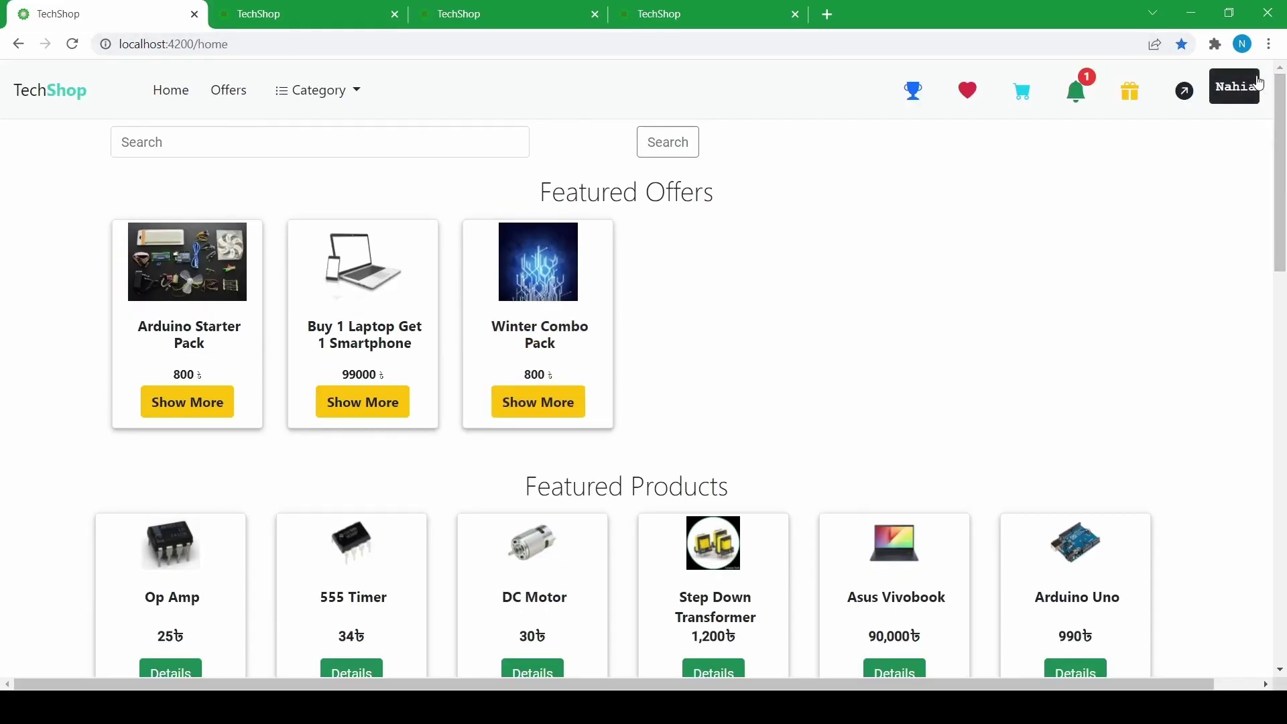
{"action": "left_click", "coordinate": [659, 7]}
{"action": "left_click", "coordinate": [359, 9]}
{"action": "left_click", "coordinate": [512, 9]}
{"action": "scroll", "coordinate": [332, 275], "scroll_direction": "down", "scroll_amount": 11}
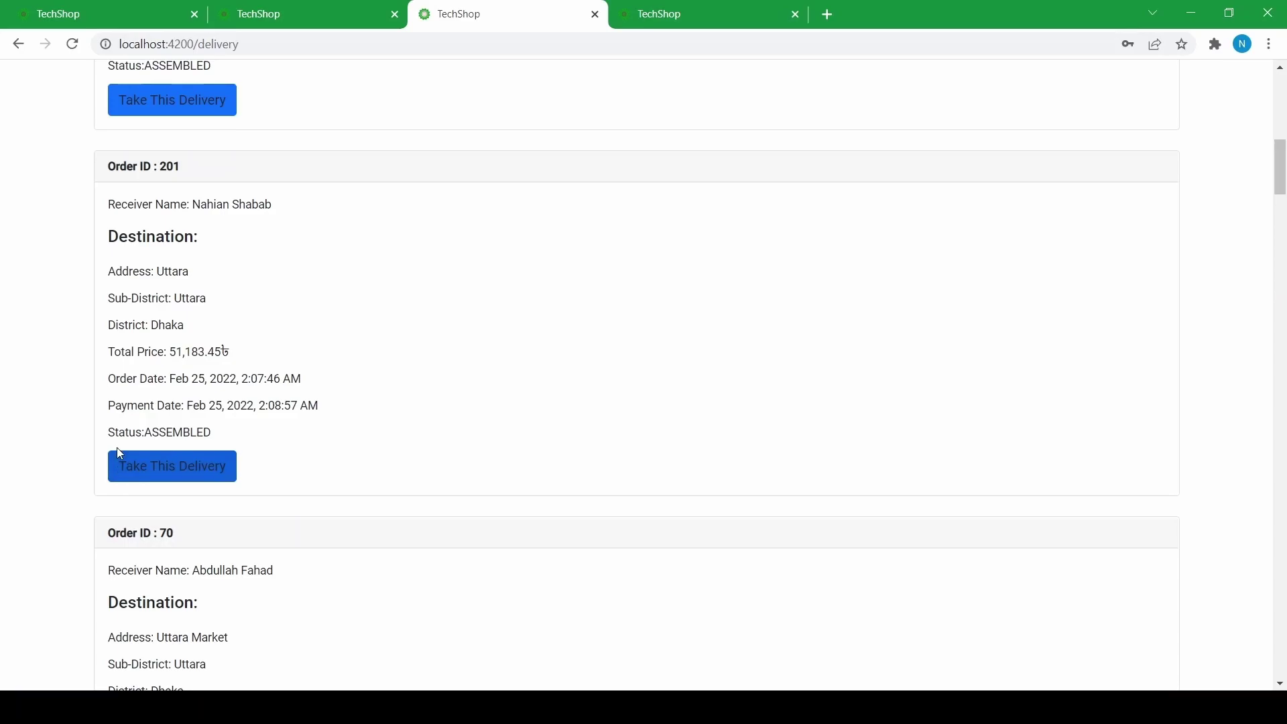
- Take on order 201's delivery so it shows ON_DELIVERY, and check the customer's 'on its way' notification
{"action": "left_click", "coordinate": [178, 475]}
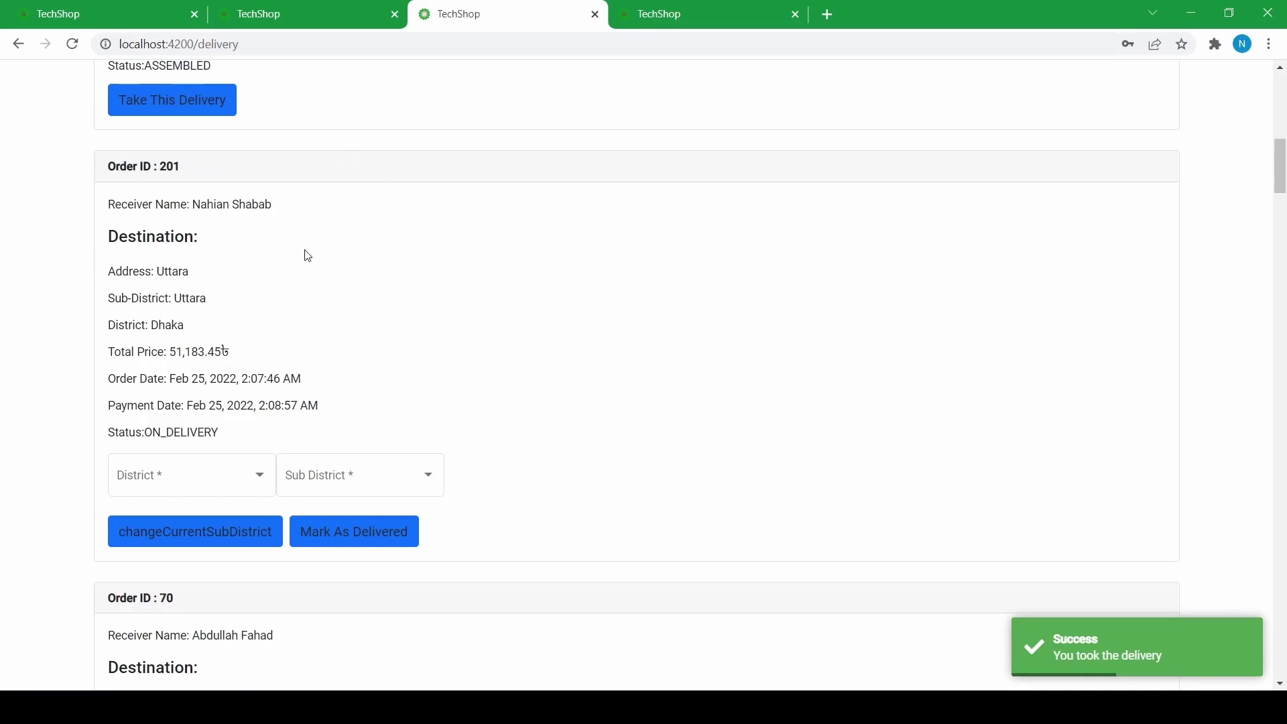
{"action": "left_click", "coordinate": [71, 14]}
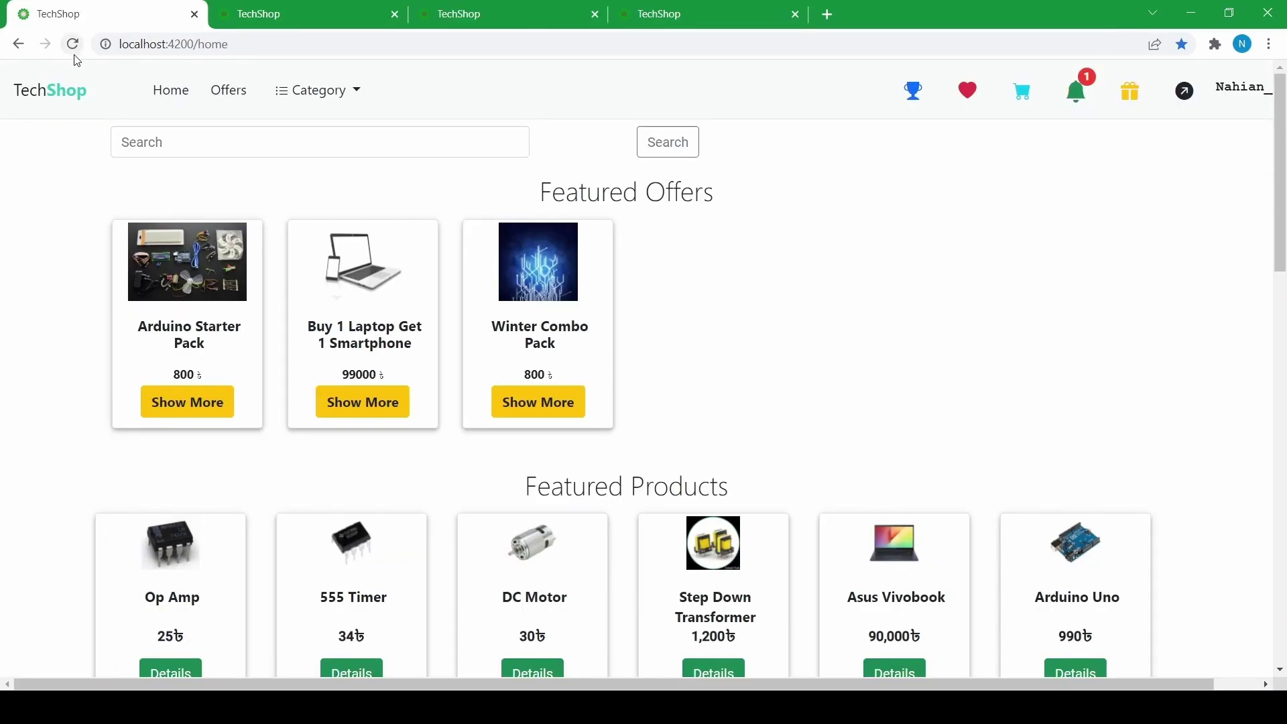
{"action": "left_click", "coordinate": [71, 51]}
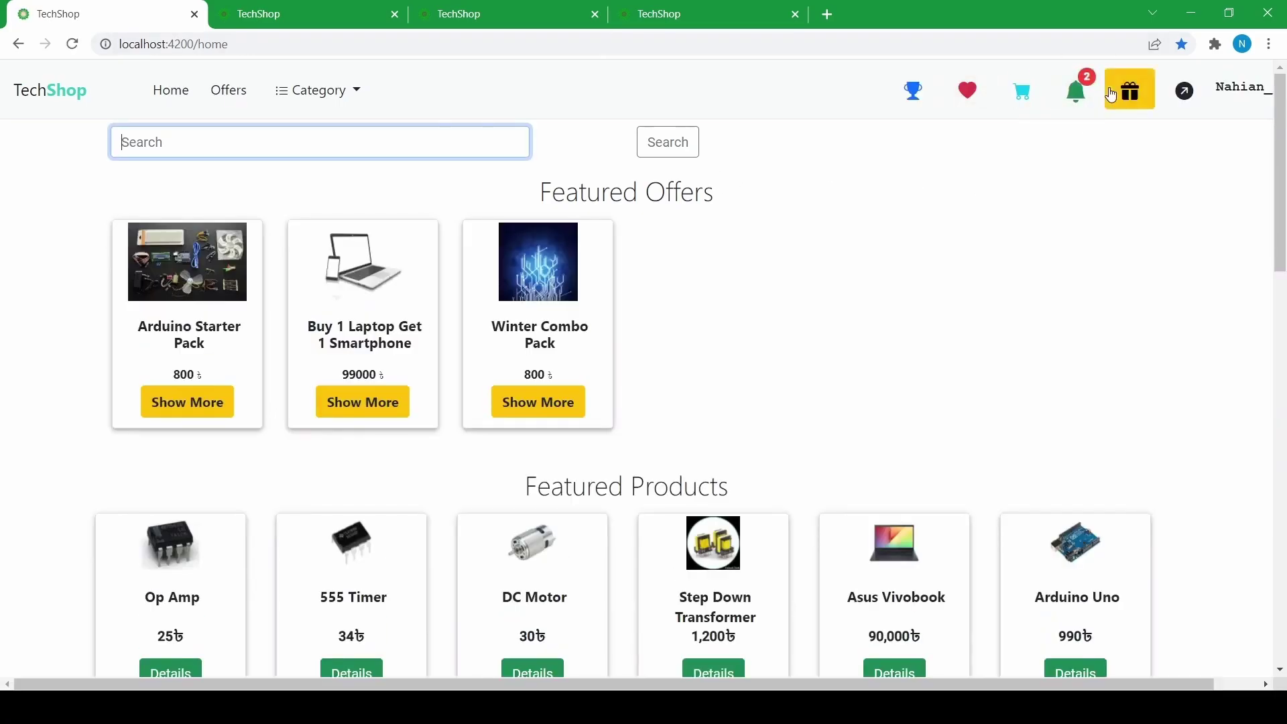
{"action": "left_click", "coordinate": [1081, 99]}
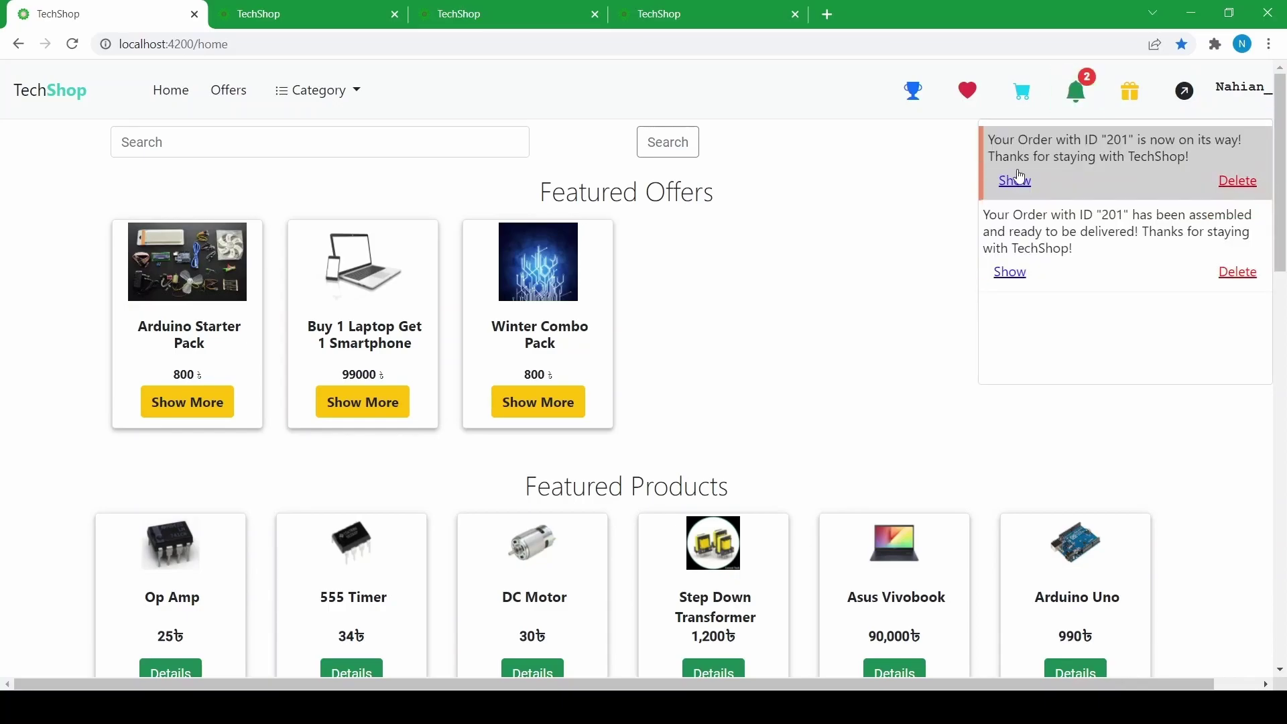
{"action": "left_click", "coordinate": [670, 10]}
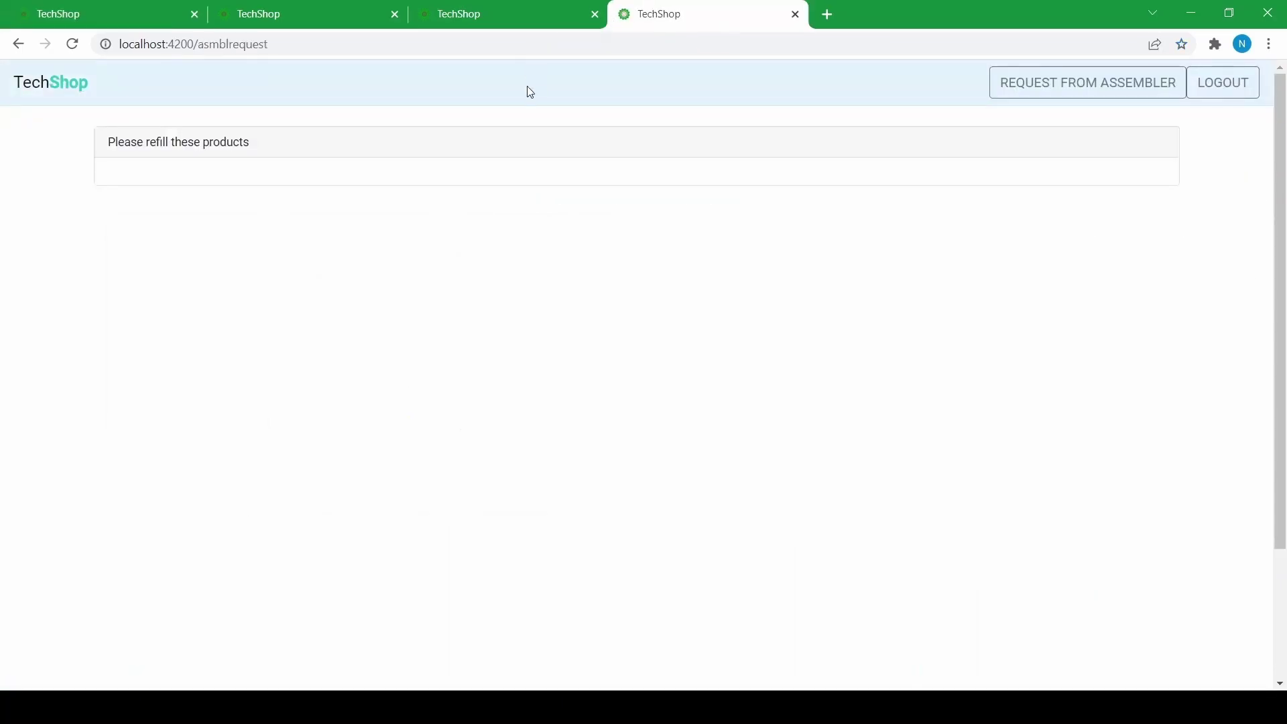
{"action": "left_click", "coordinate": [433, 8]}
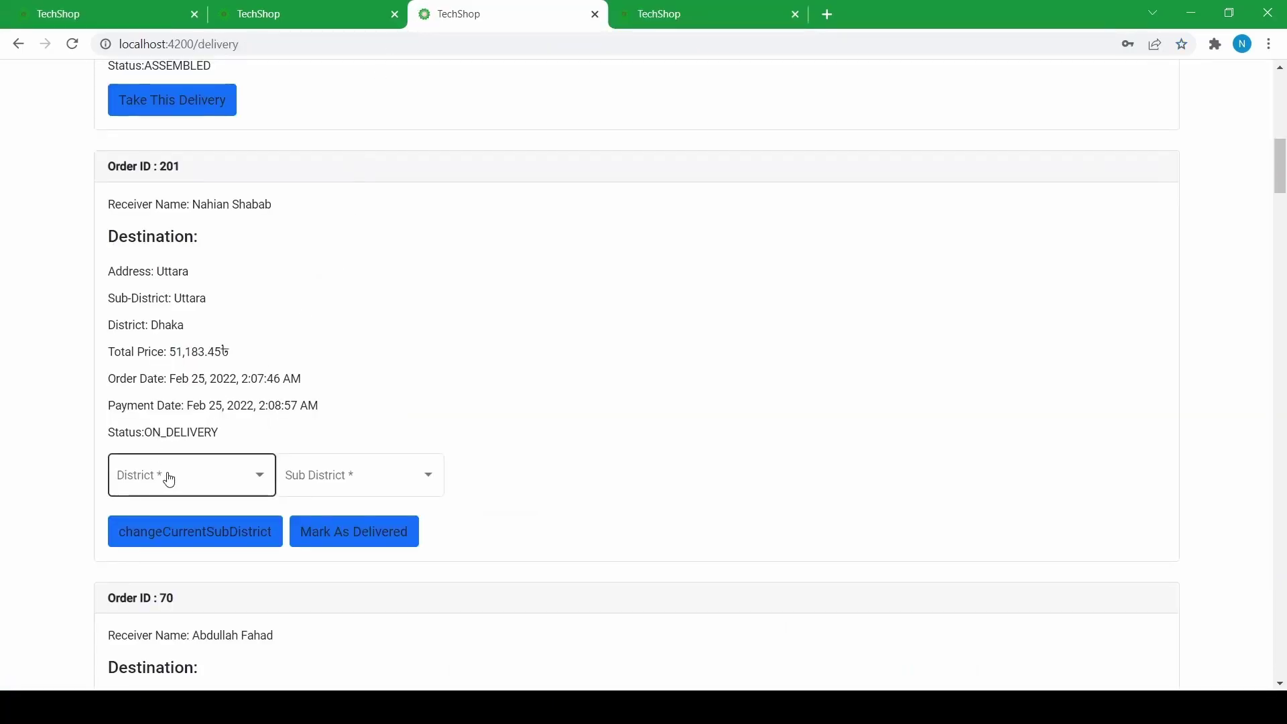
- Set order 201's current location to District Dhaka, Sub District Mirpur
{"action": "left_click", "coordinate": [213, 470]}
{"action": "left_click", "coordinate": [202, 374]}
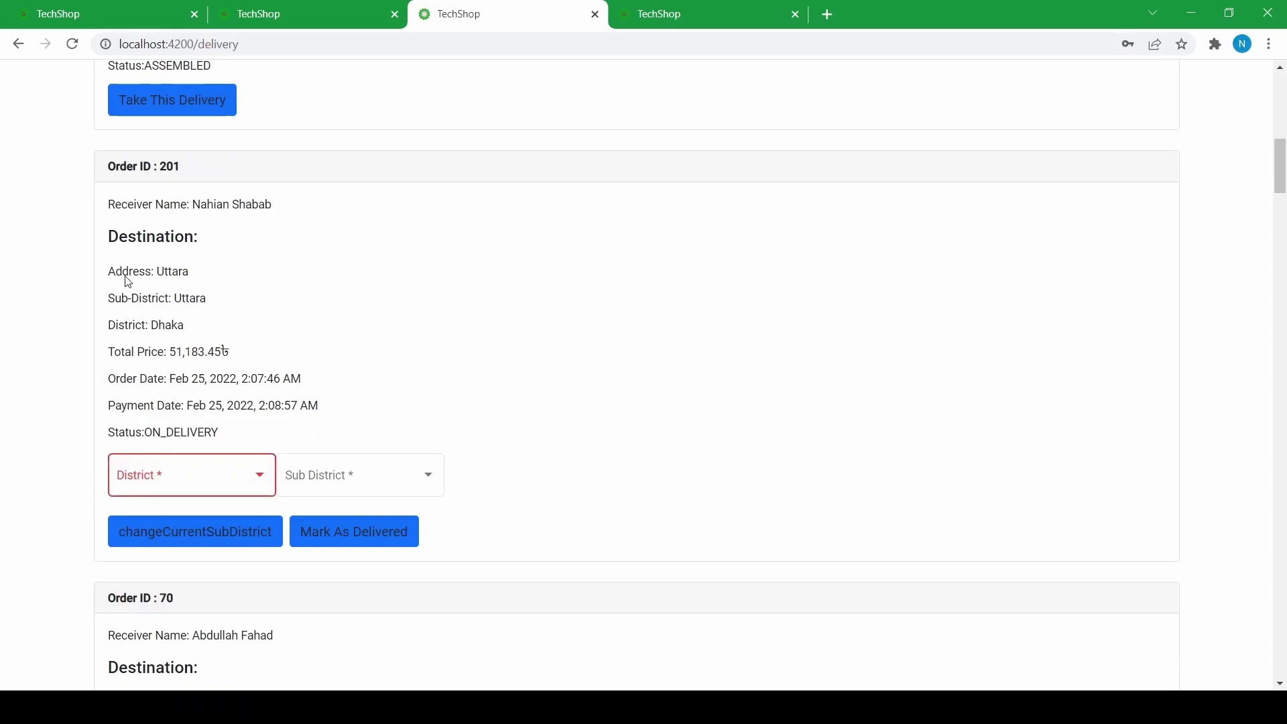
{"action": "left_click", "coordinate": [242, 475]}
{"action": "left_click", "coordinate": [207, 484]}
{"action": "left_click", "coordinate": [355, 493]}
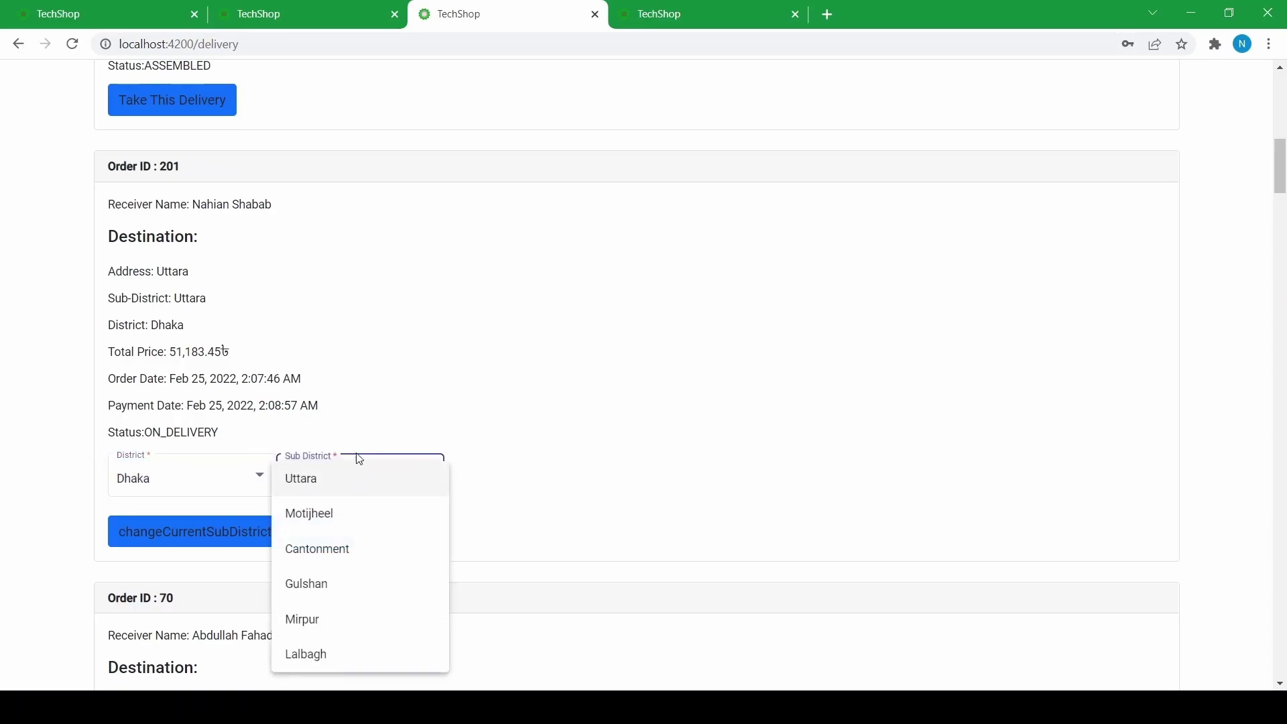
{"action": "left_click", "coordinate": [320, 620]}
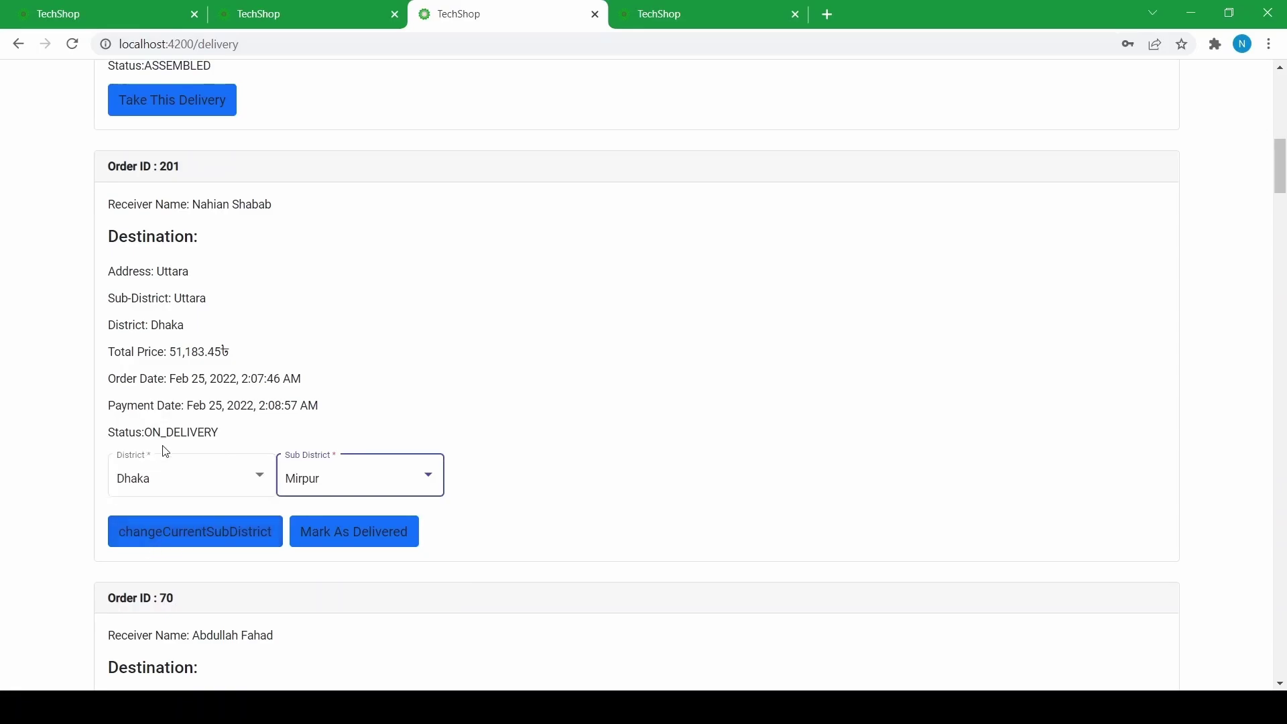
{"action": "left_click", "coordinate": [140, 531]}
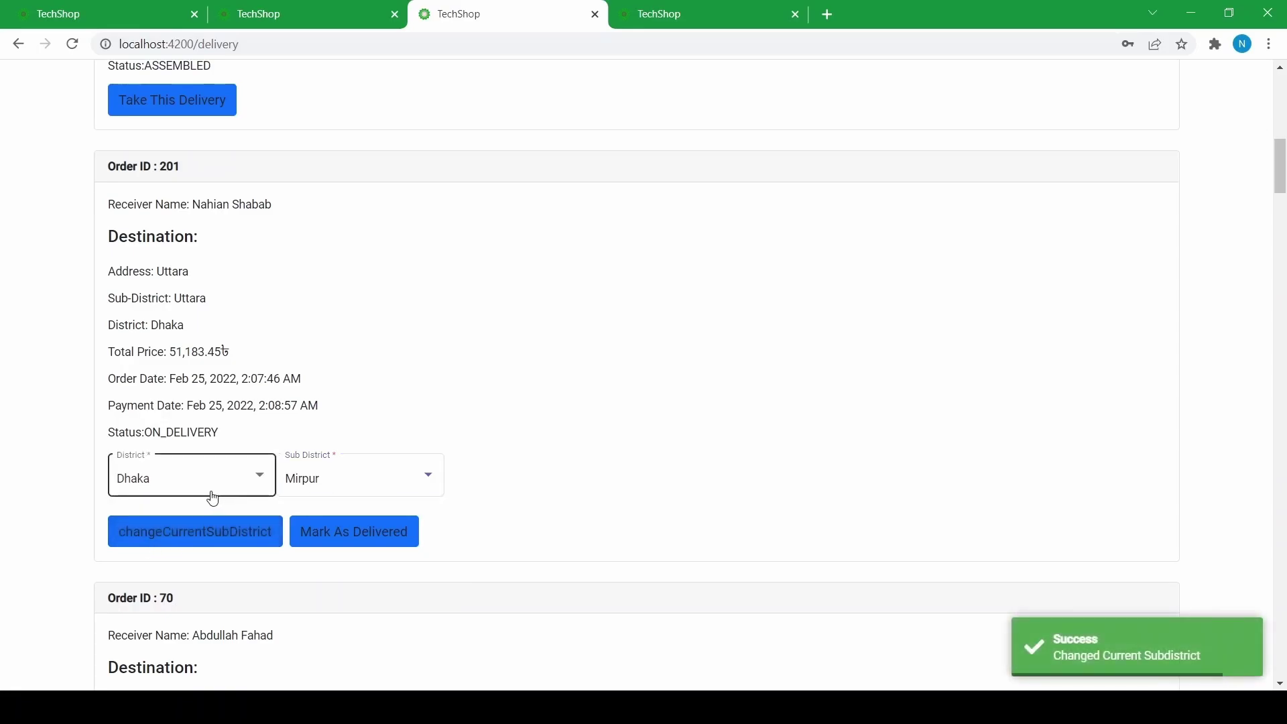
- Check the customer's notifications for the Mirpur location update
{"action": "left_click", "coordinate": [73, 7]}
{"action": "left_click", "coordinate": [72, 44]}
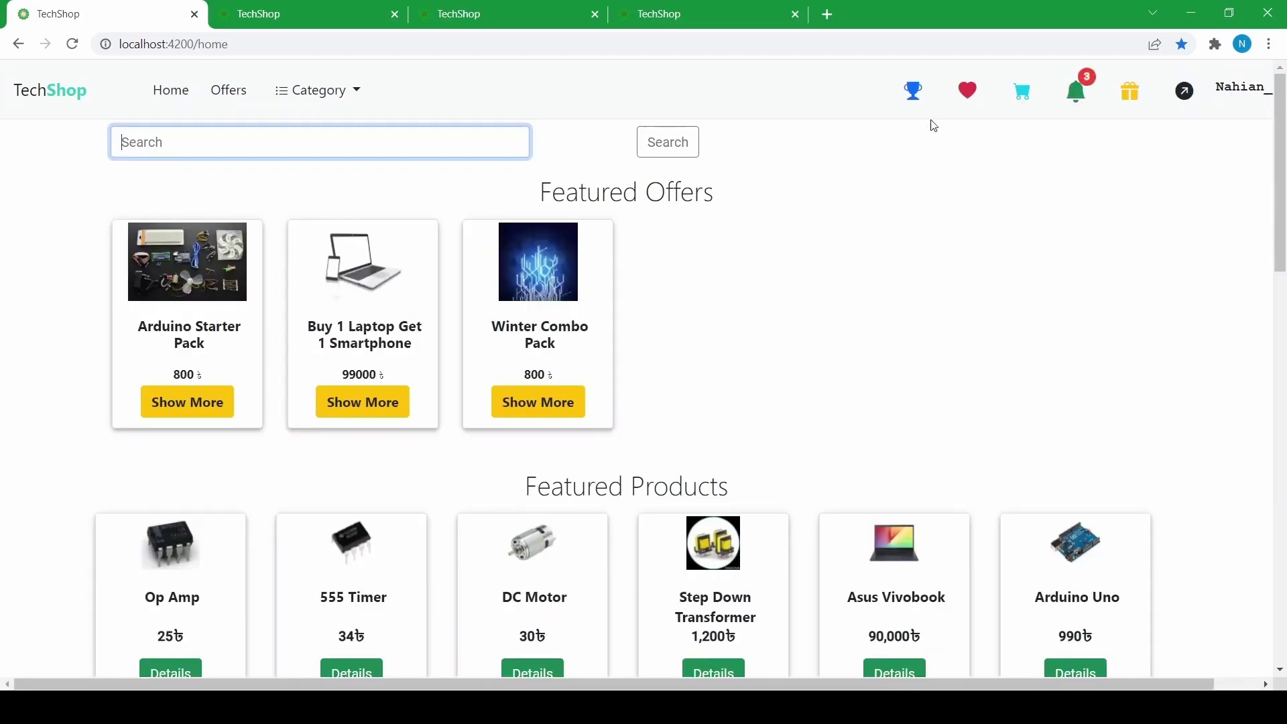
{"action": "left_click", "coordinate": [1097, 101]}
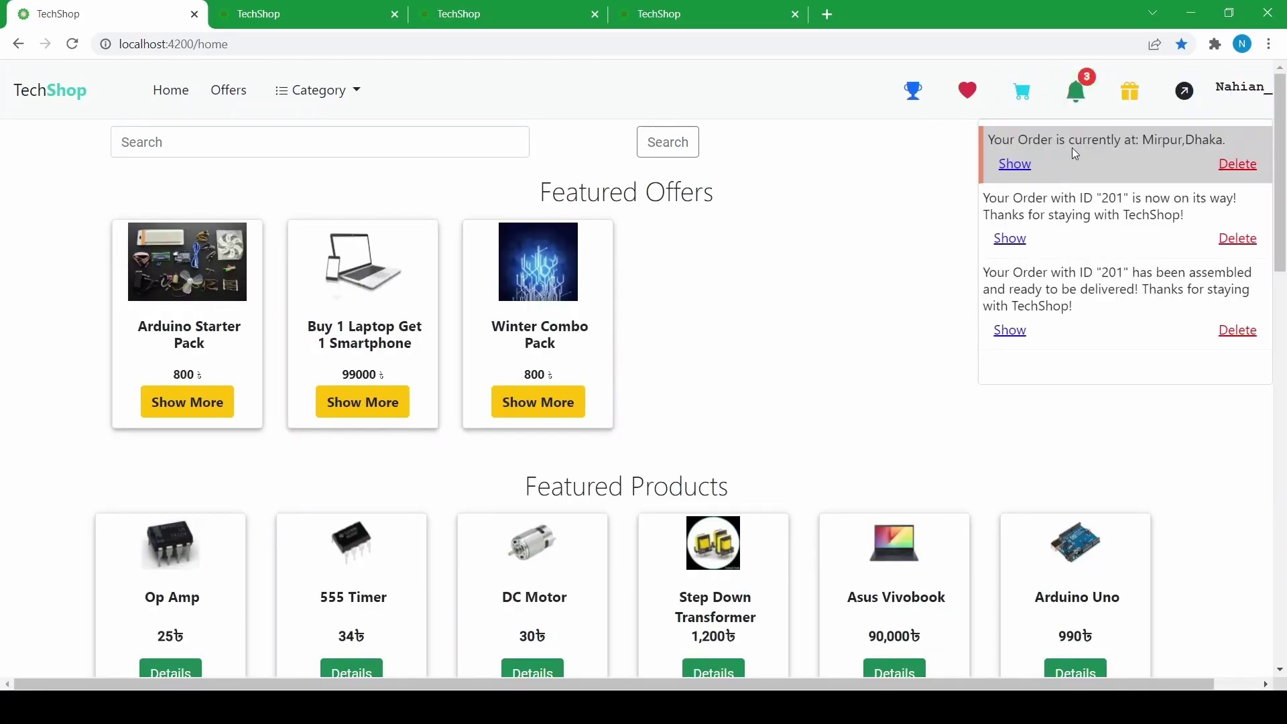
{"action": "left_click", "coordinate": [550, 8]}
- Change order 201's current sub-district to Uttara and mark it as delivered
{"action": "left_click", "coordinate": [252, 472]}
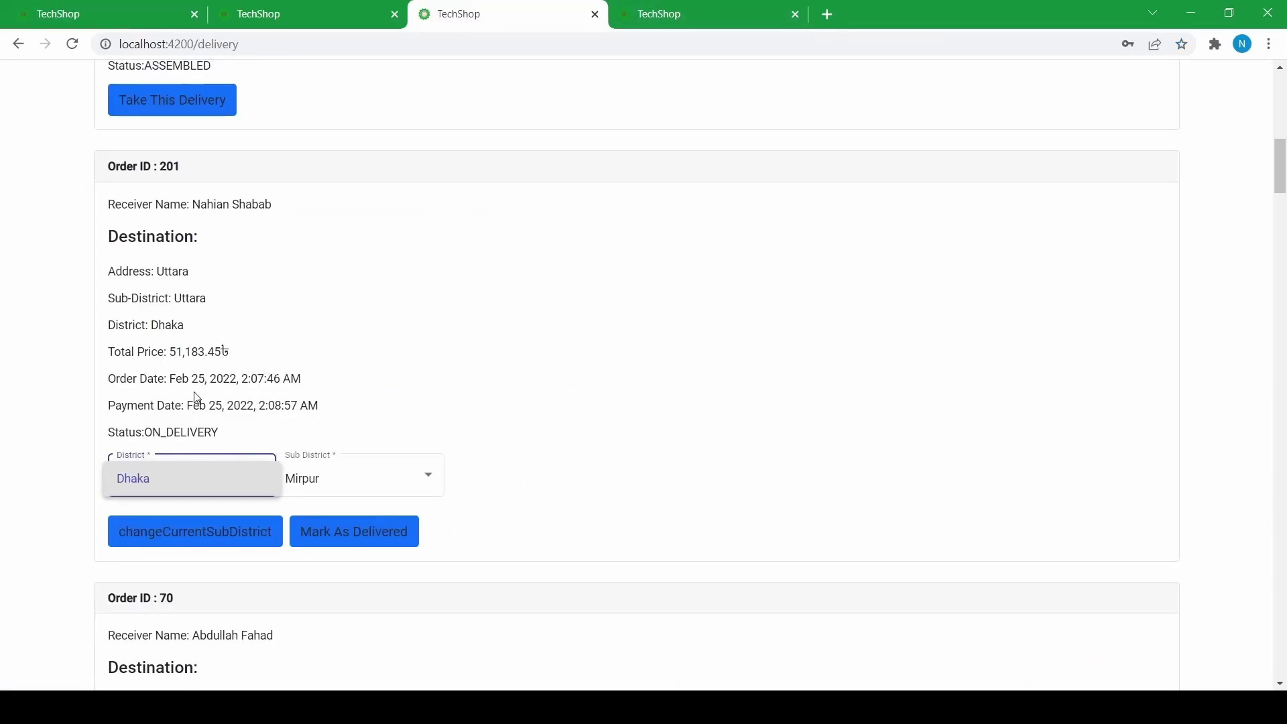
{"action": "left_click", "coordinate": [330, 472]}
{"action": "left_click", "coordinate": [329, 473]}
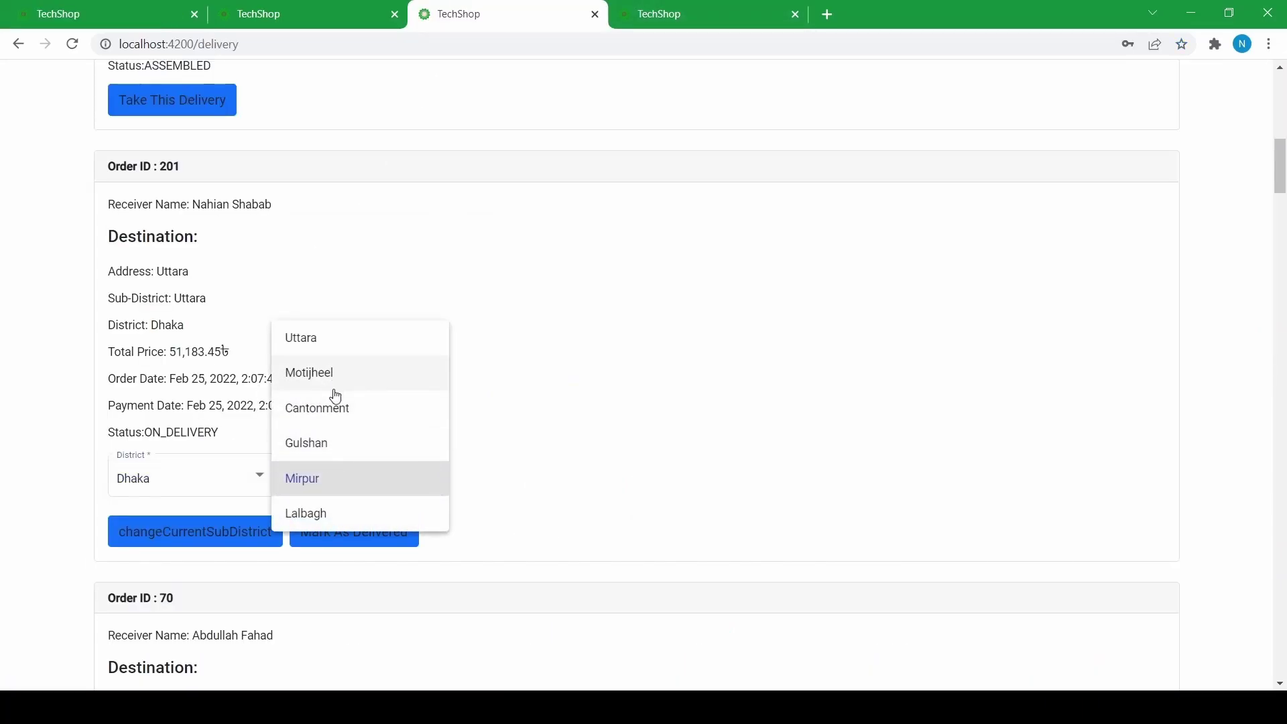
{"action": "left_click", "coordinate": [272, 235]}
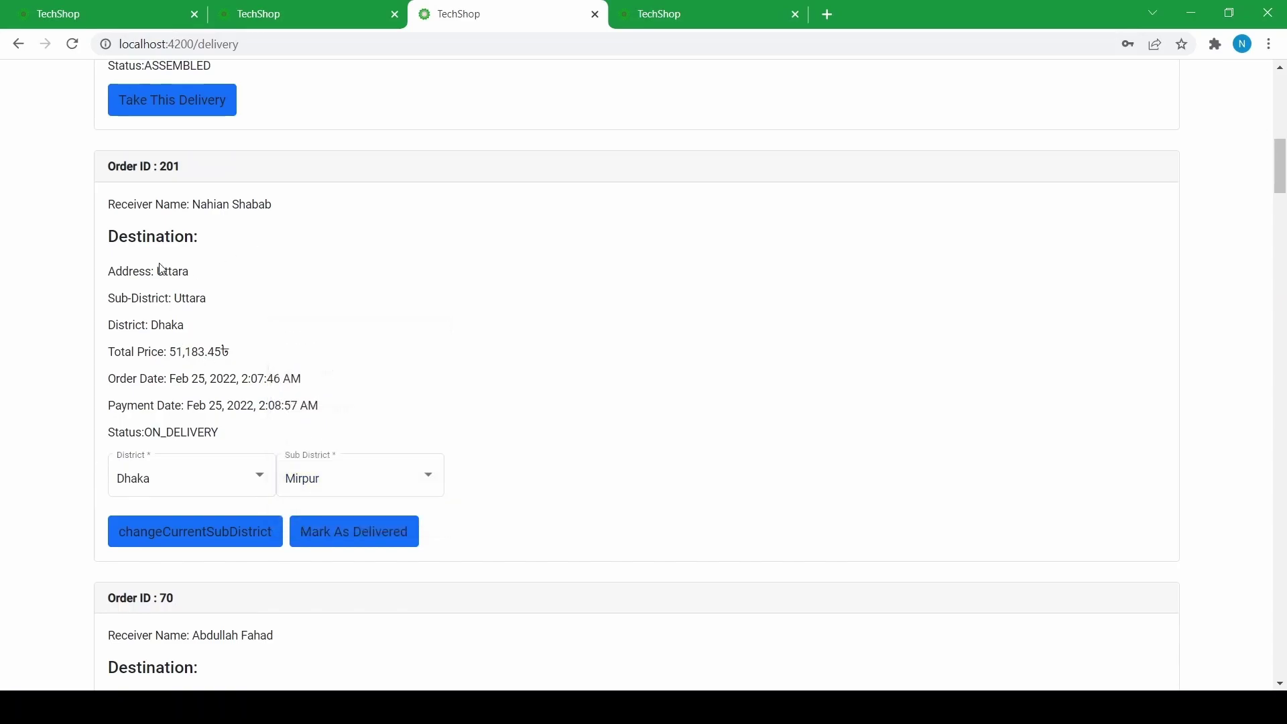
{"action": "left_click", "coordinate": [348, 483]}
{"action": "left_click", "coordinate": [302, 337]}
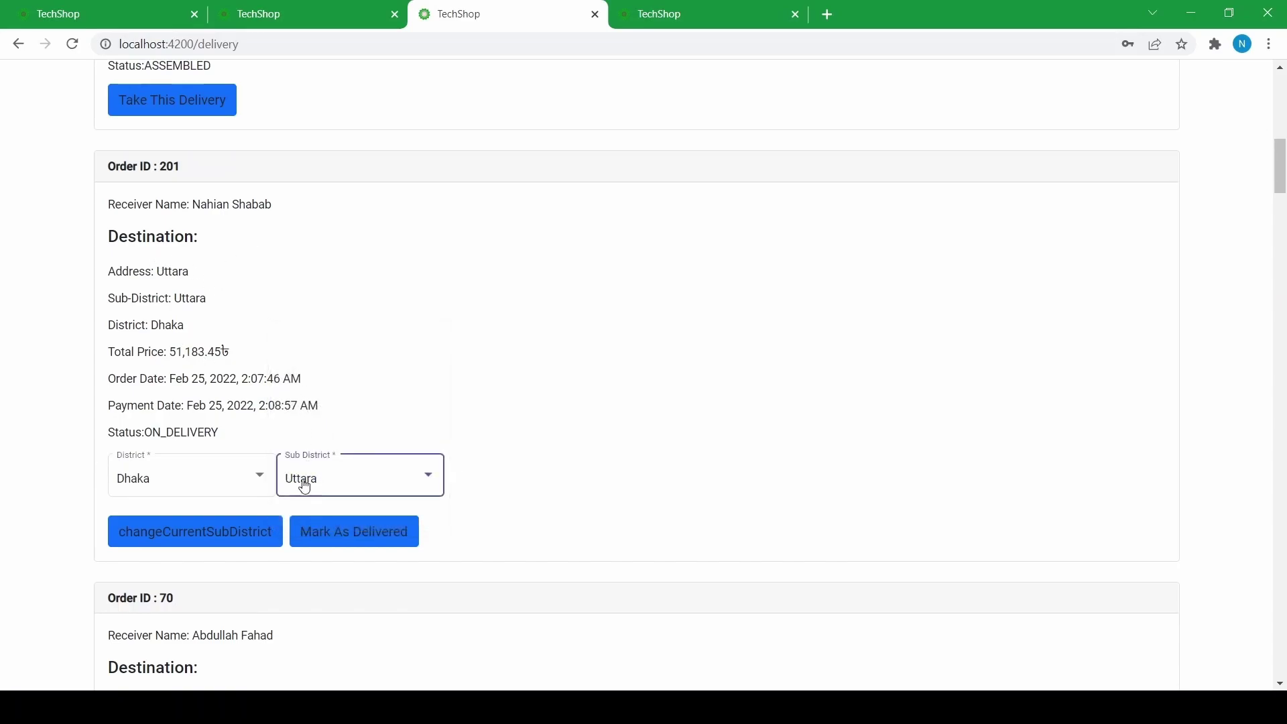
{"action": "left_click", "coordinate": [247, 531]}
{"action": "left_click", "coordinate": [346, 537]}
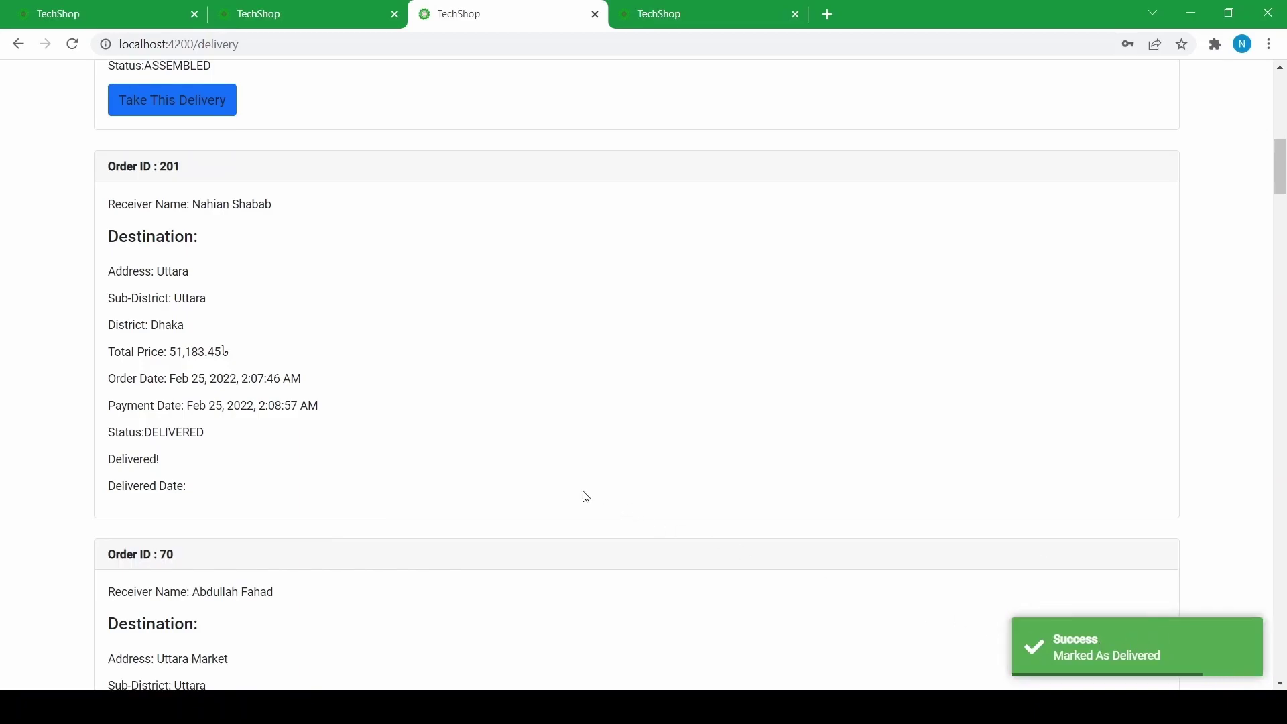
- Reload the customer's home page and review order 201's delivered and Uttara, Dhaka notifications
{"action": "scroll", "coordinate": [224, 461], "scroll_direction": "up", "scroll_amount": 1}
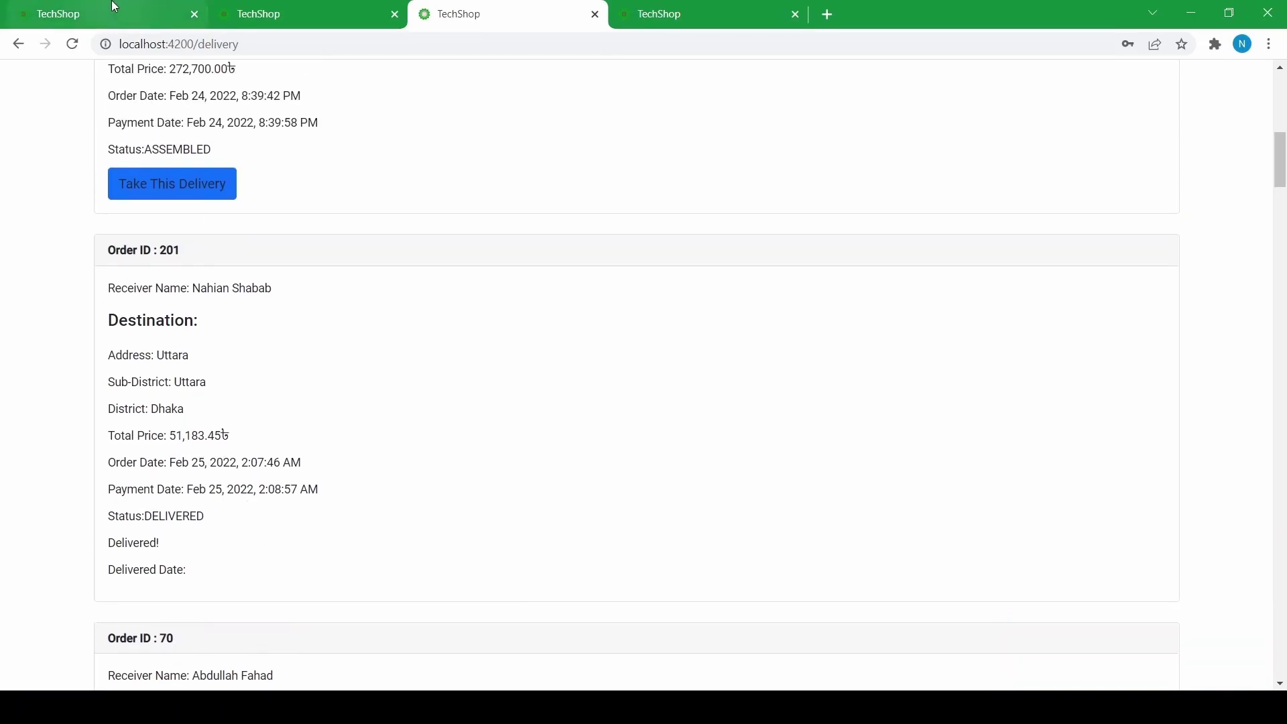
{"action": "left_click", "coordinate": [106, 8]}
{"action": "left_click", "coordinate": [159, 88]}
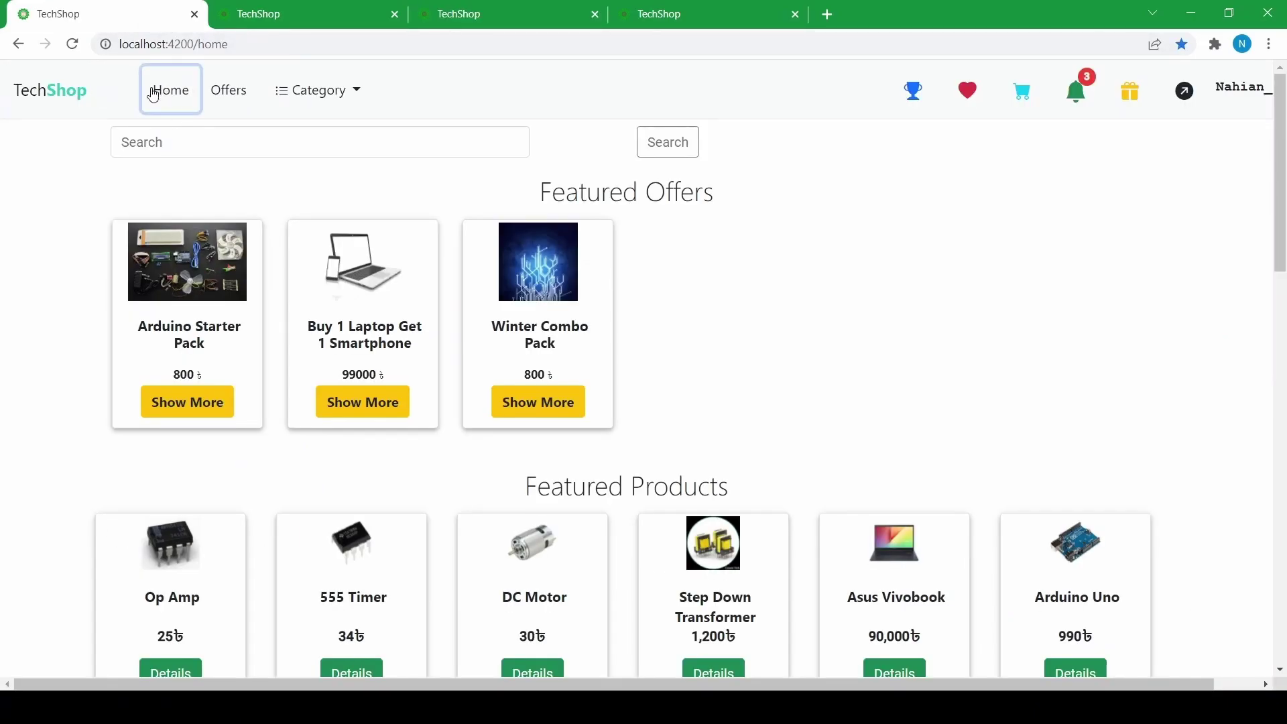
{"action": "left_click", "coordinate": [73, 44]}
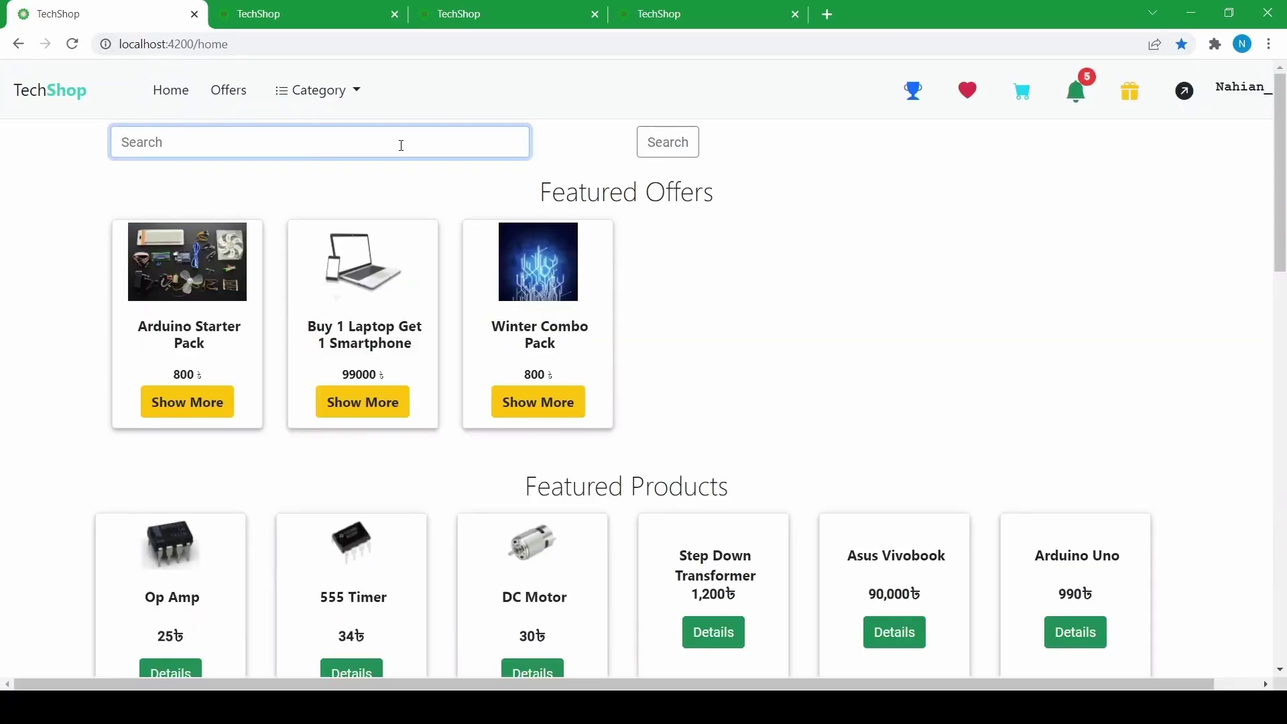
{"action": "left_click", "coordinate": [1099, 106]}
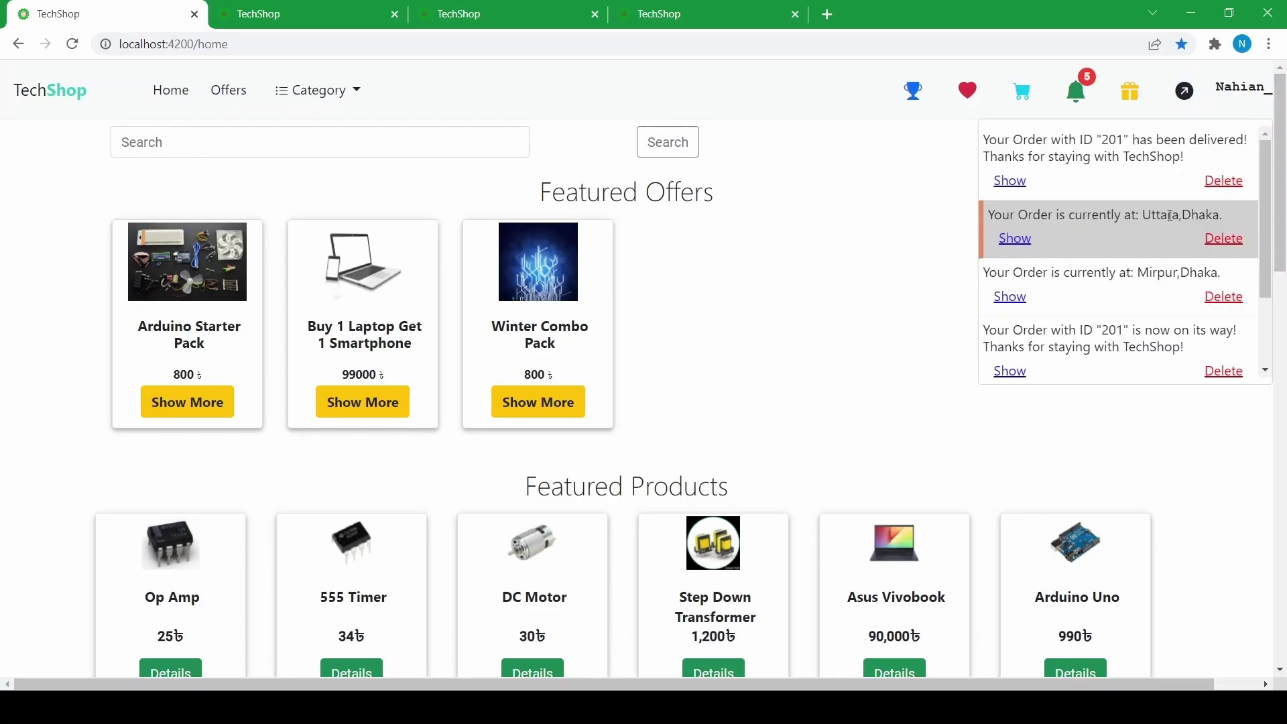
{"action": "left_click", "coordinate": [751, 14]}
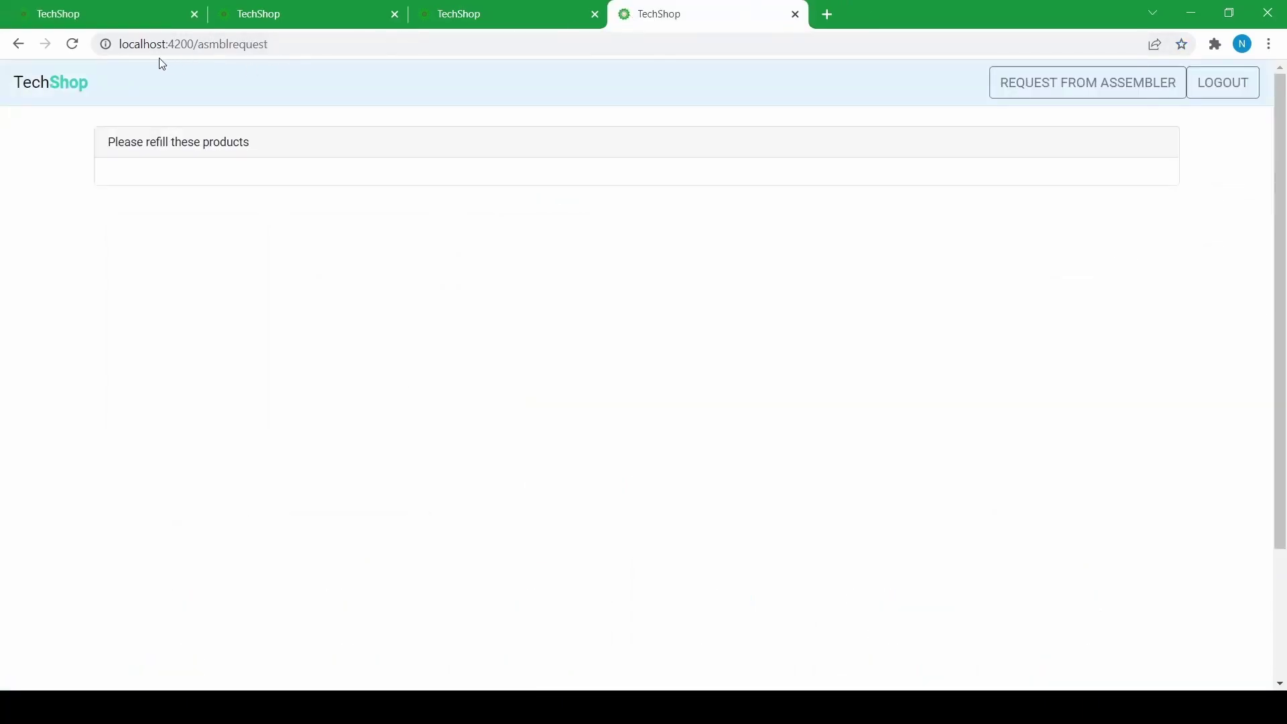
- Reload the delivery list and verify order 201 shows DELIVERED, then return to the customer's home page
{"action": "left_click", "coordinate": [510, 14]}
{"action": "left_click", "coordinate": [72, 44]}
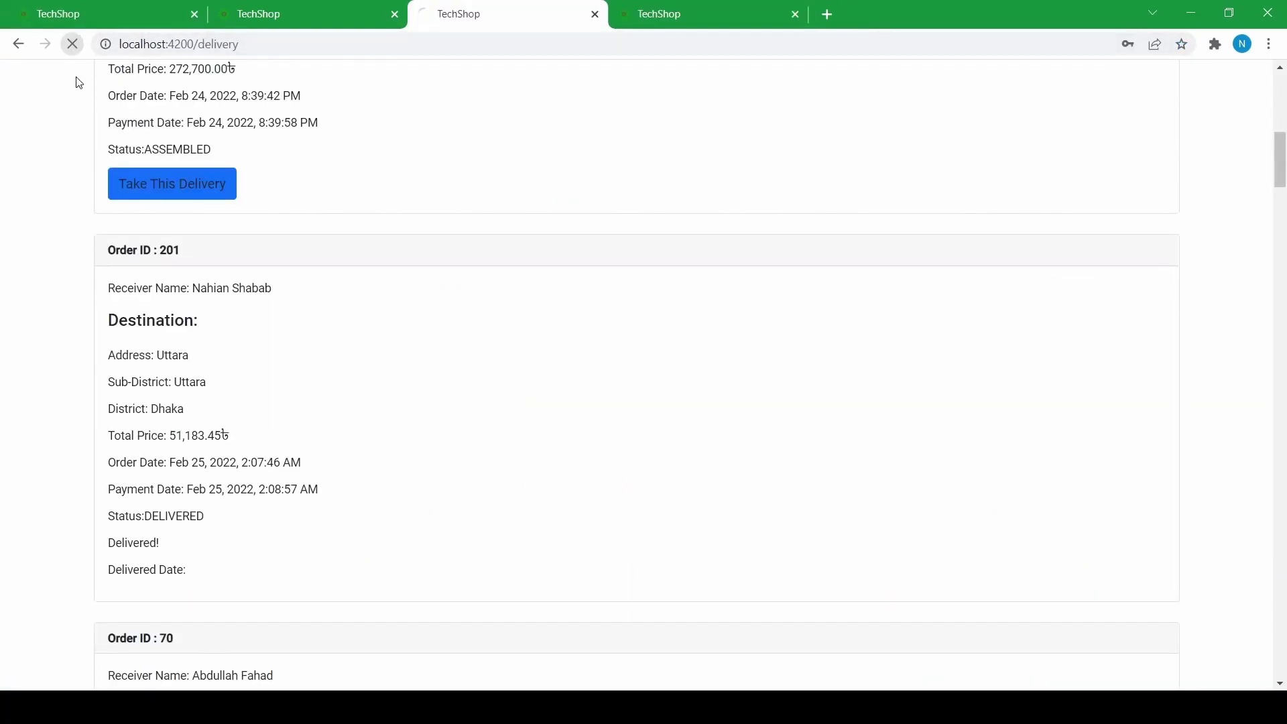
{"action": "scroll", "coordinate": [141, 124], "scroll_direction": "down", "scroll_amount": 3}
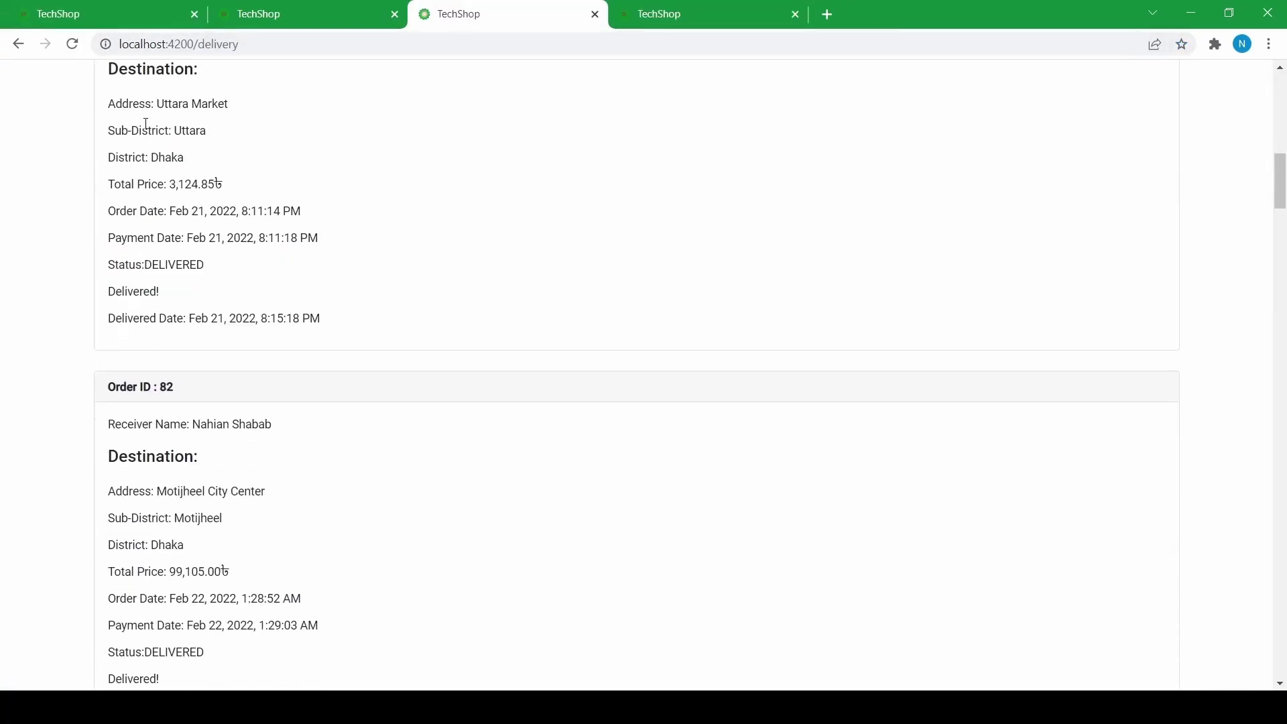
{"action": "scroll", "coordinate": [163, 319], "scroll_direction": "up", "scroll_amount": 3}
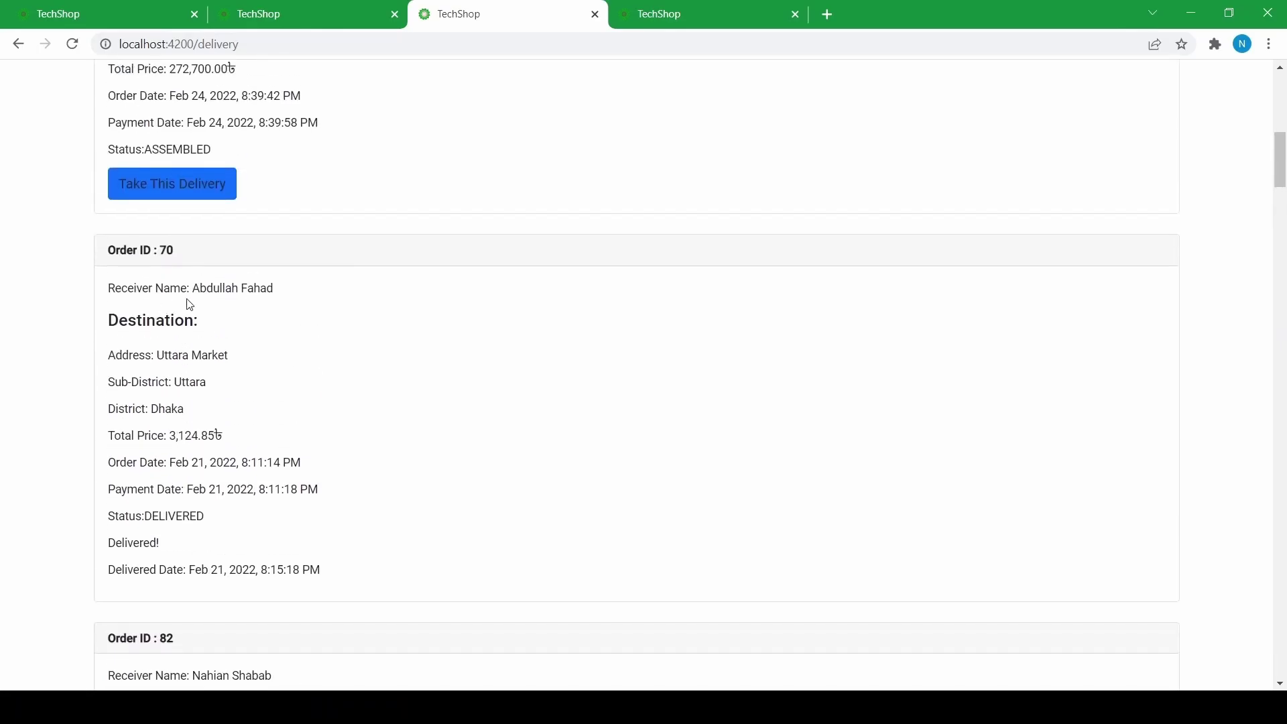
{"action": "scroll", "coordinate": [188, 309], "scroll_direction": "down", "scroll_amount": 8}
{"action": "scroll", "coordinate": [185, 295], "scroll_direction": "up", "scroll_amount": 11}
{"action": "scroll", "coordinate": [181, 290], "scroll_direction": "up", "scroll_amount": 5}
{"action": "scroll", "coordinate": [436, 235], "scroll_direction": "down", "scroll_amount": 13}
{"action": "left_click_drag", "start_coordinate": [1282, 212], "coordinate": [1227, 593]}
{"action": "scroll", "coordinate": [375, 331], "scroll_direction": "down", "scroll_amount": 1}
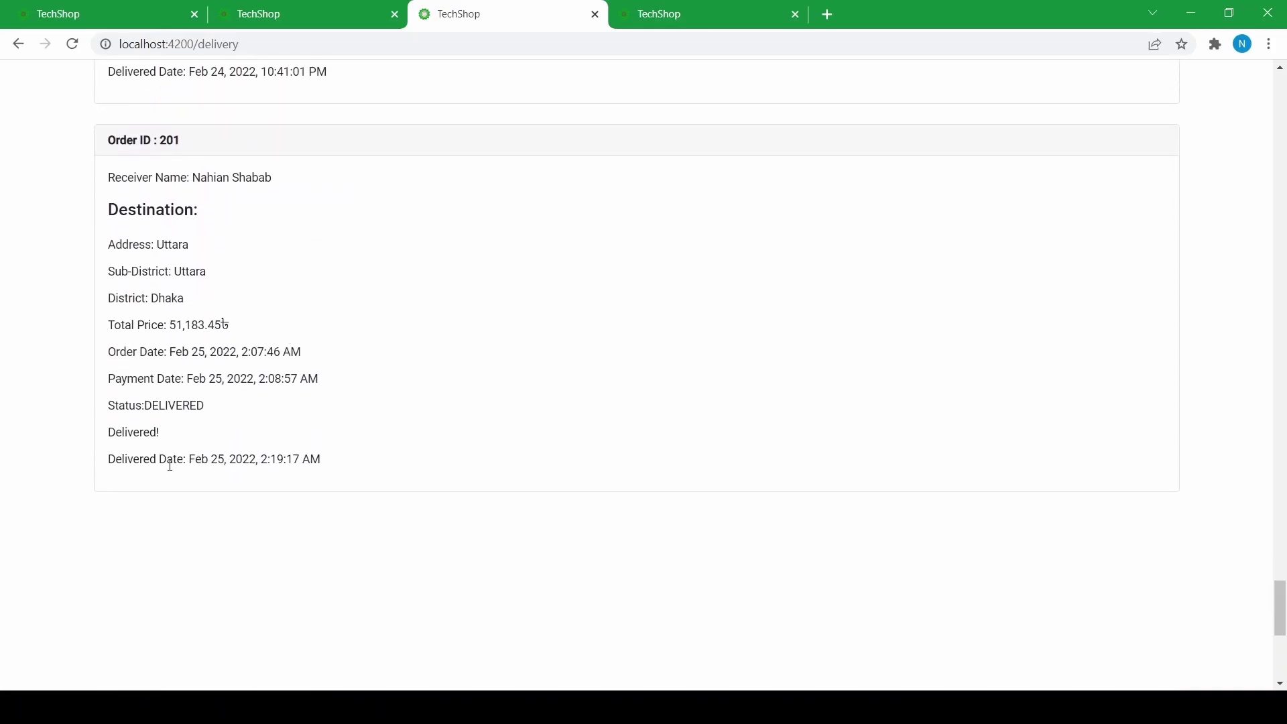
{"action": "left_click_drag", "start_coordinate": [147, 409], "coordinate": [253, 410]}
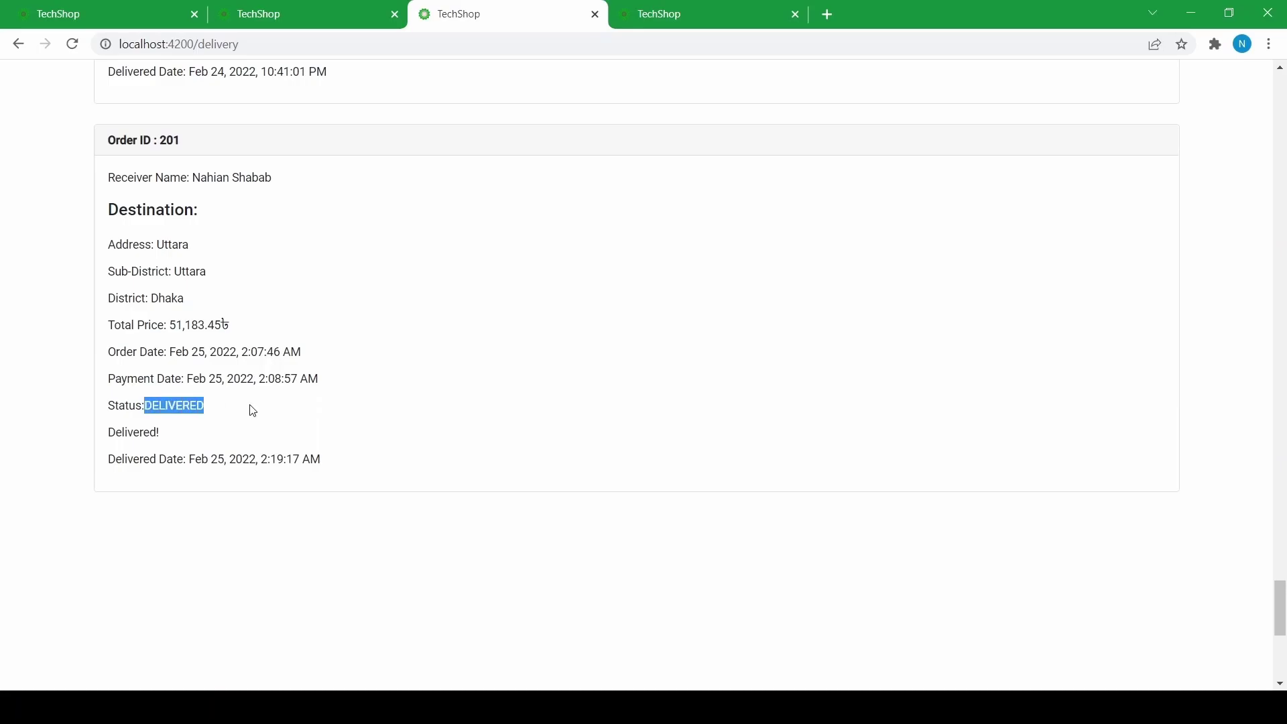
{"action": "scroll", "coordinate": [1164, 336], "scroll_direction": "up", "scroll_amount": 20}
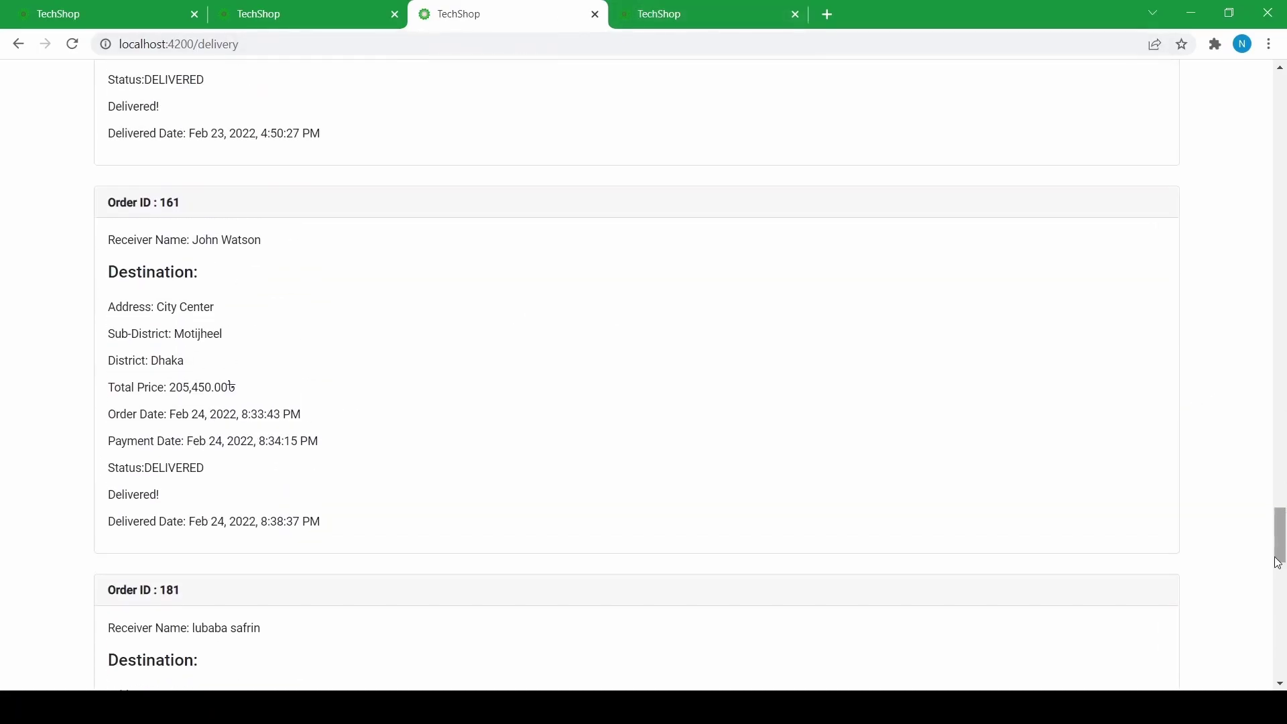
{"action": "scroll", "coordinate": [1285, 428], "scroll_direction": "up", "scroll_amount": 10}
{"action": "left_click", "coordinate": [20, 8]}
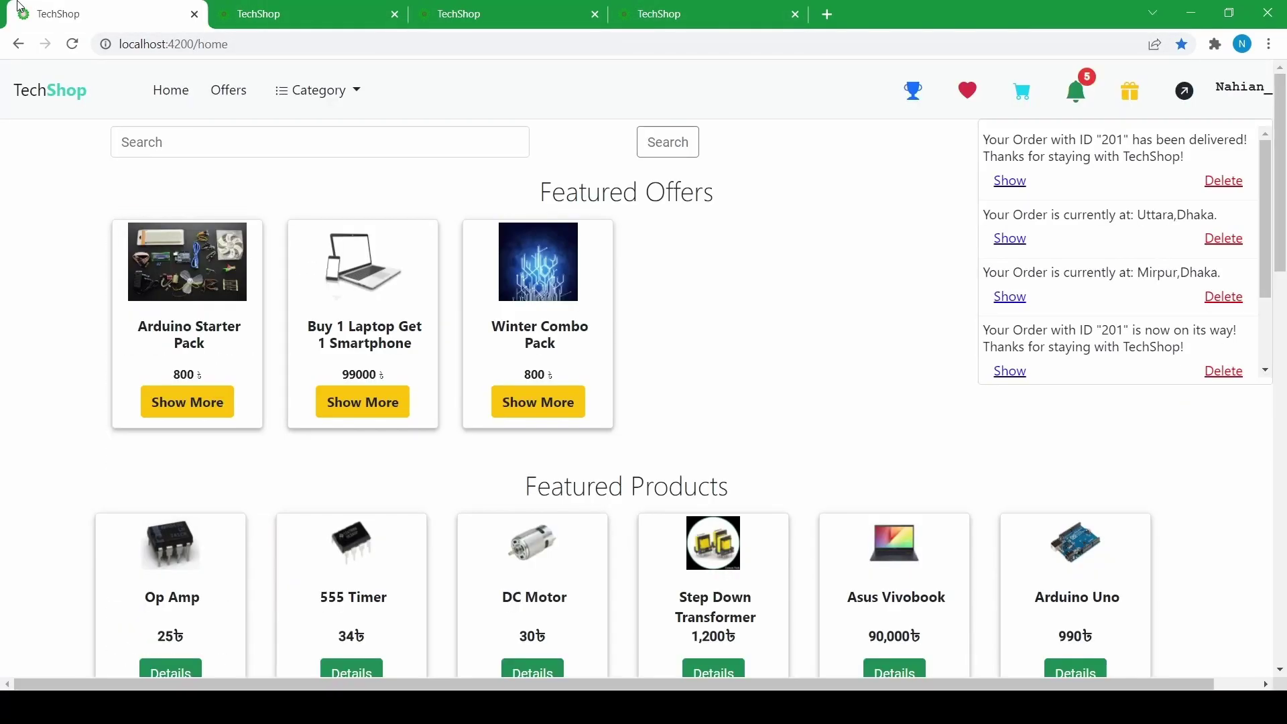
- Check Previous orders for order 201 to Uttara, total 51,183.45, status DELIVERED
{"action": "left_click", "coordinate": [174, 105]}
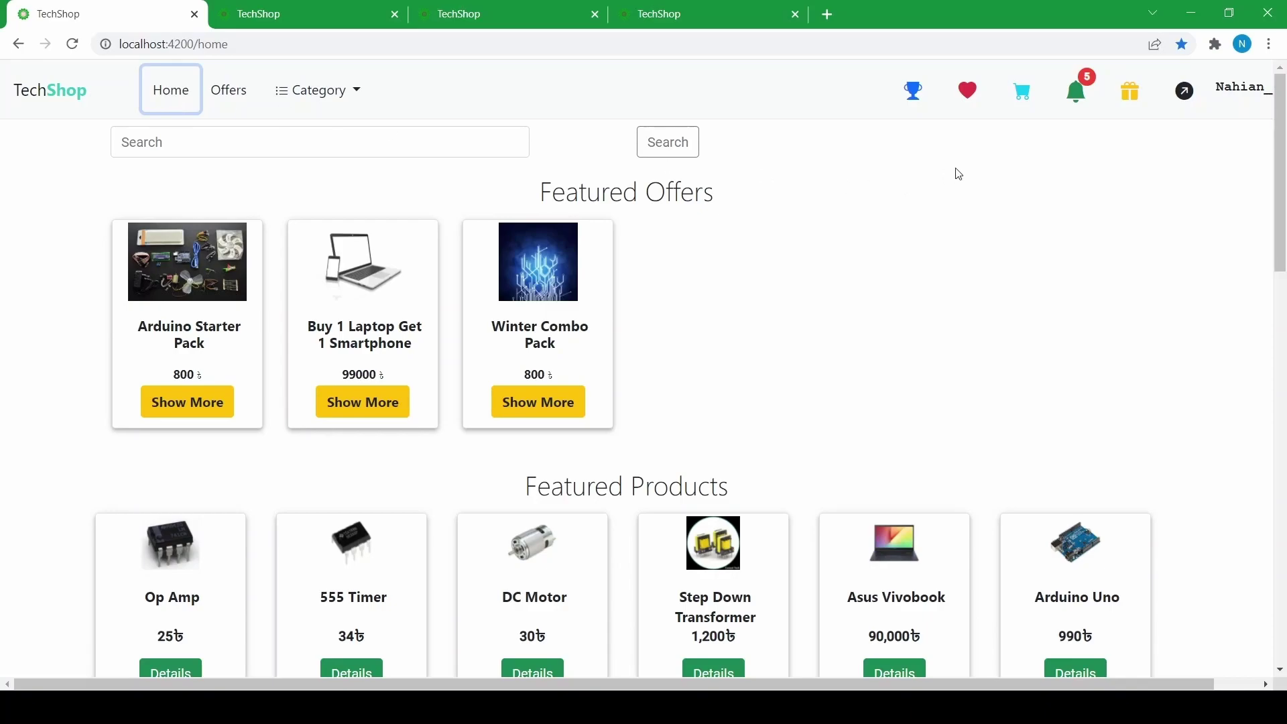
{"action": "left_click", "coordinate": [1130, 94]}
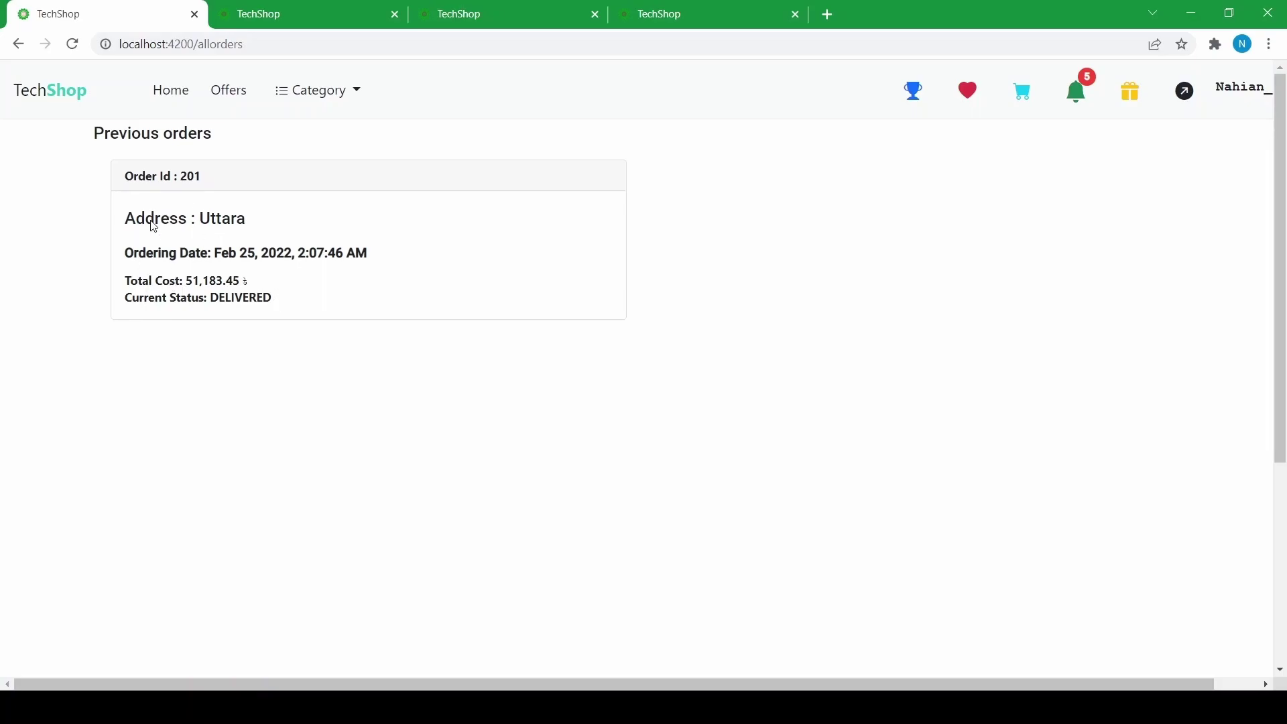
{"action": "left_click_drag", "start_coordinate": [187, 279], "coordinate": [273, 274]}
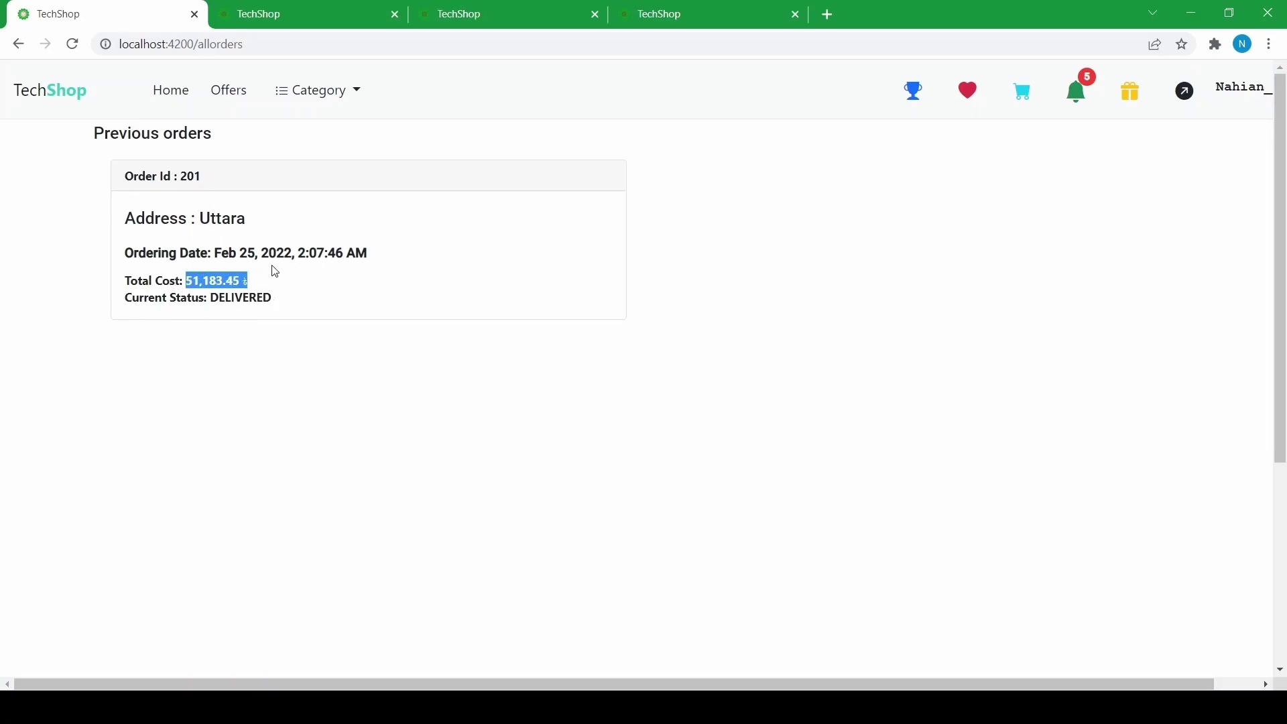
{"action": "left_click", "coordinate": [228, 299]}
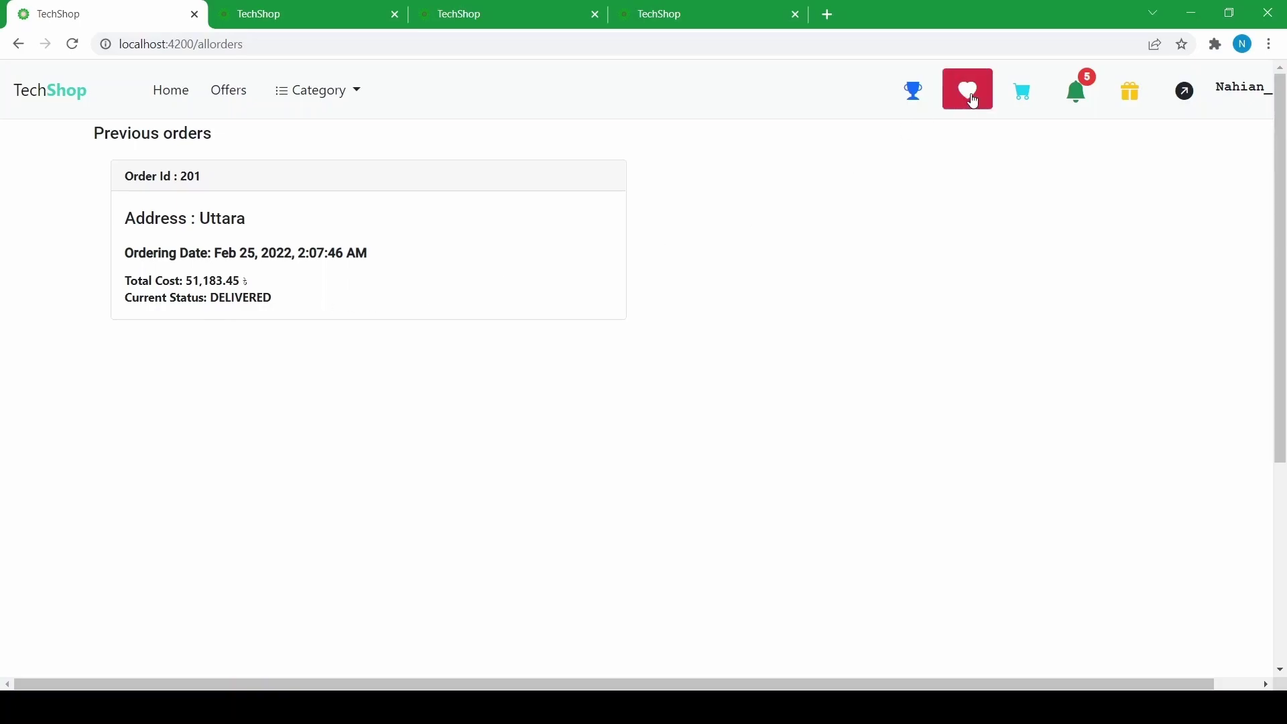
{"action": "left_click", "coordinate": [158, 92]}
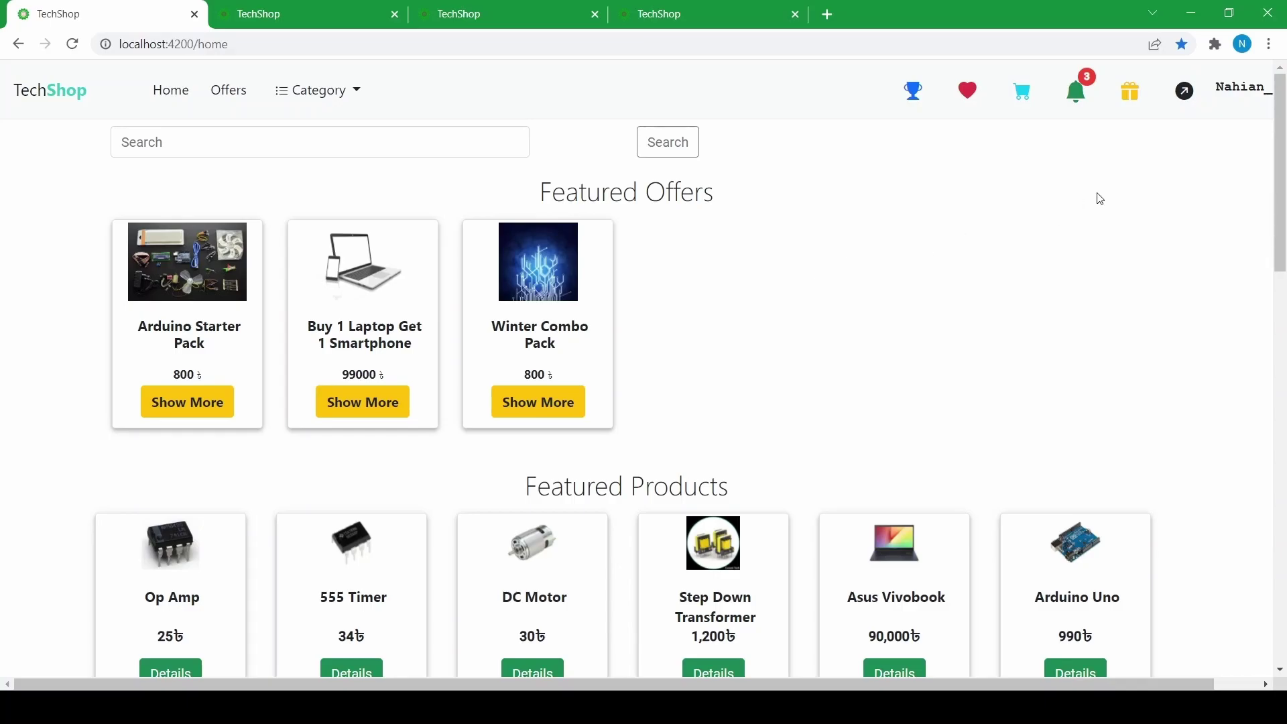
- Open the first notification's order, then return to the home page
{"action": "left_click", "coordinate": [1076, 91]}
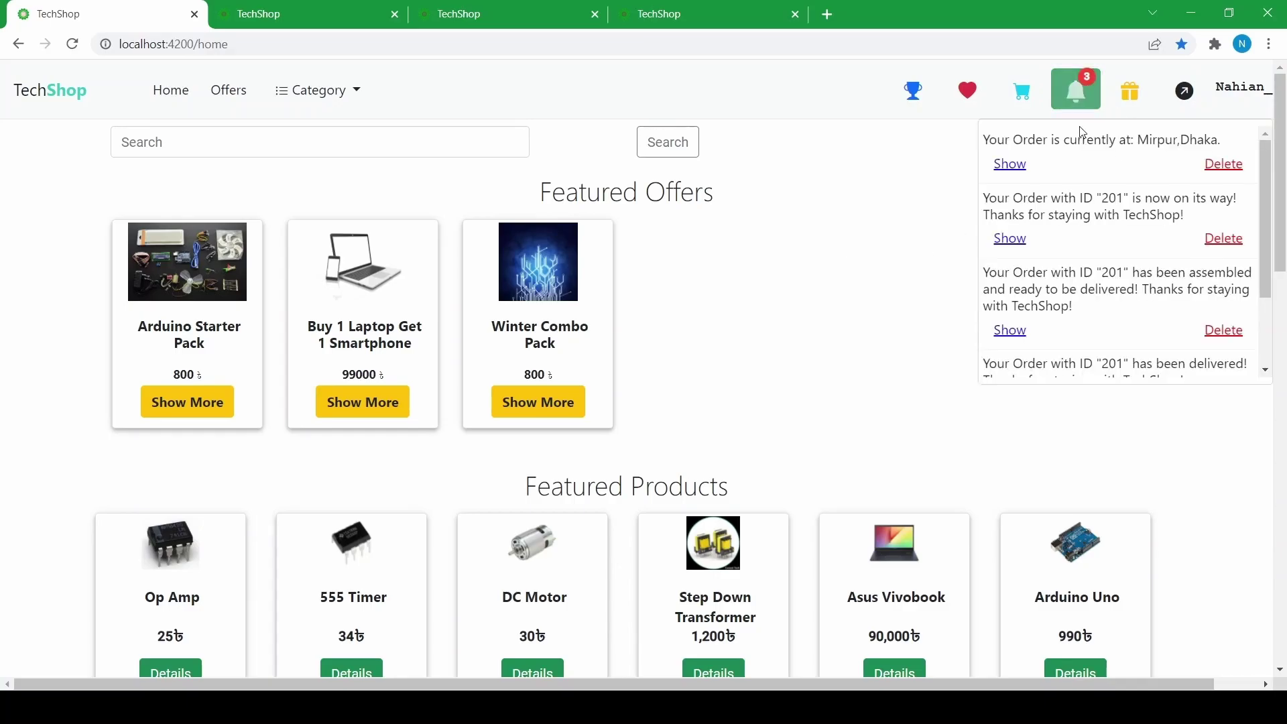
{"action": "left_click", "coordinate": [1020, 161]}
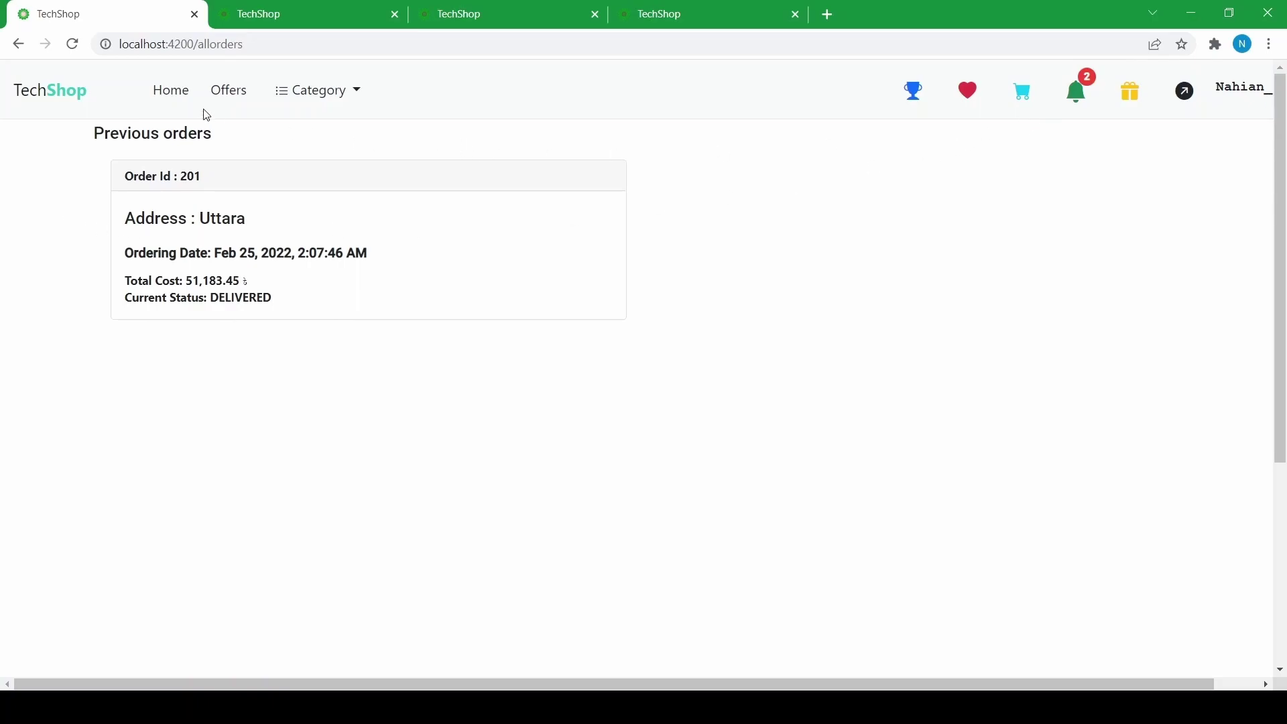
{"action": "left_click", "coordinate": [172, 90]}
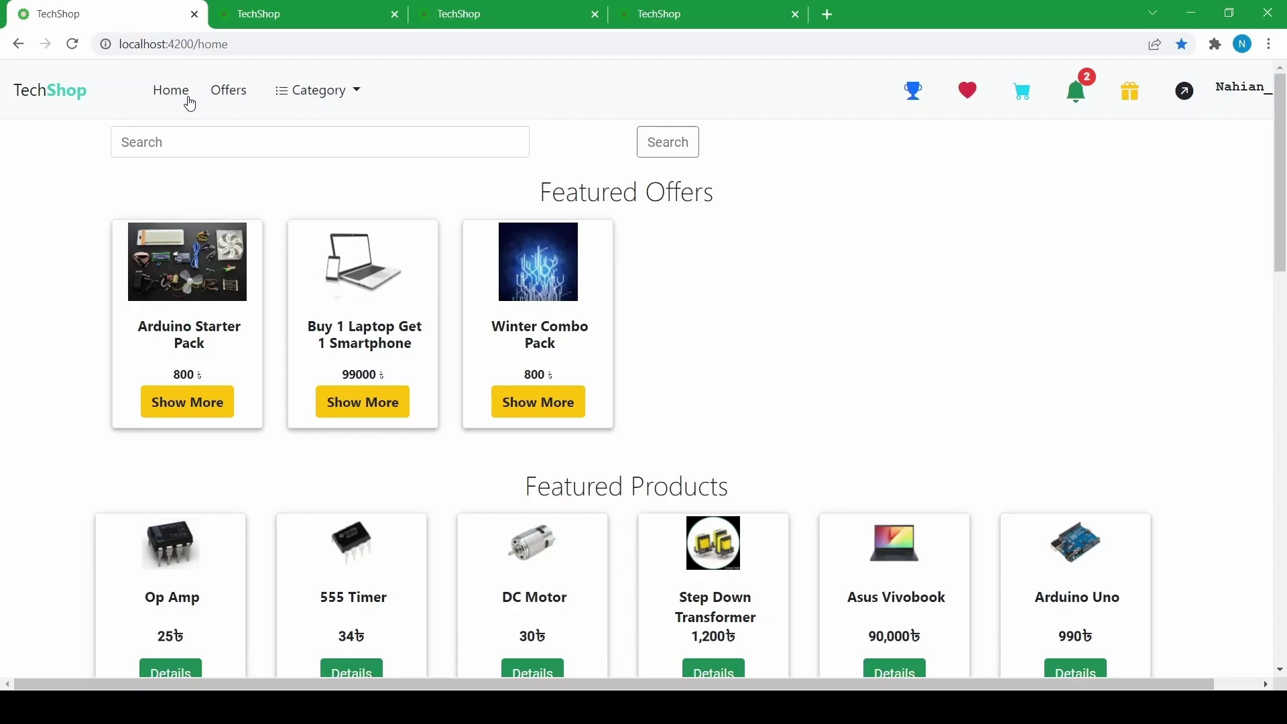
- On the Op Amp details page, reply 'how are you today?' to the second hello comment
{"action": "scroll", "coordinate": [161, 435], "scroll_direction": "down", "scroll_amount": 3}
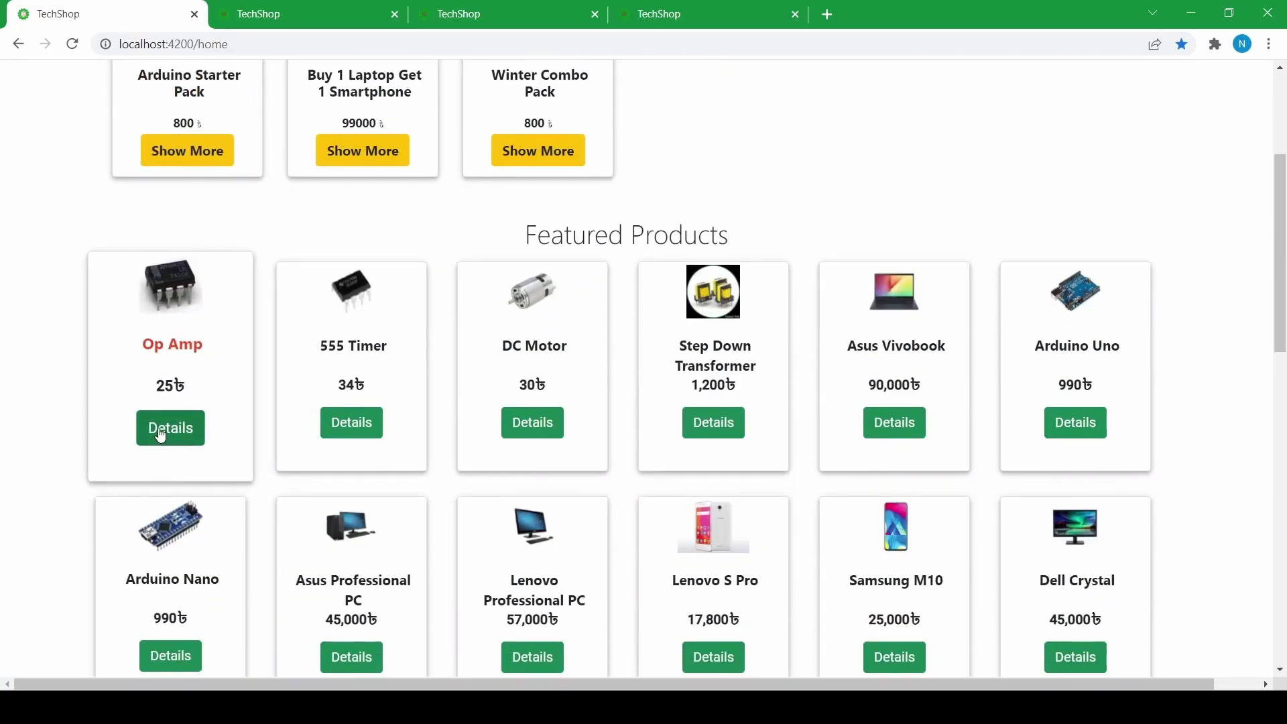
{"action": "left_click", "coordinate": [161, 435]}
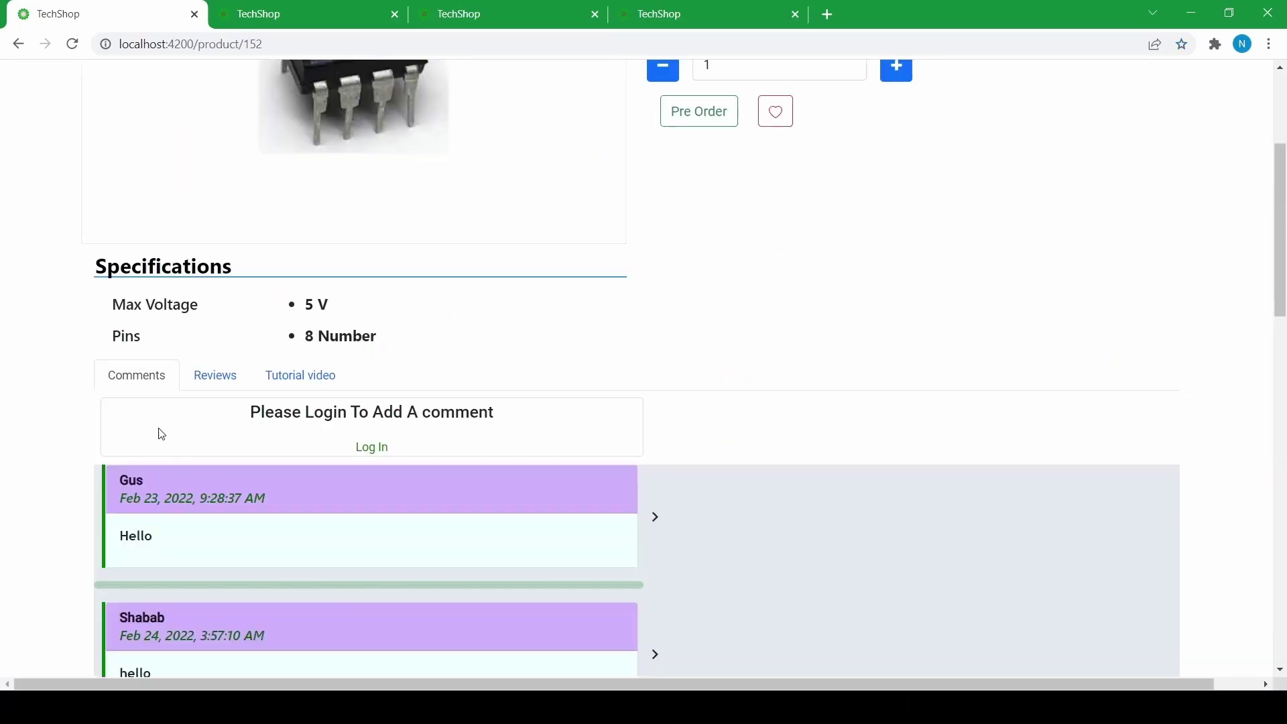
{"action": "scroll", "coordinate": [162, 435], "scroll_direction": "down", "scroll_amount": 5}
{"action": "scroll", "coordinate": [163, 434], "scroll_direction": "down", "scroll_amount": 2}
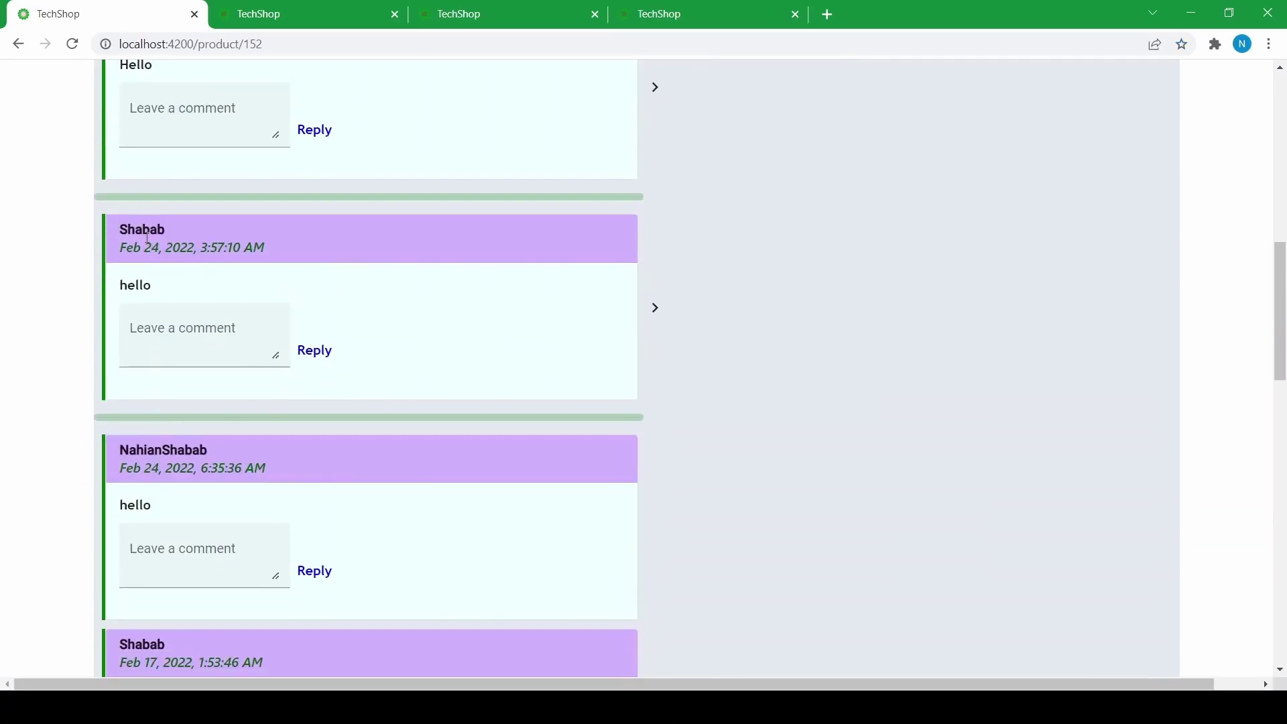
{"action": "left_click", "coordinate": [198, 324]}
{"action": "type", "text": "how ar"}
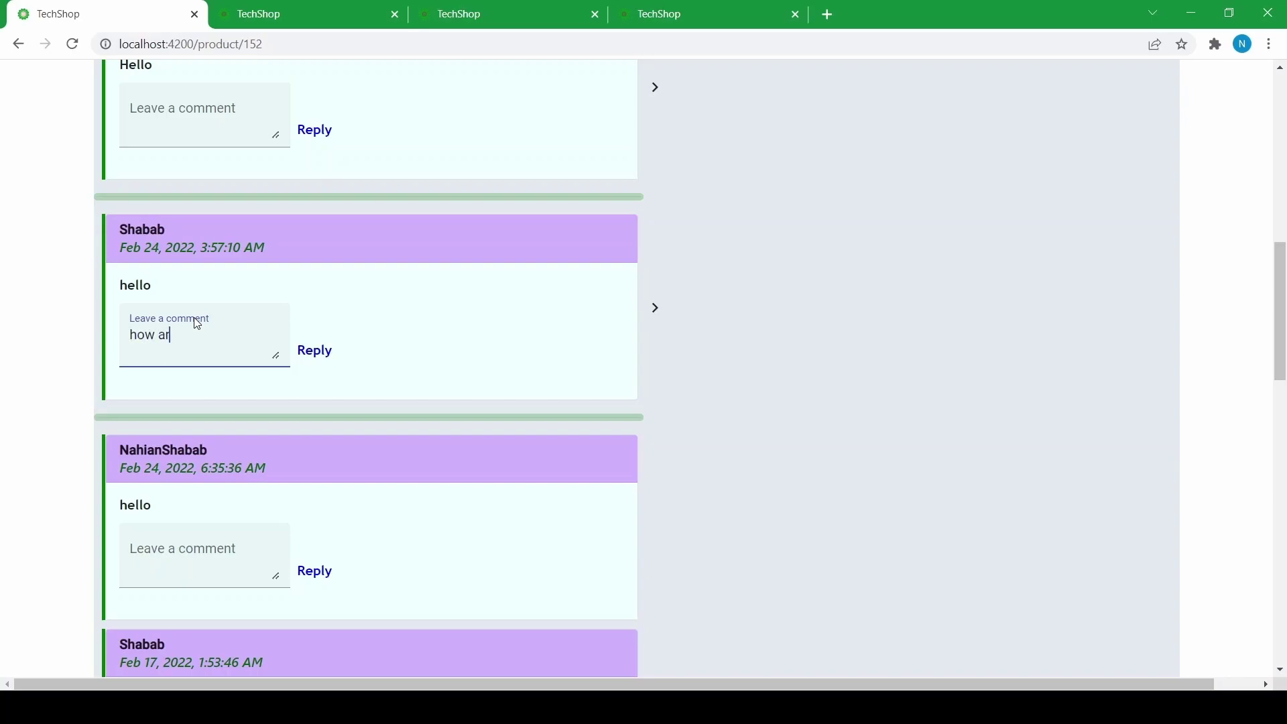
{"action": "type", "text": "e you today?"}
{"action": "left_click", "coordinate": [301, 365]}
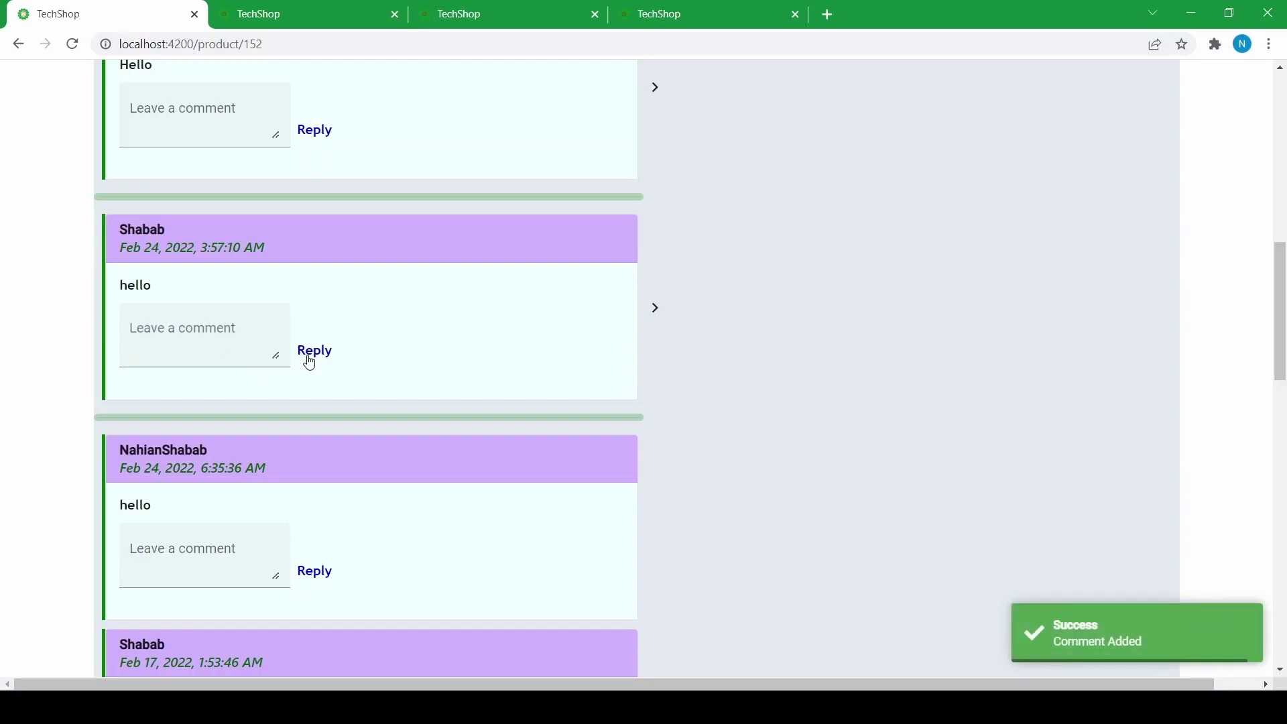
{"action": "left_click", "coordinate": [656, 307]}
{"action": "scroll", "coordinate": [545, 363], "scroll_direction": "down", "scroll_amount": 2}
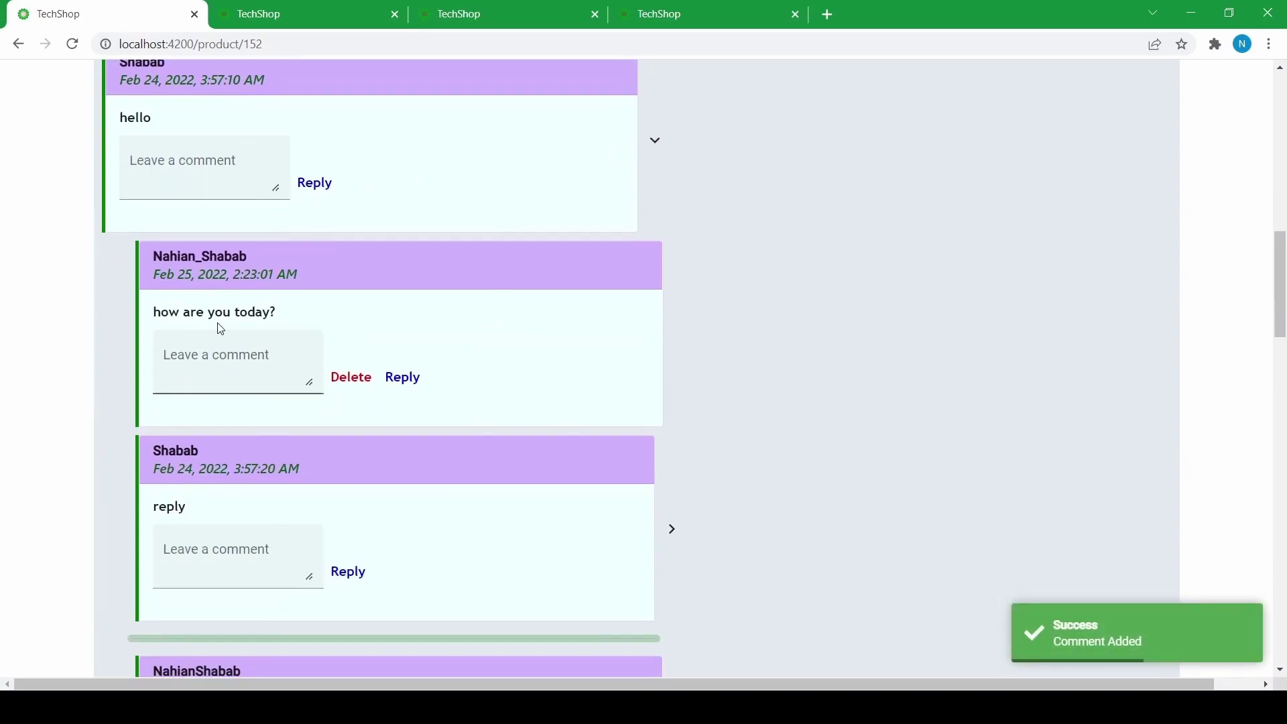
{"action": "scroll", "coordinate": [258, 348], "scroll_direction": "up", "scroll_amount": 5}
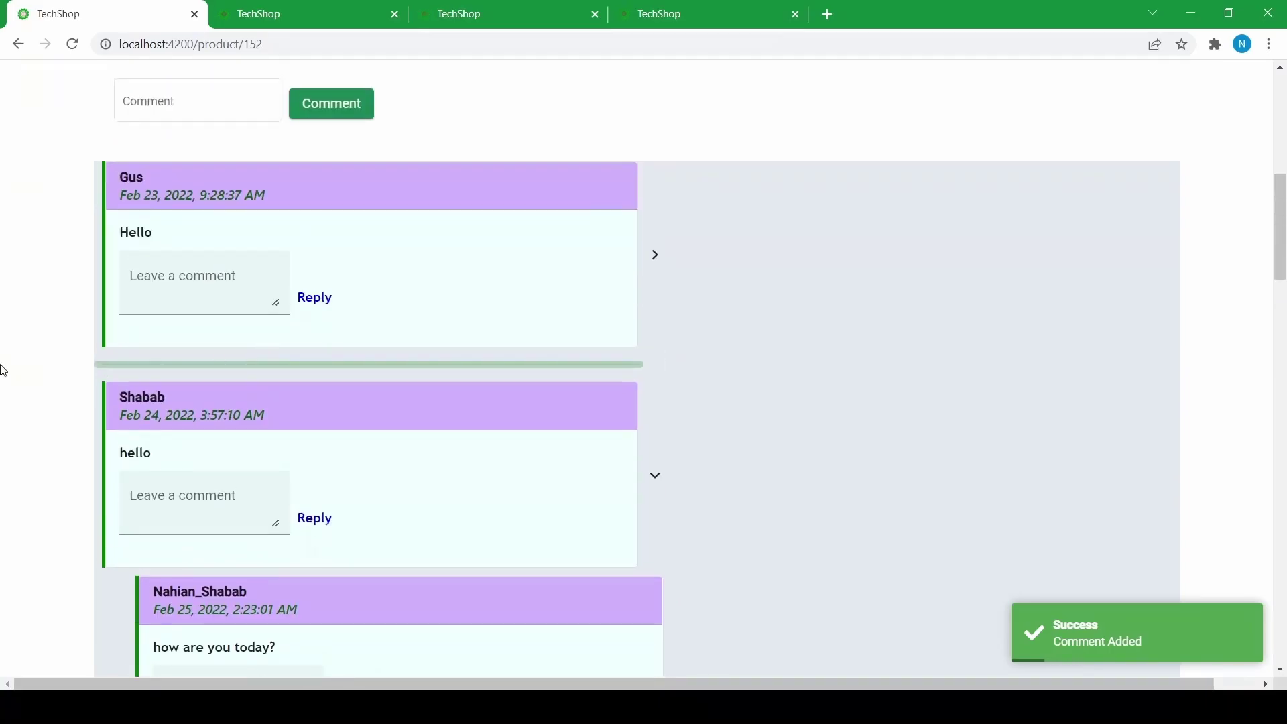
- On the other account, follow the reply notification to the Op Amp comments, then return to the first tab
{"action": "left_click", "coordinate": [234, 8]}
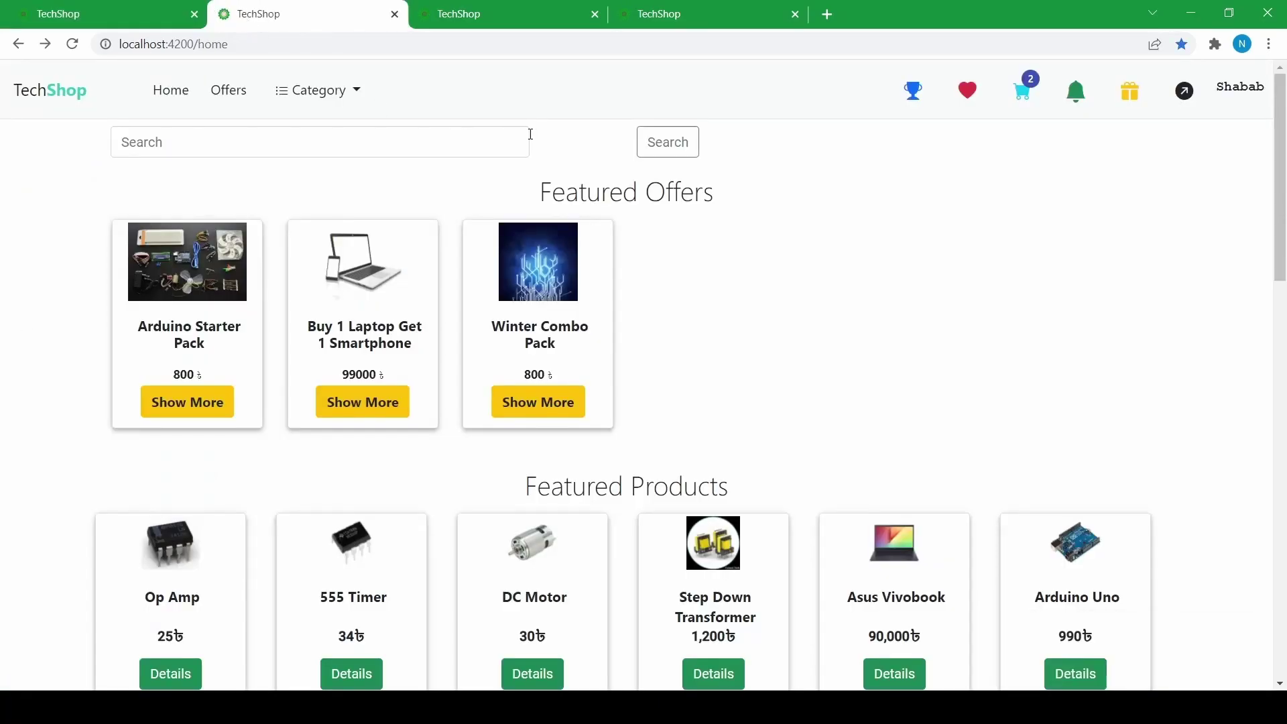
{"action": "left_click", "coordinate": [73, 45]}
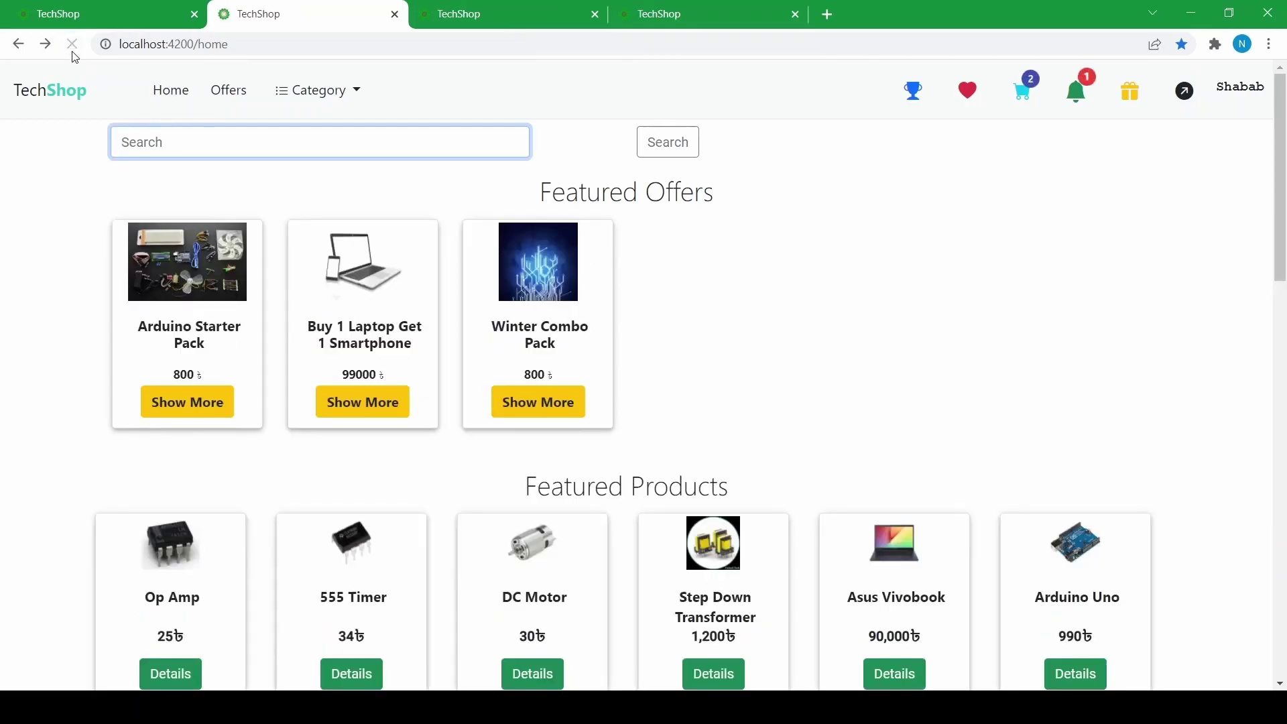
{"action": "left_click", "coordinate": [1080, 107]}
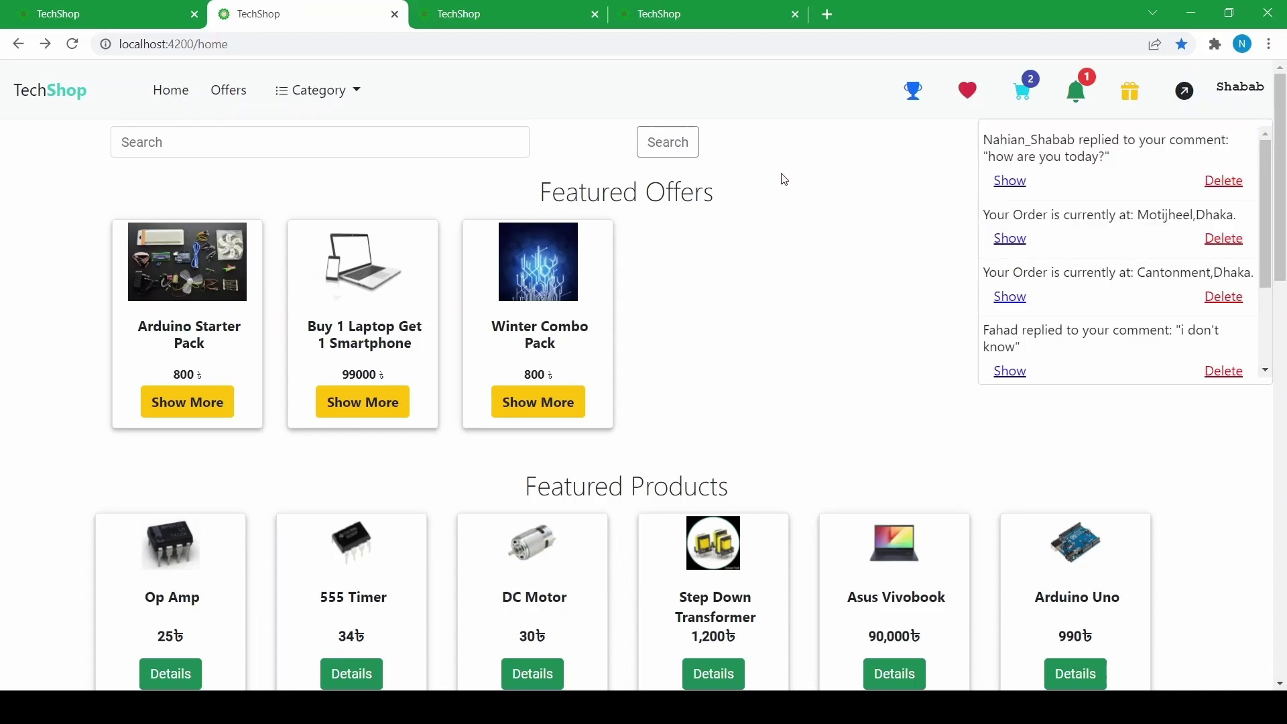
{"action": "left_click", "coordinate": [1014, 189]}
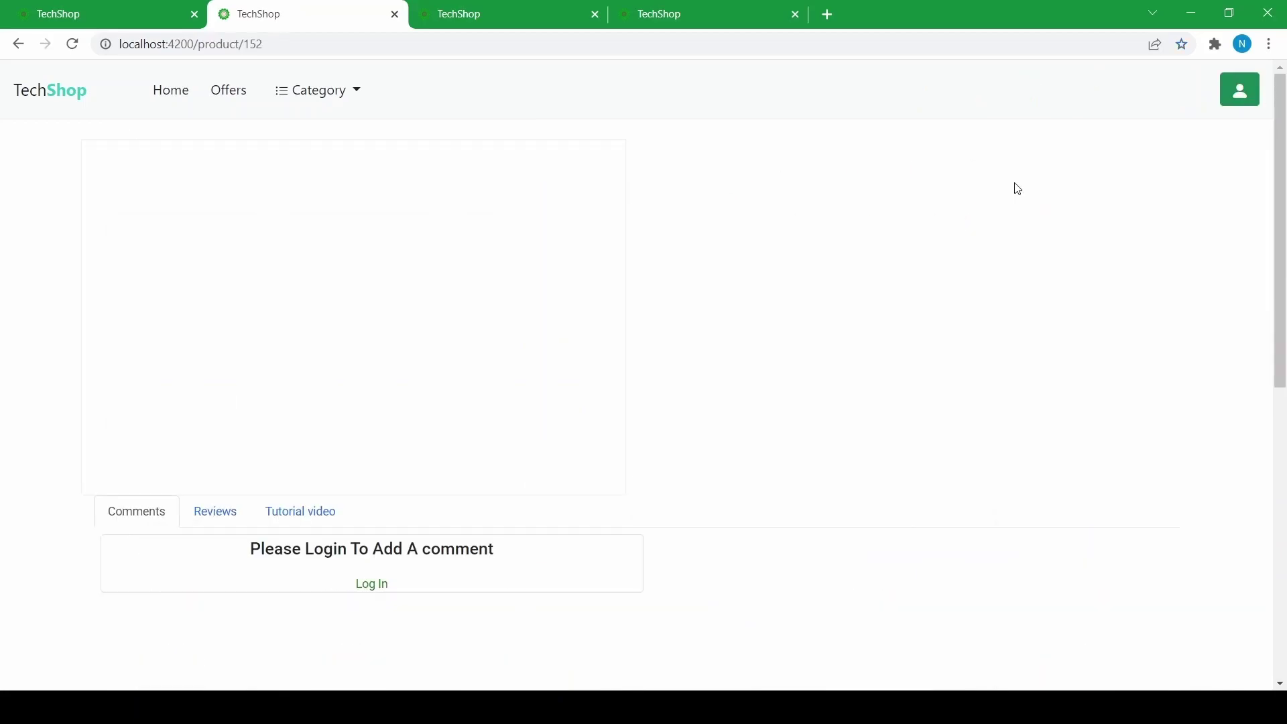
{"action": "scroll", "coordinate": [859, 345], "scroll_direction": "down", "scroll_amount": 5}
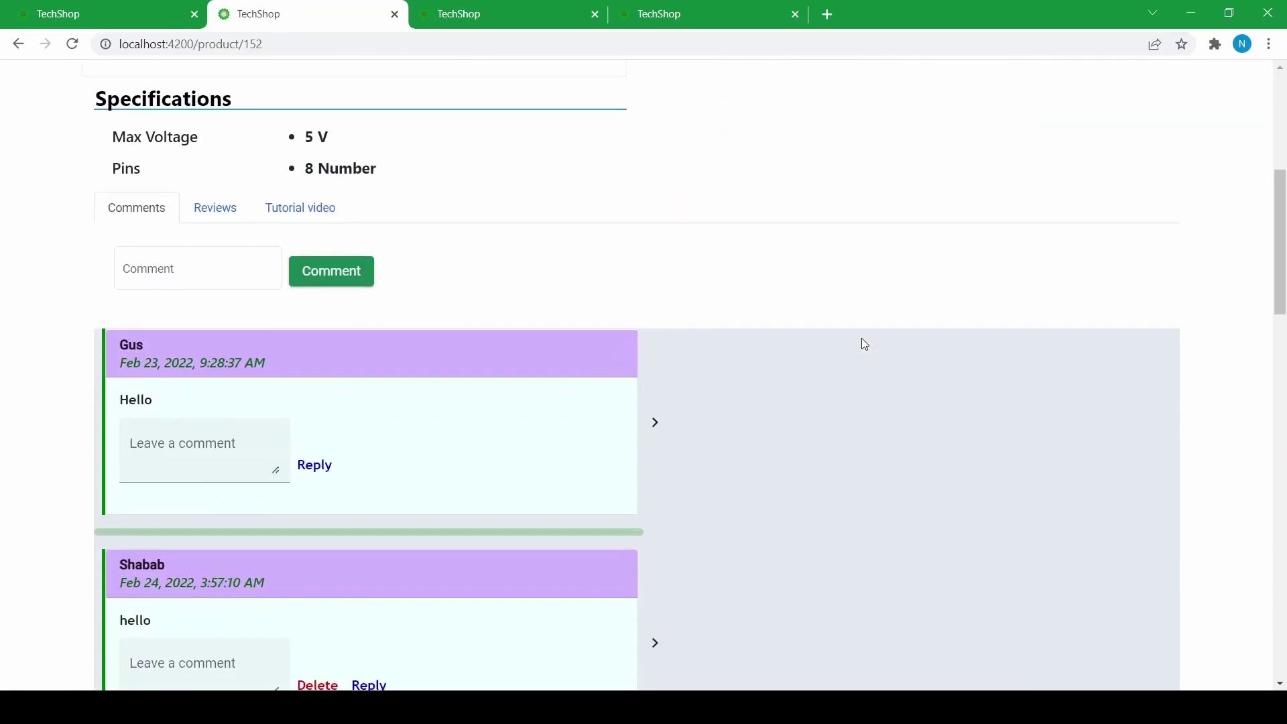
{"action": "scroll", "coordinate": [867, 345], "scroll_direction": "up", "scroll_amount": 5}
{"action": "scroll", "coordinate": [500, 330], "scroll_direction": "down", "scroll_amount": 5}
{"action": "scroll", "coordinate": [537, 315], "scroll_direction": "up", "scroll_amount": 5}
{"action": "key", "text": "ctrl+shift+Tab"}
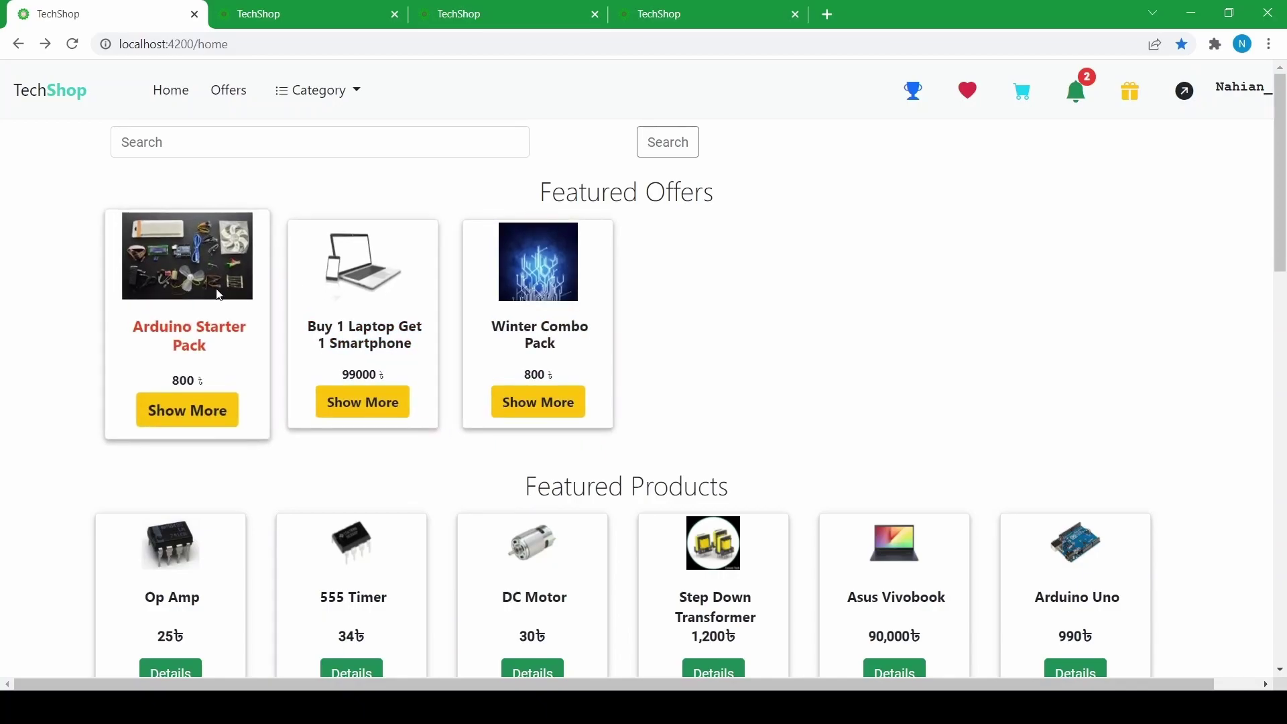
- Scroll through the home page's Featured Offers and Products, then switch to the logged-out fourth tab
{"action": "scroll", "coordinate": [670, 301], "scroll_direction": "down", "scroll_amount": 3}
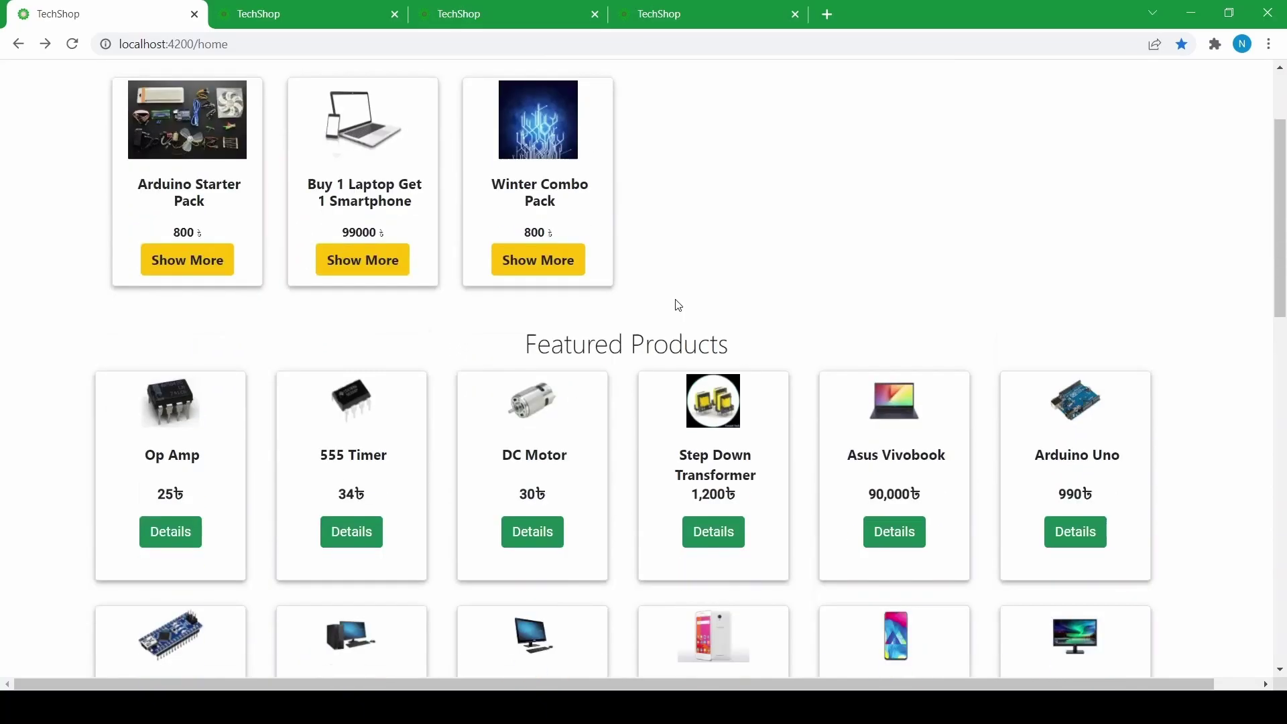
{"action": "scroll", "coordinate": [298, 363], "scroll_direction": "up", "scroll_amount": 3}
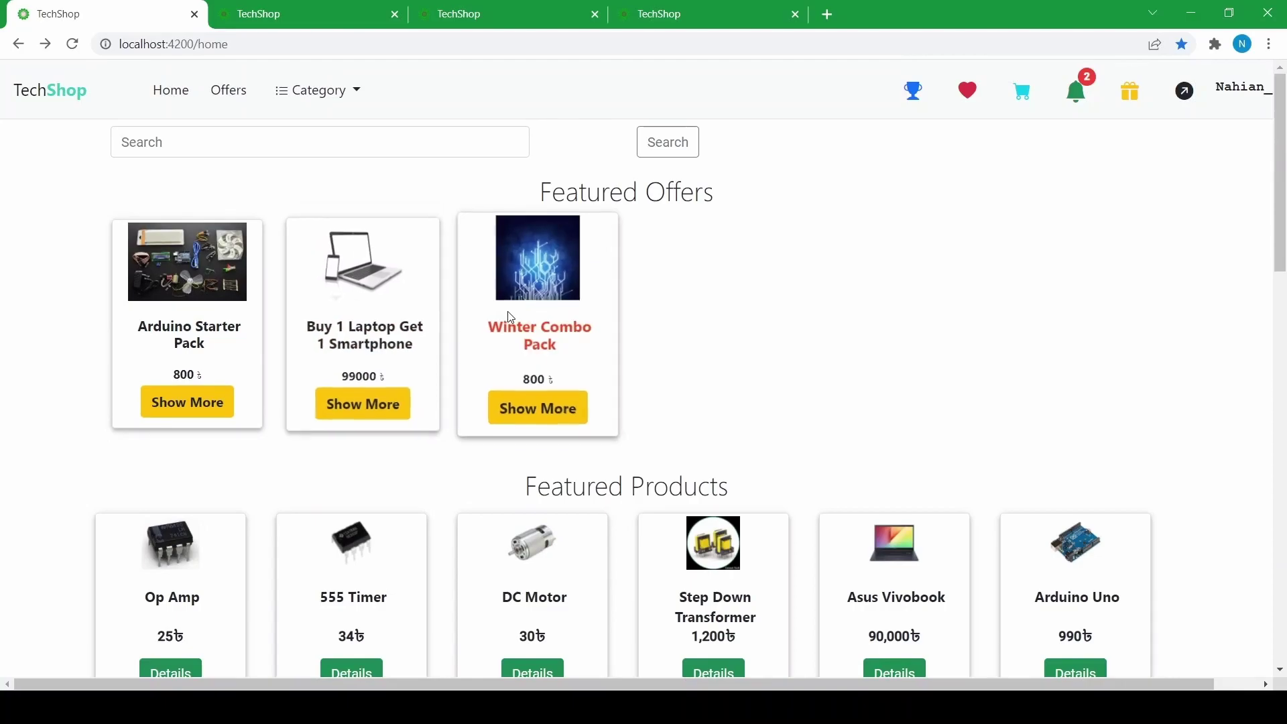
{"action": "scroll", "coordinate": [94, 359], "scroll_direction": "down", "scroll_amount": 6}
{"action": "scroll", "coordinate": [114, 356], "scroll_direction": "up", "scroll_amount": 6}
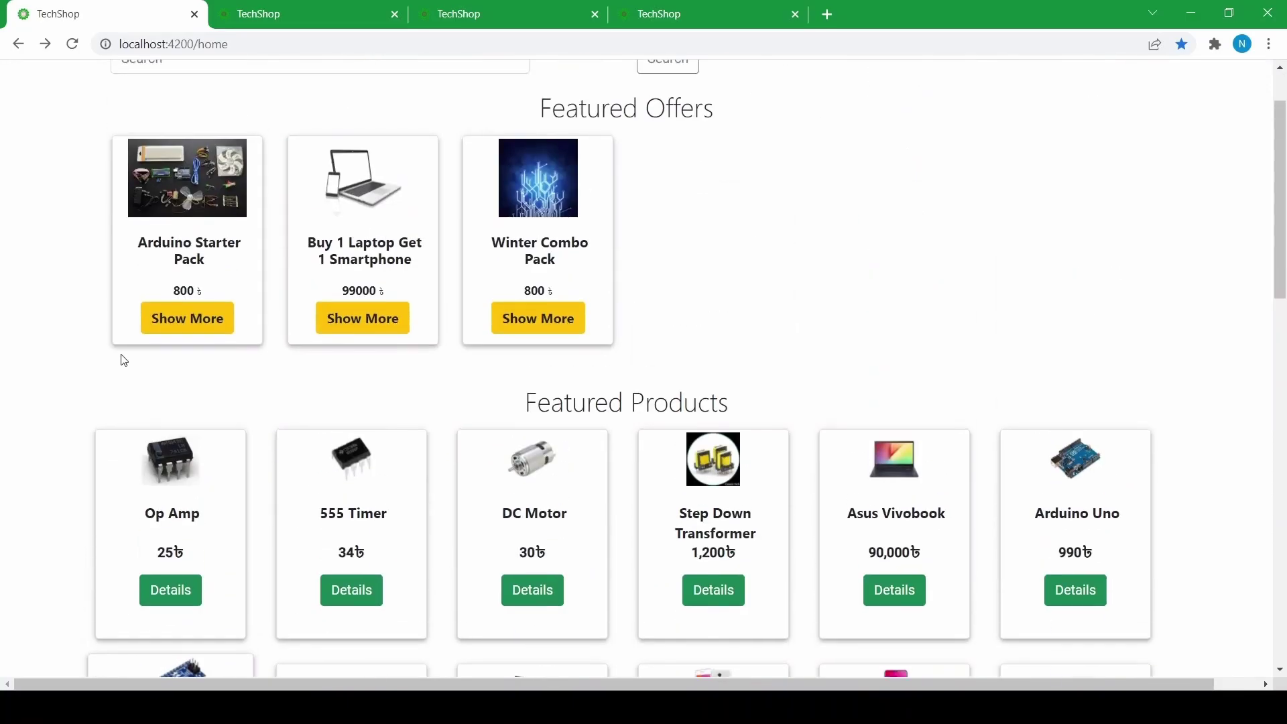
{"action": "scroll", "coordinate": [934, 320], "scroll_direction": "down", "scroll_amount": 4}
{"action": "scroll", "coordinate": [704, 328], "scroll_direction": "up", "scroll_amount": 5}
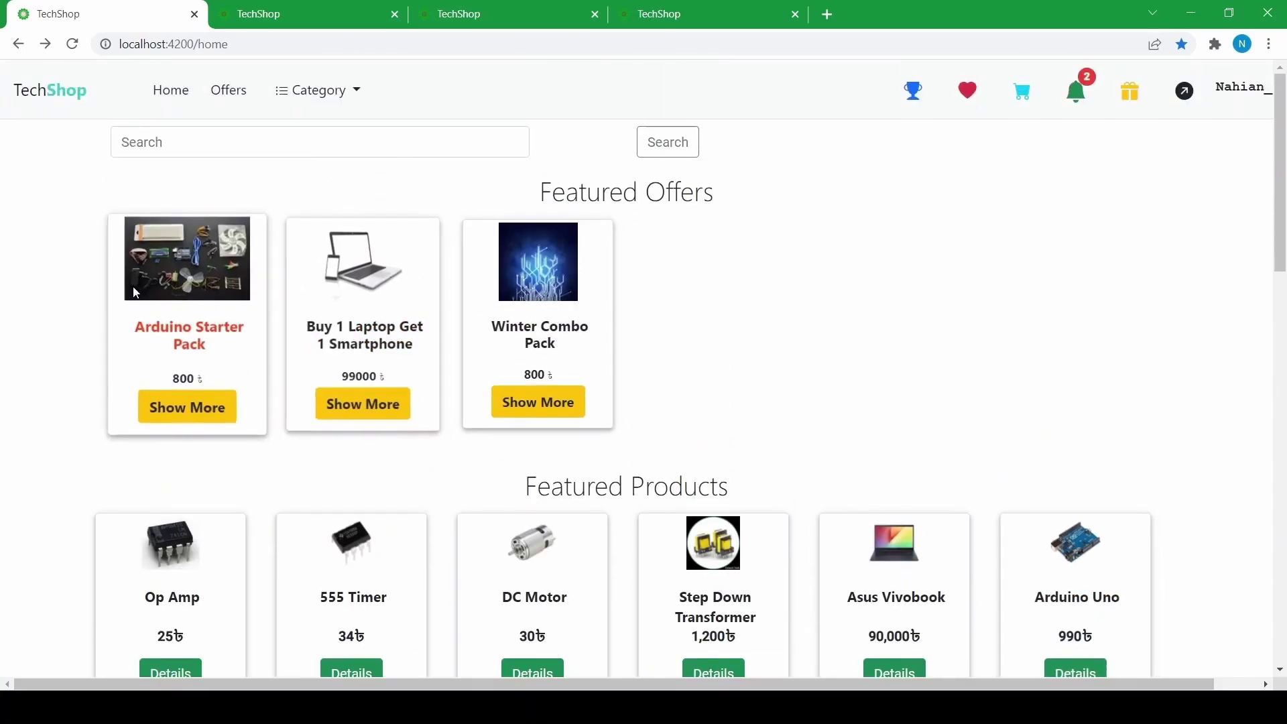
{"action": "scroll", "coordinate": [409, 322], "scroll_direction": "down", "scroll_amount": 5}
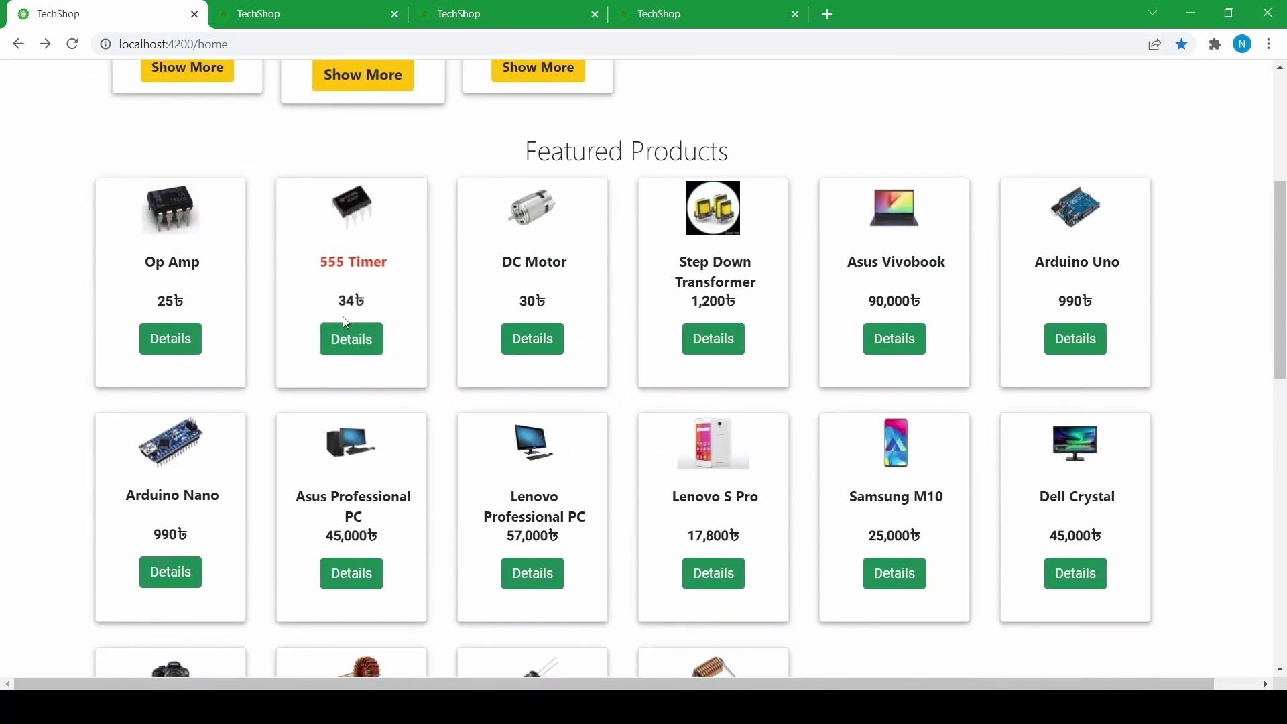
{"action": "scroll", "coordinate": [181, 310], "scroll_direction": "up", "scroll_amount": 5}
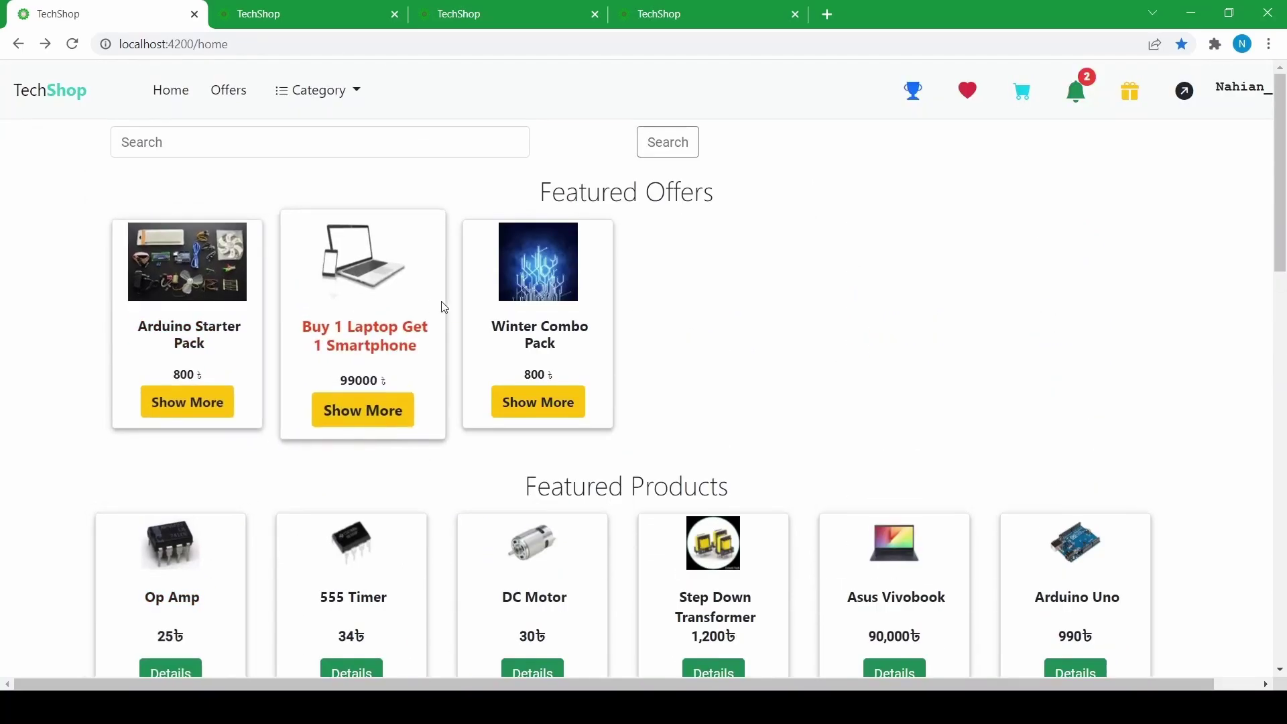
{"action": "scroll", "coordinate": [571, 305], "scroll_direction": "down", "scroll_amount": 5}
{"action": "scroll", "coordinate": [505, 331], "scroll_direction": "up", "scroll_amount": 5}
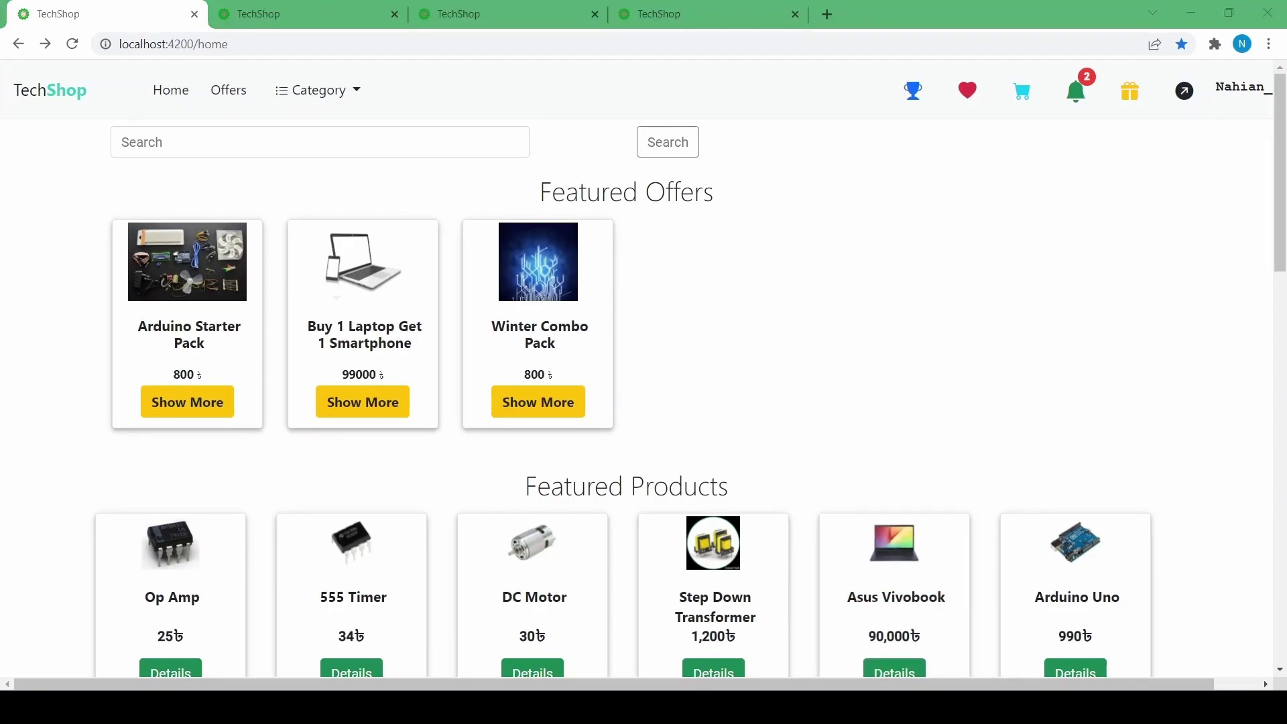
{"action": "key", "text": "ctrl+4"}
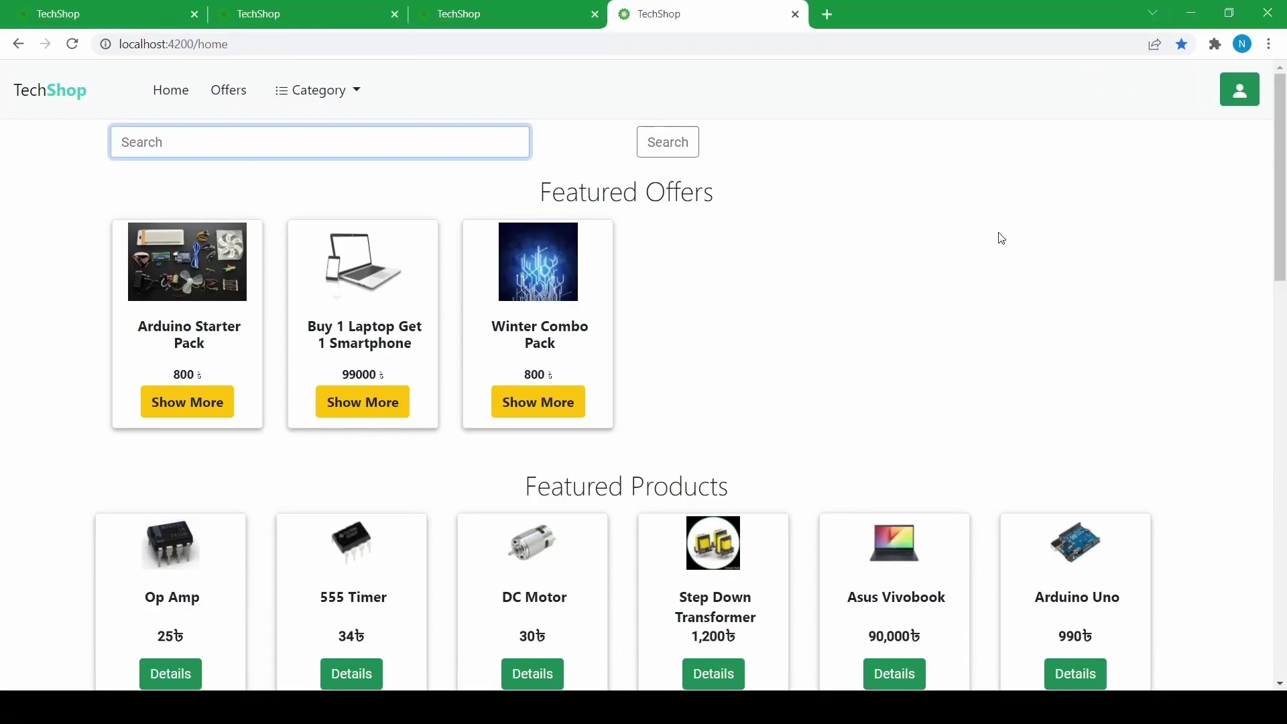
- Log in with the 'admin' username and the account password
{"action": "left_click", "coordinate": [1240, 89]}
{"action": "left_click", "coordinate": [612, 296]}
{"action": "type", "text": "admin"}
{"action": "left_click", "coordinate": [587, 381]}
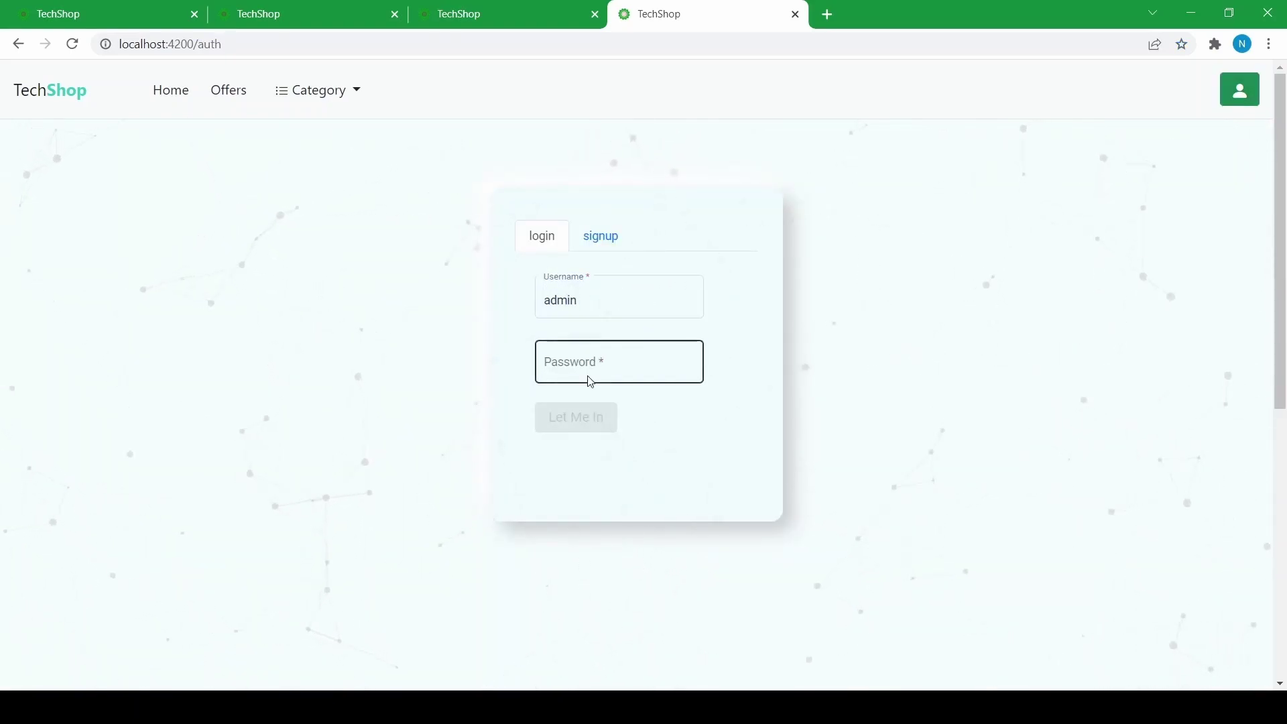
{"action": "type", "text": "123456789"}
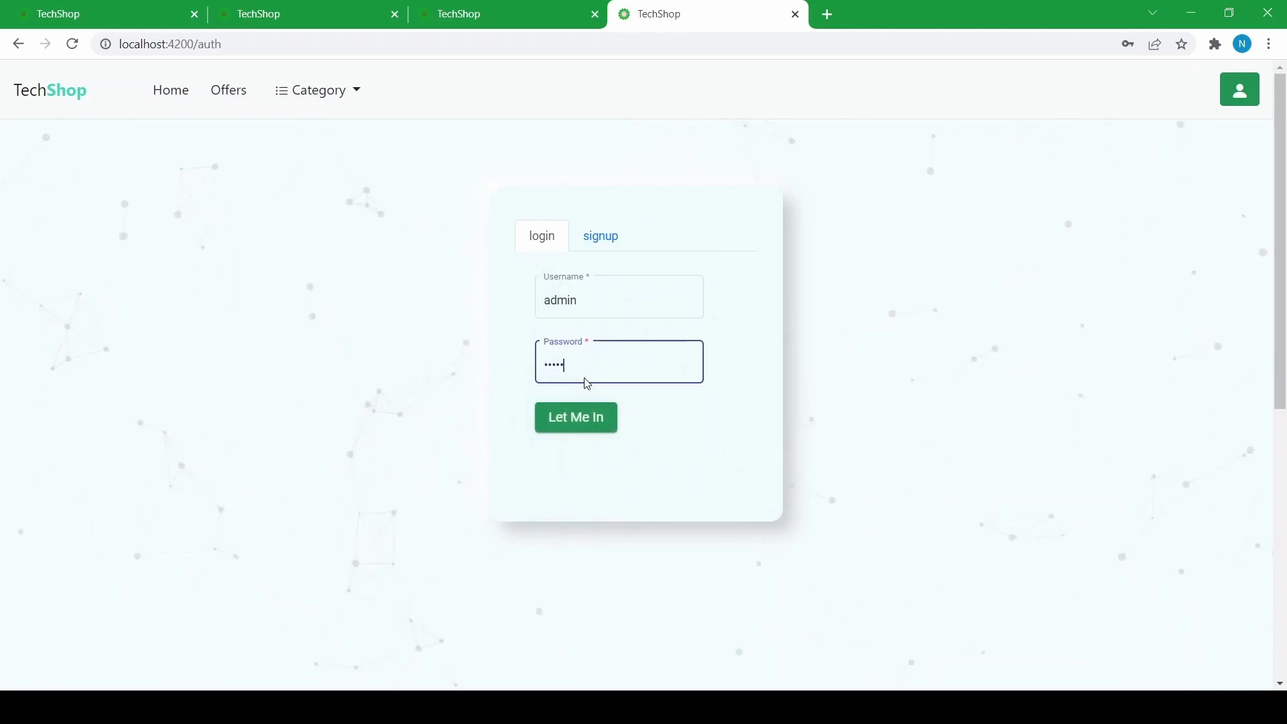
{"action": "left_click", "coordinate": [543, 429]}
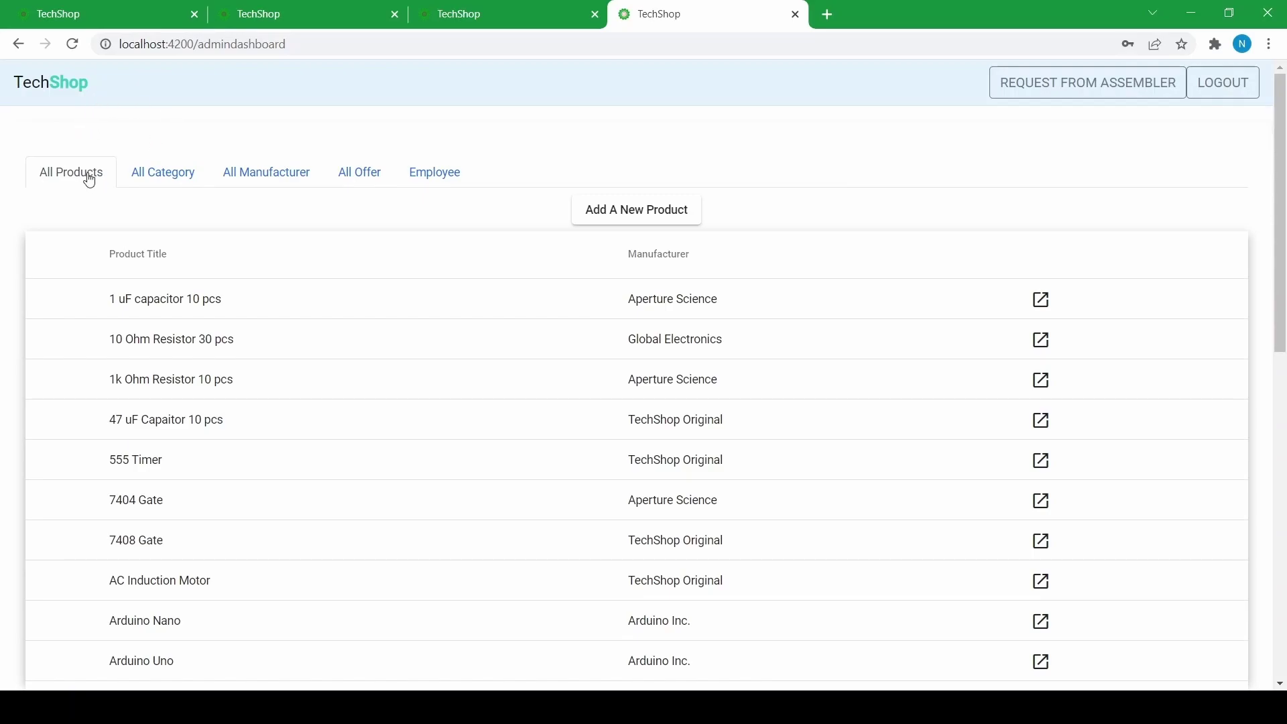
- Browse the category, manufacturer, offer and employee lists on the admin dashboard
{"action": "left_click", "coordinate": [190, 178]}
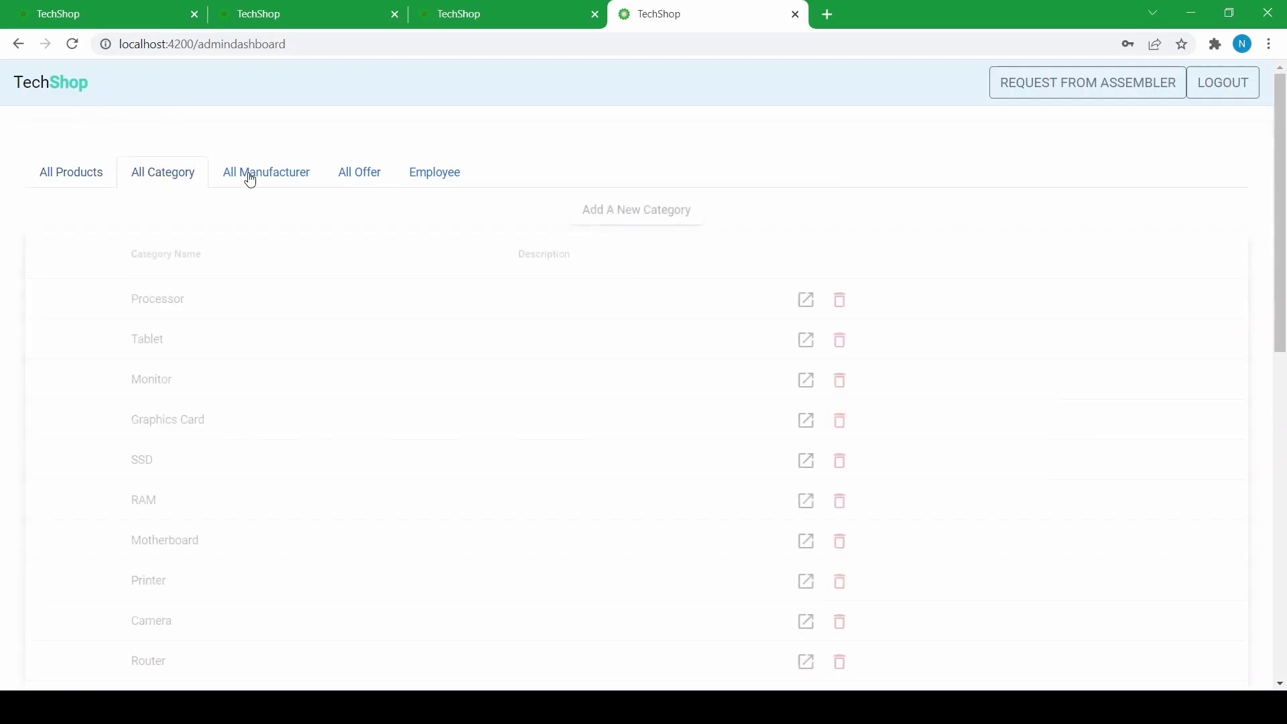
{"action": "left_click", "coordinate": [250, 177]}
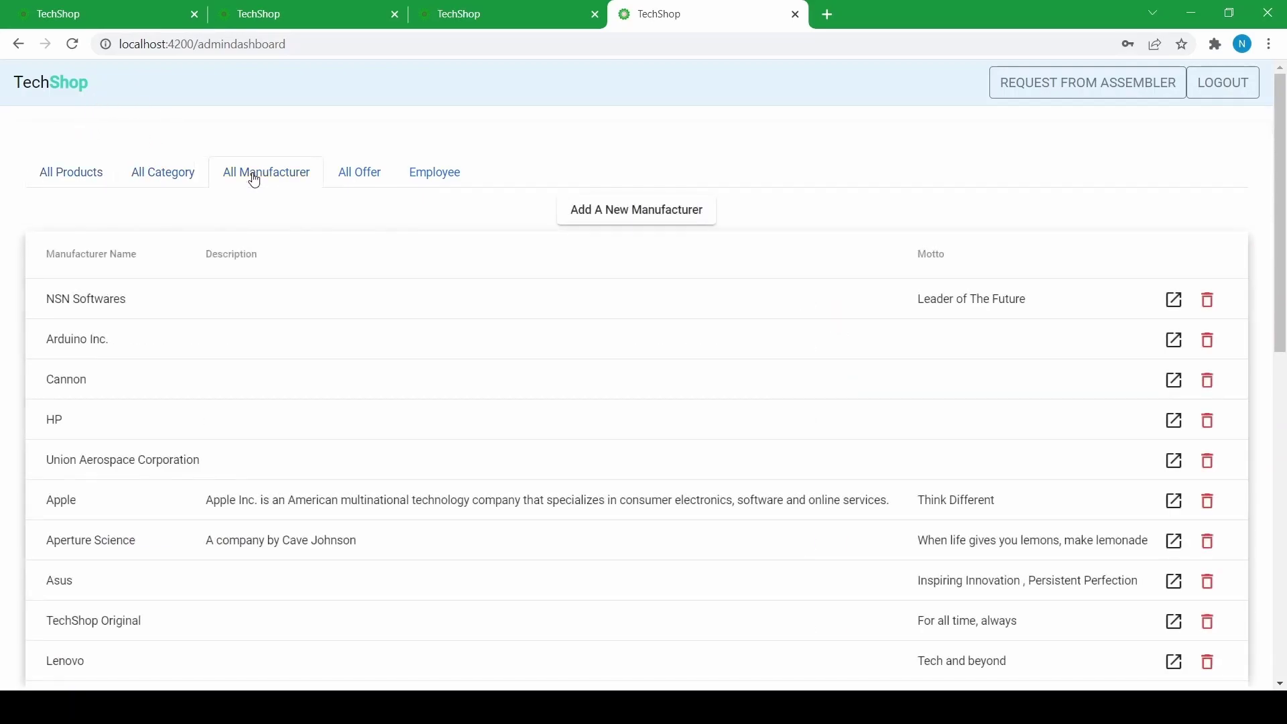
{"action": "left_click", "coordinate": [363, 173]}
{"action": "left_click", "coordinate": [446, 174]}
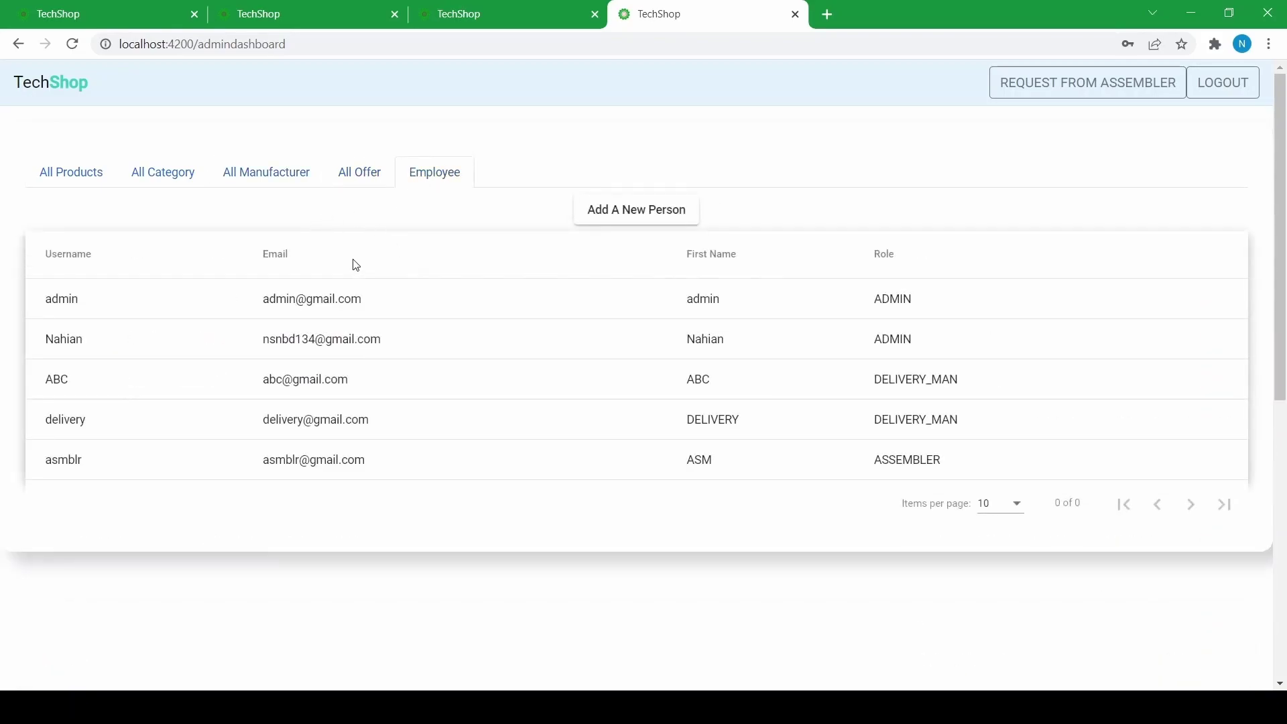
{"action": "scroll", "coordinate": [707, 359], "scroll_direction": "down", "scroll_amount": 3}
{"action": "scroll", "coordinate": [635, 360], "scroll_direction": "up", "scroll_amount": 3}
- Return to All Products, view the next page, and show 20 products per page
{"action": "left_click", "coordinate": [87, 187]}
{"action": "scroll", "coordinate": [250, 299], "scroll_direction": "down", "scroll_amount": 4}
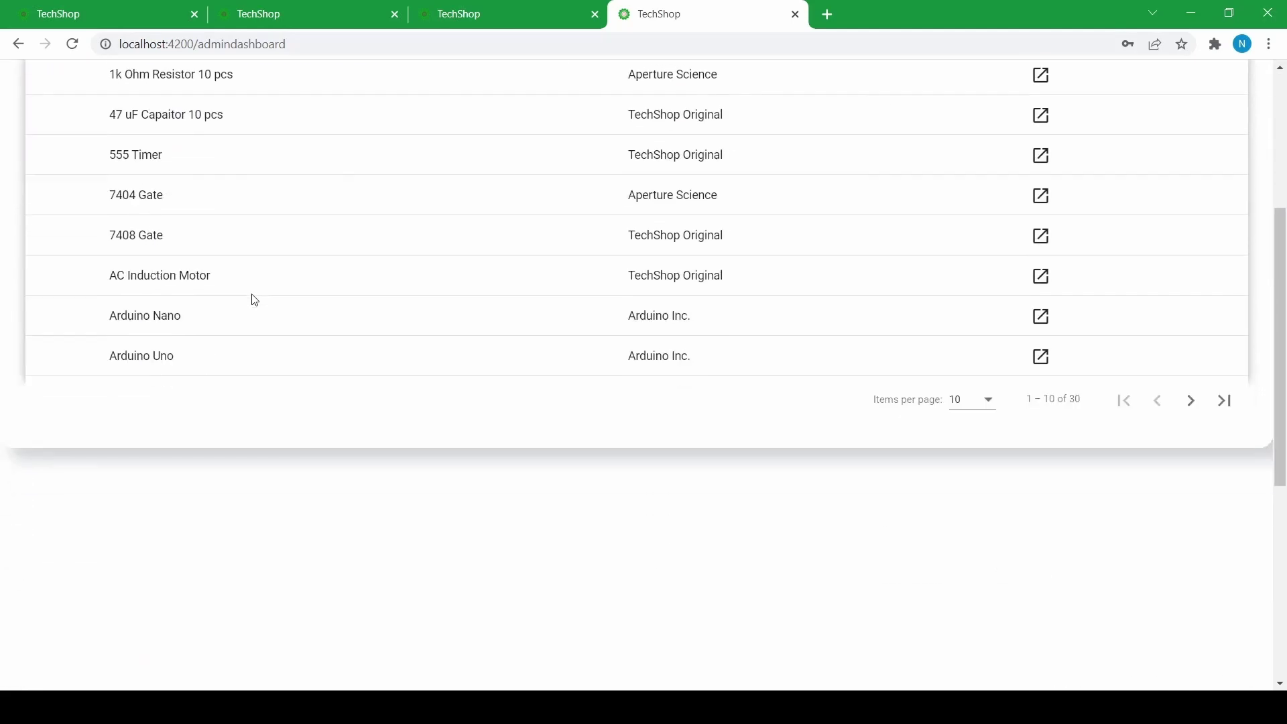
{"action": "scroll", "coordinate": [251, 299], "scroll_direction": "up", "scroll_amount": 4}
{"action": "scroll", "coordinate": [282, 302], "scroll_direction": "down", "scroll_amount": 6}
{"action": "scroll", "coordinate": [312, 306], "scroll_direction": "up", "scroll_amount": 5}
{"action": "scroll", "coordinate": [773, 376], "scroll_direction": "down", "scroll_amount": 2}
{"action": "left_click", "coordinate": [1192, 455]}
{"action": "scroll", "coordinate": [957, 460], "scroll_direction": "up", "scroll_amount": 5}
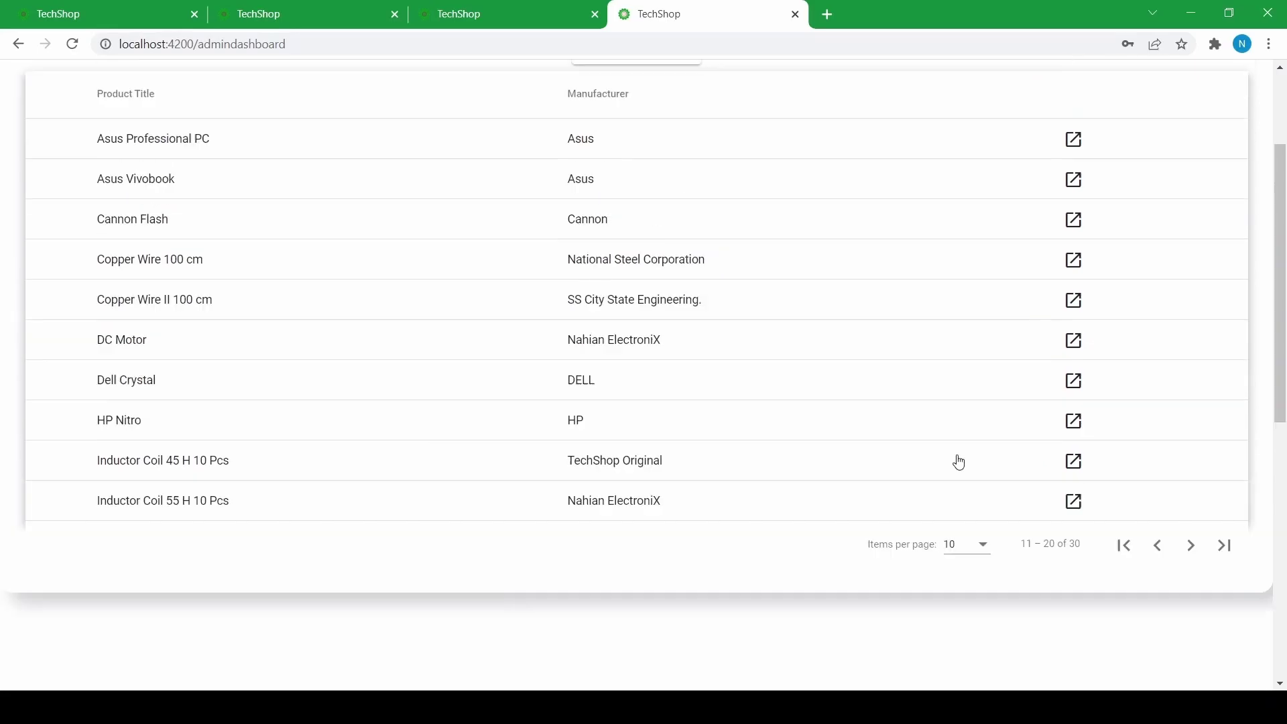
{"action": "scroll", "coordinate": [957, 460], "scroll_direction": "down", "scroll_amount": 5}
{"action": "left_click", "coordinate": [982, 456]}
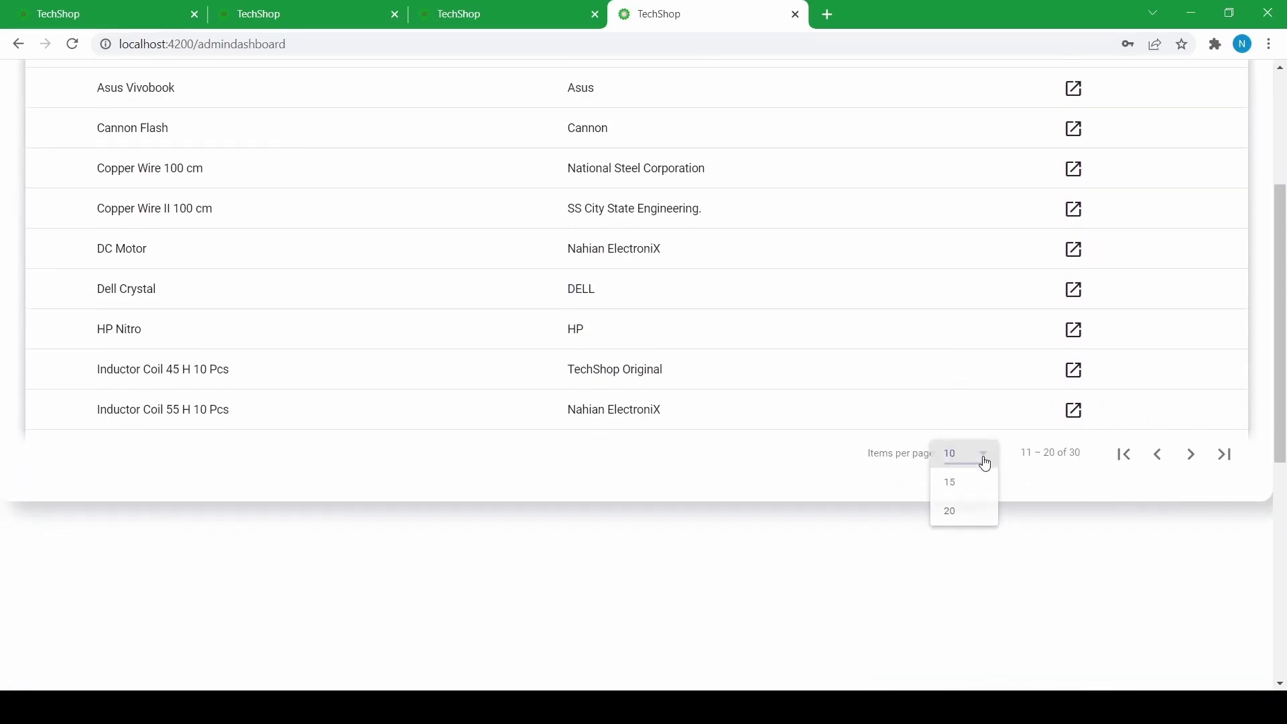
{"action": "left_click", "coordinate": [949, 514]}
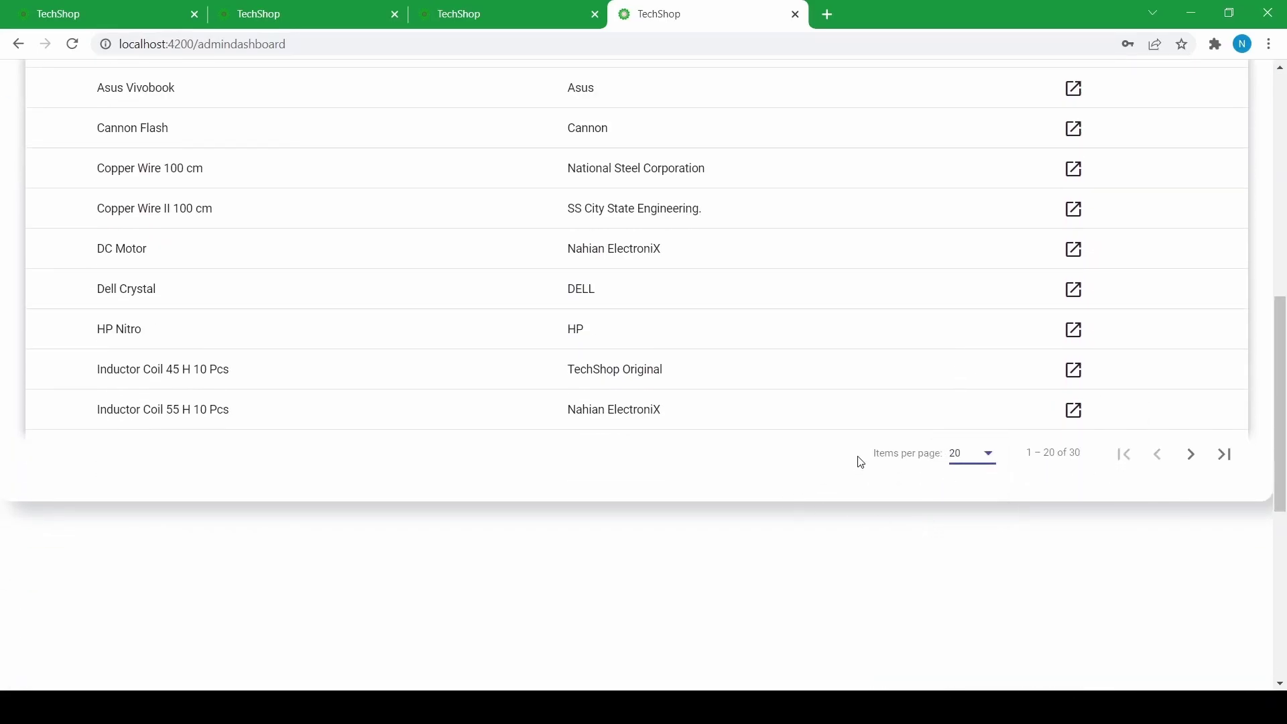
{"action": "scroll", "coordinate": [842, 452], "scroll_direction": "up", "scroll_amount": 10}
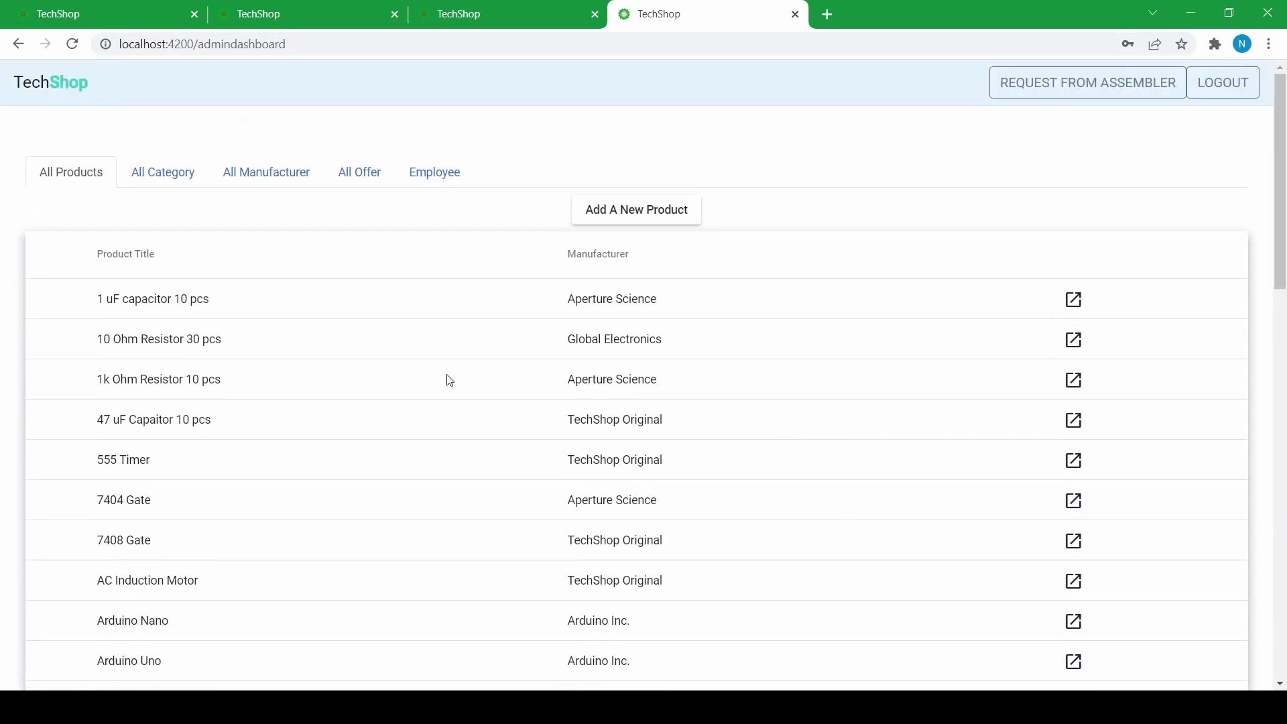
{"action": "scroll", "coordinate": [436, 375], "scroll_direction": "down", "scroll_amount": 5}
{"action": "scroll", "coordinate": [377, 348], "scroll_direction": "down", "scroll_amount": 5}
{"action": "scroll", "coordinate": [375, 348], "scroll_direction": "up", "scroll_amount": 10}
- Start a new product titled Lenovo Desktop Ultra, priced 250000 with 25 in stock
{"action": "left_click", "coordinate": [629, 224]}
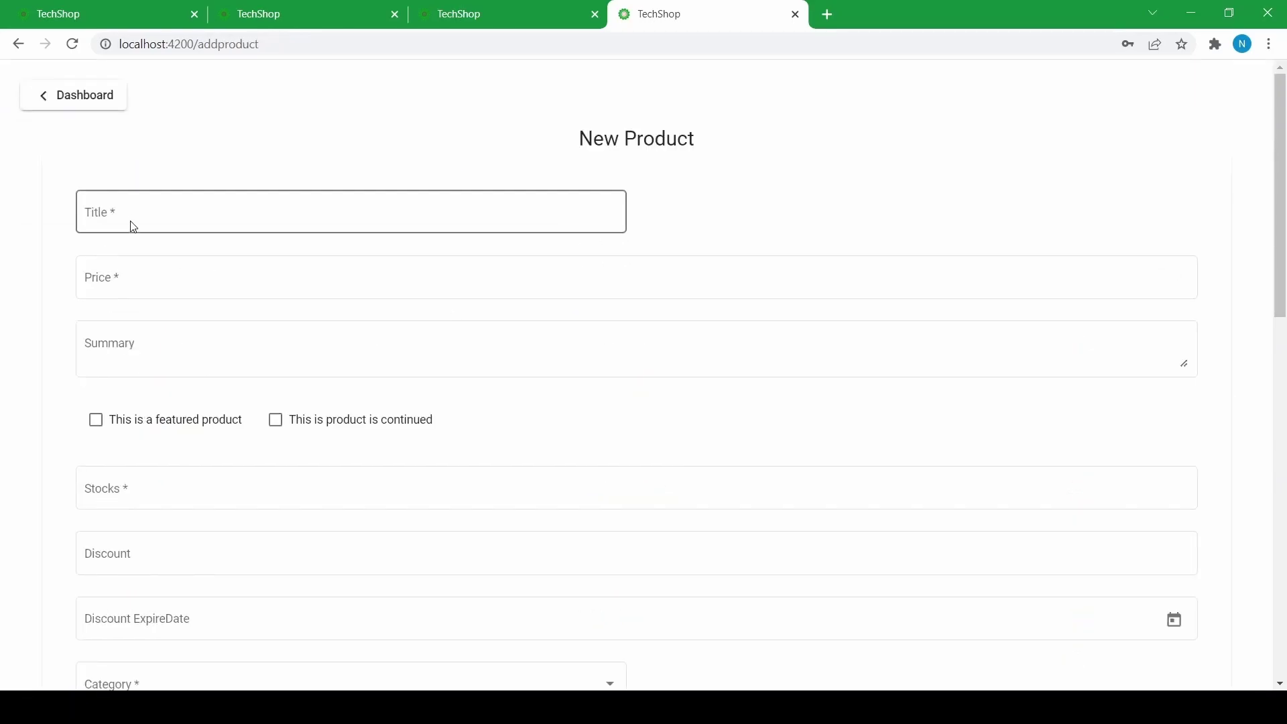
{"action": "left_click", "coordinate": [181, 212]}
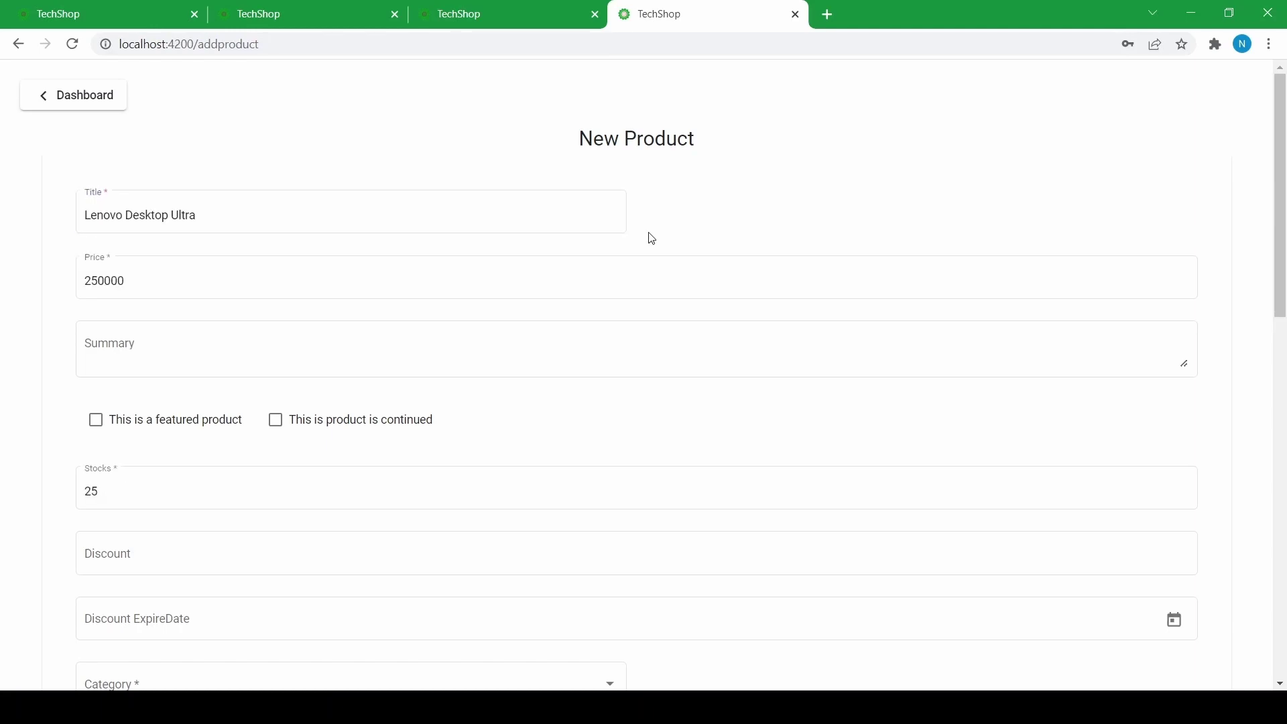
{"action": "left_click", "coordinate": [417, 212]}
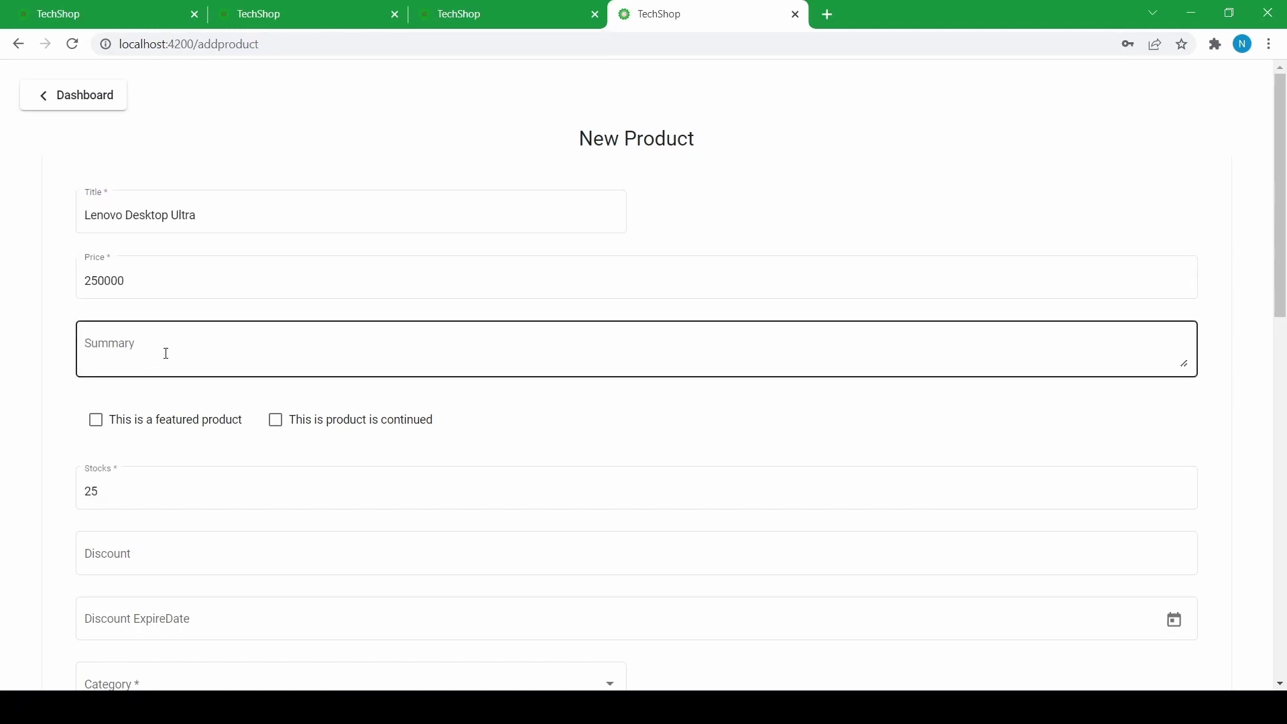
{"action": "scroll", "coordinate": [166, 353], "scroll_direction": "down", "scroll_amount": 1}
{"action": "scroll", "coordinate": [98, 346], "scroll_direction": "up", "scroll_amount": 1}
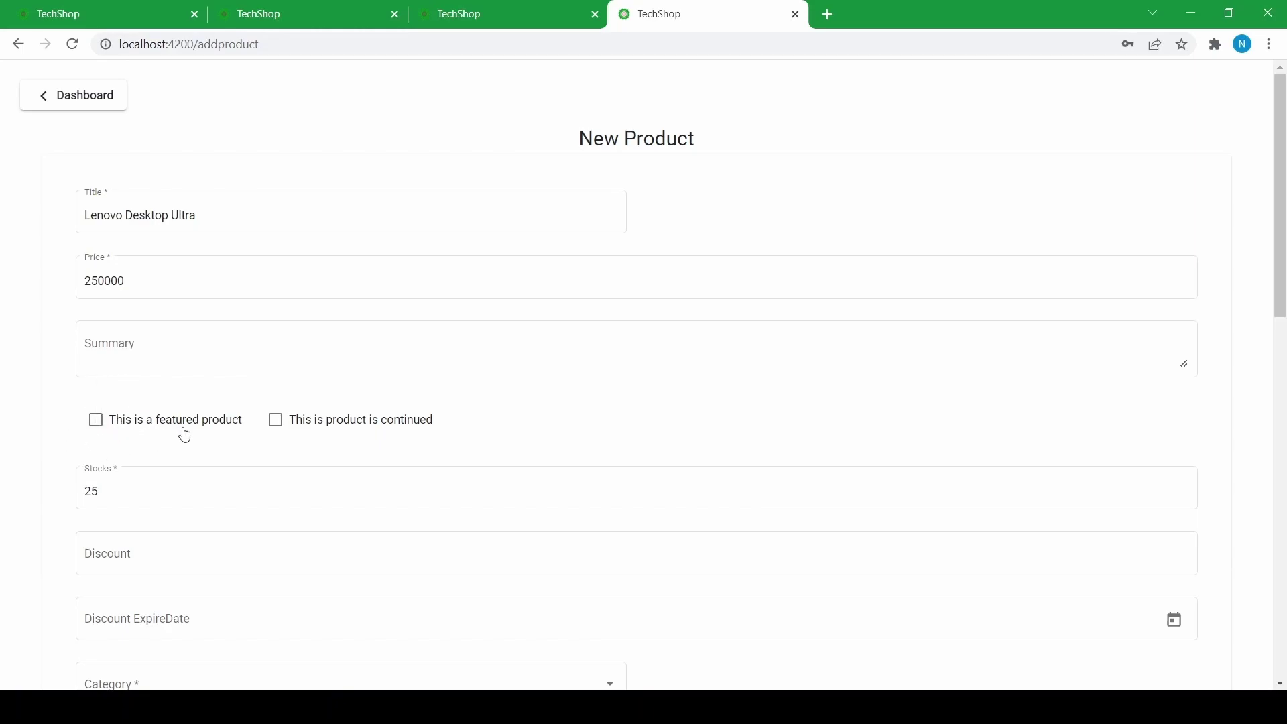
- Mark the product as featured and continued, and enter a discount of 25
{"action": "left_click", "coordinate": [94, 429]}
{"action": "left_click", "coordinate": [274, 429]}
{"action": "scroll", "coordinate": [185, 446], "scroll_direction": "down", "scroll_amount": 3}
{"action": "left_click", "coordinate": [139, 383]}
{"action": "scroll", "coordinate": [139, 383], "scroll_direction": "up", "scroll_amount": 2}
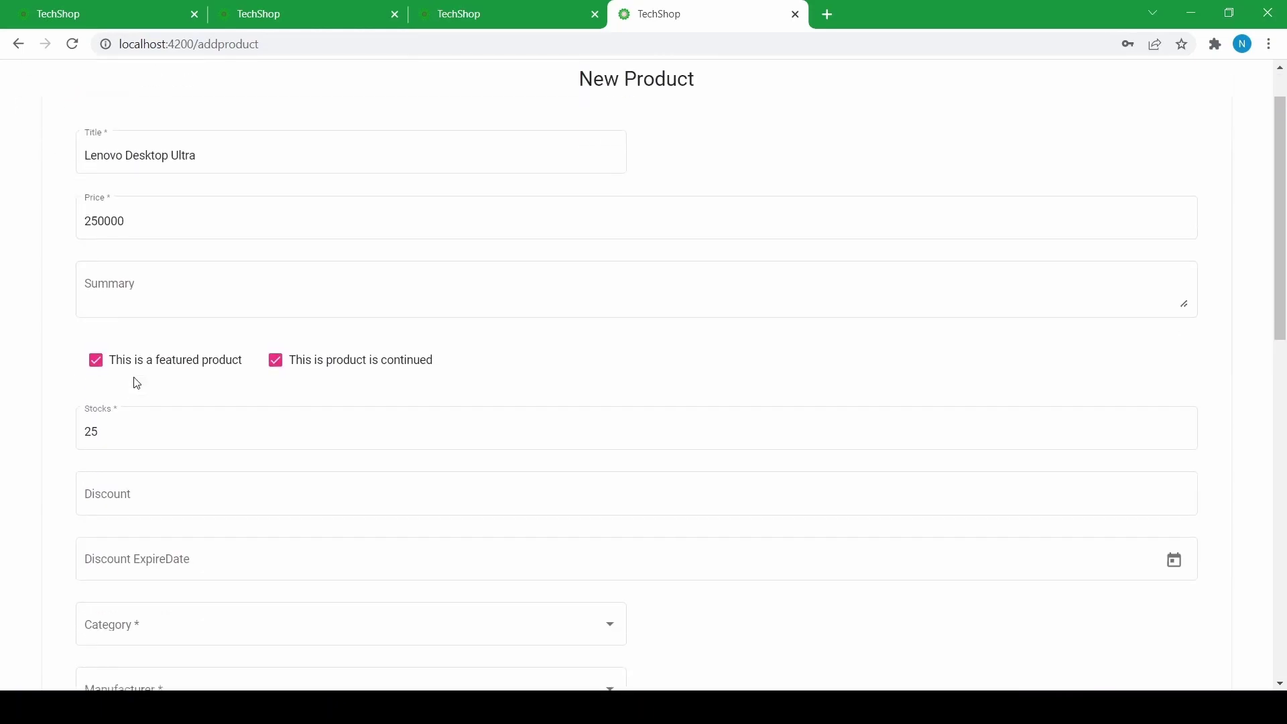
{"action": "scroll", "coordinate": [155, 344], "scroll_direction": "down", "scroll_amount": 3}
{"action": "left_click", "coordinate": [137, 305]}
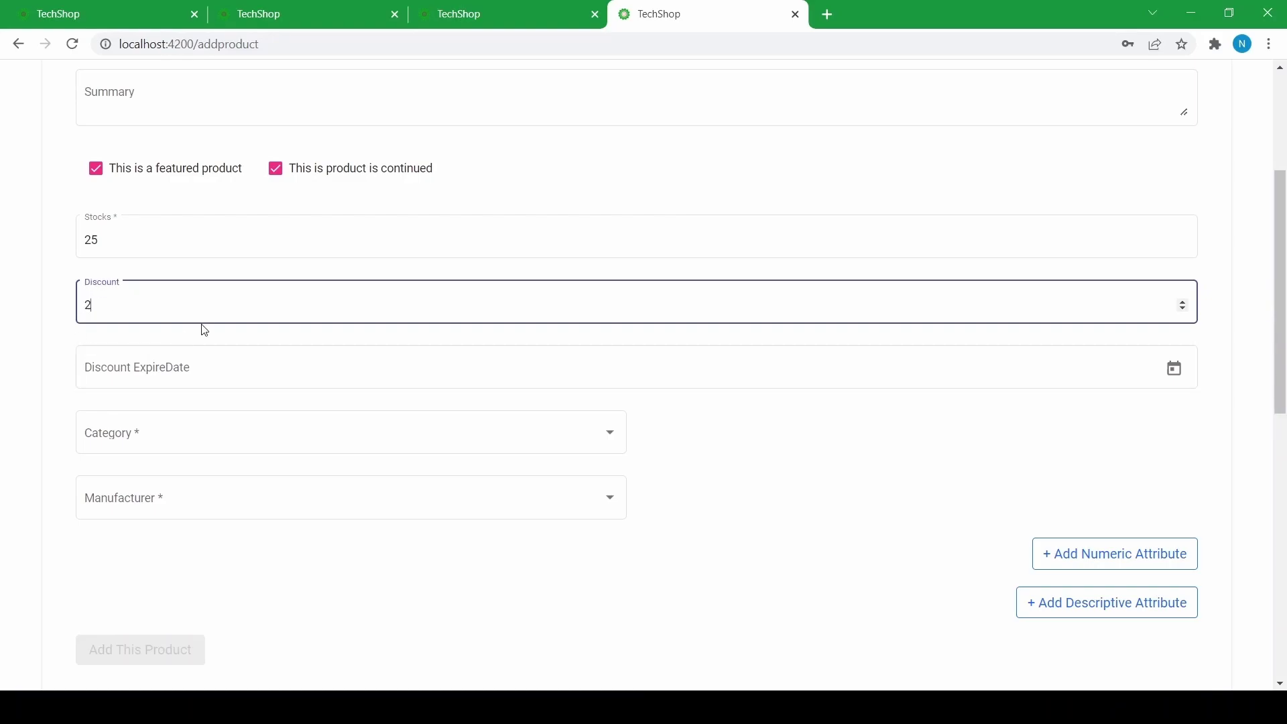
{"action": "left_click", "coordinate": [187, 338]}
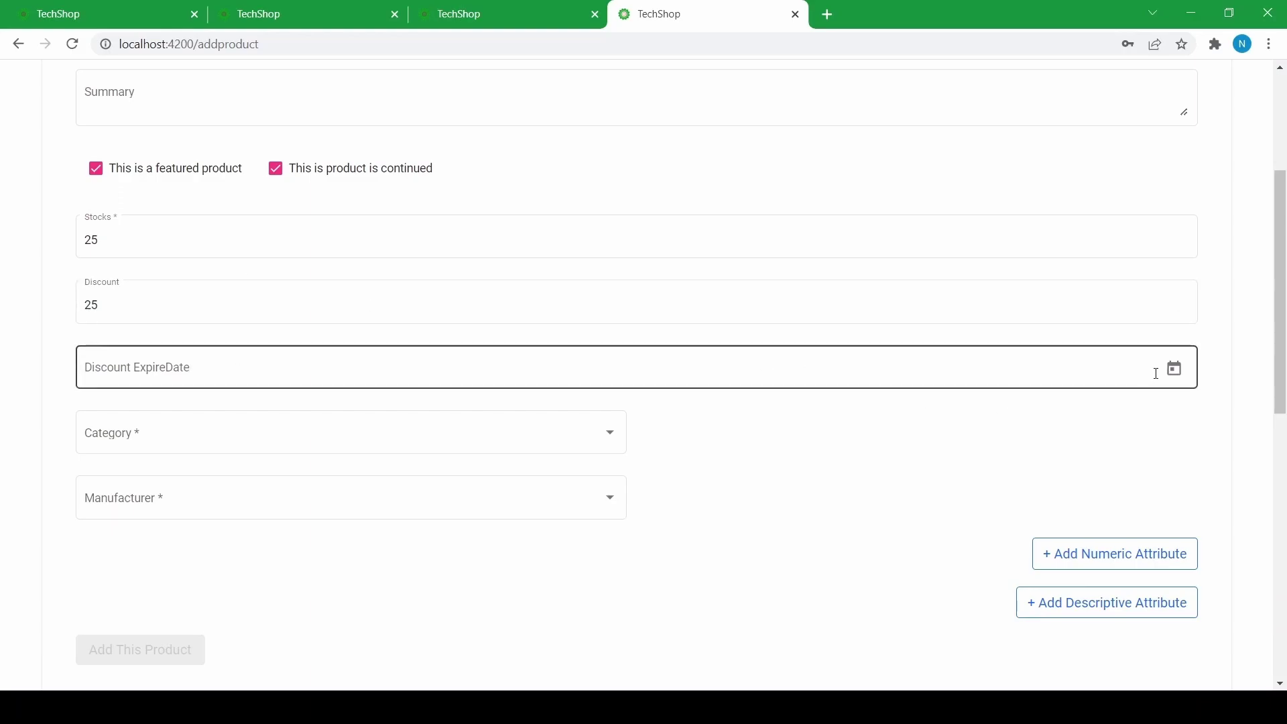
- Set the discount expiry date to 30 March 2022 in the calendar
{"action": "left_click", "coordinate": [1177, 380]}
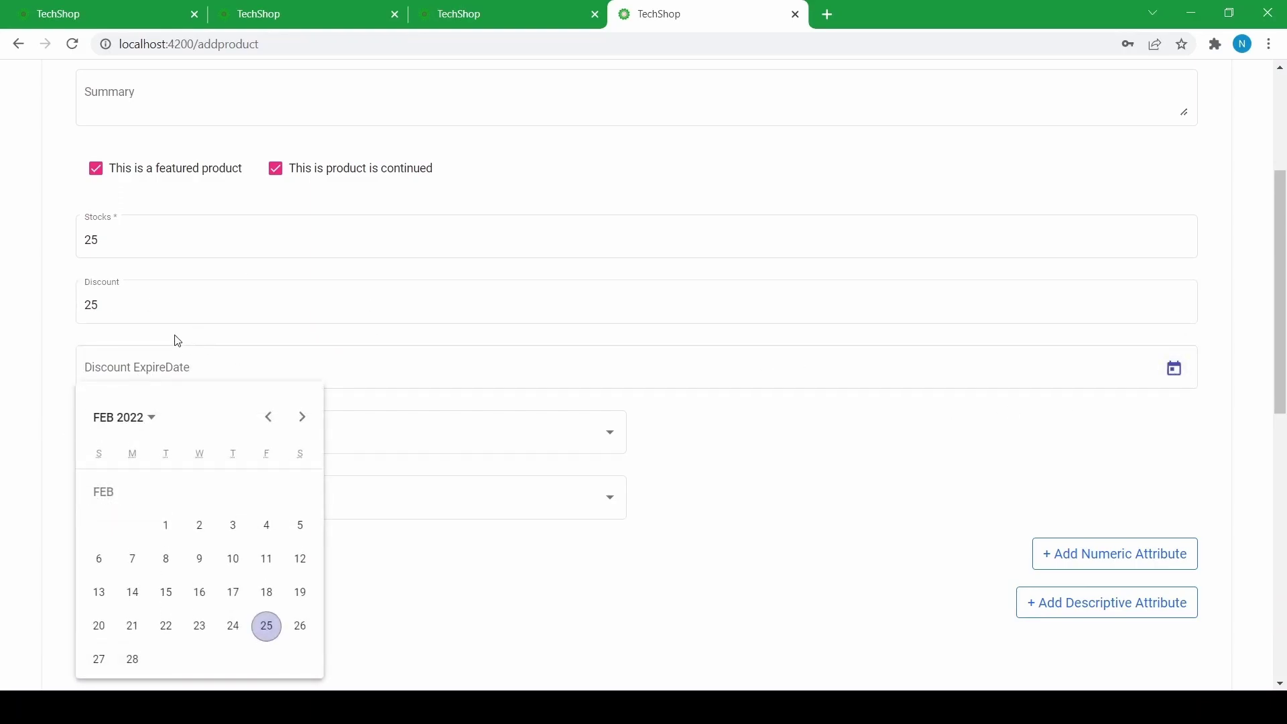
{"action": "left_click", "coordinate": [231, 339]}
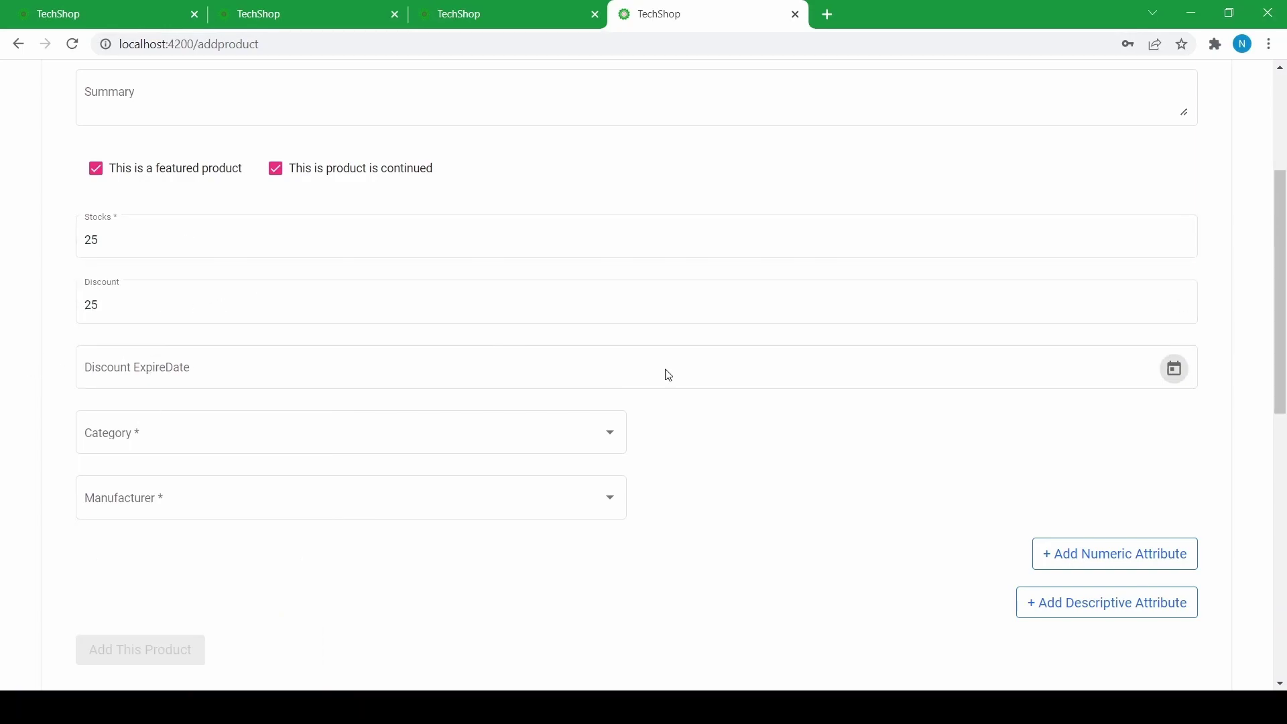
{"action": "left_click", "coordinate": [1176, 380]}
{"action": "scroll", "coordinate": [138, 529], "scroll_direction": "down", "scroll_amount": 3}
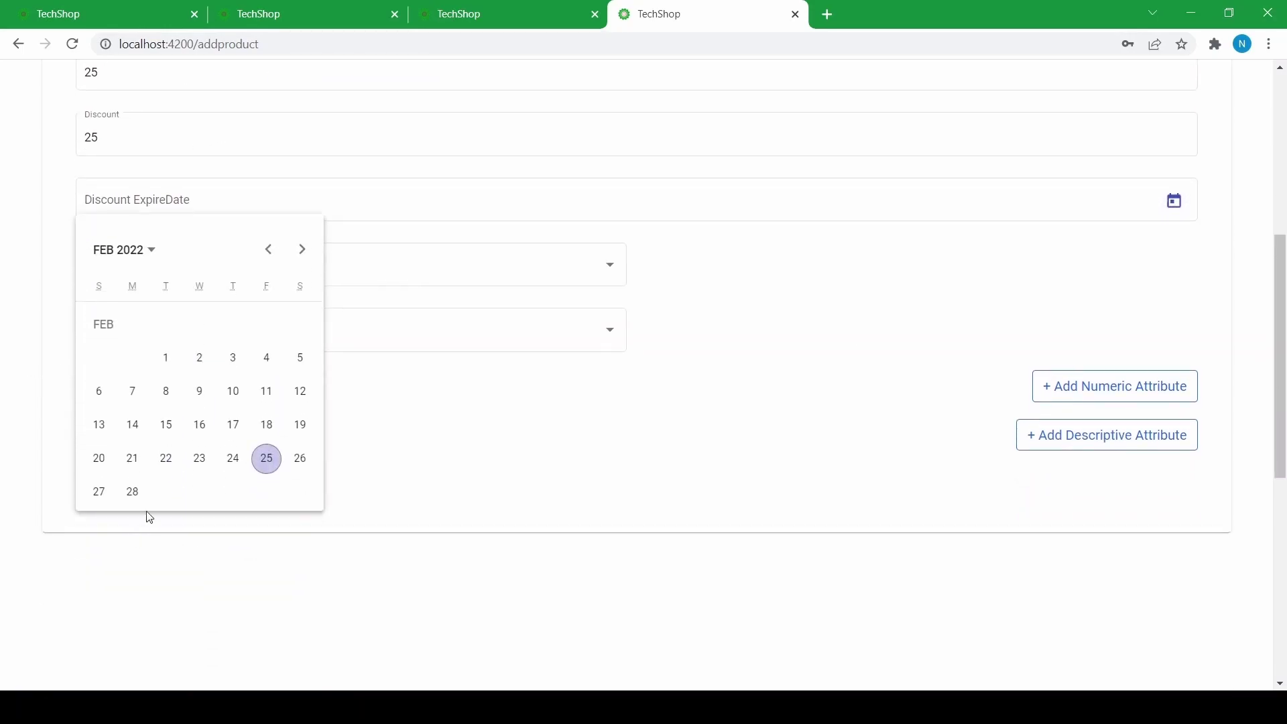
{"action": "left_click", "coordinate": [303, 251]}
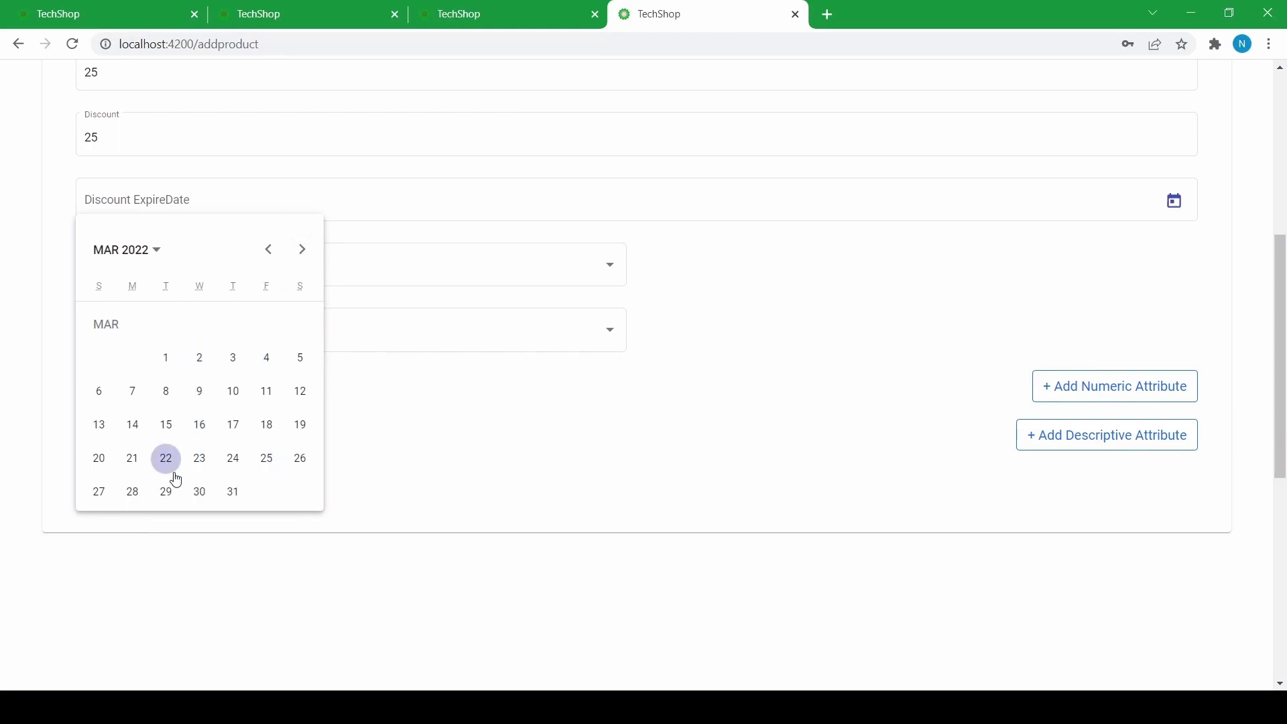
{"action": "left_click", "coordinate": [199, 491]}
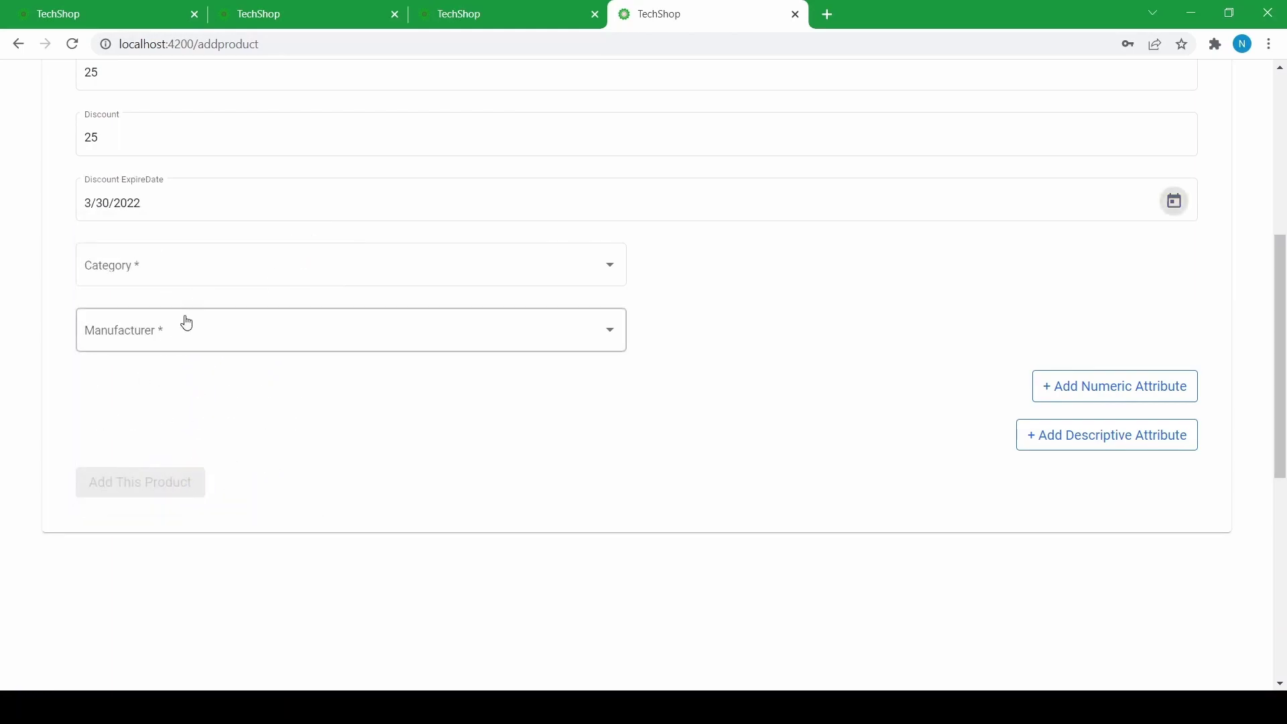
{"action": "scroll", "coordinate": [205, 310], "scroll_direction": "up", "scroll_amount": 3}
{"action": "scroll", "coordinate": [204, 309], "scroll_direction": "down", "scroll_amount": 2}
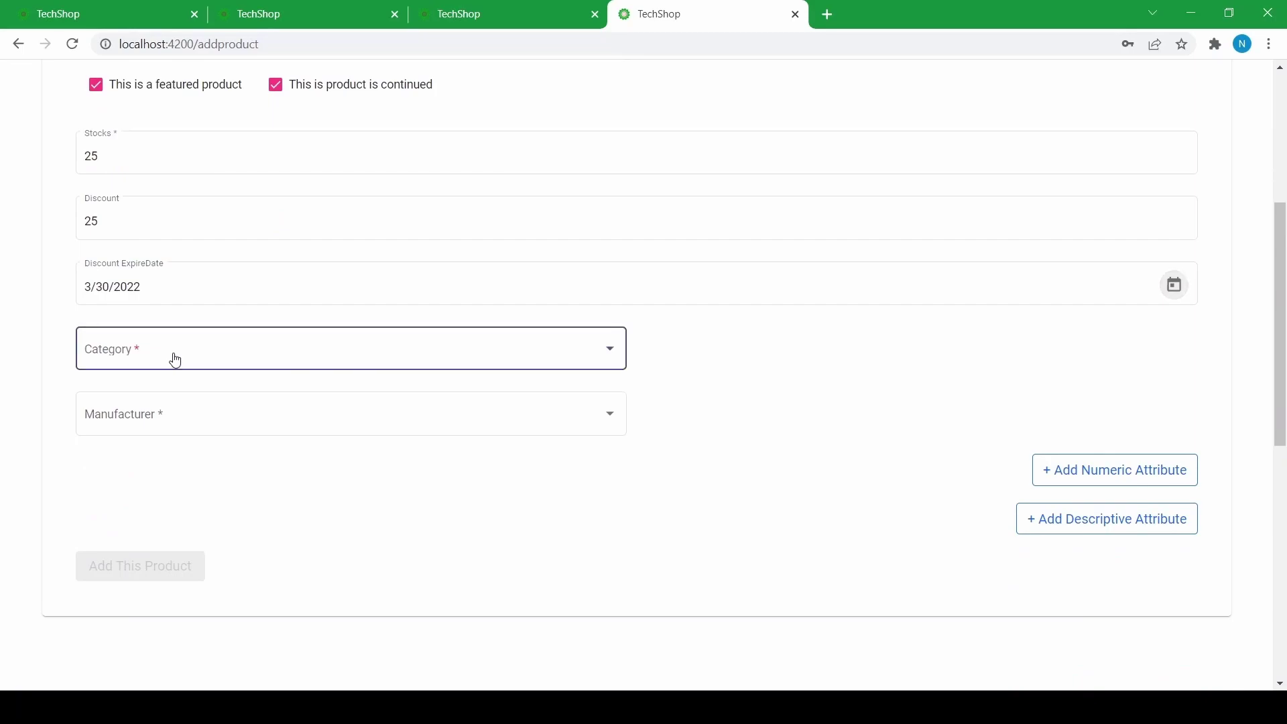
- Choose Desktop as the product category
{"action": "left_click", "coordinate": [172, 359]}
{"action": "scroll", "coordinate": [161, 415], "scroll_direction": "down", "scroll_amount": 3}
{"action": "scroll", "coordinate": [183, 437], "scroll_direction": "down", "scroll_amount": 5}
{"action": "scroll", "coordinate": [195, 452], "scroll_direction": "up", "scroll_amount": 5}
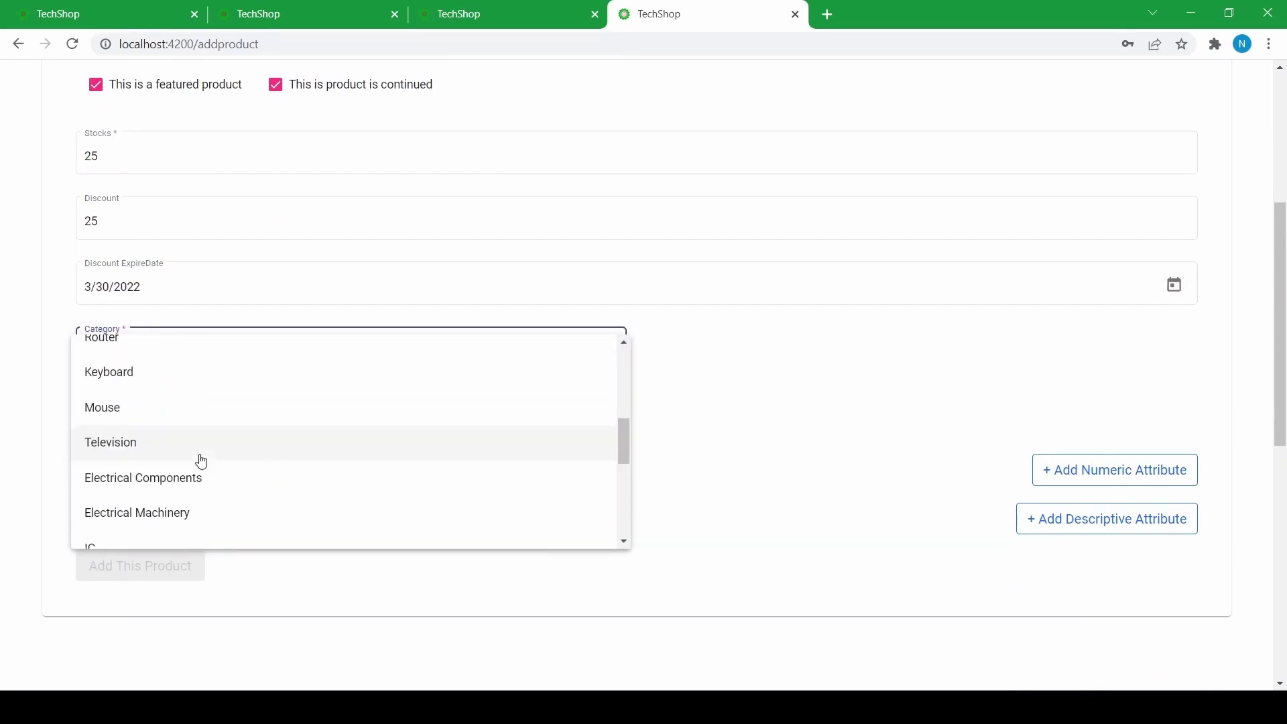
{"action": "scroll", "coordinate": [202, 460], "scroll_direction": "down", "scroll_amount": 4}
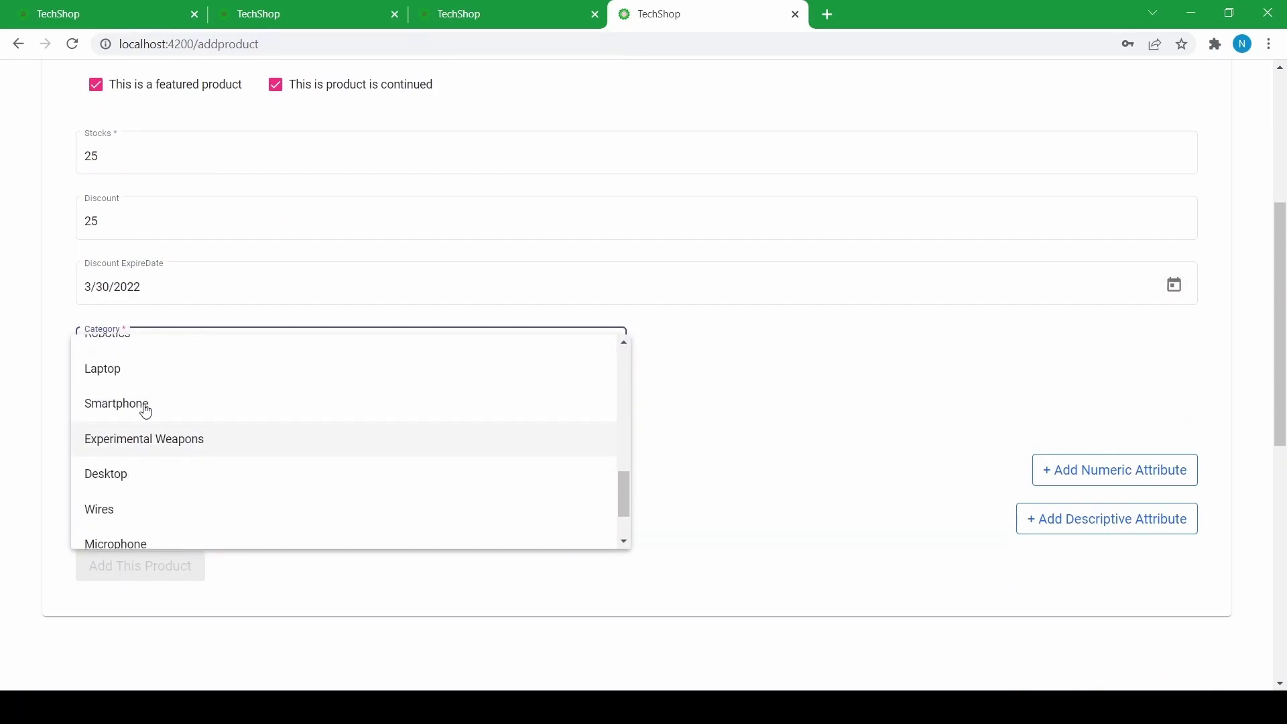
{"action": "left_click", "coordinate": [129, 476]}
{"action": "scroll", "coordinate": [353, 357], "scroll_direction": "down", "scroll_amount": 1}
- Choose Lenovo as the product manufacturer
{"action": "left_click", "coordinate": [348, 330]}
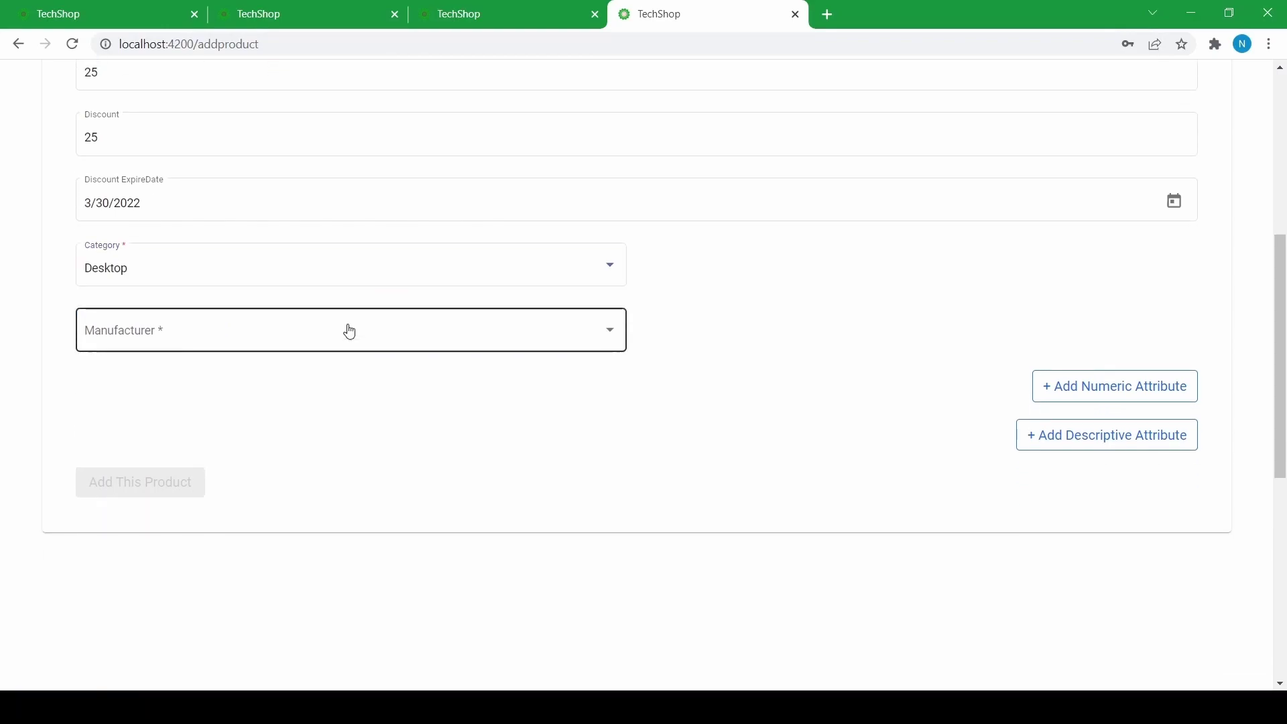
{"action": "scroll", "coordinate": [201, 376], "scroll_direction": "down", "scroll_amount": 5}
{"action": "scroll", "coordinate": [221, 402], "scroll_direction": "down", "scroll_amount": 5}
{"action": "scroll", "coordinate": [201, 409], "scroll_direction": "up", "scroll_amount": 5}
{"action": "scroll", "coordinate": [153, 396], "scroll_direction": "down", "scroll_amount": 1}
{"action": "left_click", "coordinate": [136, 347]}
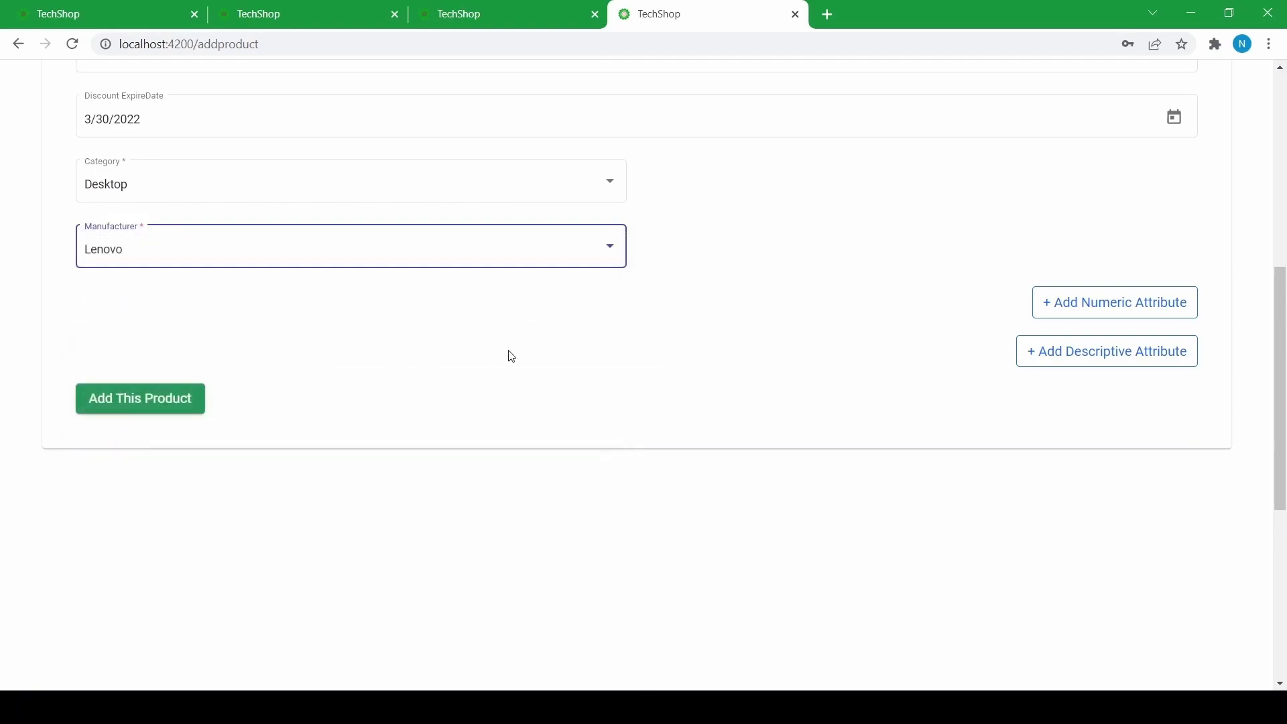
{"action": "scroll", "coordinate": [911, 271], "scroll_direction": "down", "scroll_amount": 3}
{"action": "scroll", "coordinate": [920, 242], "scroll_direction": "up", "scroll_amount": 2}
{"action": "scroll", "coordinate": [882, 262], "scroll_direction": "up", "scroll_amount": 7}
{"action": "scroll", "coordinate": [882, 262], "scroll_direction": "down", "scroll_amount": 6}
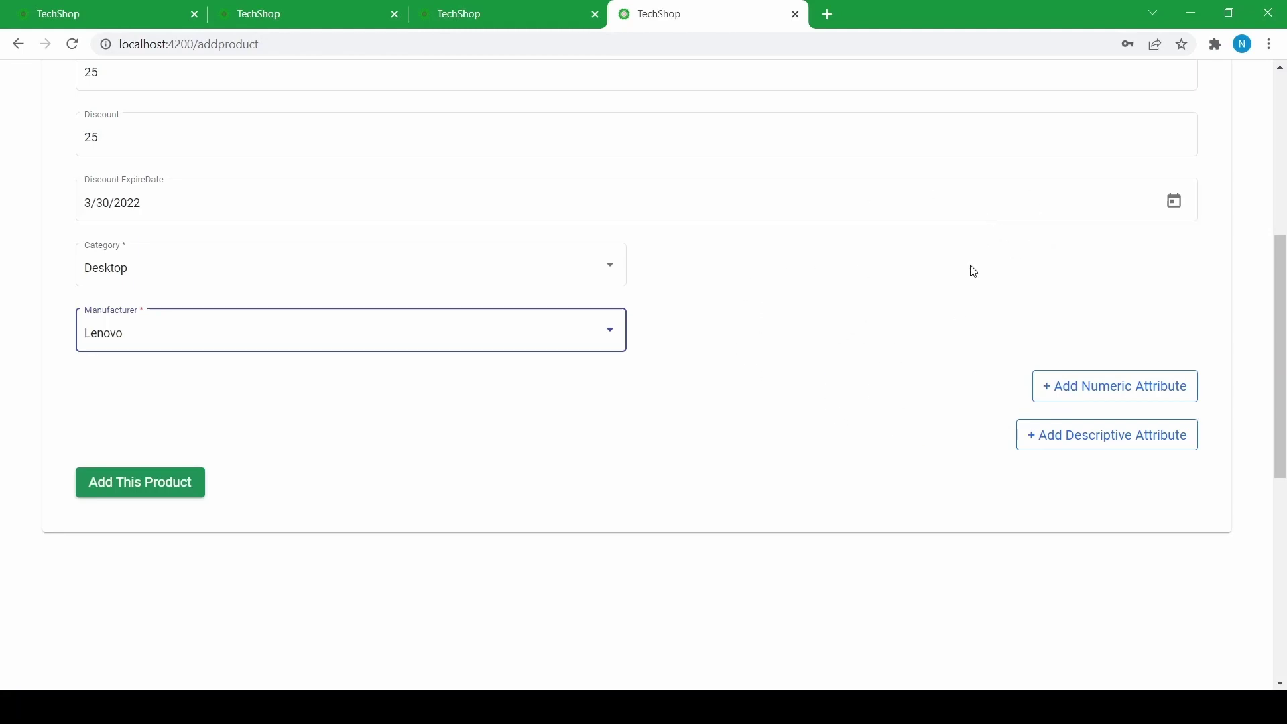
{"action": "scroll", "coordinate": [851, 304], "scroll_direction": "up", "scroll_amount": 4}
{"action": "scroll", "coordinate": [848, 316], "scroll_direction": "down", "scroll_amount": 5}
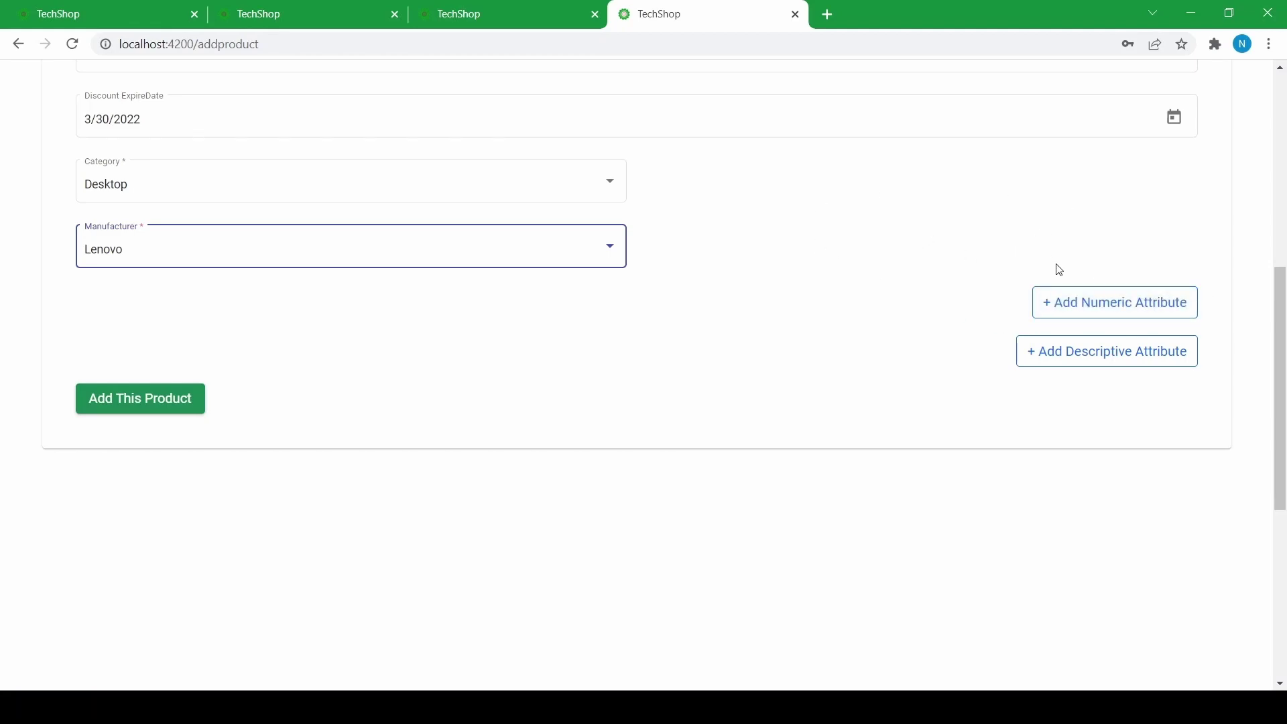
- Add a numeric attribute RAM / GB with value 8
{"action": "left_click", "coordinate": [1064, 302]}
{"action": "scroll", "coordinate": [302, 261], "scroll_direction": "down", "scroll_amount": 1}
{"action": "left_click", "coordinate": [284, 242]}
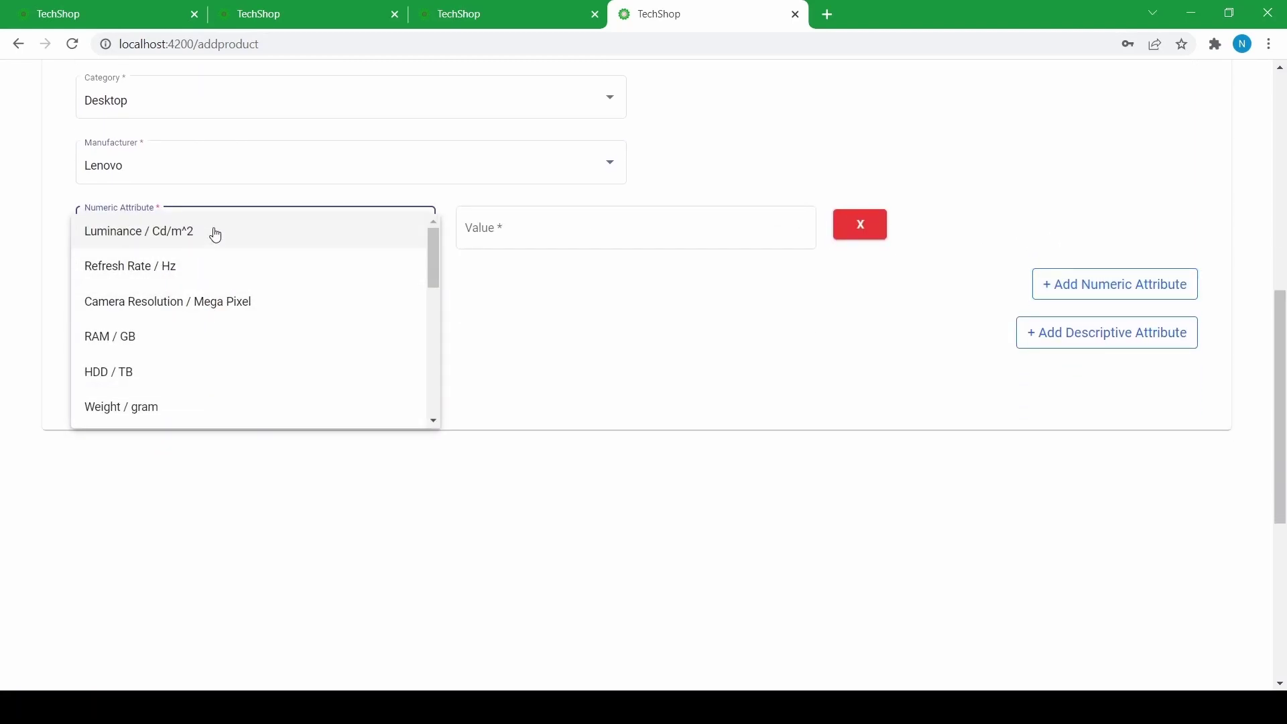
{"action": "scroll", "coordinate": [180, 277], "scroll_direction": "down", "scroll_amount": 4}
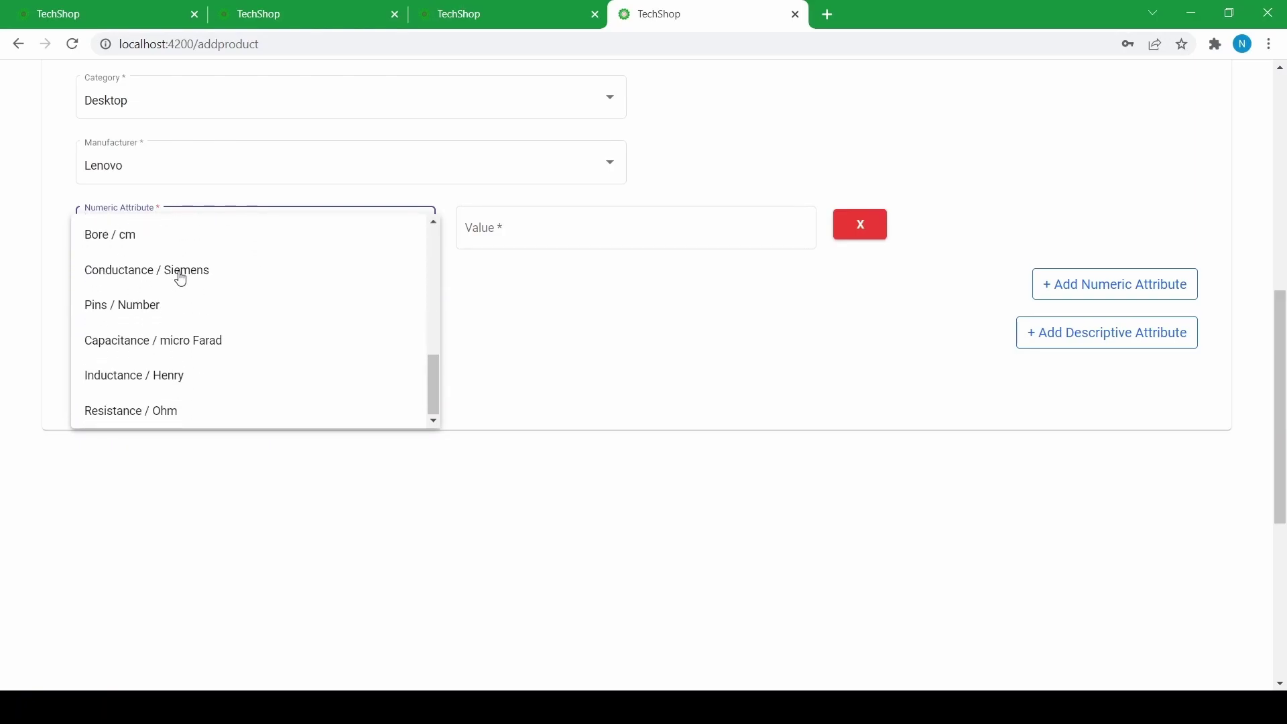
{"action": "scroll", "coordinate": [155, 332], "scroll_direction": "up", "scroll_amount": 6}
{"action": "scroll", "coordinate": [155, 332], "scroll_direction": "up", "scroll_amount": 3}
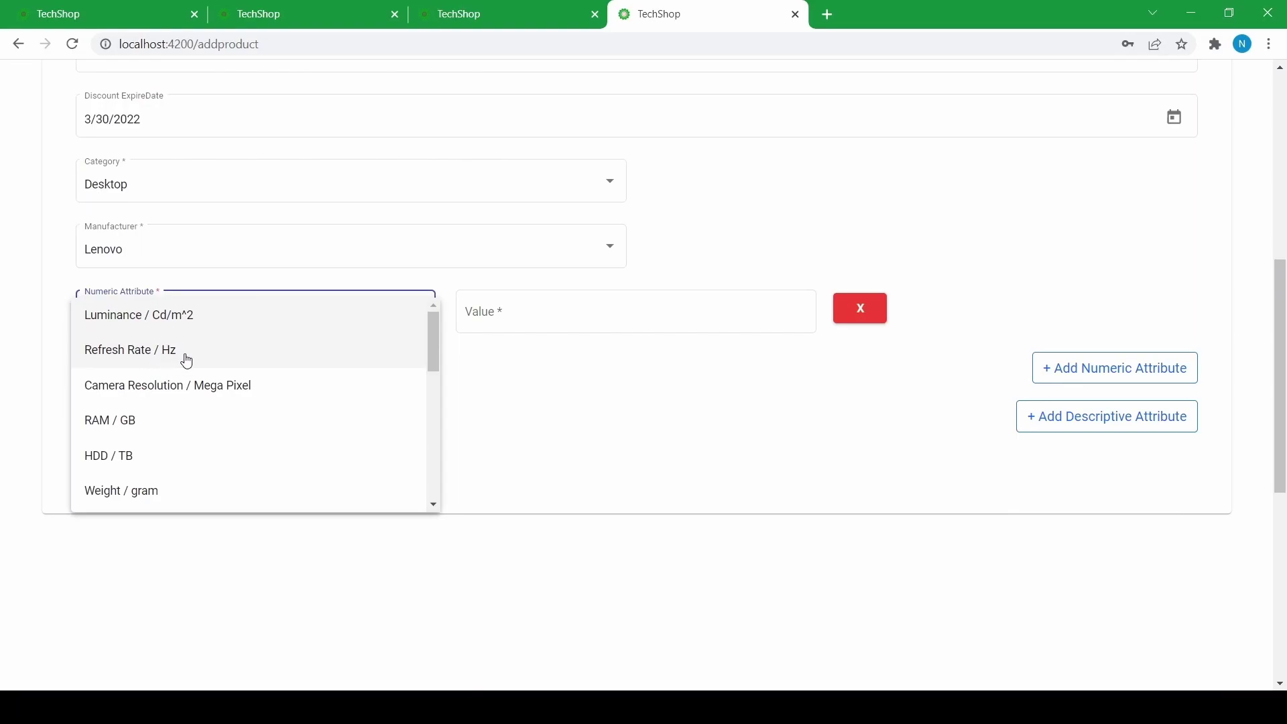
{"action": "left_click", "coordinate": [178, 420]}
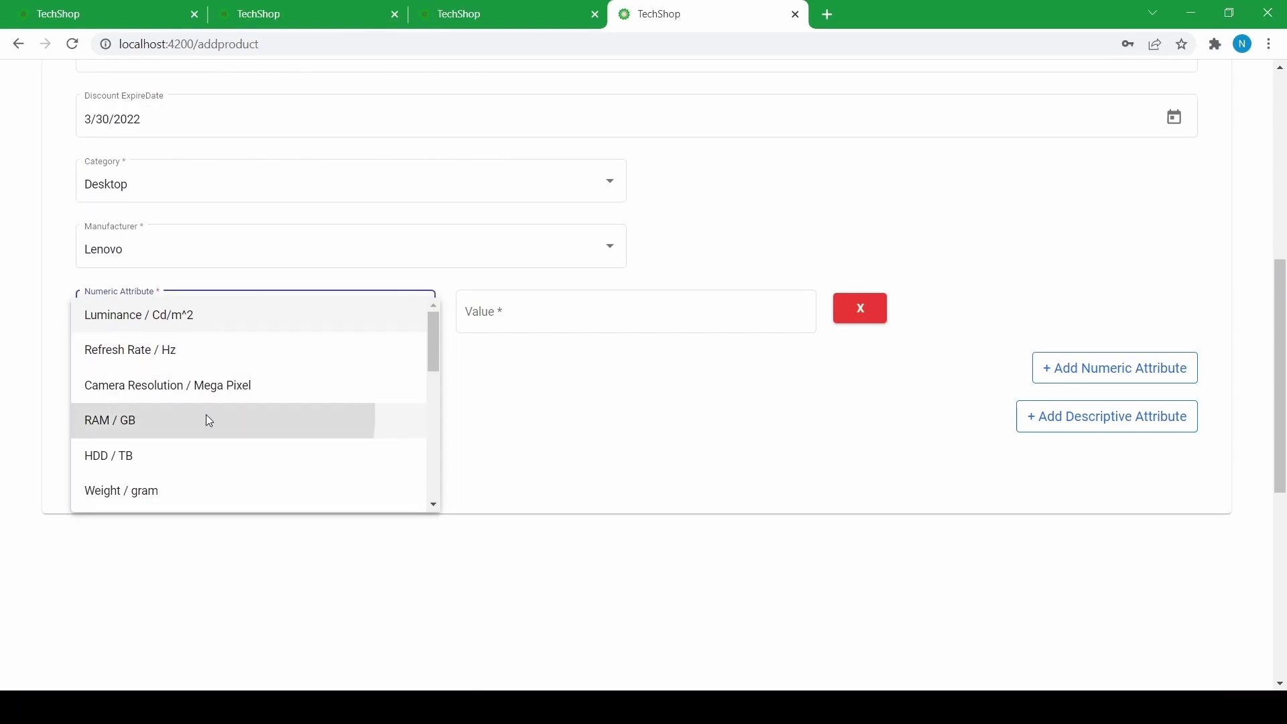
{"action": "left_click", "coordinate": [505, 309]}
{"action": "type", "text": "8"}
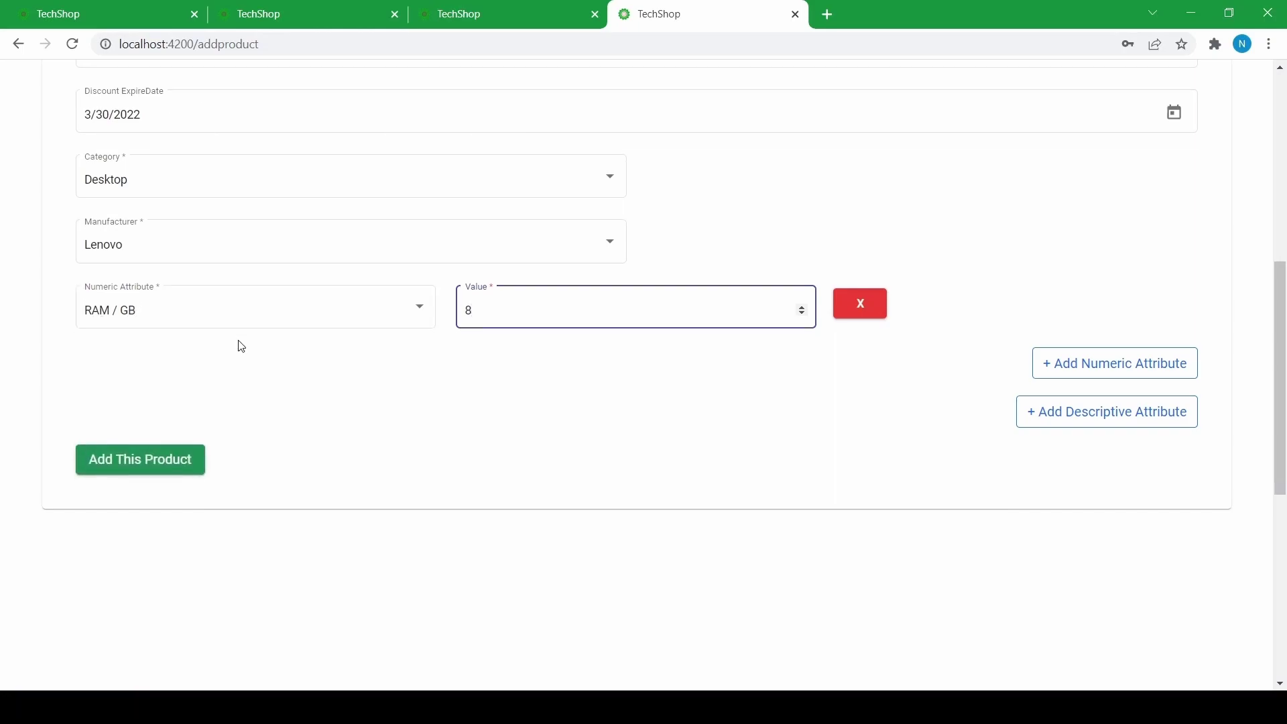
{"action": "scroll", "coordinate": [242, 346], "scroll_direction": "down", "scroll_amount": 1}
- Add a second numeric attribute HDD / TB with value 2
{"action": "left_click", "coordinate": [1052, 288]}
{"action": "left_click", "coordinate": [171, 310]}
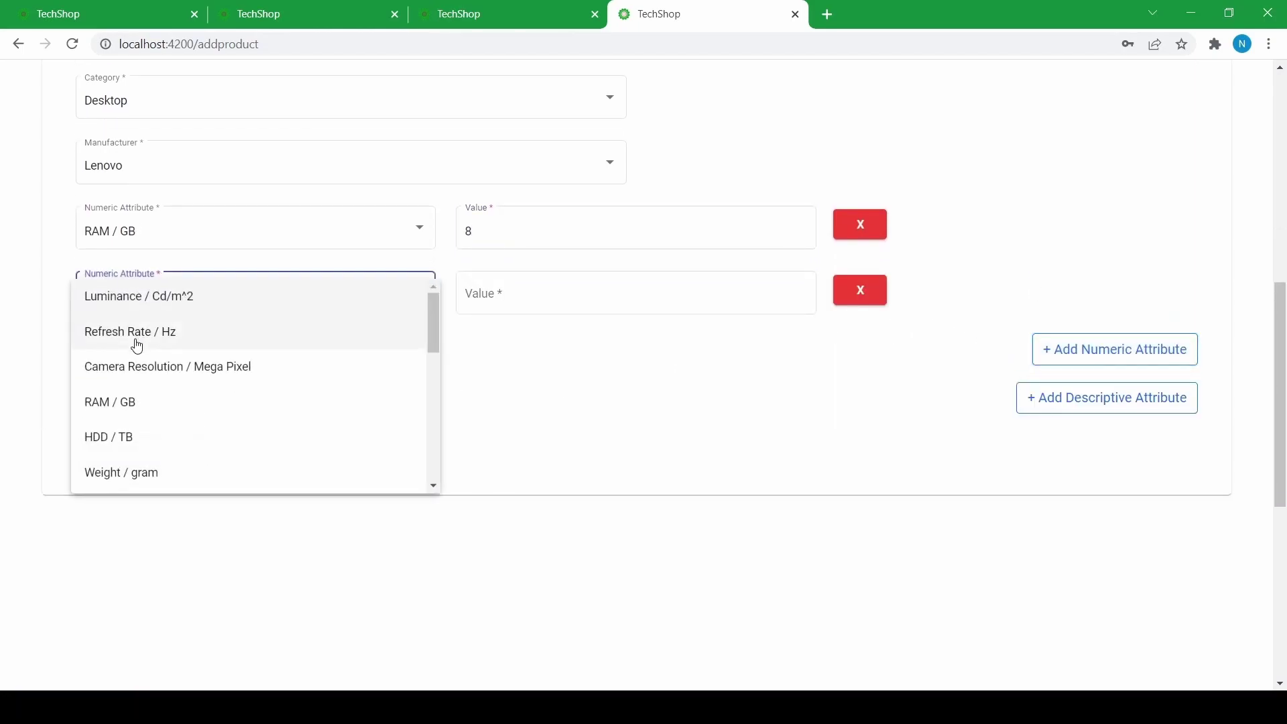
{"action": "scroll", "coordinate": [113, 404], "scroll_direction": "down", "scroll_amount": 3}
{"action": "scroll", "coordinate": [121, 389], "scroll_direction": "up", "scroll_amount": 2}
{"action": "left_click", "coordinate": [134, 354]}
{"action": "left_click", "coordinate": [502, 300]}
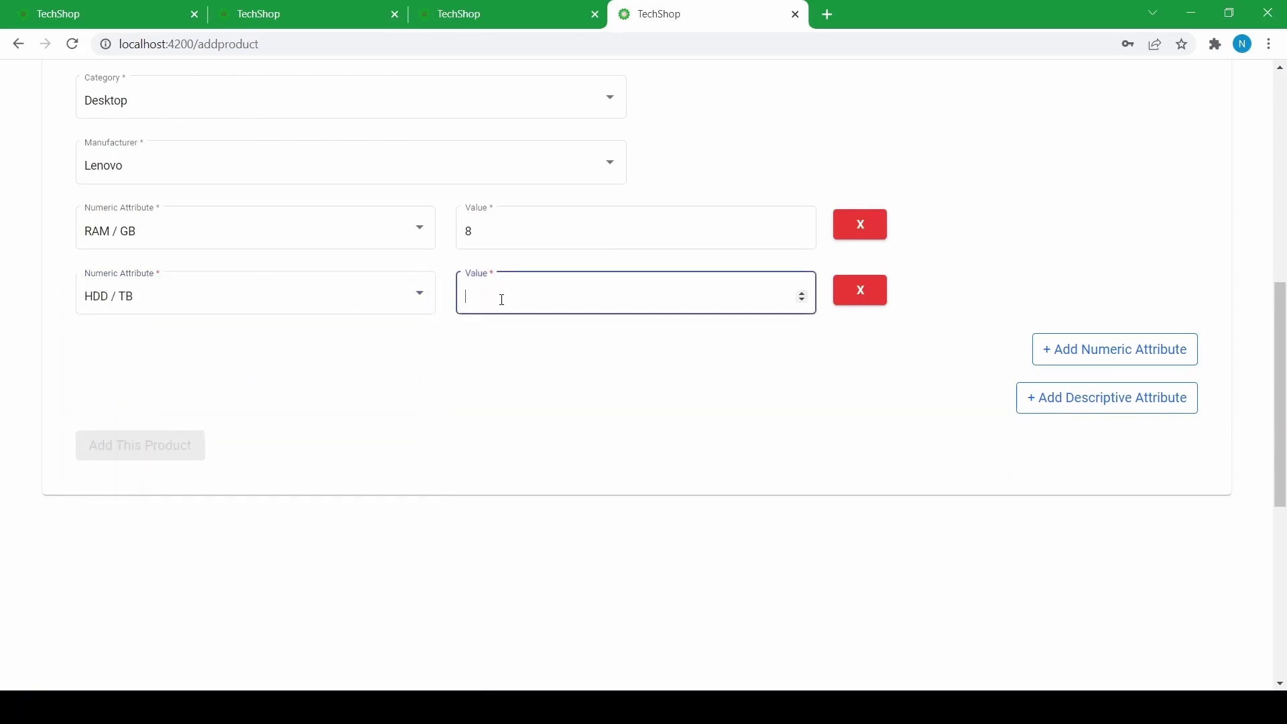
{"action": "type", "text": "2"}
- Add a Weight / gram attribute with value 5000
{"action": "left_click", "coordinate": [1144, 350]}
{"action": "scroll", "coordinate": [331, 336], "scroll_direction": "down", "scroll_amount": 2}
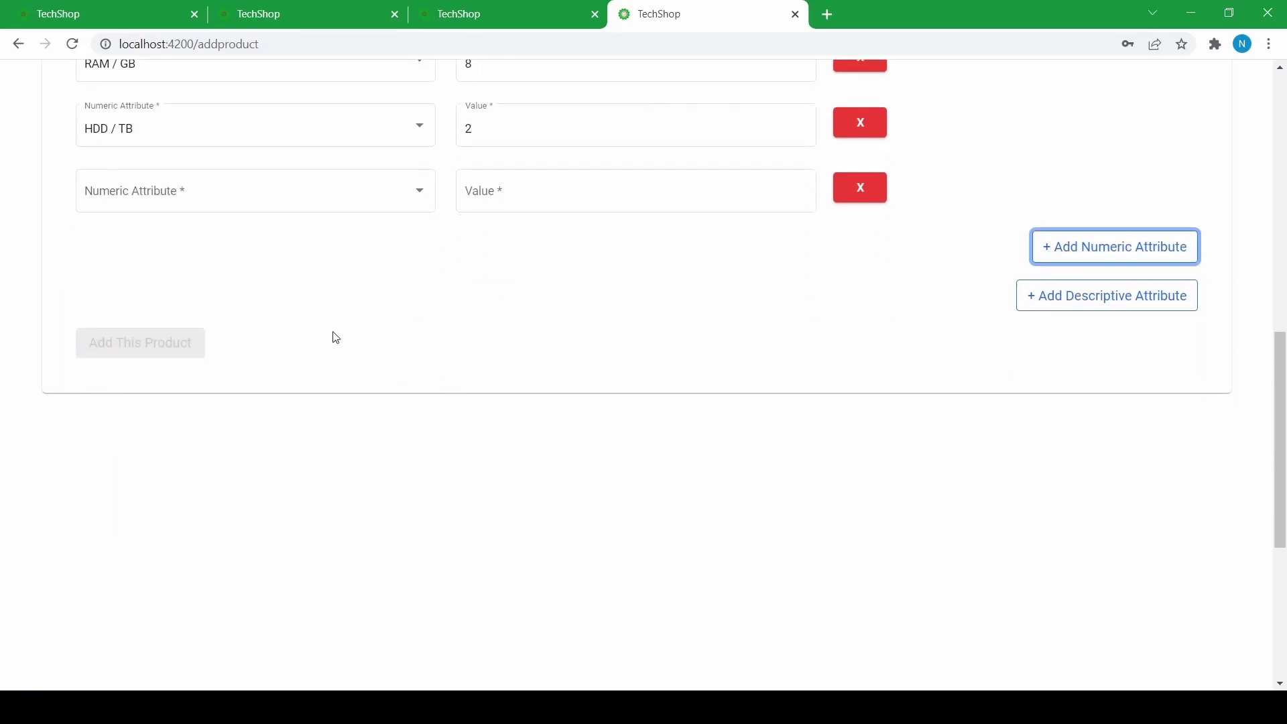
{"action": "left_click", "coordinate": [266, 203]}
{"action": "scroll", "coordinate": [161, 282], "scroll_direction": "down", "scroll_amount": 2}
{"action": "left_click", "coordinate": [152, 288]}
{"action": "left_click", "coordinate": [509, 189]}
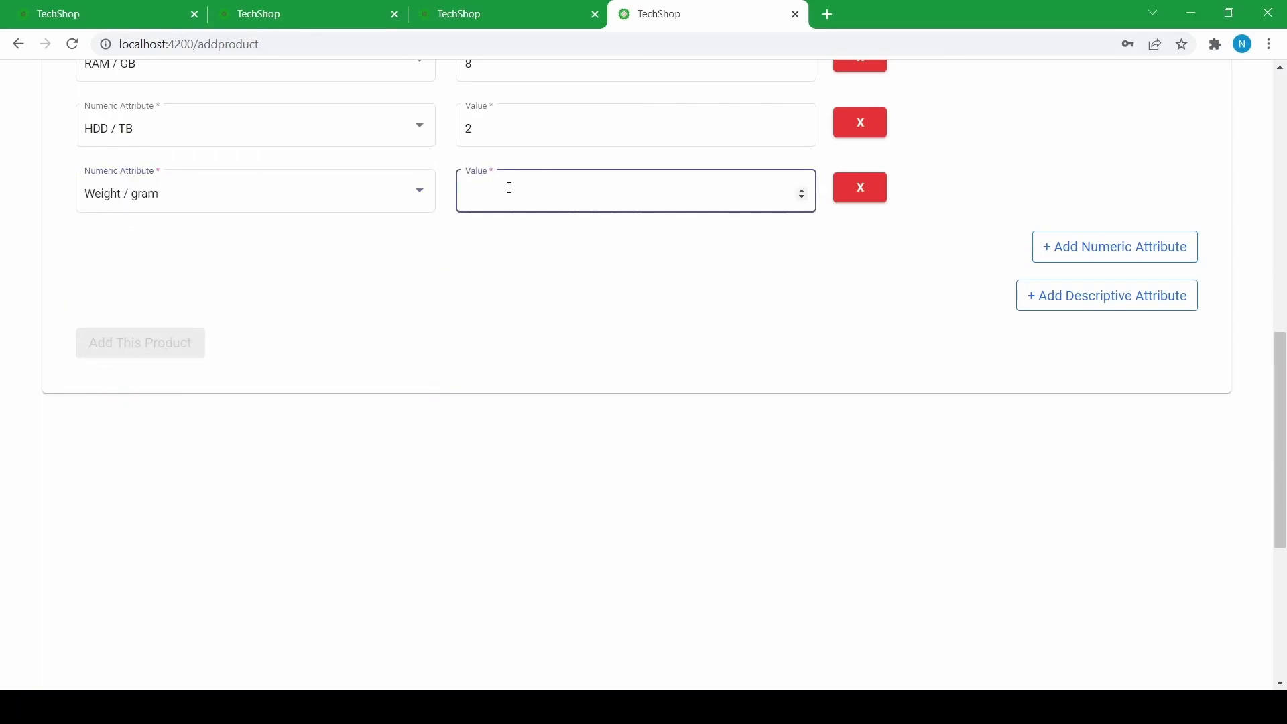
{"action": "type", "text": "50000"}
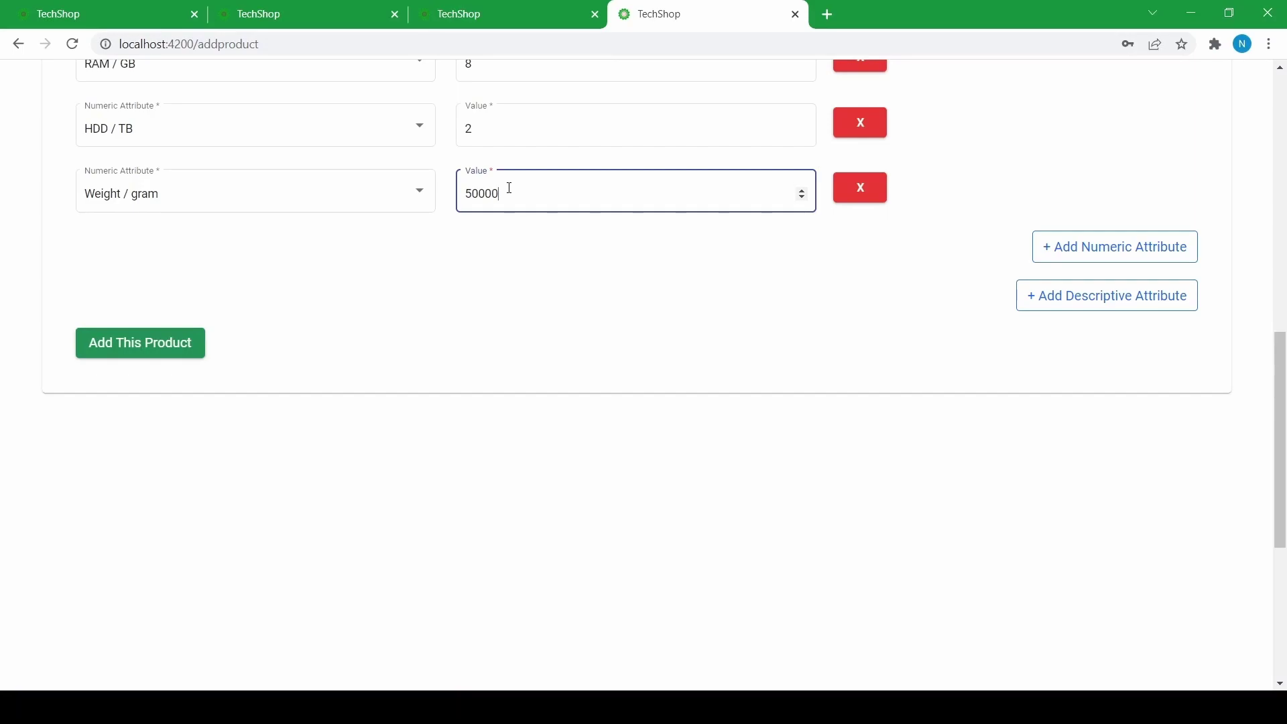
- Add a Screen / inch attribute with value 20
{"action": "left_click", "coordinate": [1060, 256]}
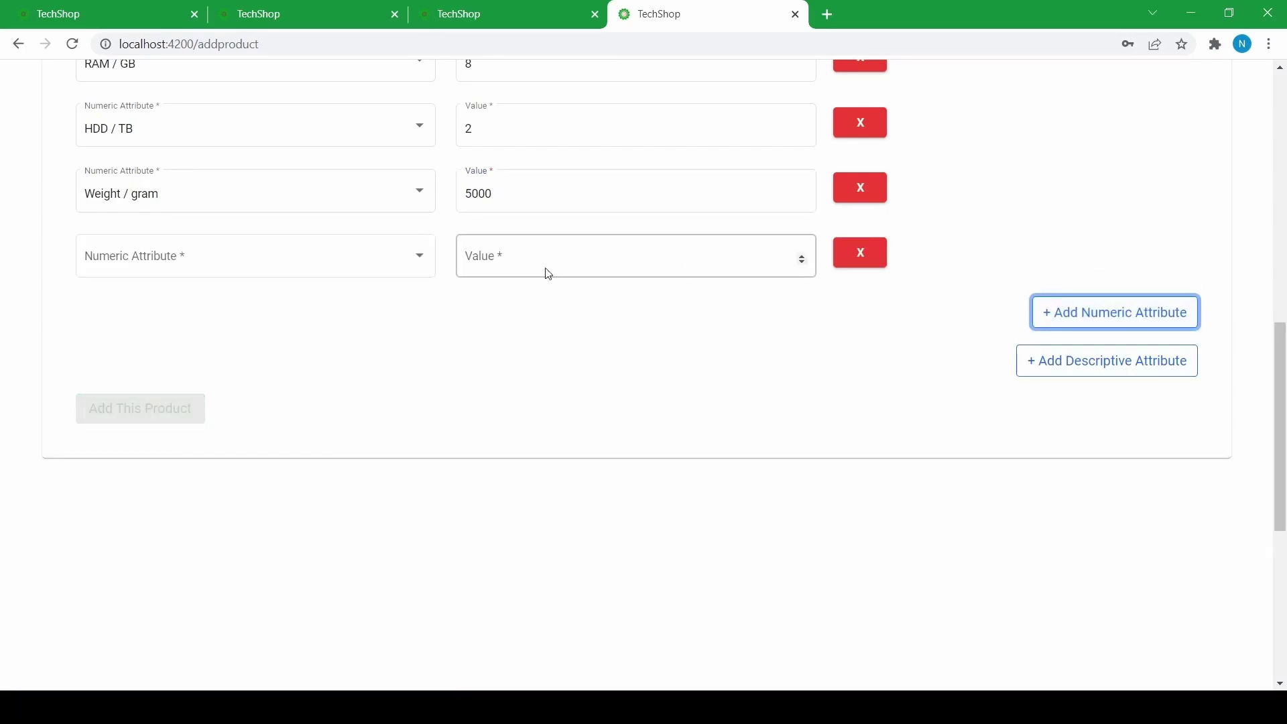
{"action": "left_click", "coordinate": [346, 247]}
{"action": "scroll", "coordinate": [178, 348], "scroll_direction": "down", "scroll_amount": 1}
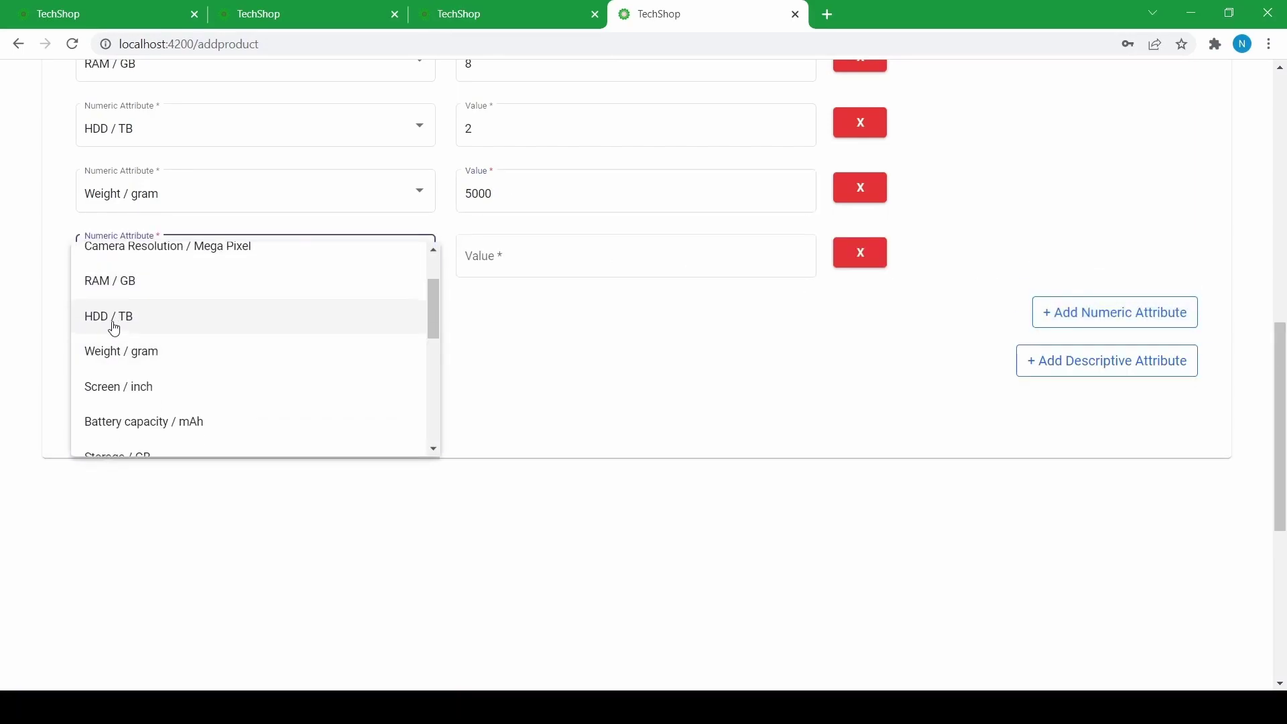
{"action": "scroll", "coordinate": [98, 349], "scroll_direction": "down", "scroll_amount": 2}
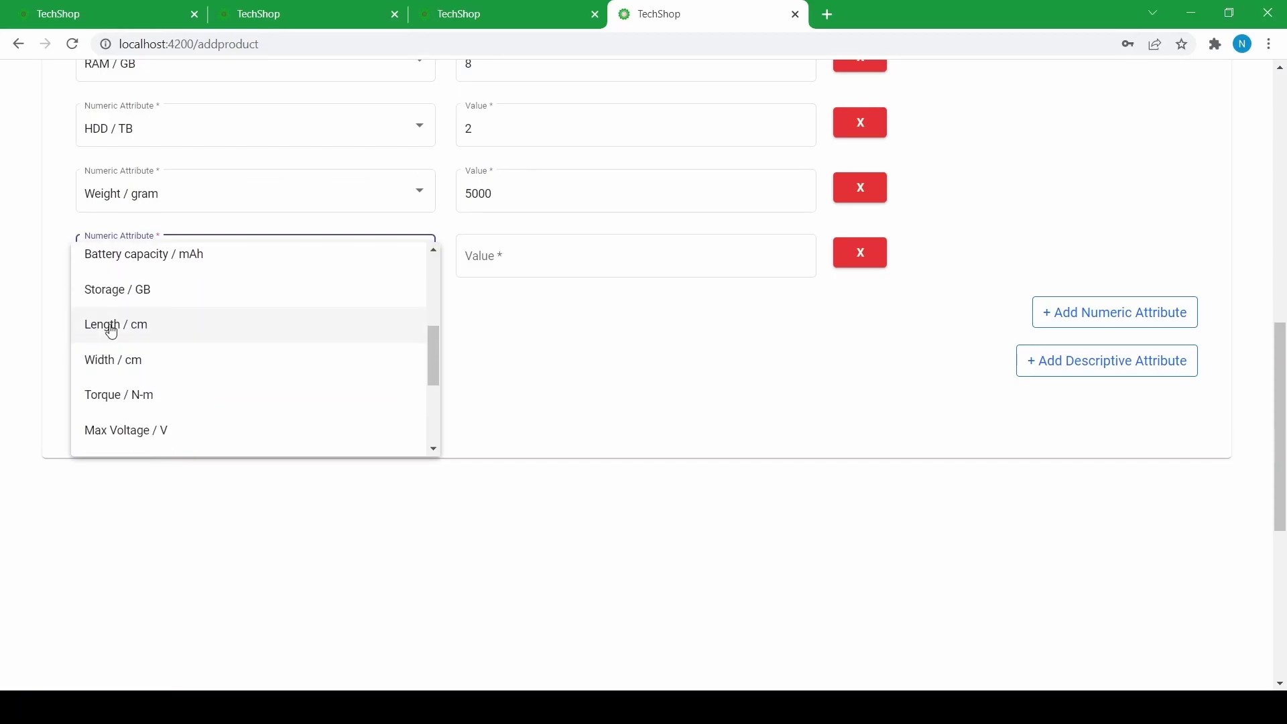
{"action": "scroll", "coordinate": [103, 328], "scroll_direction": "up", "scroll_amount": 1}
{"action": "left_click", "coordinate": [111, 314]}
{"action": "left_click", "coordinate": [543, 261]}
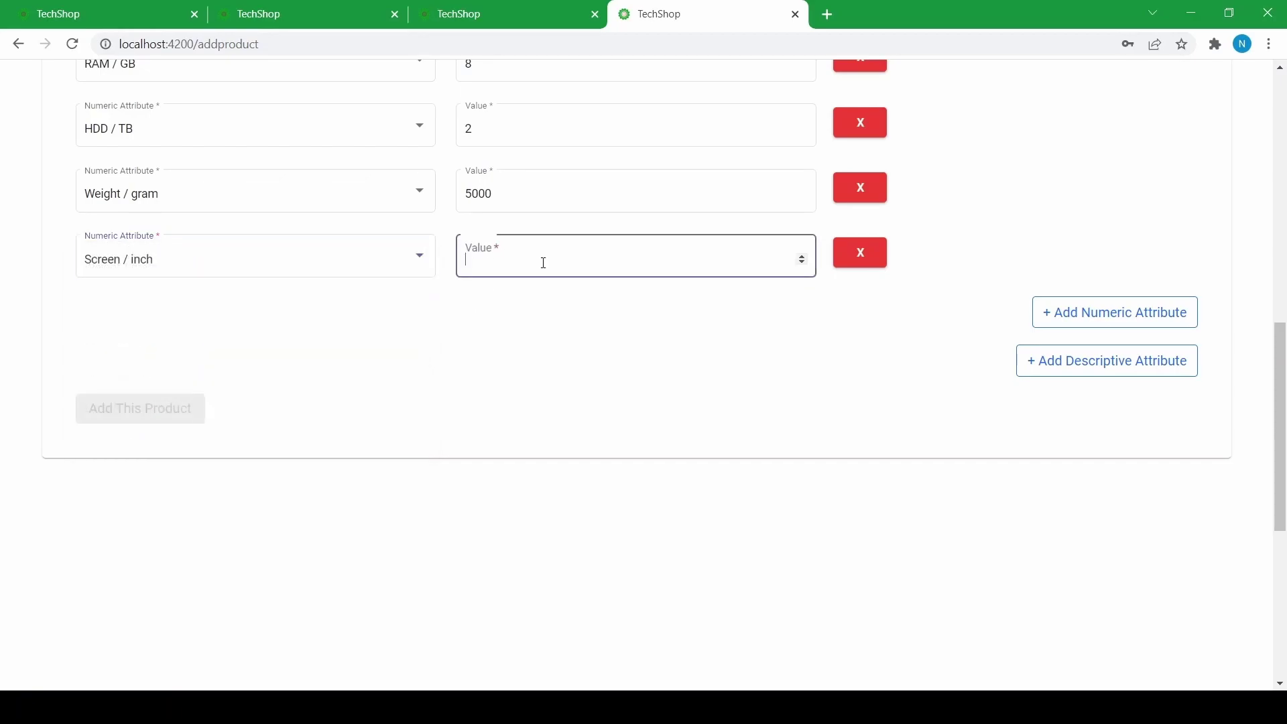
{"action": "type", "text": "20"}
- Add a Refresh Rate / Hz attribute of 144, then add a blank descriptive attribute row
{"action": "left_click", "coordinate": [1170, 314]}
{"action": "scroll", "coordinate": [172, 340], "scroll_direction": "down", "scroll_amount": 1}
{"action": "left_click", "coordinate": [172, 247]}
{"action": "scroll", "coordinate": [144, 335], "scroll_direction": "down", "scroll_amount": 3}
{"action": "scroll", "coordinate": [112, 408], "scroll_direction": "down", "scroll_amount": 2}
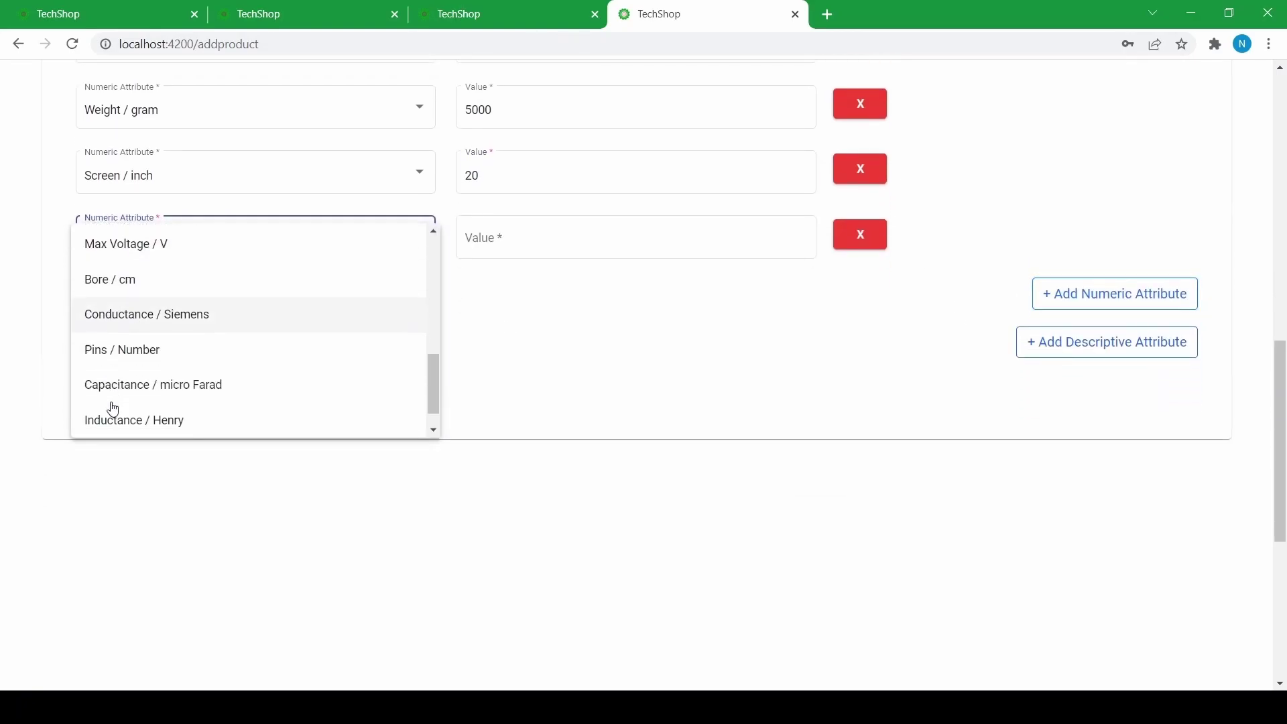
{"action": "scroll", "coordinate": [112, 408], "scroll_direction": "up", "scroll_amount": 4}
{"action": "scroll", "coordinate": [117, 387], "scroll_direction": "down", "scroll_amount": 4}
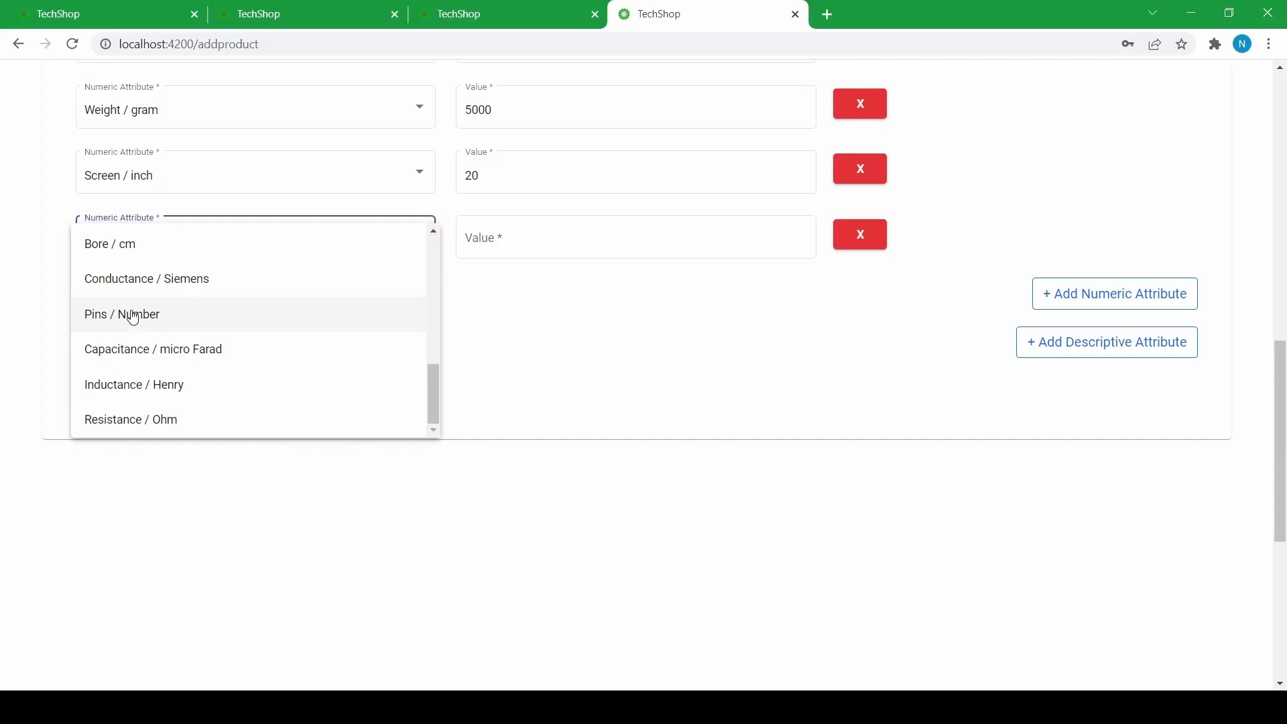
{"action": "scroll", "coordinate": [133, 373], "scroll_direction": "up", "scroll_amount": 3}
{"action": "scroll", "coordinate": [106, 374], "scroll_direction": "down", "scroll_amount": 2}
{"action": "scroll", "coordinate": [129, 379], "scroll_direction": "up", "scroll_amount": 3}
{"action": "scroll", "coordinate": [106, 354], "scroll_direction": "up", "scroll_amount": 2}
{"action": "scroll", "coordinate": [103, 365], "scroll_direction": "down", "scroll_amount": 2}
{"action": "scroll", "coordinate": [101, 374], "scroll_direction": "up", "scroll_amount": 2}
{"action": "scroll", "coordinate": [103, 335], "scroll_direction": "up", "scroll_amount": 2}
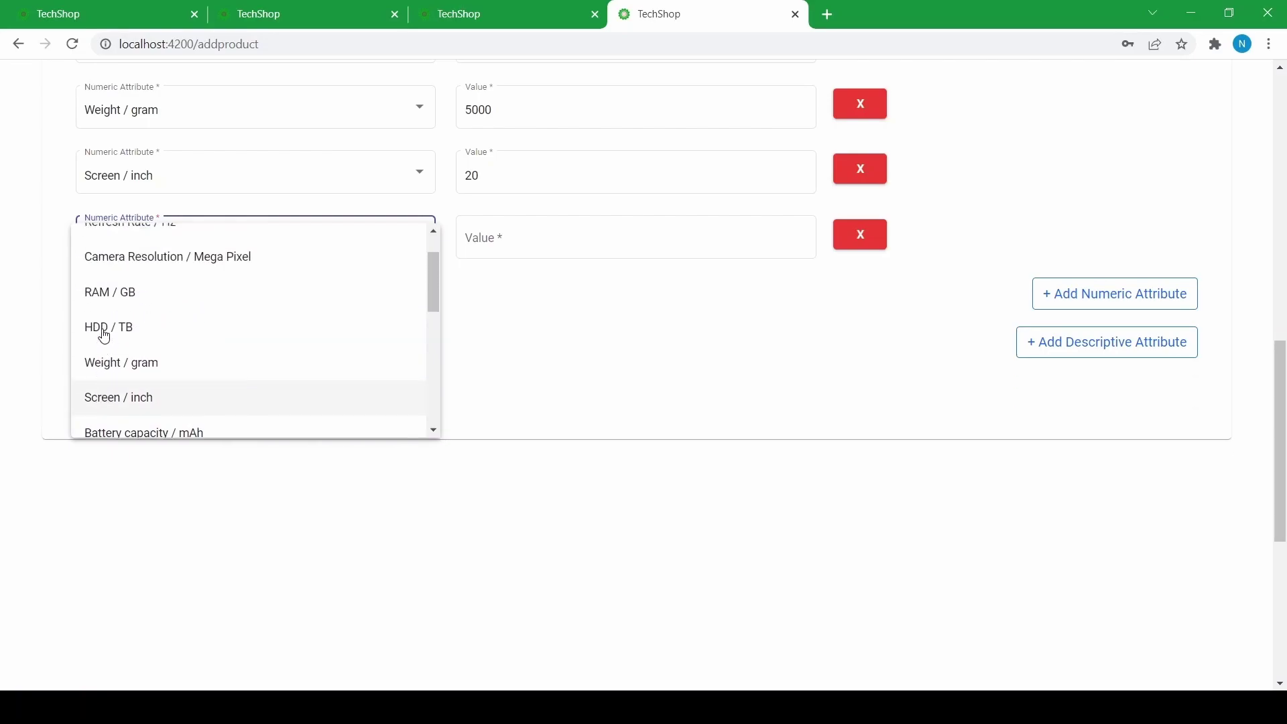
{"action": "scroll", "coordinate": [100, 362], "scroll_direction": "down", "scroll_amount": 3}
{"action": "scroll", "coordinate": [108, 362], "scroll_direction": "down", "scroll_amount": 2}
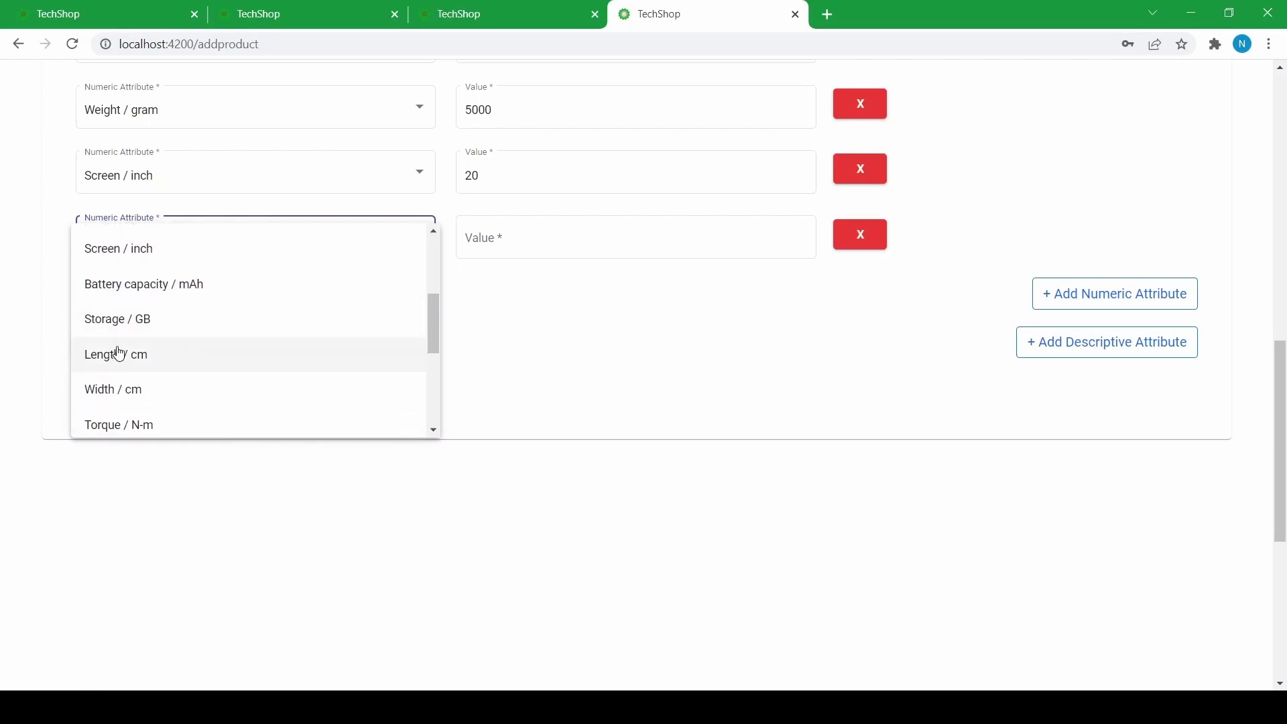
{"action": "scroll", "coordinate": [114, 375], "scroll_direction": "down", "scroll_amount": 7}
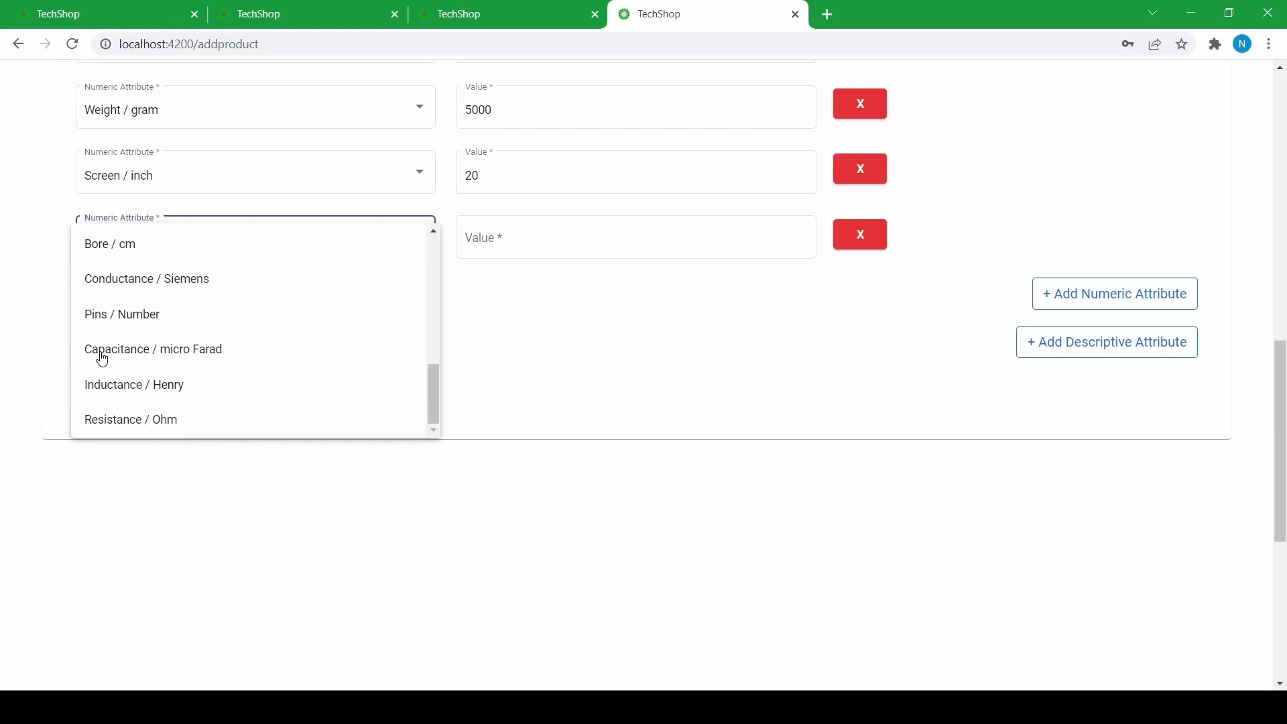
{"action": "scroll", "coordinate": [259, 385], "scroll_direction": "up", "scroll_amount": 13}
{"action": "scroll", "coordinate": [210, 374], "scroll_direction": "down", "scroll_amount": 5}
{"action": "scroll", "coordinate": [210, 373], "scroll_direction": "up", "scroll_amount": 5}
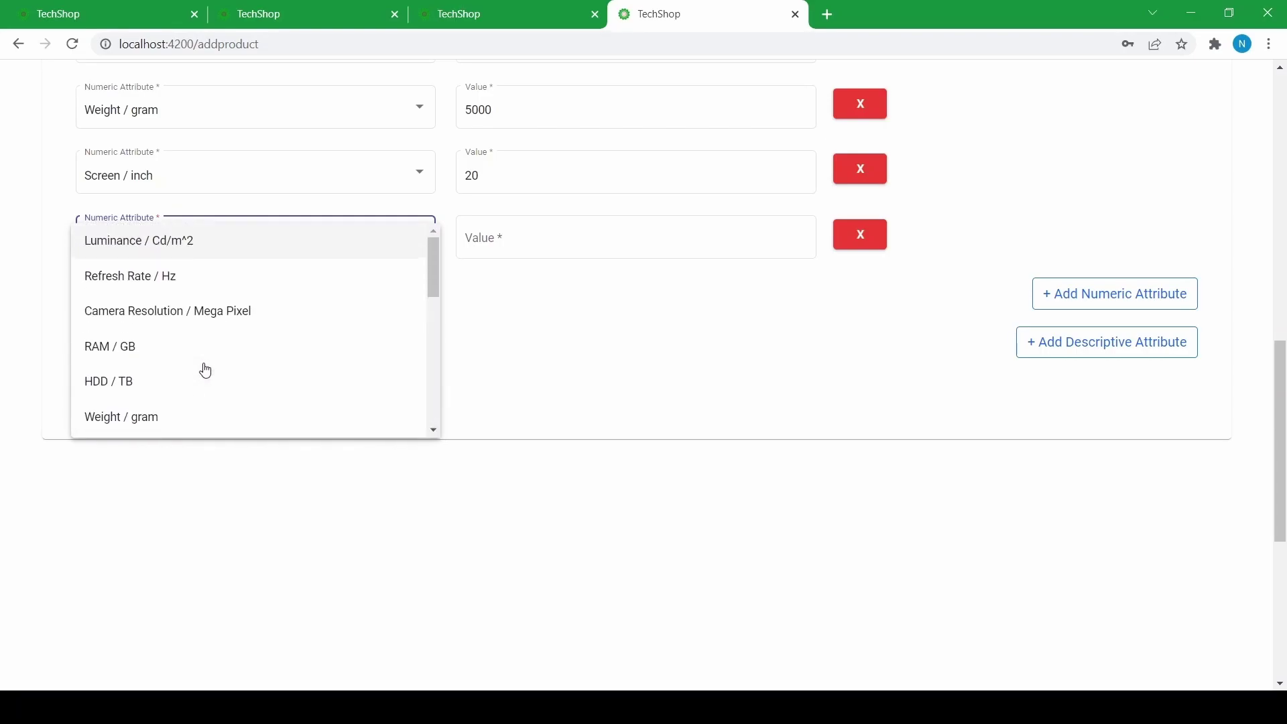
{"action": "left_click", "coordinate": [168, 278]}
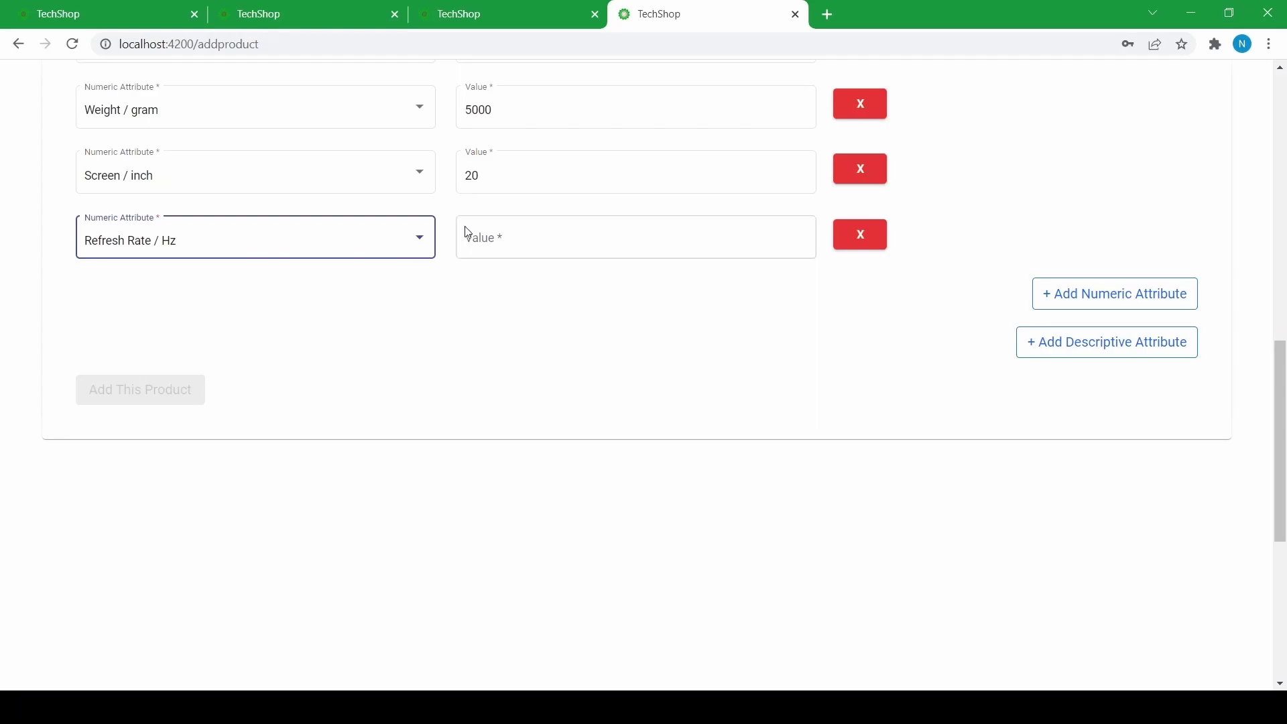
{"action": "scroll", "coordinate": [496, 245], "scroll_direction": "up", "scroll_amount": 3}
{"action": "left_click", "coordinate": [487, 395]}
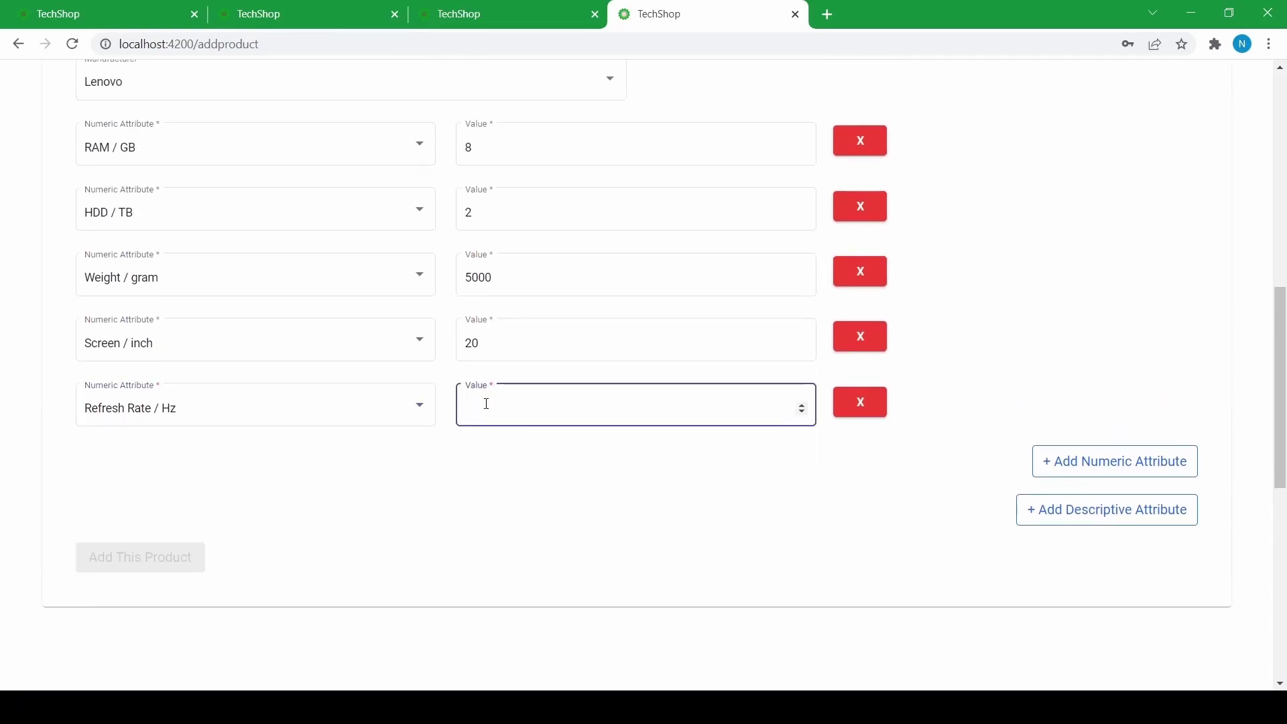
{"action": "type", "text": "144"}
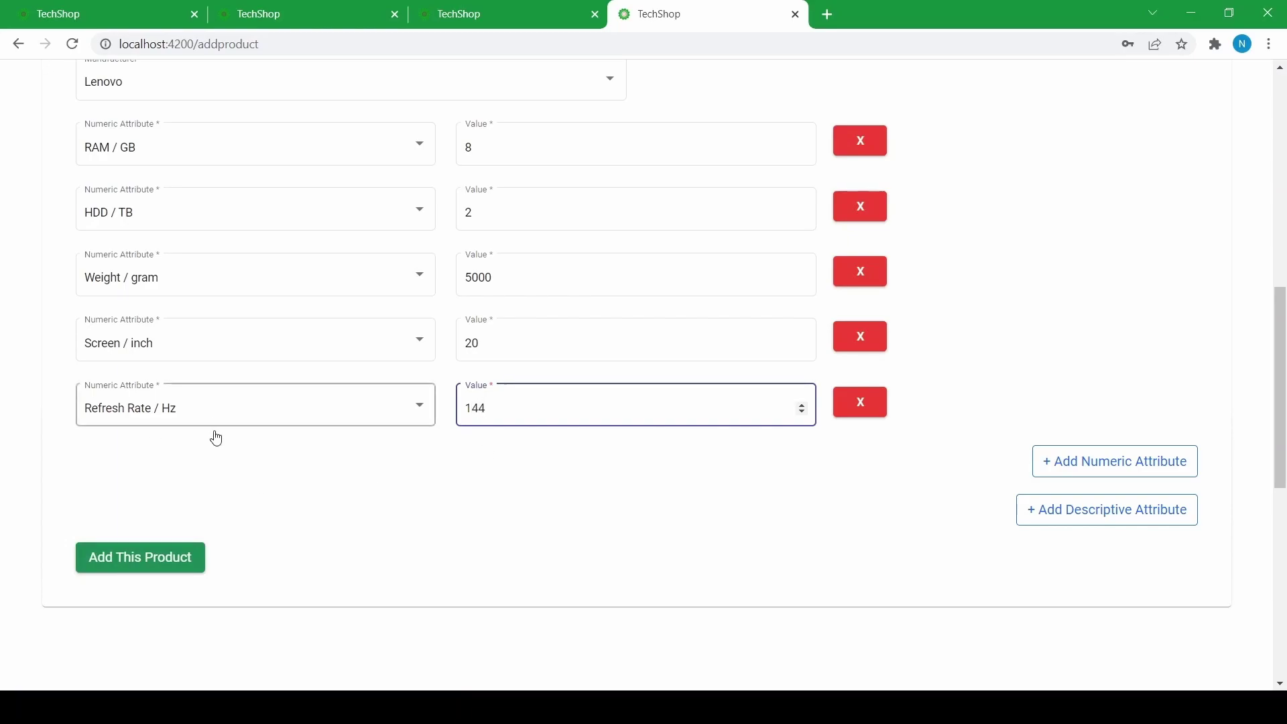
{"action": "scroll", "coordinate": [622, 435], "scroll_direction": "down", "scroll_amount": 3}
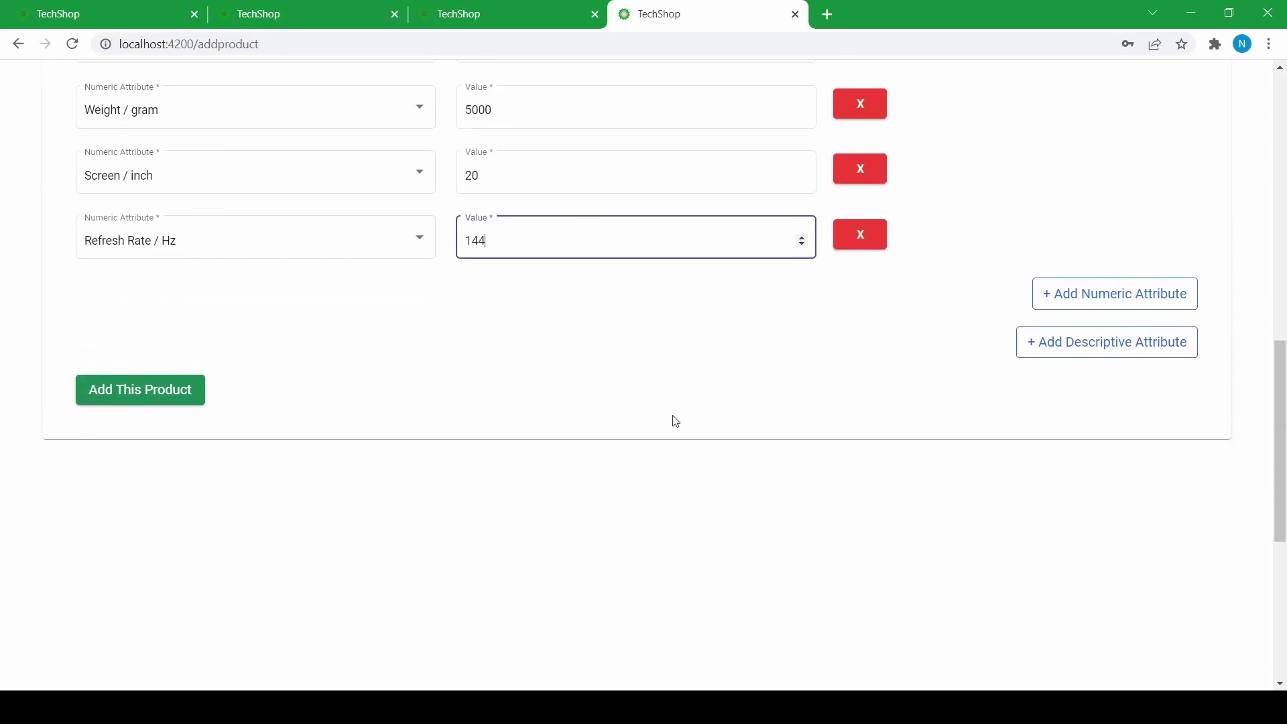
{"action": "left_click", "coordinate": [1026, 344]}
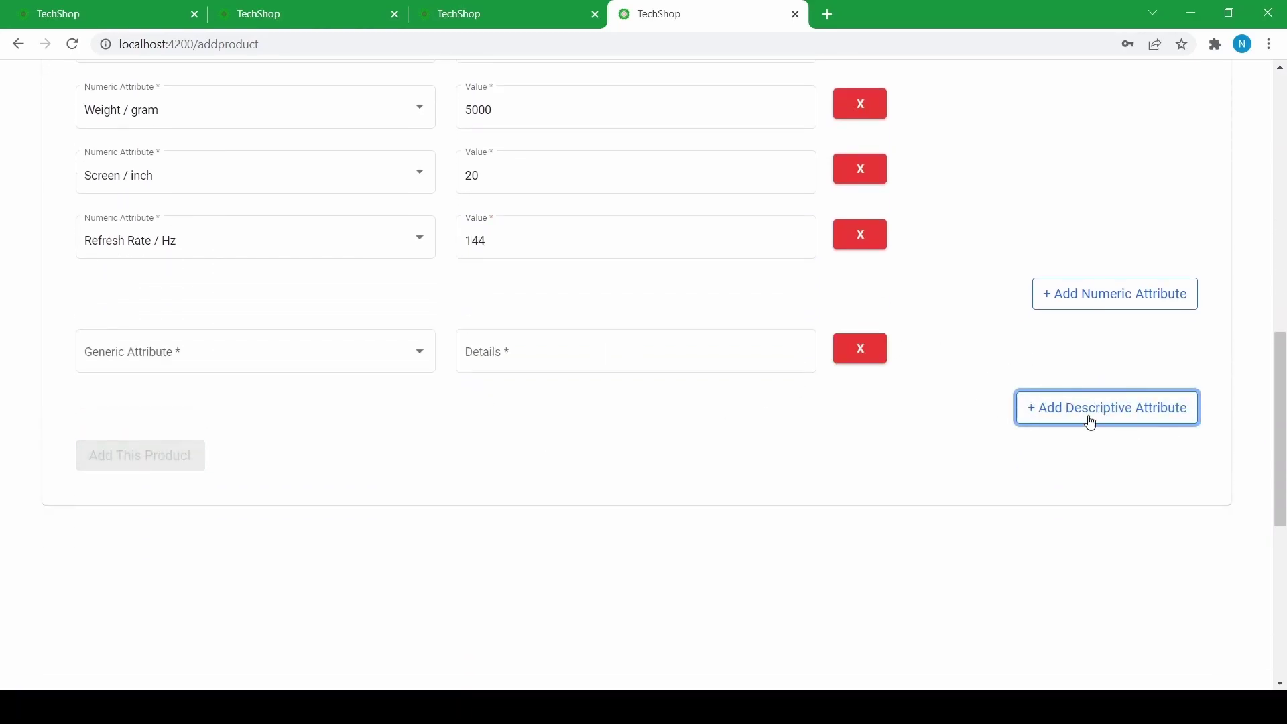
- Set the first descriptive attribute to Video Card with details 'AMD ULTRA'
{"action": "left_click", "coordinate": [267, 356]}
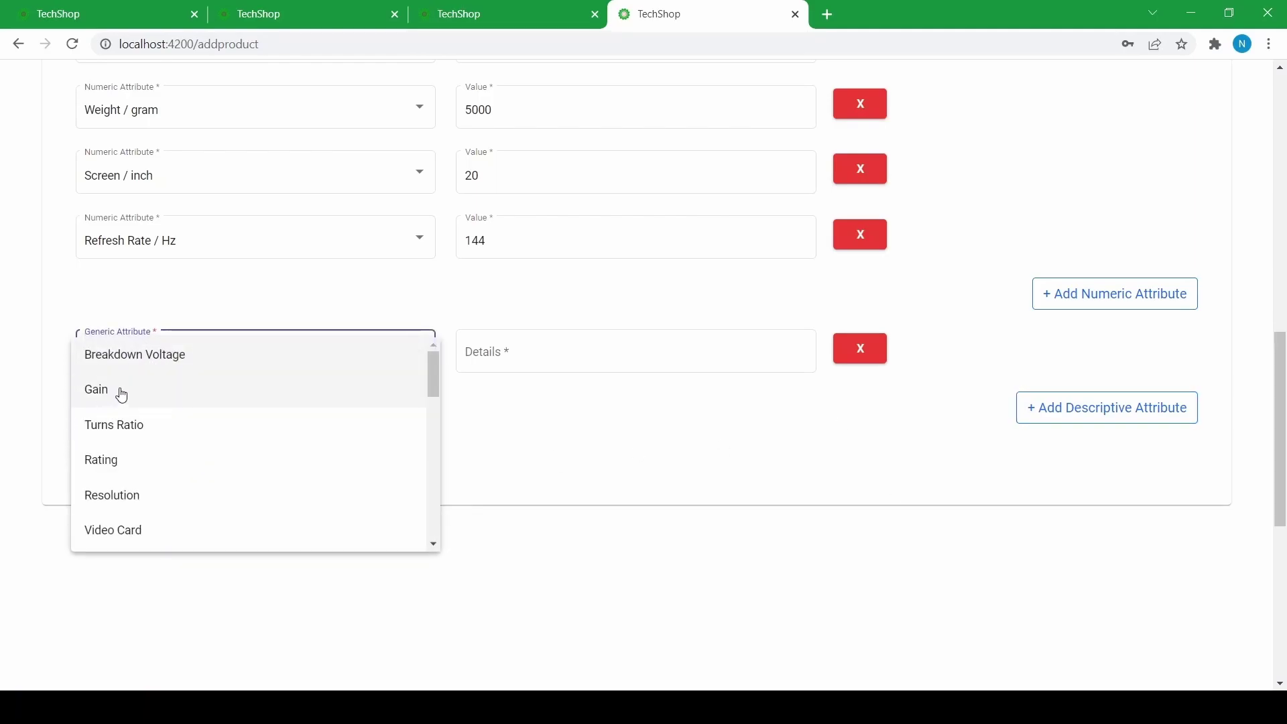
{"action": "scroll", "coordinate": [118, 413], "scroll_direction": "down", "scroll_amount": 1}
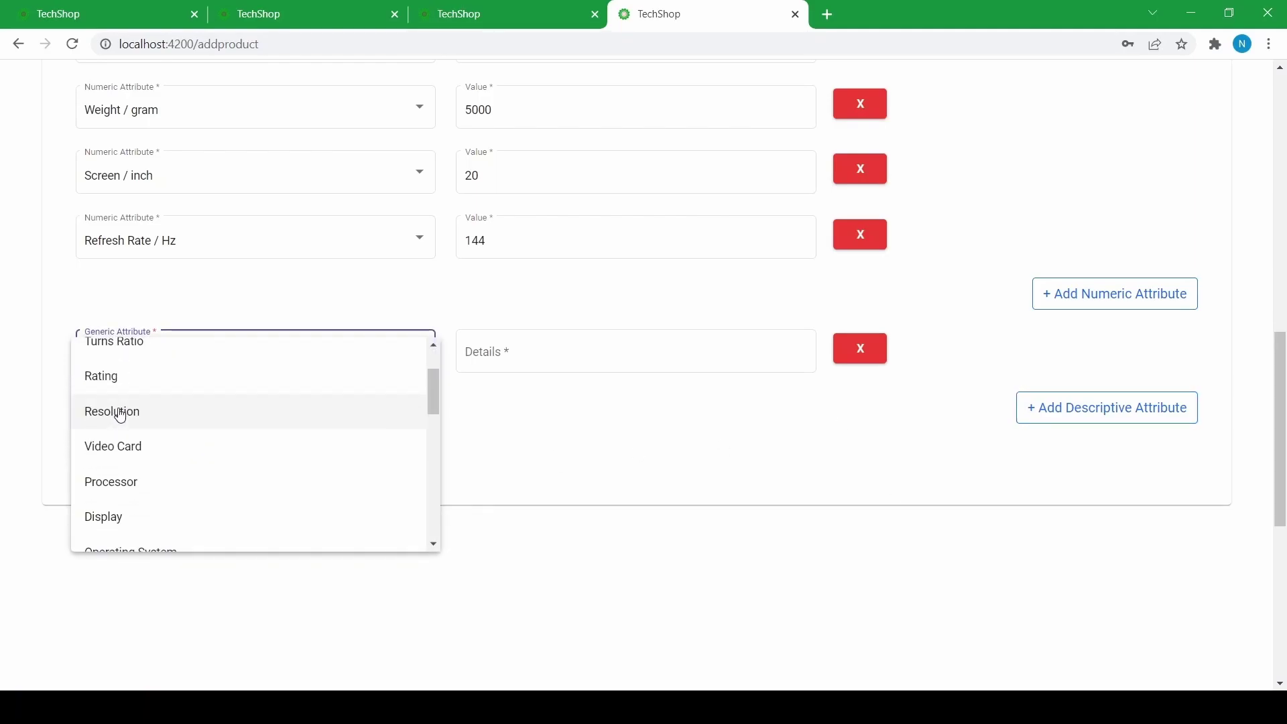
{"action": "left_click", "coordinate": [142, 451]}
{"action": "left_click", "coordinate": [498, 354]}
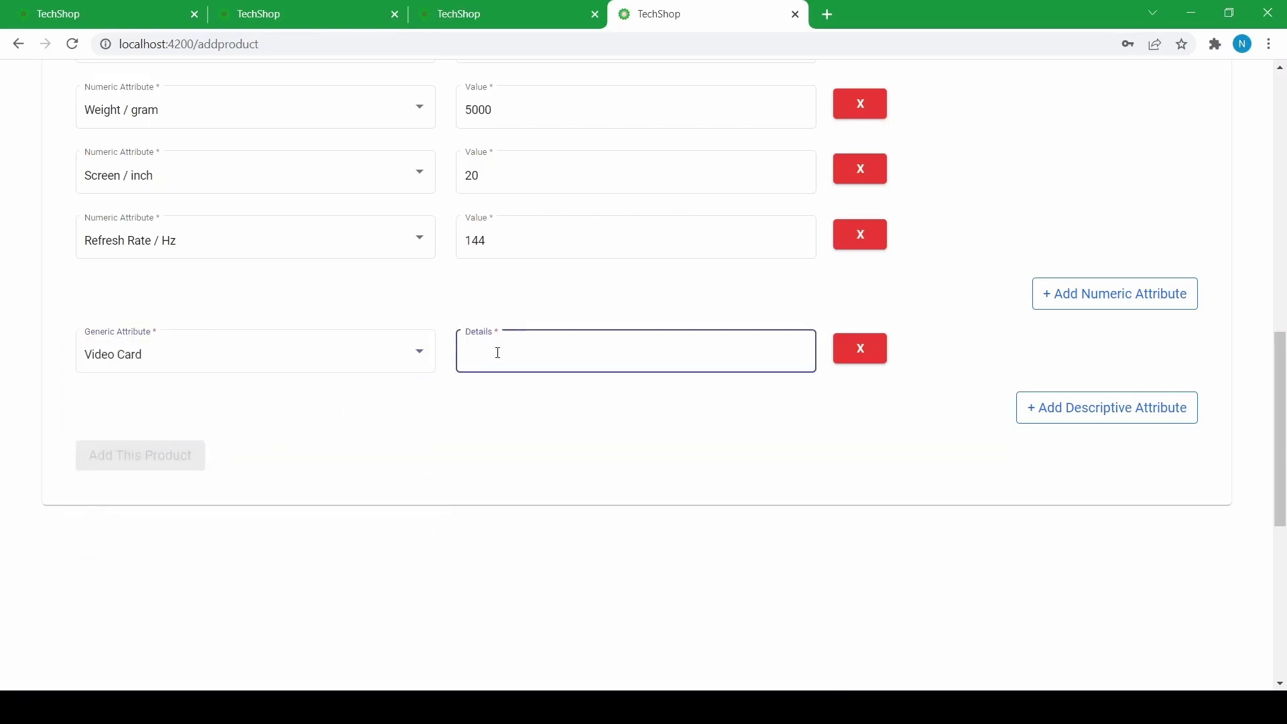
{"action": "type", "text": "AMD"}
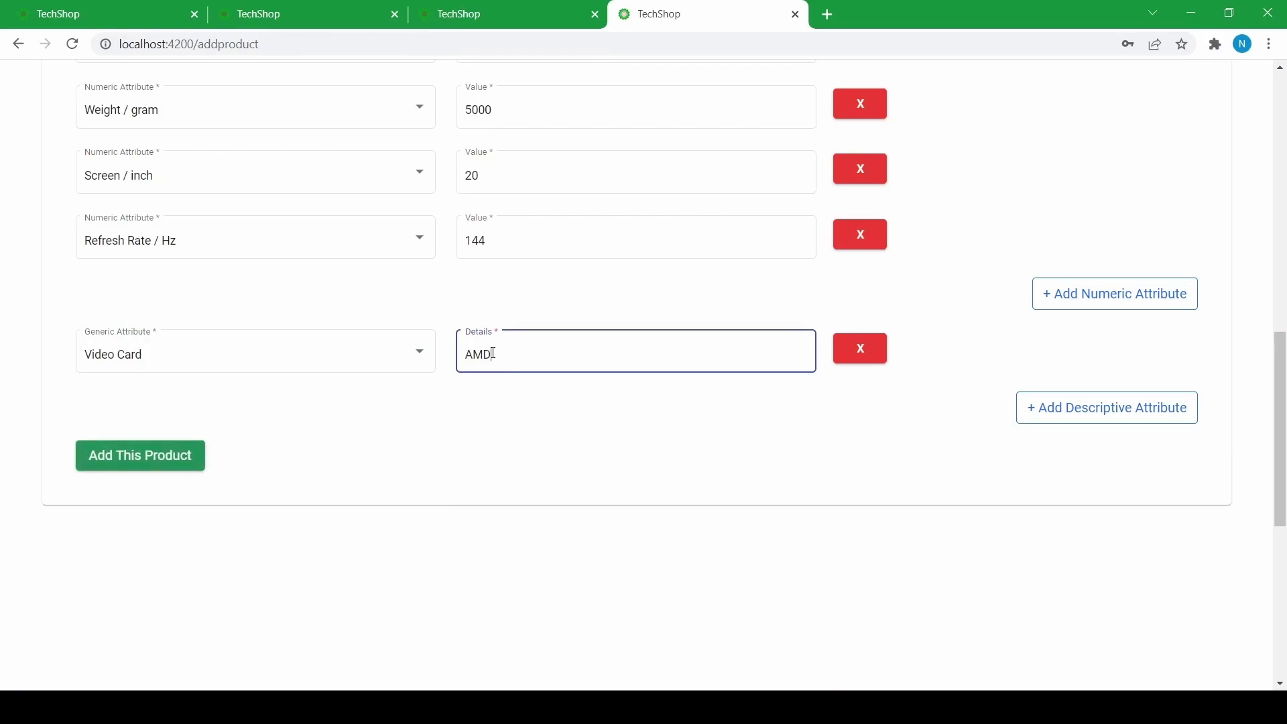
{"action": "type", "text": " ULTRA"}
- Add a Wi-Fi descriptive attribute with details 'IEEE Standard'
{"action": "left_click", "coordinate": [1076, 419]}
{"action": "scroll", "coordinate": [152, 263], "scroll_direction": "down", "scroll_amount": 3}
{"action": "left_click", "coordinate": [151, 263]}
{"action": "scroll", "coordinate": [143, 372], "scroll_direction": "down", "scroll_amount": 4}
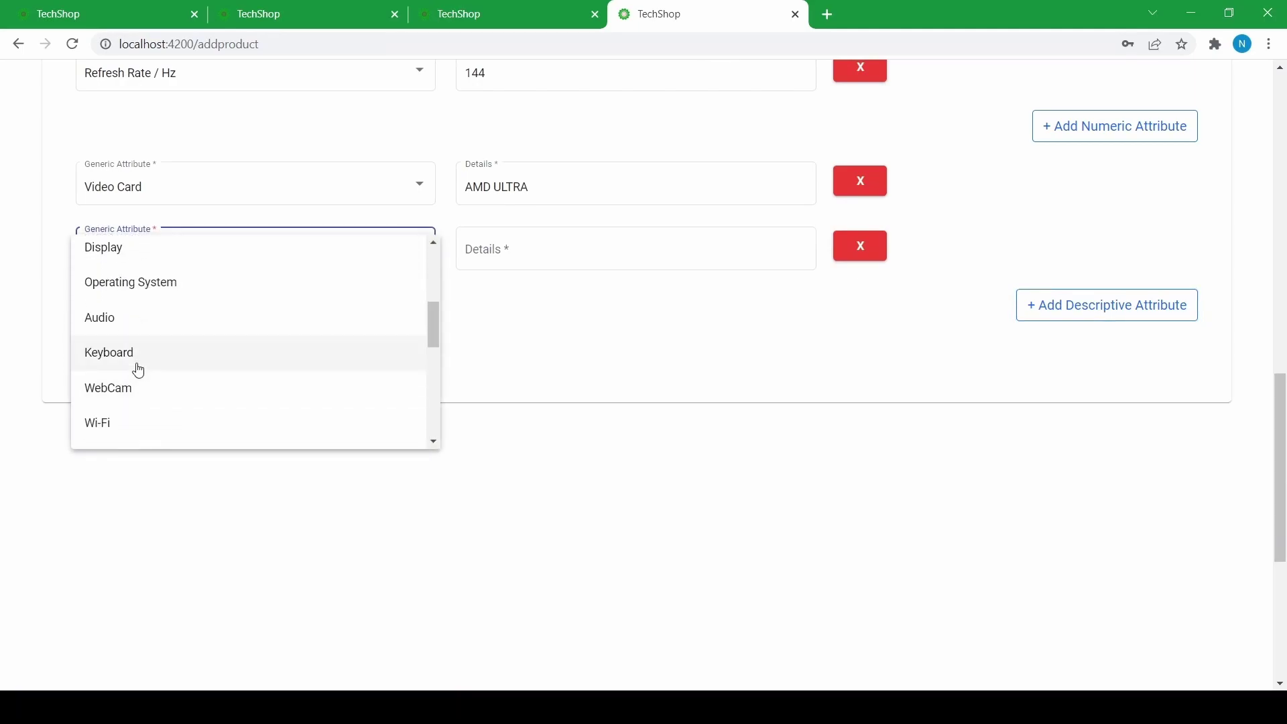
{"action": "left_click", "coordinate": [118, 421]}
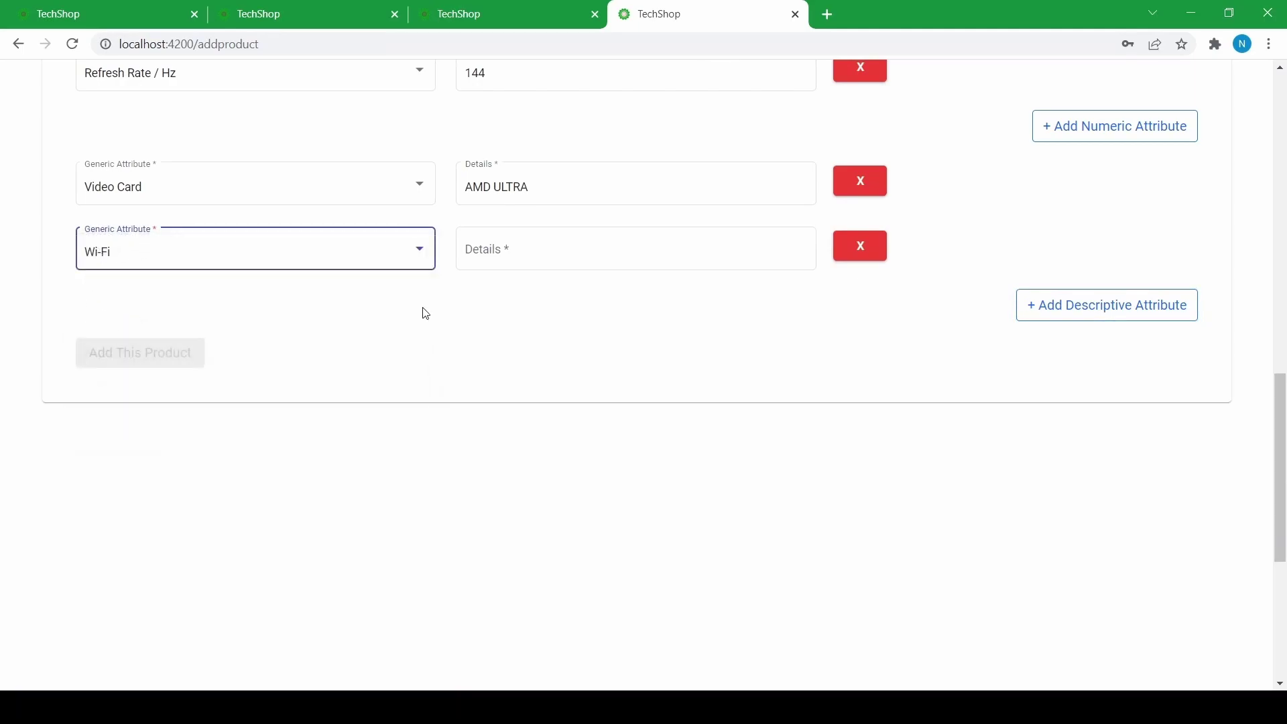
{"action": "left_click", "coordinate": [496, 249]}
{"action": "type", "text": "IE"}
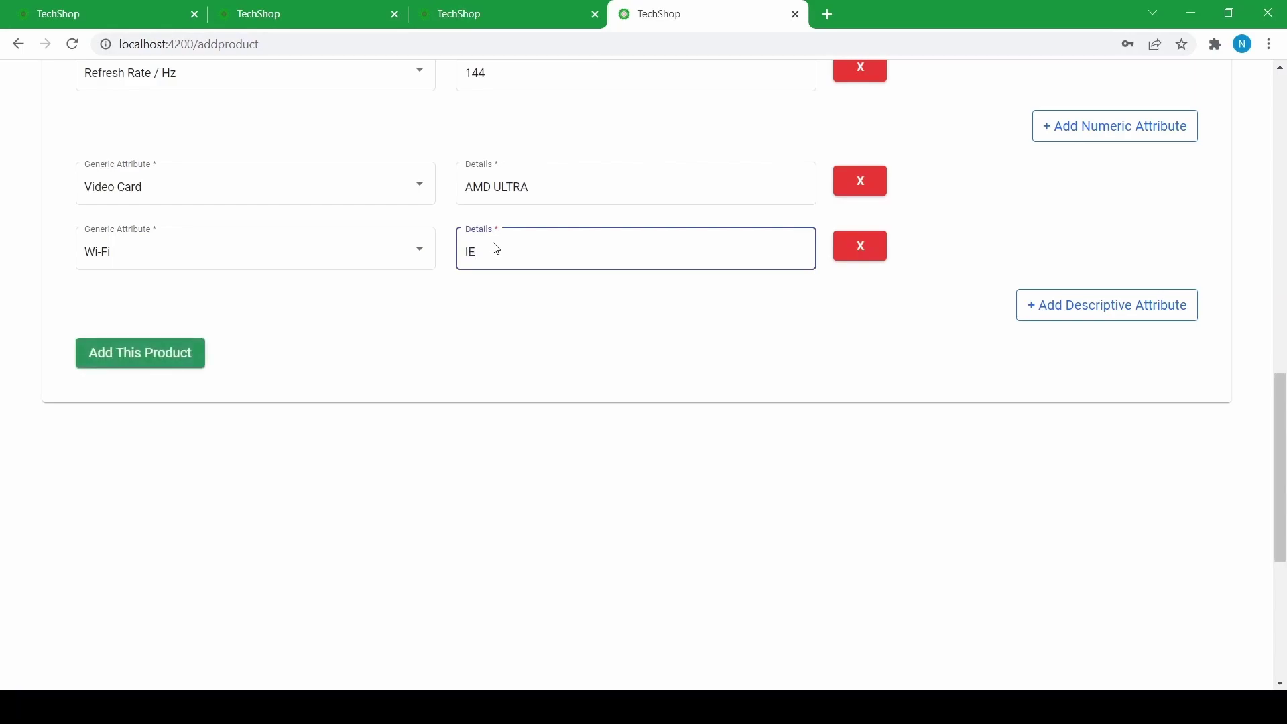
{"action": "type", "text": "EE Standard"}
- Add an Audio descriptive attribute with details 'HD Sorround'
{"action": "left_click", "coordinate": [1033, 310]}
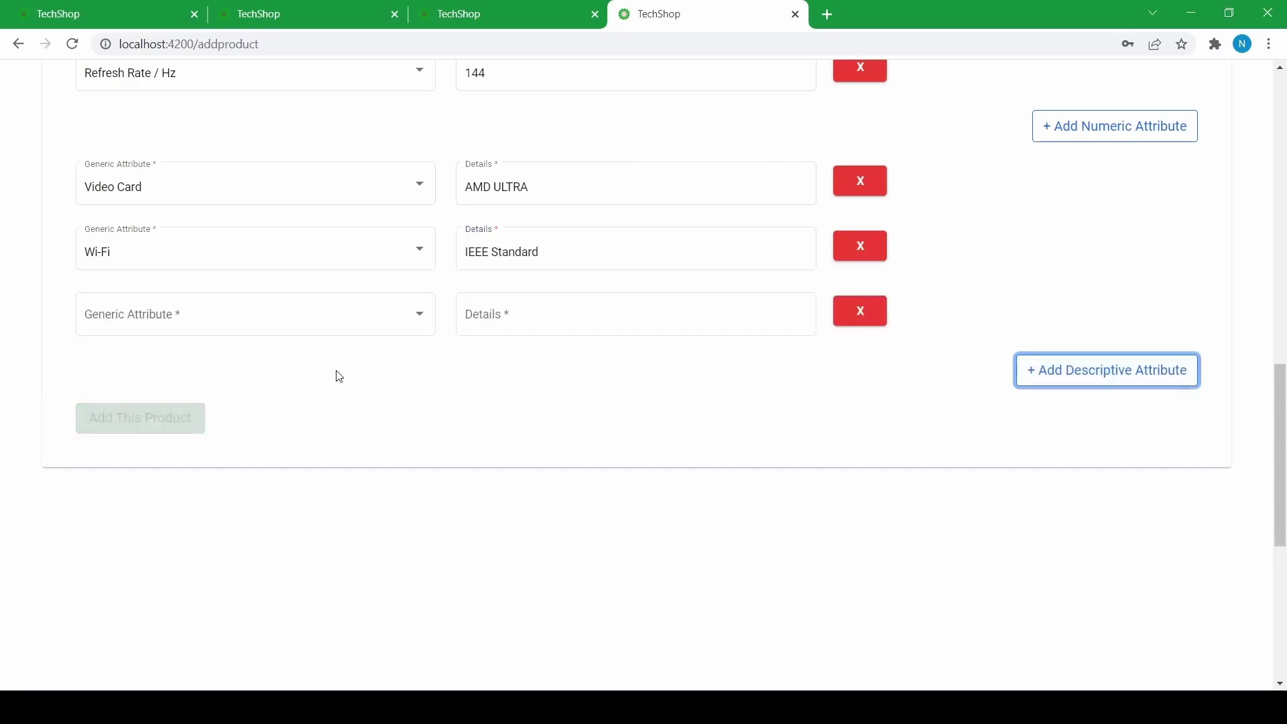
{"action": "left_click", "coordinate": [230, 316]}
{"action": "scroll", "coordinate": [134, 399], "scroll_direction": "down", "scroll_amount": 3}
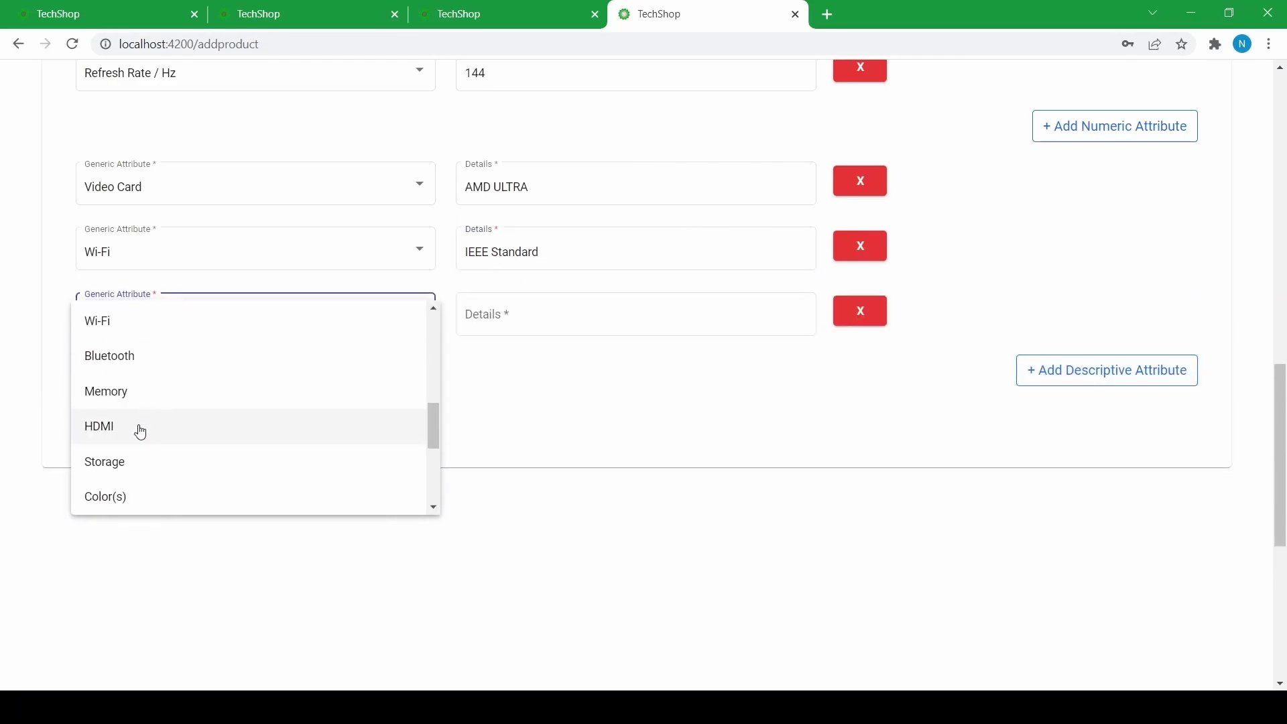
{"action": "scroll", "coordinate": [121, 469], "scroll_direction": "up", "scroll_amount": 3}
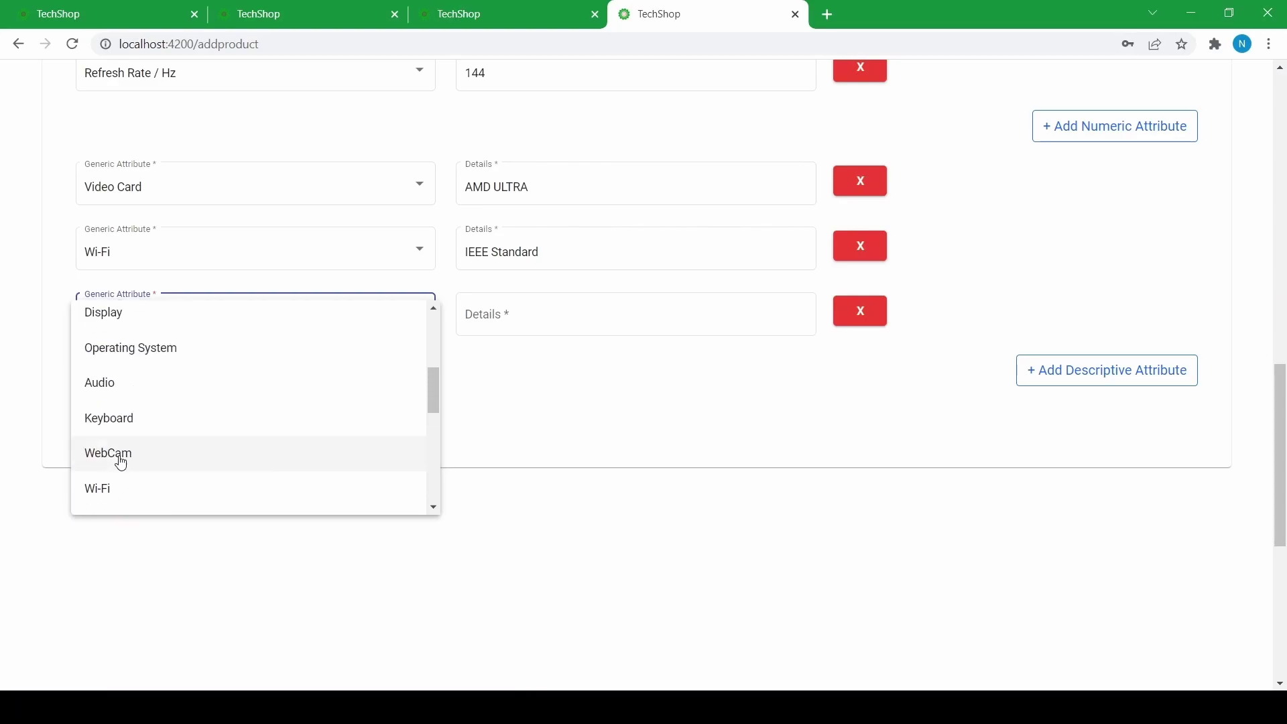
{"action": "left_click", "coordinate": [122, 402]}
{"action": "left_click", "coordinate": [519, 310]}
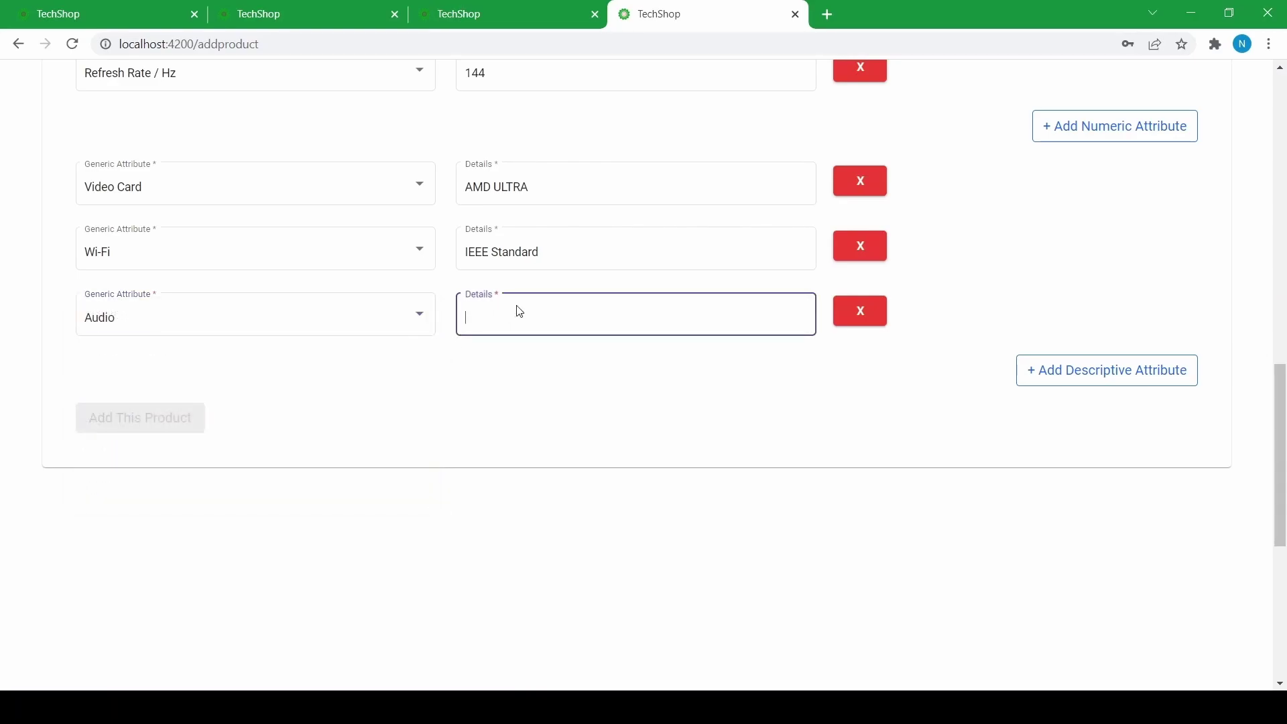
{"action": "type", "text": "HD"}
{"action": "type", "text": " Sou"}
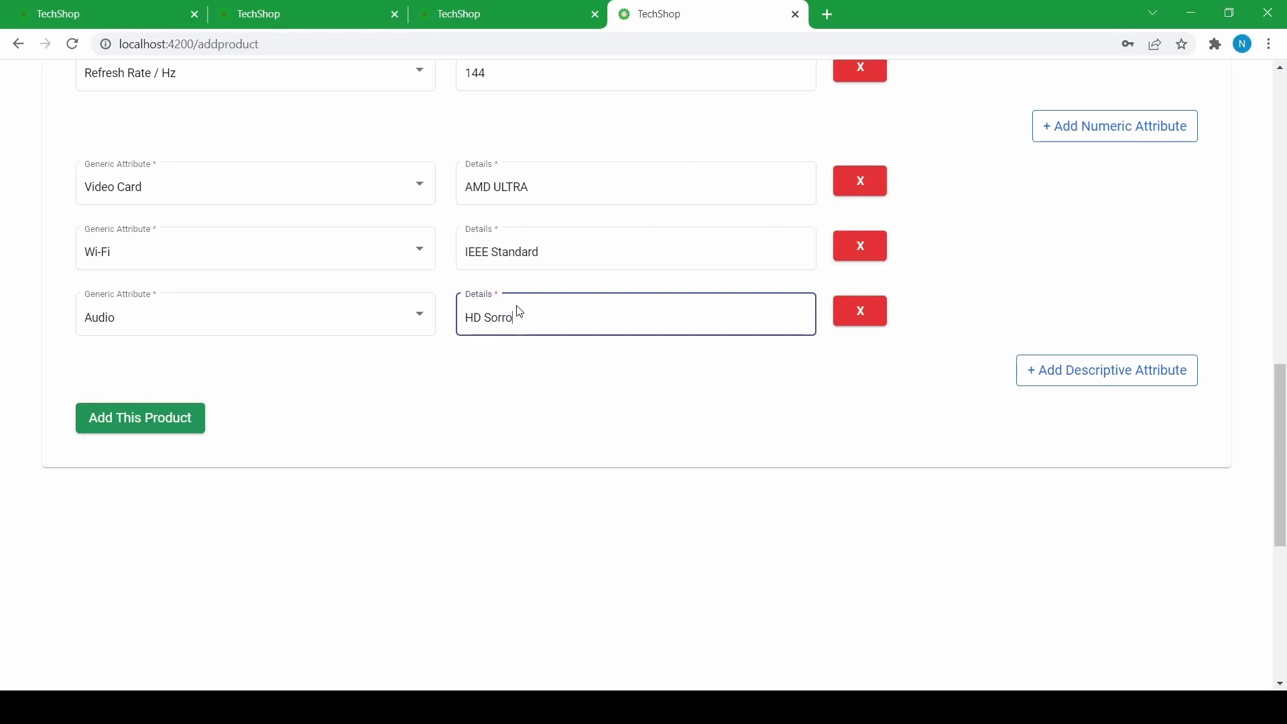
{"action": "type", "text": "und"}
{"action": "scroll", "coordinate": [517, 307], "scroll_direction": "up", "scroll_amount": 5}
{"action": "scroll", "coordinate": [782, 385], "scroll_direction": "down", "scroll_amount": 4}
{"action": "scroll", "coordinate": [583, 395], "scroll_direction": "up", "scroll_amount": 5}
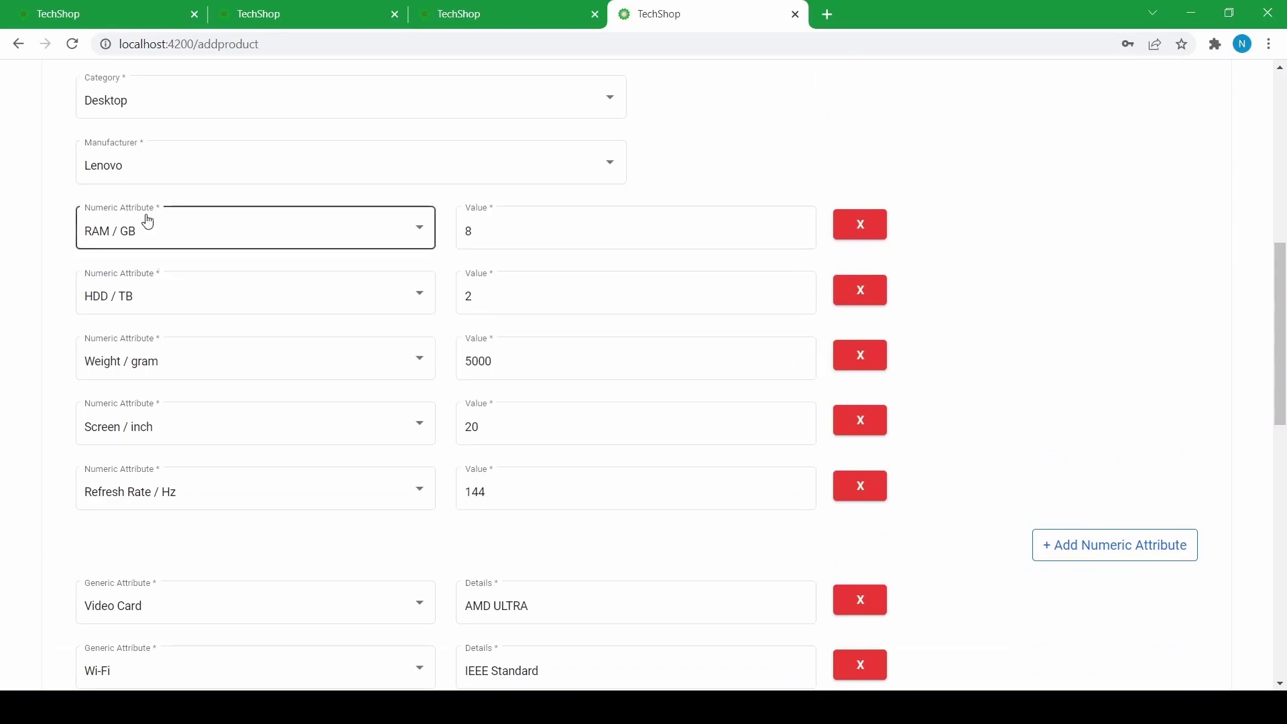
{"action": "scroll", "coordinate": [144, 258], "scroll_direction": "down", "scroll_amount": 5}
{"action": "scroll", "coordinate": [213, 330], "scroll_direction": "up", "scroll_amount": 6}
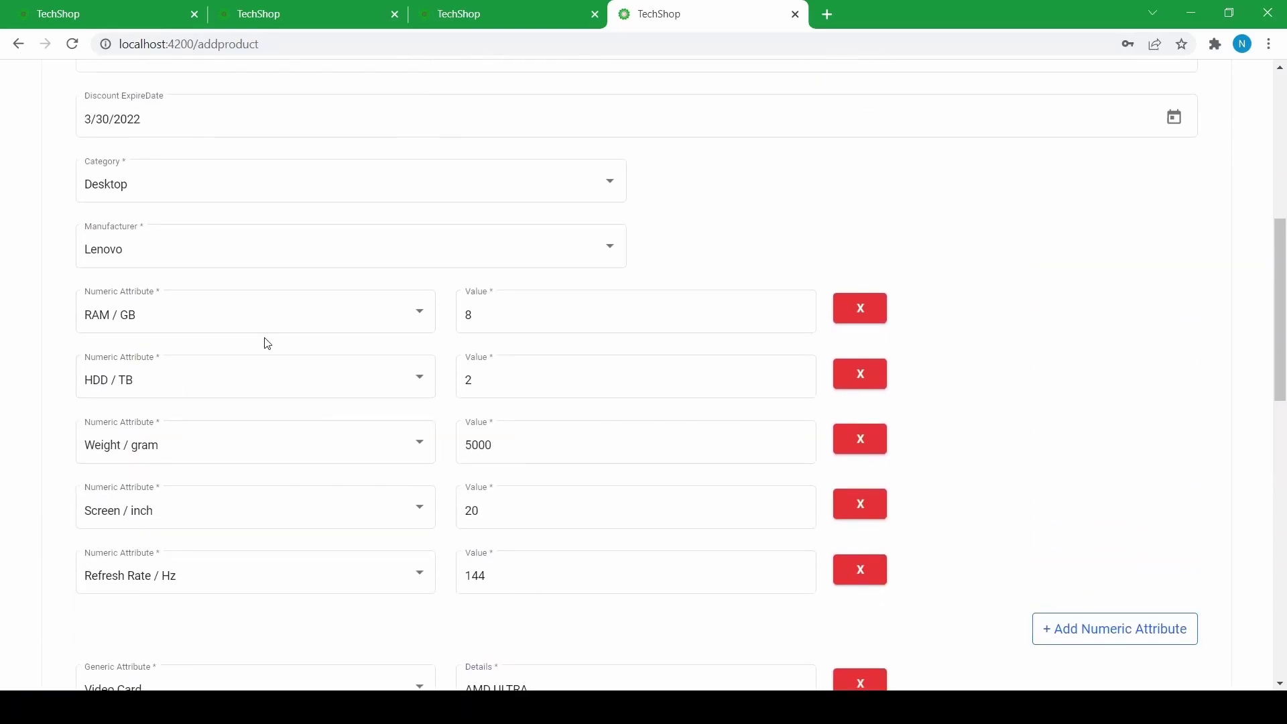
{"action": "scroll", "coordinate": [267, 343], "scroll_direction": "down", "scroll_amount": 5}
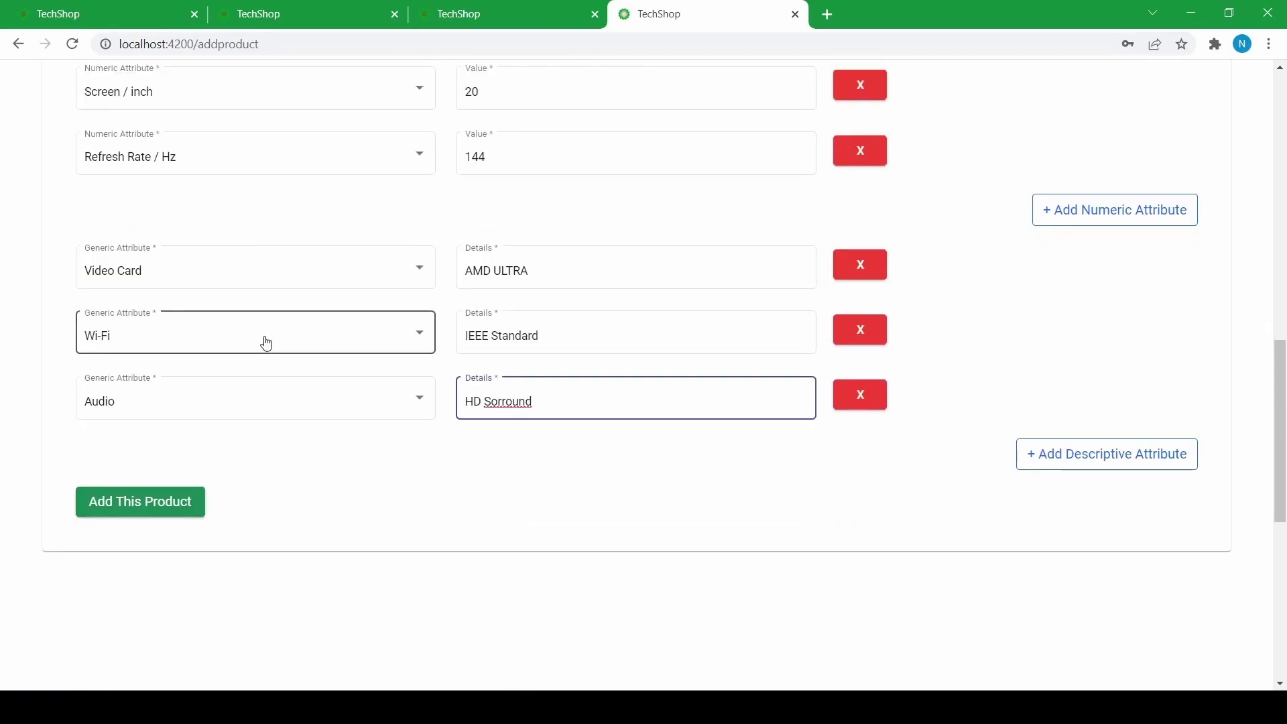
- Save Lenovo Desktop Ultra with Add This Product and locate it in the admin product list
{"action": "left_click", "coordinate": [136, 517]}
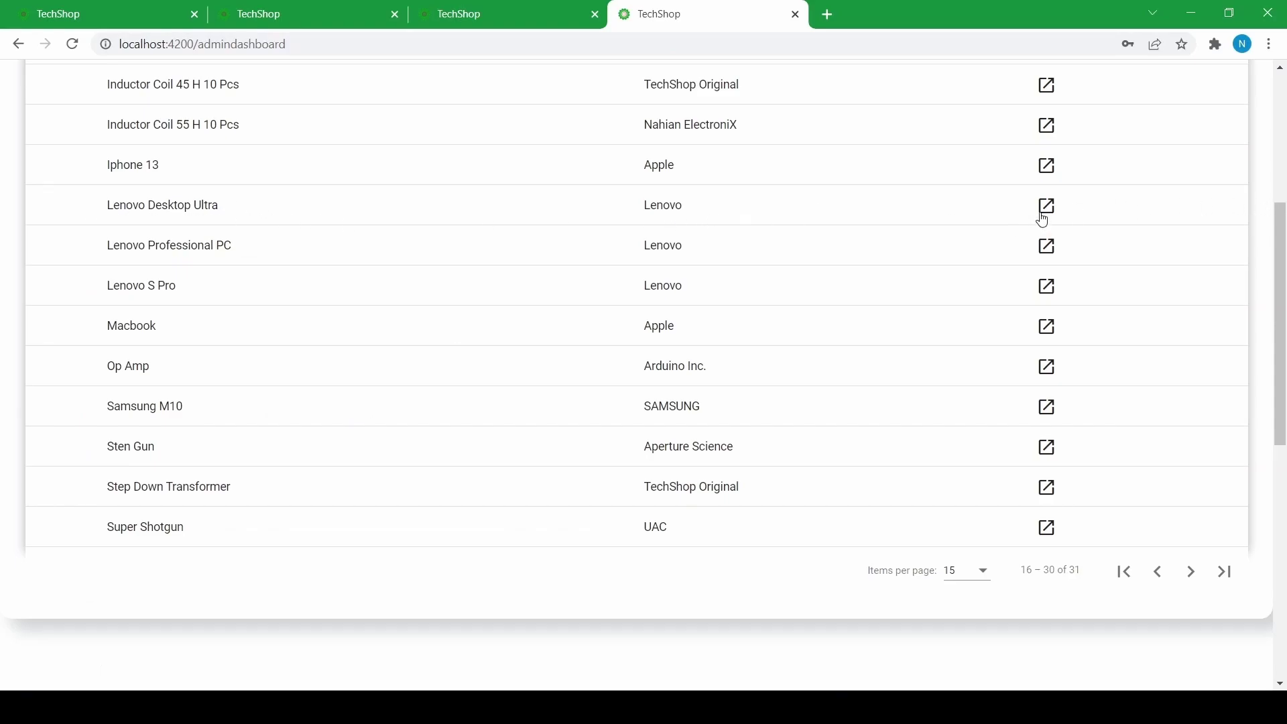
{"action": "scroll", "coordinate": [595, 313], "scroll_direction": "up", "scroll_amount": 5}
{"action": "scroll", "coordinate": [751, 325], "scroll_direction": "down", "scroll_amount": 6}
{"action": "scroll", "coordinate": [521, 313], "scroll_direction": "up", "scroll_amount": 3}
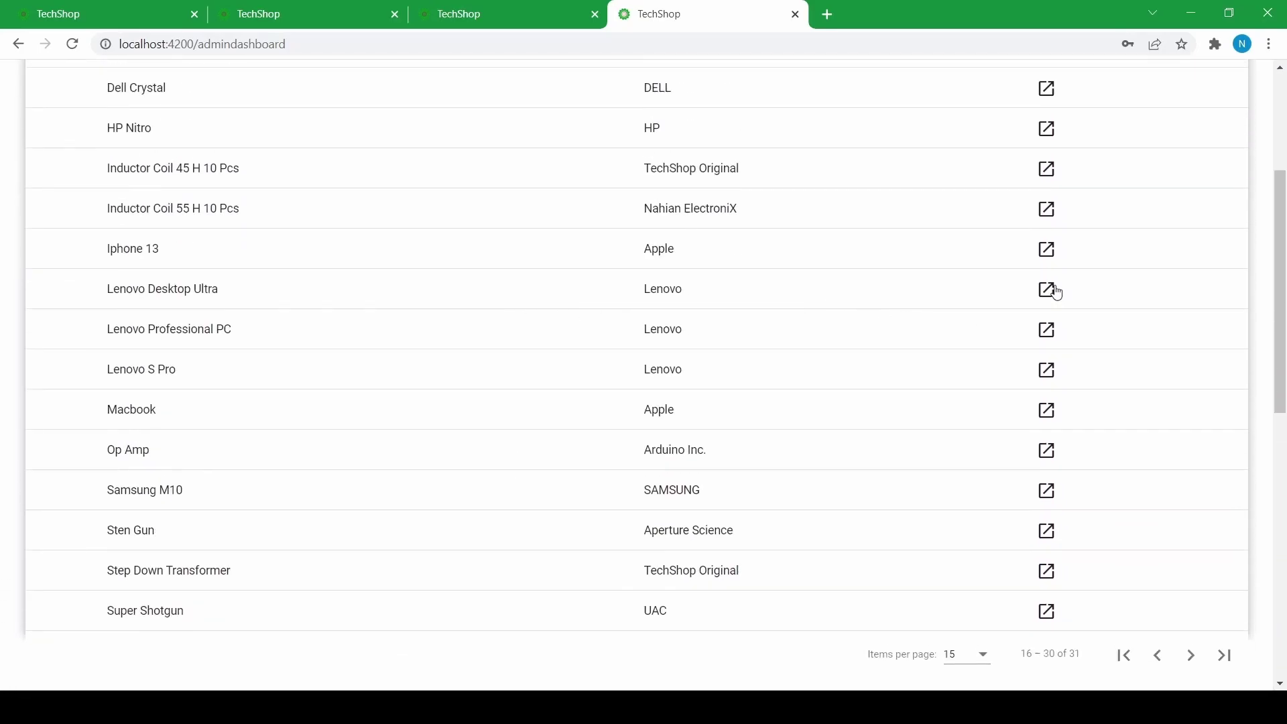
- Open the Lenovo Desktop Ultra edit page and select its product image area
{"action": "left_click", "coordinate": [1048, 291]}
{"action": "scroll", "coordinate": [261, 322], "scroll_direction": "down", "scroll_amount": 8}
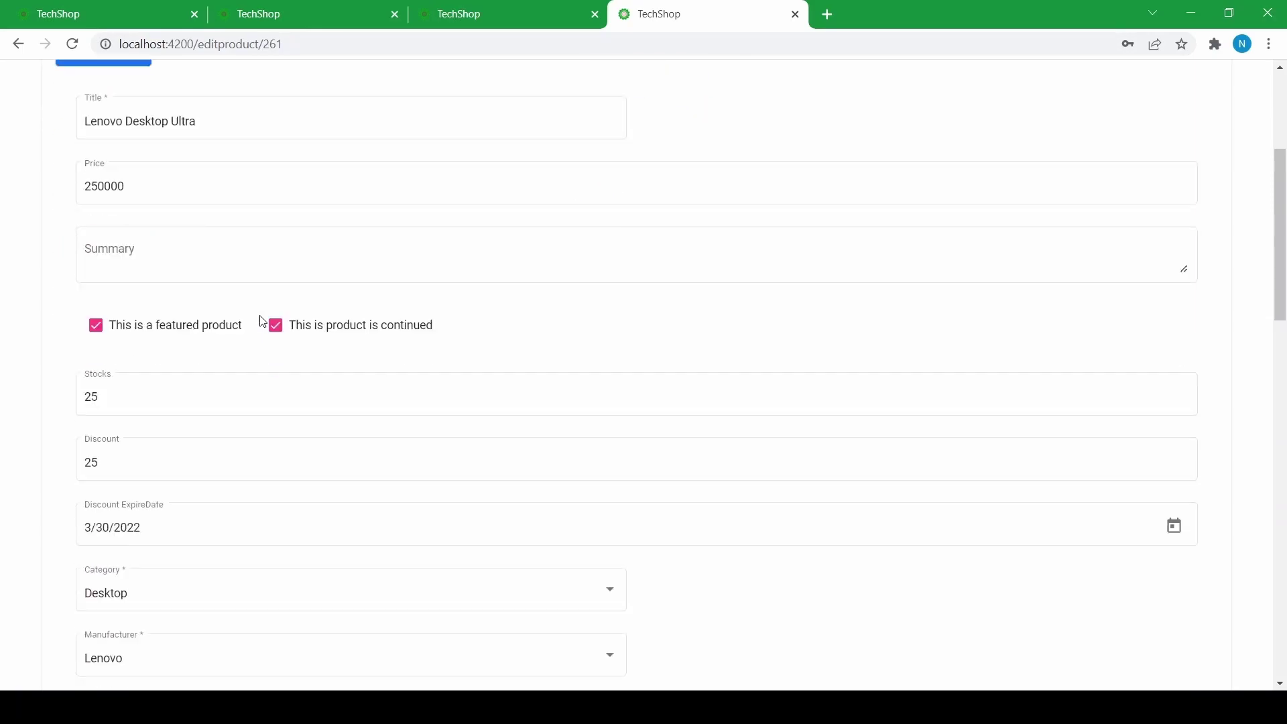
{"action": "scroll", "coordinate": [263, 322], "scroll_direction": "up", "scroll_amount": 5}
{"action": "scroll", "coordinate": [261, 320], "scroll_direction": "down", "scroll_amount": 10}
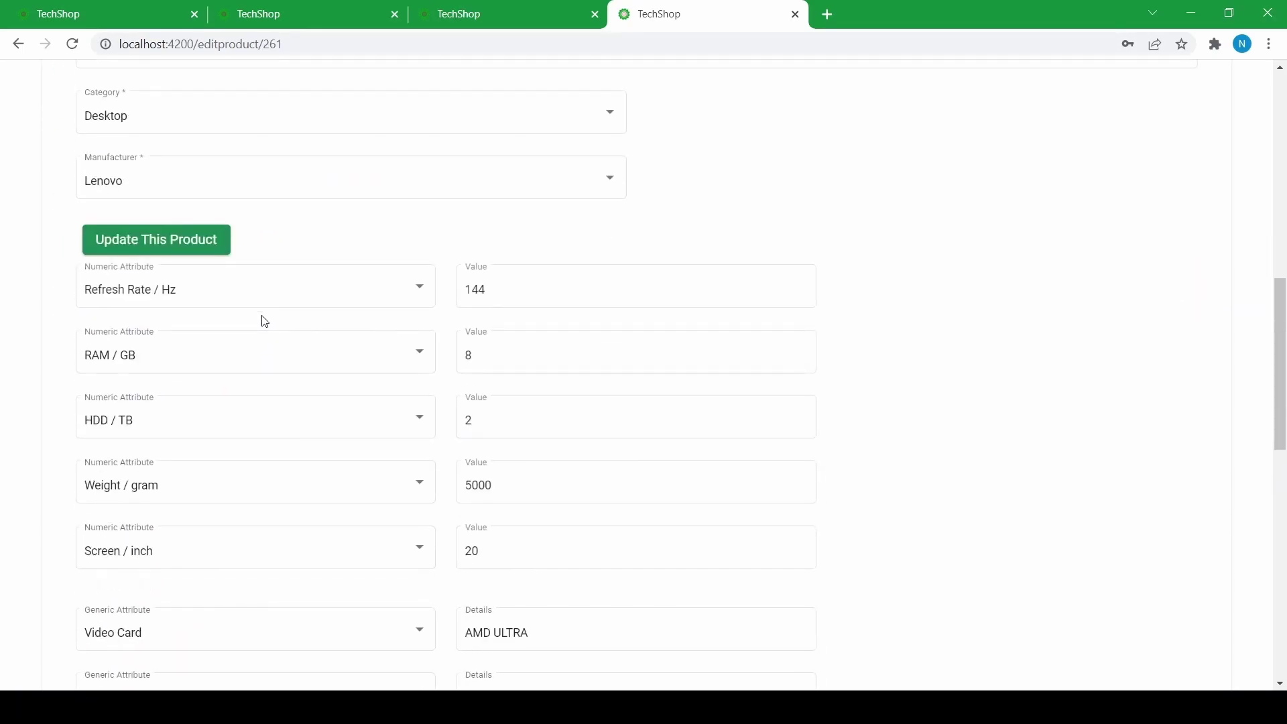
{"action": "scroll", "coordinate": [262, 321], "scroll_direction": "up", "scroll_amount": 10}
{"action": "left_click", "coordinate": [324, 285]}
{"action": "scroll", "coordinate": [195, 273], "scroll_direction": "up", "scroll_amount": 1}
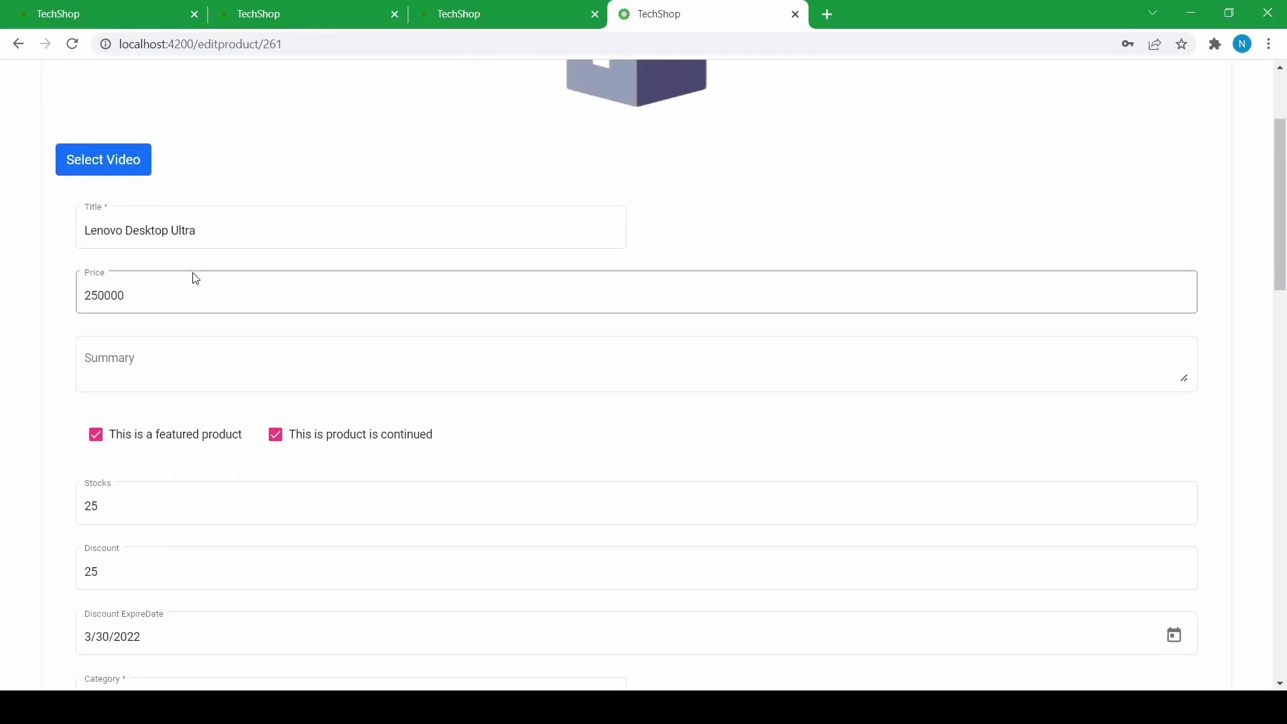
{"action": "scroll", "coordinate": [127, 348], "scroll_direction": "down", "scroll_amount": 3}
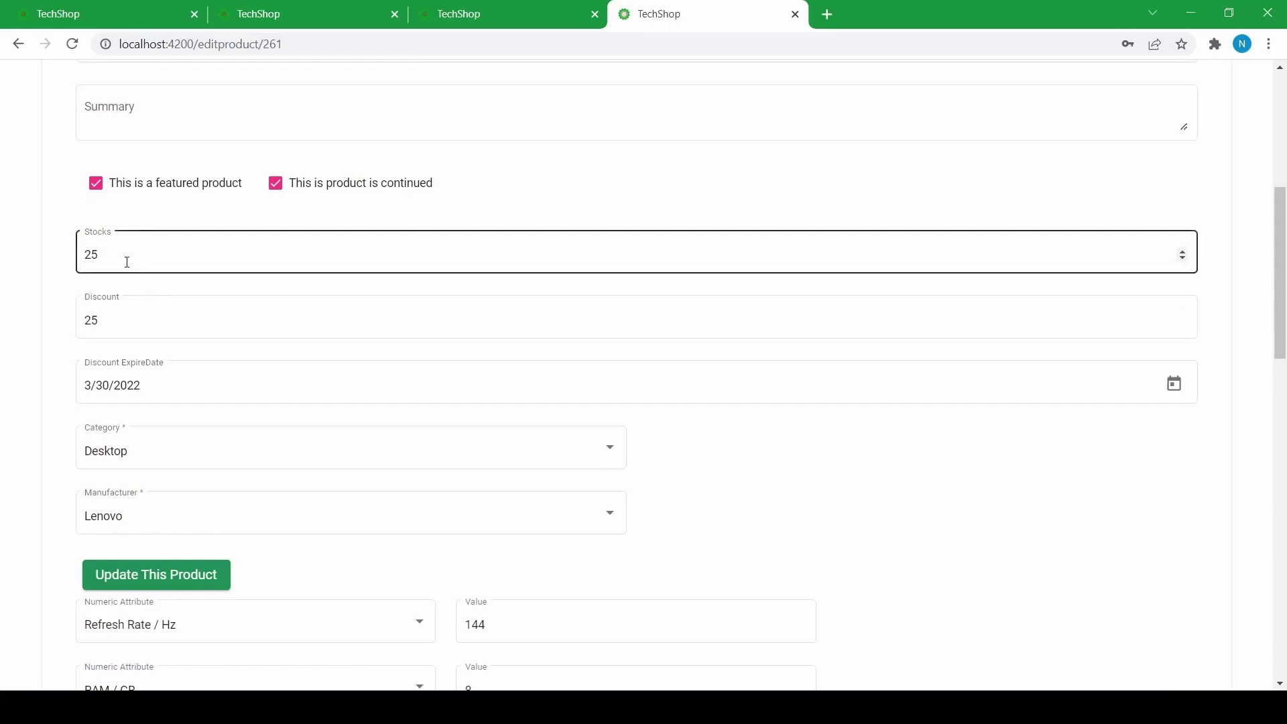
{"action": "scroll", "coordinate": [142, 252], "scroll_direction": "up", "scroll_amount": 1}
{"action": "scroll", "coordinate": [142, 252], "scroll_direction": "up", "scroll_amount": 2}
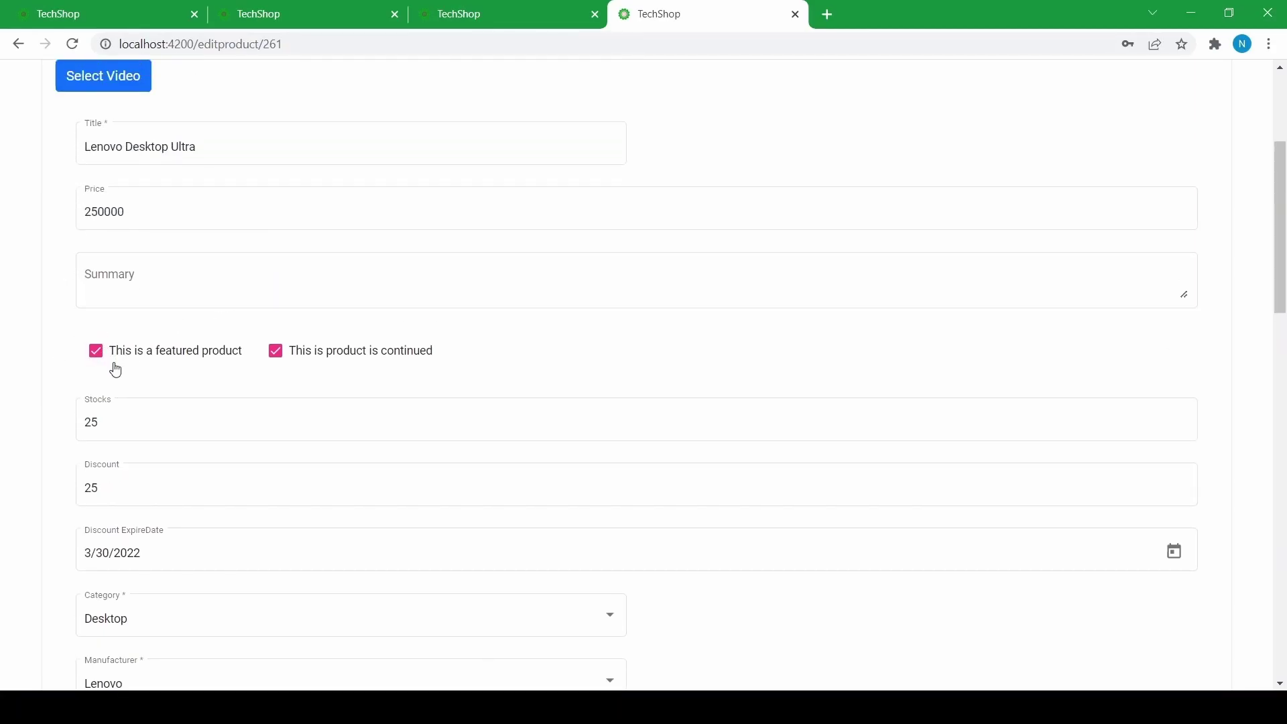
{"action": "scroll", "coordinate": [154, 291], "scroll_direction": "up", "scroll_amount": 2}
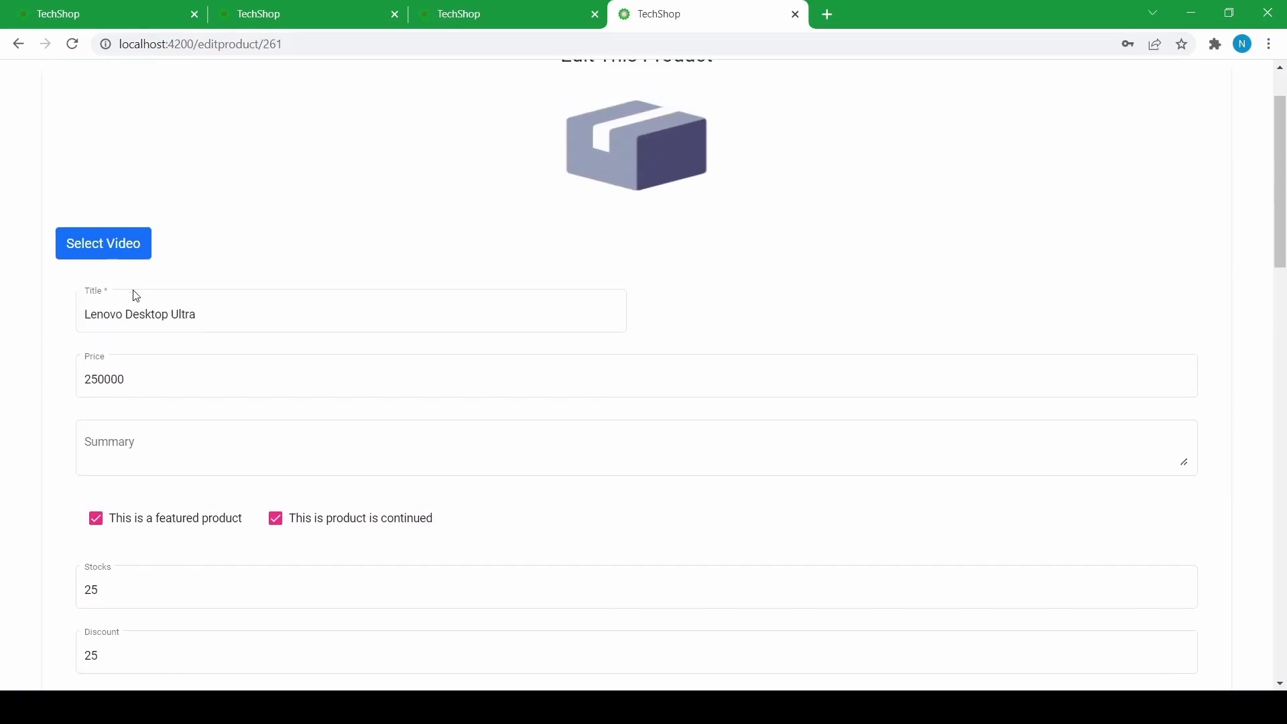
{"action": "scroll", "coordinate": [193, 279], "scroll_direction": "up", "scroll_amount": 1}
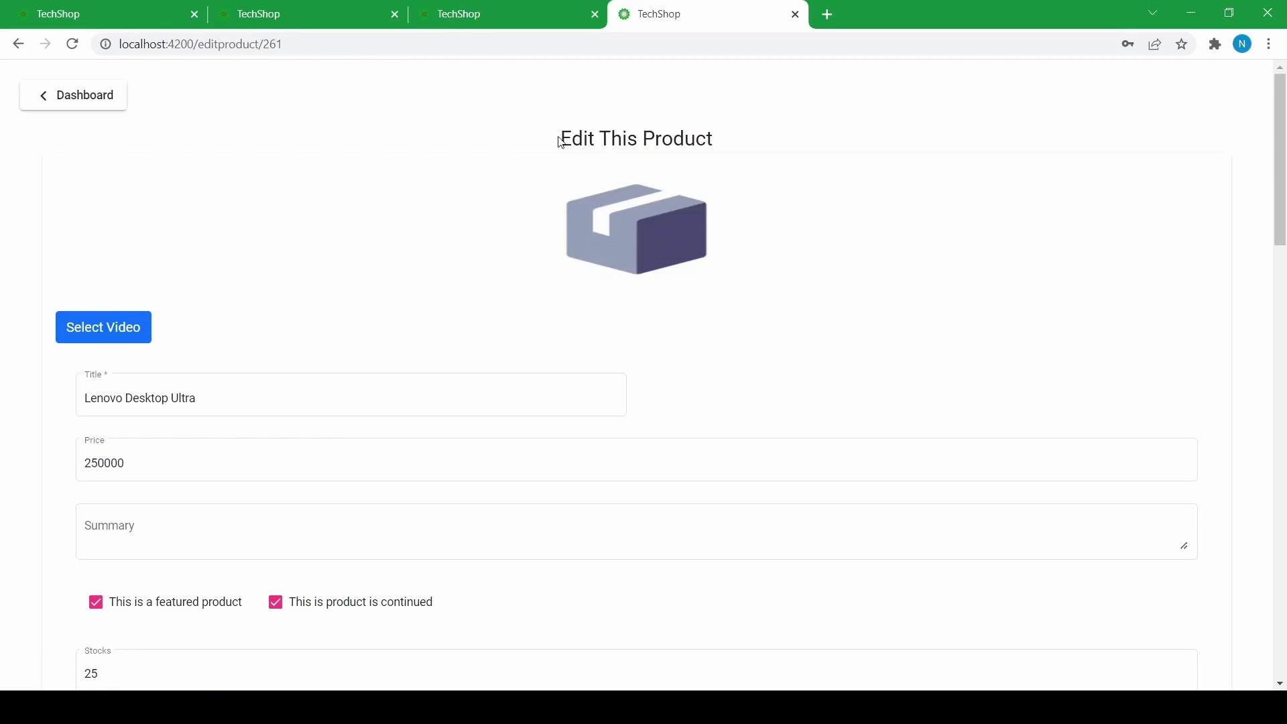
- Upload the desktop computer picture as the product image, then return to the product list
{"action": "left_click", "coordinate": [597, 218]}
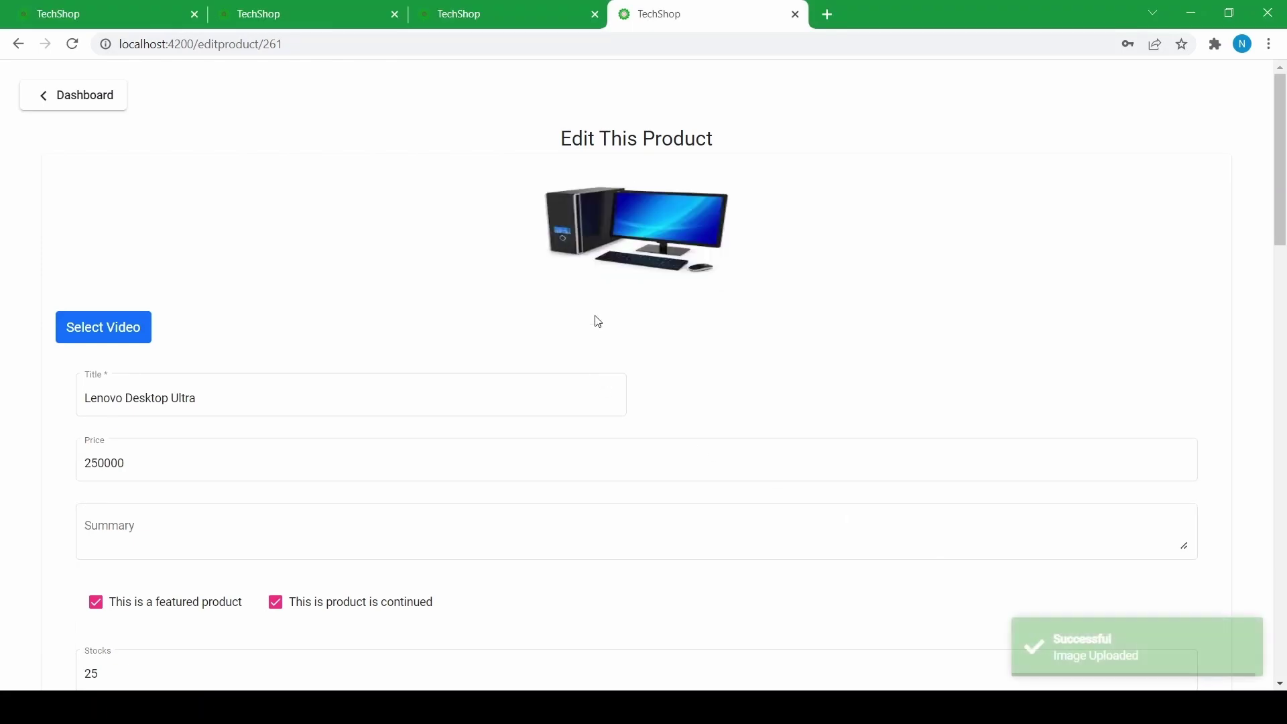
{"action": "scroll", "coordinate": [751, 227], "scroll_direction": "down", "scroll_amount": 3}
{"action": "scroll", "coordinate": [741, 238], "scroll_direction": "up", "scroll_amount": 3}
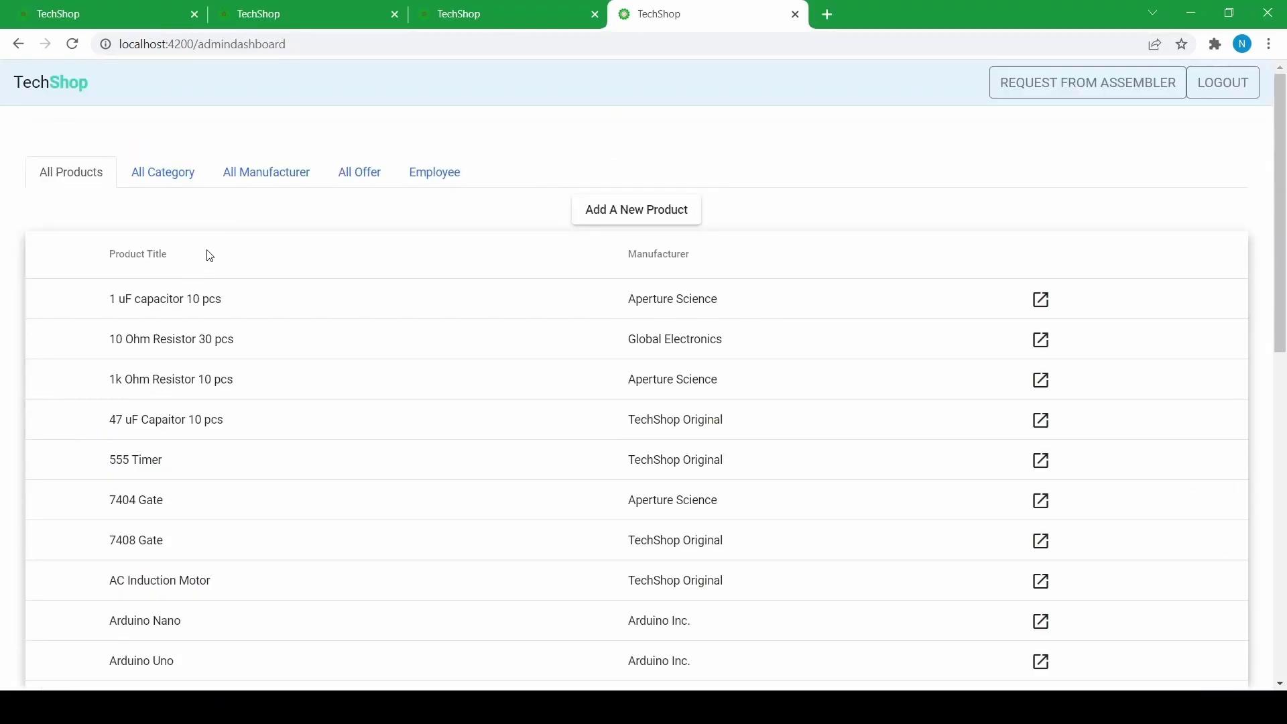
- Open the Arduino Uno (product 143) edit page and launch the Select Video file picker
{"action": "scroll", "coordinate": [210, 255], "scroll_direction": "down", "scroll_amount": 5}
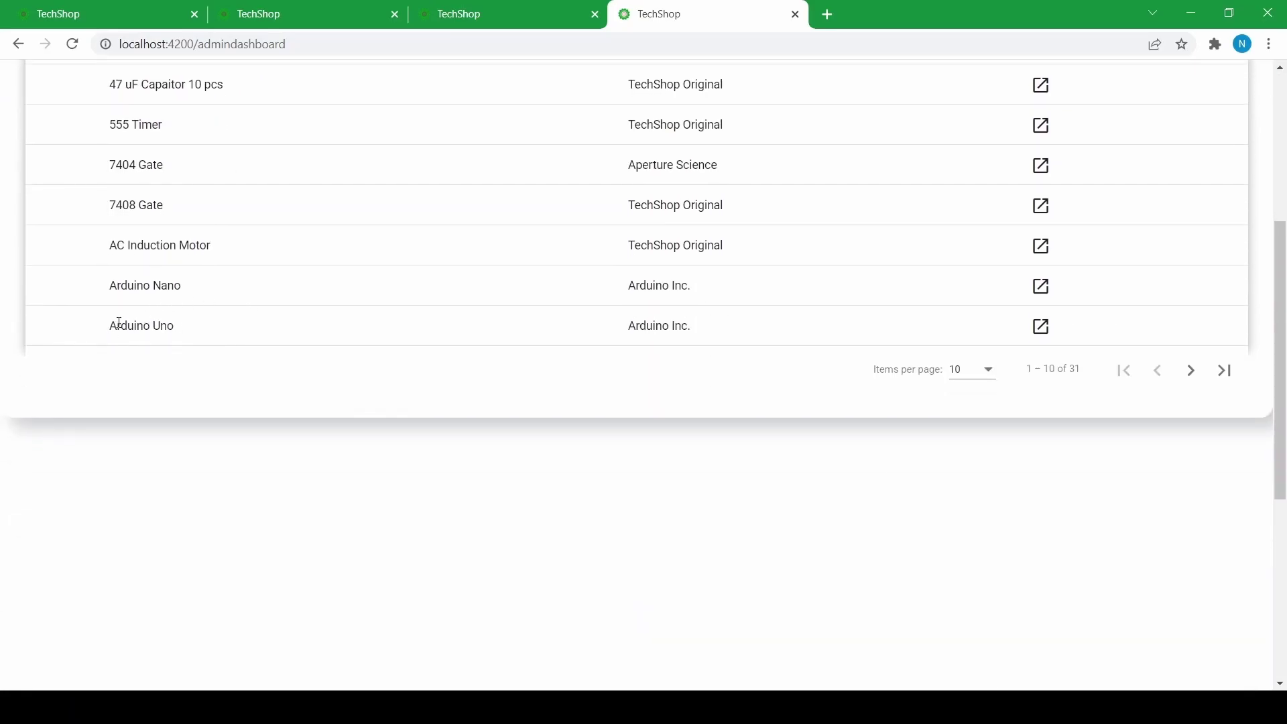
{"action": "left_click", "coordinate": [1041, 328]}
{"action": "scroll", "coordinate": [609, 385], "scroll_direction": "up", "scroll_amount": 7}
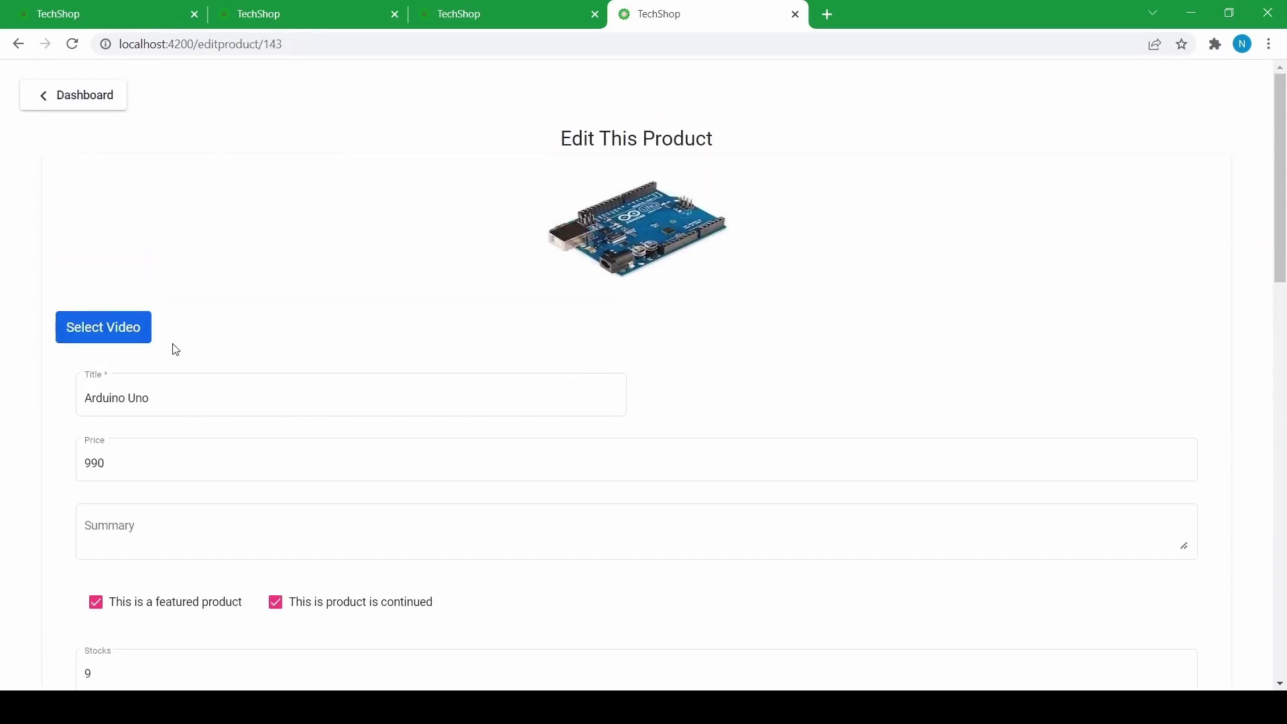
{"action": "left_click", "coordinate": [126, 331]}
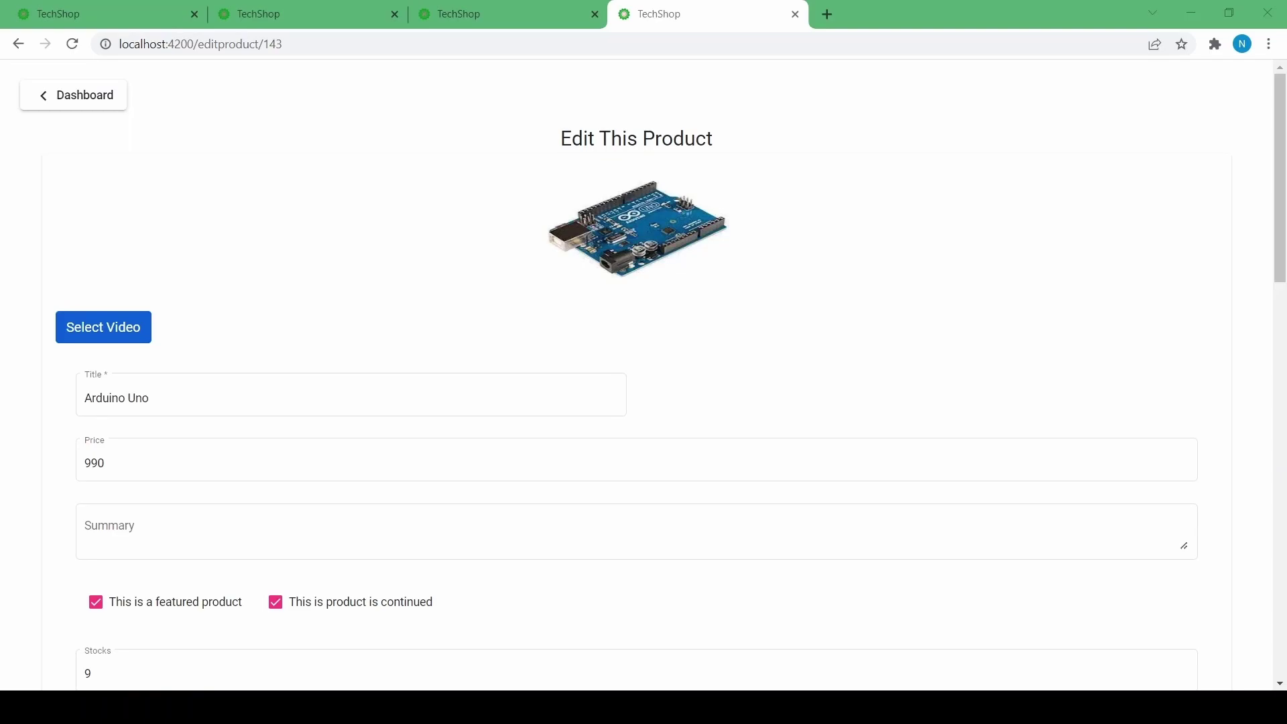
- Open the Arduino Uno product (price 990, stock 9) for editing and bring up the Select Video file chooser
{"action": "left_click", "coordinate": [110, 105]}
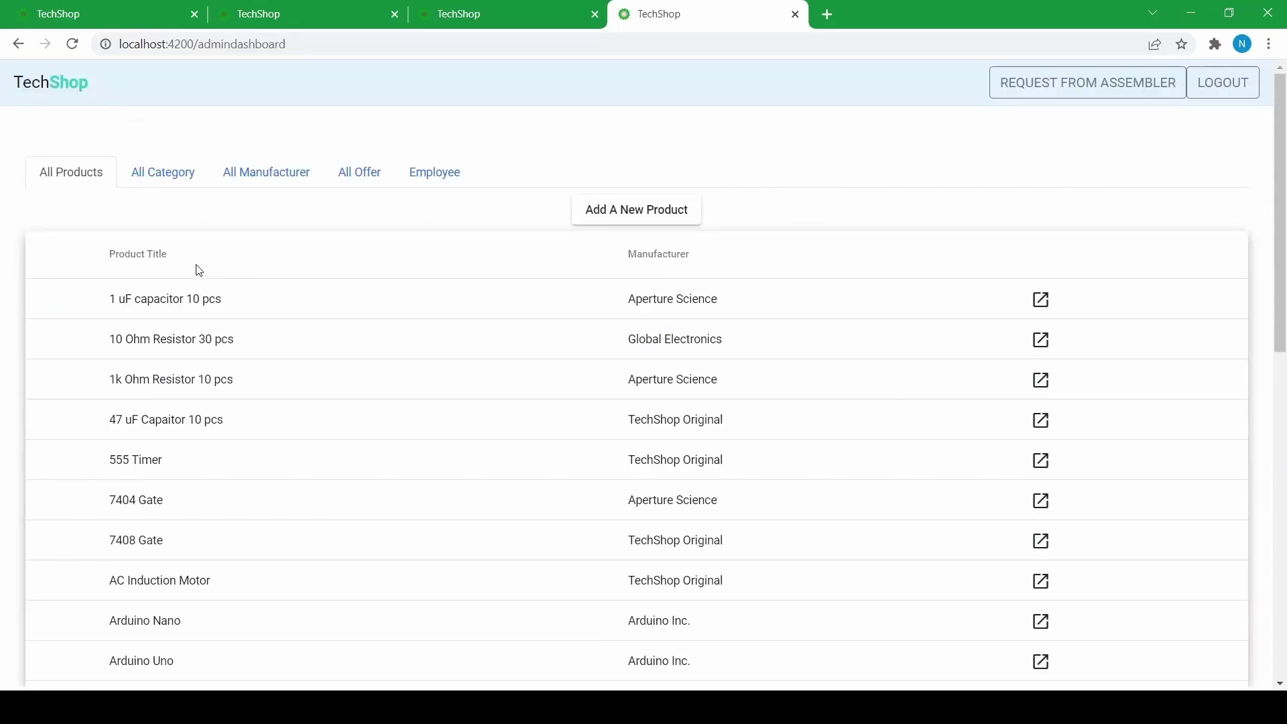
{"action": "scroll", "coordinate": [199, 270], "scroll_direction": "down", "scroll_amount": 6}
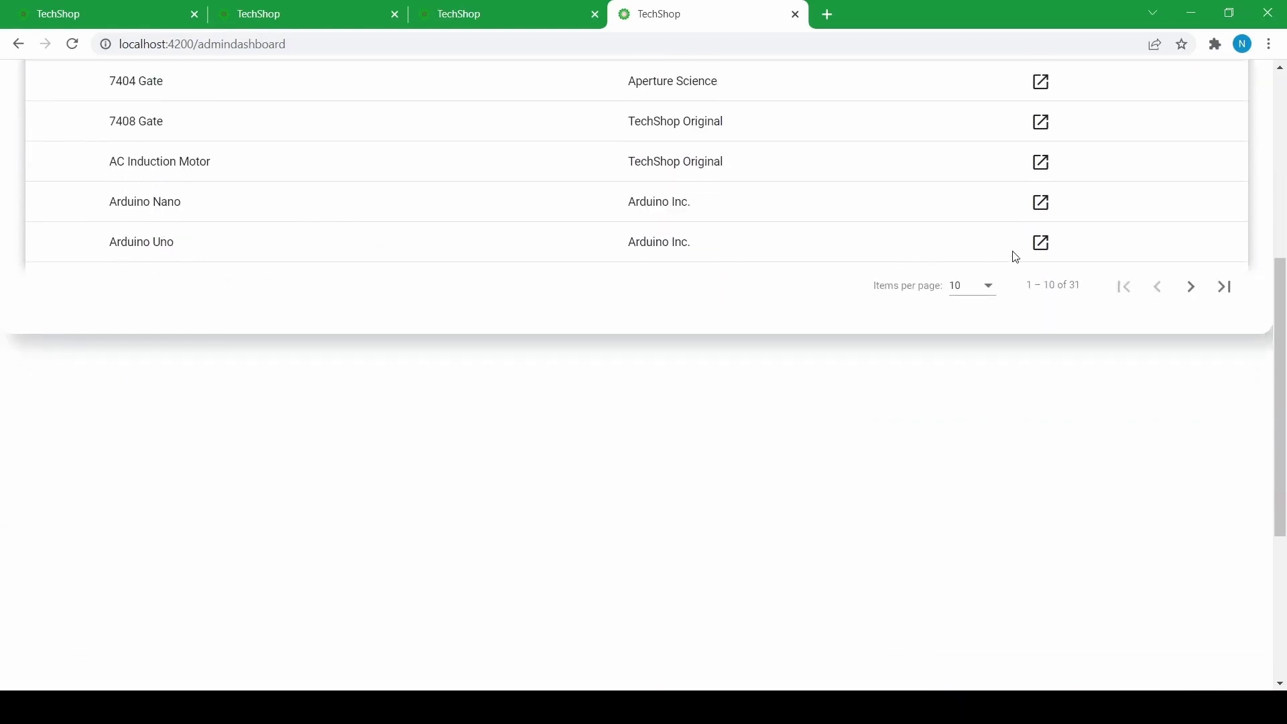
{"action": "left_click", "coordinate": [1041, 244]}
{"action": "scroll", "coordinate": [871, 268], "scroll_direction": "up", "scroll_amount": 6}
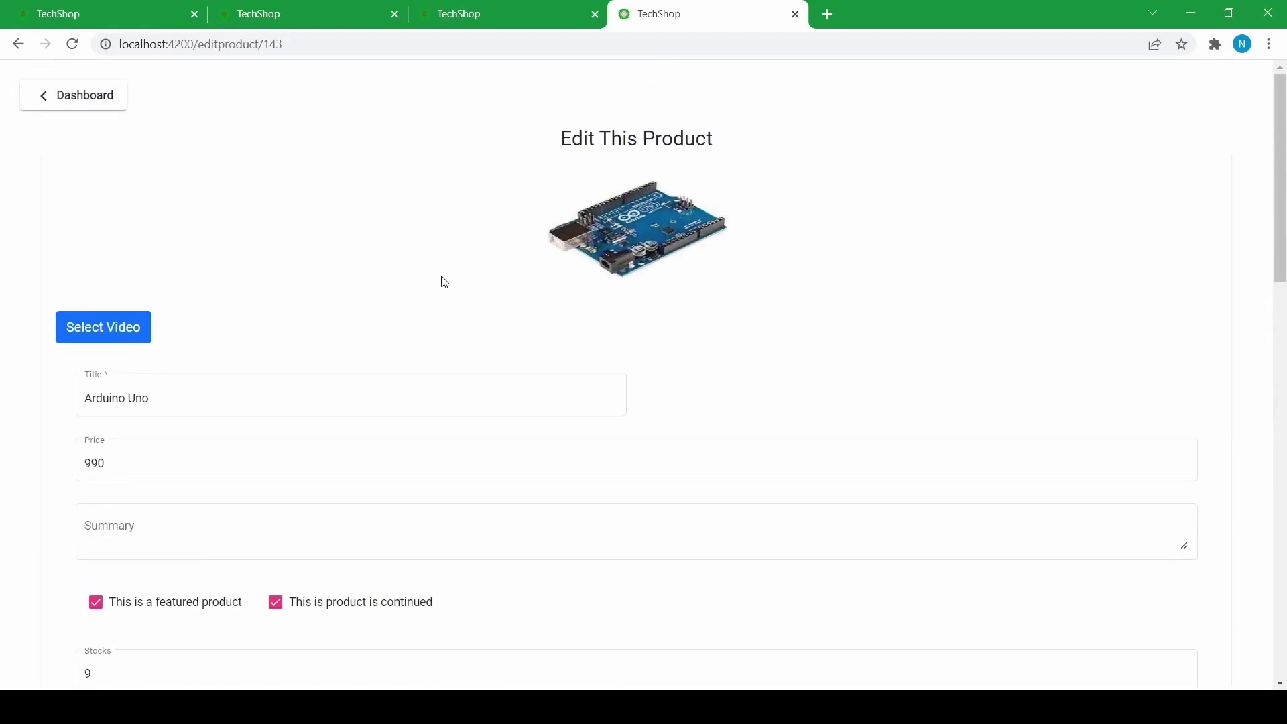
{"action": "left_click", "coordinate": [96, 342]}
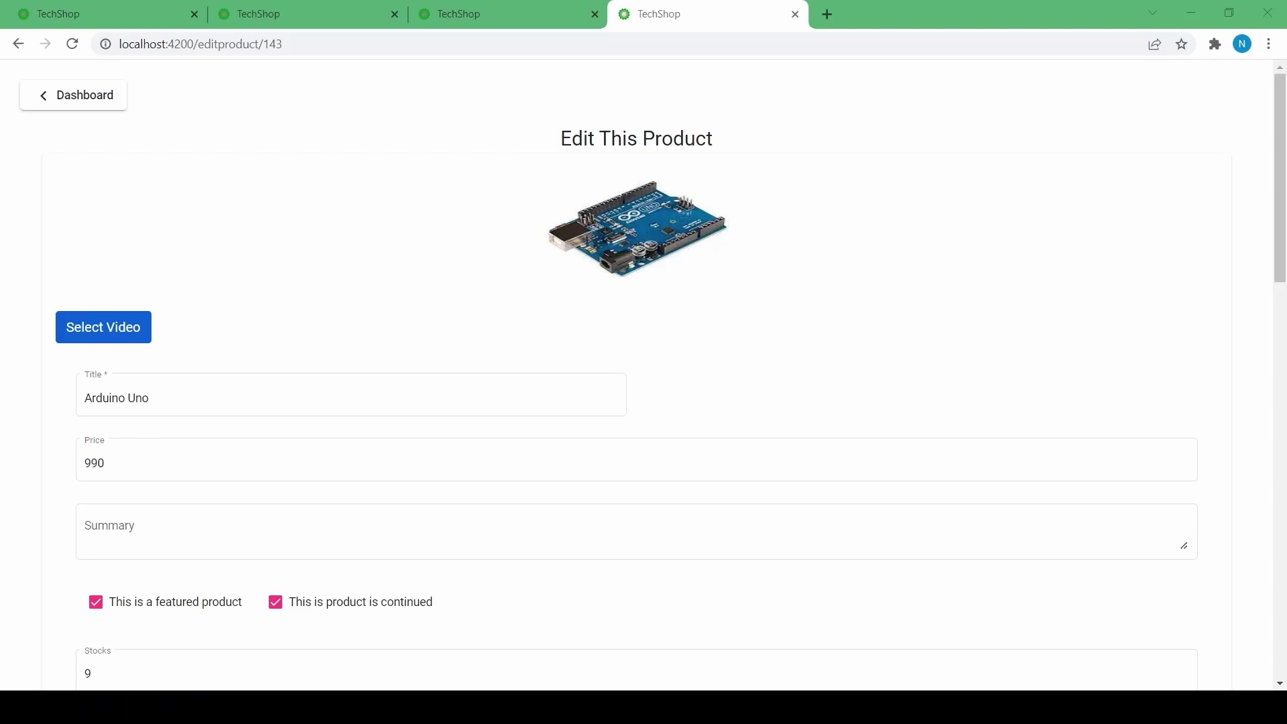
- Upload the Arduino explainer video and play it from the 'What is Arduino?' part
{"action": "double_click", "coordinate": [681, 489]}
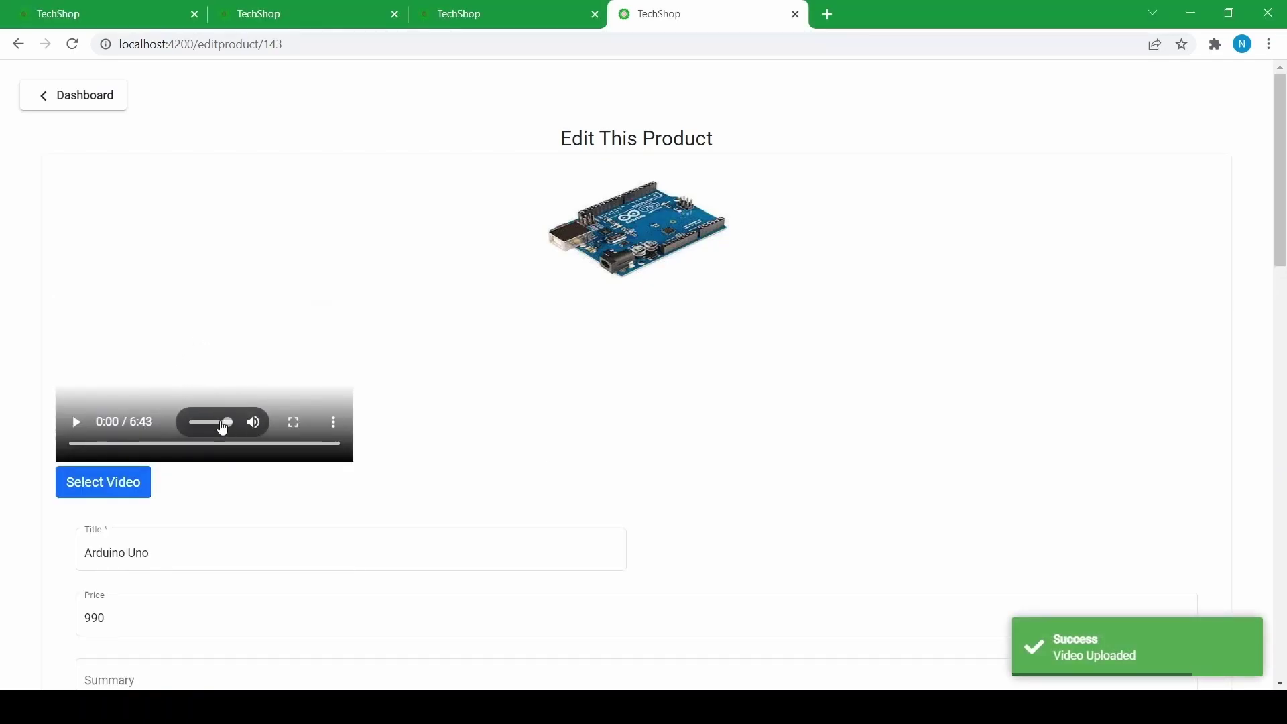
{"action": "left_click", "coordinate": [73, 434]}
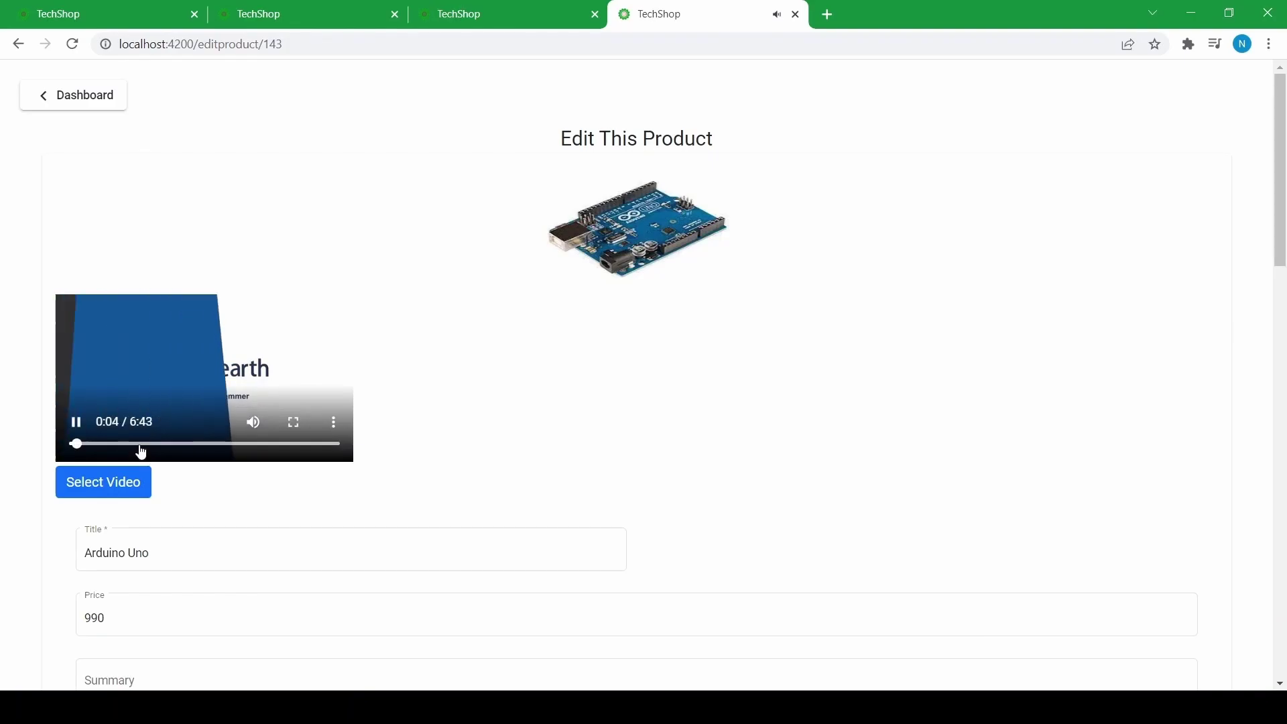
{"action": "left_click", "coordinate": [101, 444]}
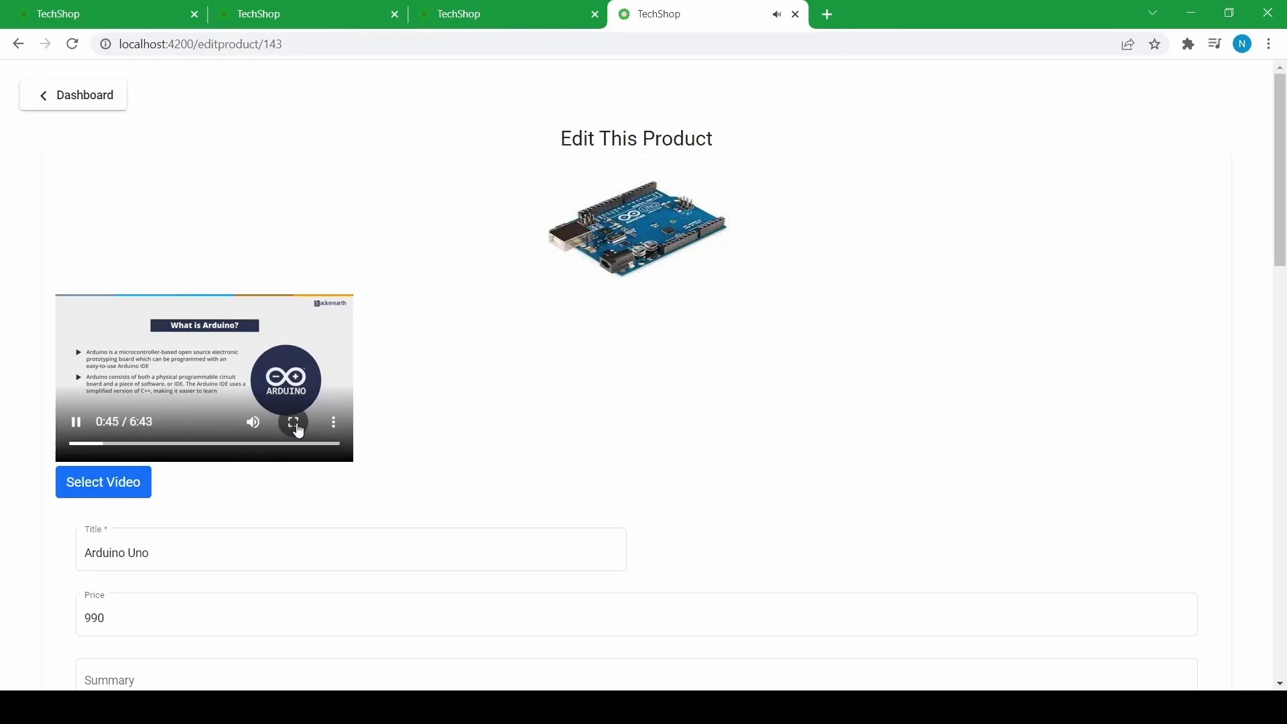
- Watch the video full screen through Power Port to Crystal oscillator, then exit and pause it
{"action": "left_click", "coordinate": [295, 424]}
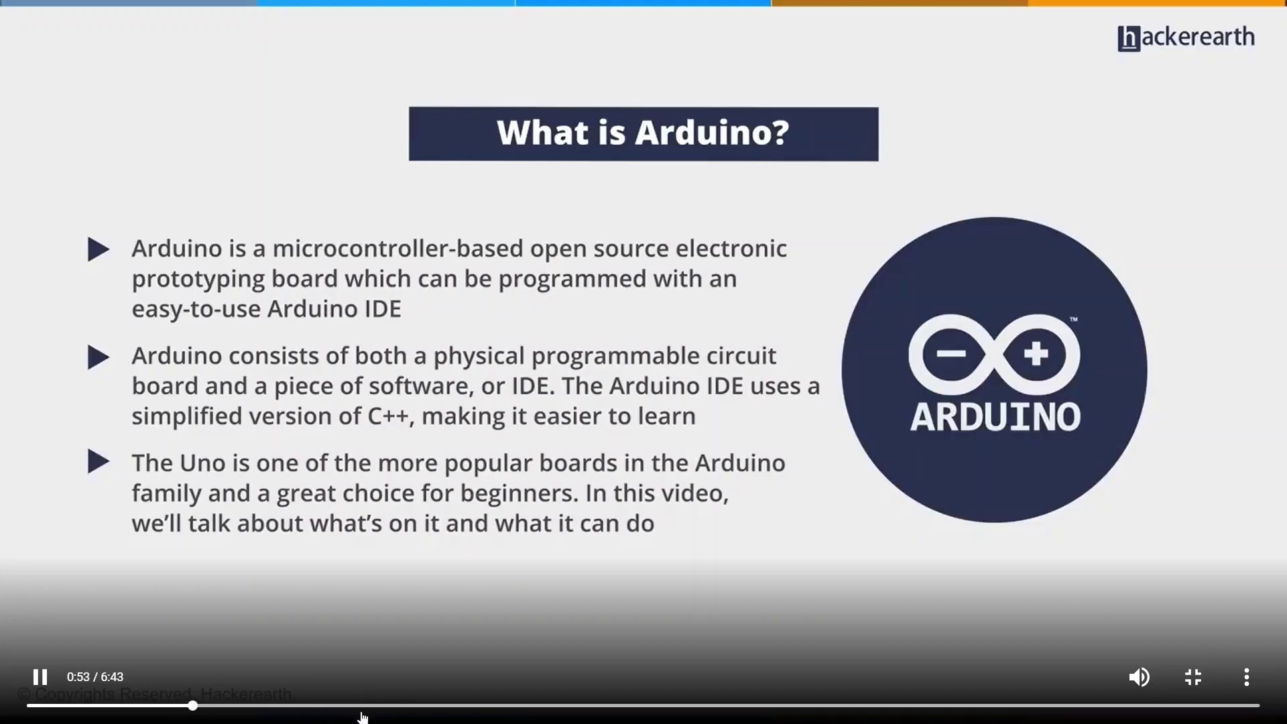
{"action": "left_click", "coordinate": [361, 705]}
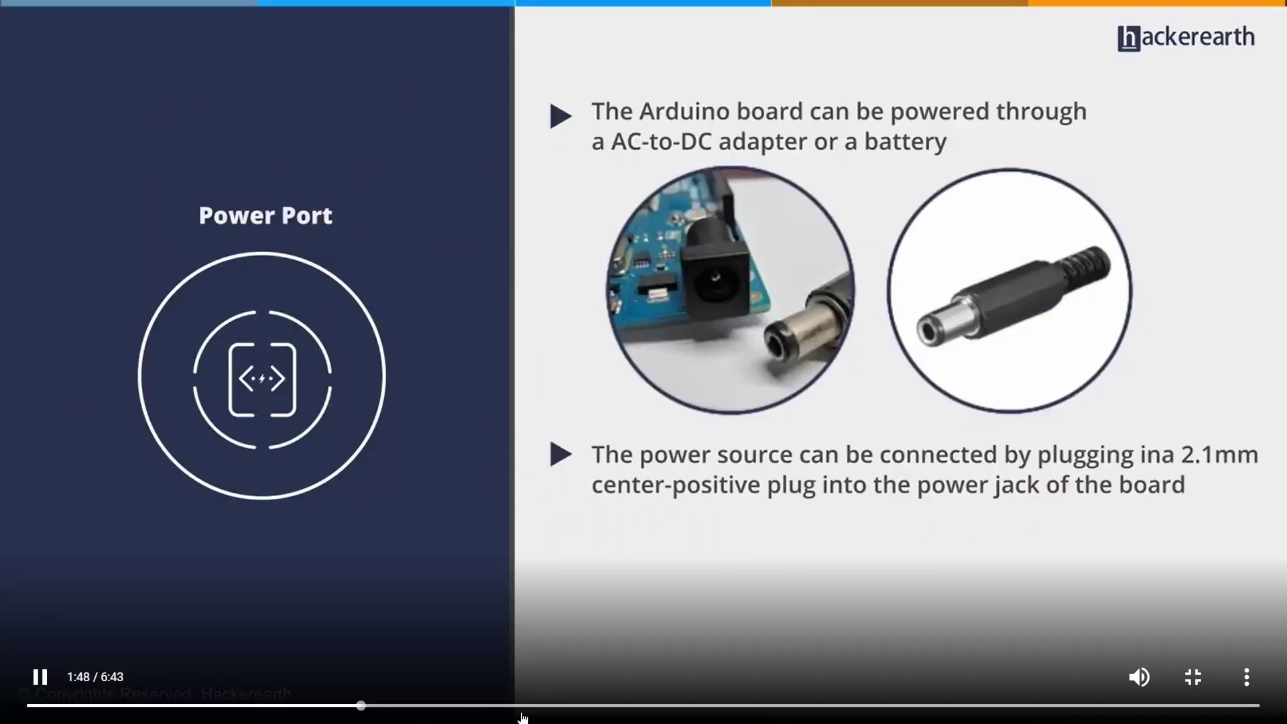
{"action": "left_click", "coordinate": [679, 711]}
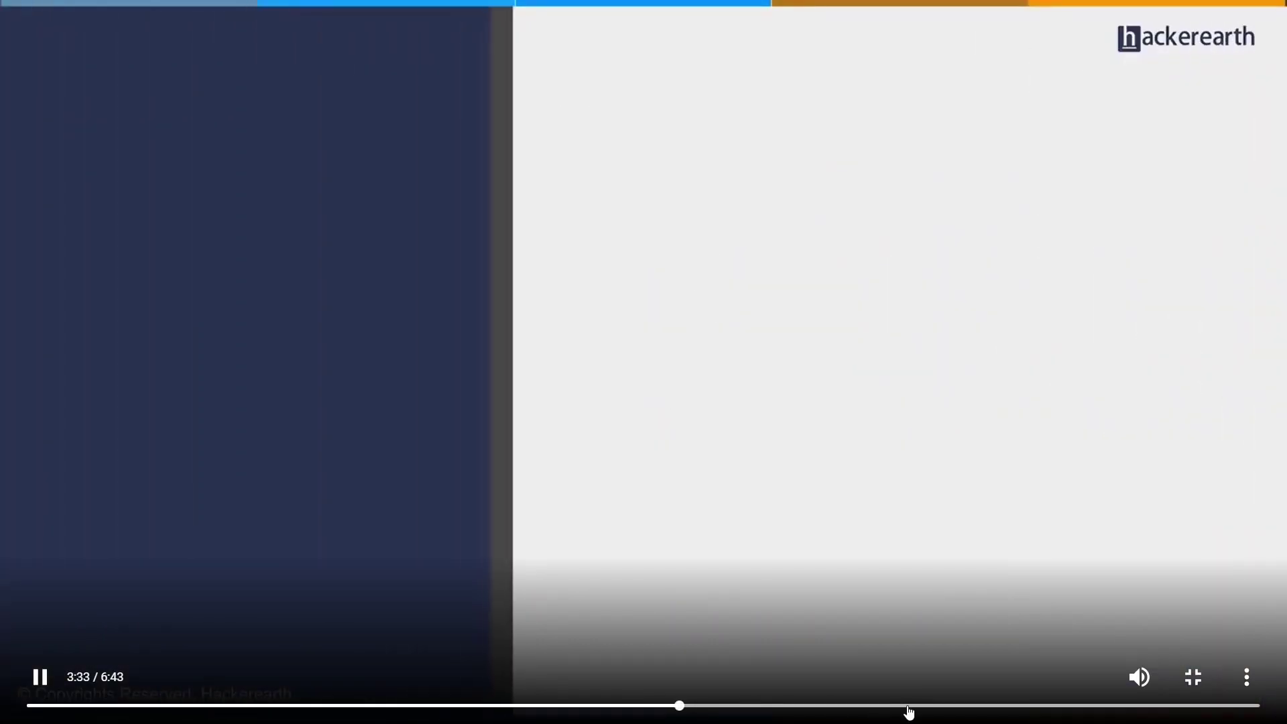
{"action": "left_click", "coordinate": [909, 705]}
{"action": "left_click", "coordinate": [1059, 709]}
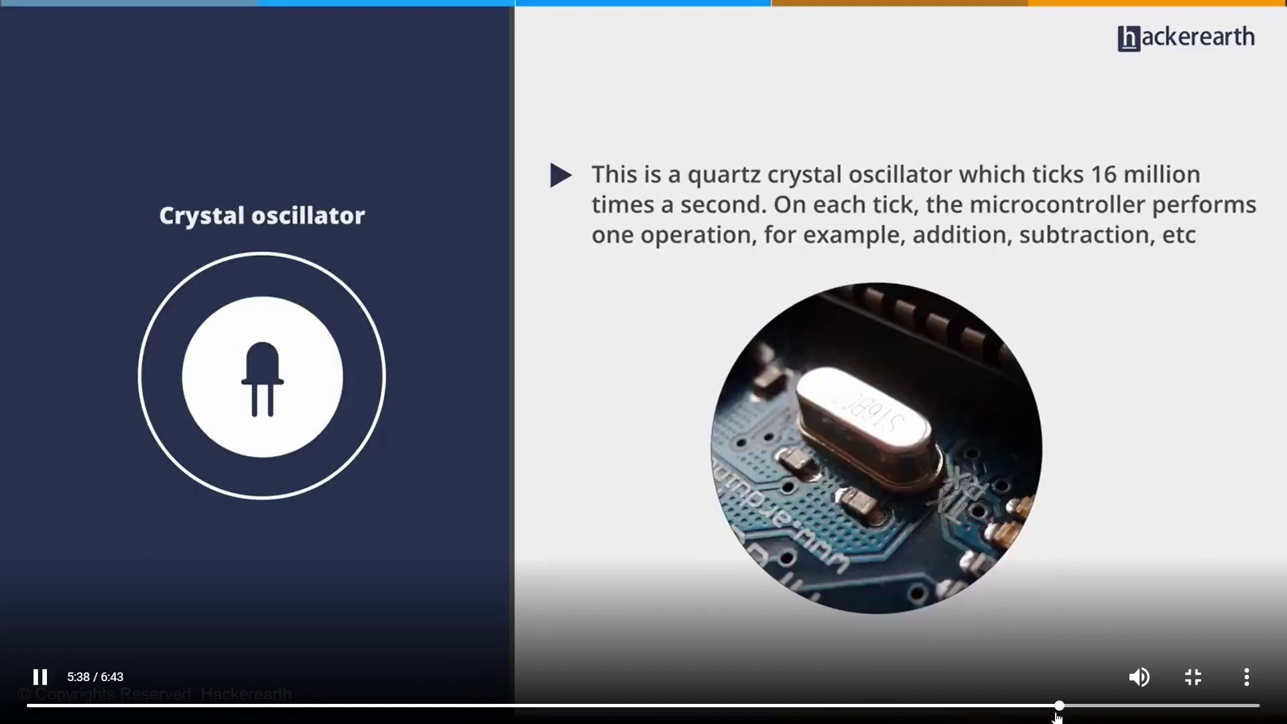
{"action": "key", "text": "Escape"}
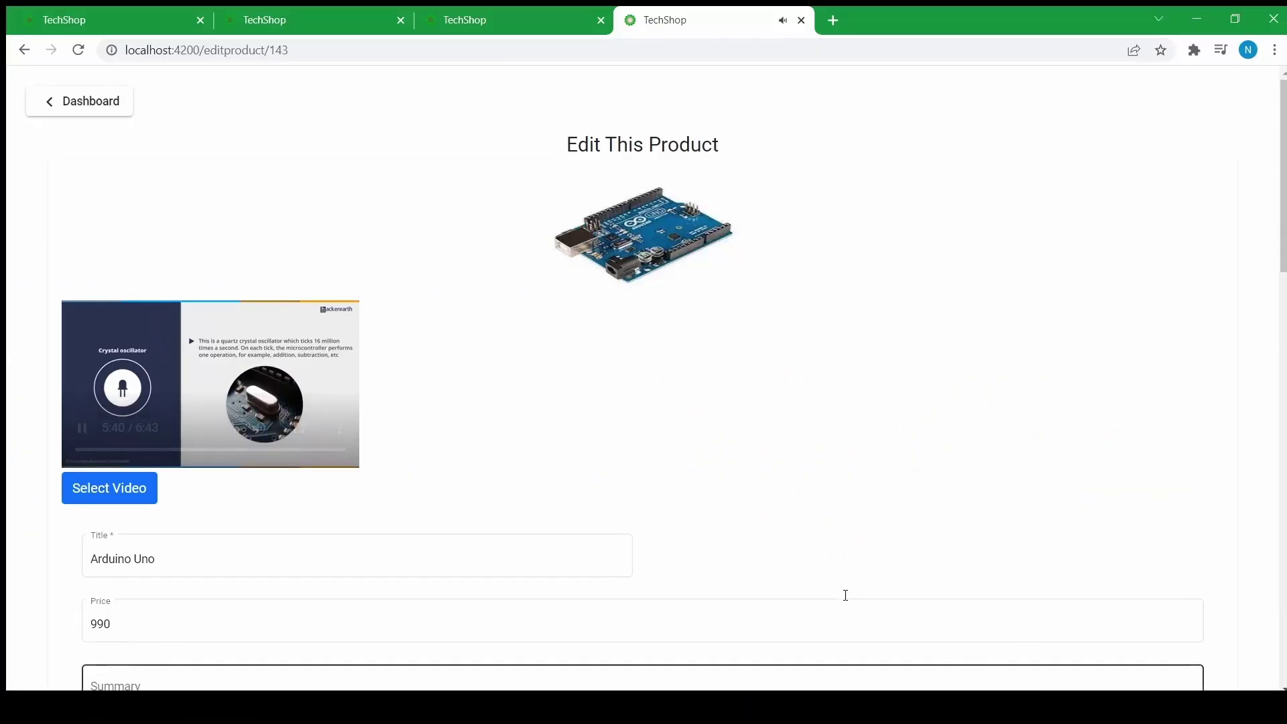
{"action": "left_click", "coordinate": [80, 436]}
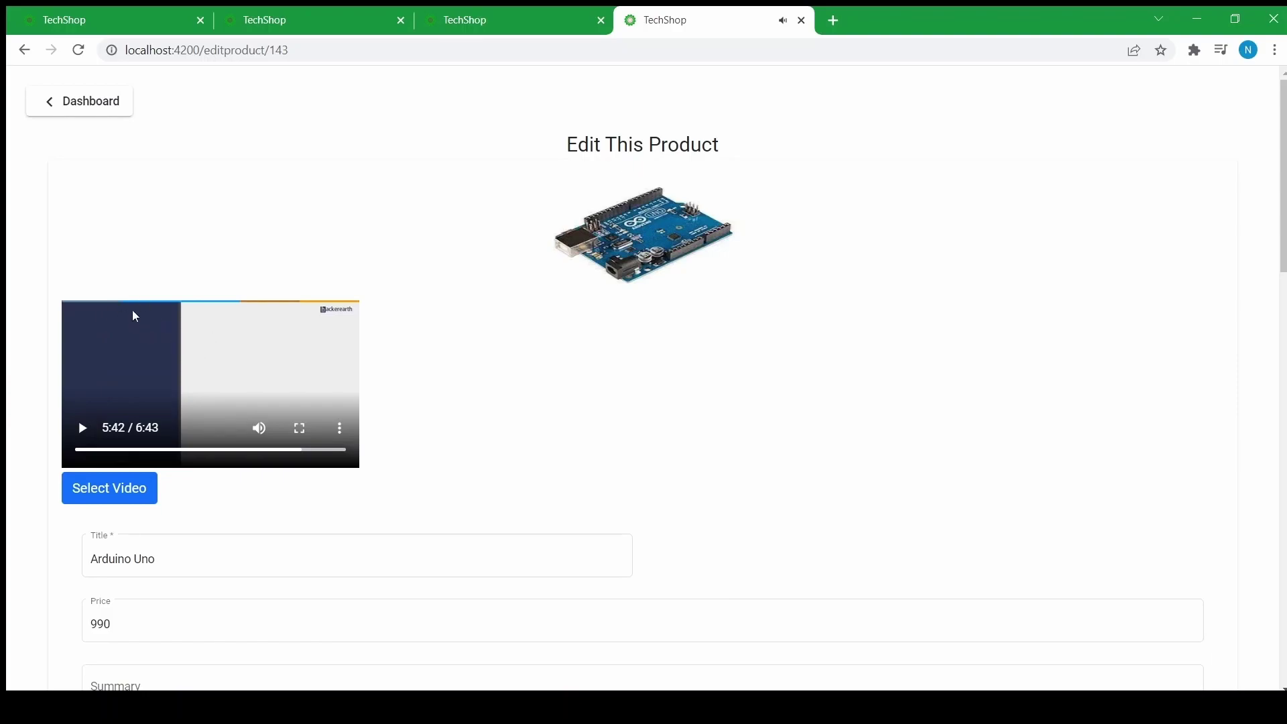
- Open the Keyboard category's edit form from the All Category list
{"action": "left_click", "coordinate": [101, 109]}
{"action": "left_click", "coordinate": [158, 195]}
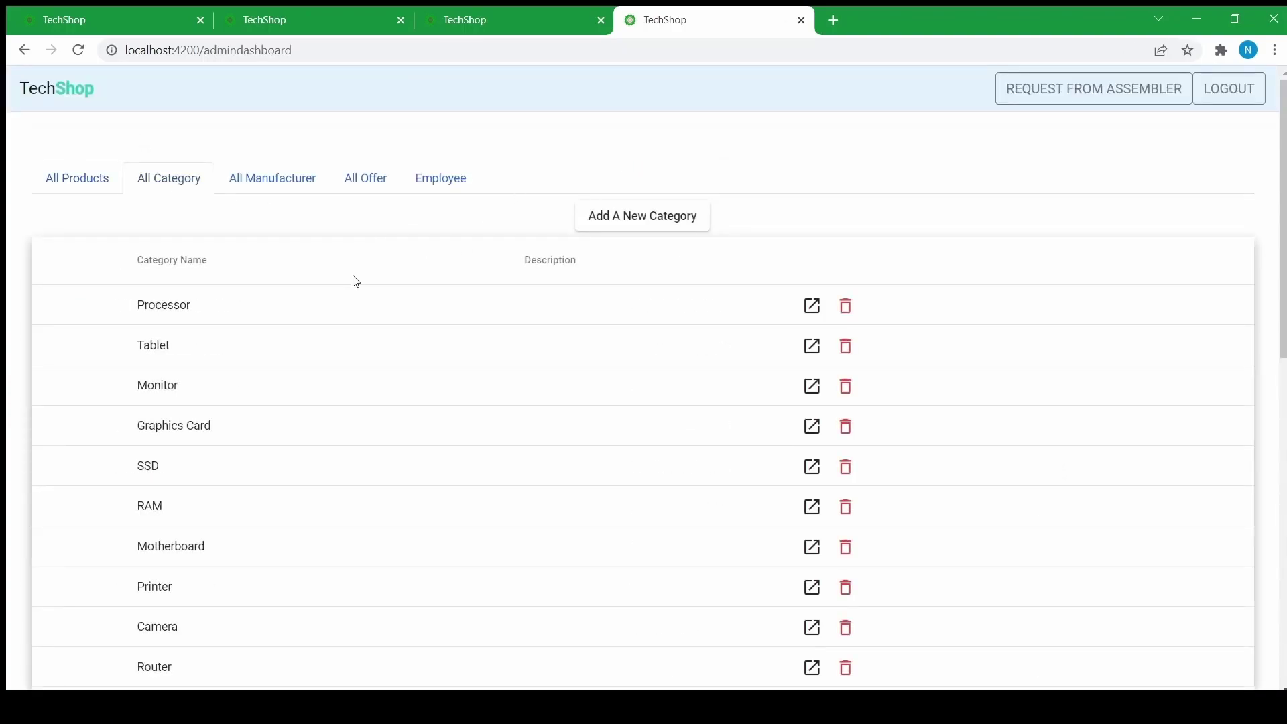
{"action": "scroll", "coordinate": [174, 305], "scroll_direction": "down", "scroll_amount": 5}
{"action": "scroll", "coordinate": [202, 315], "scroll_direction": "up", "scroll_amount": 5}
{"action": "scroll", "coordinate": [245, 324], "scroll_direction": "down", "scroll_amount": 5}
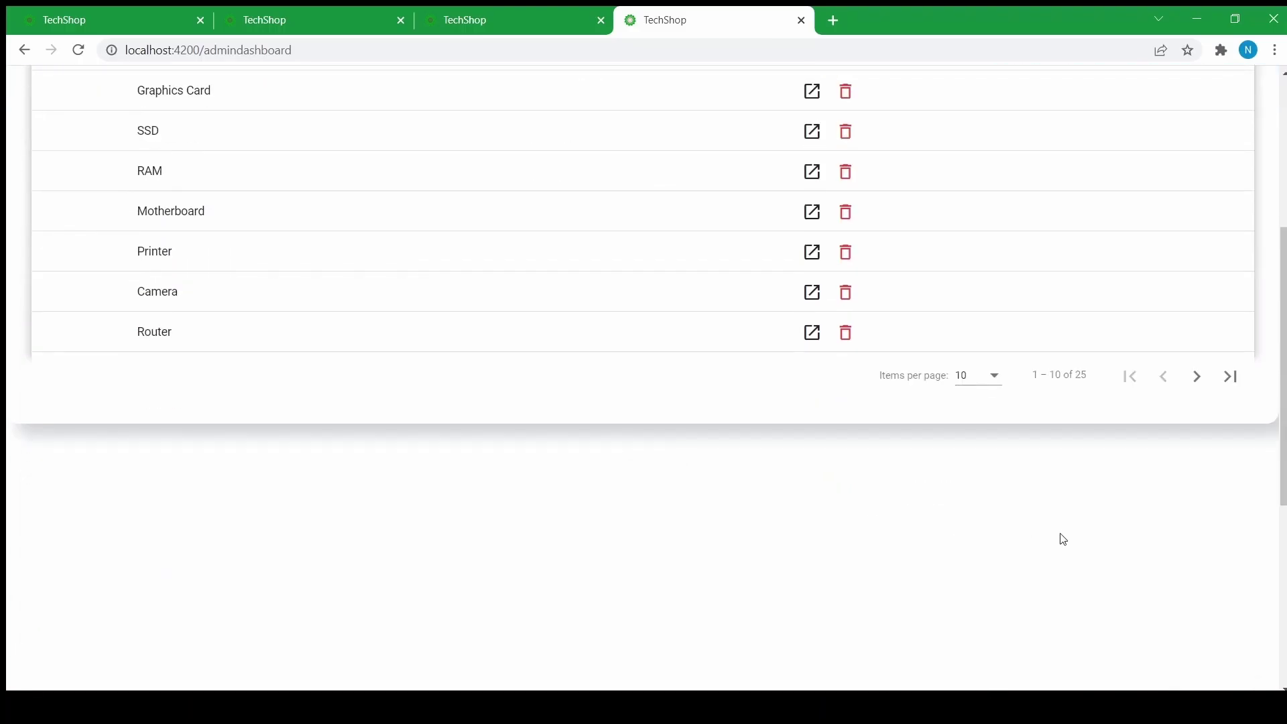
{"action": "scroll", "coordinate": [560, 435], "scroll_direction": "up", "scroll_amount": 5}
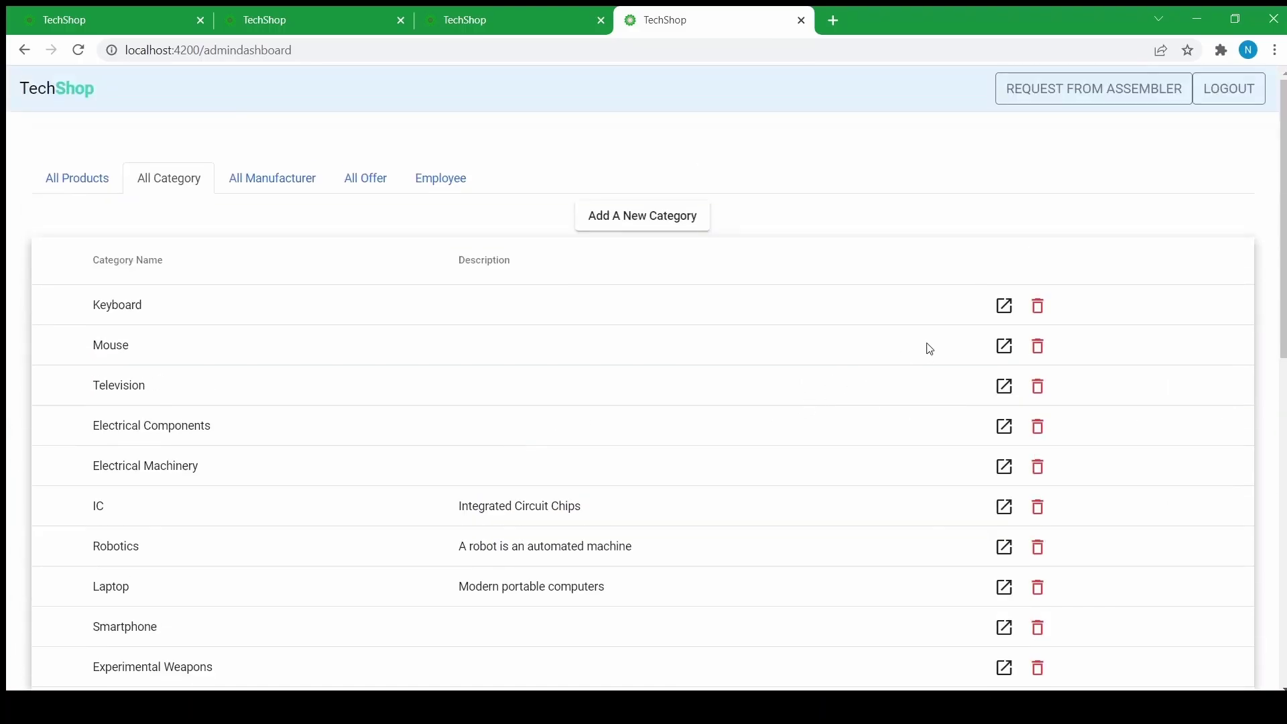
{"action": "left_click", "coordinate": [1003, 306]}
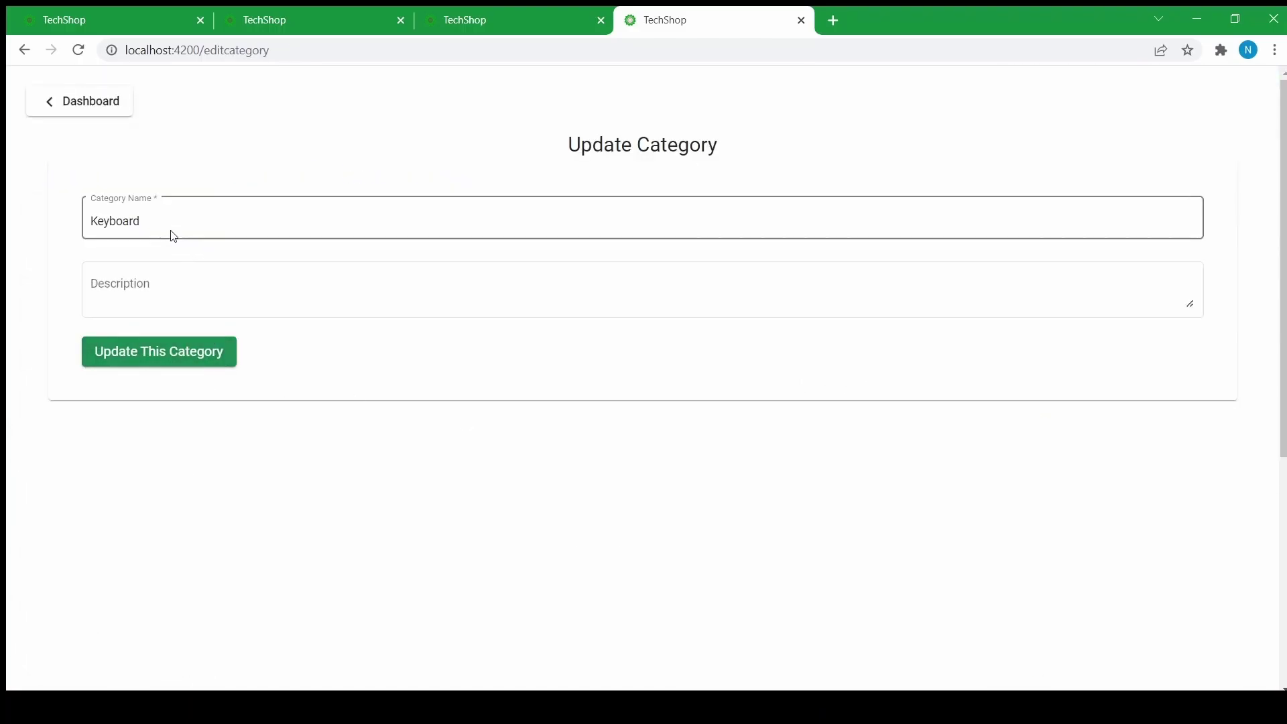
- Set the description 'keyboards are a great way for input!', update the category, and return to the dashboard
{"action": "left_click", "coordinate": [120, 285]}
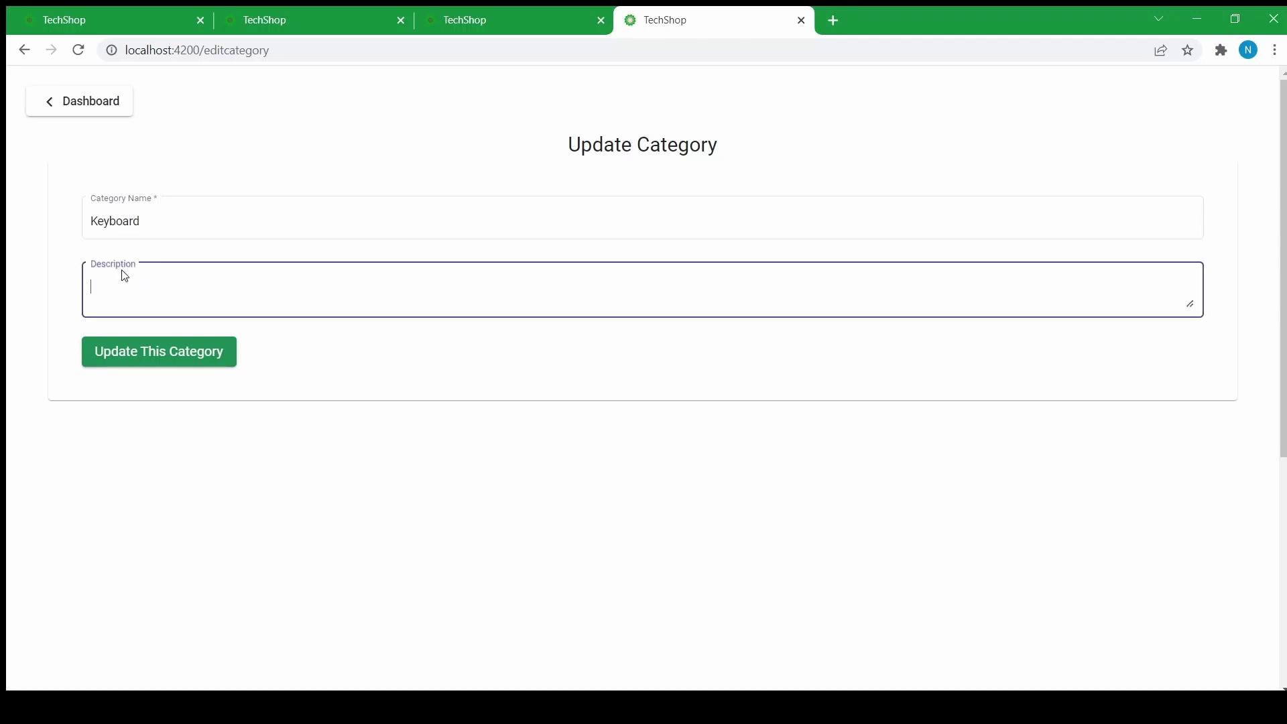
{"action": "type", "text": "keyboards are a great way for input!"}
{"action": "left_click", "coordinate": [129, 343]}
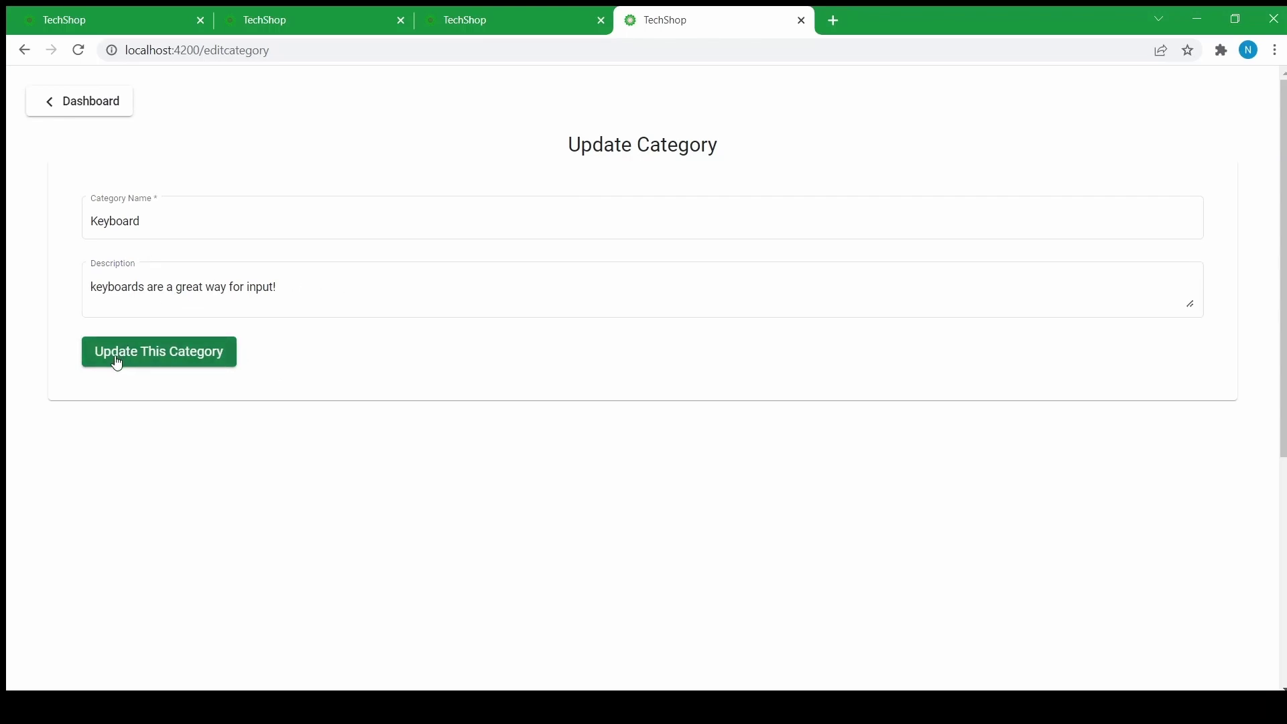
{"action": "left_click", "coordinate": [117, 363]}
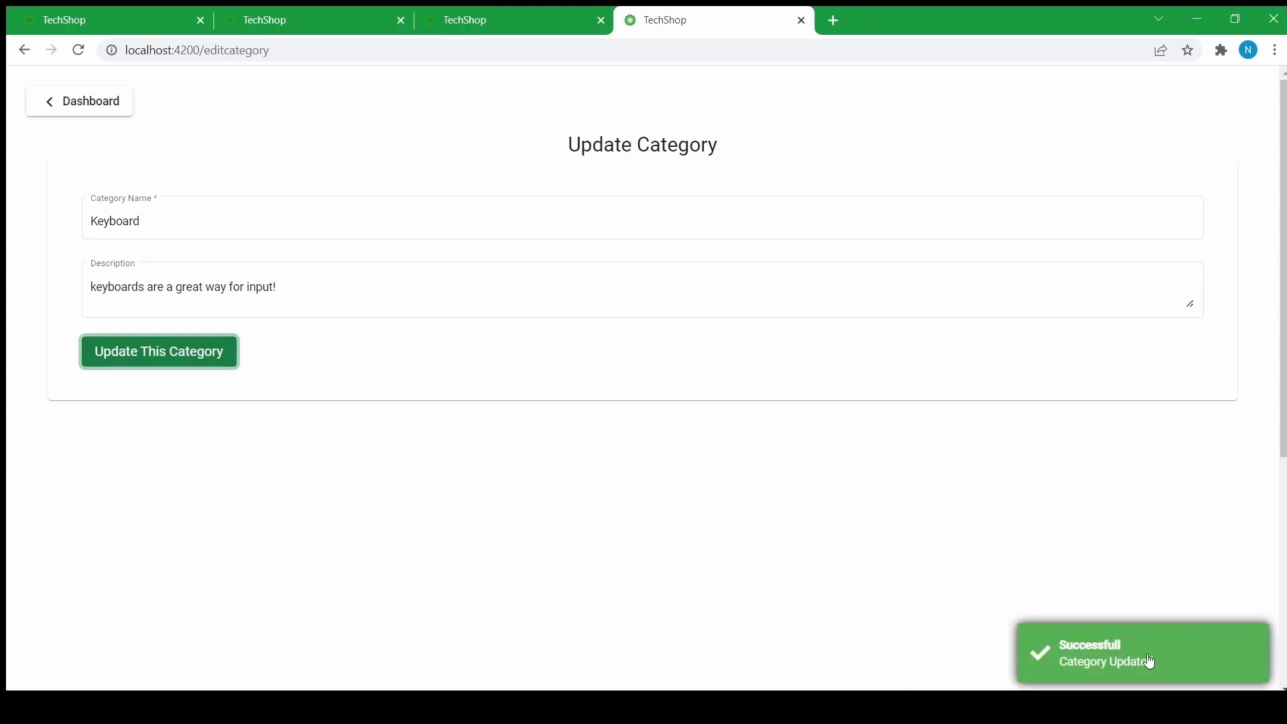
{"action": "left_click", "coordinate": [69, 104]}
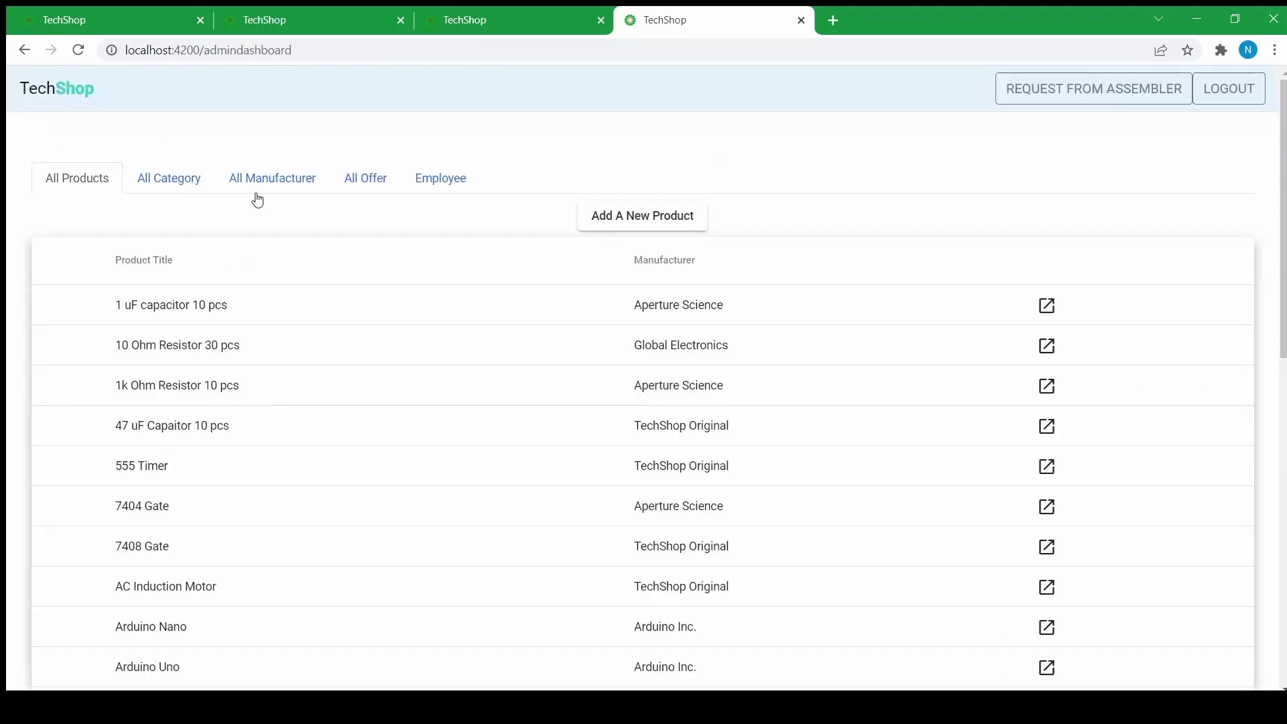
- Add an Electronics category described as 'everything related to electronics'
{"action": "left_click", "coordinate": [644, 216]}
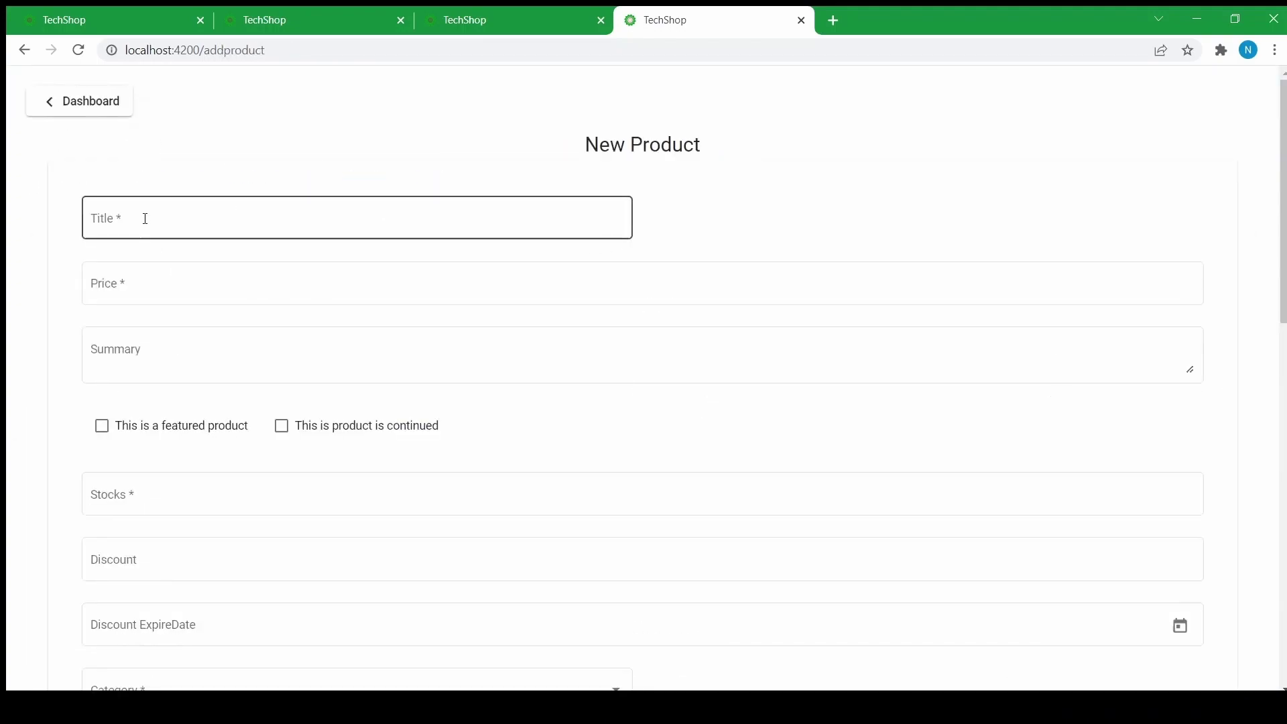
{"action": "left_click", "coordinate": [56, 95]}
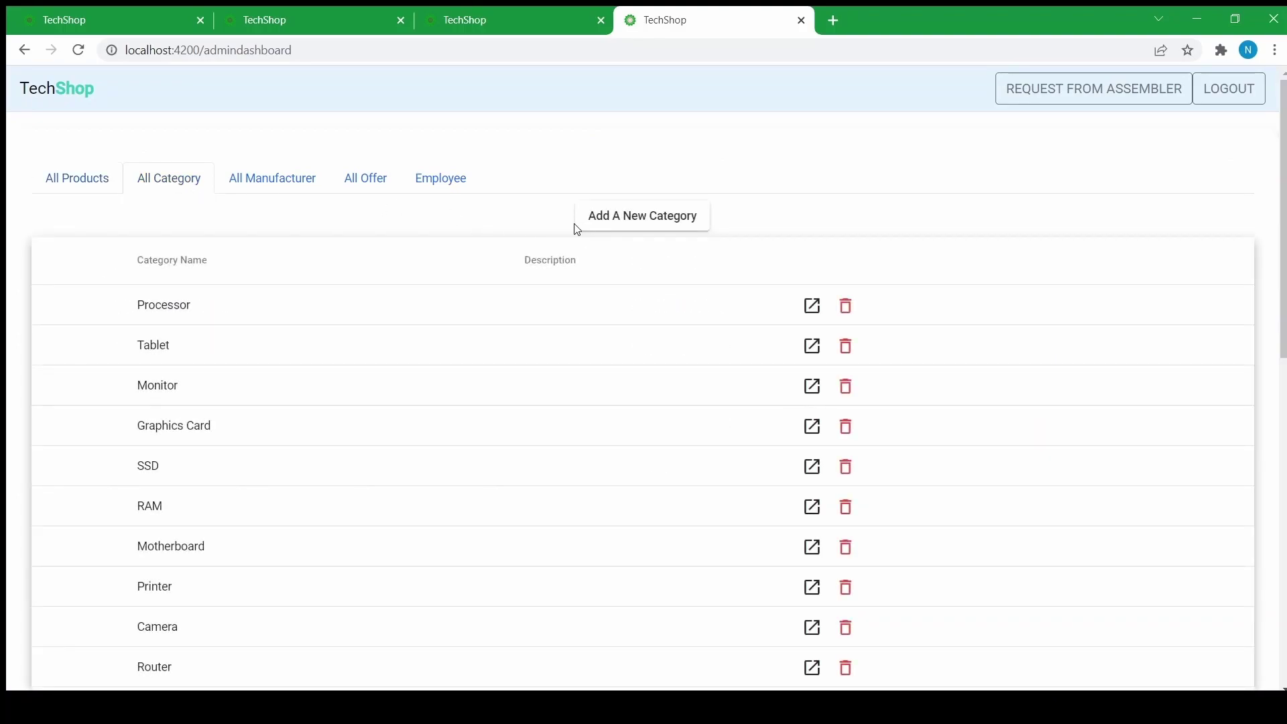
{"action": "left_click", "coordinate": [578, 228]}
{"action": "left_click", "coordinate": [238, 220]}
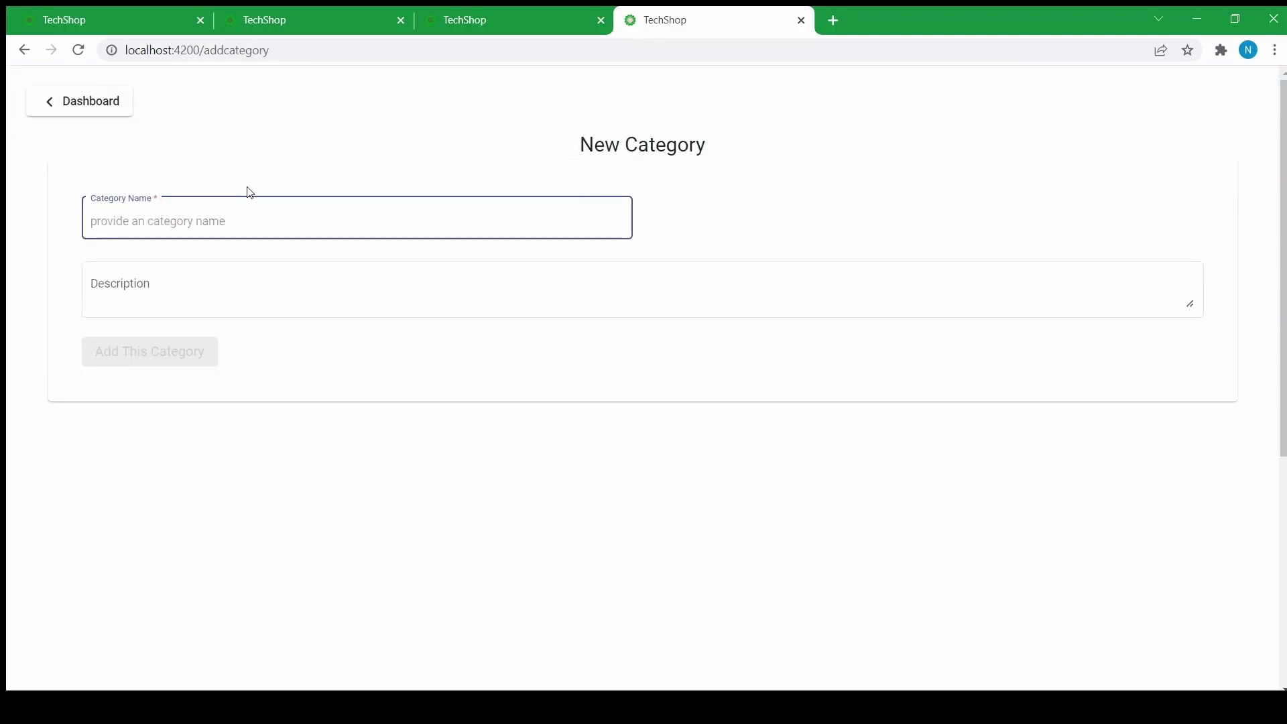
{"action": "type", "text": "Electronics"}
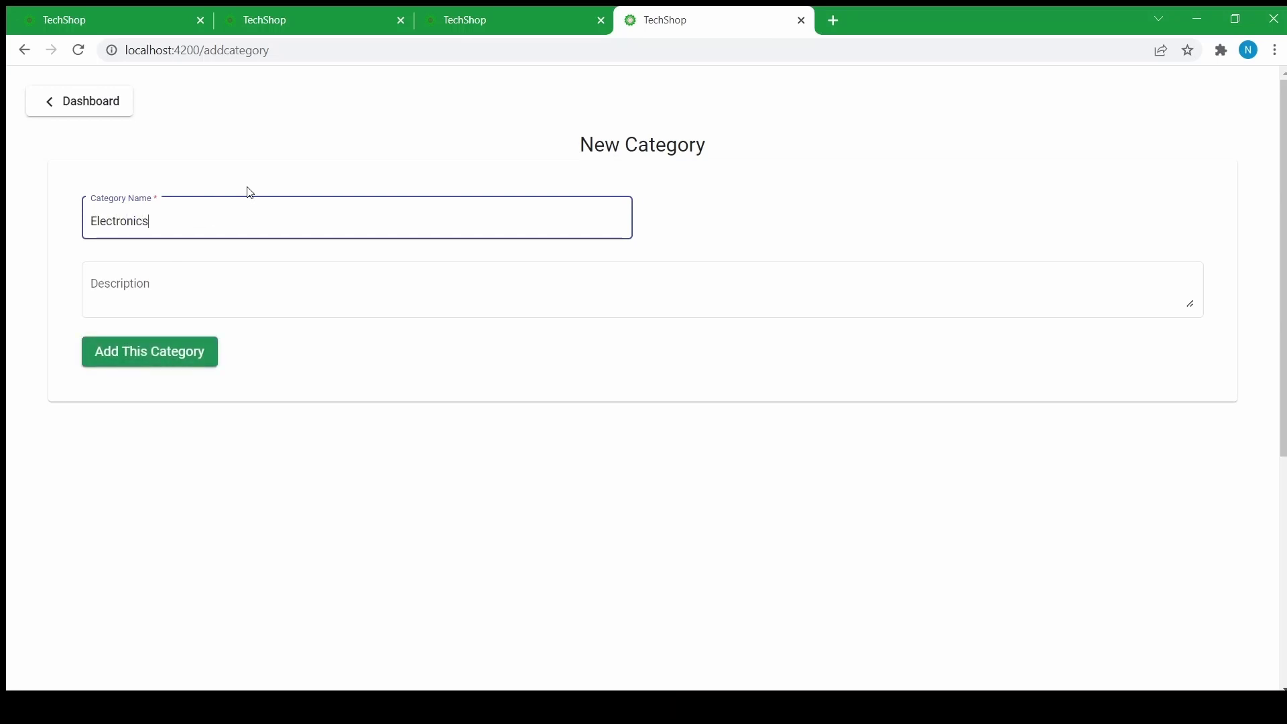
{"action": "left_click", "coordinate": [141, 279]}
{"action": "left_click", "coordinate": [143, 279]}
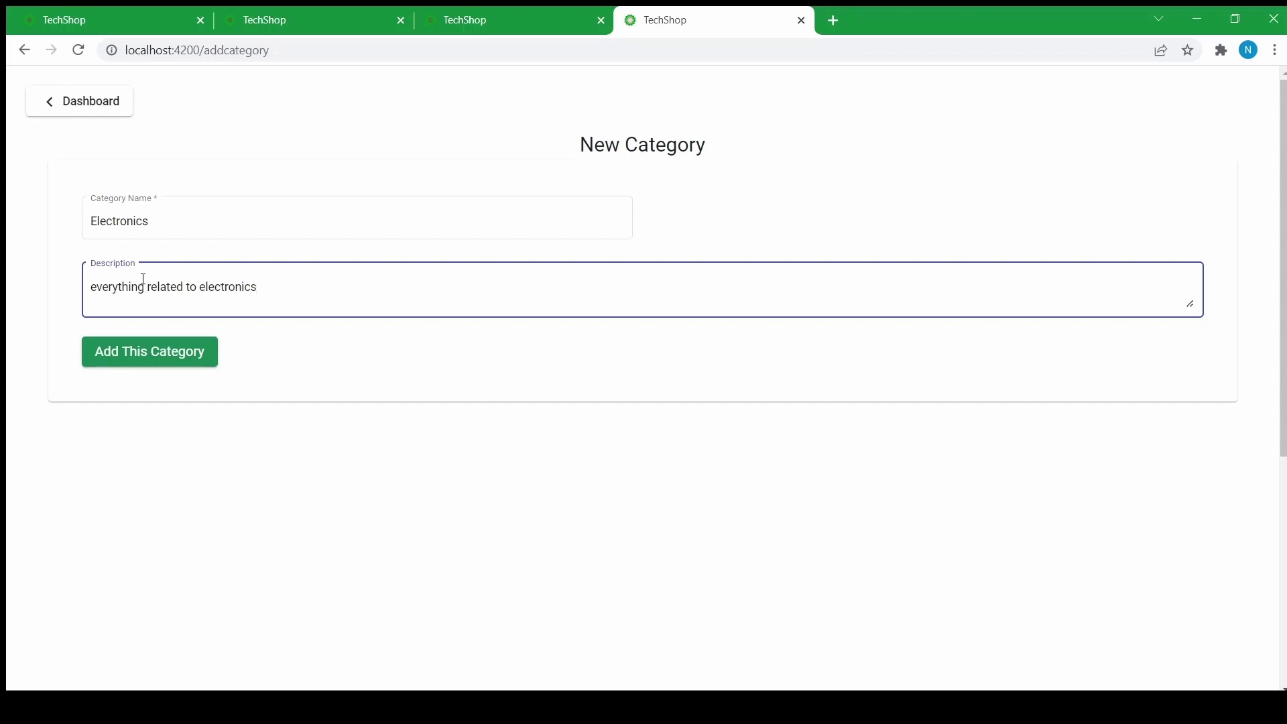
{"action": "left_click", "coordinate": [279, 331]}
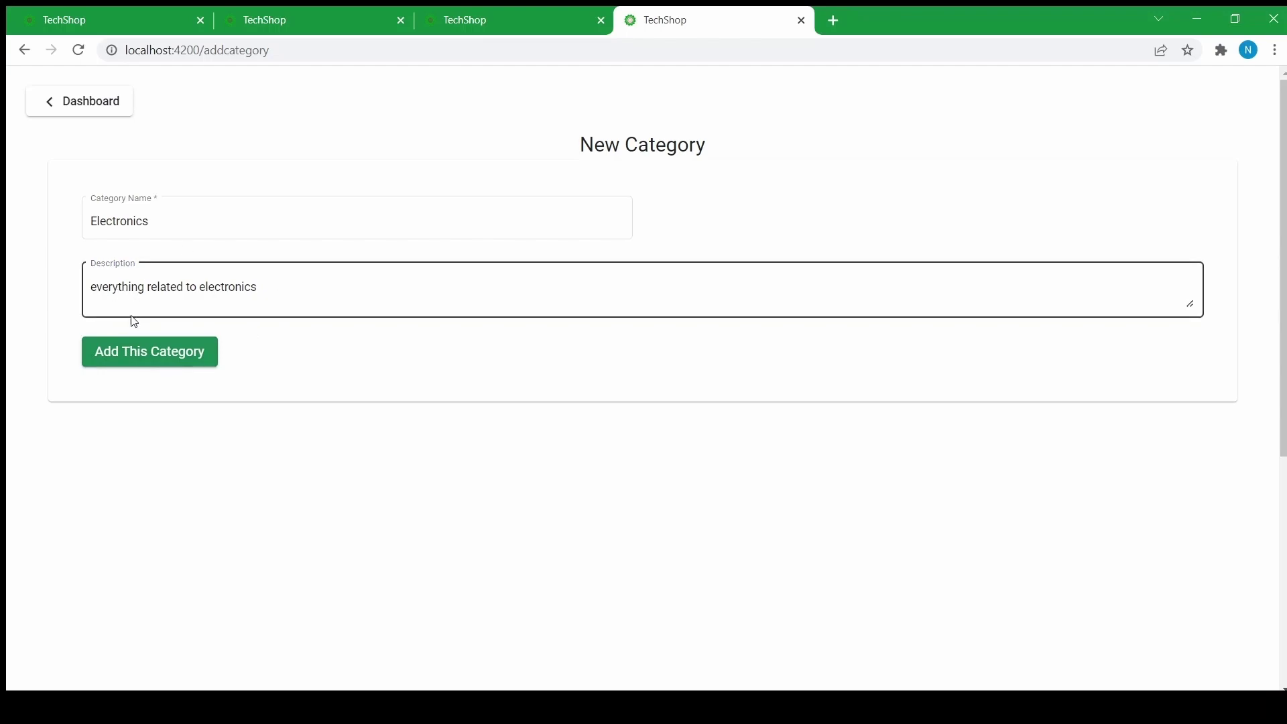
{"action": "left_click", "coordinate": [137, 357]}
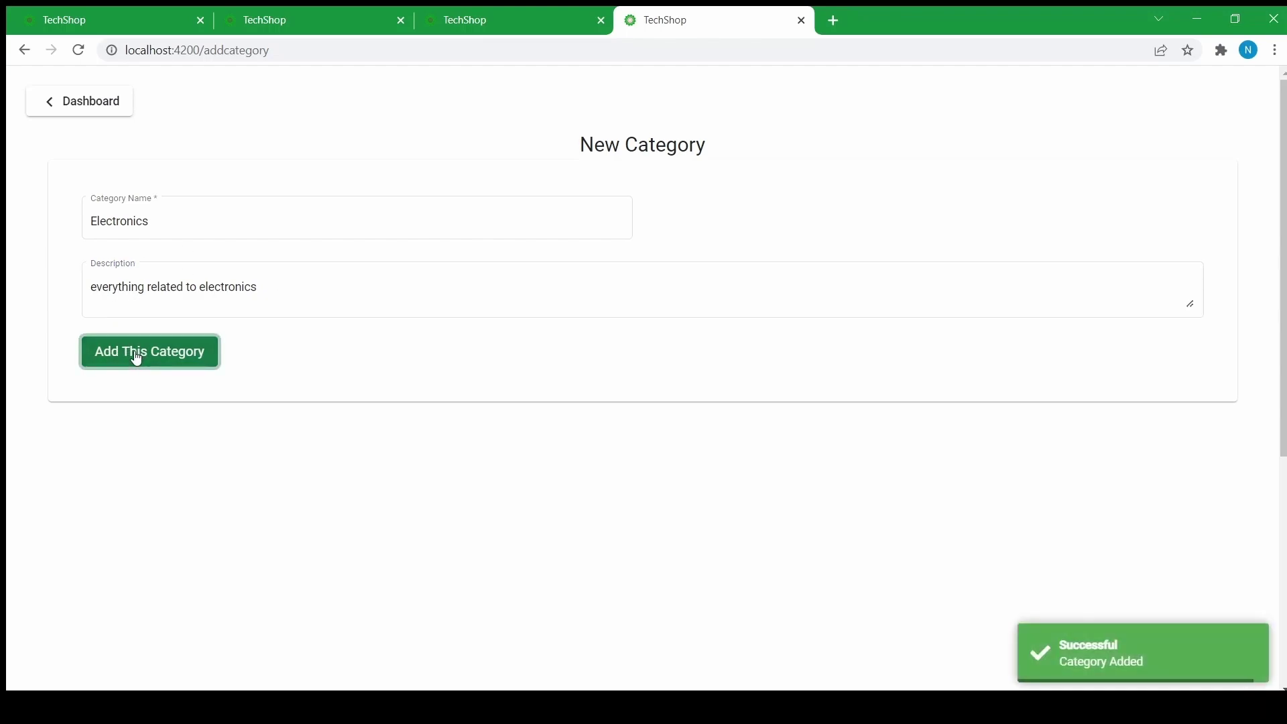
- Confirm Electronics appears in the category list and the new-product Category dropdown
{"action": "left_click", "coordinate": [69, 105]}
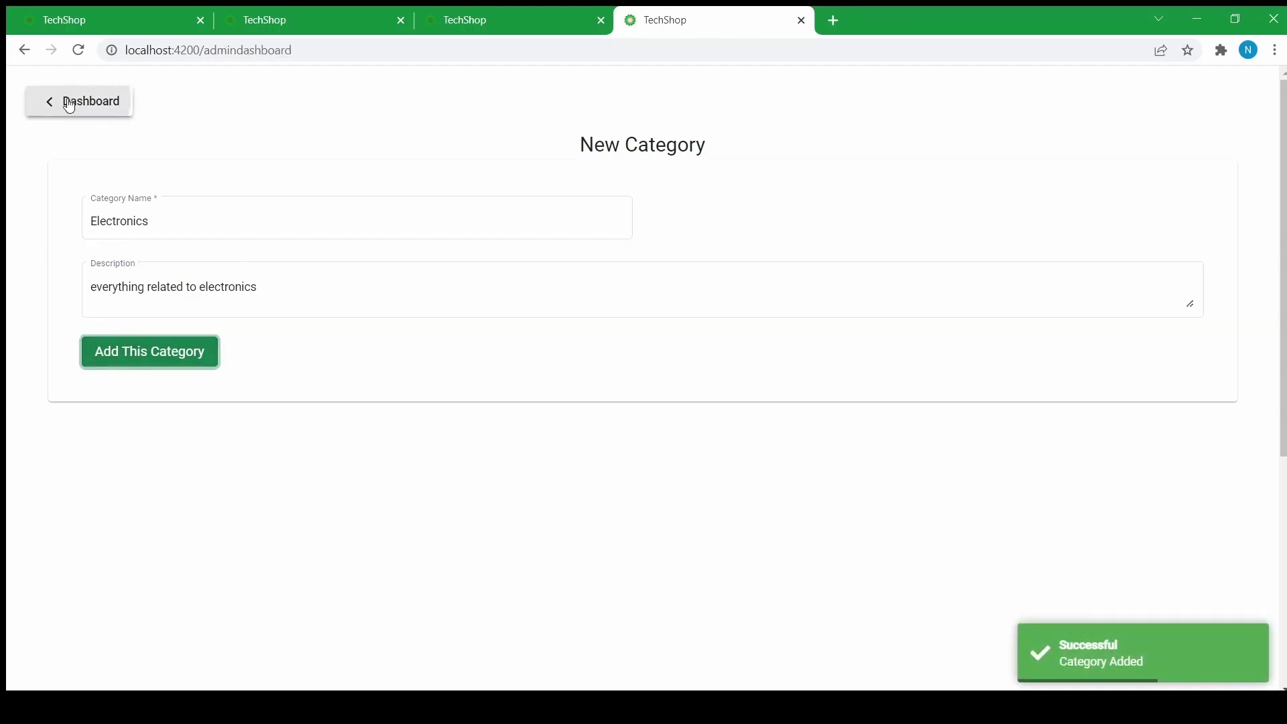
{"action": "left_click", "coordinate": [173, 193]}
{"action": "left_click", "coordinate": [107, 184]}
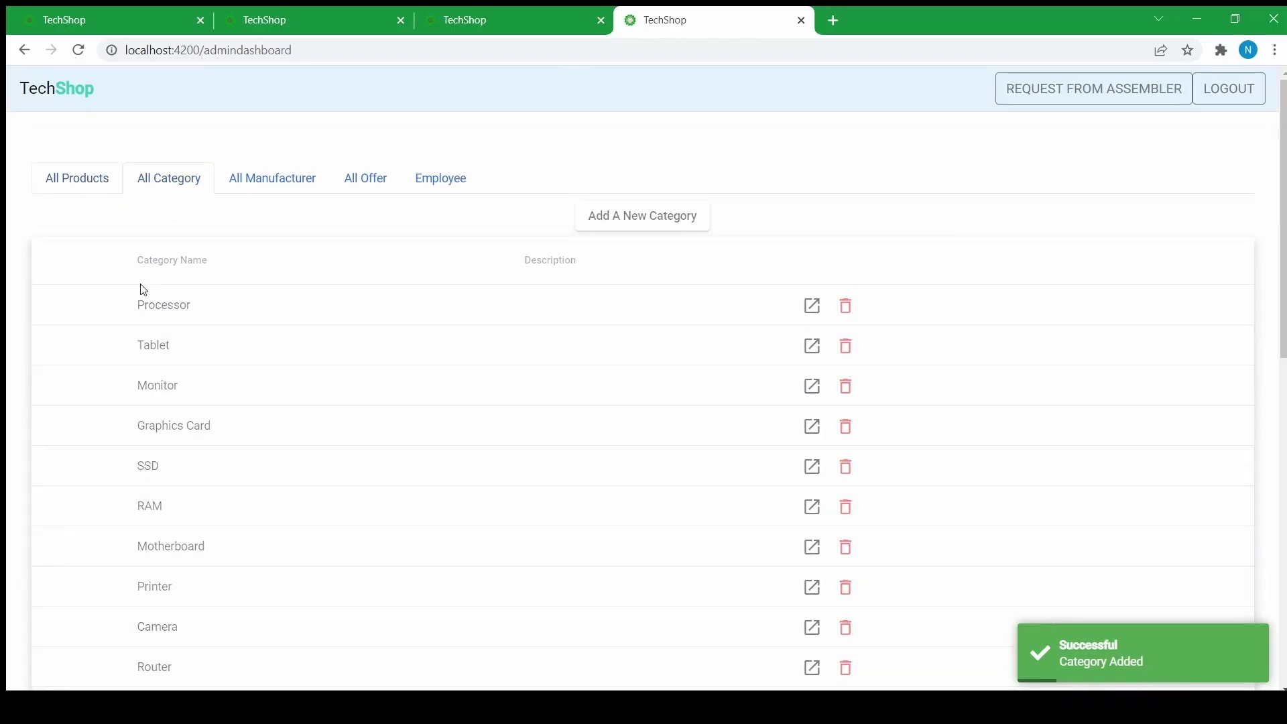
{"action": "left_click", "coordinate": [690, 215]}
{"action": "scroll", "coordinate": [411, 333], "scroll_direction": "down", "scroll_amount": 10}
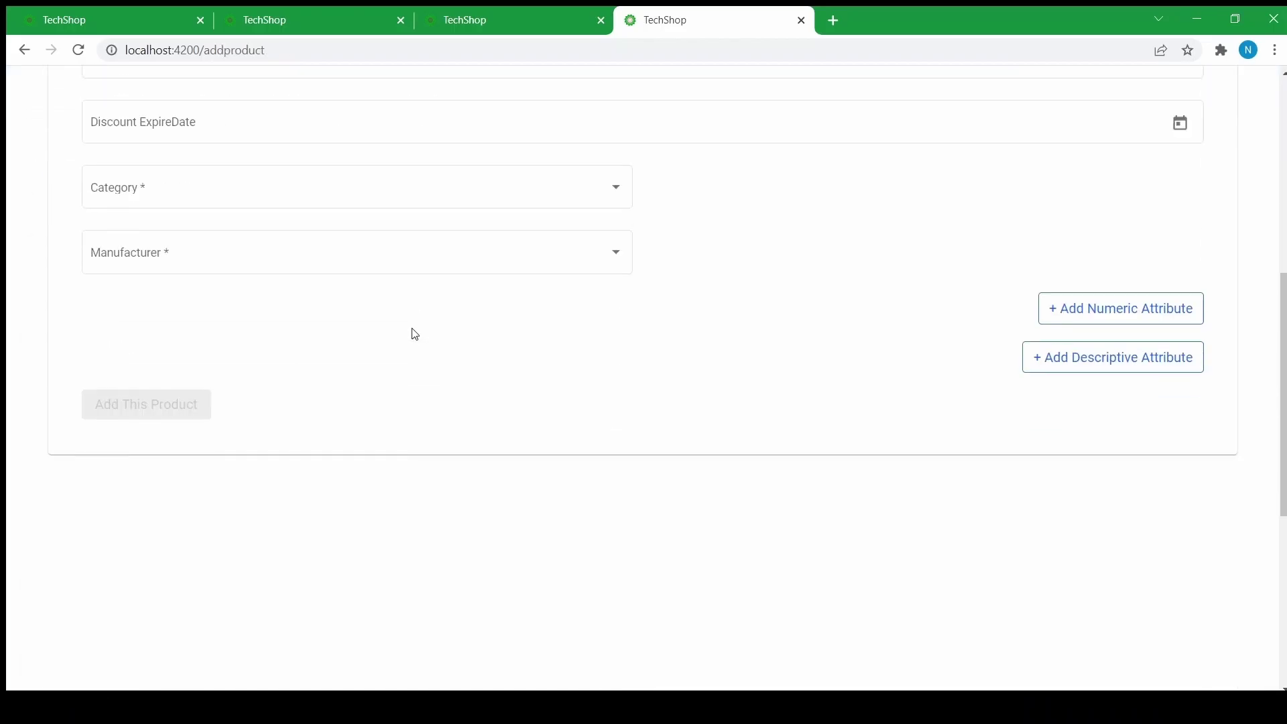
{"action": "scroll", "coordinate": [384, 336], "scroll_direction": "up", "scroll_amount": 8}
{"action": "left_click", "coordinate": [152, 333]}
{"action": "scroll", "coordinate": [128, 387], "scroll_direction": "down", "scroll_amount": 3}
{"action": "scroll", "coordinate": [134, 392], "scroll_direction": "down", "scroll_amount": 4}
{"action": "scroll", "coordinate": [145, 406], "scroll_direction": "up", "scroll_amount": 1}
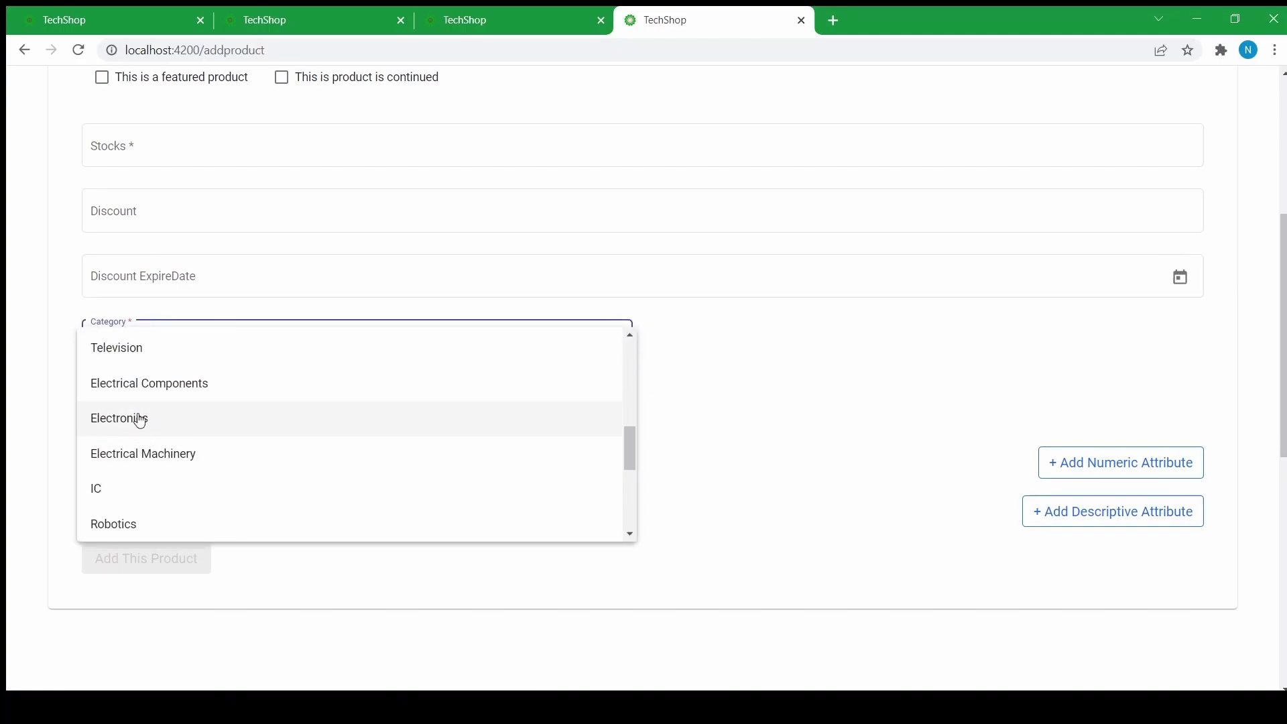
{"action": "left_click", "coordinate": [63, 359]}
- Return to the dashboard and show the All Manufacturer list
{"action": "scroll", "coordinate": [81, 322], "scroll_direction": "up", "scroll_amount": 5}
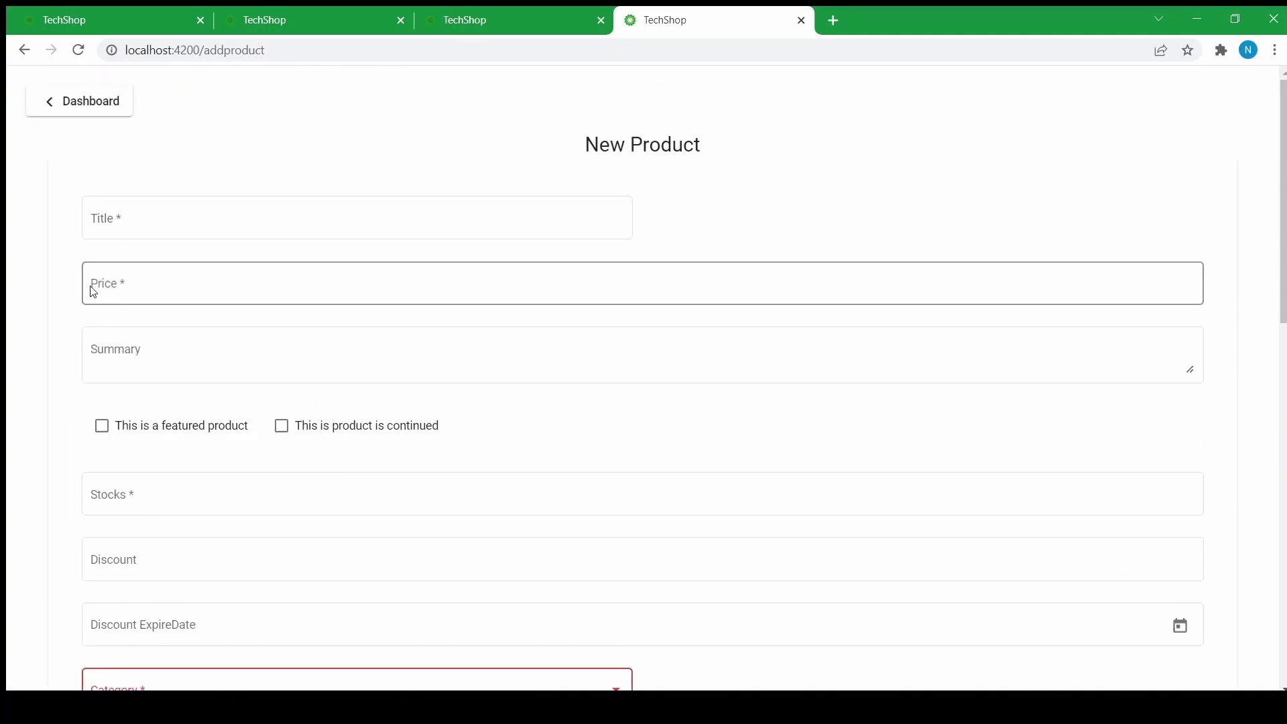
{"action": "left_click", "coordinate": [117, 102]}
{"action": "left_click", "coordinate": [253, 190]}
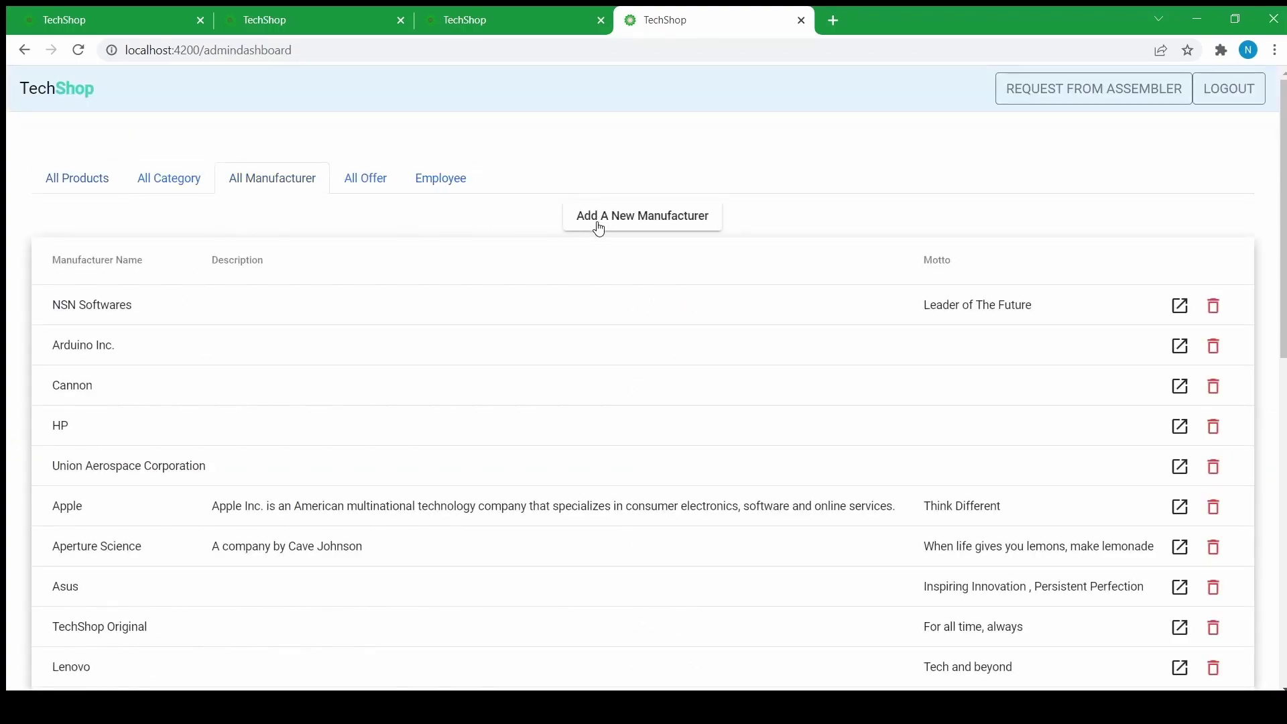
- Add manufacturer Microsoft with motto 'For all time Always', then return to the dashboard
{"action": "left_click", "coordinate": [599, 225]}
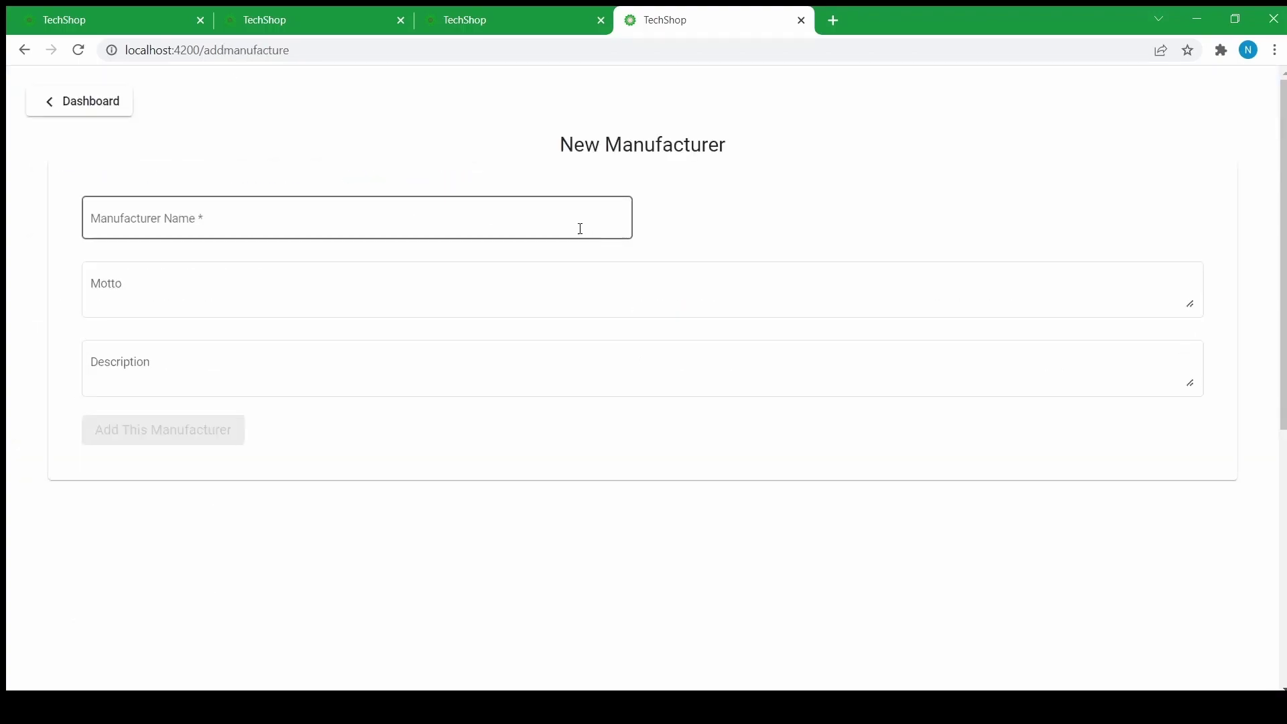
{"action": "left_click", "coordinate": [177, 220]}
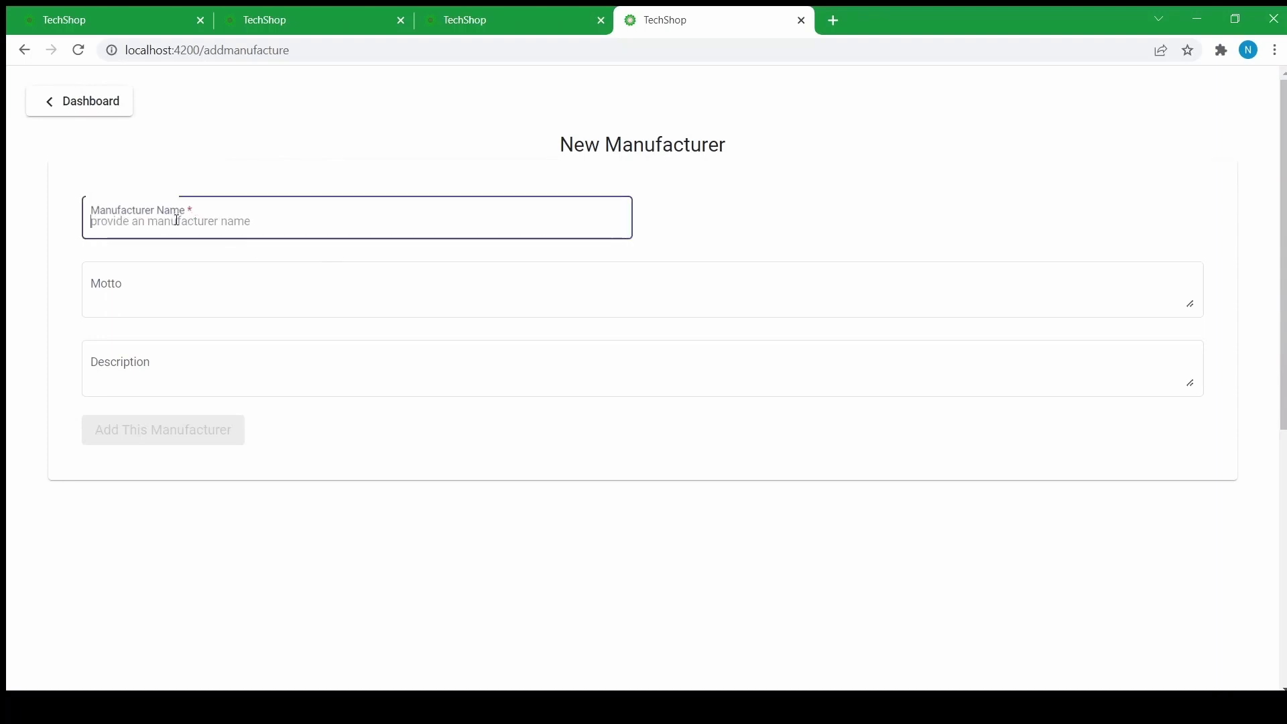
{"action": "type", "text": "Mic"}
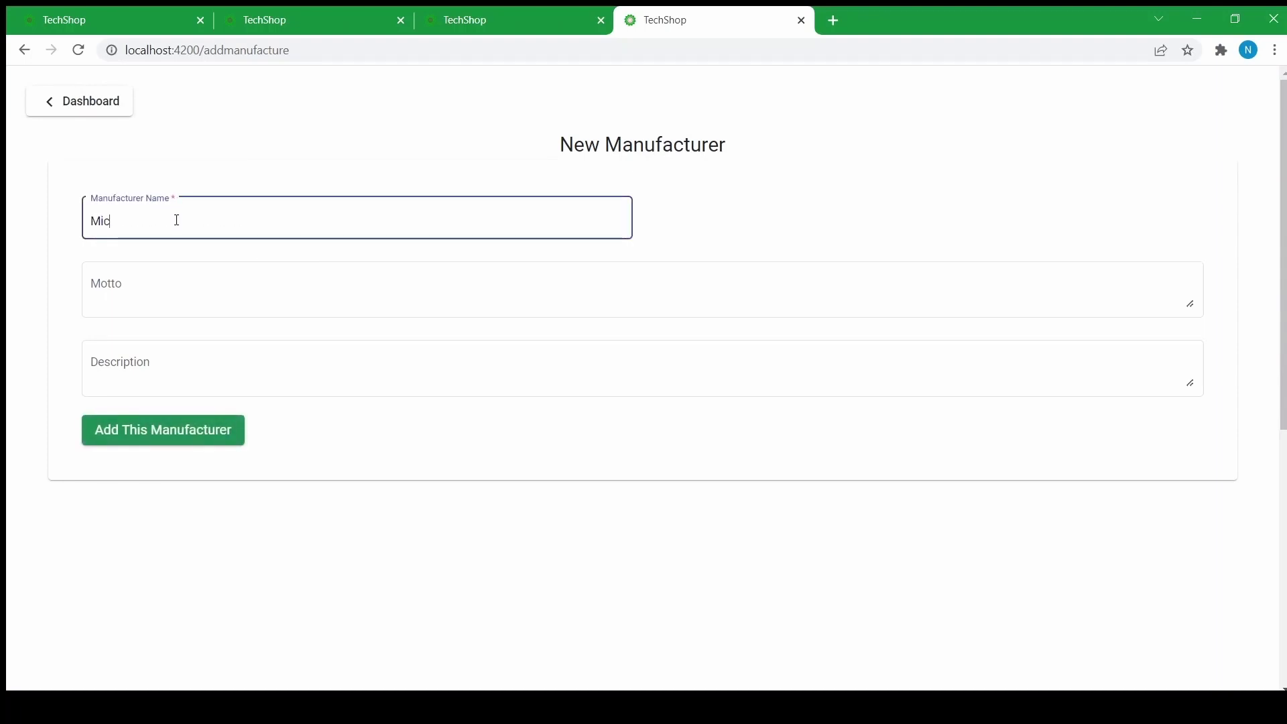
{"action": "type", "text": "rosoft"}
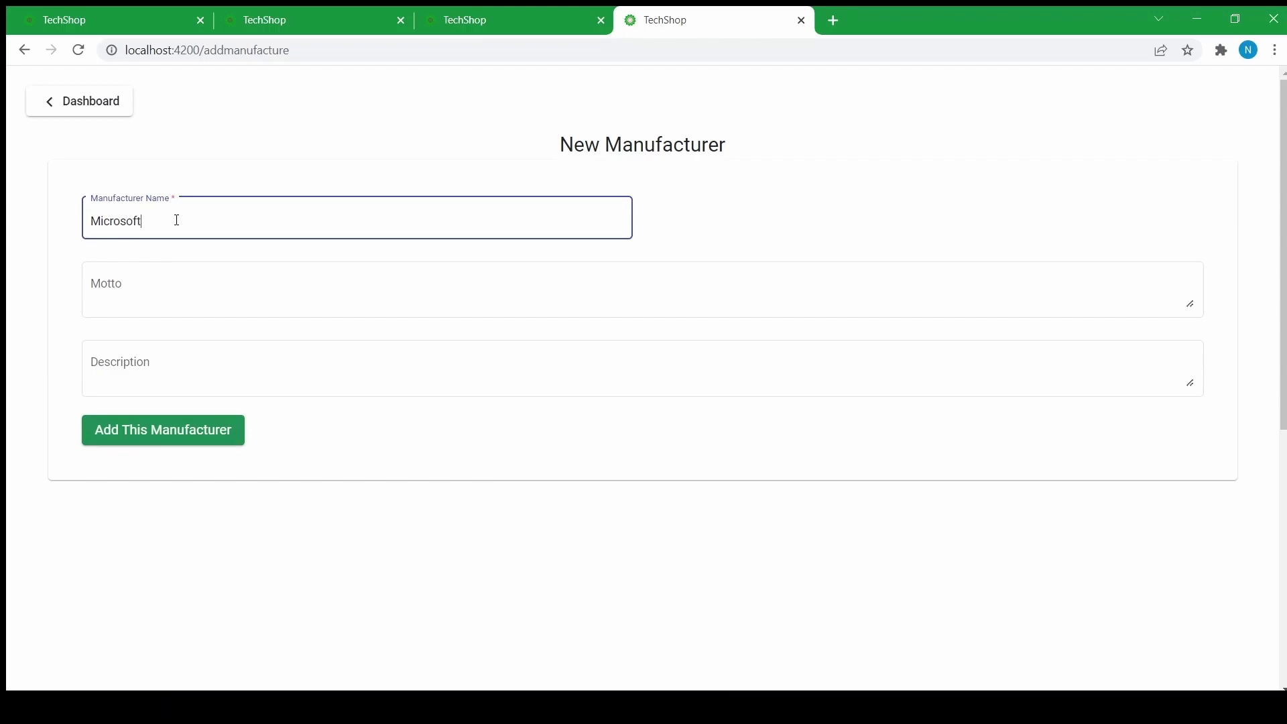
{"action": "left_click", "coordinate": [174, 282]}
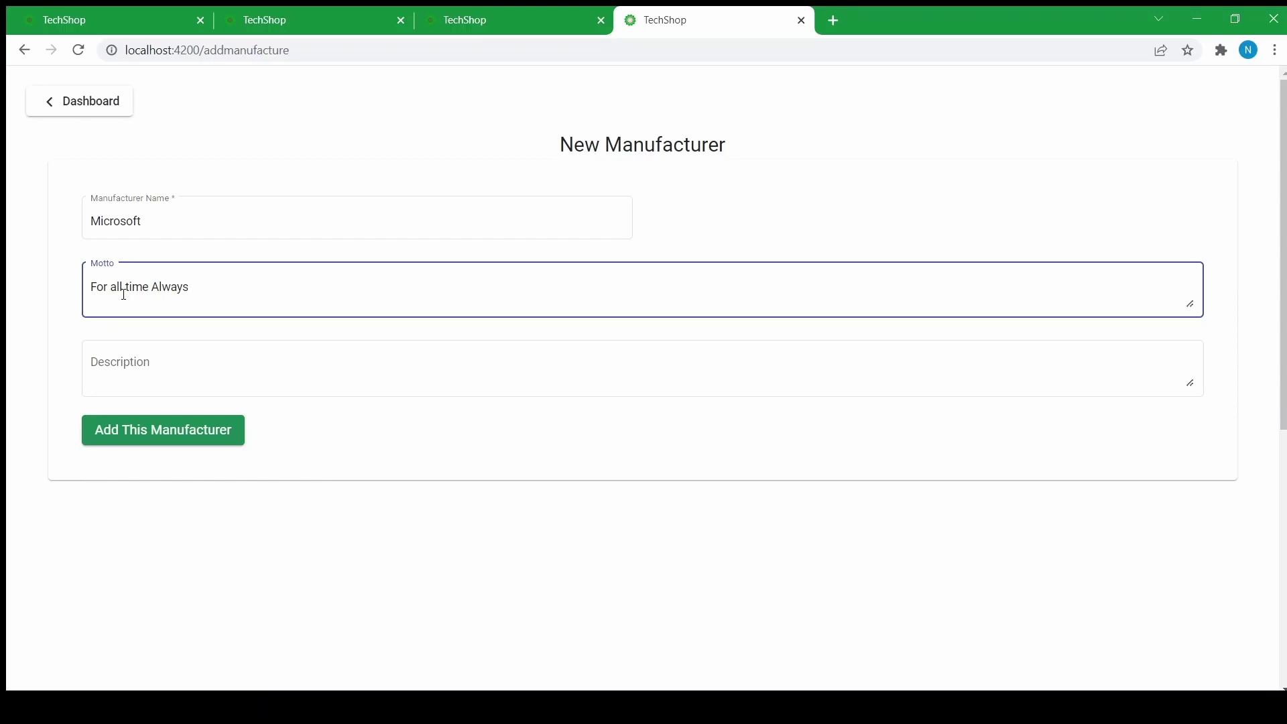
{"action": "left_click", "coordinate": [340, 431]}
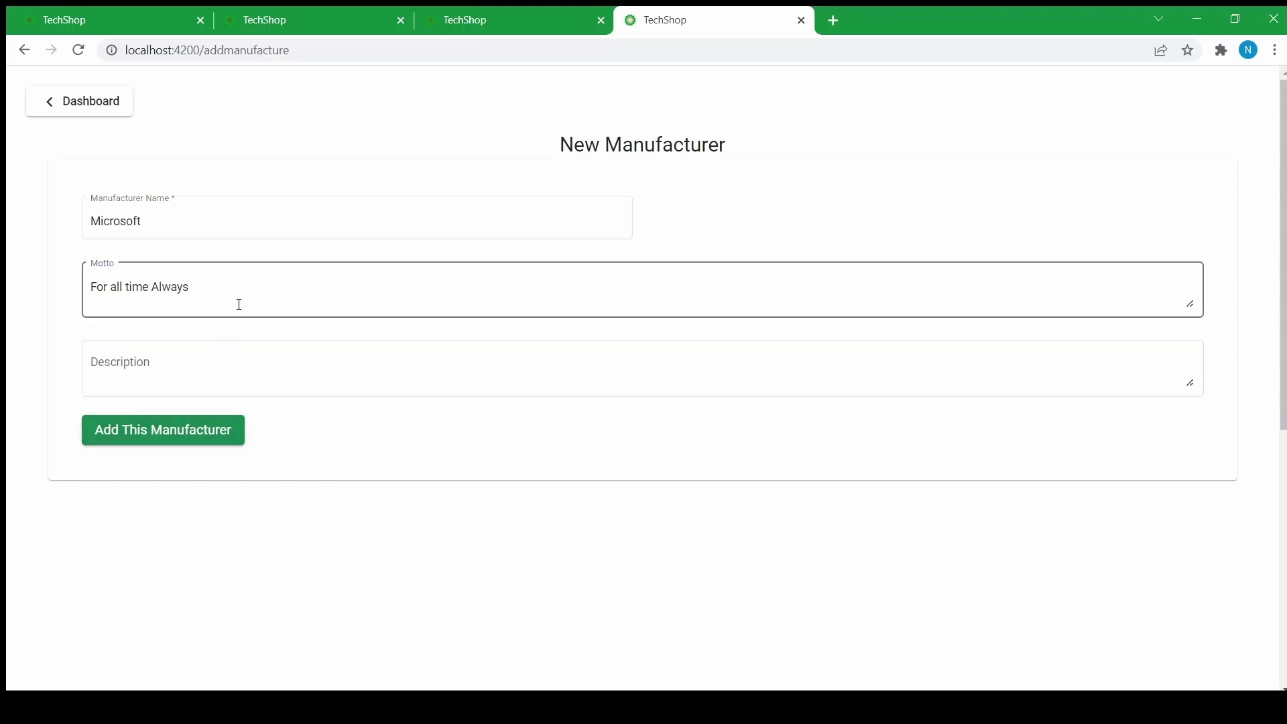
{"action": "left_click", "coordinate": [126, 430]}
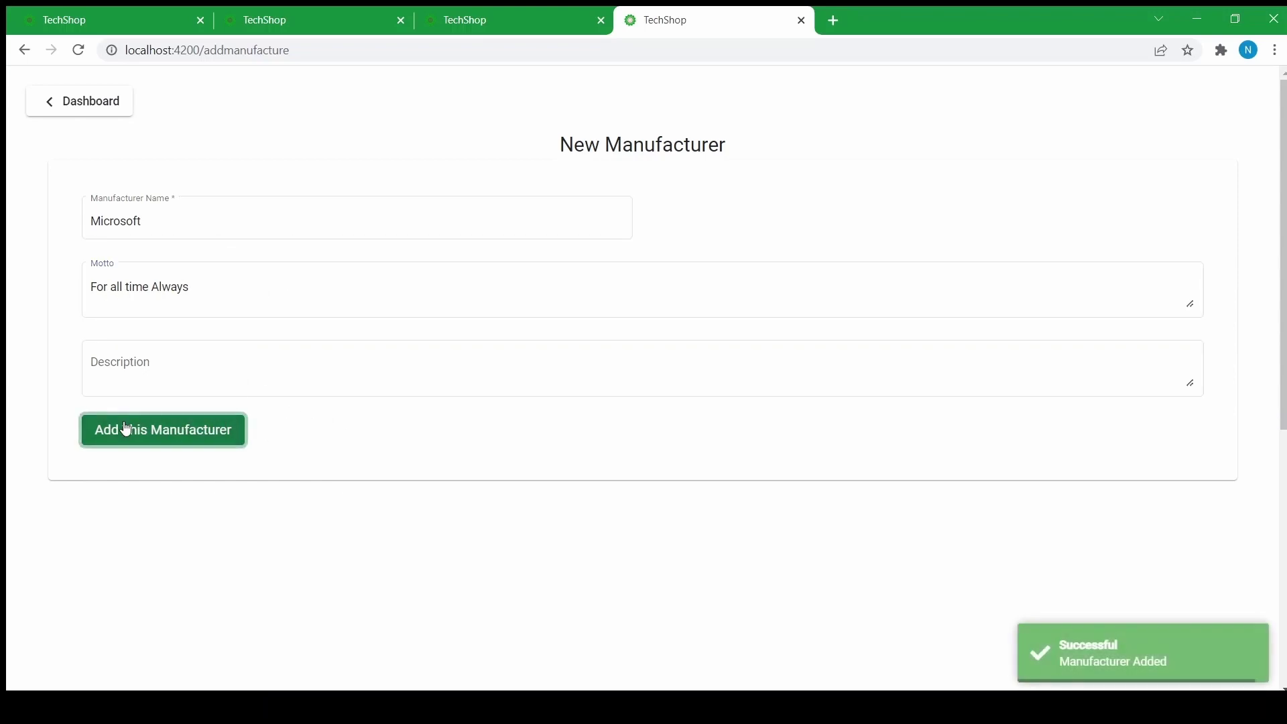
{"action": "left_click", "coordinate": [98, 107]}
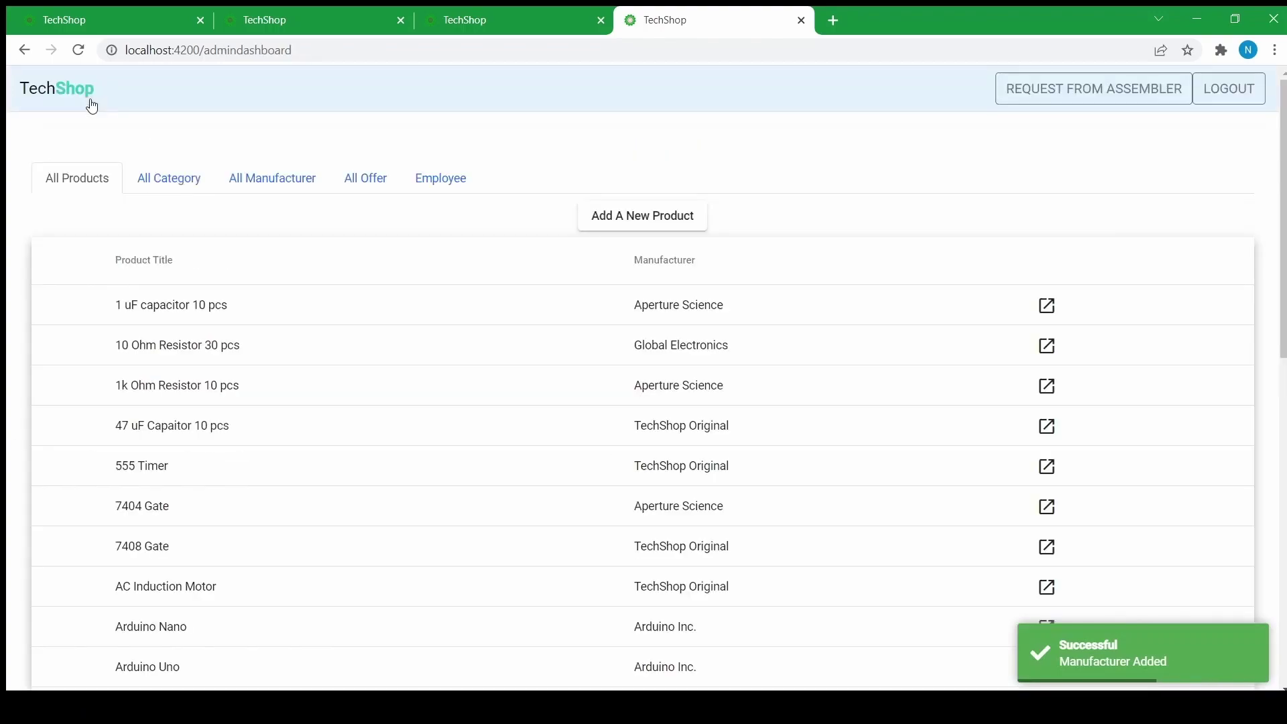
- Find Microsoft on the second page of manufacturers and open its update form
{"action": "left_click", "coordinate": [305, 188]}
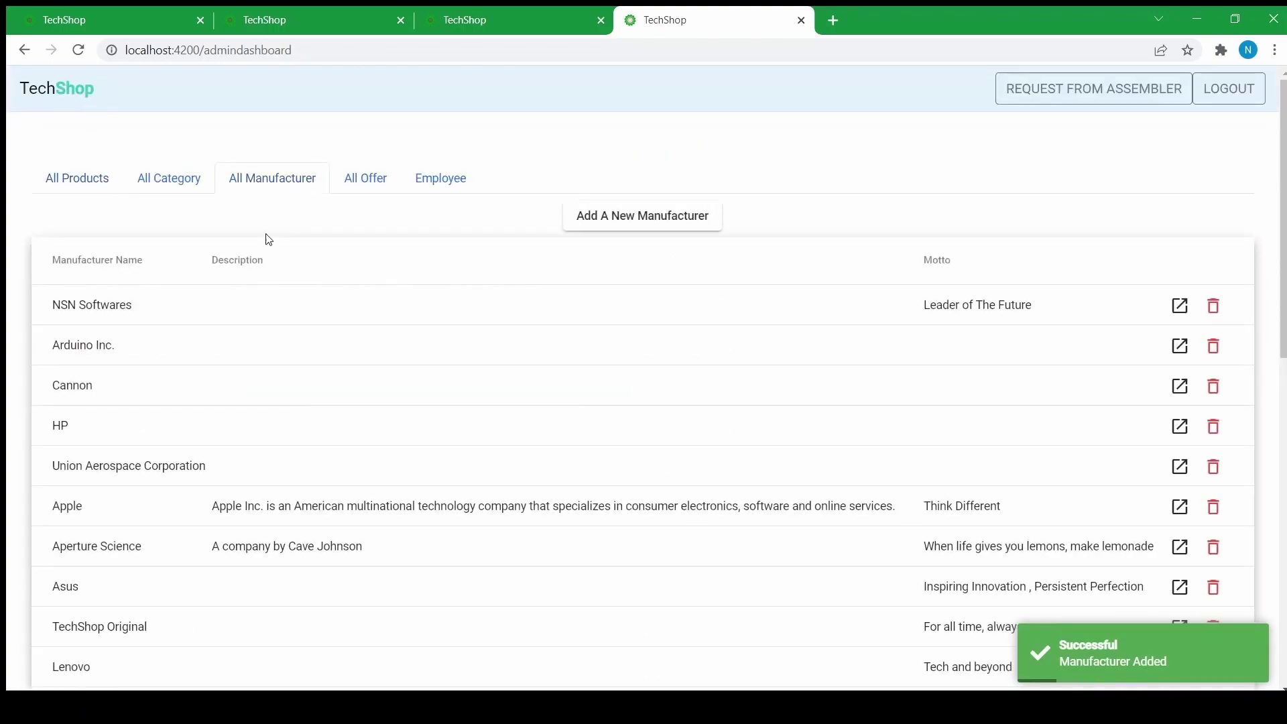
{"action": "scroll", "coordinate": [1046, 344], "scroll_direction": "down", "scroll_amount": 5}
{"action": "scroll", "coordinate": [1047, 348], "scroll_direction": "up", "scroll_amount": 3}
{"action": "left_click", "coordinate": [1199, 628]}
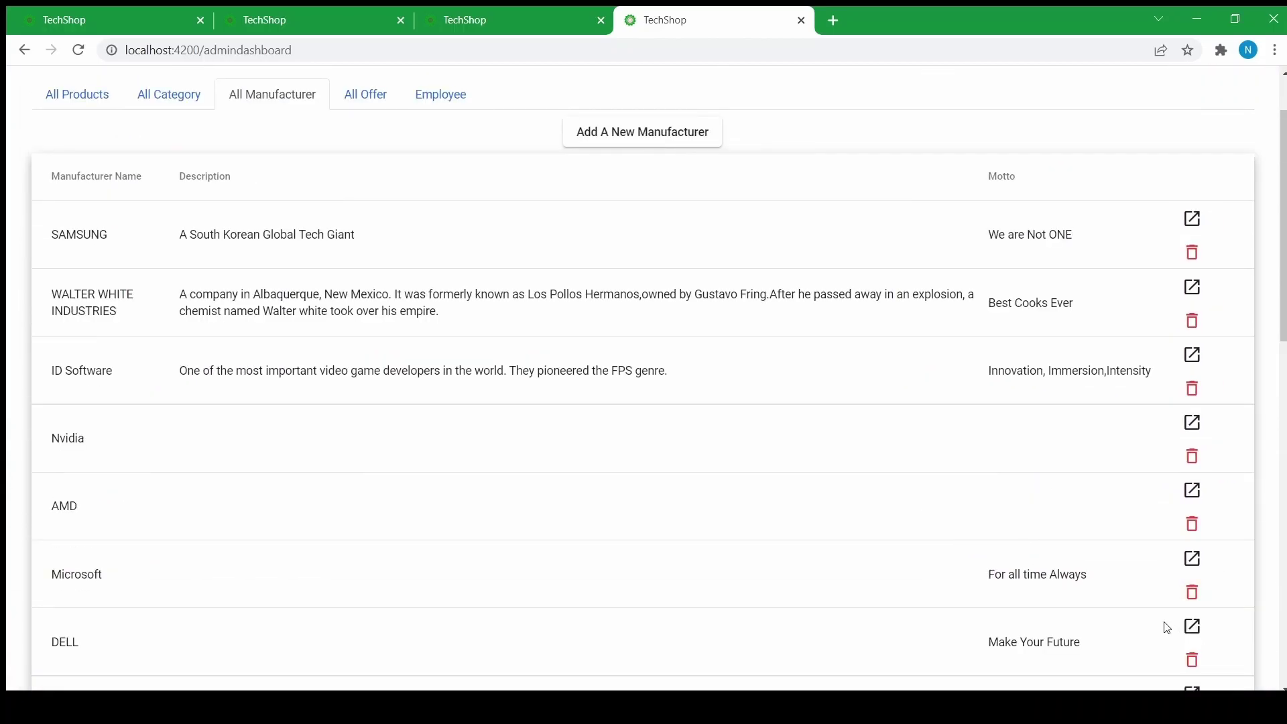
{"action": "scroll", "coordinate": [1039, 456], "scroll_direction": "down", "scroll_amount": 3}
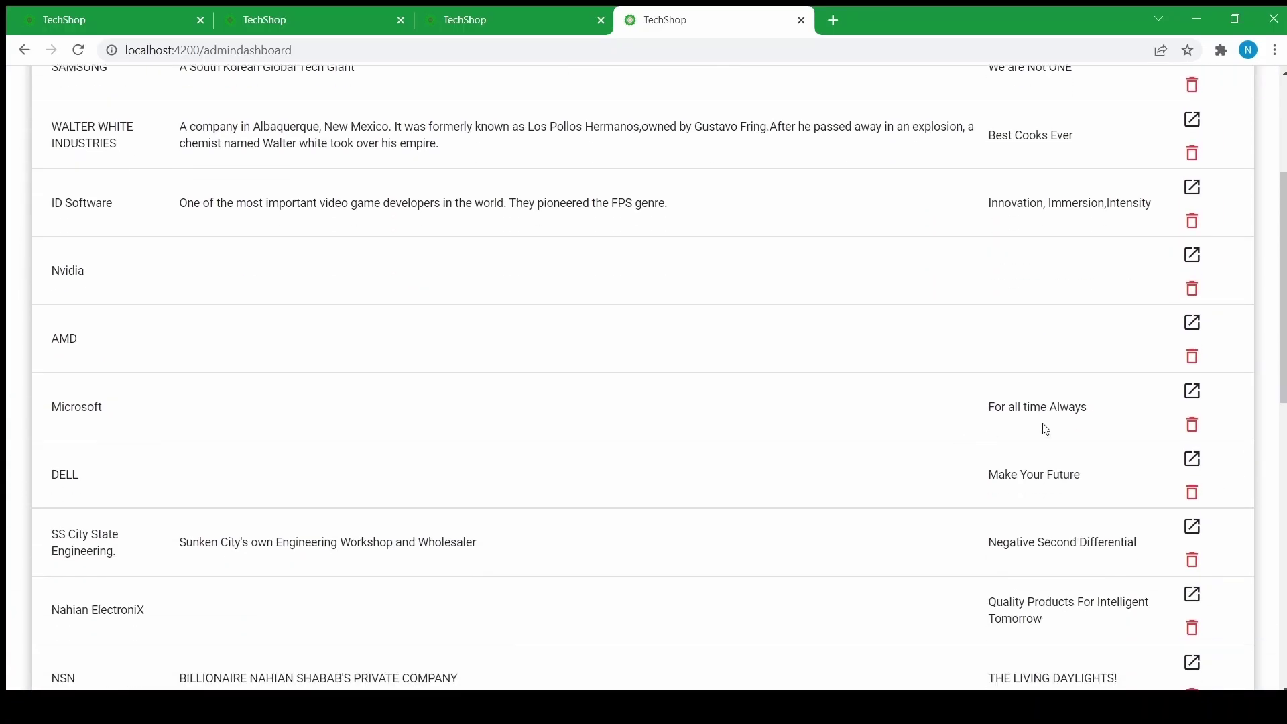
{"action": "left_click", "coordinate": [1194, 393]}
{"action": "scroll", "coordinate": [369, 261], "scroll_direction": "up", "scroll_amount": 4}
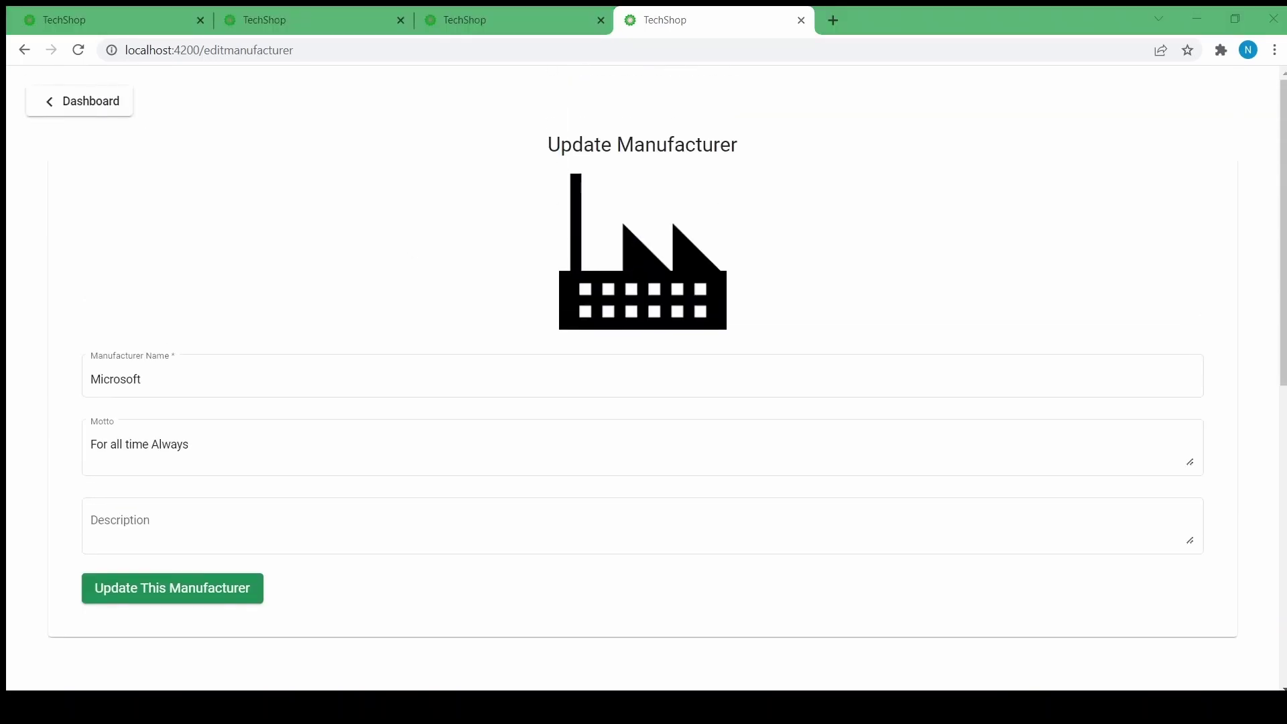
- Go back to the dashboard and reopen Microsoft's update form from manufacturers page two
{"action": "left_click", "coordinate": [95, 106]}
{"action": "left_click", "coordinate": [293, 185]}
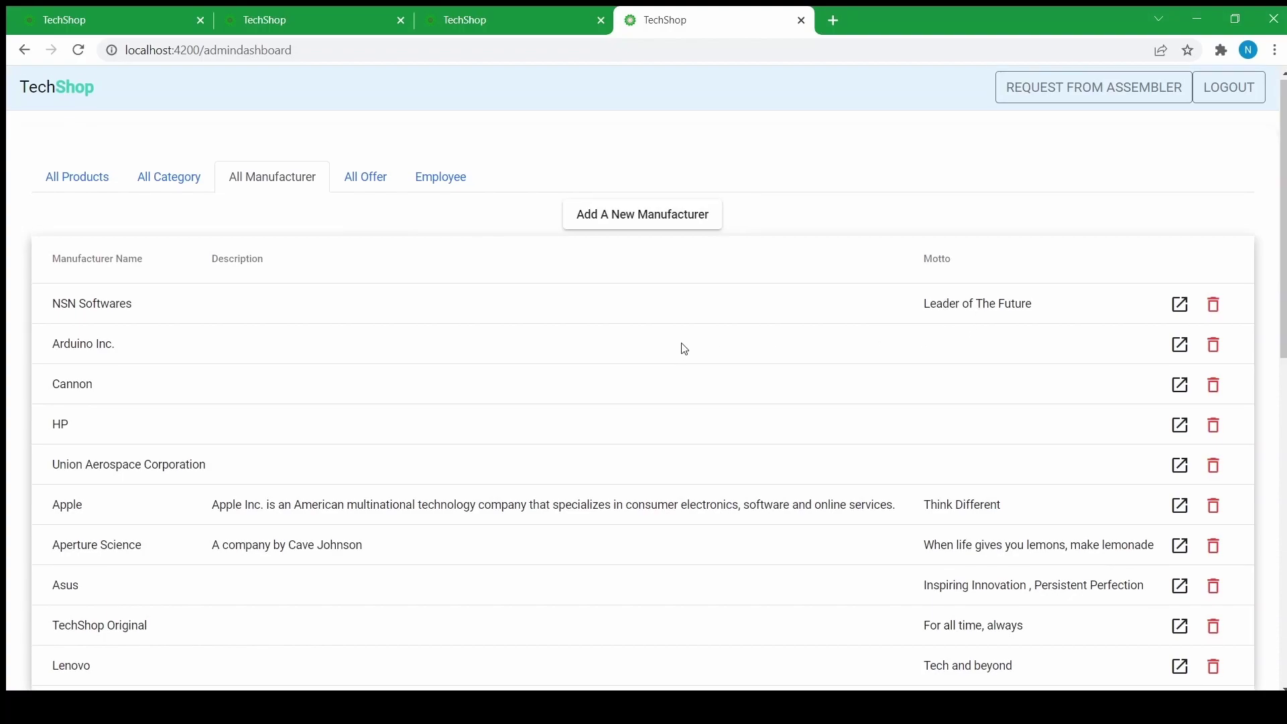
{"action": "scroll", "coordinate": [684, 349], "scroll_direction": "down", "scroll_amount": 5}
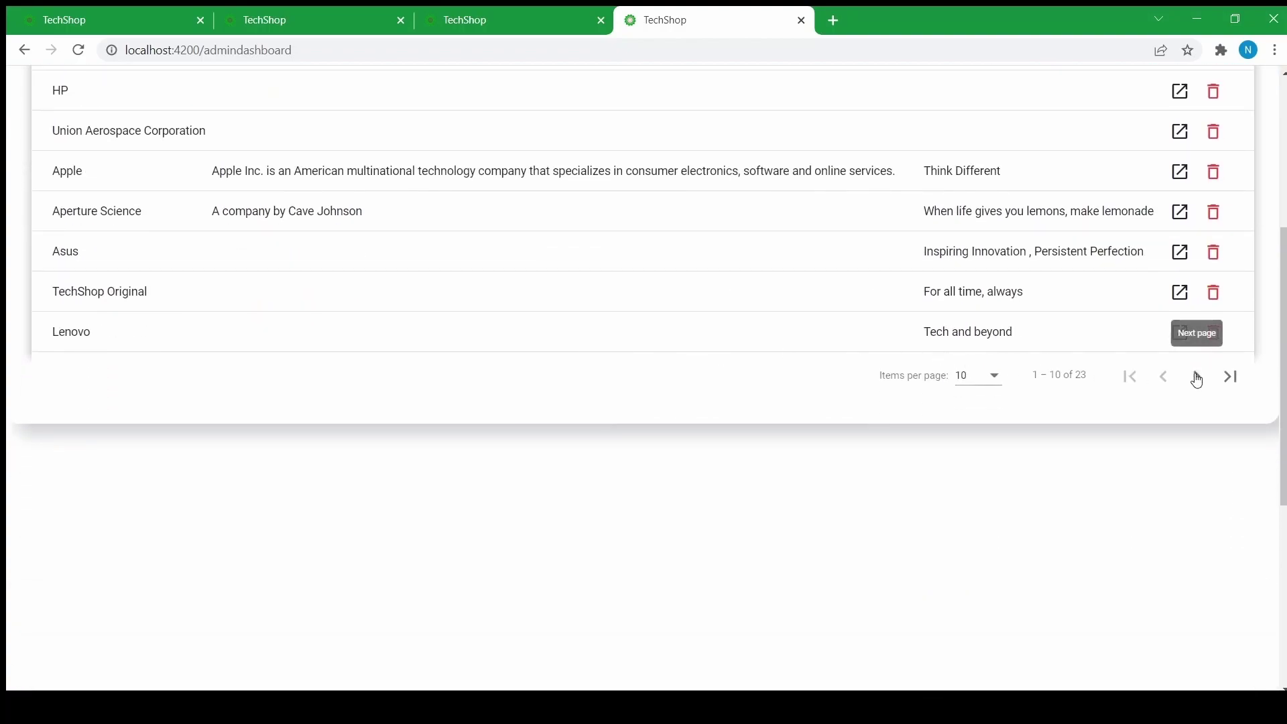
{"action": "left_click", "coordinate": [1197, 376]}
{"action": "scroll", "coordinate": [757, 323], "scroll_direction": "up", "scroll_amount": 3}
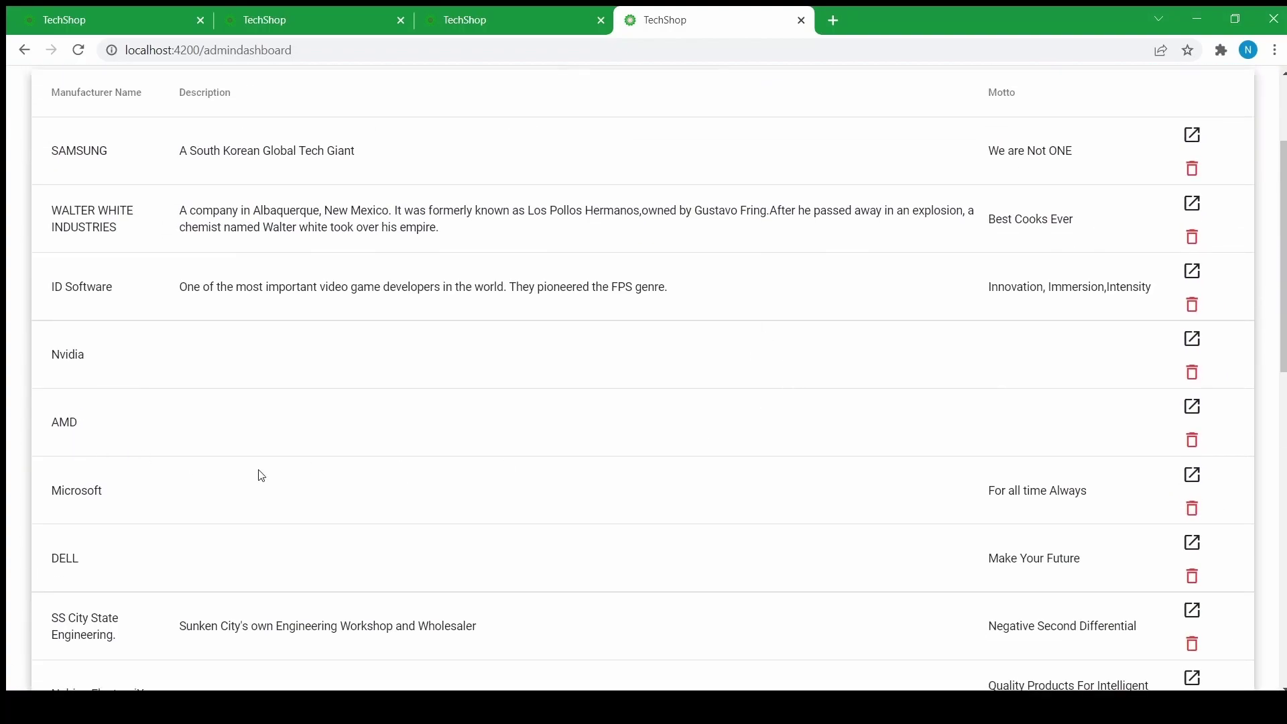
{"action": "left_click", "coordinate": [1186, 476]}
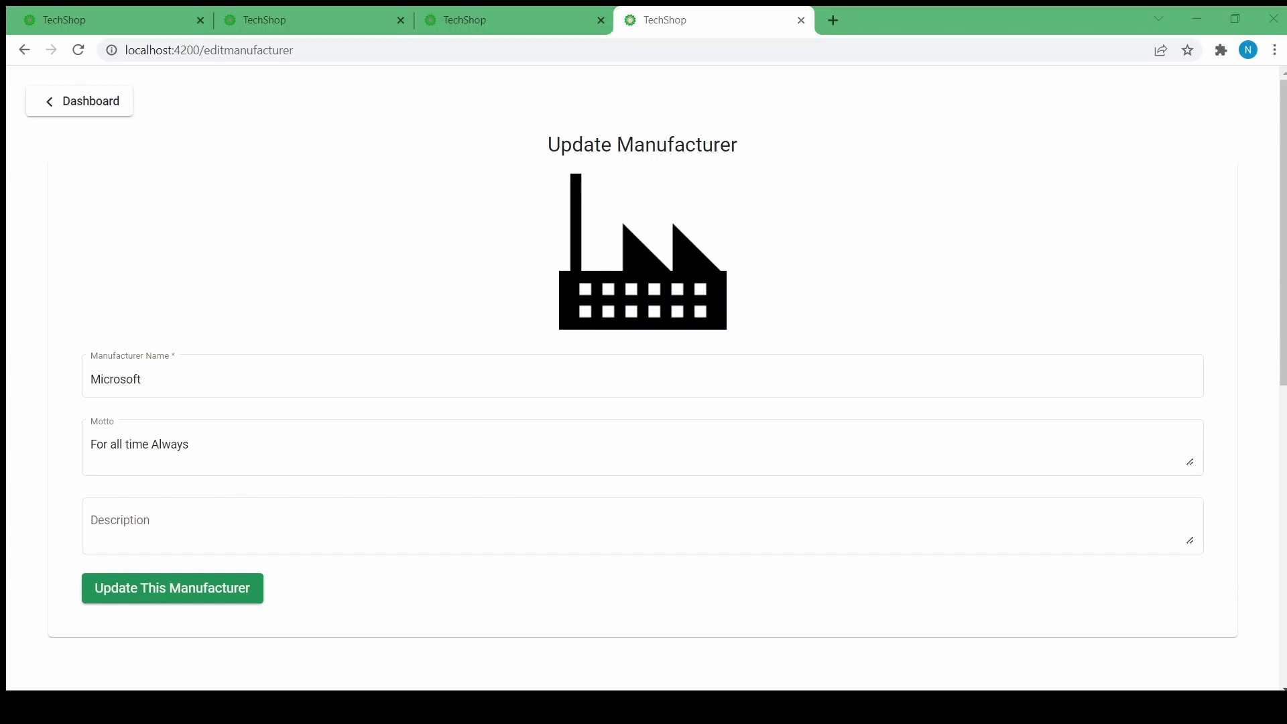
- Upload the Microsoft logo as the manufacturer image, save, and show all offers
{"action": "left_click", "coordinate": [948, 552]}
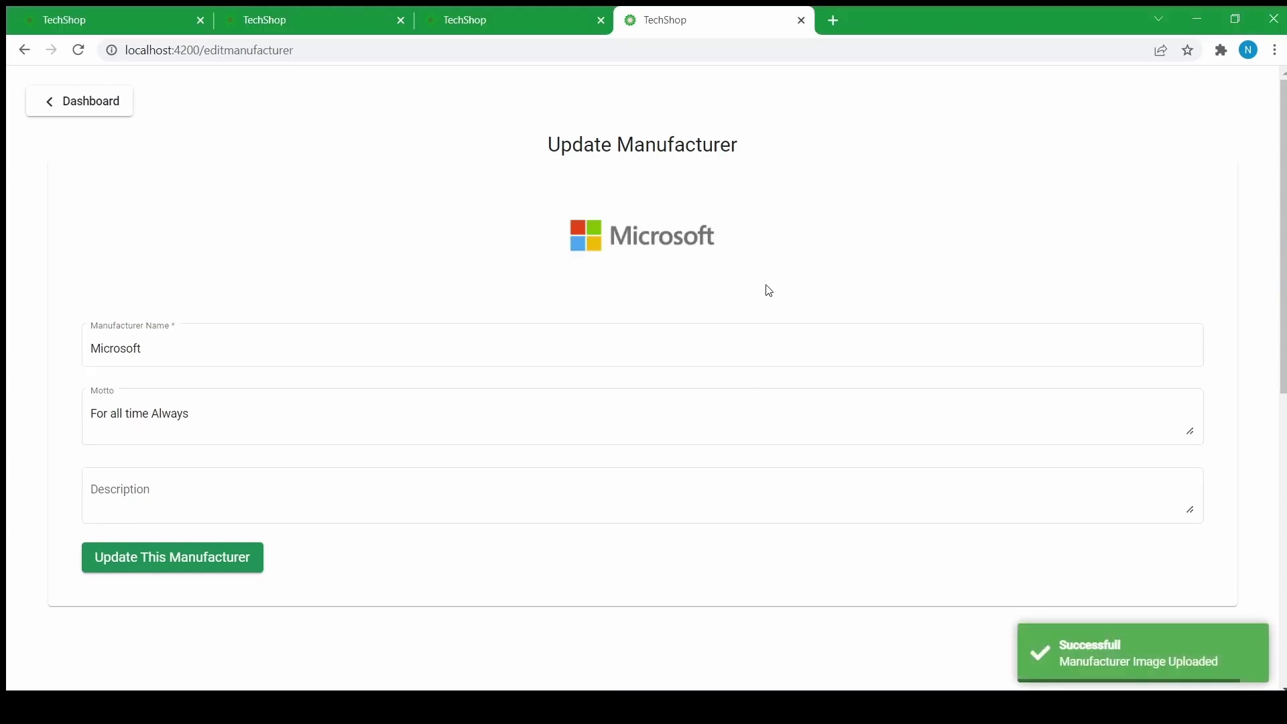
{"action": "left_click", "coordinate": [138, 560]}
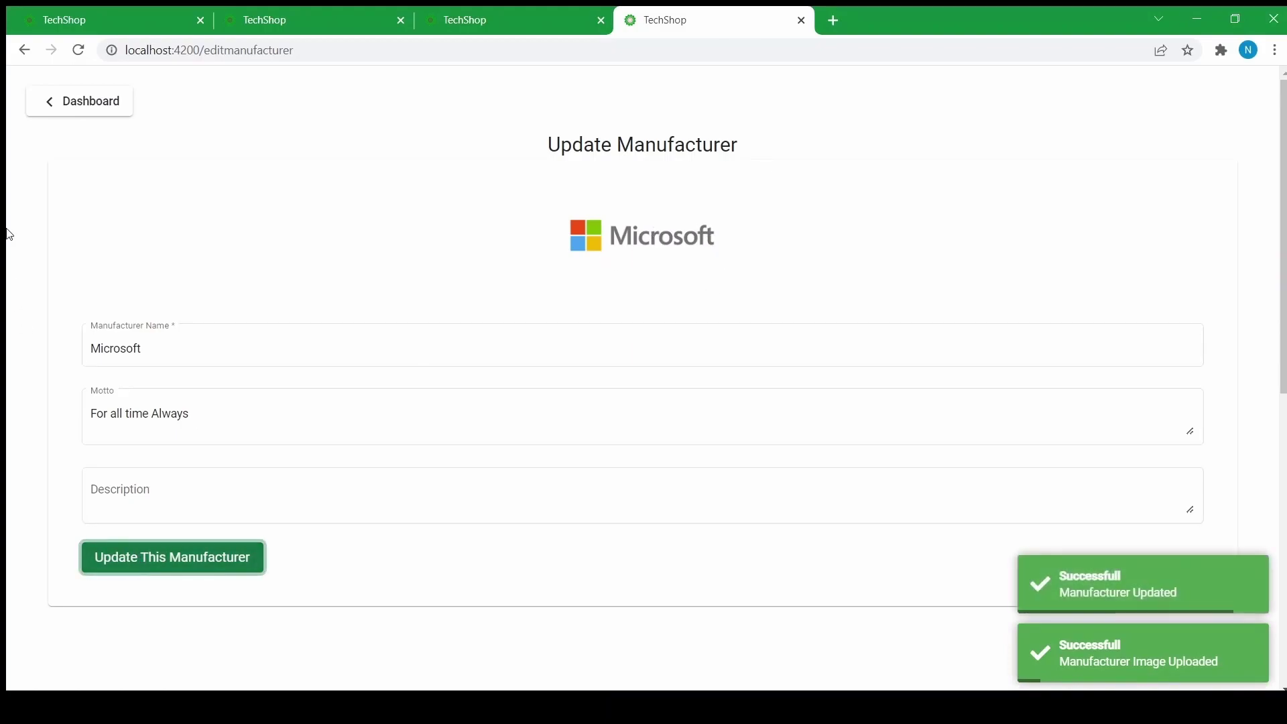
{"action": "left_click", "coordinate": [48, 98]}
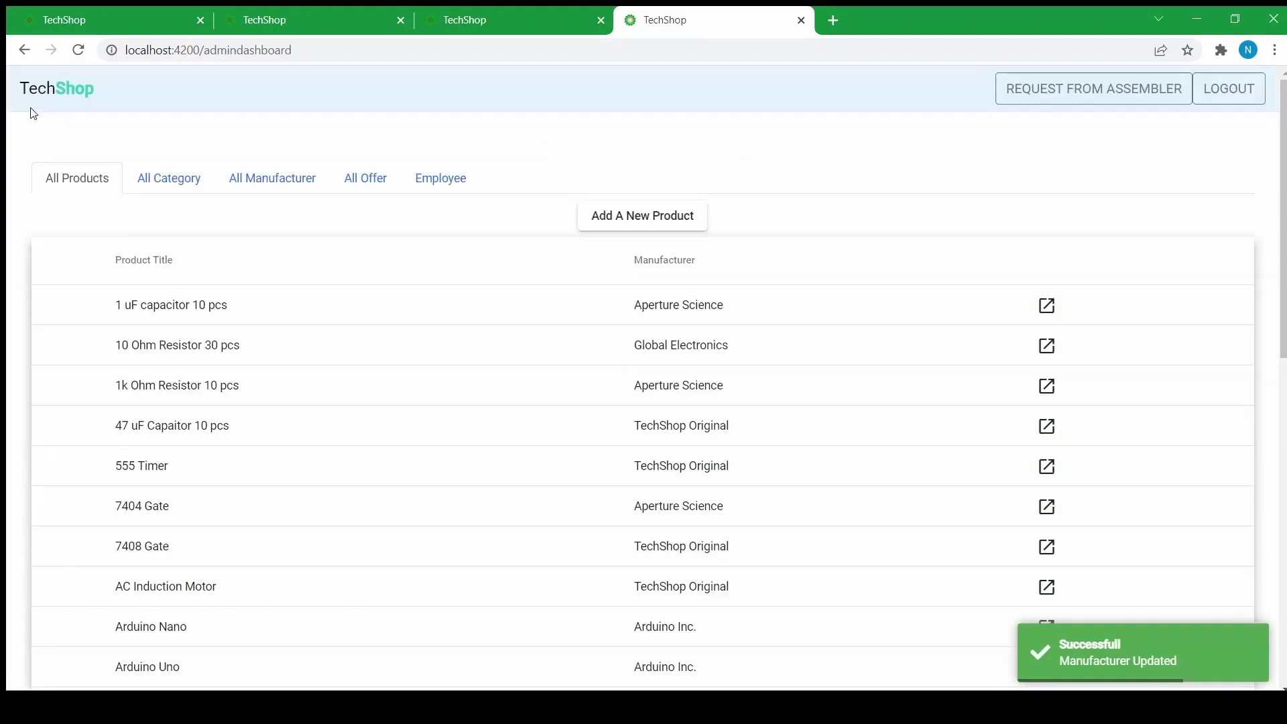
{"action": "left_click", "coordinate": [358, 185]}
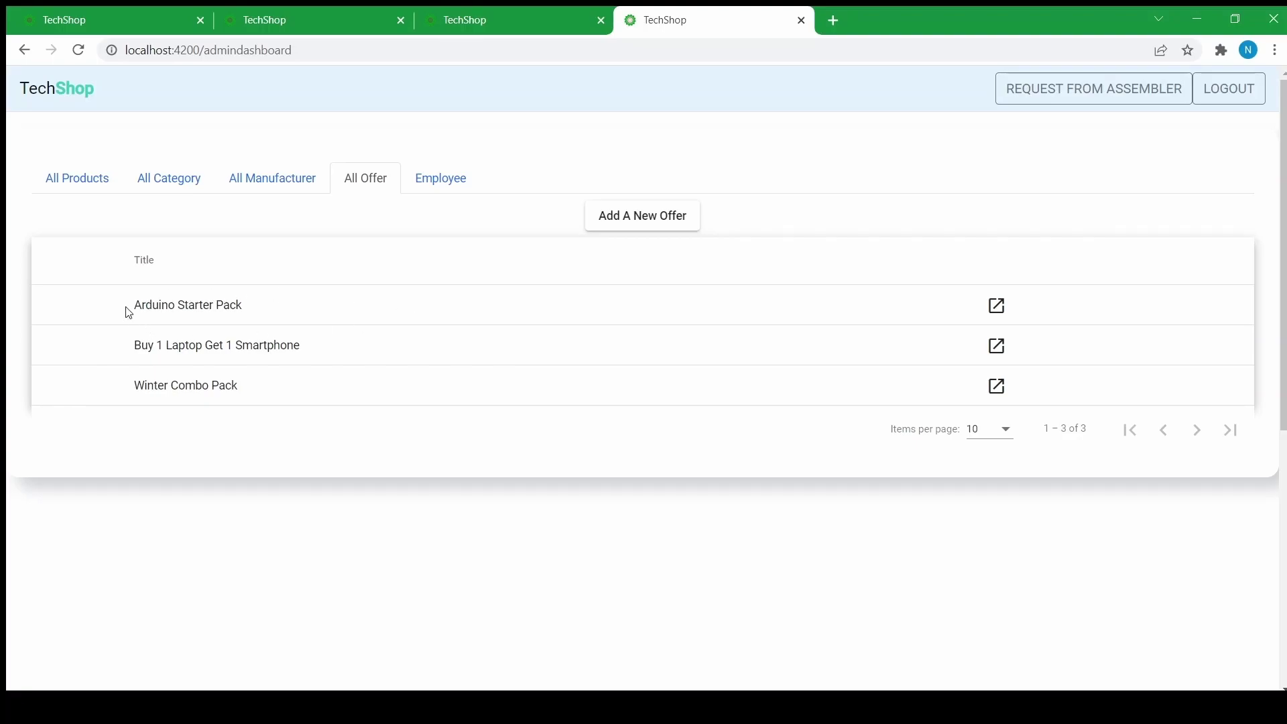
- Start a new offer titled Travelers Offer, price 2300, with its travel summary
{"action": "left_click", "coordinate": [606, 215]}
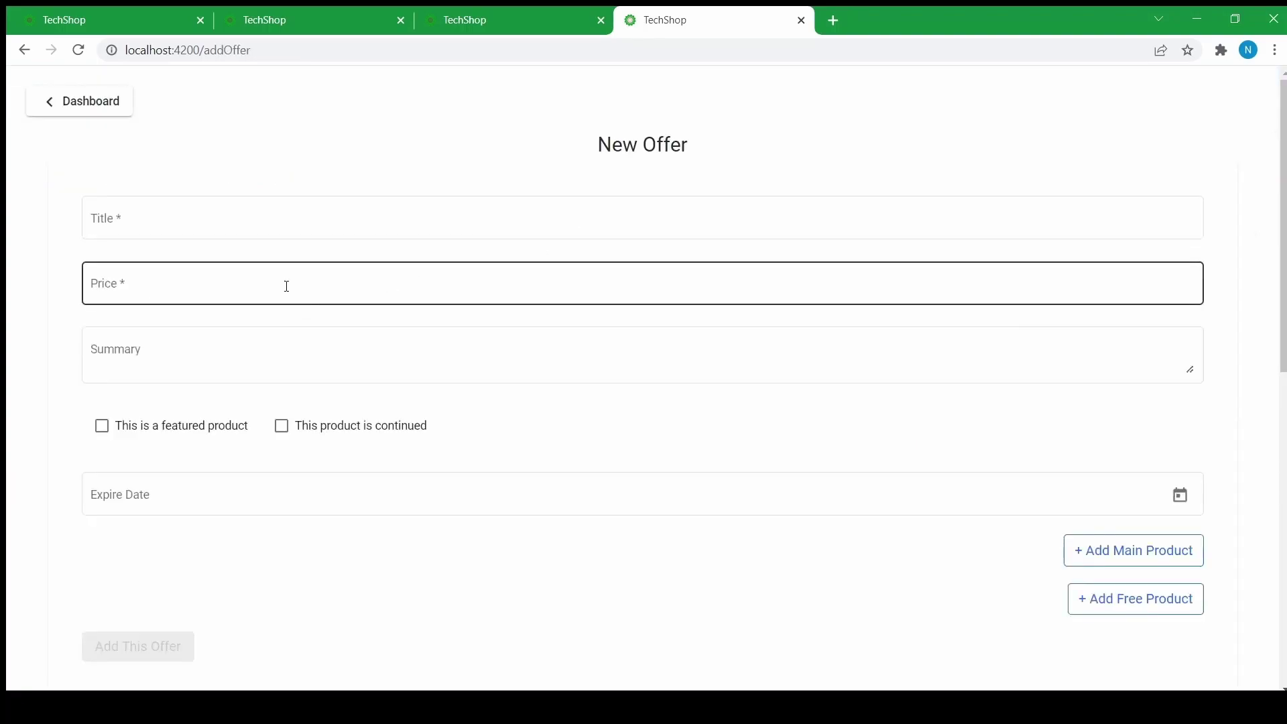
{"action": "left_click", "coordinate": [131, 230]}
{"action": "left_click", "coordinate": [130, 287]}
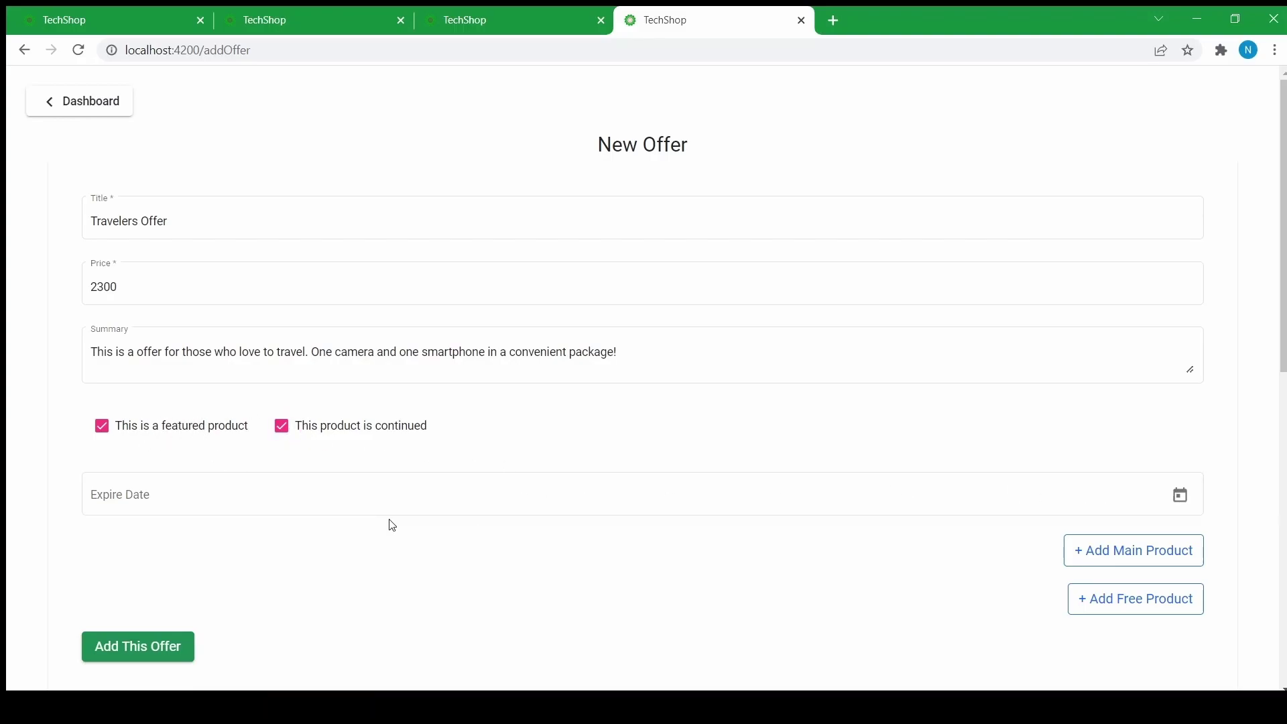
{"action": "scroll", "coordinate": [235, 494], "scroll_direction": "down", "scroll_amount": 1}
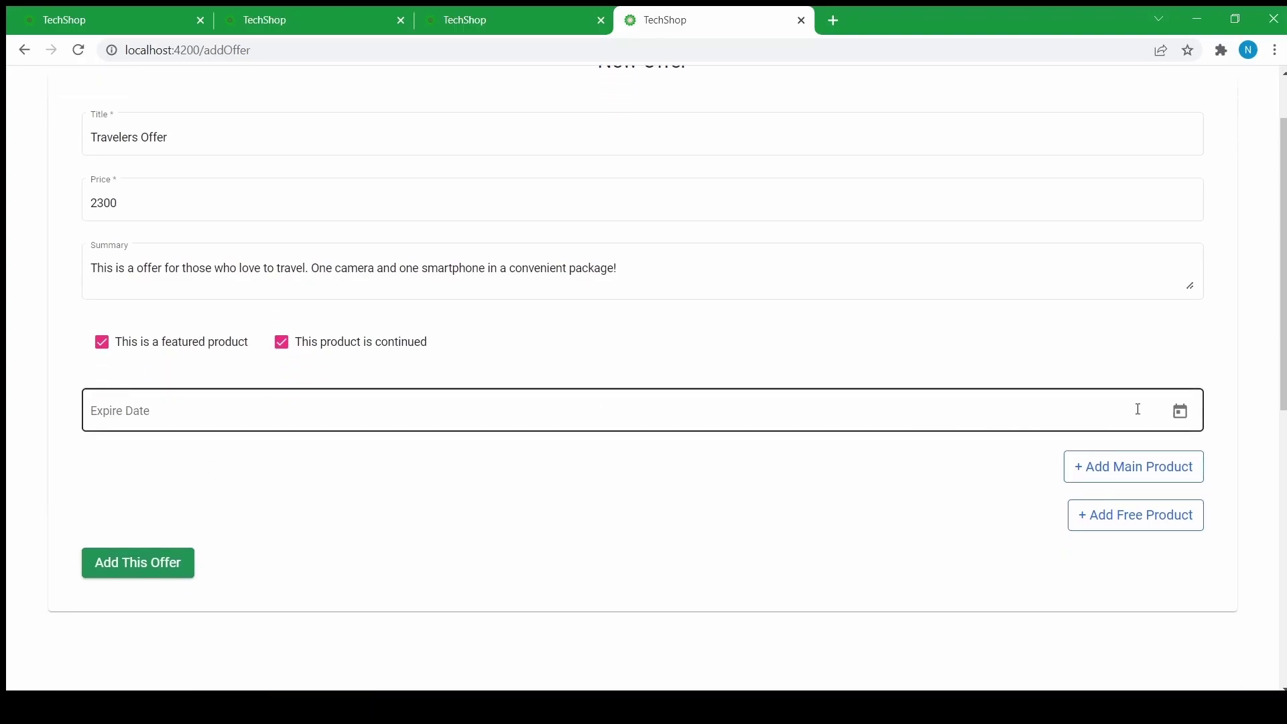
- Set the expiry date to 4 April 2022 and tick the featured and continued flags
{"action": "left_click", "coordinate": [1175, 411]}
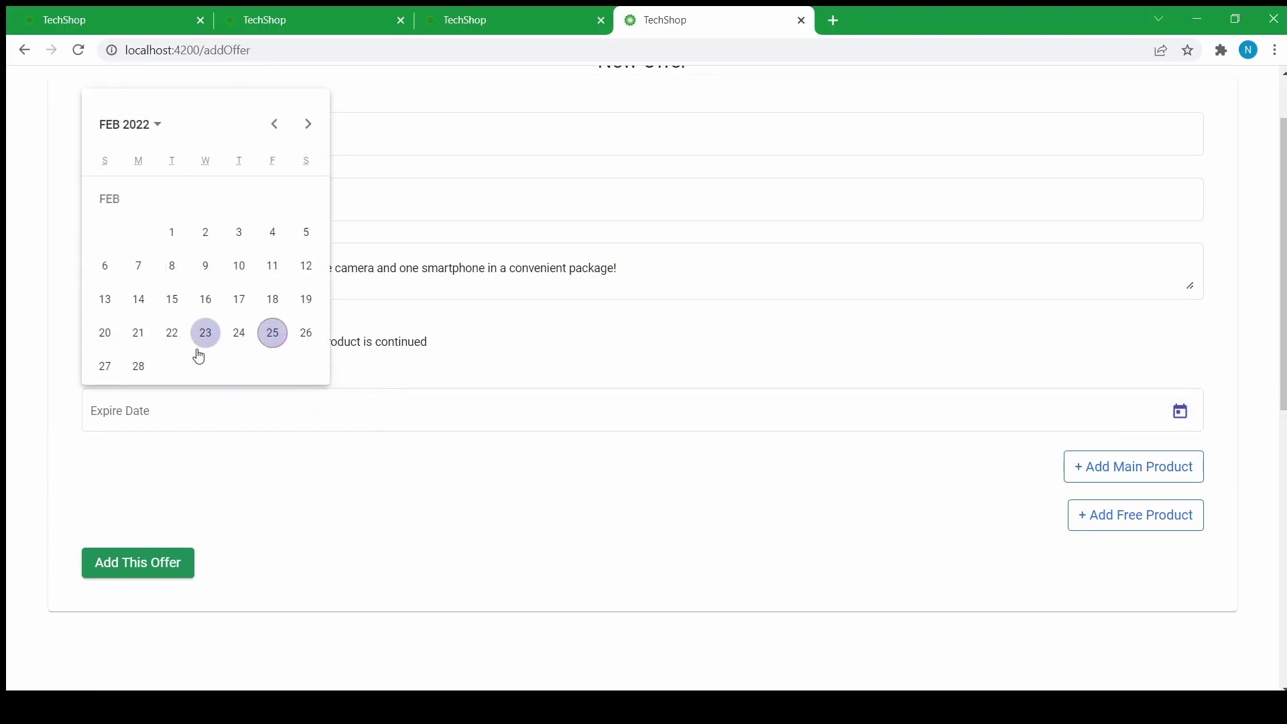
{"action": "left_click", "coordinate": [308, 123]}
{"action": "left_click", "coordinate": [308, 123]}
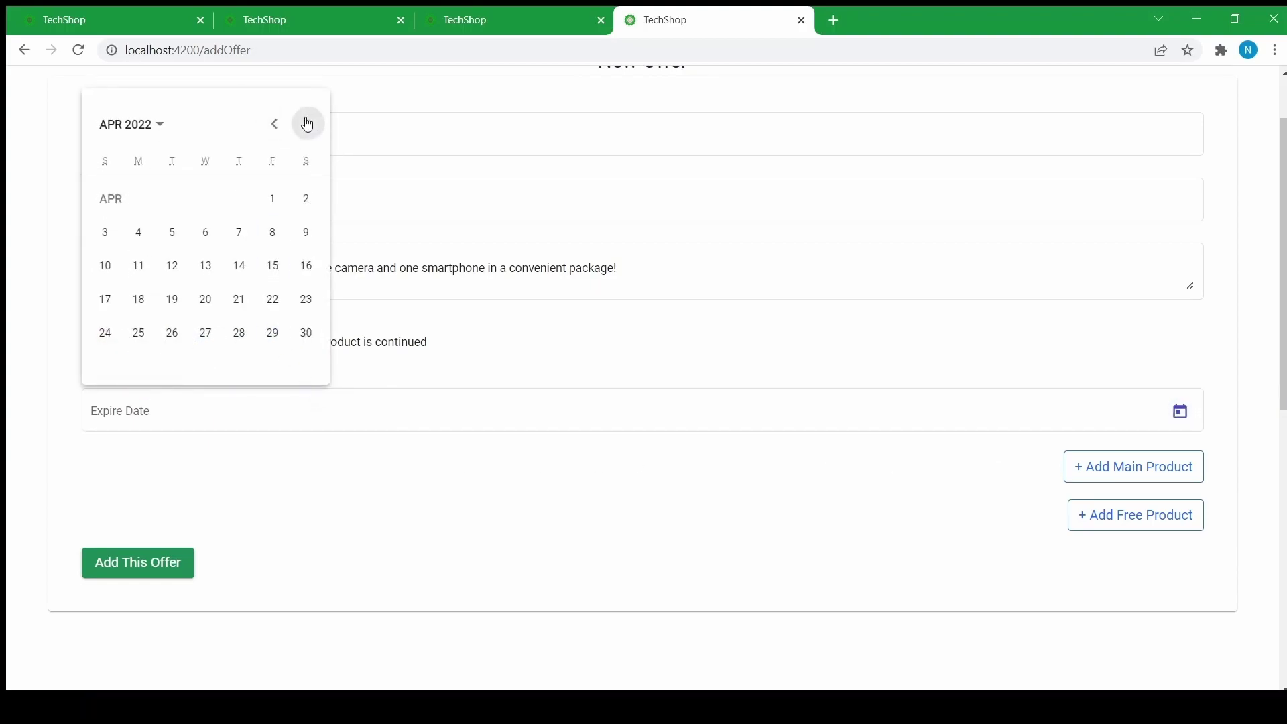
{"action": "left_click", "coordinate": [142, 236]}
{"action": "left_click", "coordinate": [111, 425]}
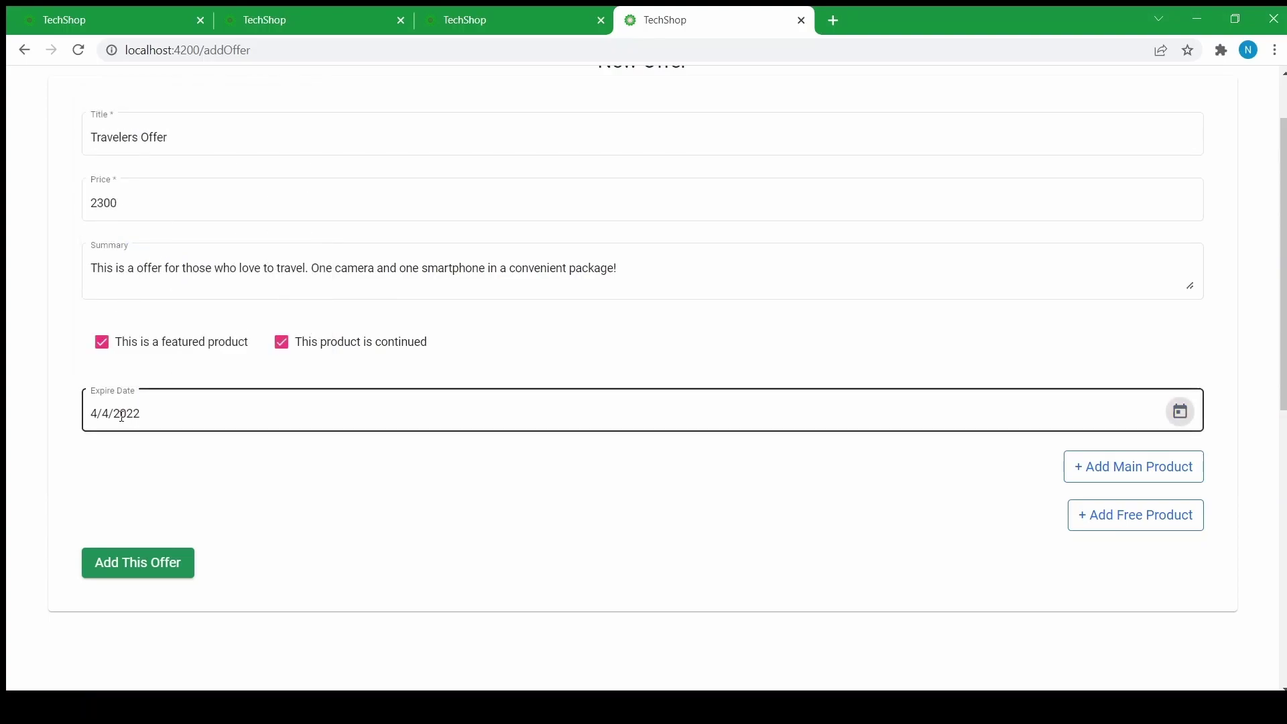
{"action": "scroll", "coordinate": [793, 442], "scroll_direction": "down", "scroll_amount": 1}
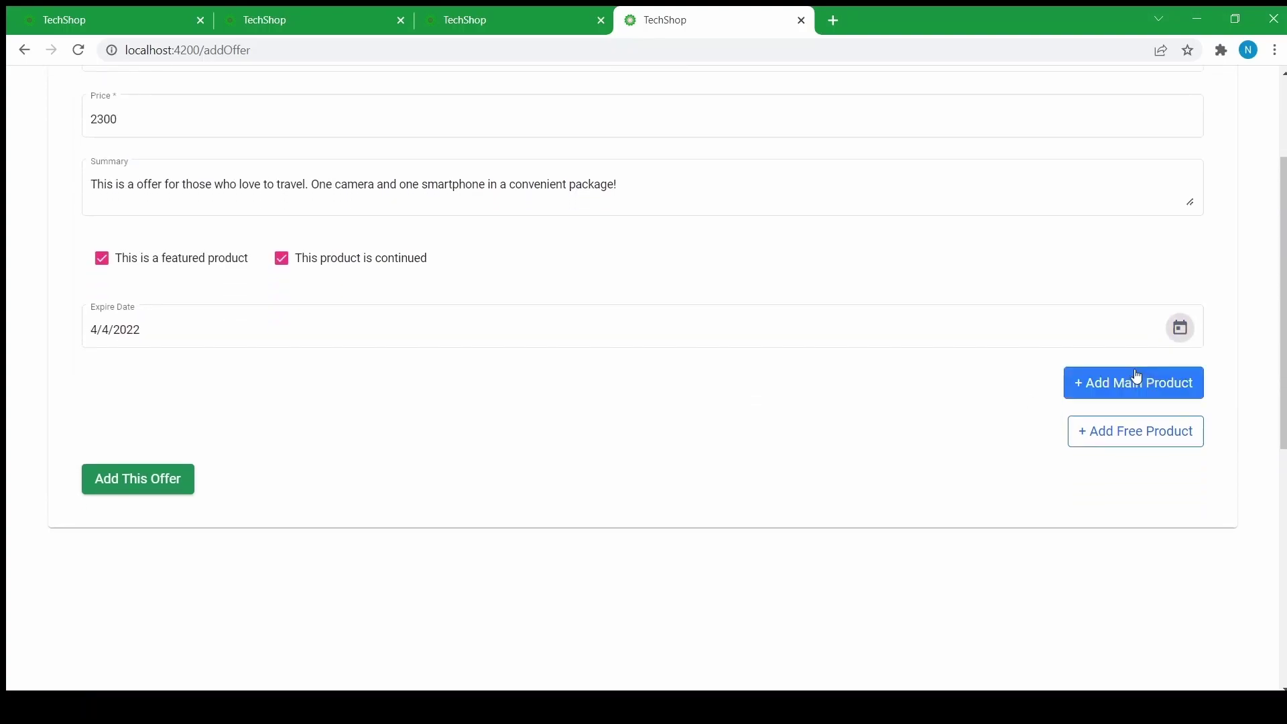
{"action": "scroll", "coordinate": [747, 368], "scroll_direction": "up", "scroll_amount": 2}
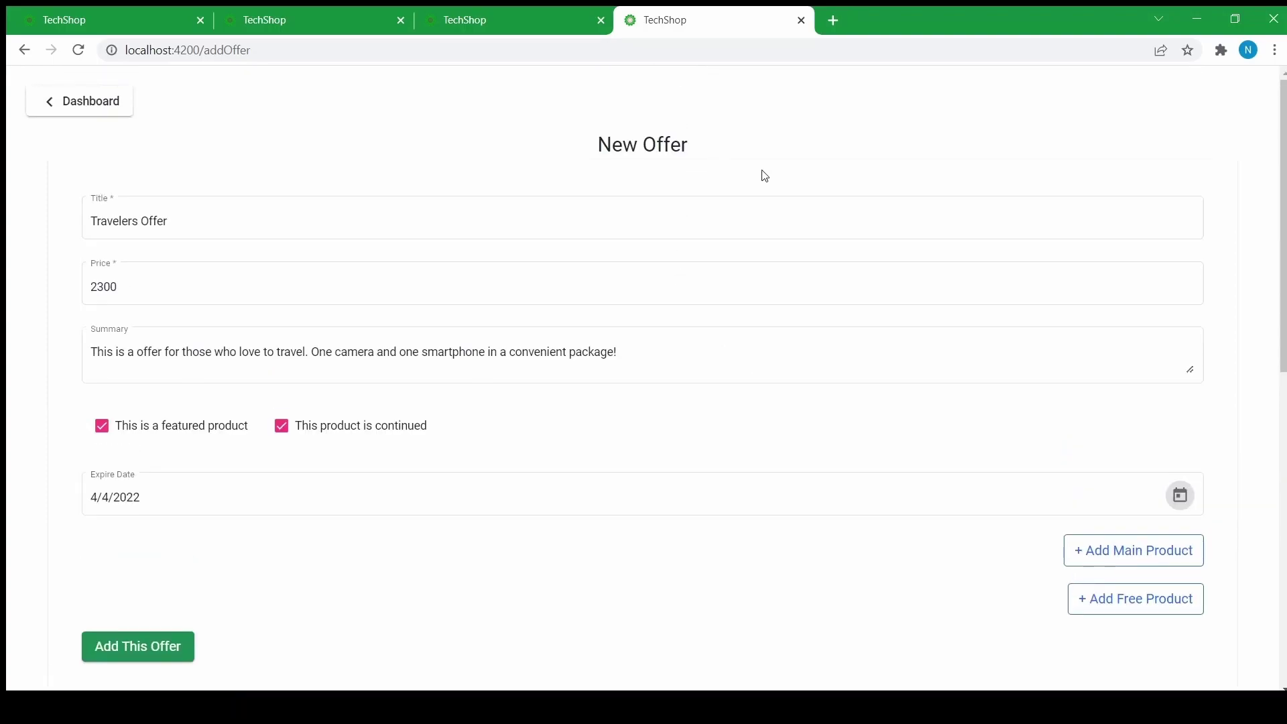
{"action": "scroll", "coordinate": [634, 329], "scroll_direction": "down", "scroll_amount": 1}
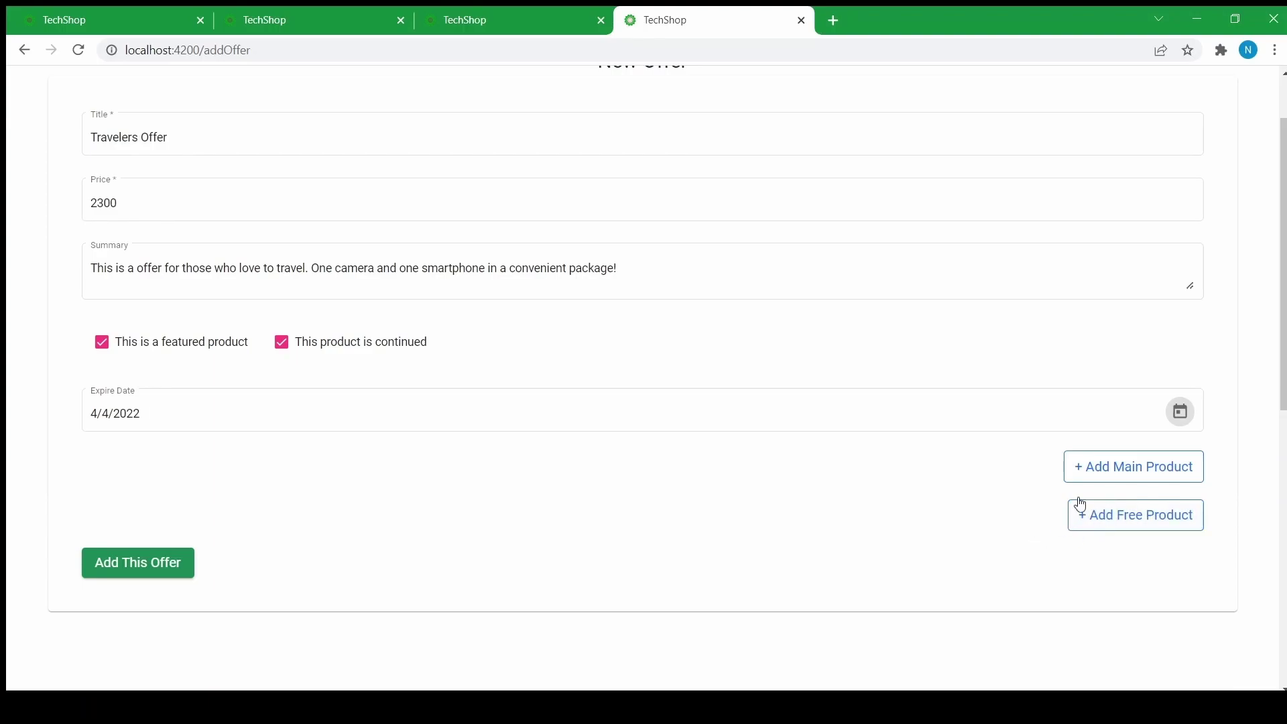
- Add Cannon Flash as the first main product with quantity 1
{"action": "left_click", "coordinate": [1101, 466]}
{"action": "scroll", "coordinate": [368, 449], "scroll_direction": "down", "scroll_amount": 3}
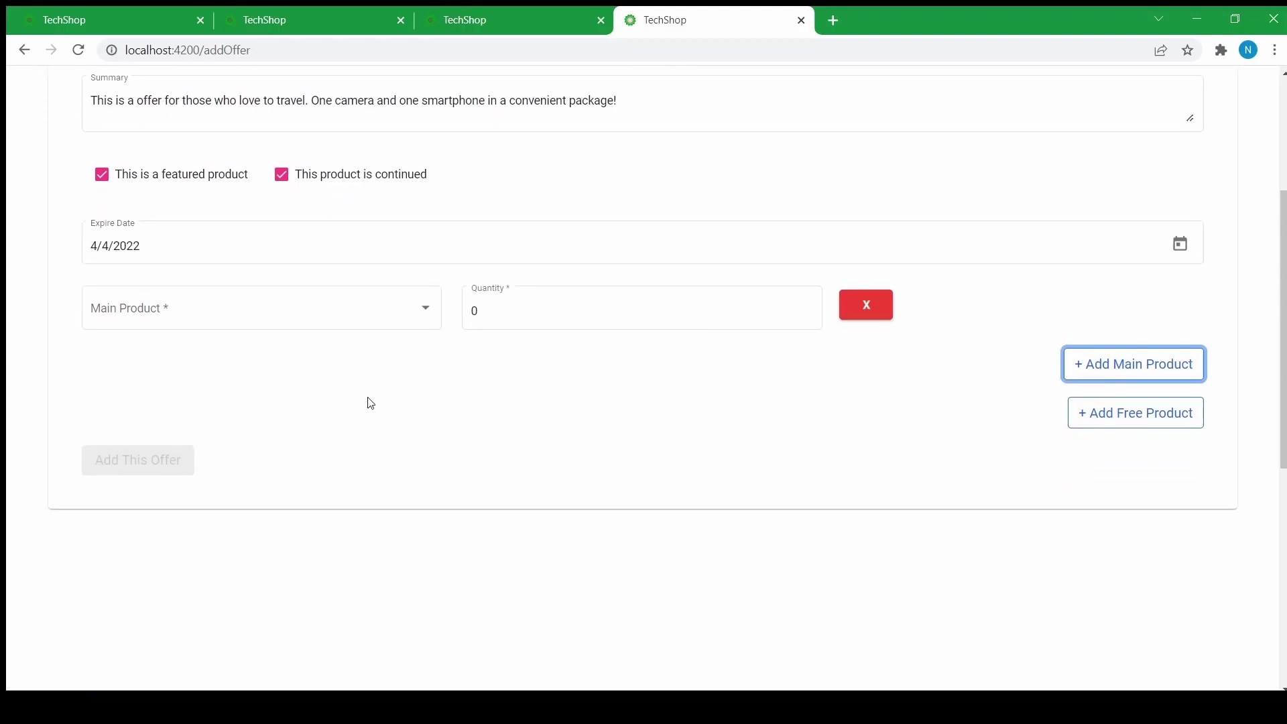
{"action": "scroll", "coordinate": [366, 429], "scroll_direction": "up", "scroll_amount": 3}
{"action": "scroll", "coordinate": [356, 451], "scroll_direction": "down", "scroll_amount": 1}
{"action": "left_click", "coordinate": [388, 390]}
{"action": "scroll", "coordinate": [215, 489], "scroll_direction": "down", "scroll_amount": 3}
{"action": "scroll", "coordinate": [233, 480], "scroll_direction": "down", "scroll_amount": 5}
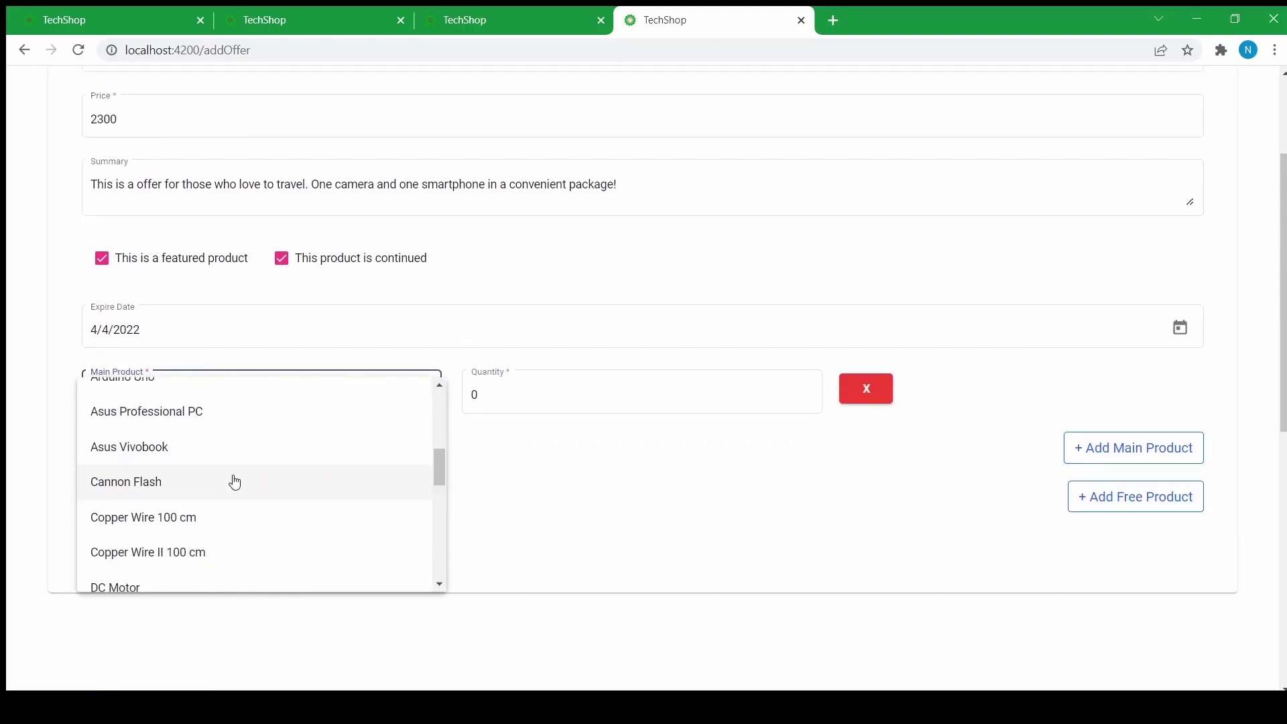
{"action": "scroll", "coordinate": [233, 483], "scroll_direction": "up", "scroll_amount": 4}
{"action": "left_click", "coordinate": [124, 483]}
{"action": "scroll", "coordinate": [634, 299], "scroll_direction": "down", "scroll_amount": 3}
{"action": "left_click", "coordinate": [581, 227]}
{"action": "key", "text": "BackSpace"}
{"action": "type", "text": "1"}
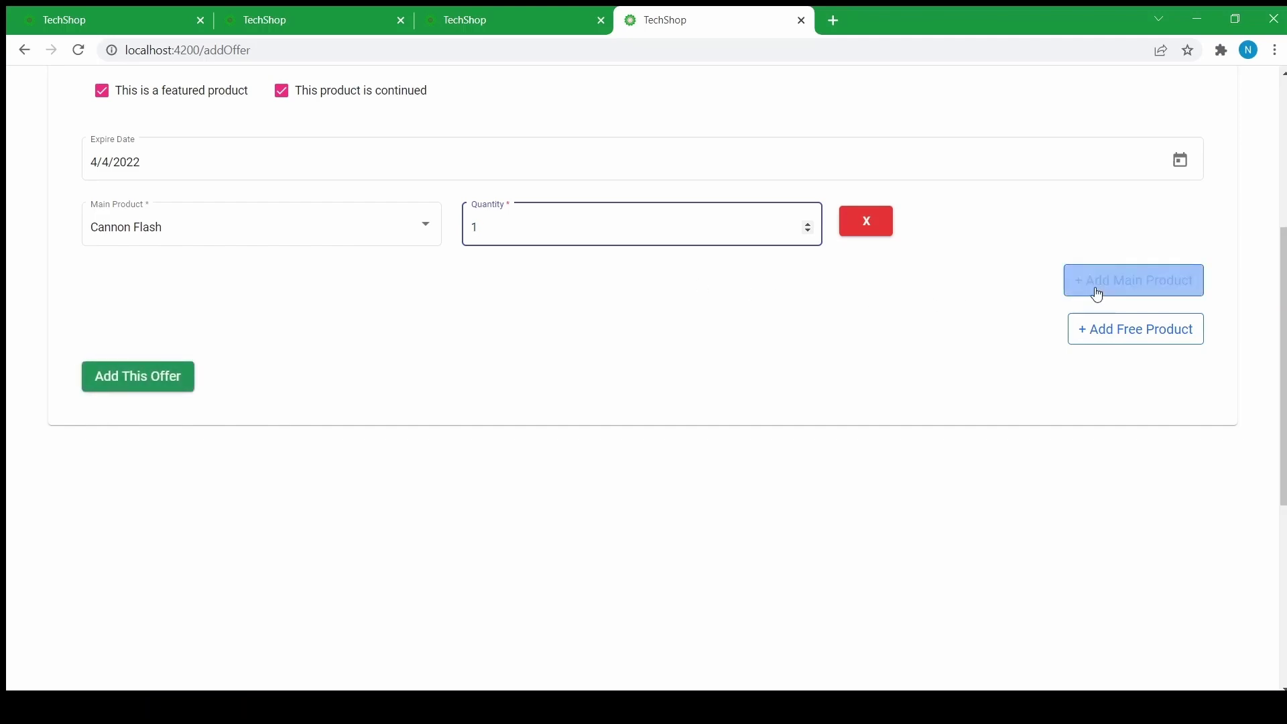
- Add Lenovo S Pro as a second main product, quantity 1, plus an empty free-product row
{"action": "left_click", "coordinate": [1095, 287]}
{"action": "left_click", "coordinate": [259, 289]}
{"action": "scroll", "coordinate": [202, 379], "scroll_direction": "down", "scroll_amount": 7}
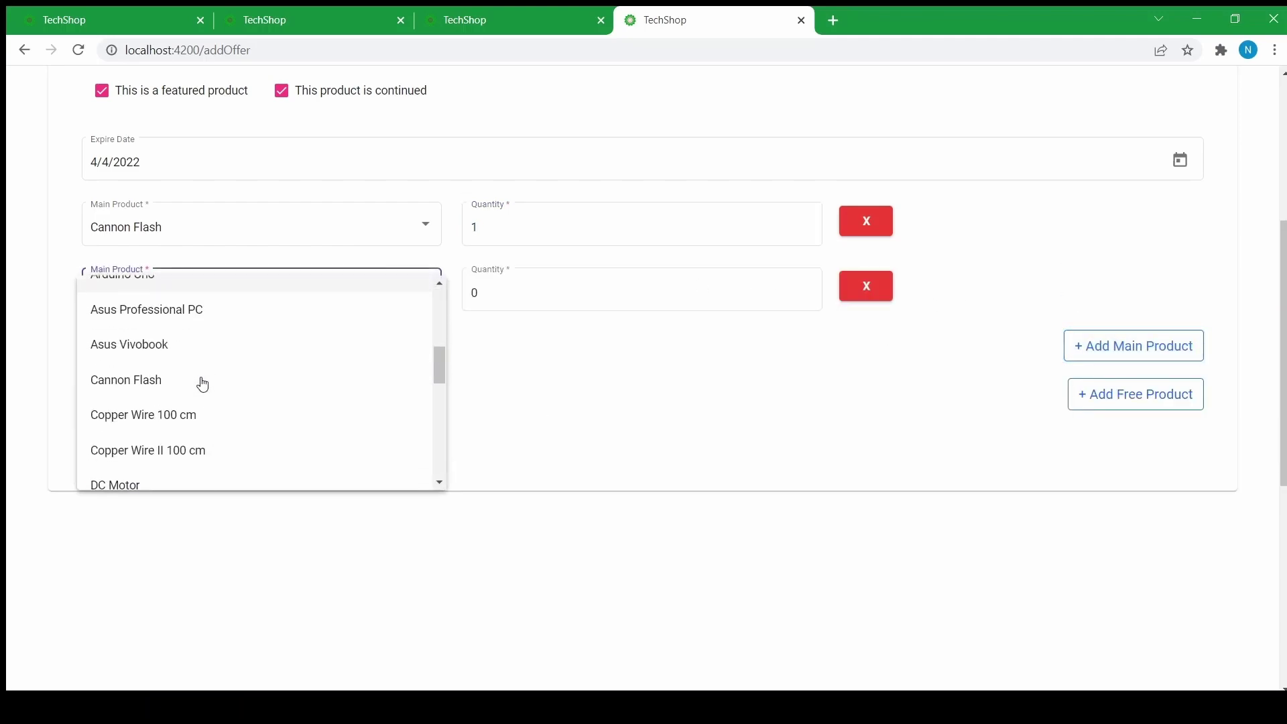
{"action": "scroll", "coordinate": [184, 402], "scroll_direction": "down", "scroll_amount": 1}
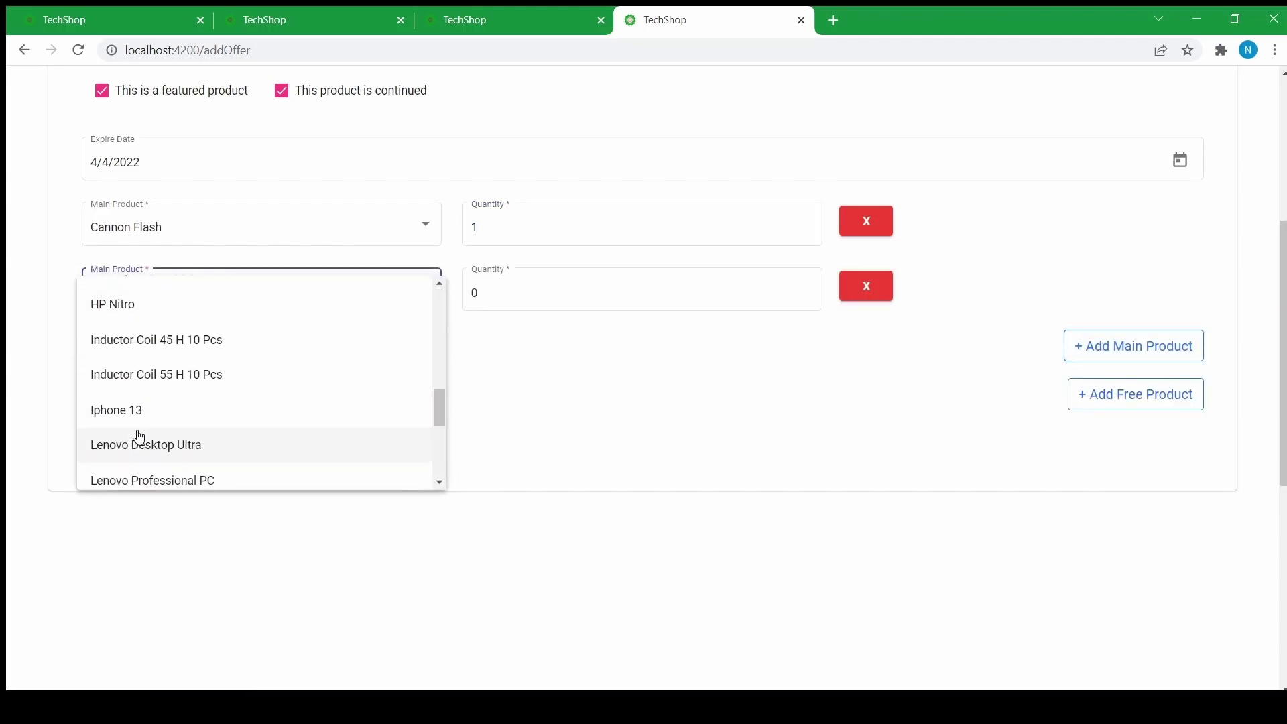
{"action": "scroll", "coordinate": [131, 449], "scroll_direction": "down", "scroll_amount": 2}
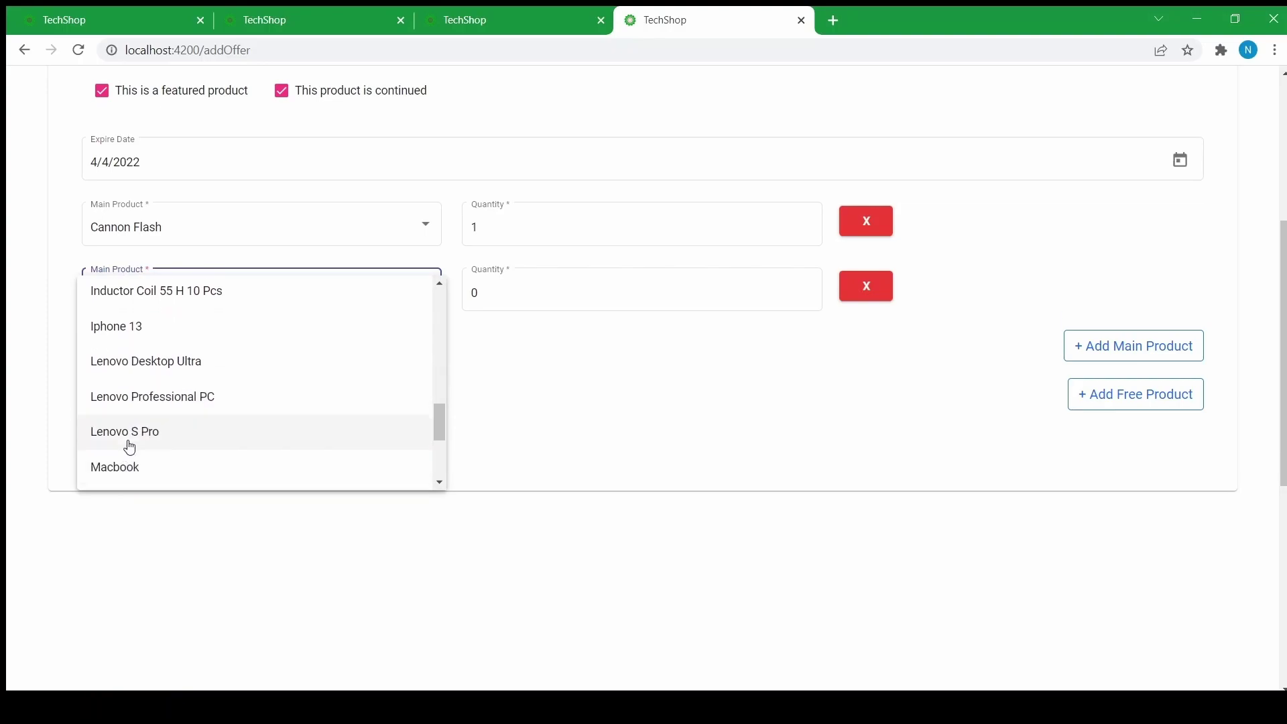
{"action": "left_click", "coordinate": [130, 443]}
{"action": "key", "text": "Tab"}
{"action": "type", "text": "1"}
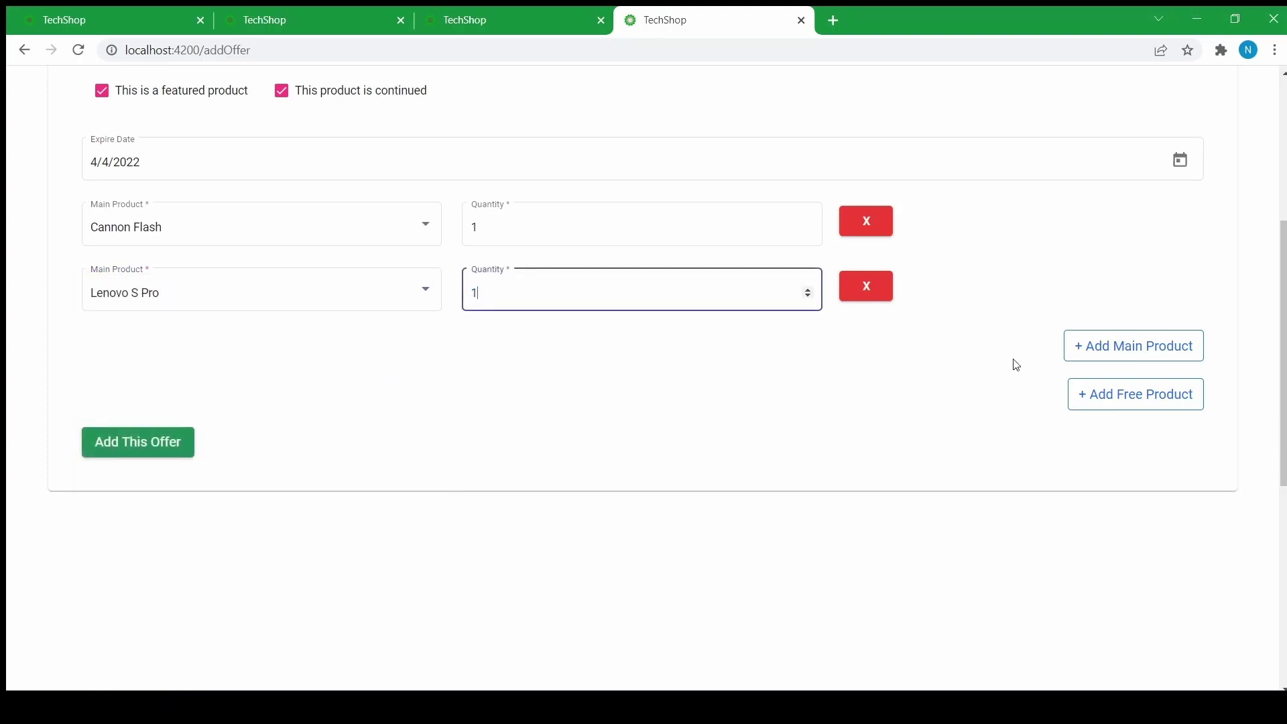
{"action": "left_click", "coordinate": [1101, 411]}
- Choose Sten Gun as the free product with quantity 1
{"action": "left_click", "coordinate": [201, 403]}
{"action": "scroll", "coordinate": [201, 469], "scroll_direction": "down", "scroll_amount": 3}
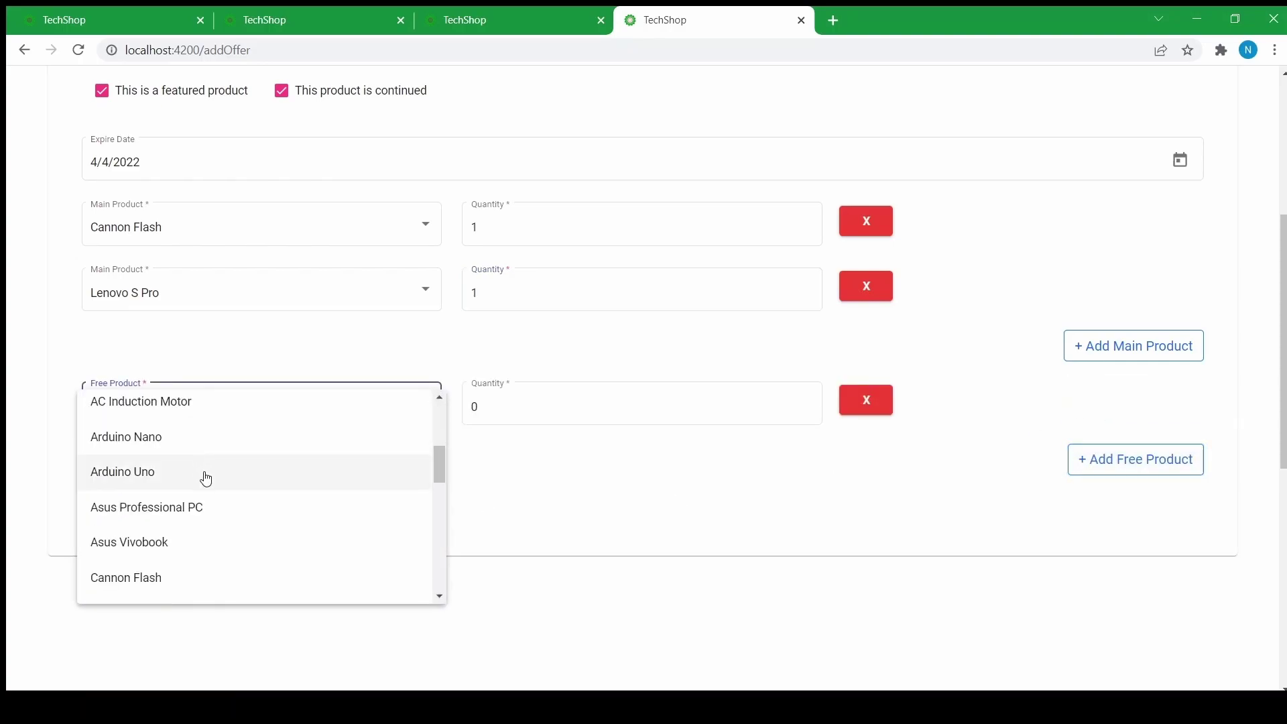
{"action": "scroll", "coordinate": [206, 478], "scroll_direction": "down", "scroll_amount": 5}
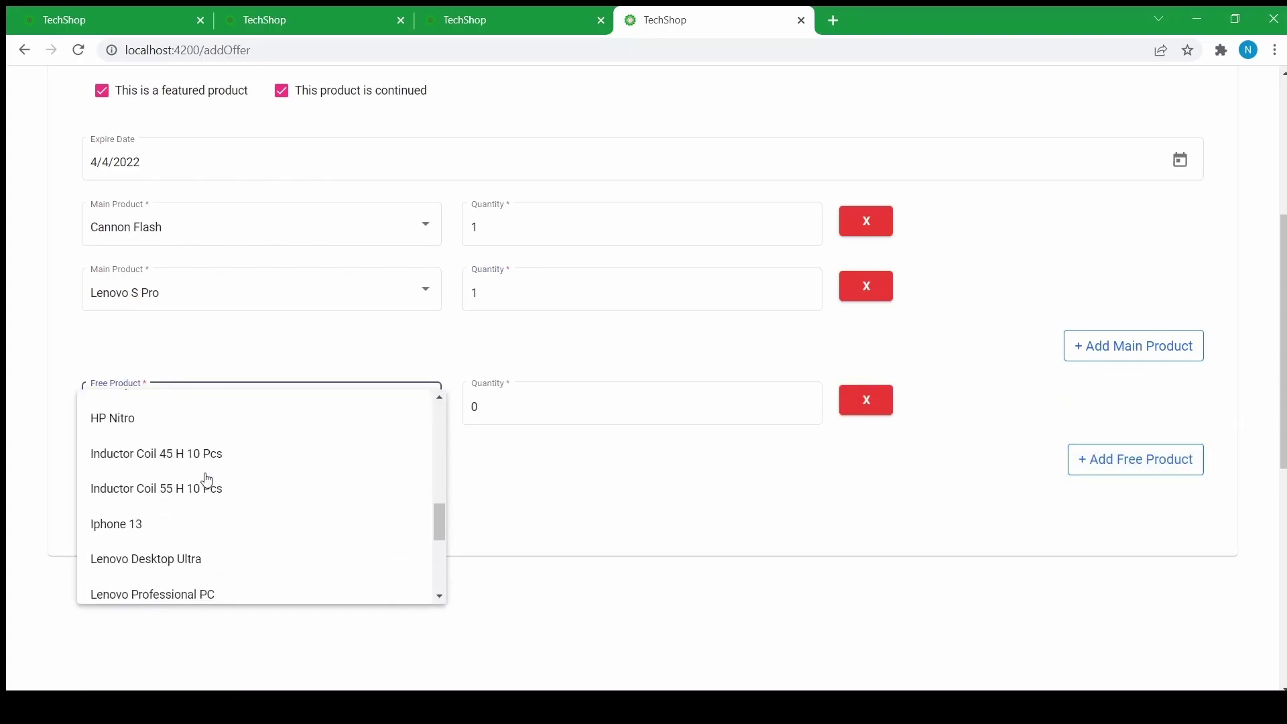
{"action": "scroll", "coordinate": [208, 480], "scroll_direction": "down", "scroll_amount": 2}
{"action": "scroll", "coordinate": [173, 555], "scroll_direction": "down", "scroll_amount": 3}
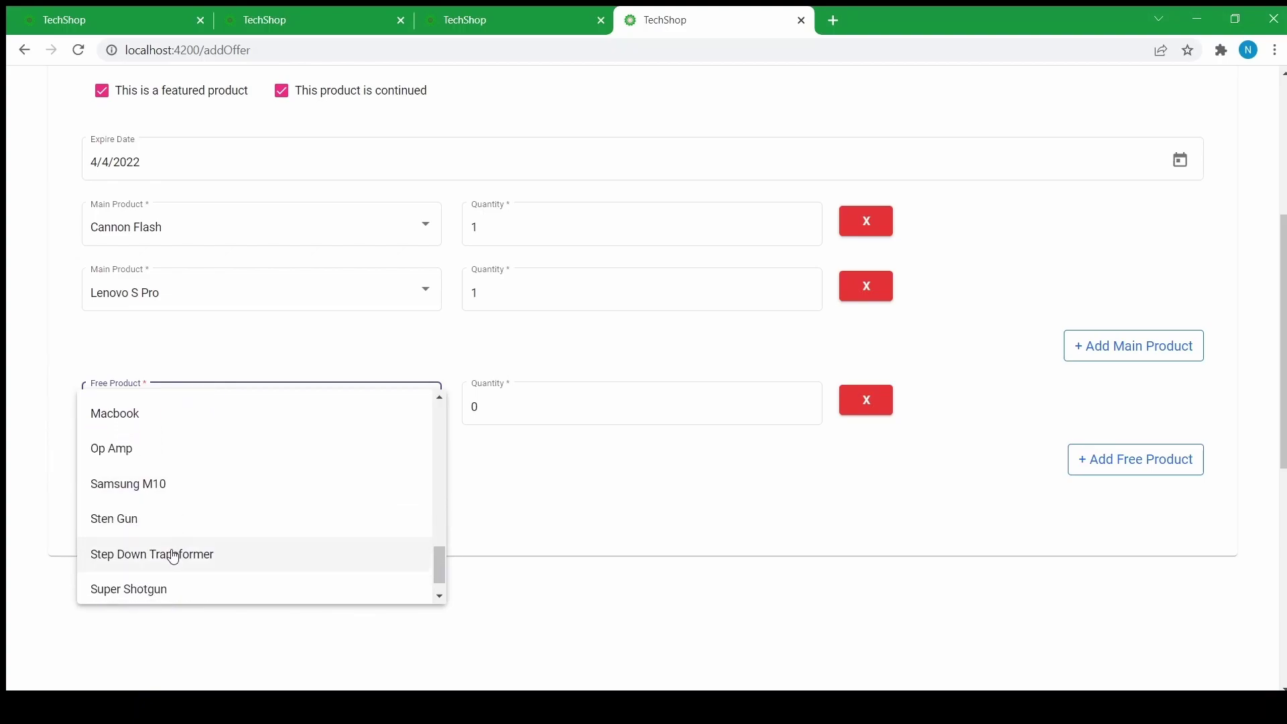
{"action": "scroll", "coordinate": [173, 555], "scroll_direction": "down", "scroll_amount": 1}
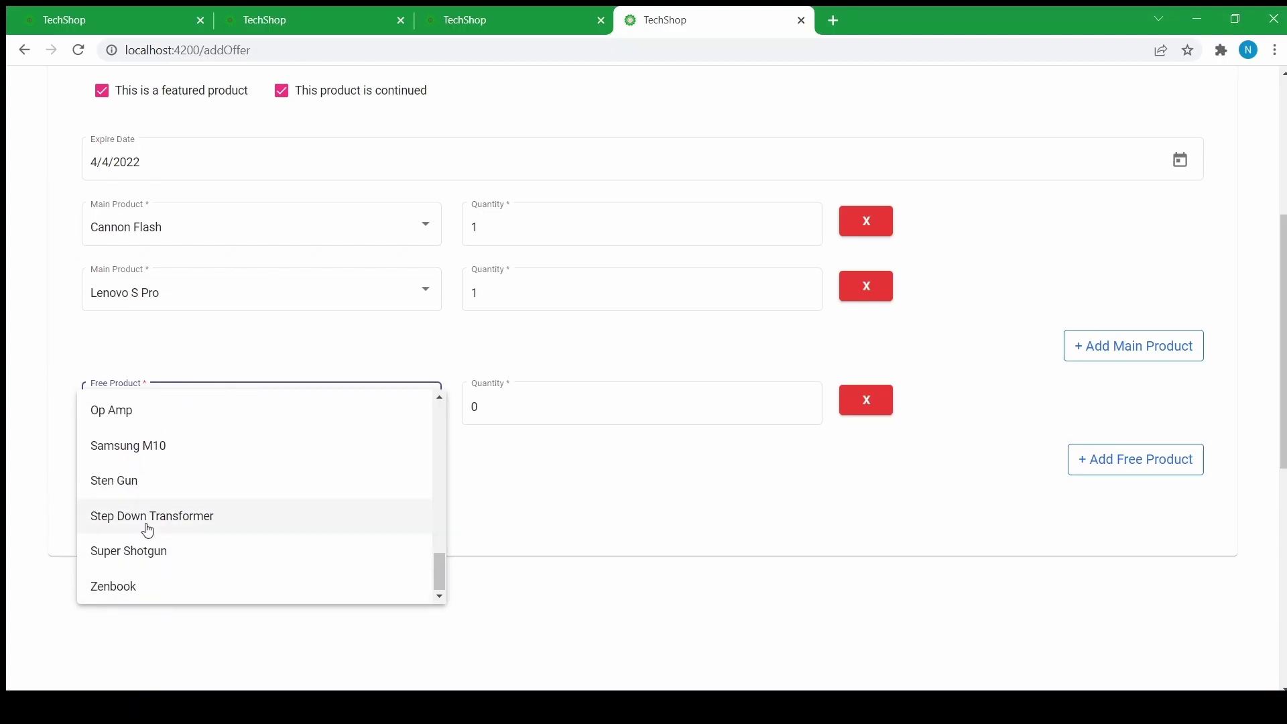
{"action": "left_click", "coordinate": [552, 484]}
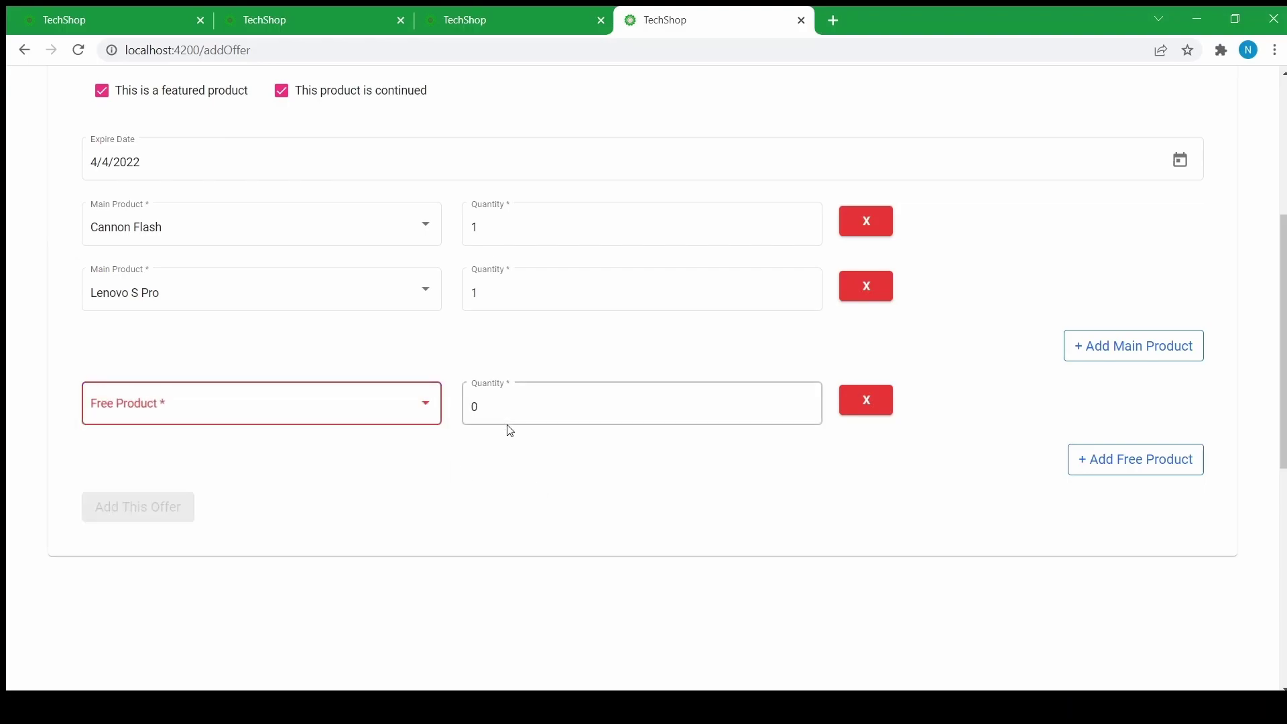
{"action": "left_click", "coordinate": [435, 405]}
{"action": "scroll", "coordinate": [250, 465], "scroll_direction": "down", "scroll_amount": 5}
{"action": "scroll", "coordinate": [201, 523], "scroll_direction": "down", "scroll_amount": 1}
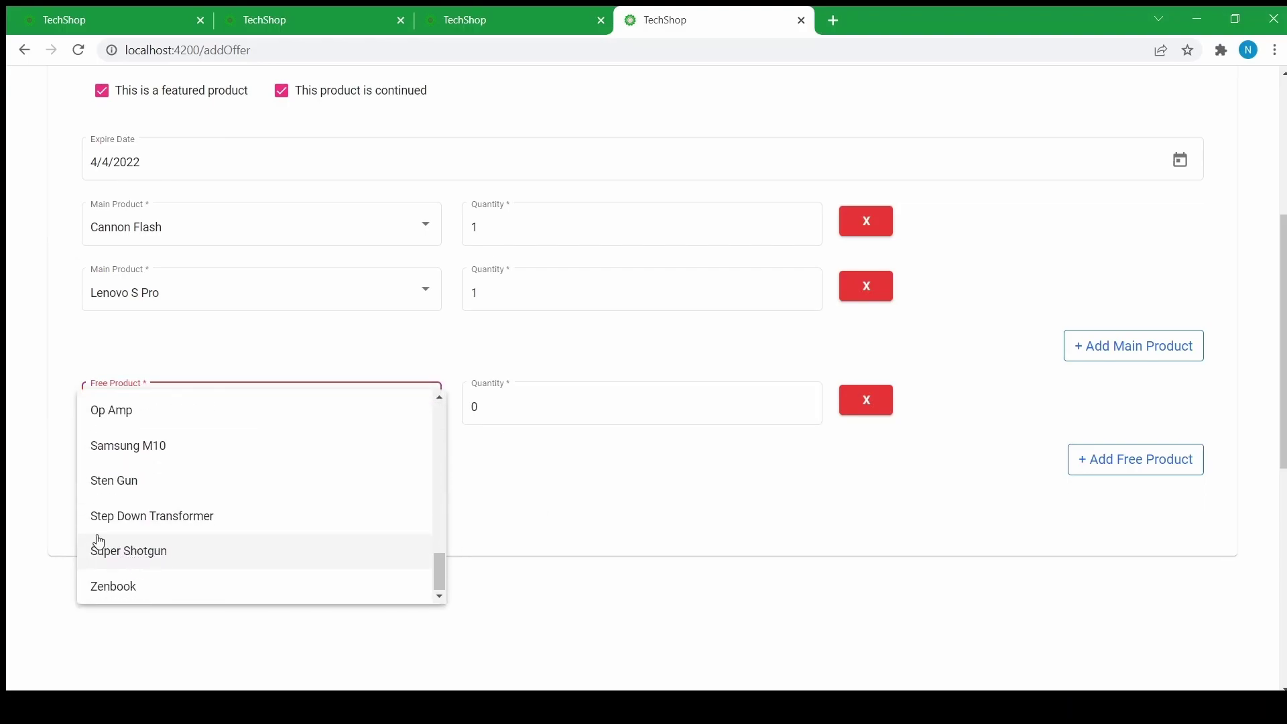
{"action": "left_click", "coordinate": [110, 488]}
{"action": "left_click_drag", "start_coordinate": [486, 406], "coordinate": [446, 415]}
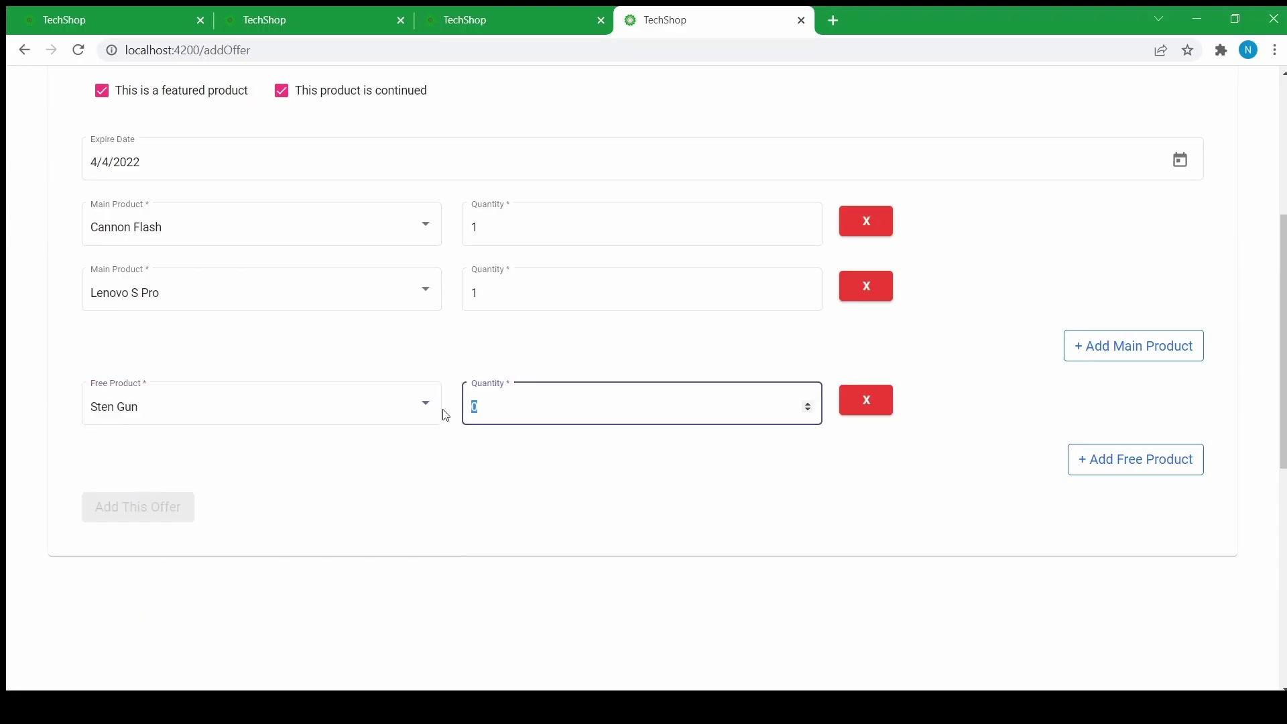
{"action": "type", "text": "1"}
{"action": "left_click", "coordinate": [818, 504]}
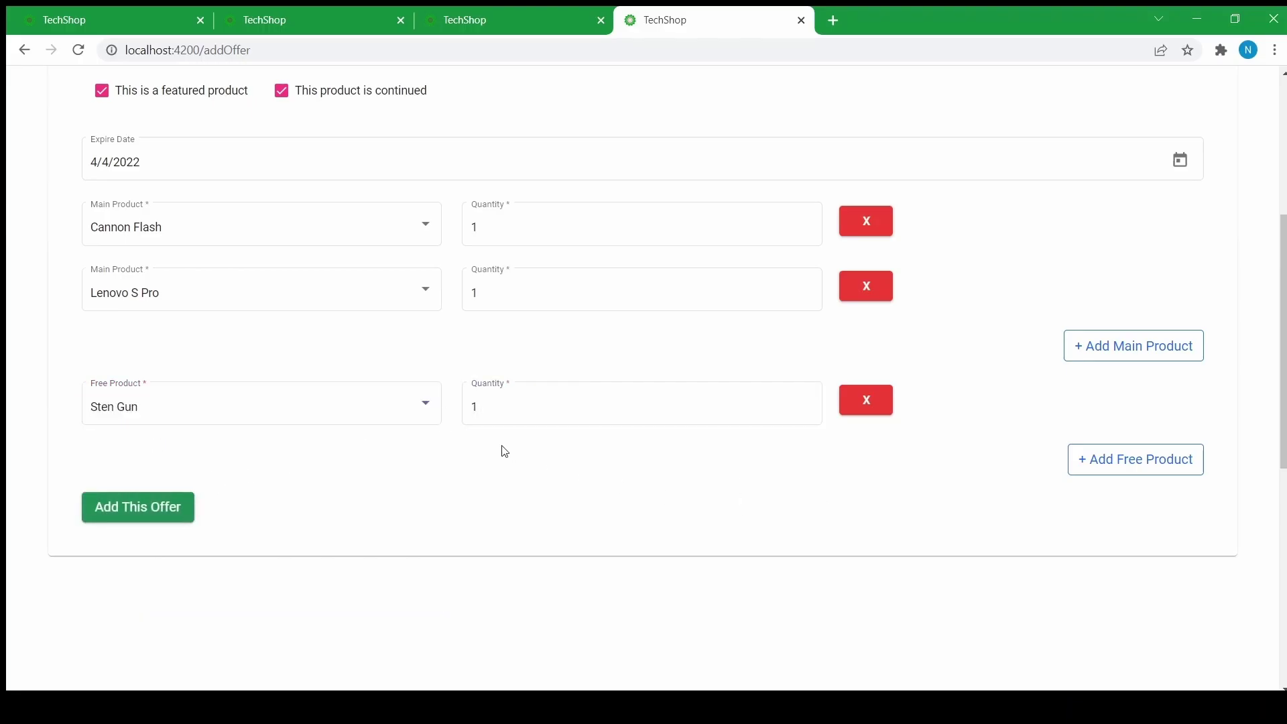
- Scroll through the completed Travelers Offer form to review title, price, summary, dates and products
{"action": "scroll", "coordinate": [503, 451], "scroll_direction": "up", "scroll_amount": 5}
{"action": "scroll", "coordinate": [574, 178], "scroll_direction": "down", "scroll_amount": 2}
{"action": "scroll", "coordinate": [564, 204], "scroll_direction": "up", "scroll_amount": 2}
{"action": "scroll", "coordinate": [566, 210], "scroll_direction": "down", "scroll_amount": 3}
{"action": "scroll", "coordinate": [566, 210], "scroll_direction": "up", "scroll_amount": 3}
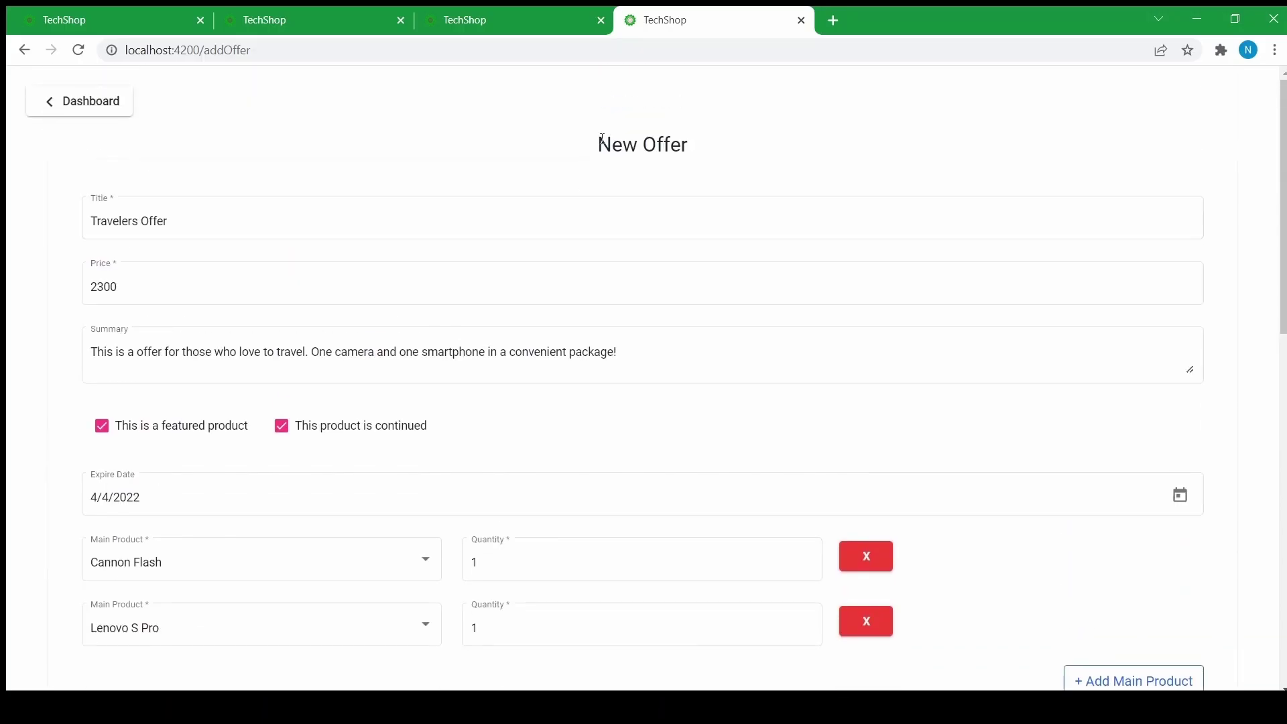
{"action": "scroll", "coordinate": [575, 172], "scroll_direction": "down", "scroll_amount": 3}
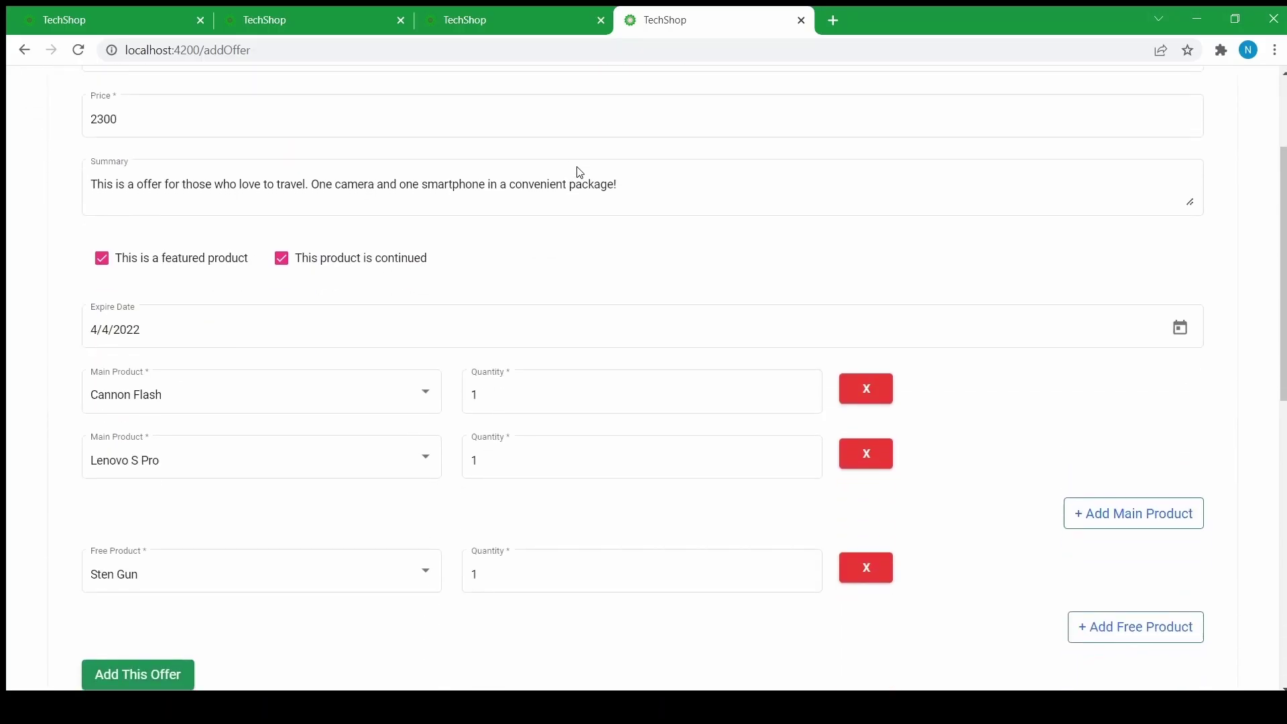
{"action": "scroll", "coordinate": [551, 178], "scroll_direction": "up", "scroll_amount": 3}
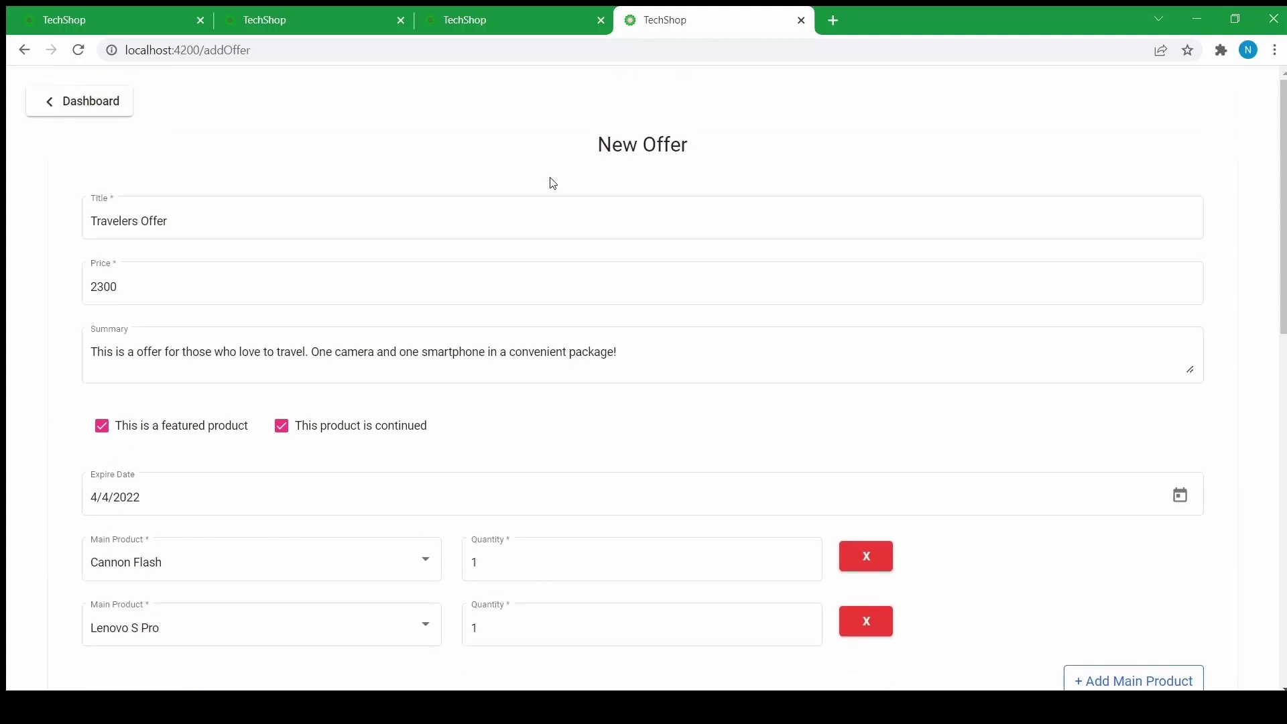
{"action": "scroll", "coordinate": [627, 277], "scroll_direction": "down", "scroll_amount": 5}
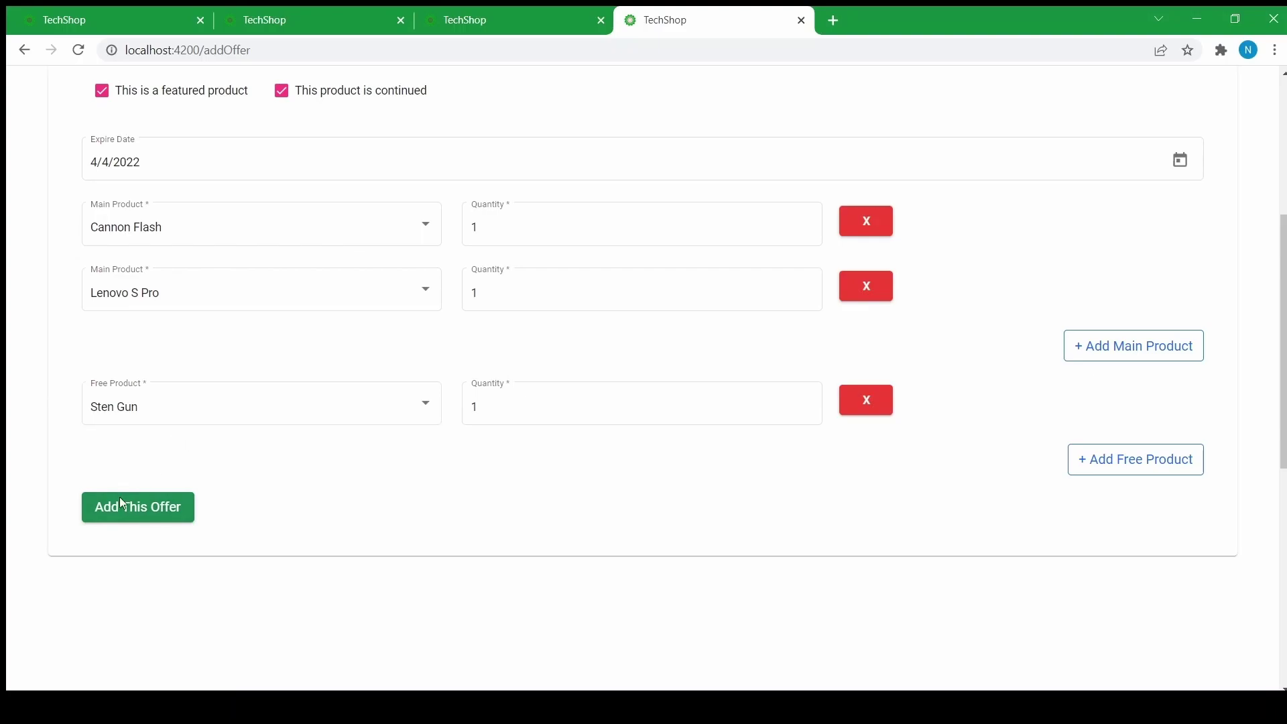
- Save Travelers Offer as a new offer and show the dashboard's All Offer list
{"action": "left_click", "coordinate": [121, 515]}
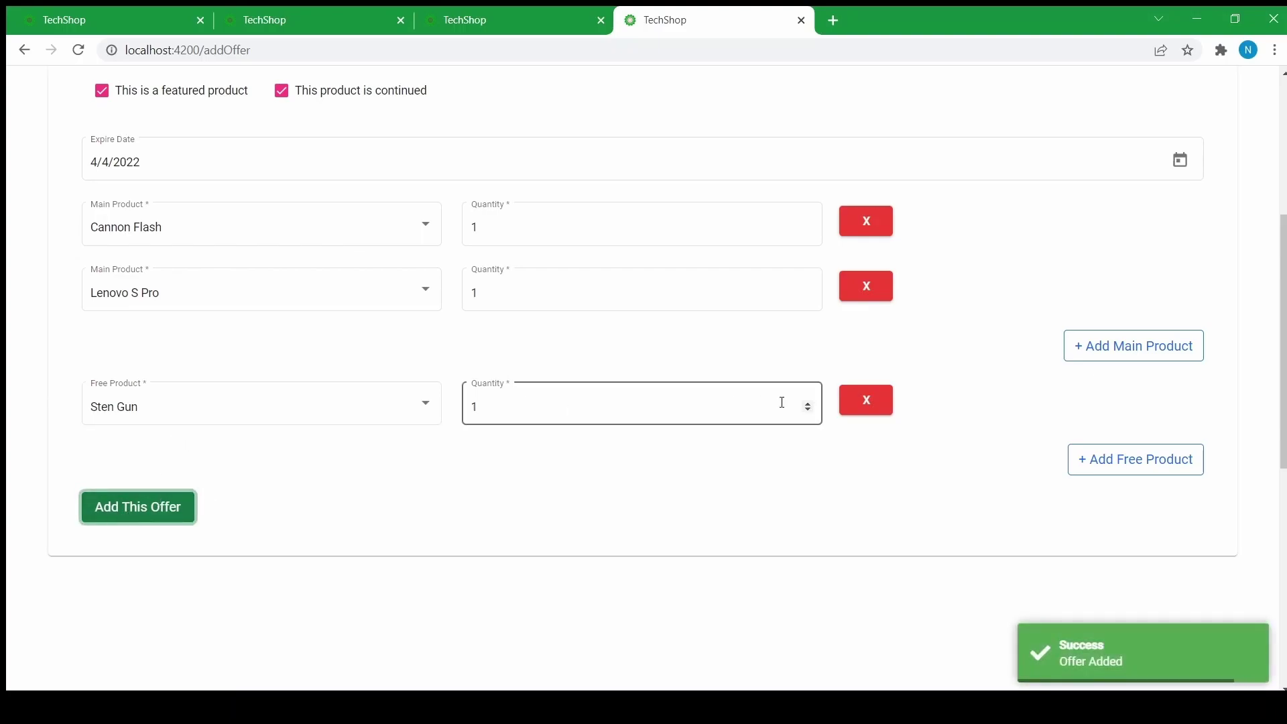
{"action": "scroll", "coordinate": [453, 347], "scroll_direction": "up", "scroll_amount": 5}
{"action": "left_click", "coordinate": [107, 109]}
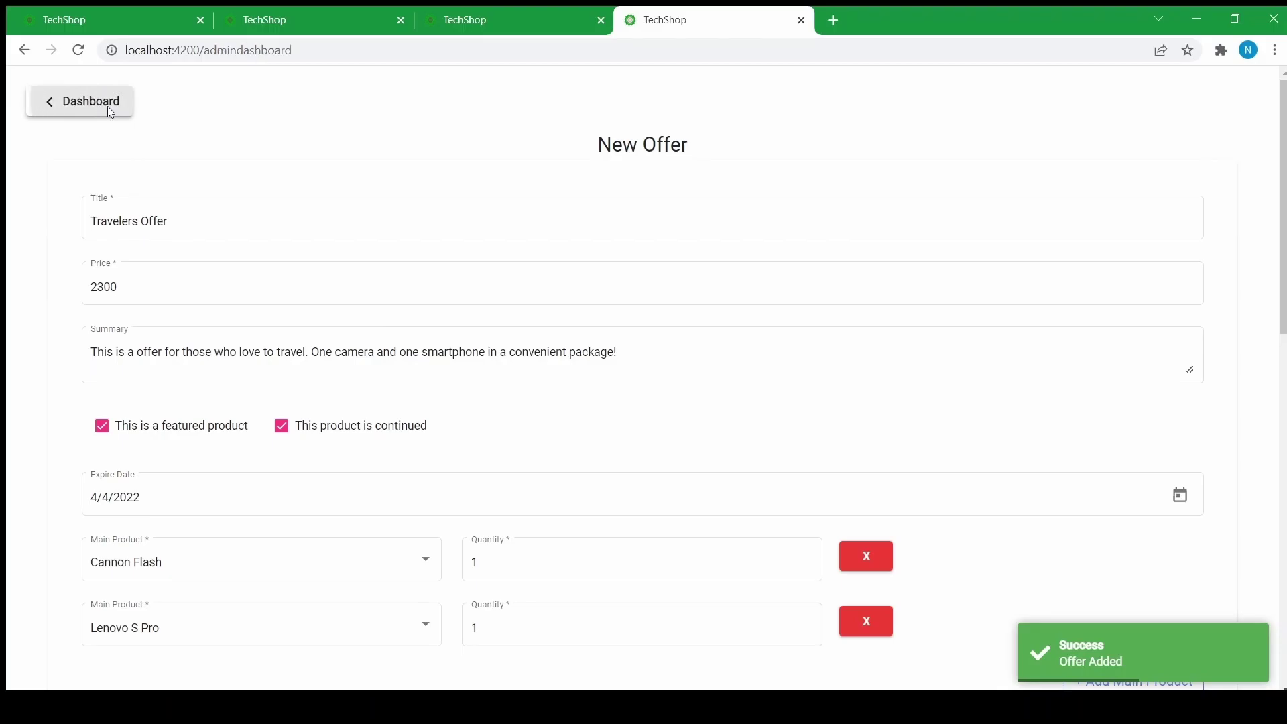
{"action": "left_click", "coordinate": [374, 181]}
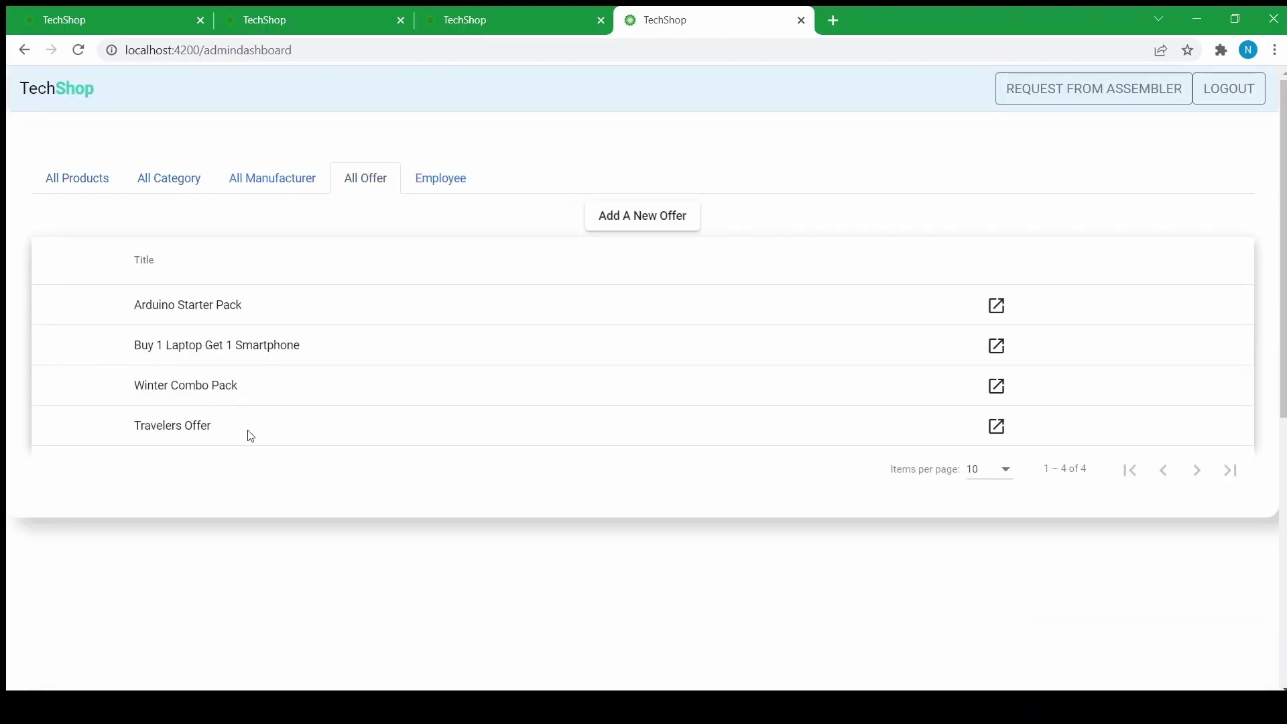
- Open Travelers Offer on its Edit This Offer page and look over its products and details
{"action": "left_click", "coordinate": [997, 427]}
{"action": "scroll", "coordinate": [465, 333], "scroll_direction": "down", "scroll_amount": 5}
{"action": "scroll", "coordinate": [466, 333], "scroll_direction": "down", "scroll_amount": 4}
{"action": "scroll", "coordinate": [259, 337], "scroll_direction": "up", "scroll_amount": 3}
{"action": "scroll", "coordinate": [172, 351], "scroll_direction": "down", "scroll_amount": 3}
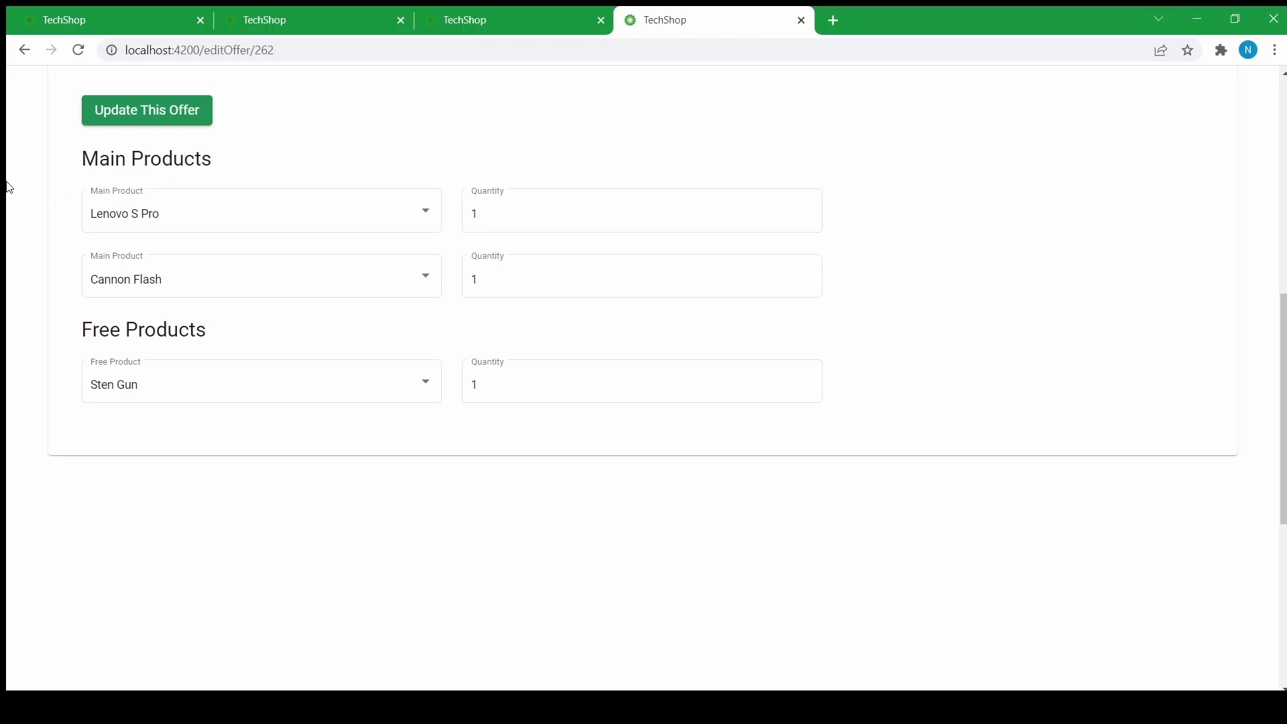
- Upload the camera photo as Travelers Offer's image, confirmed by 'Offer image uploaded'
{"action": "scroll", "coordinate": [157, 238], "scroll_direction": "up", "scroll_amount": 5}
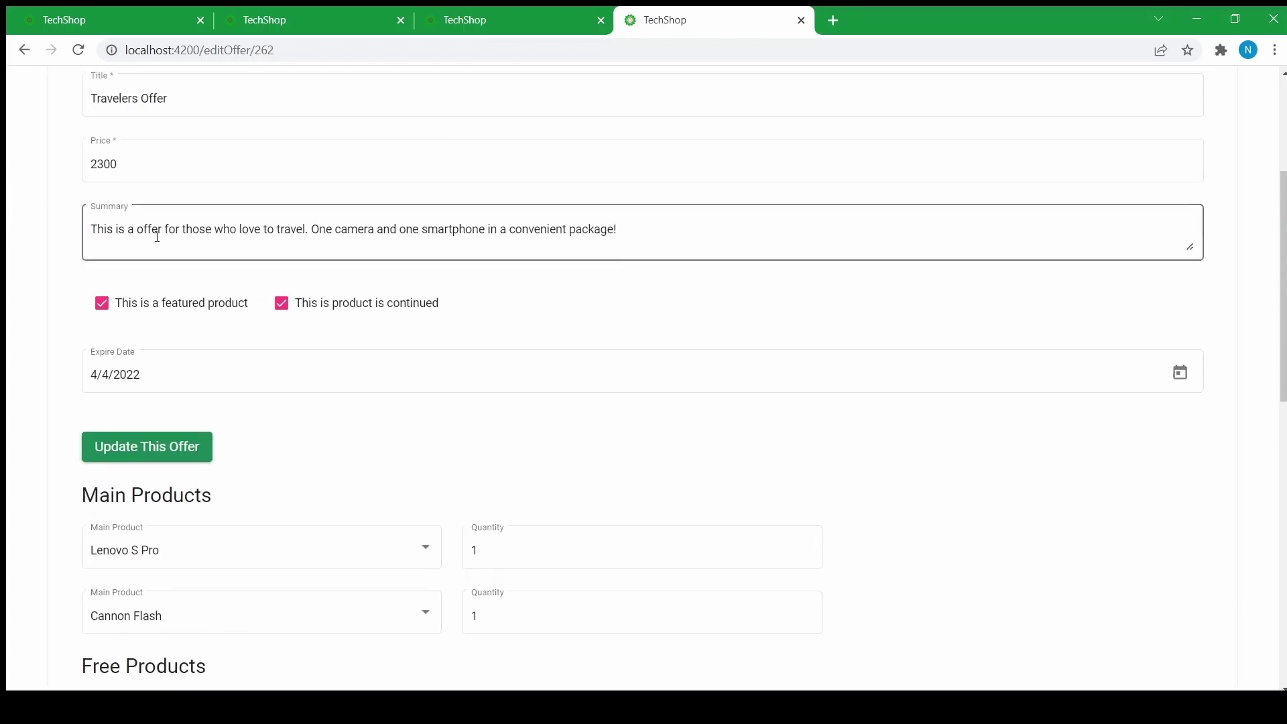
{"action": "scroll", "coordinate": [157, 244], "scroll_direction": "up", "scroll_amount": 4}
{"action": "scroll", "coordinate": [316, 244], "scroll_direction": "down", "scroll_amount": 6}
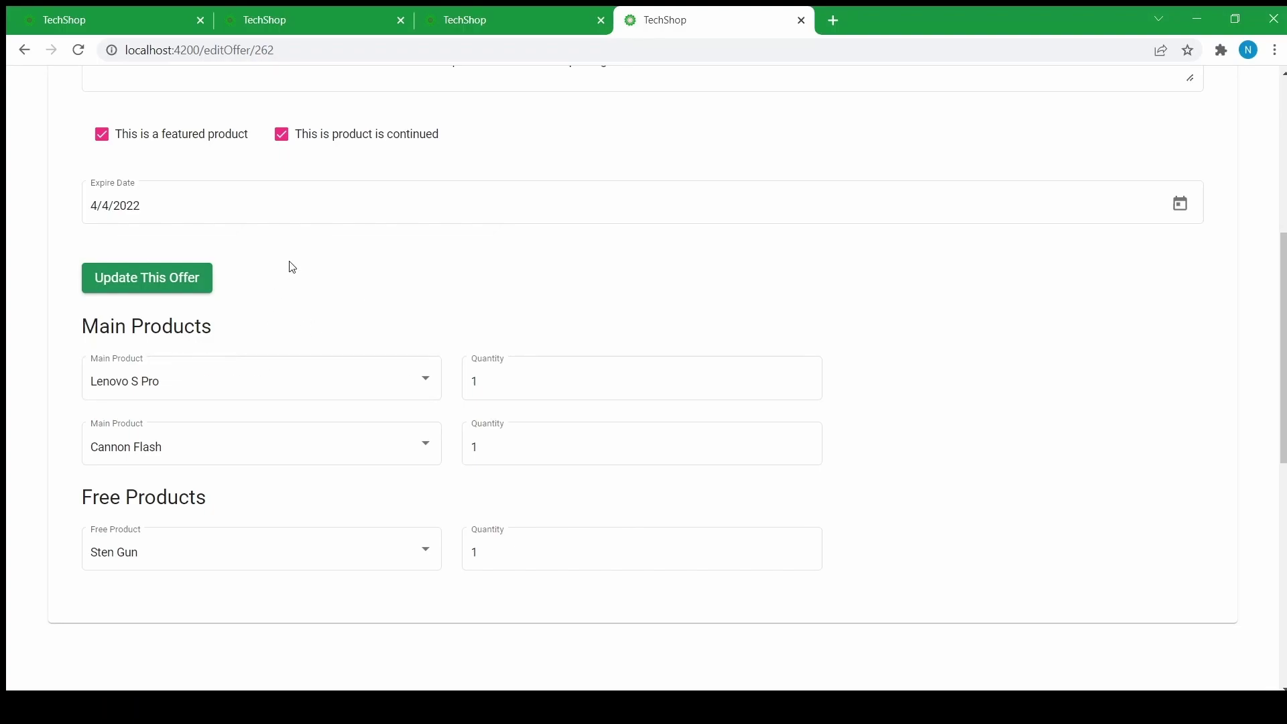
{"action": "scroll", "coordinate": [402, 293], "scroll_direction": "up", "scroll_amount": 4}
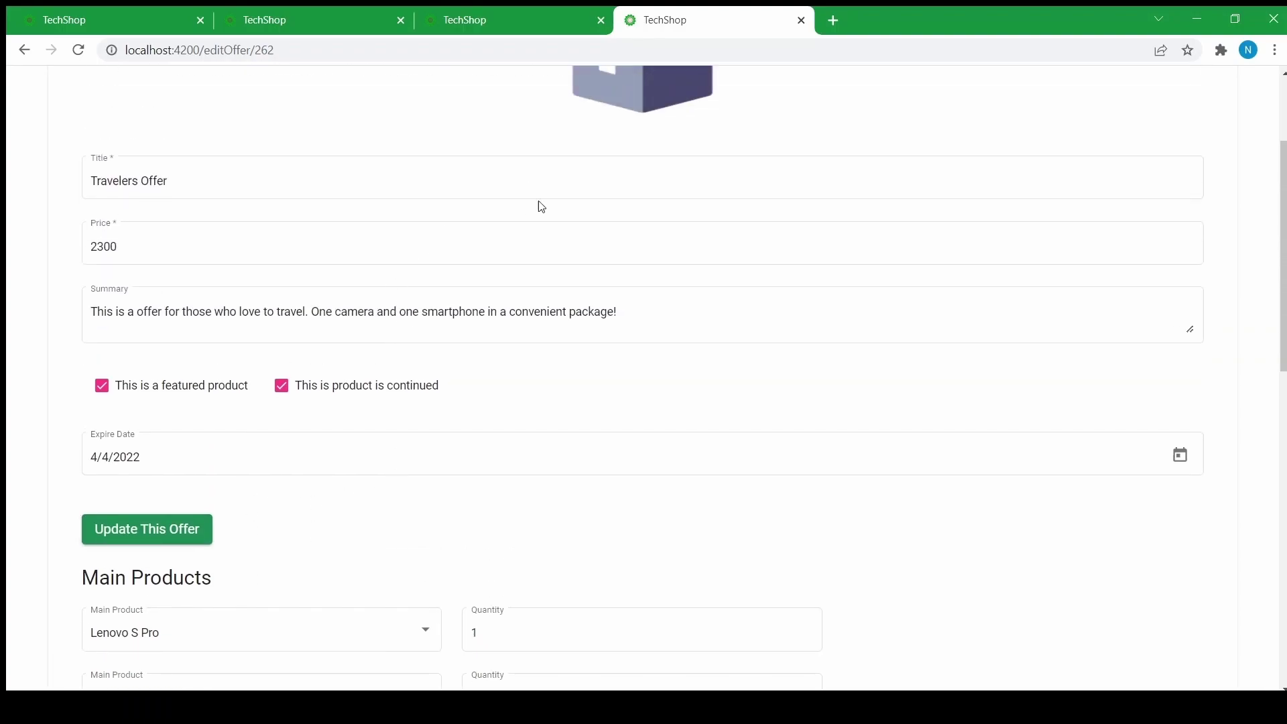
{"action": "scroll", "coordinate": [487, 247], "scroll_direction": "up", "scroll_amount": 3}
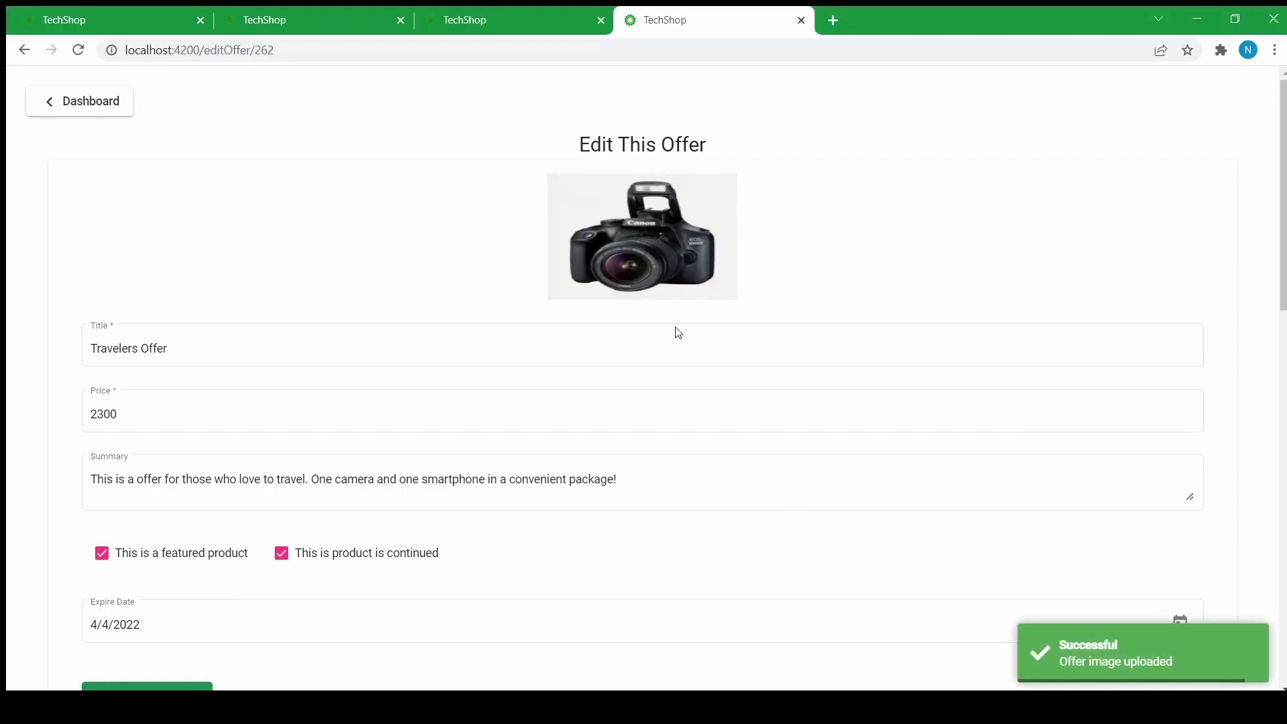
- From the dashboard, show the Employee list of five staff and open the New Employee form
{"action": "left_click", "coordinate": [74, 113]}
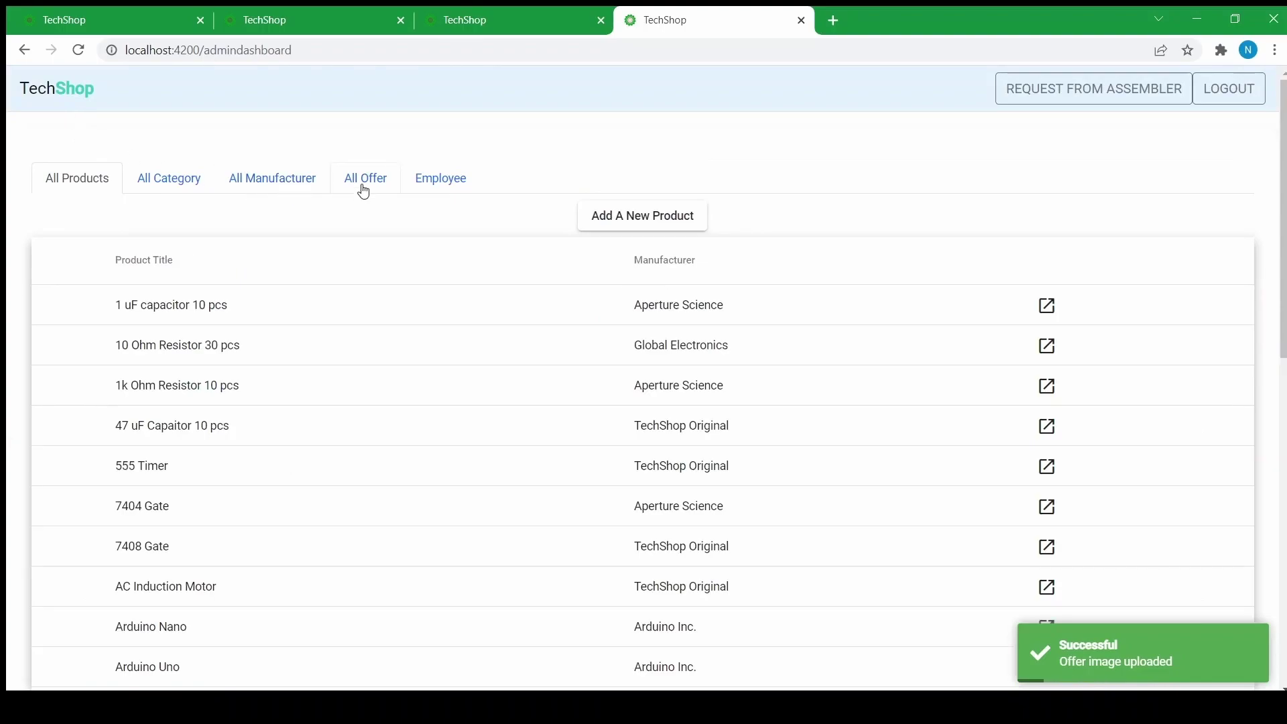
{"action": "left_click", "coordinate": [431, 189]}
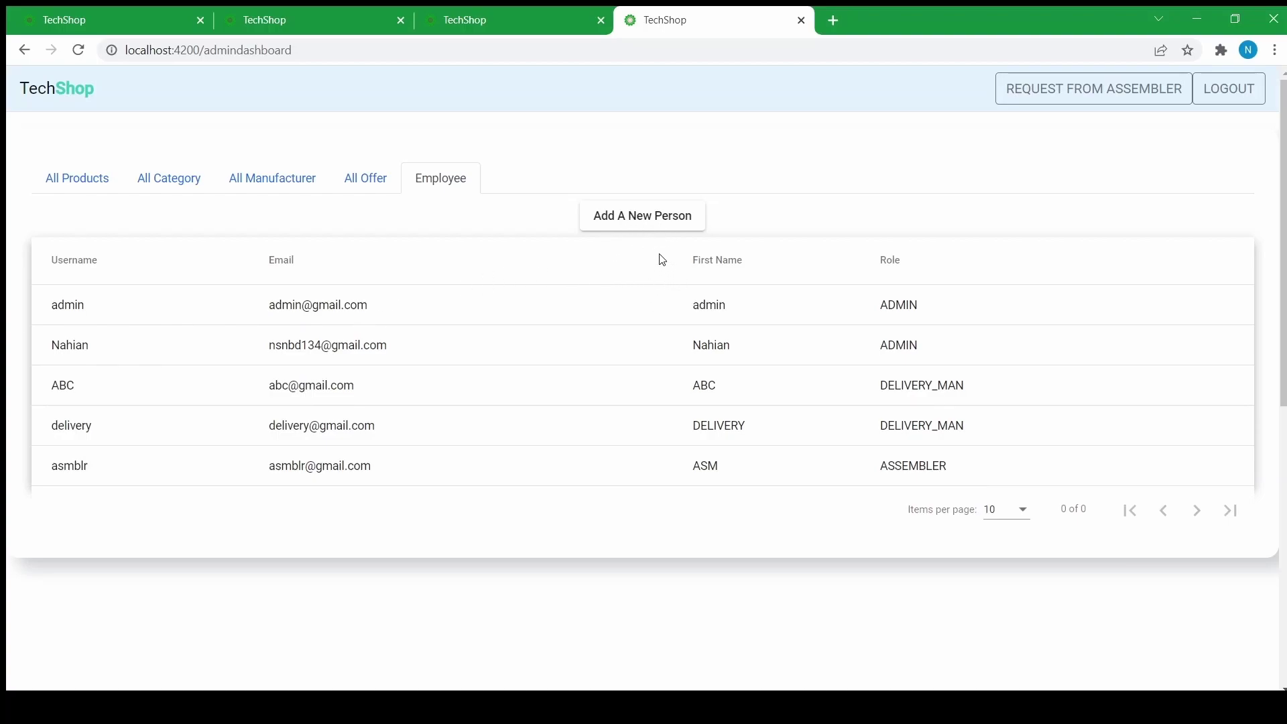
{"action": "left_click", "coordinate": [609, 221]}
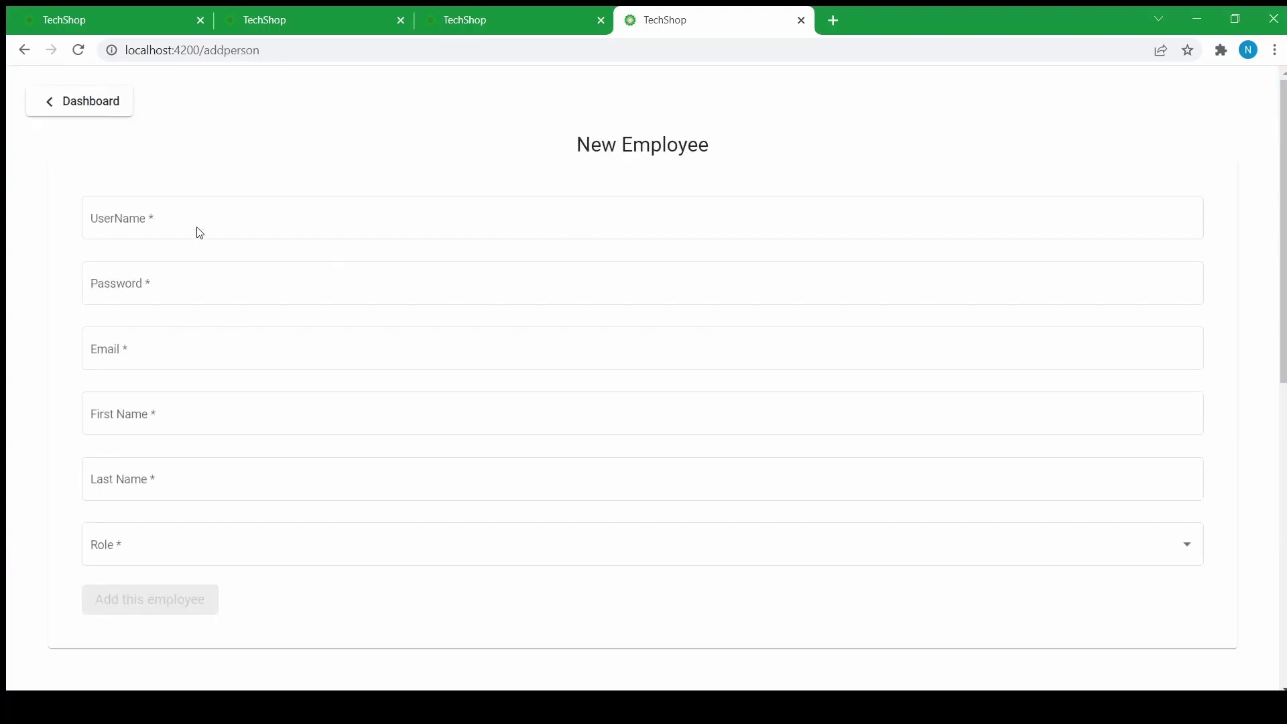
- Add an employee with username, password, email, first and last name, and ASSEMBLER role, then return to Dashboard
{"action": "left_click", "coordinate": [112, 225]}
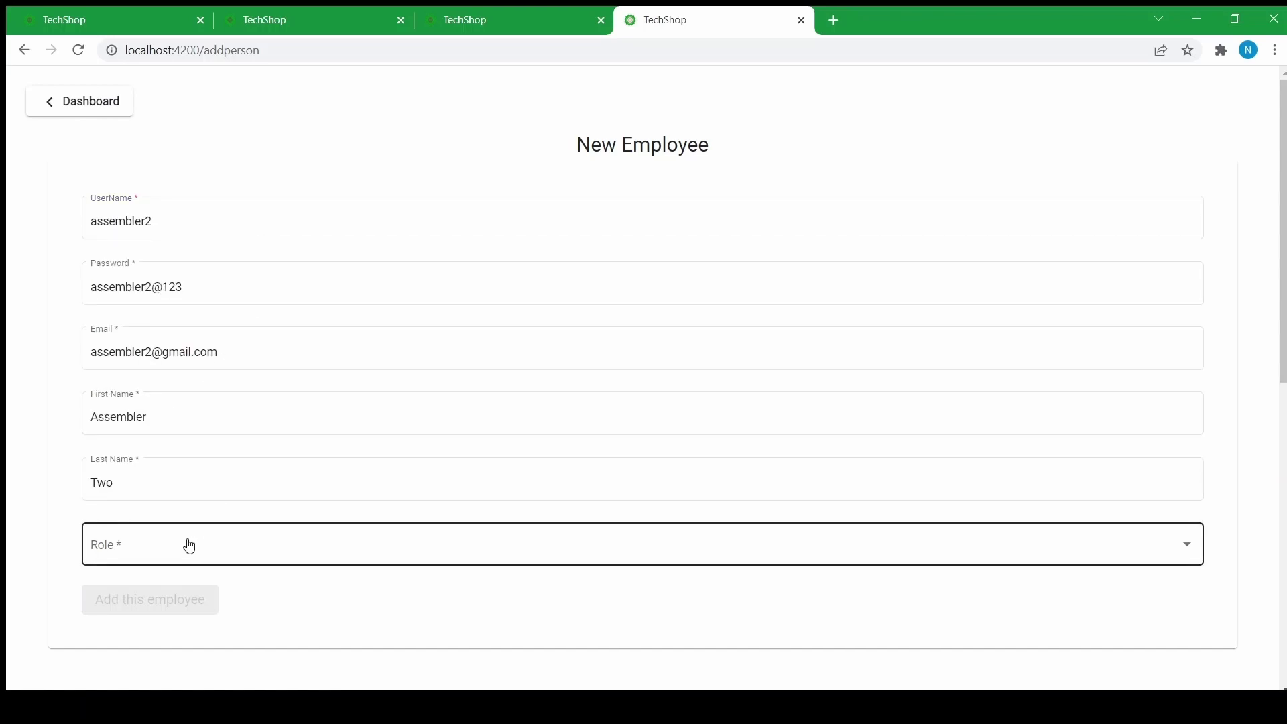
{"action": "left_click", "coordinate": [129, 556]}
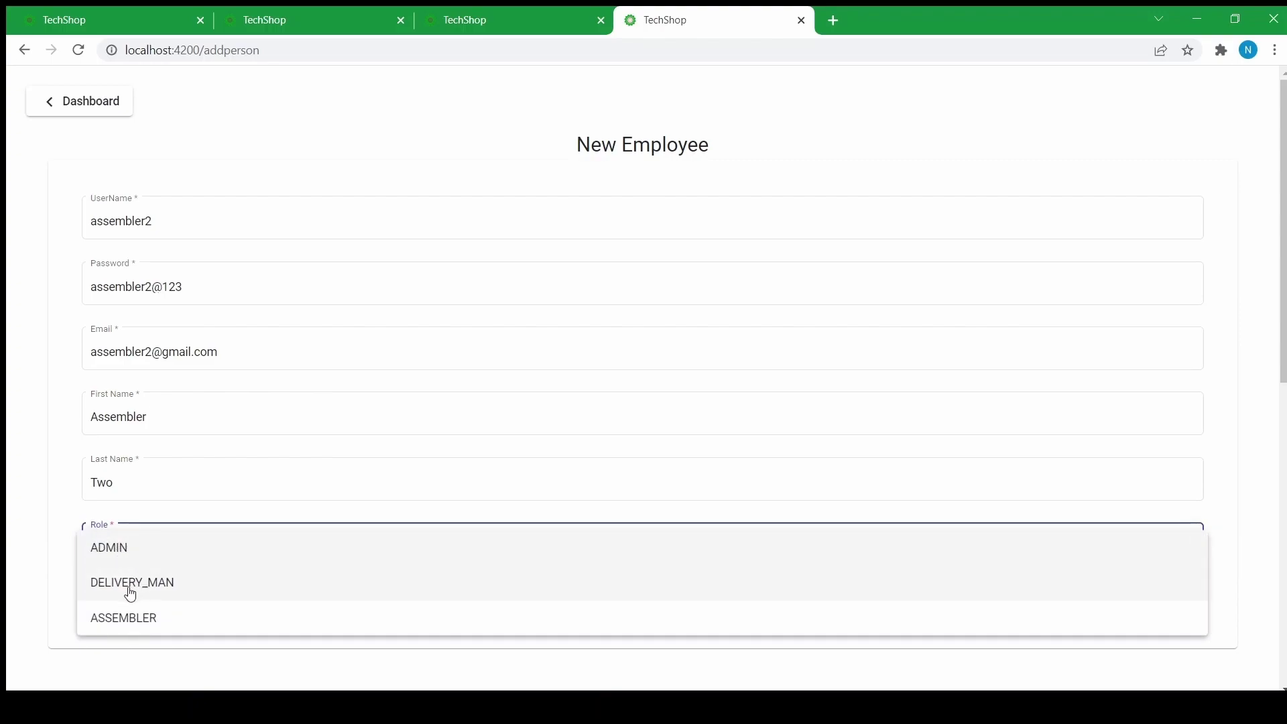
{"action": "left_click", "coordinate": [106, 624]}
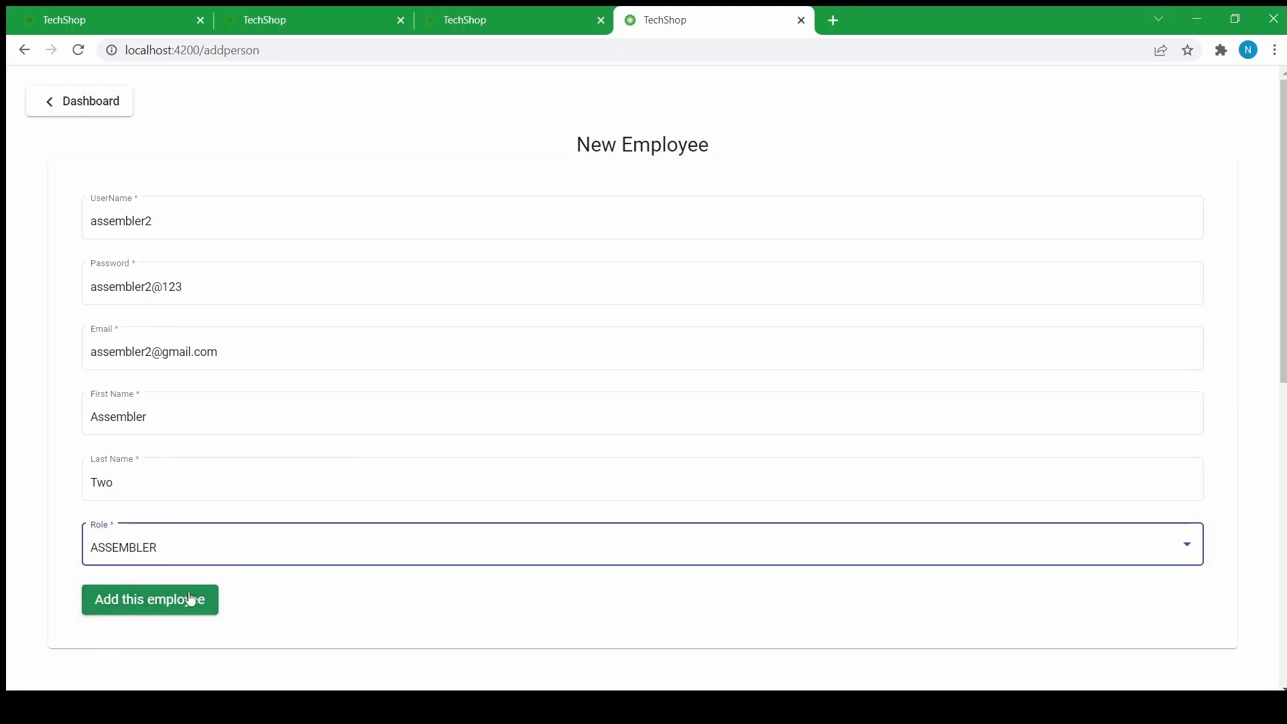
{"action": "left_click", "coordinate": [167, 602]}
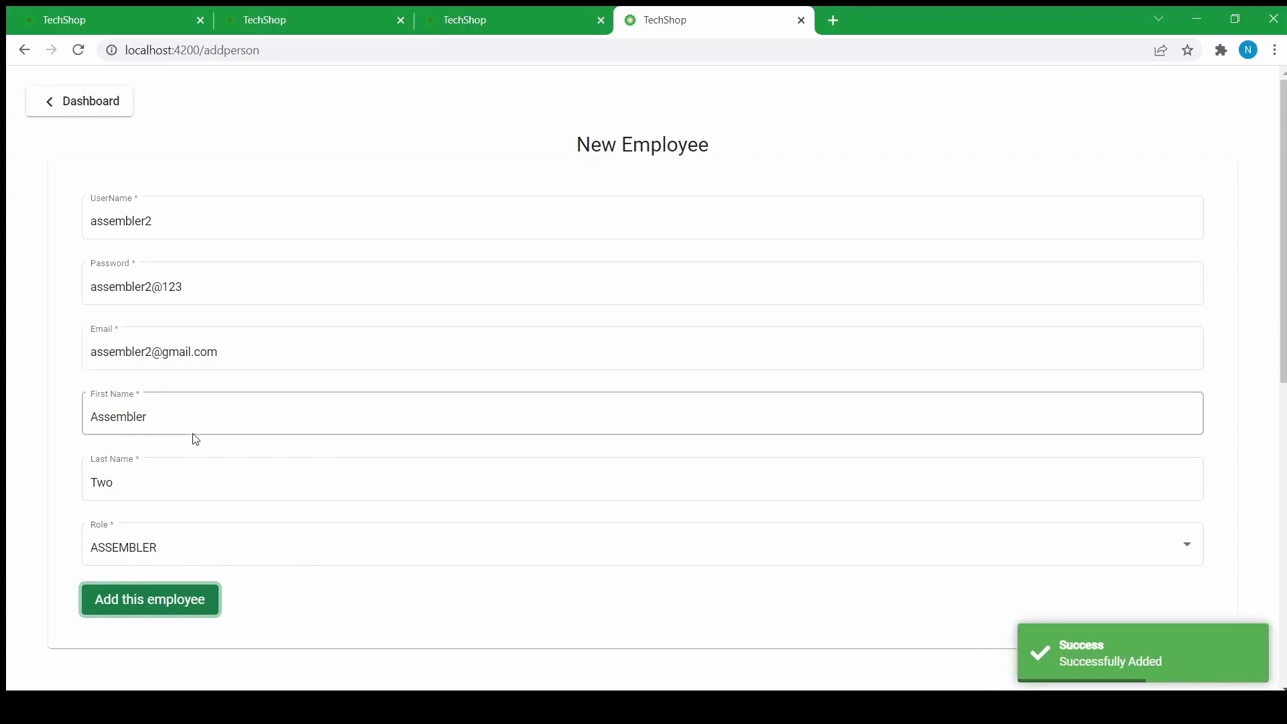
{"action": "left_click", "coordinate": [78, 102]}
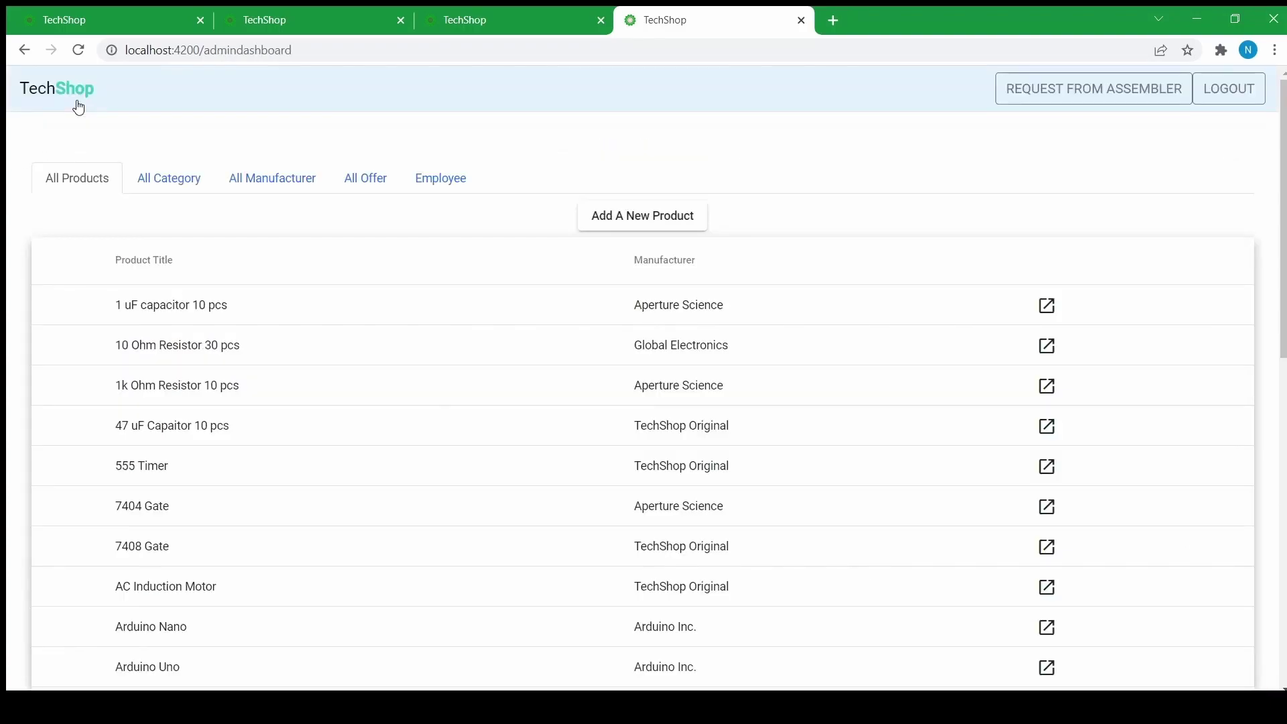
- Log the delivery account out in its tab and start entering a username on the login page
{"action": "left_click", "coordinate": [484, 15]}
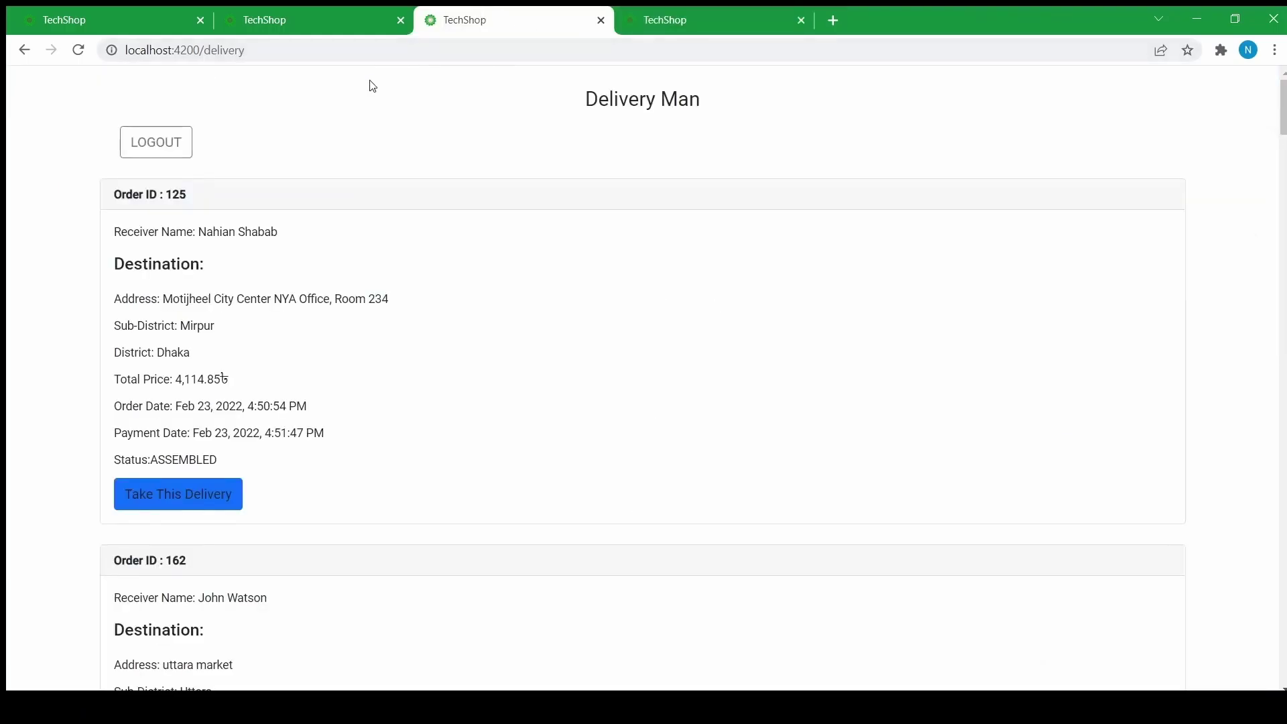
{"action": "left_click", "coordinate": [157, 142]}
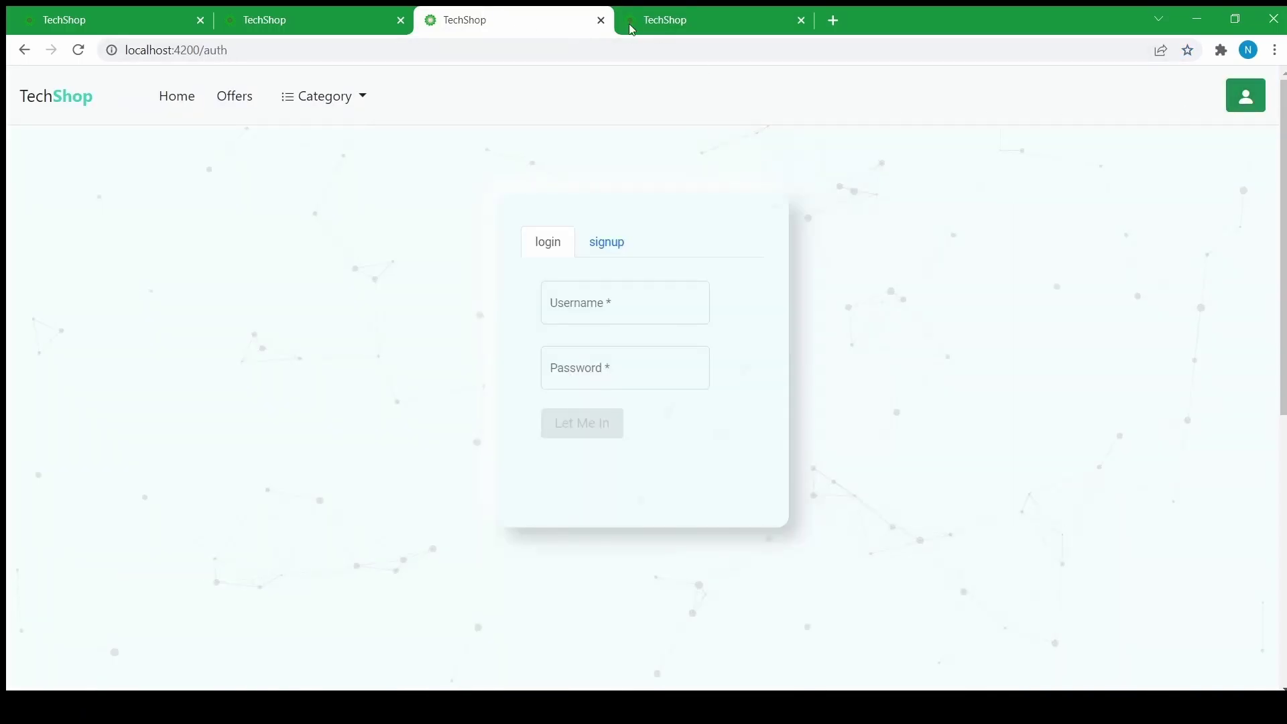
{"action": "left_click", "coordinate": [641, 24]}
{"action": "left_click", "coordinate": [522, 15]}
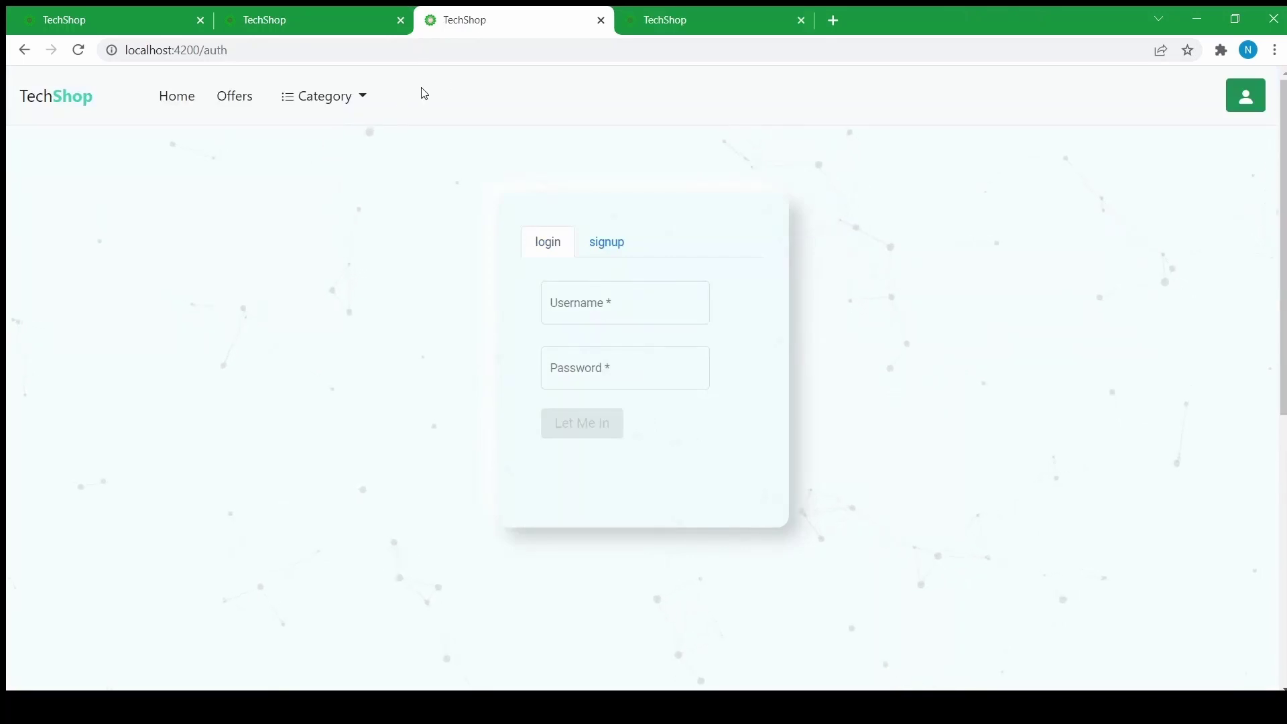
{"action": "left_click", "coordinate": [589, 304]}
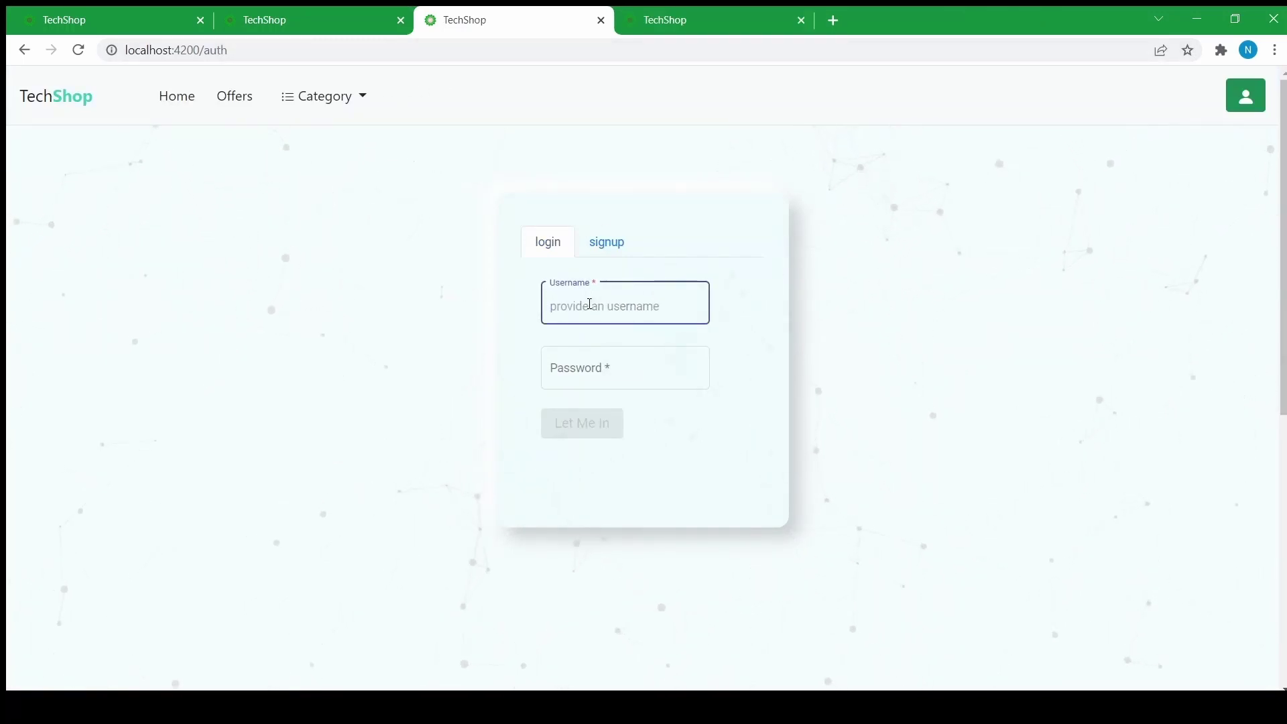
- Check the employee list now shows six staff, view the assembler page, and return to All Products
{"action": "key", "text": "ctrl+Tab"}
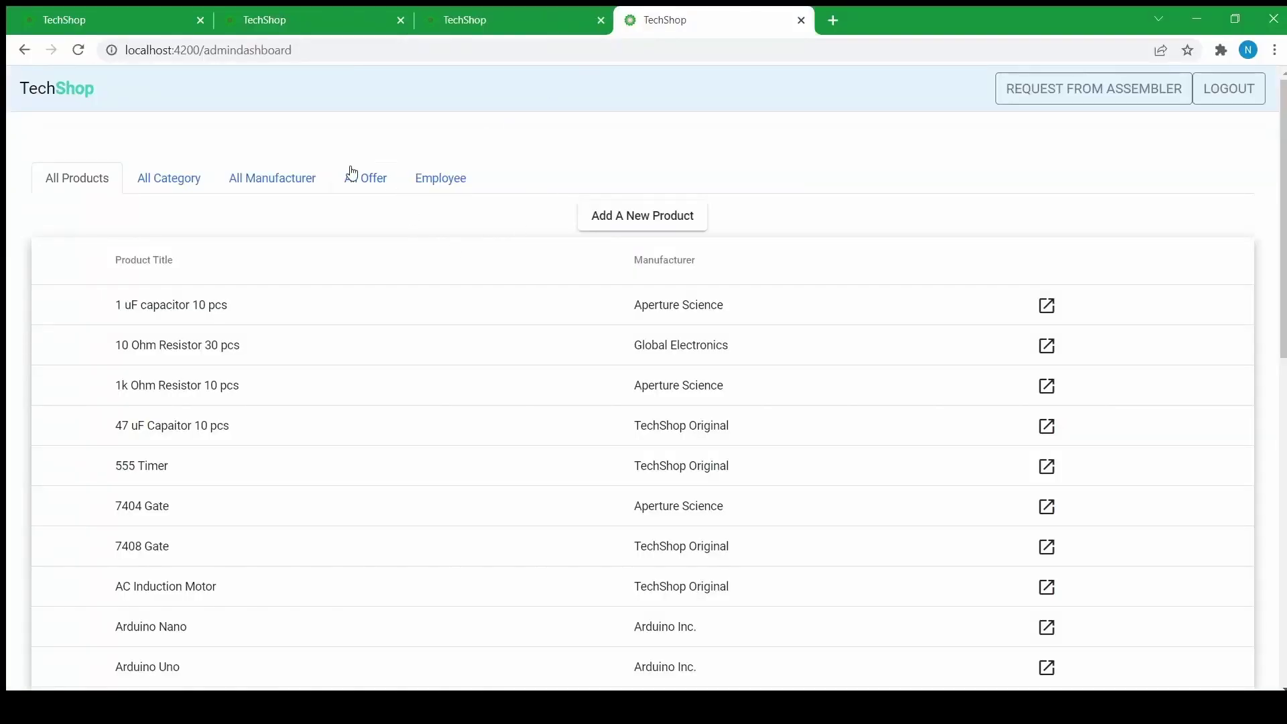
{"action": "left_click", "coordinate": [431, 182]}
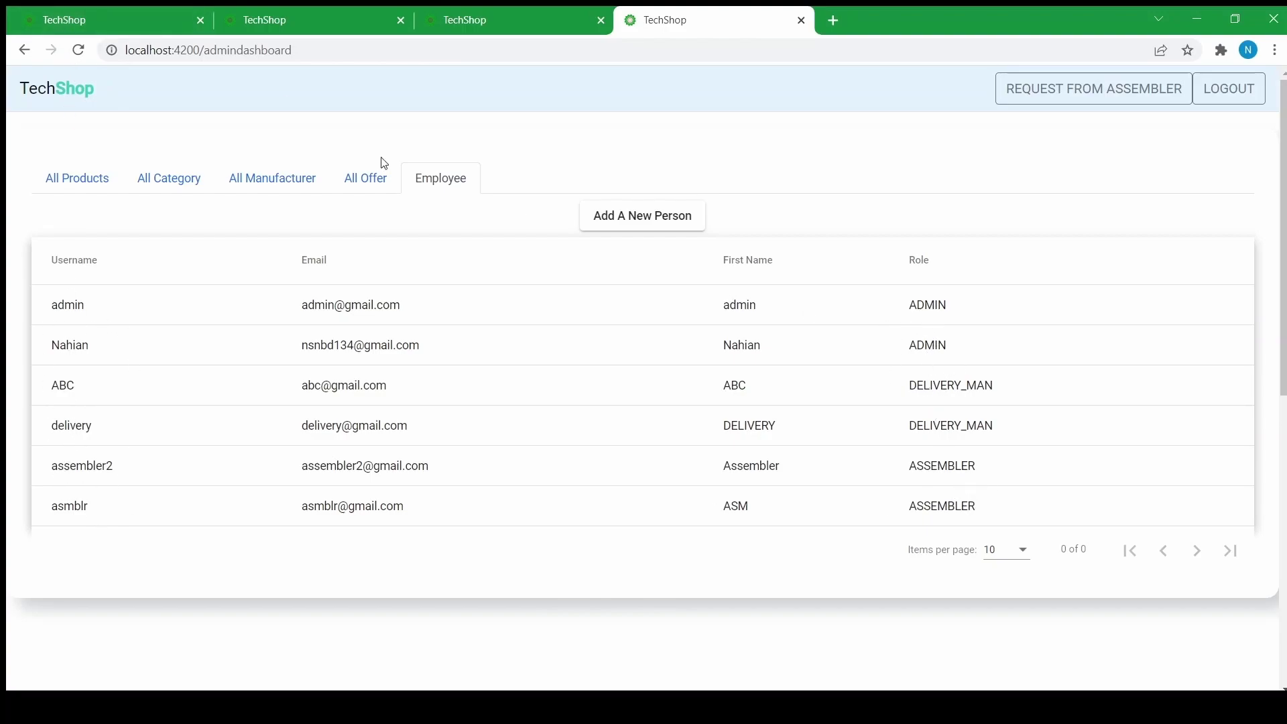
{"action": "left_click", "coordinate": [451, 22]}
{"action": "left_click", "coordinate": [702, 20]}
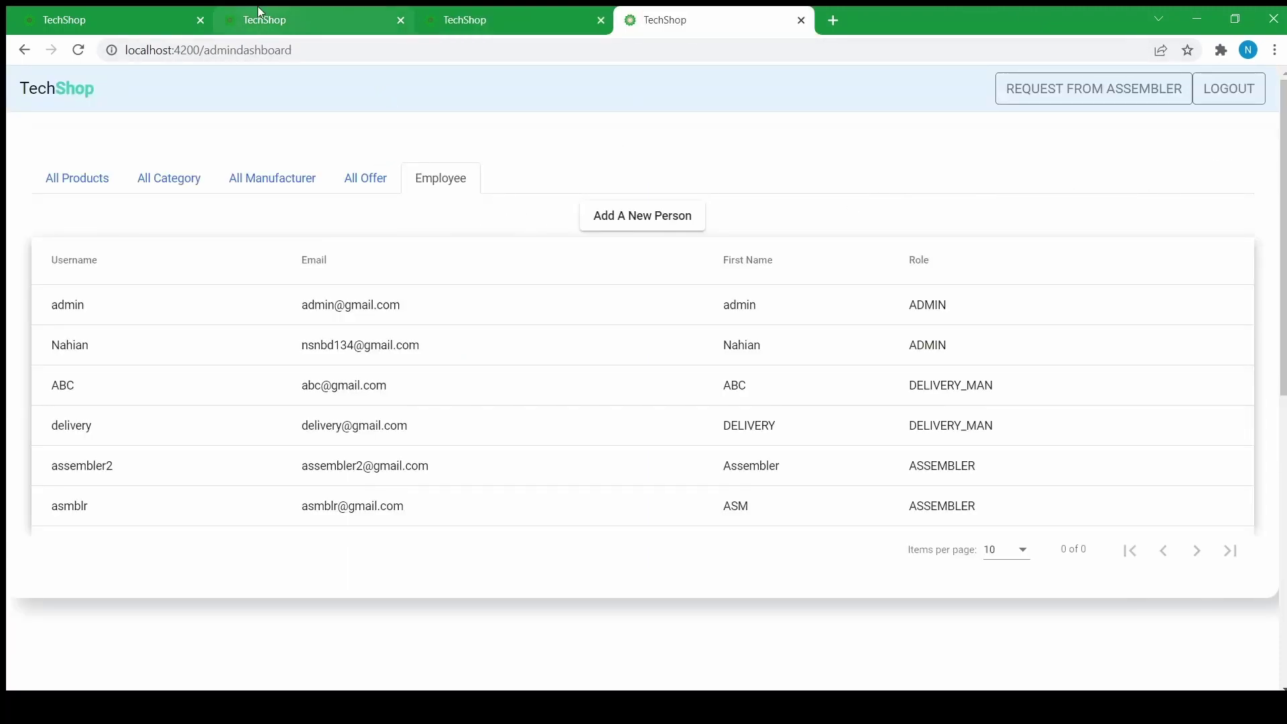
{"action": "key", "text": "alt+Left"}
{"action": "left_click", "coordinate": [601, 298]}
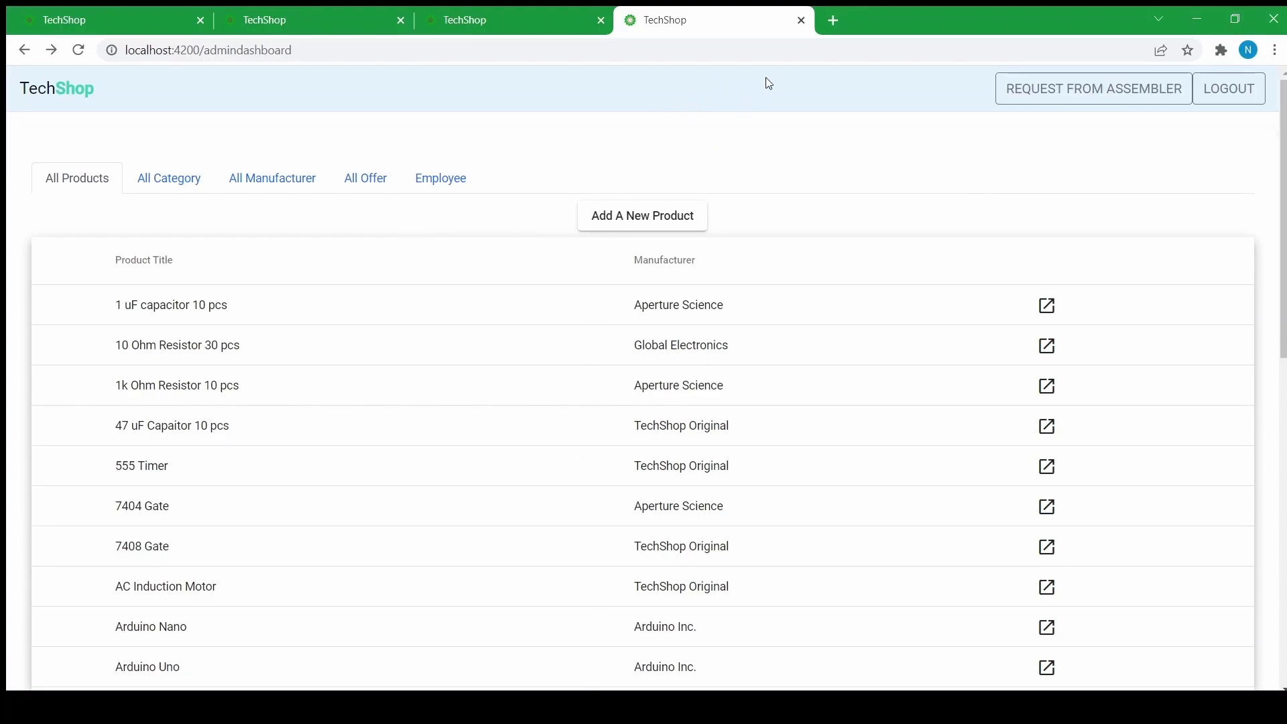
- Load the TechShop storefront home page in a new tab and browse its products
{"action": "left_click", "coordinate": [833, 20]}
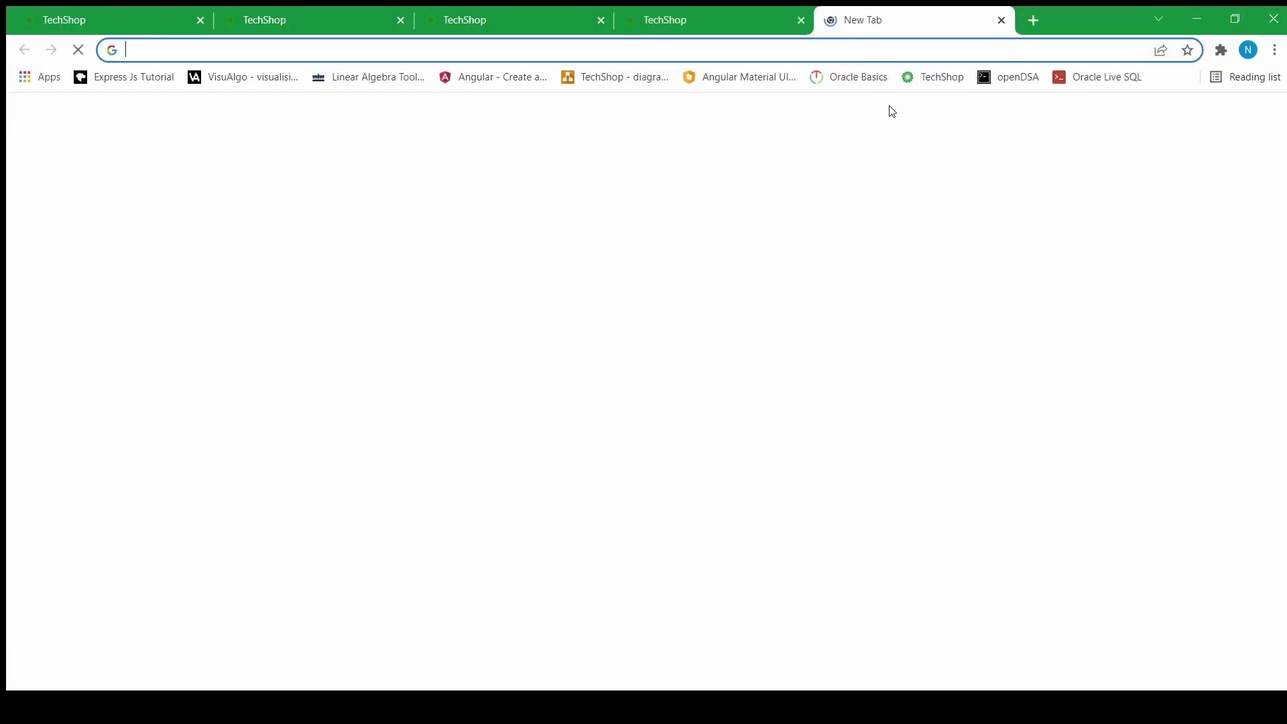
{"action": "left_click", "coordinate": [929, 78]}
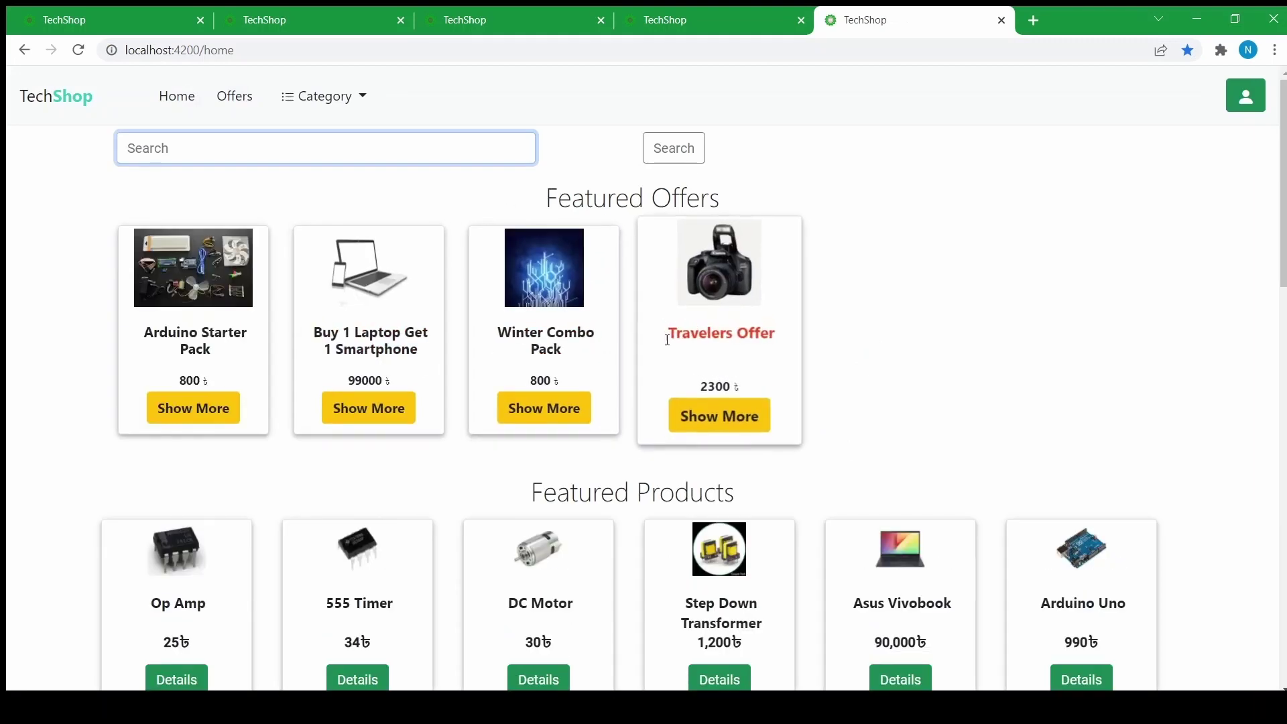
{"action": "scroll", "coordinate": [689, 308], "scroll_direction": "down", "scroll_amount": 2}
{"action": "scroll", "coordinate": [689, 308], "scroll_direction": "up", "scroll_amount": 2}
{"action": "scroll", "coordinate": [670, 315], "scroll_direction": "down", "scroll_amount": 5}
{"action": "scroll", "coordinate": [646, 338], "scroll_direction": "down", "scroll_amount": 3}
{"action": "scroll", "coordinate": [506, 344], "scroll_direction": "up", "scroll_amount": 8}
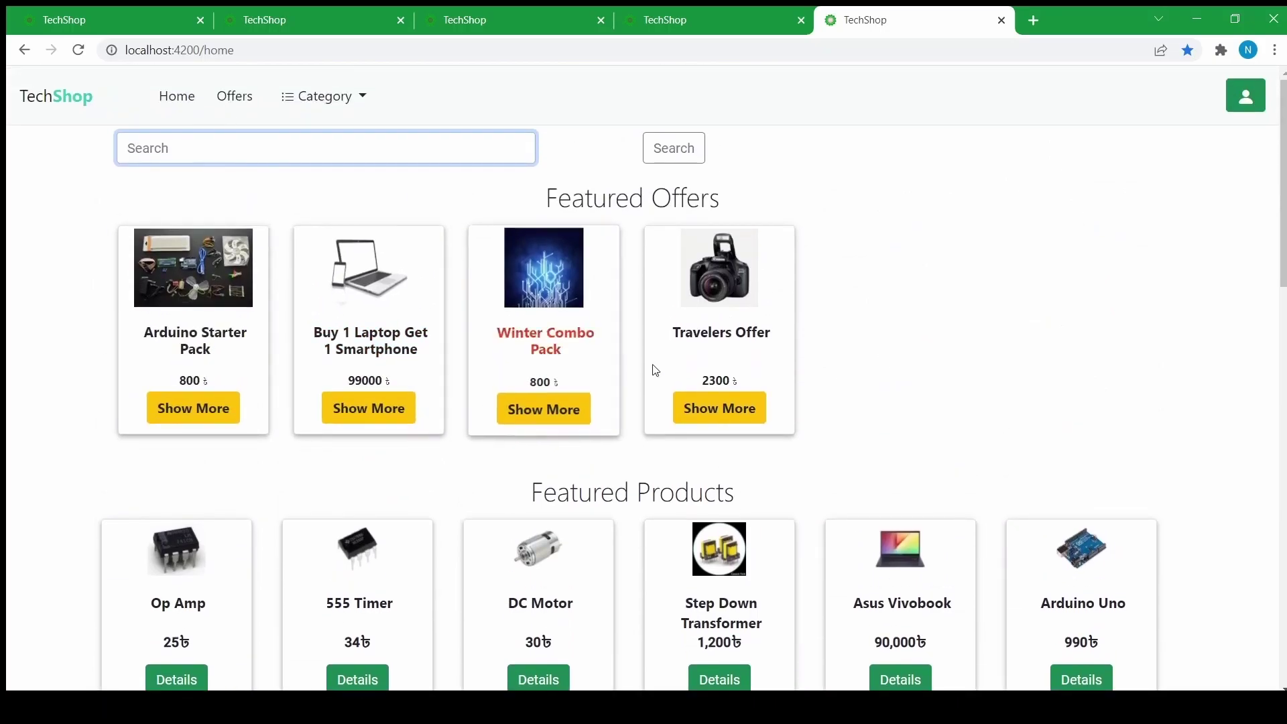
{"action": "scroll", "coordinate": [545, 335], "scroll_direction": "down", "scroll_amount": 9}
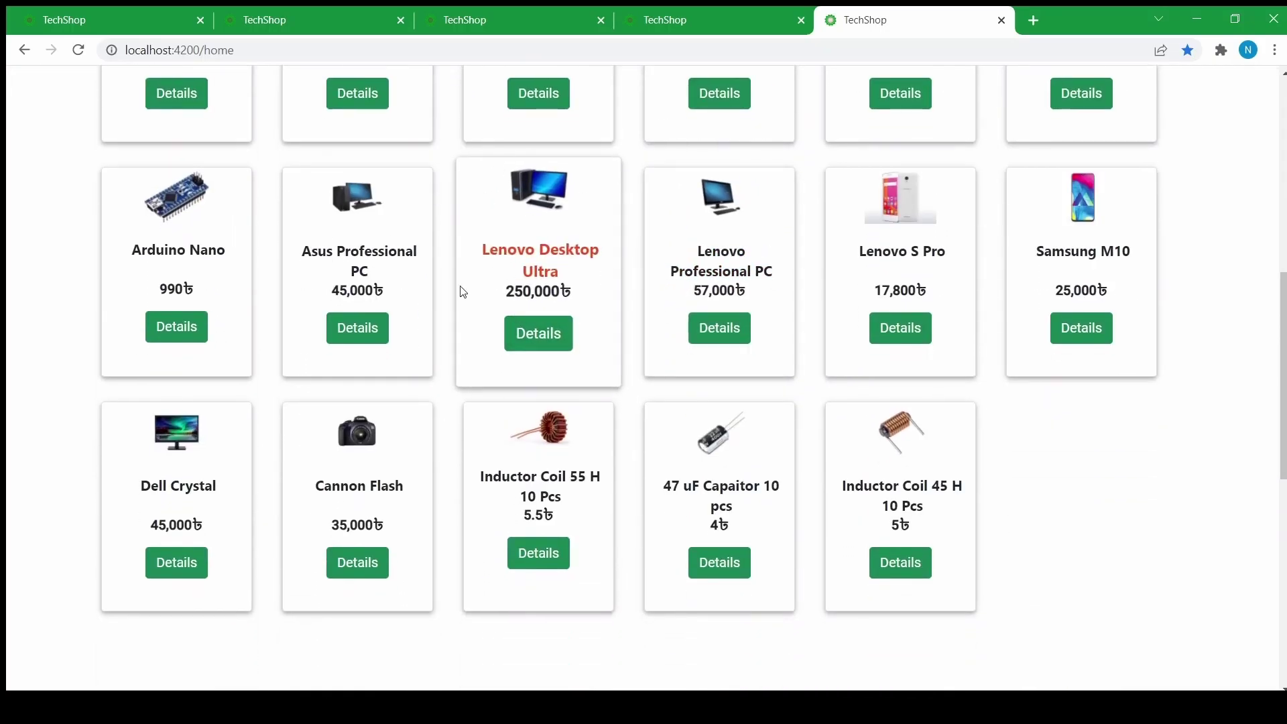
- View the Lenovo Desktop Ultra details, then return to the home page showing Travelers Offer at 2300
{"action": "left_click", "coordinate": [513, 332]}
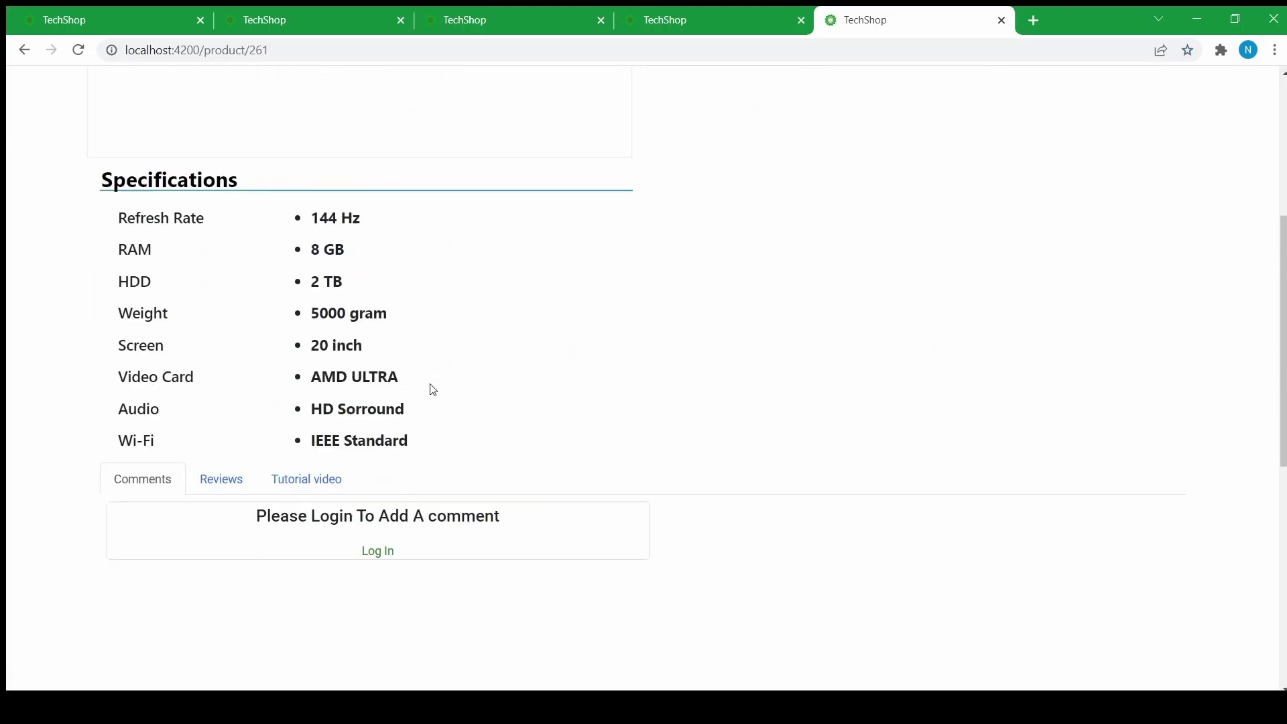
{"action": "scroll", "coordinate": [416, 393], "scroll_direction": "down", "scroll_amount": 5}
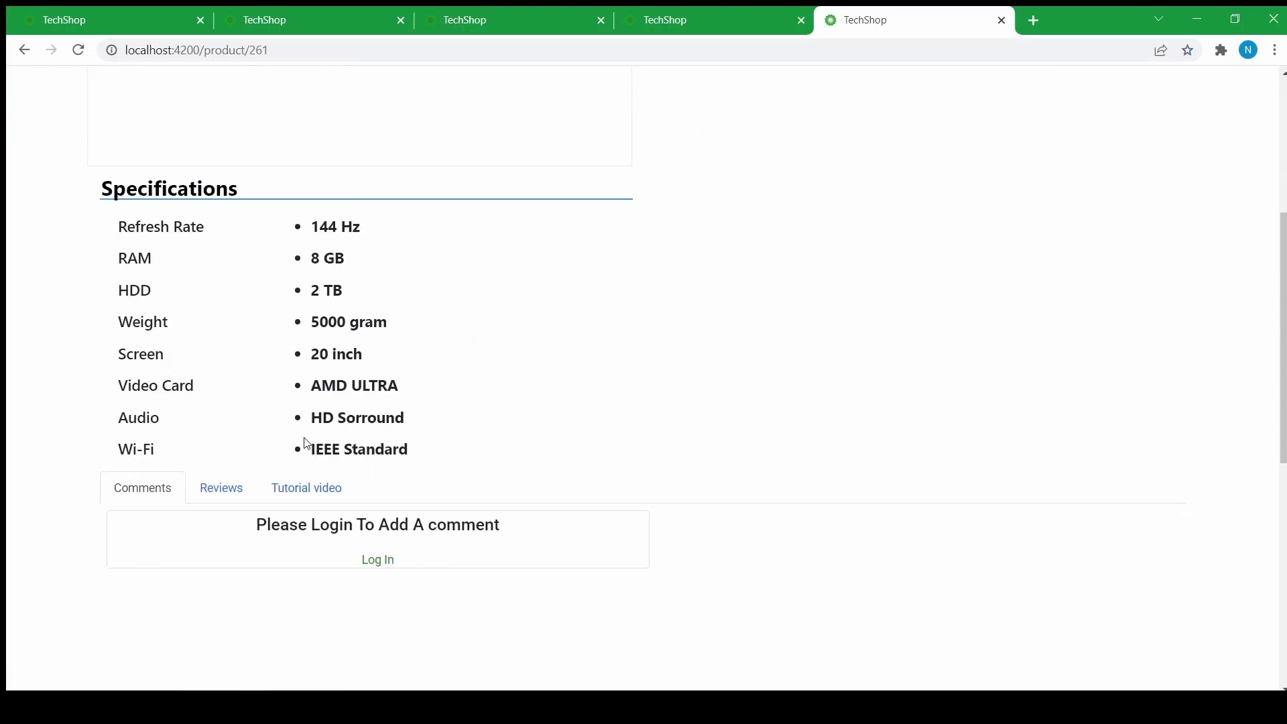
{"action": "scroll", "coordinate": [396, 402], "scroll_direction": "up", "scroll_amount": 5}
{"action": "left_click", "coordinate": [66, 94]}
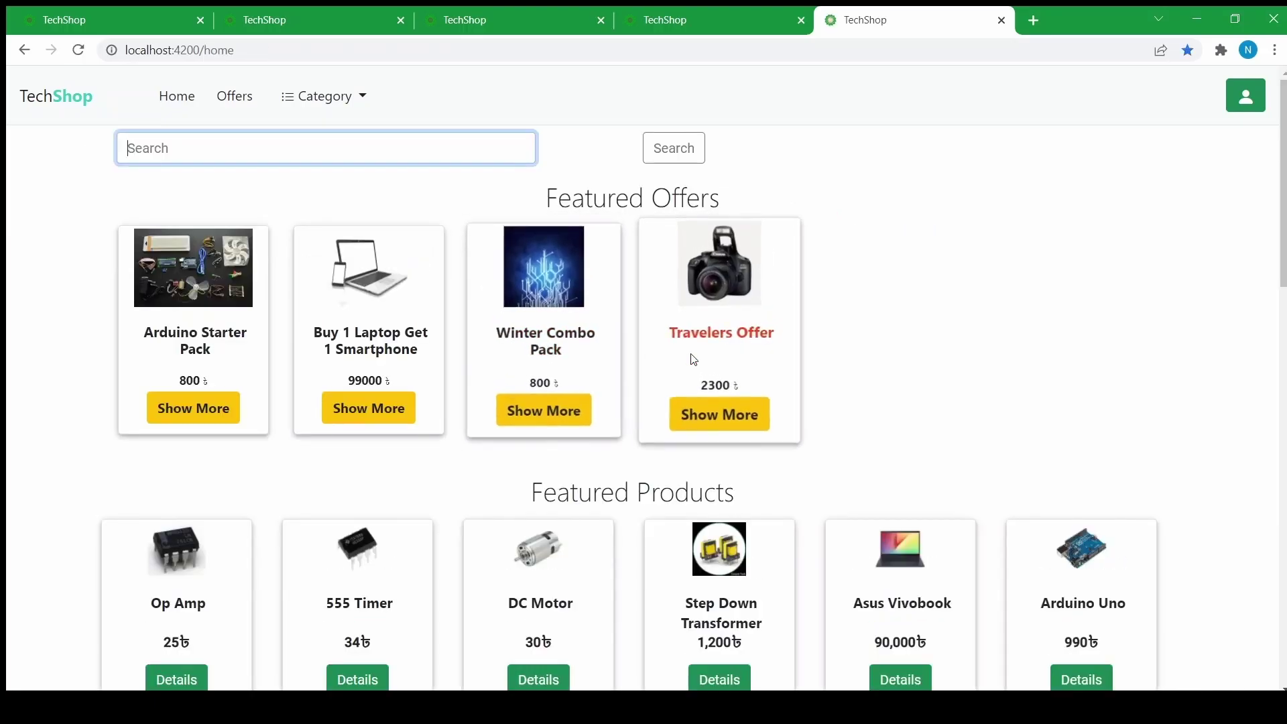
- Open the Travelers Offer page, priced 2300, and review Lenovo S Pro and Cannon Flash
{"action": "left_click", "coordinate": [703, 419]}
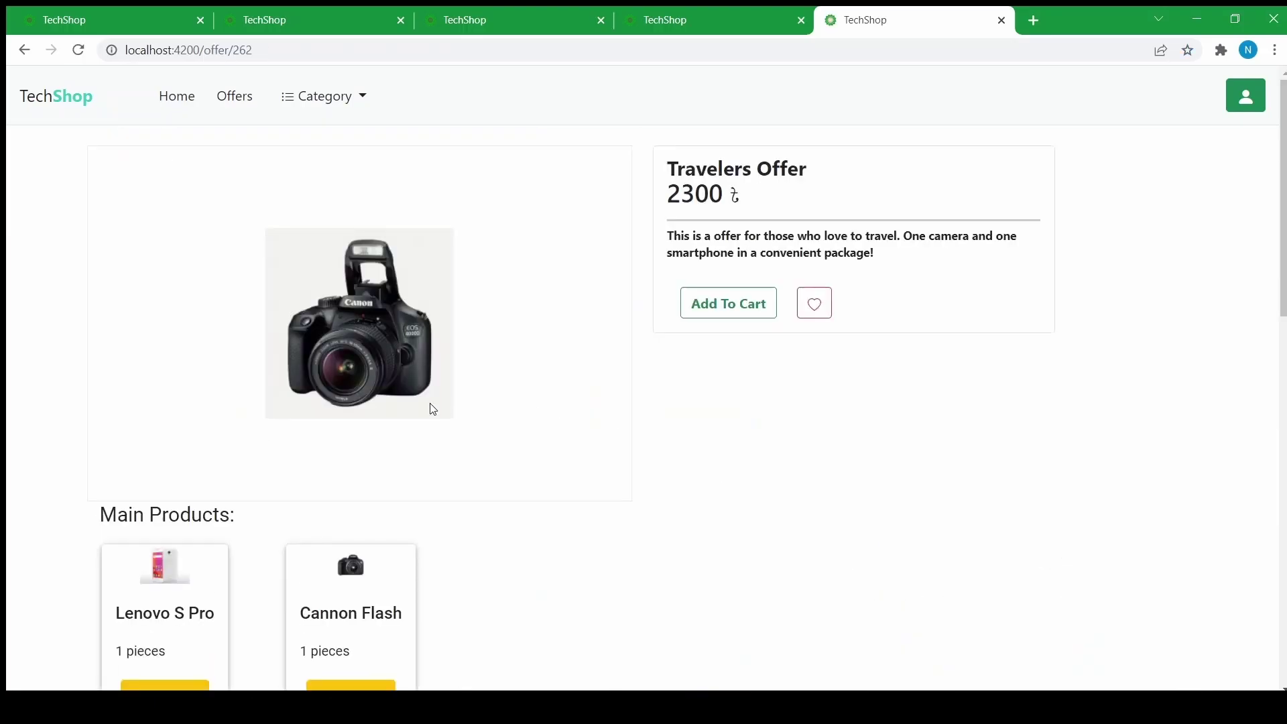
{"action": "scroll", "coordinate": [402, 403], "scroll_direction": "down", "scroll_amount": 5}
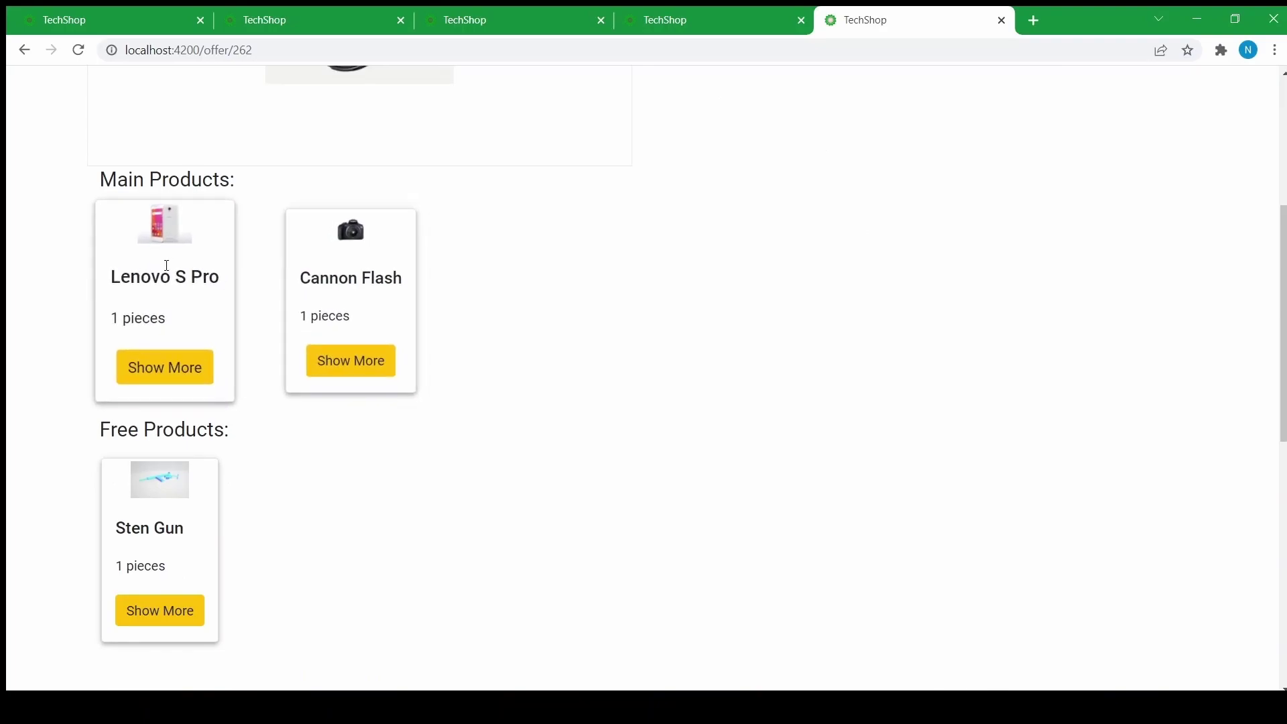
{"action": "scroll", "coordinate": [175, 533], "scroll_direction": "down", "scroll_amount": 2}
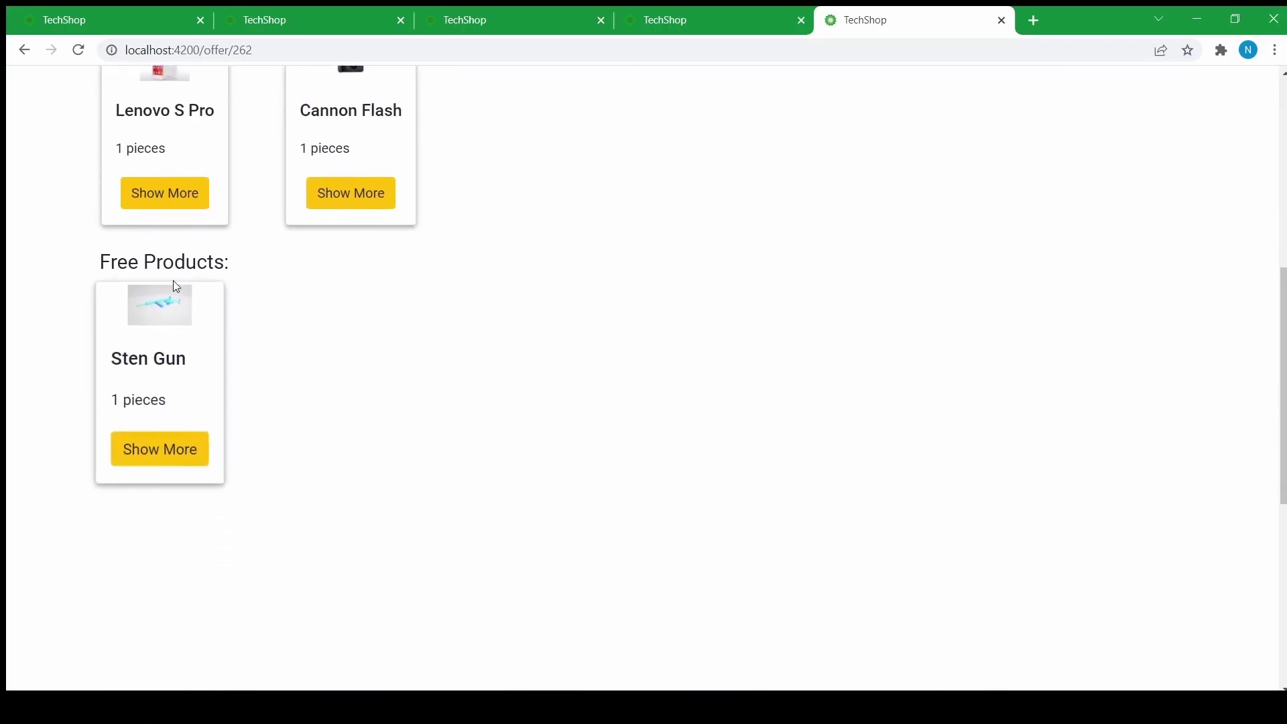
- Check the free Sten Gun's product page, go back to Travelers Offer, and close the storefront tab
{"action": "left_click", "coordinate": [171, 458]}
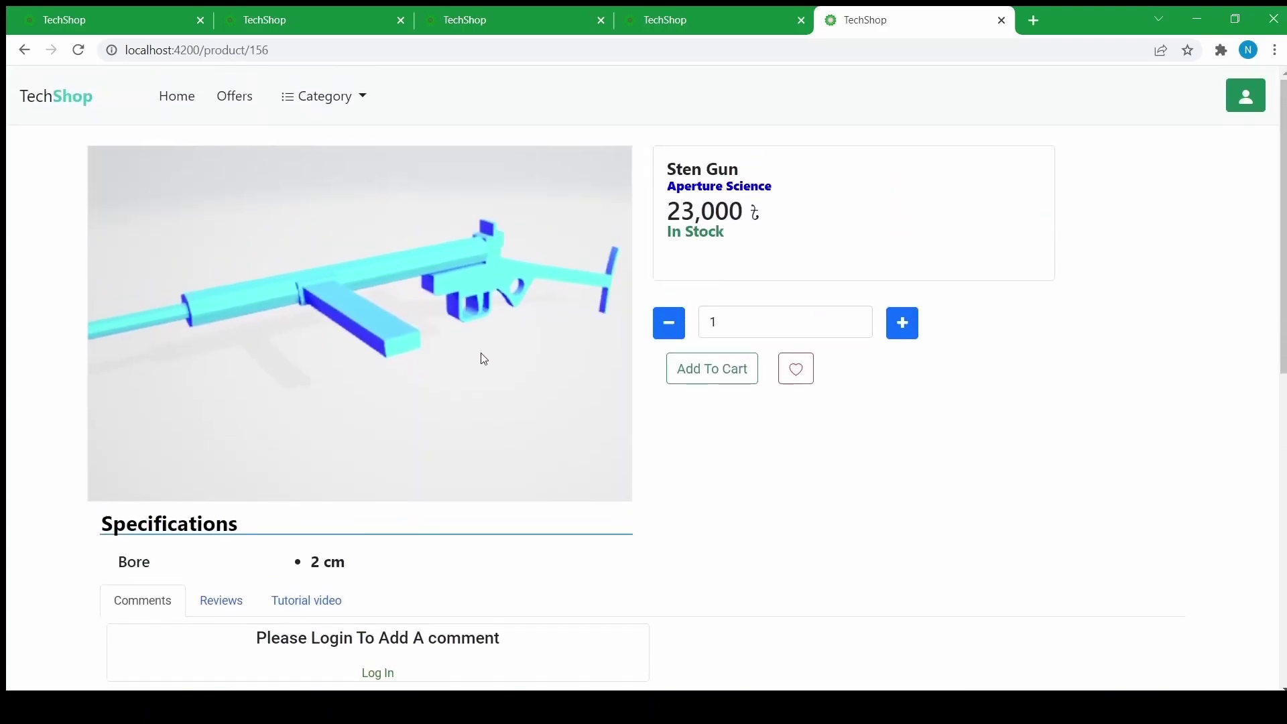
{"action": "left_click", "coordinate": [336, 110]}
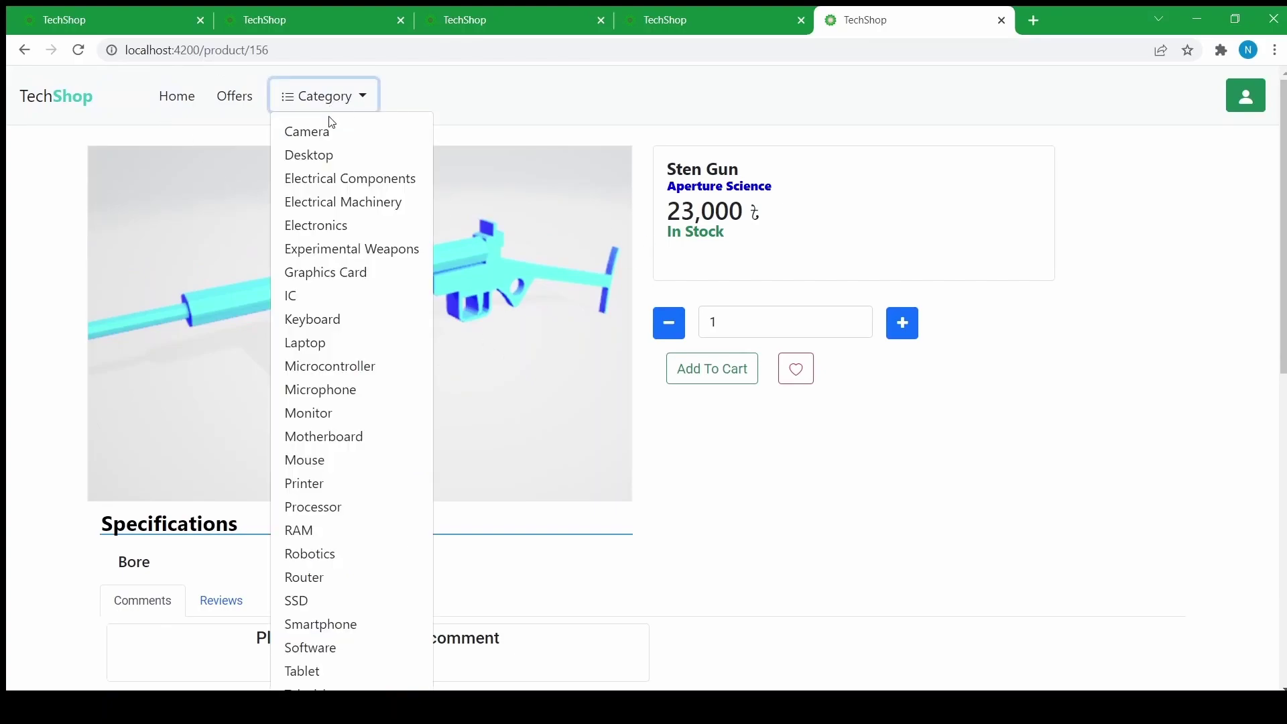
{"action": "left_click", "coordinate": [133, 115]}
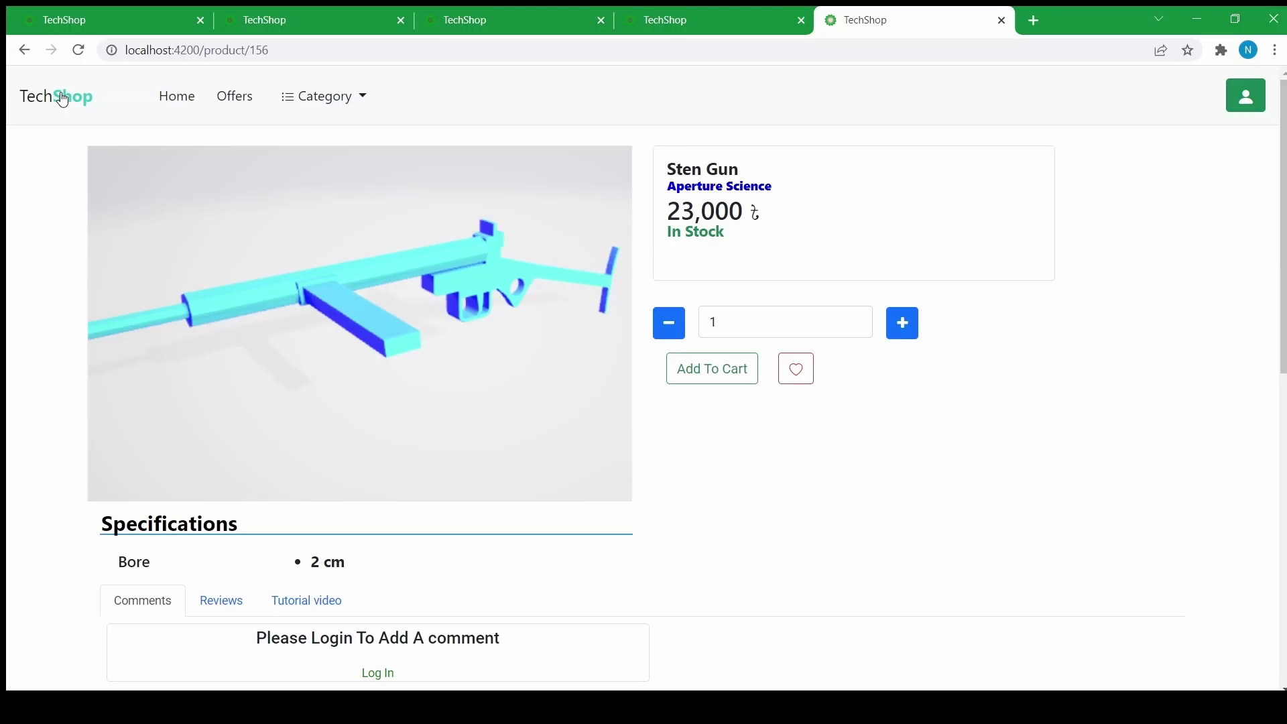
{"action": "left_click", "coordinate": [23, 51]}
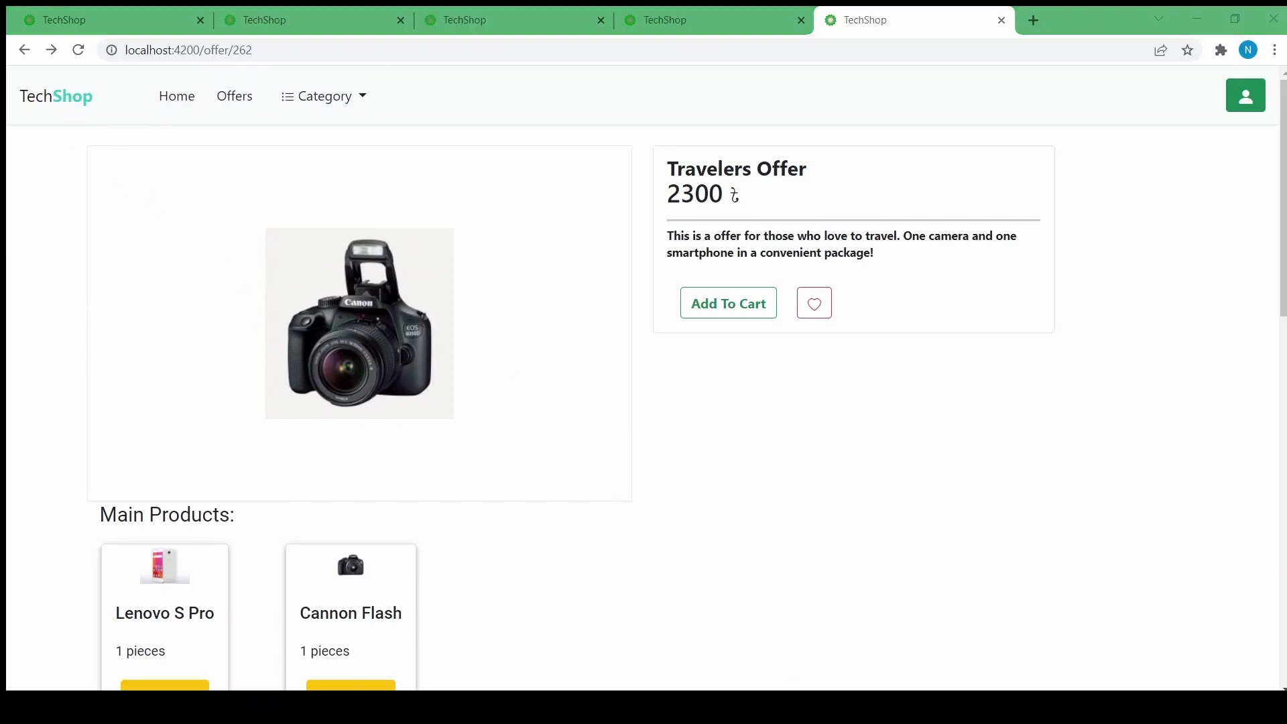
{"action": "left_click", "coordinate": [1002, 20]}
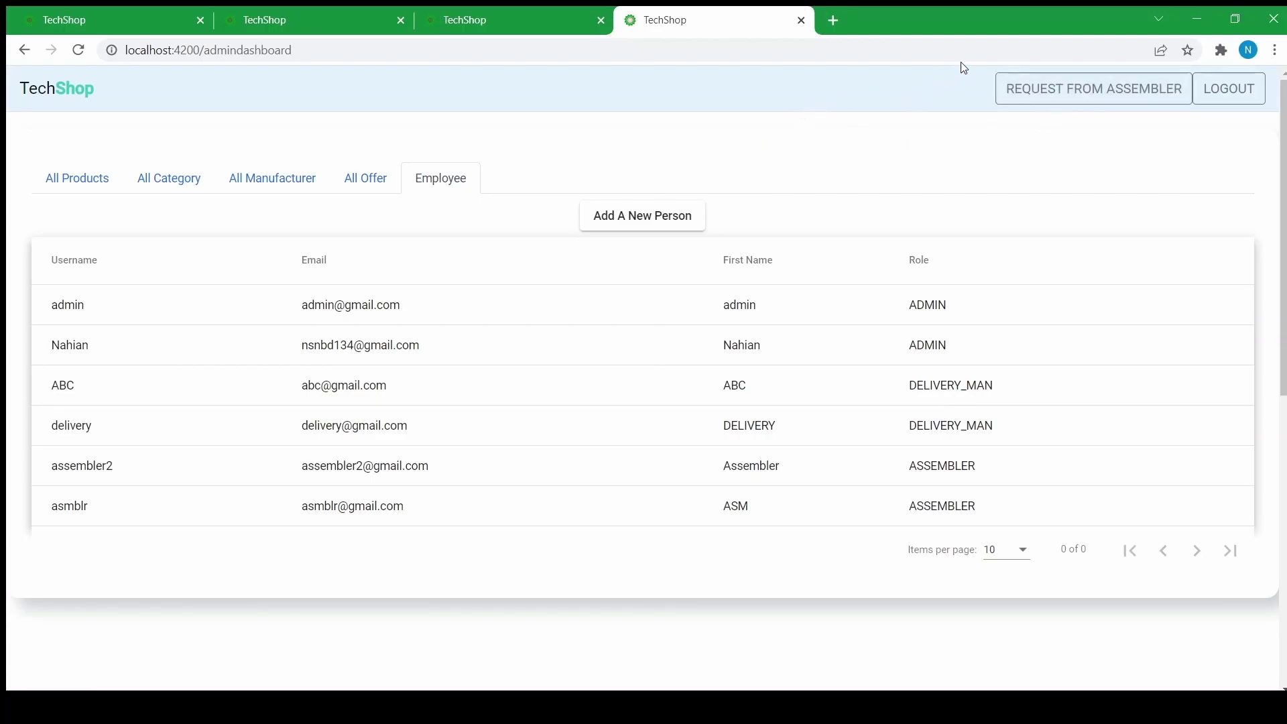
- Check the empty assembler refill requests, then view the category, manufacturer and offer lists
{"action": "left_click", "coordinate": [1000, 85]}
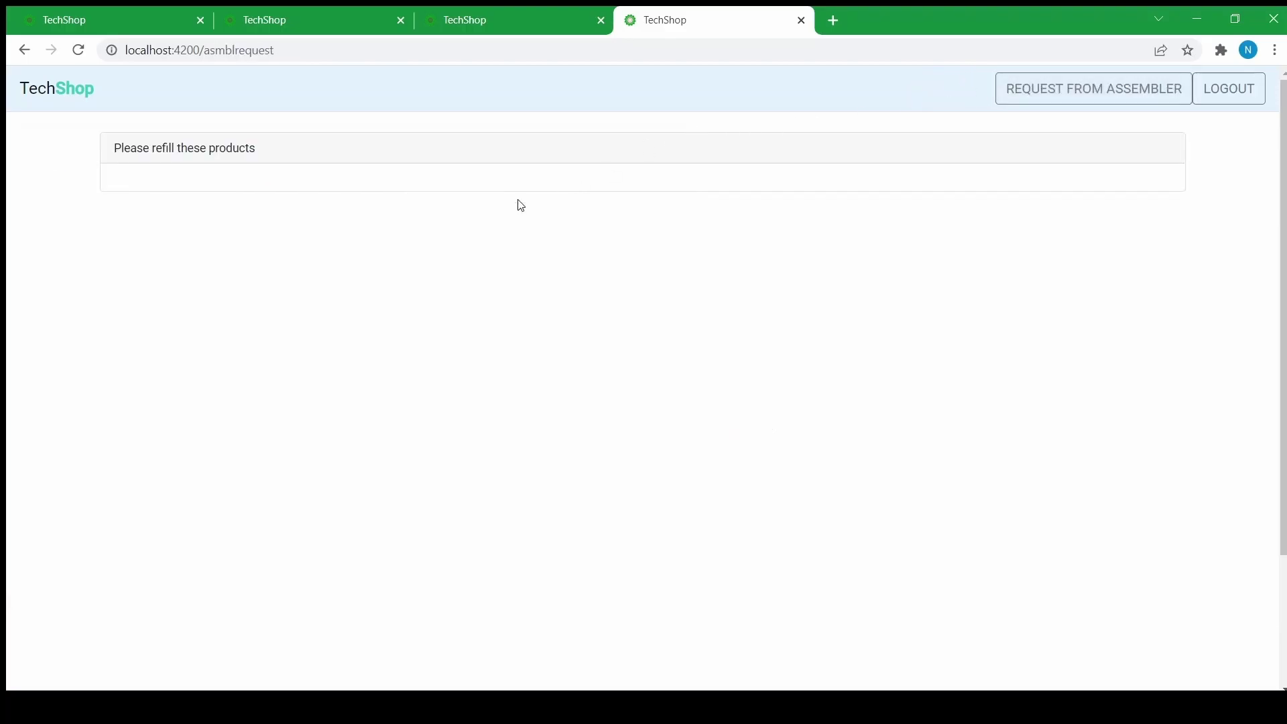
{"action": "left_click", "coordinate": [25, 52]}
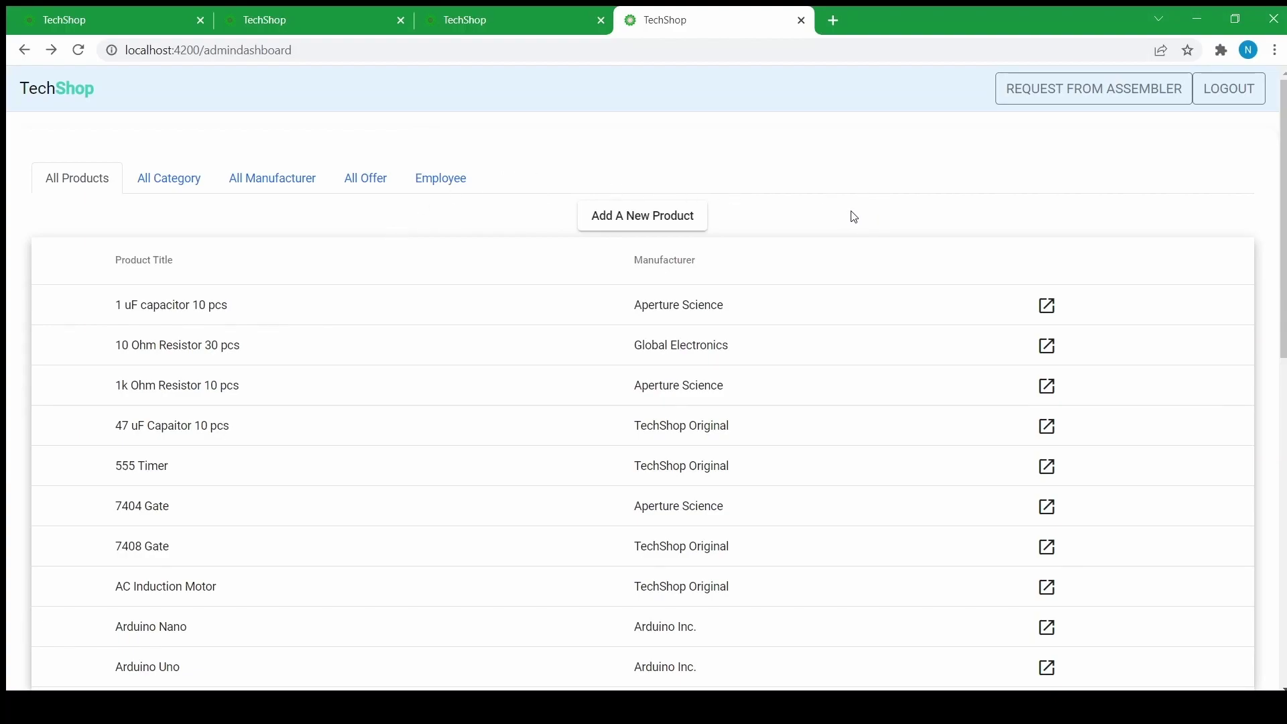
{"action": "left_click", "coordinate": [155, 182]}
{"action": "left_click", "coordinate": [253, 178]}
{"action": "left_click", "coordinate": [365, 179]}
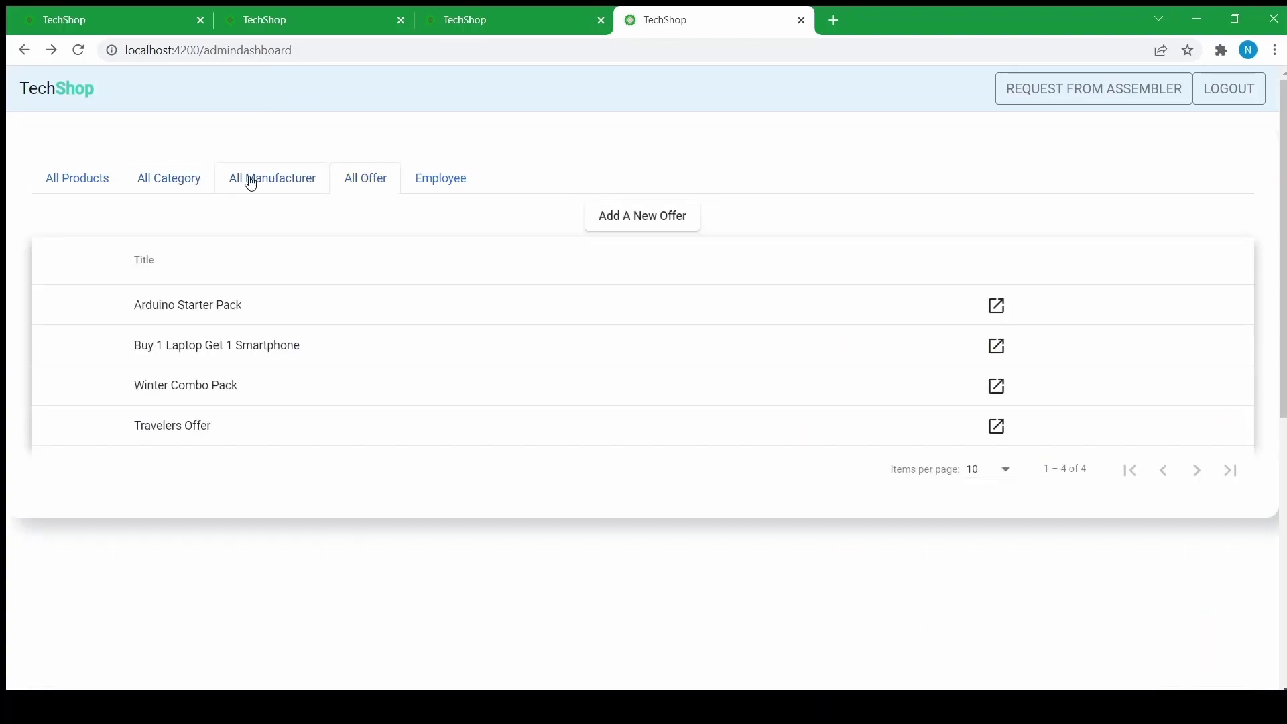
- Cycle again through categories, products, manufacturers and offers, finishing on the product list
{"action": "left_click", "coordinate": [172, 189]}
{"action": "left_click", "coordinate": [52, 181]}
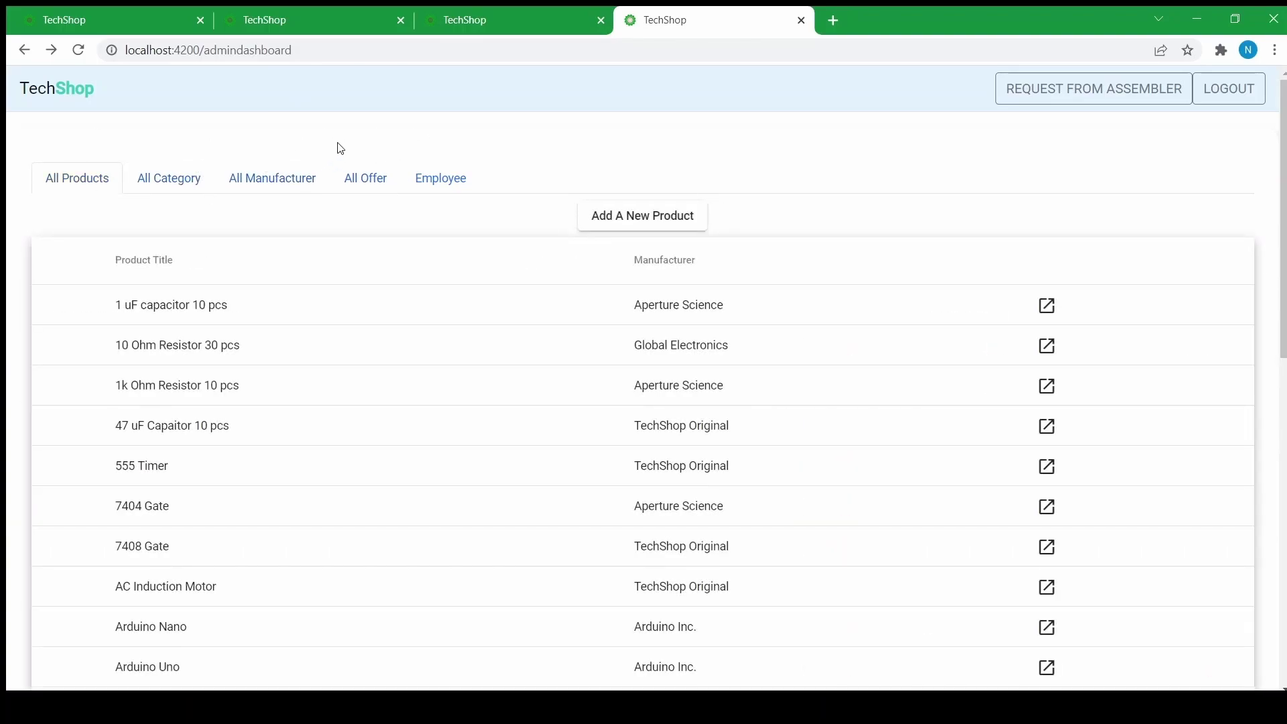
{"action": "left_click", "coordinate": [259, 175]}
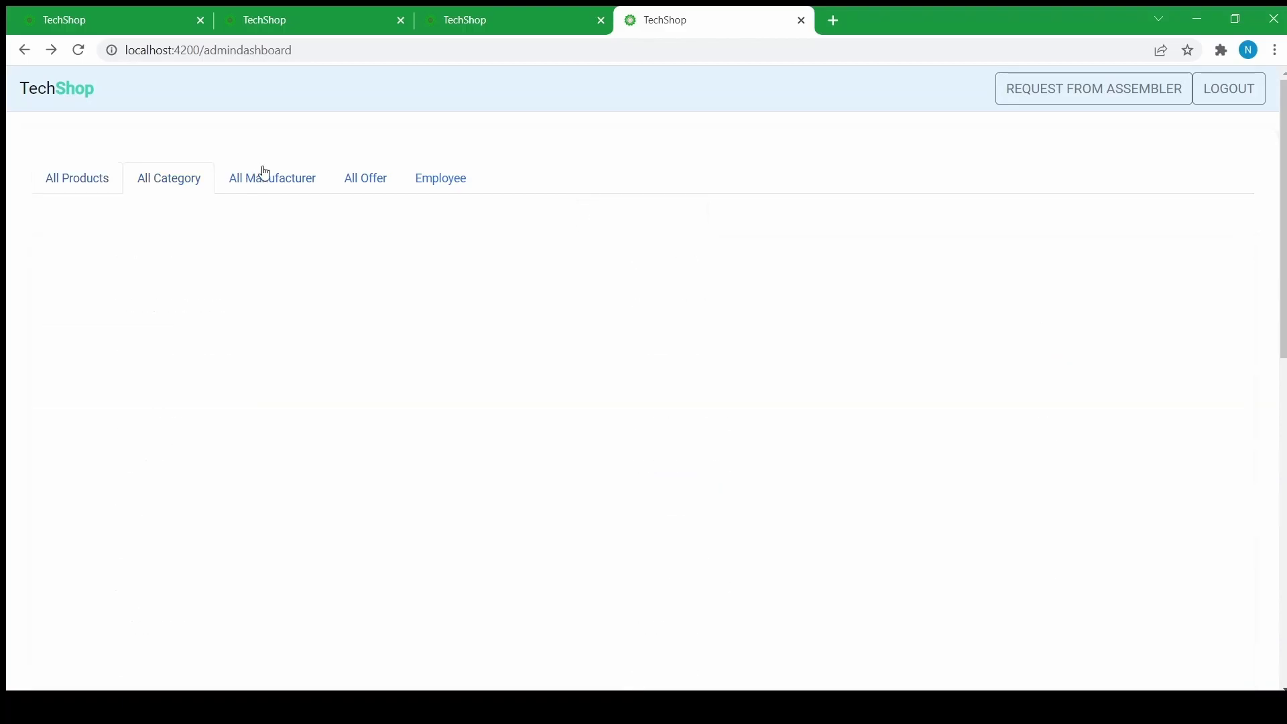
{"action": "left_click", "coordinate": [357, 179]}
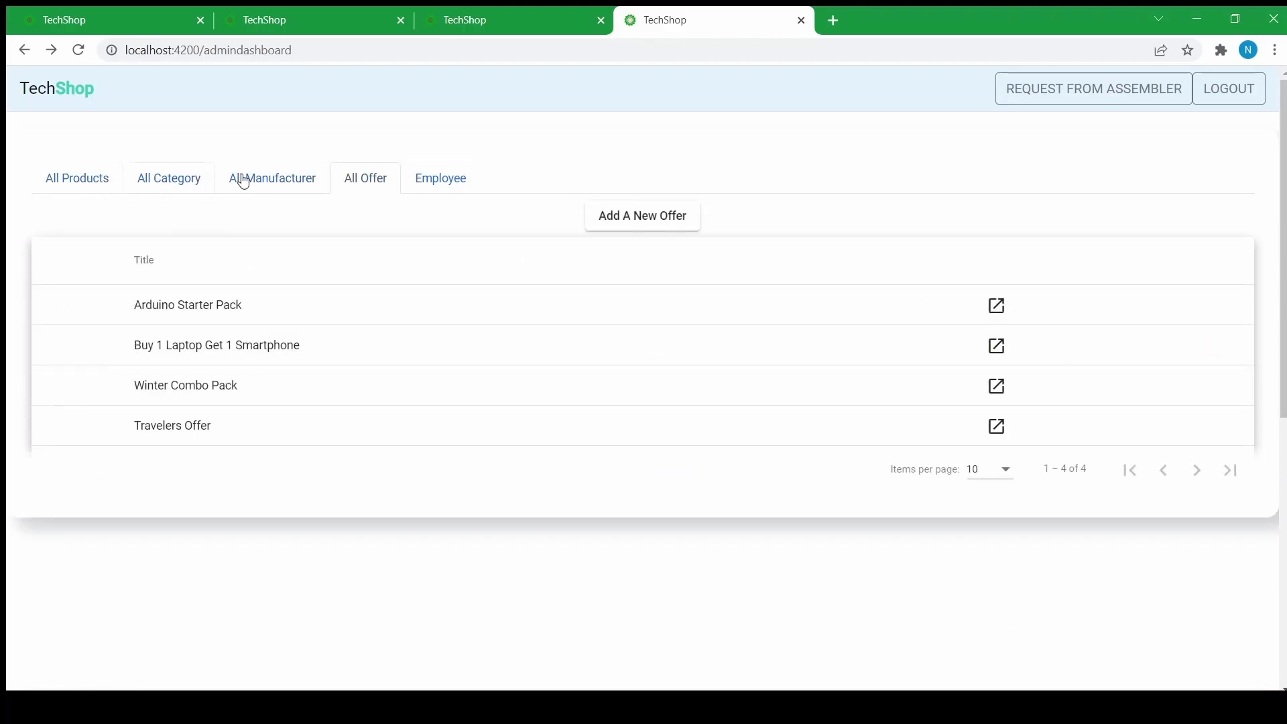
{"action": "left_click", "coordinate": [101, 182]}
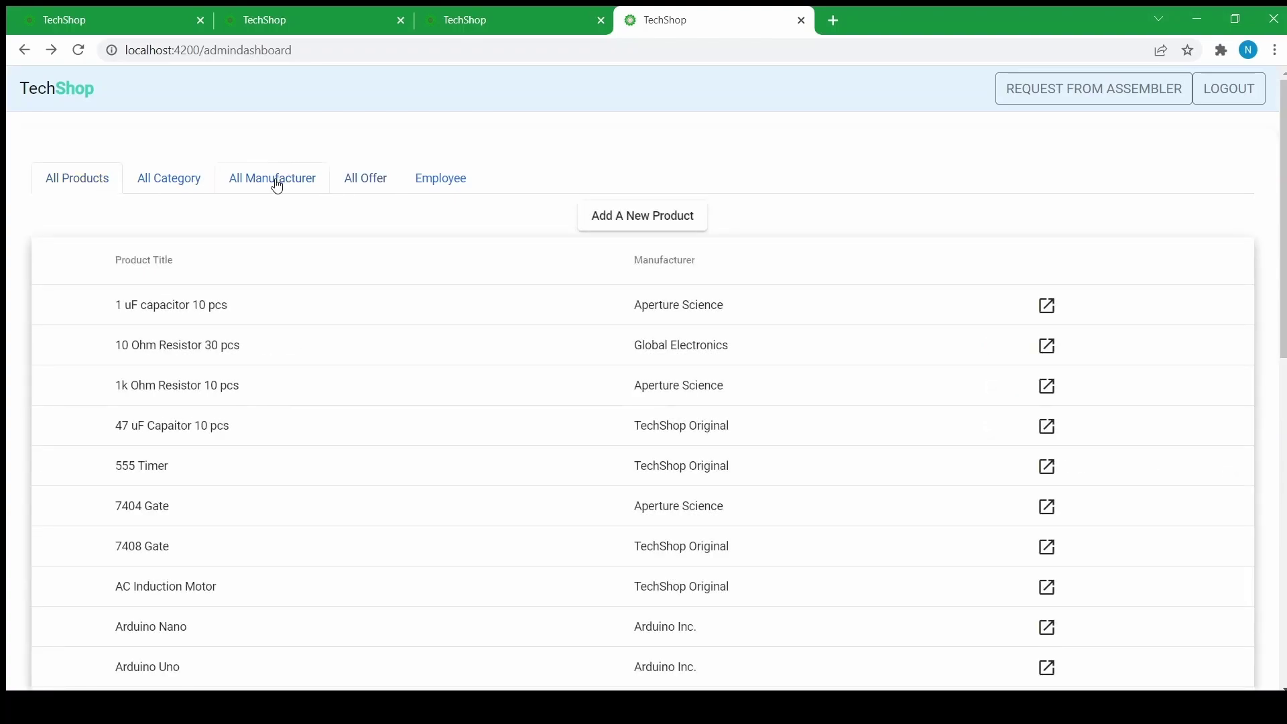